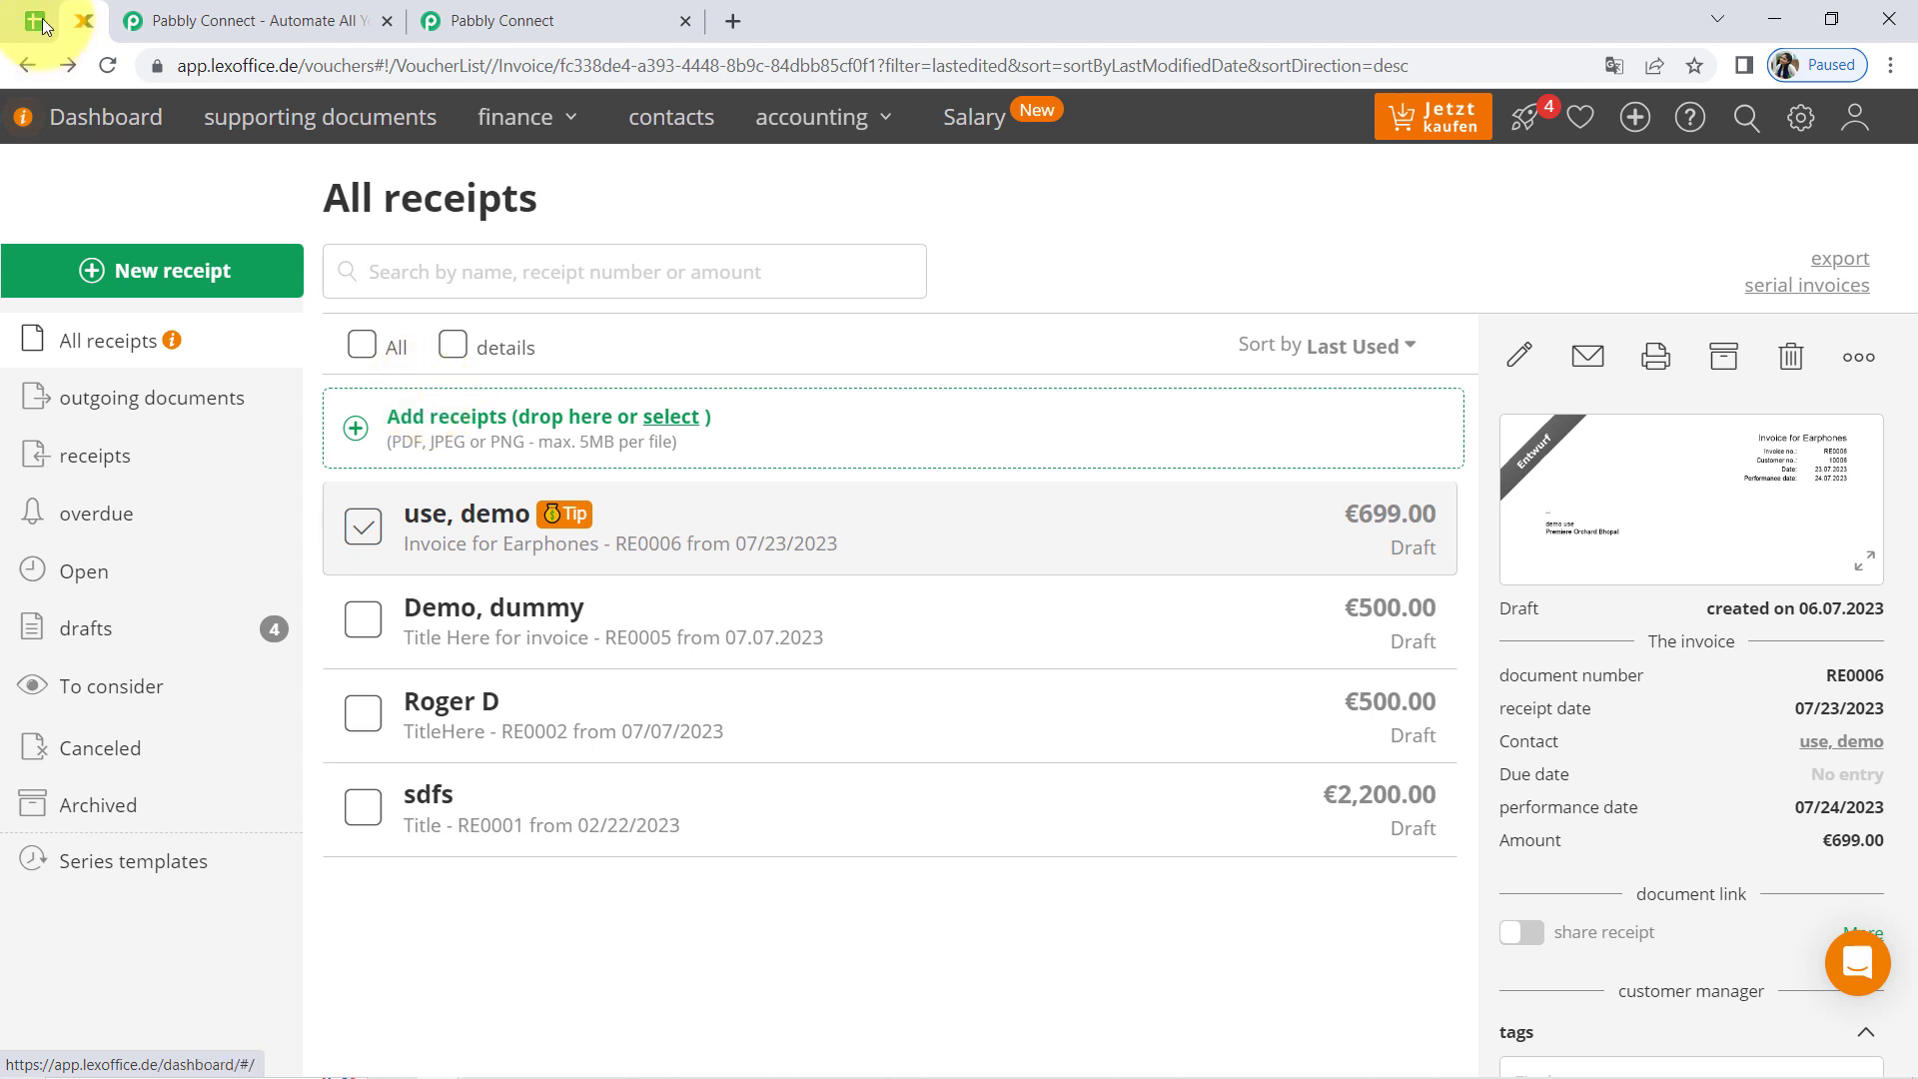
Look over the Invoice Data spreadsheet, the lexoffice receipts and the Pabbly Connect home page.
left_click(50, 30)
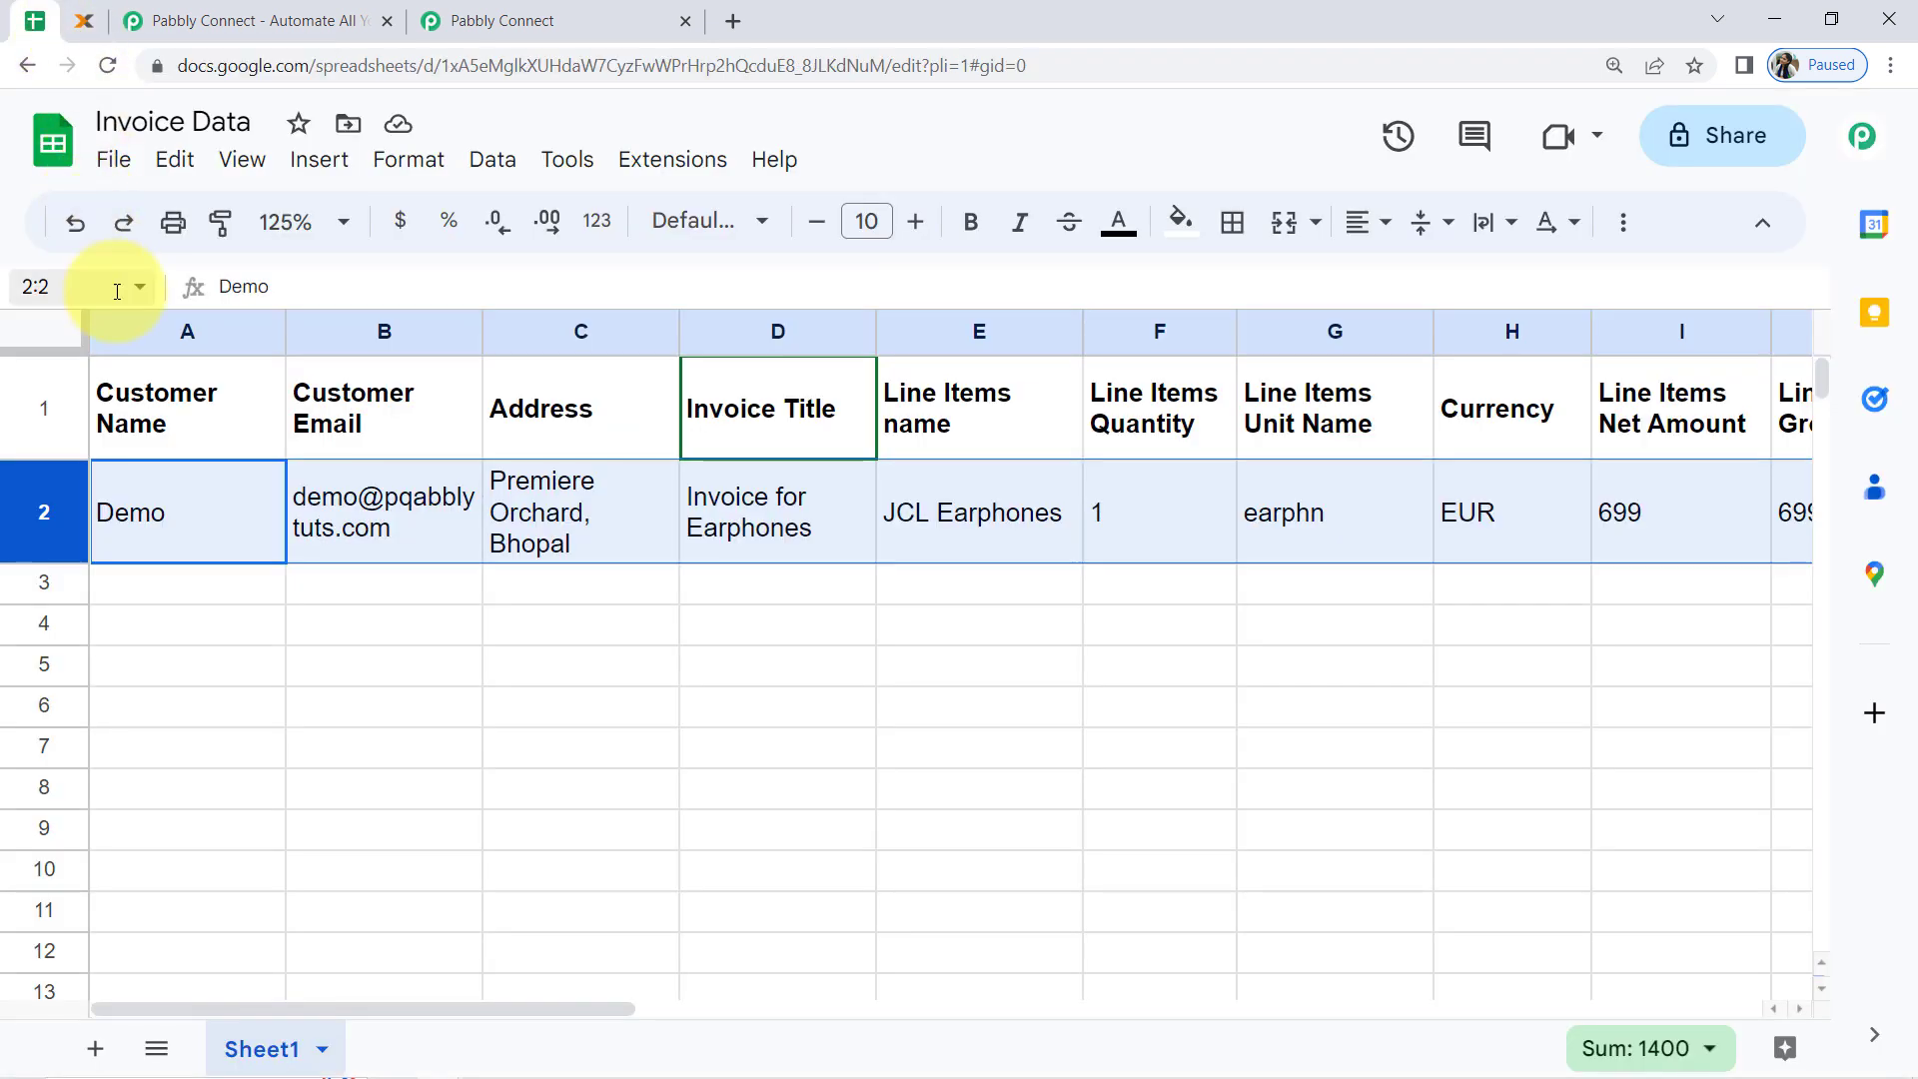
left_click(90, 14)
left_click(42, 17)
left_click(90, 17)
left_click(196, 14)
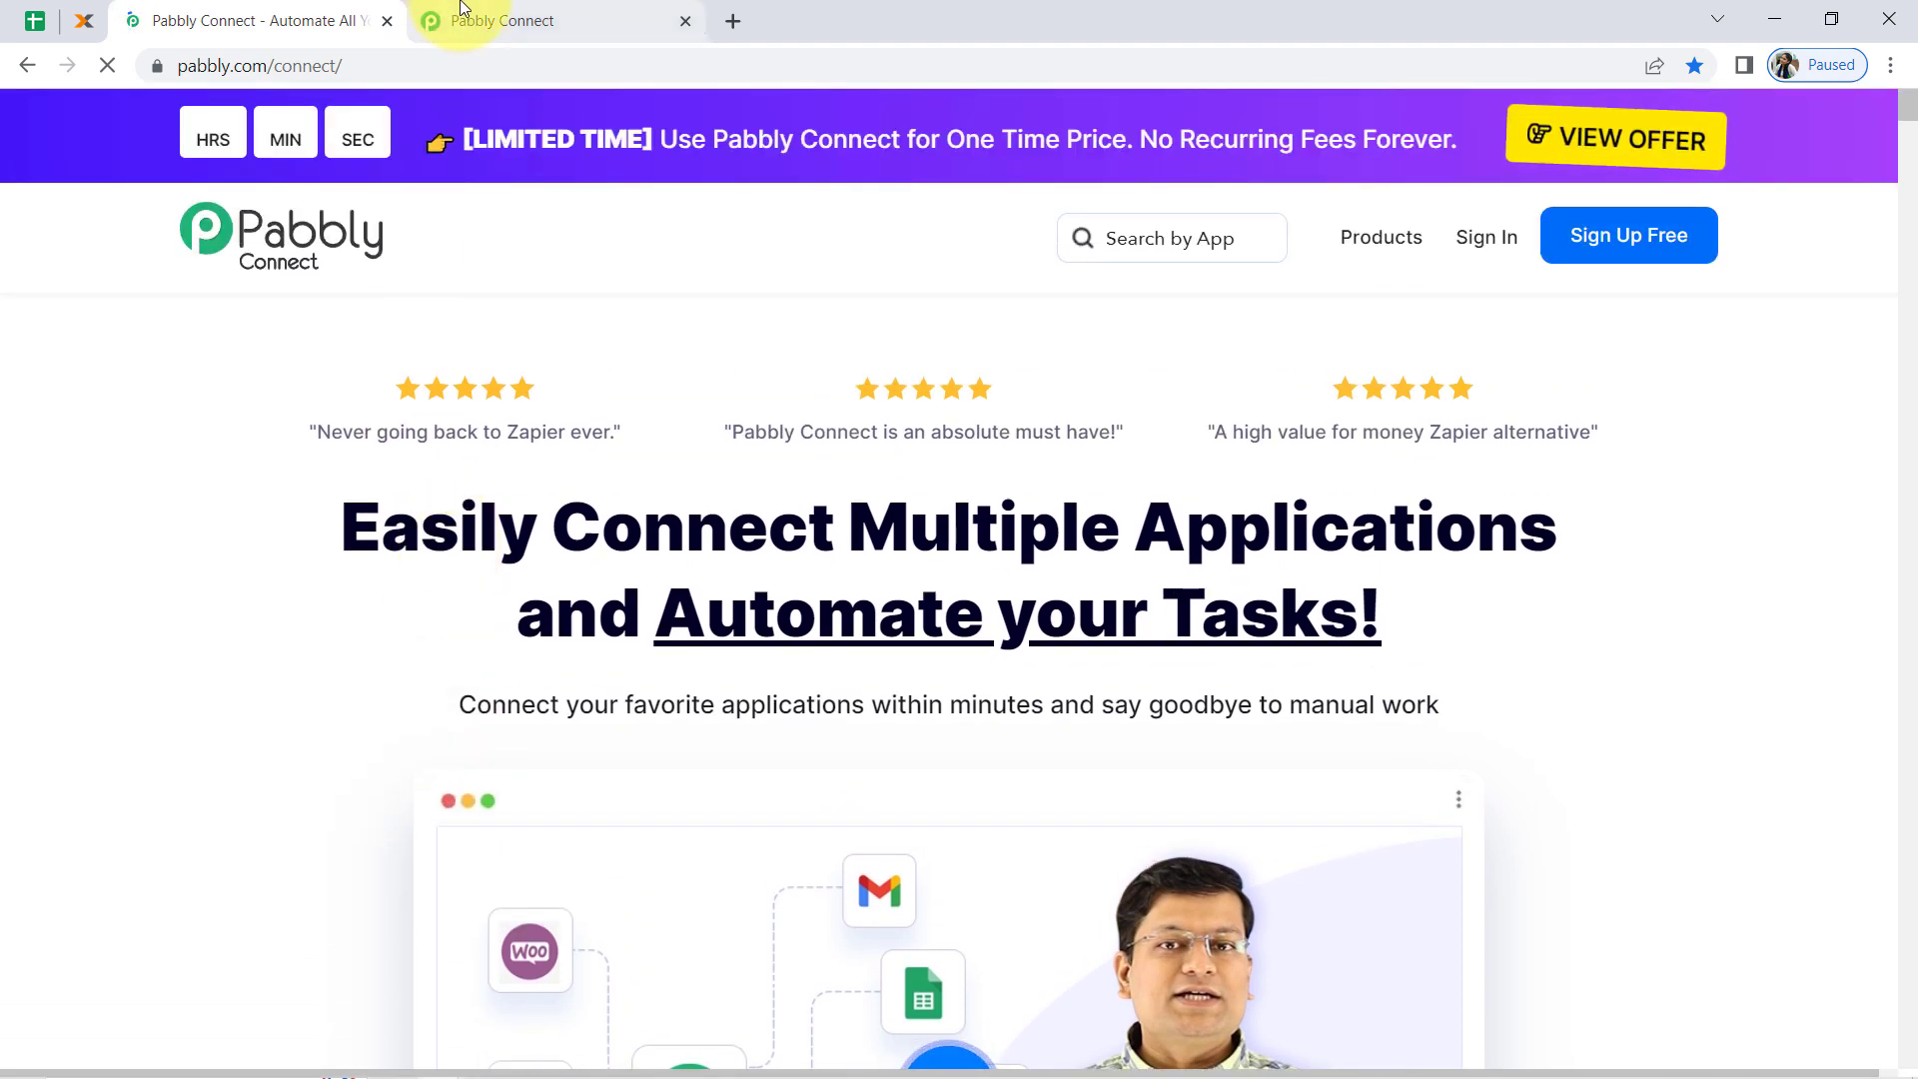
left_click(462, 12)
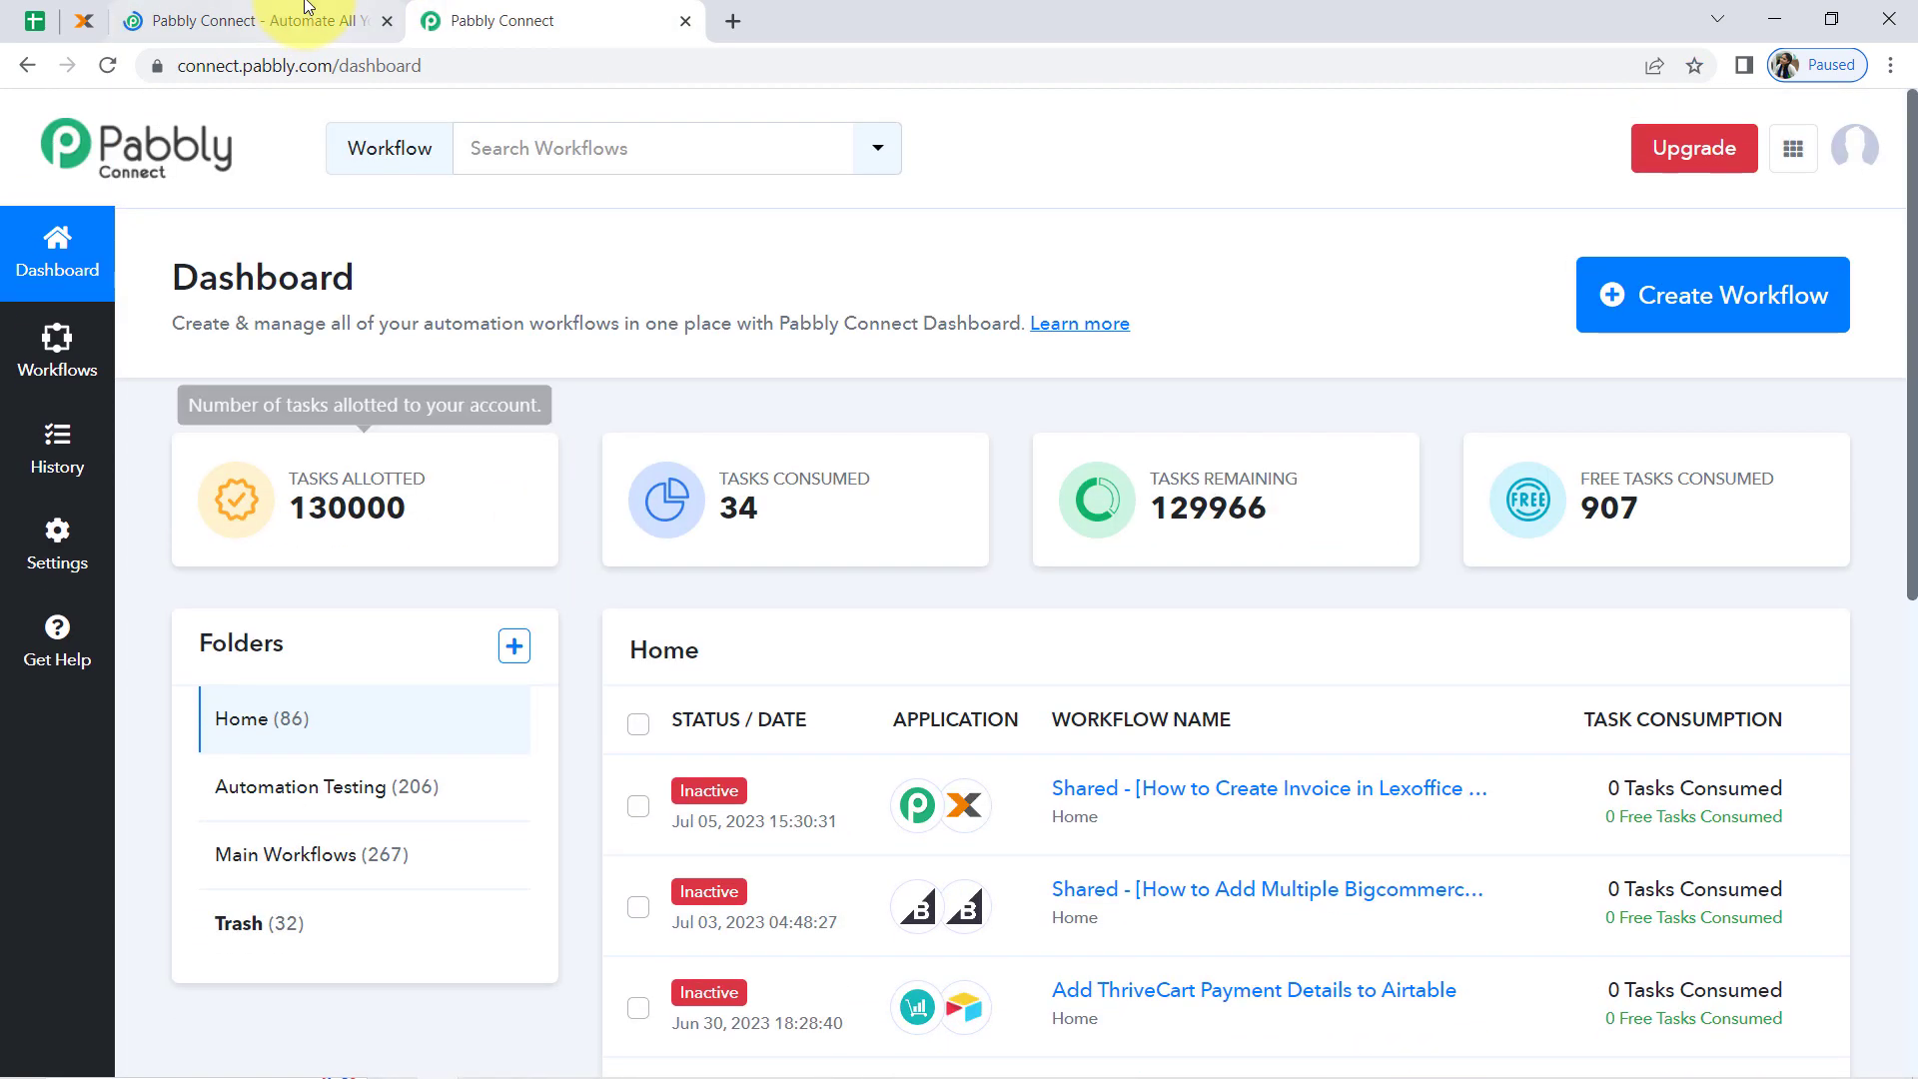
left_click(304, 10)
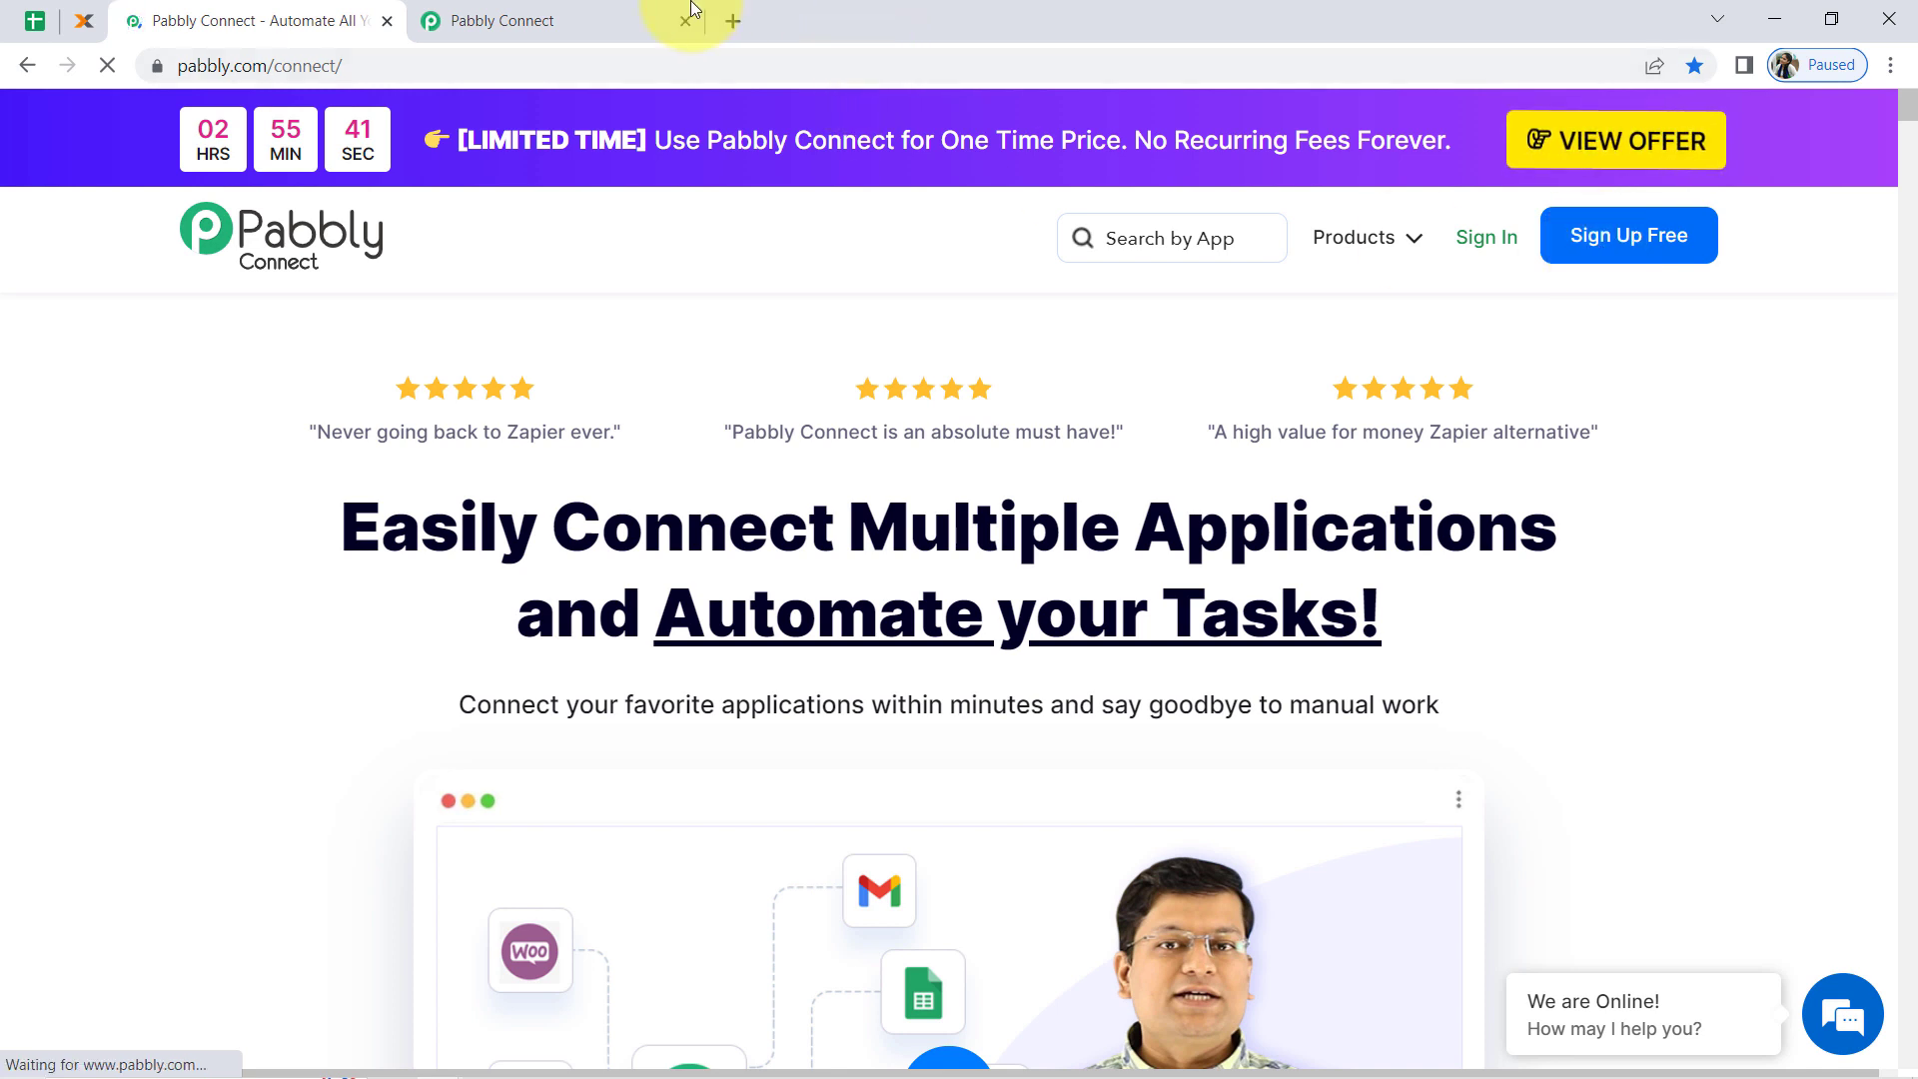
In the Pabbly Connect dashboard, create a workflow named "Automate Invoice Creation in Lexoffice from Google Sheets".
left_click(578, 14)
left_click_drag(187, 272, 387, 282)
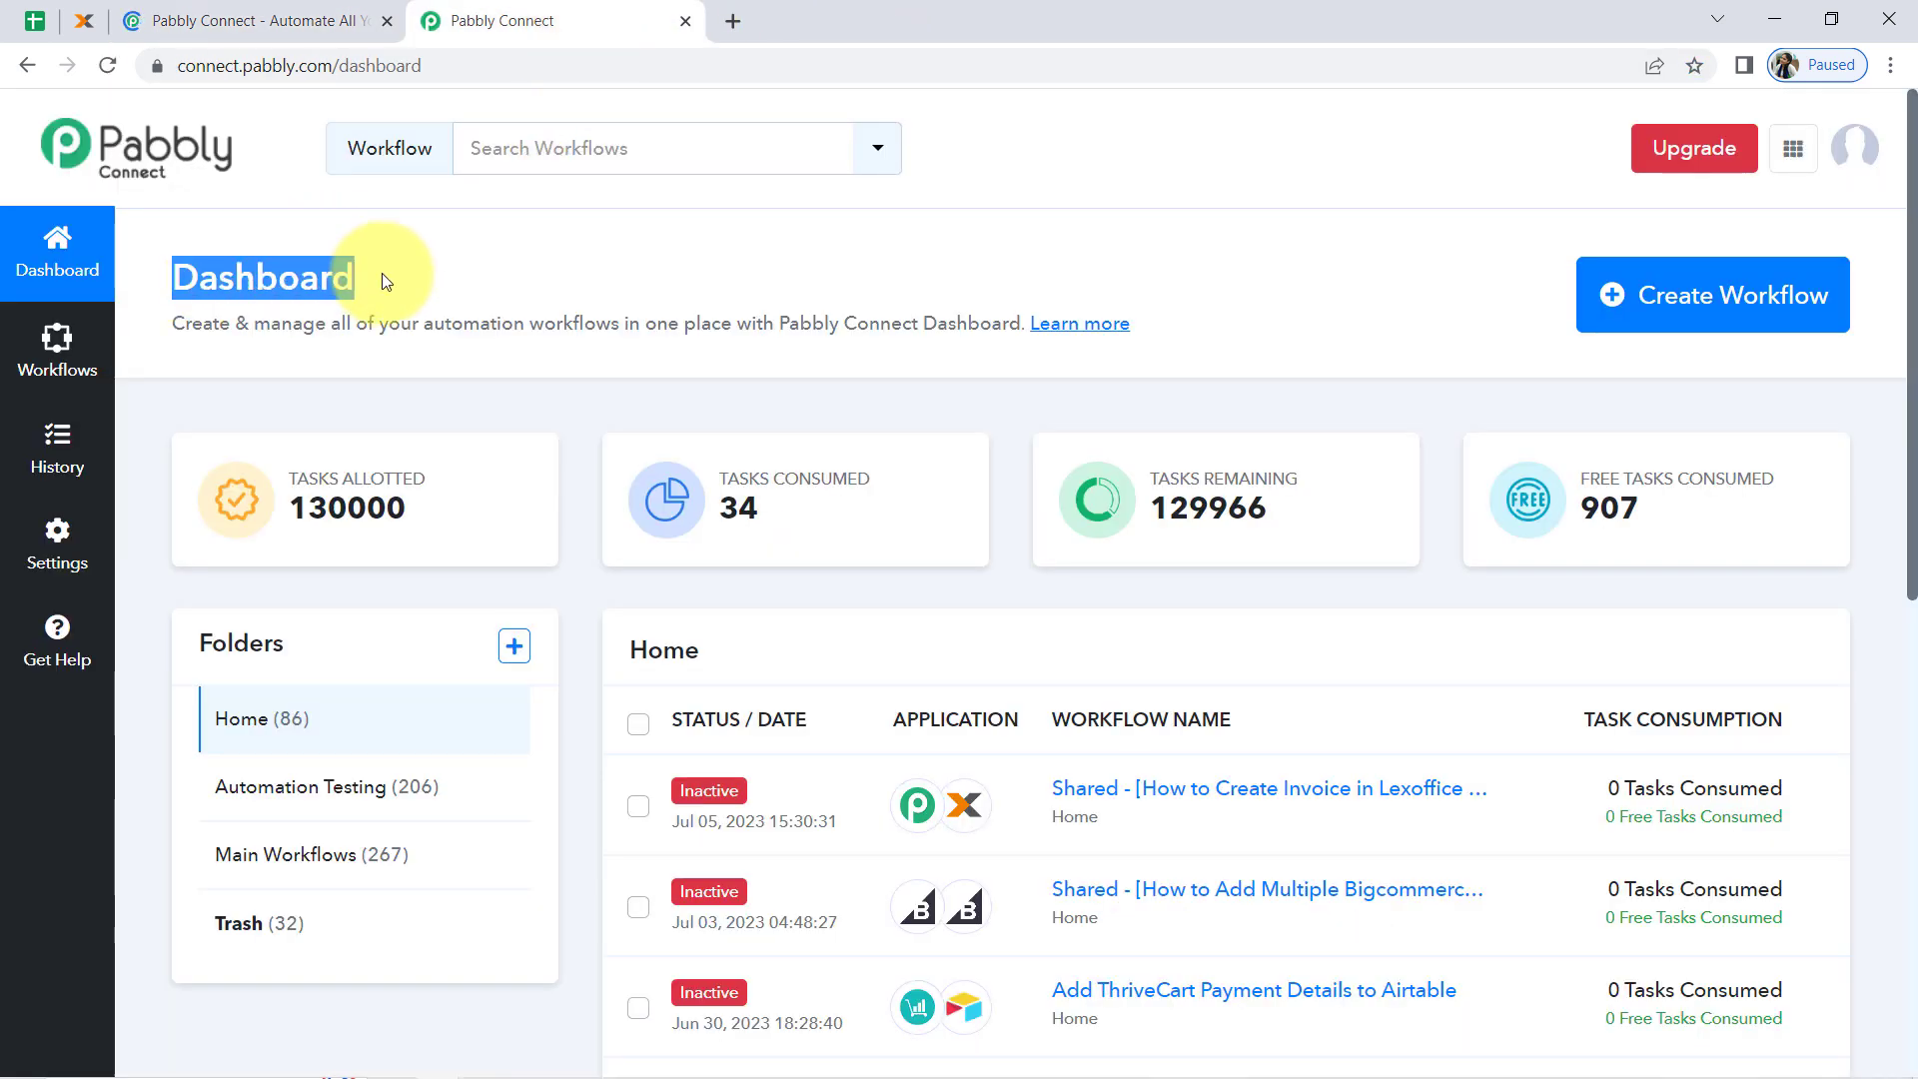
left_click(1658, 288)
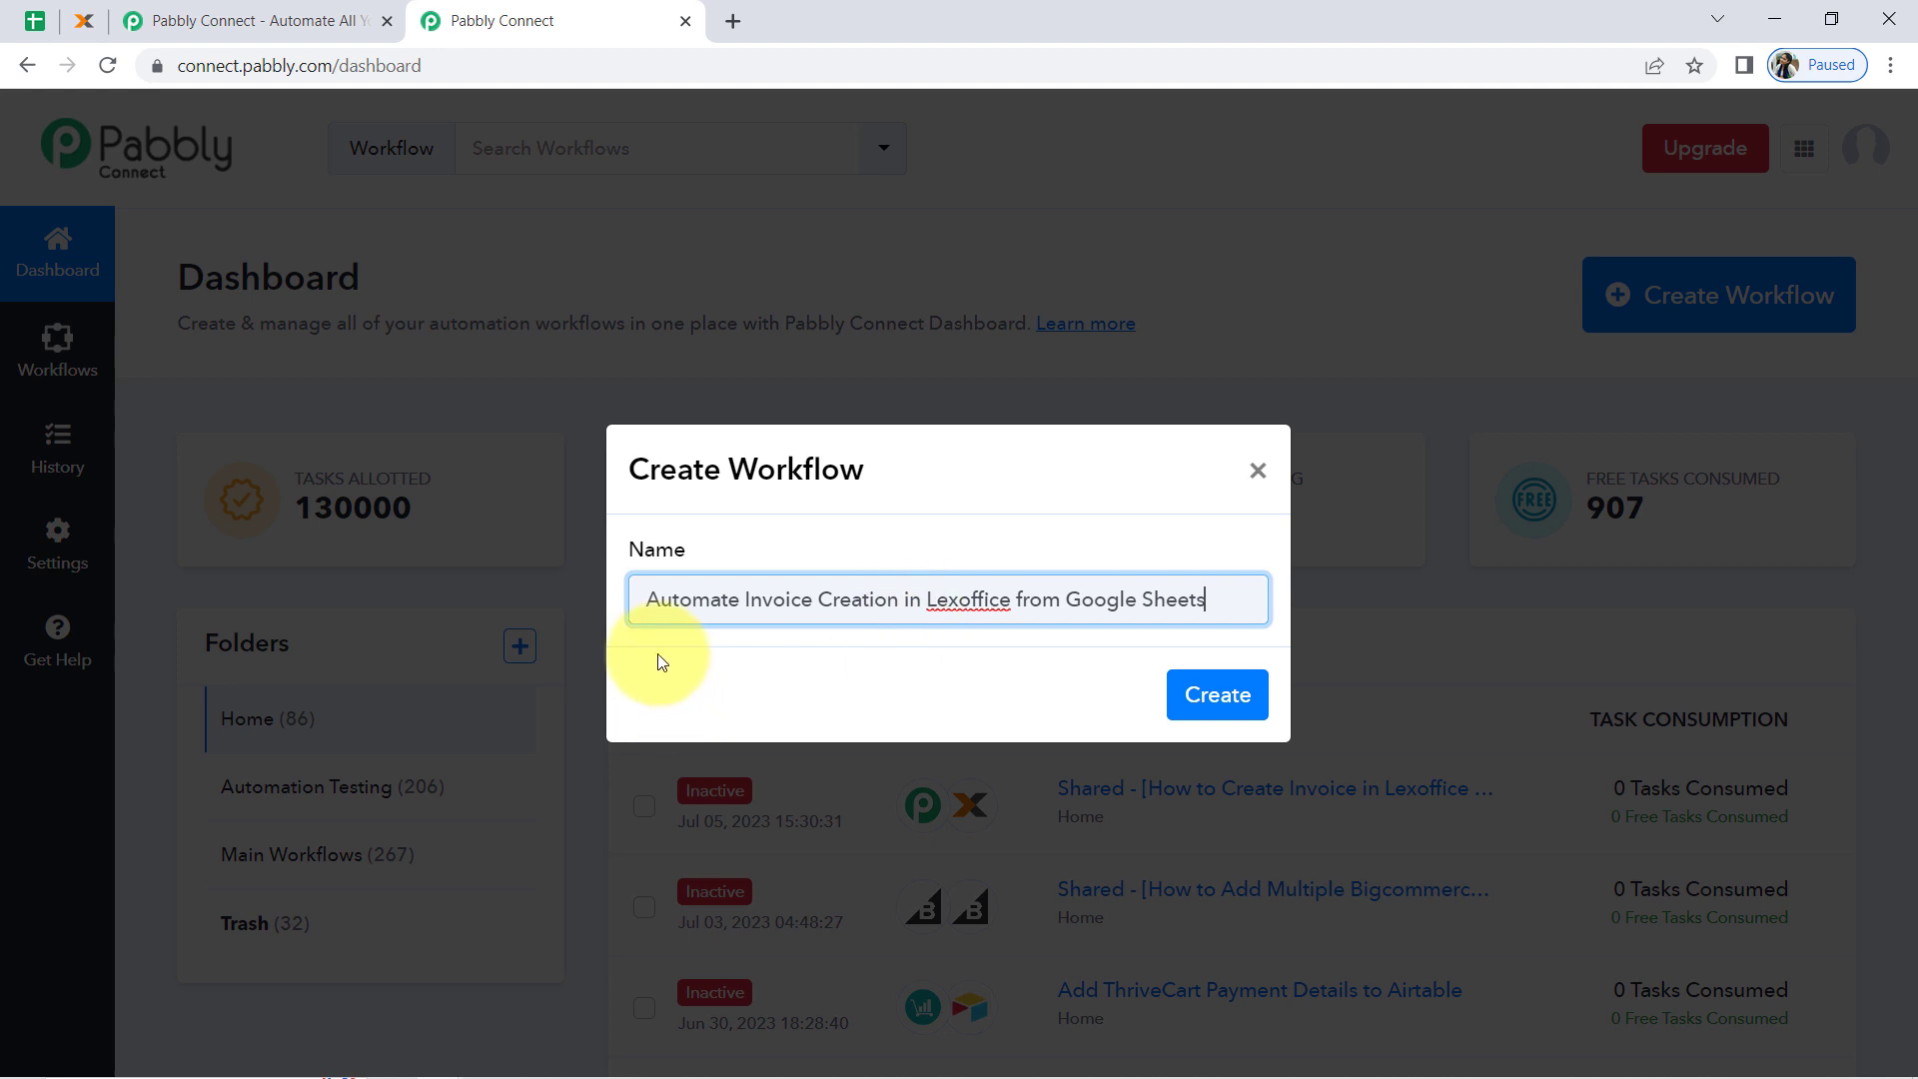
left_click_drag(691, 600, 881, 592)
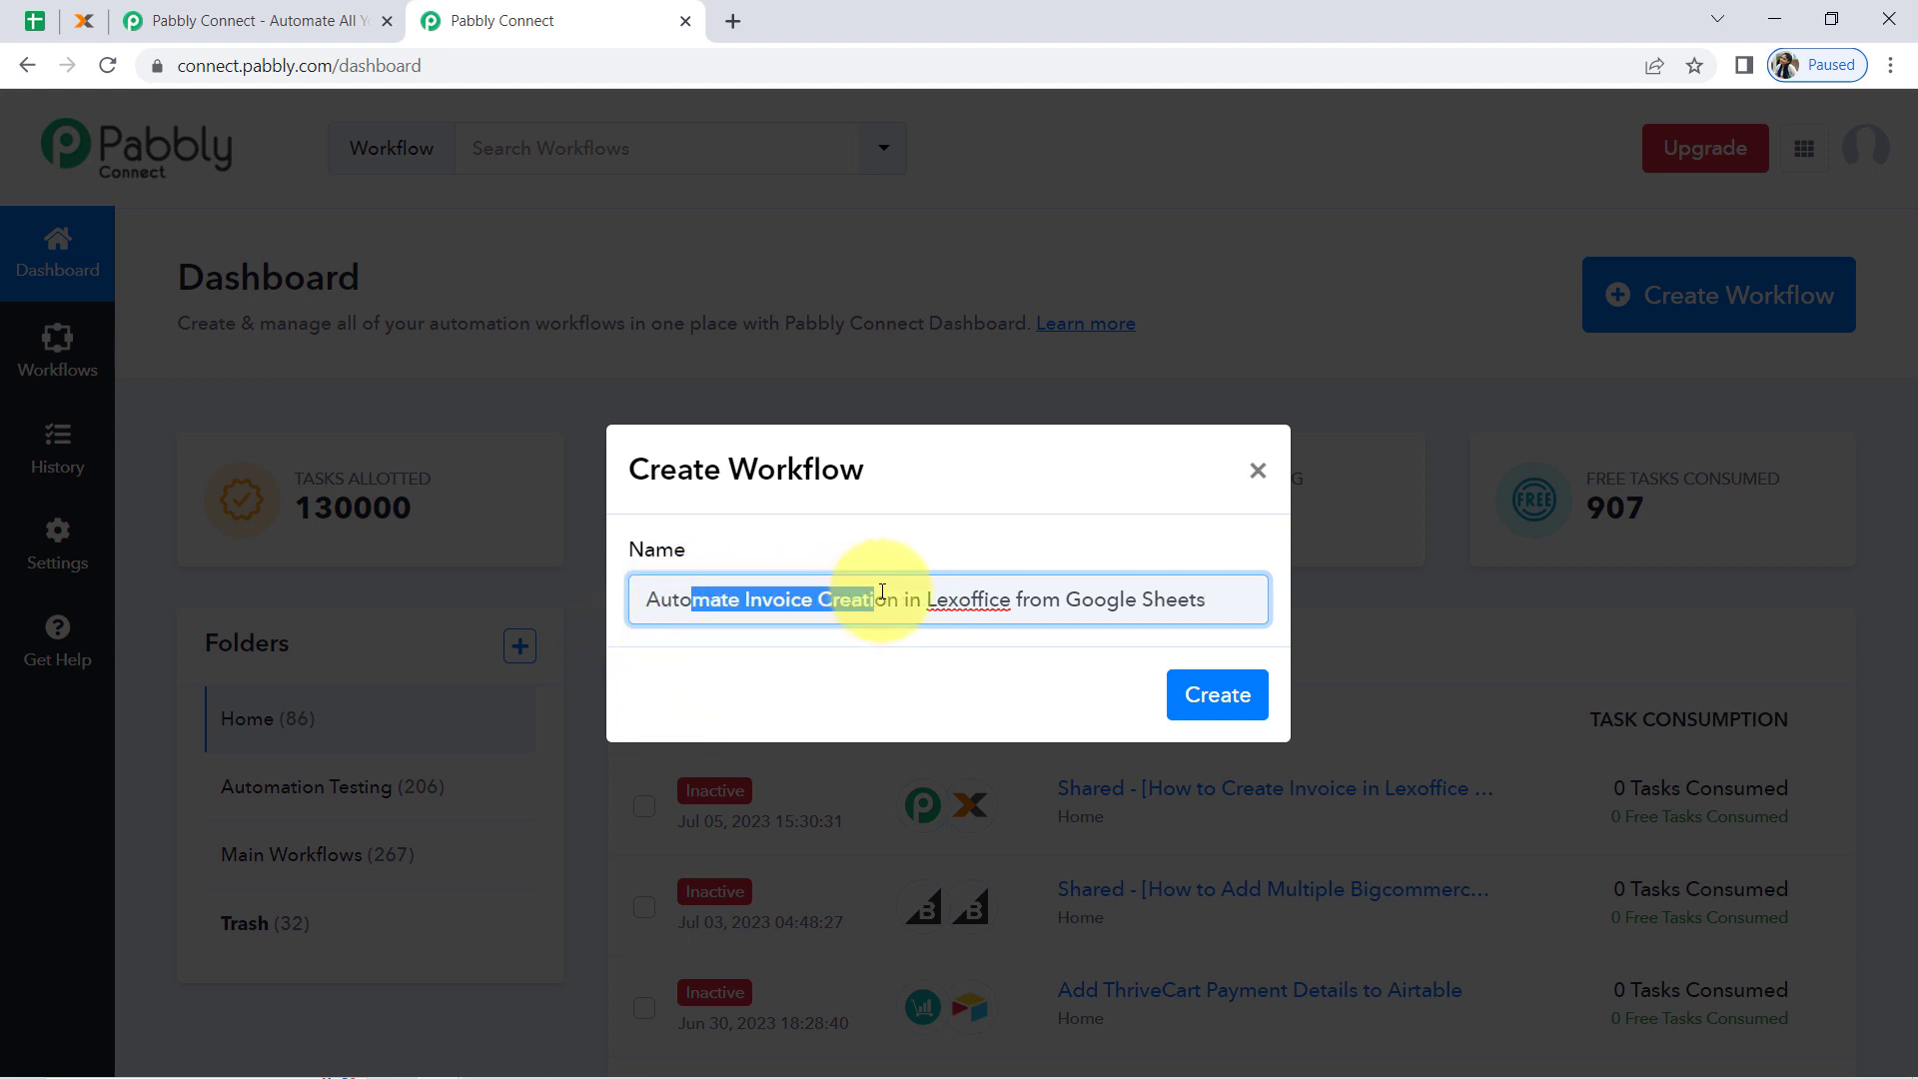
left_click(770, 595)
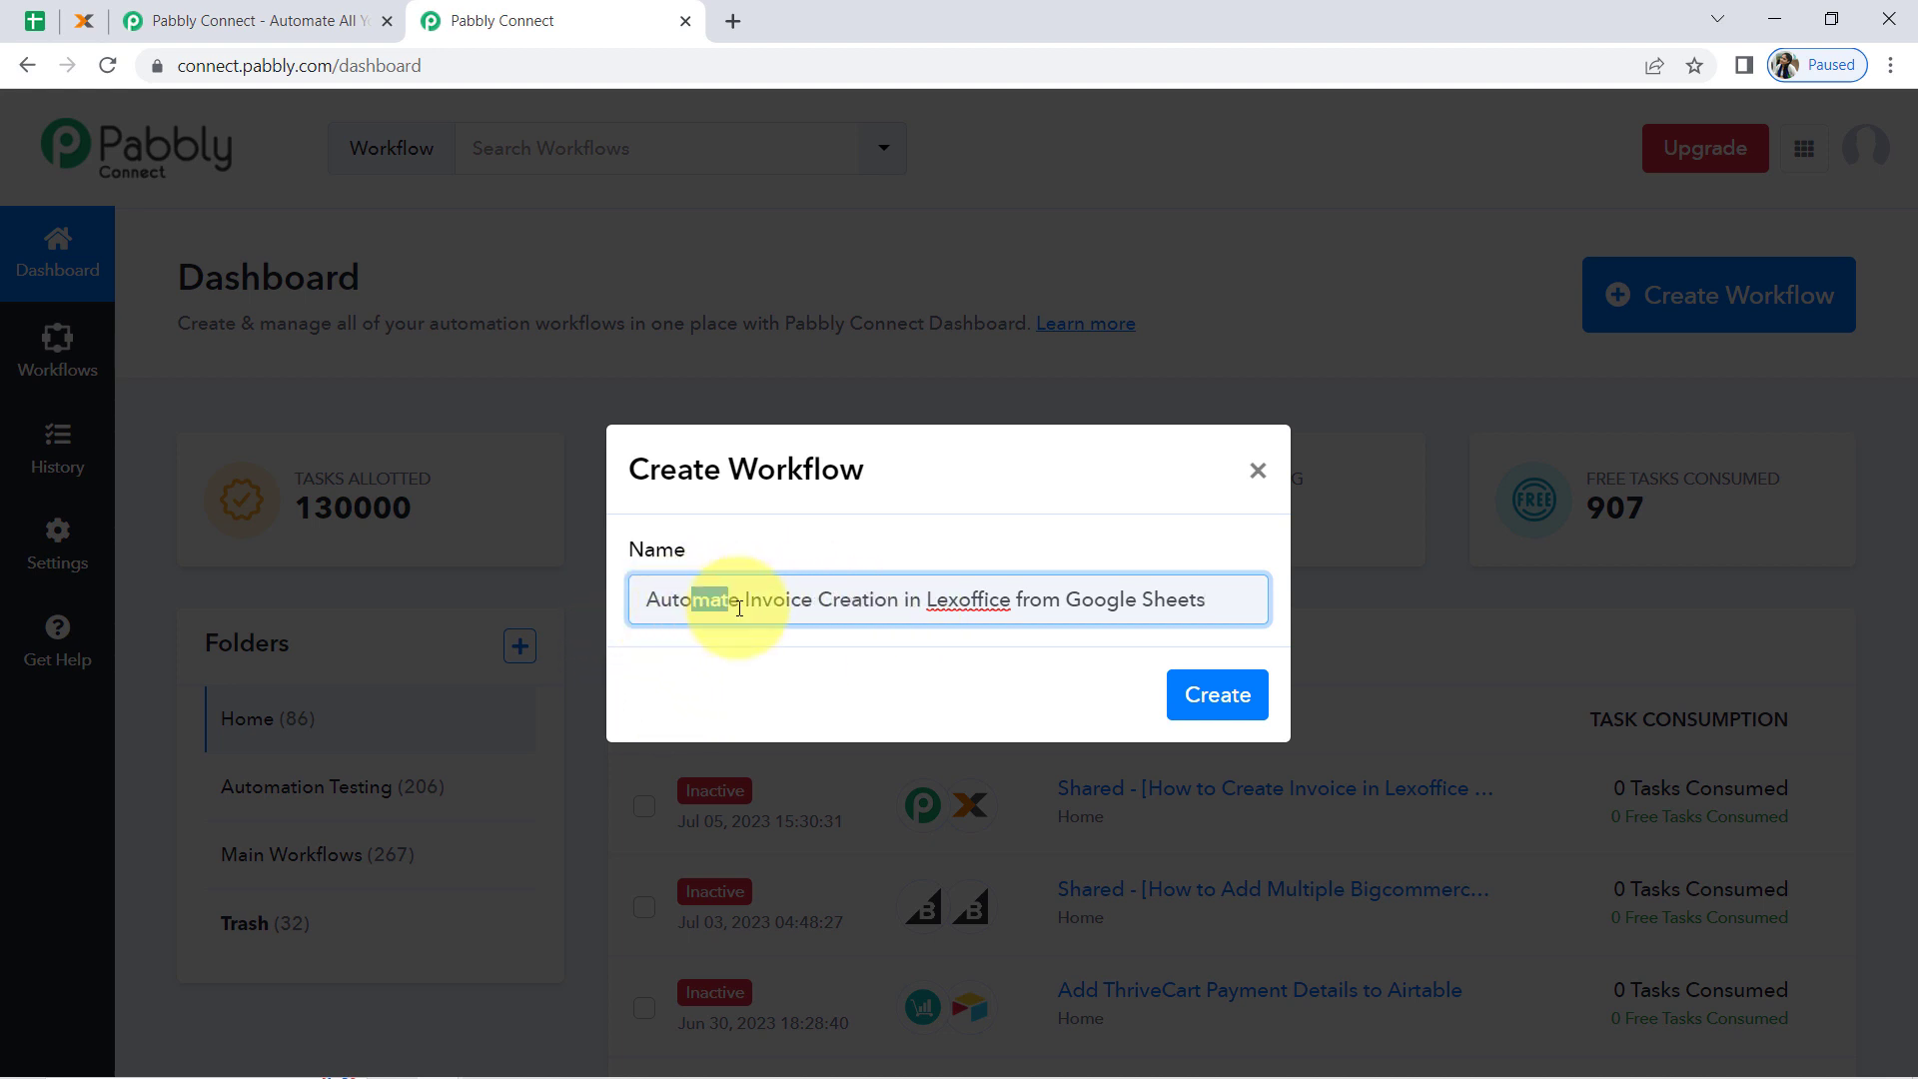
left_click_drag(739, 607, 1155, 600)
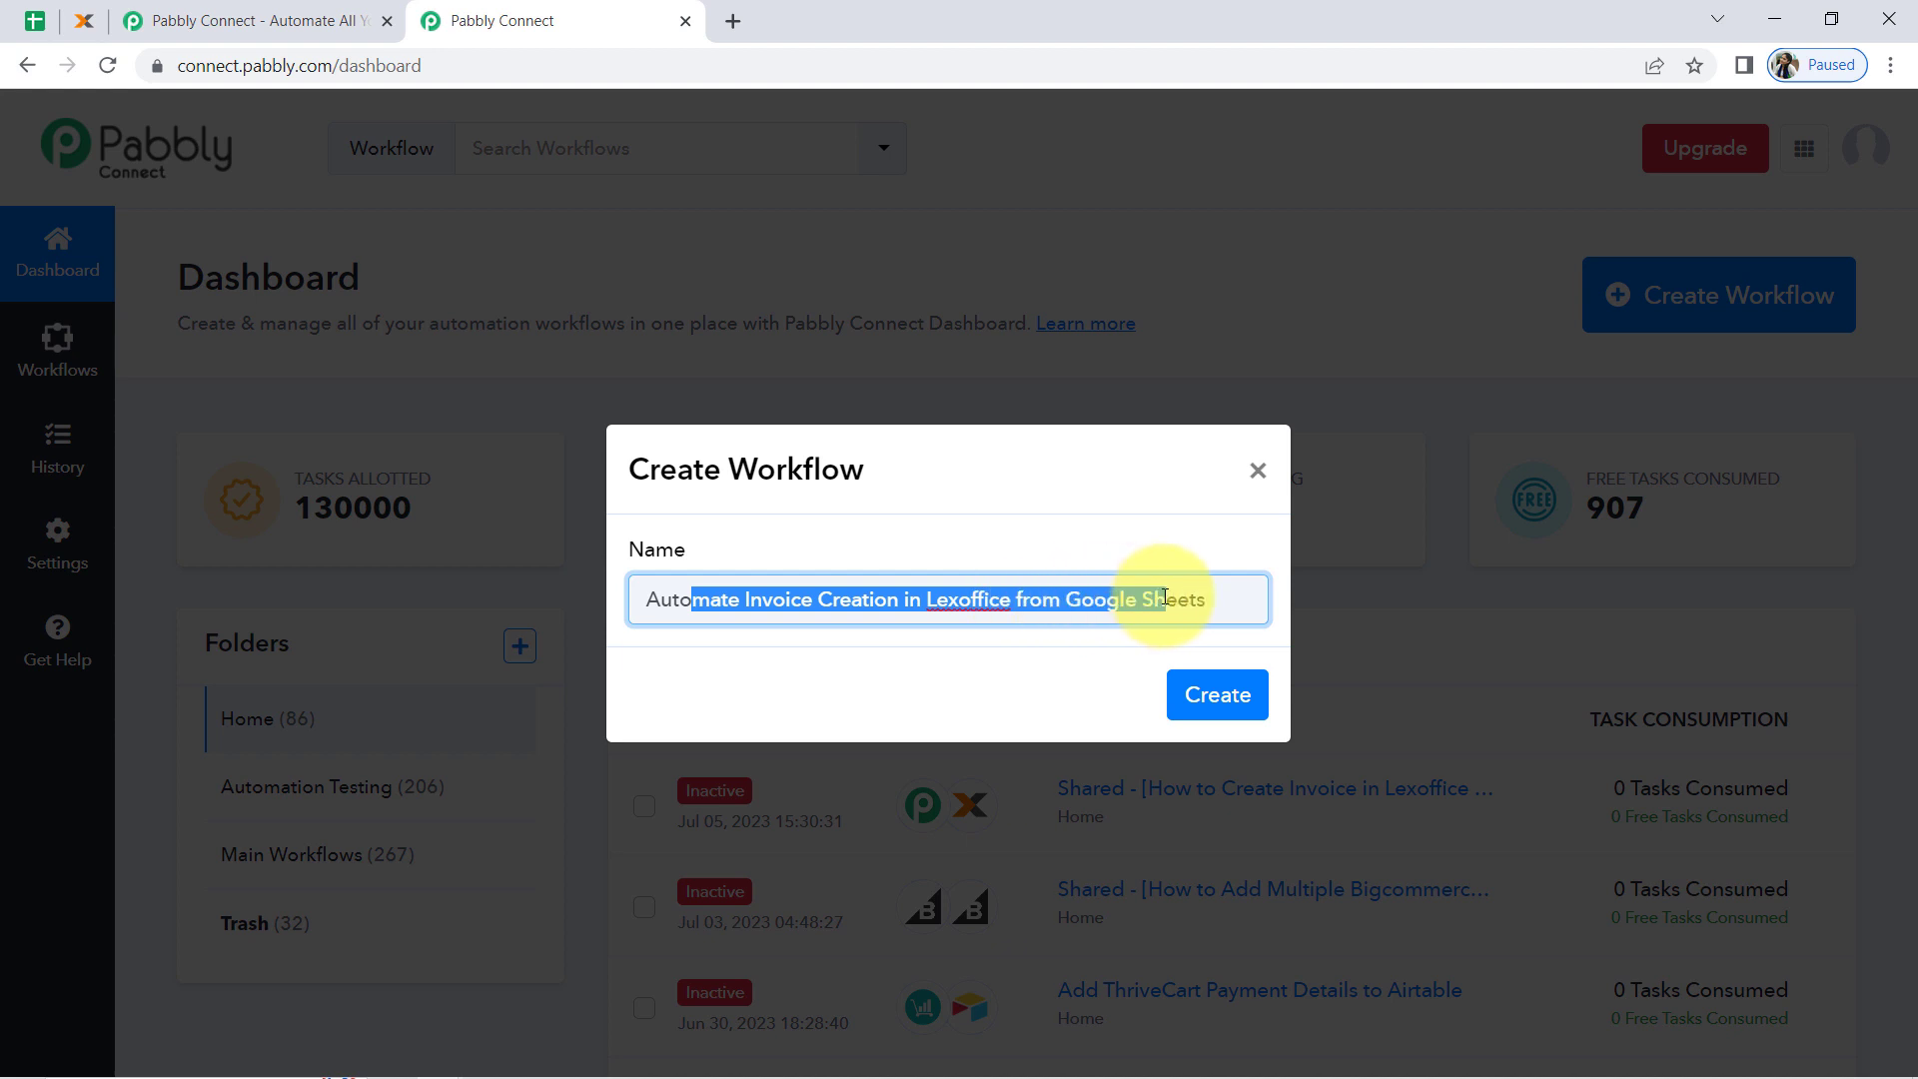
left_click(1174, 600)
left_click(1219, 687)
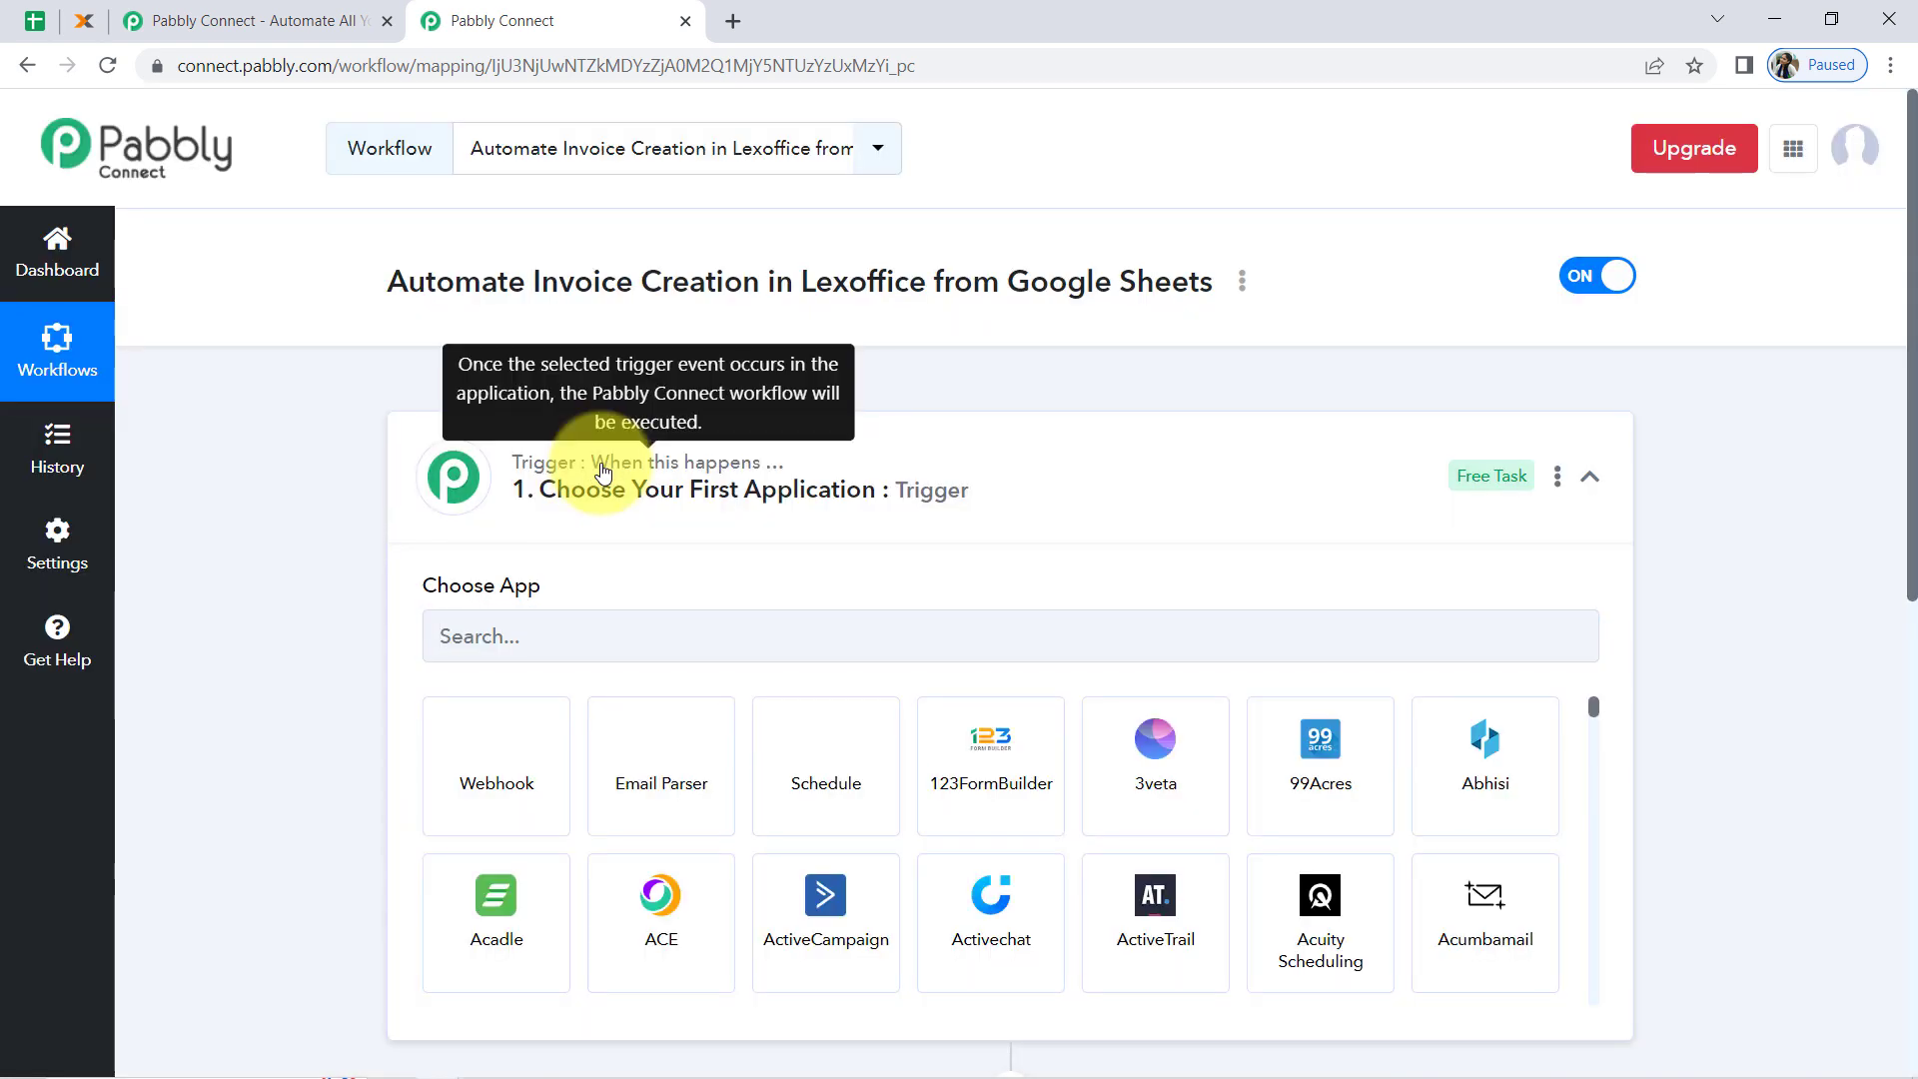
Find Google Sheets and choose it as the workflow's trigger application.
left_click(603, 470)
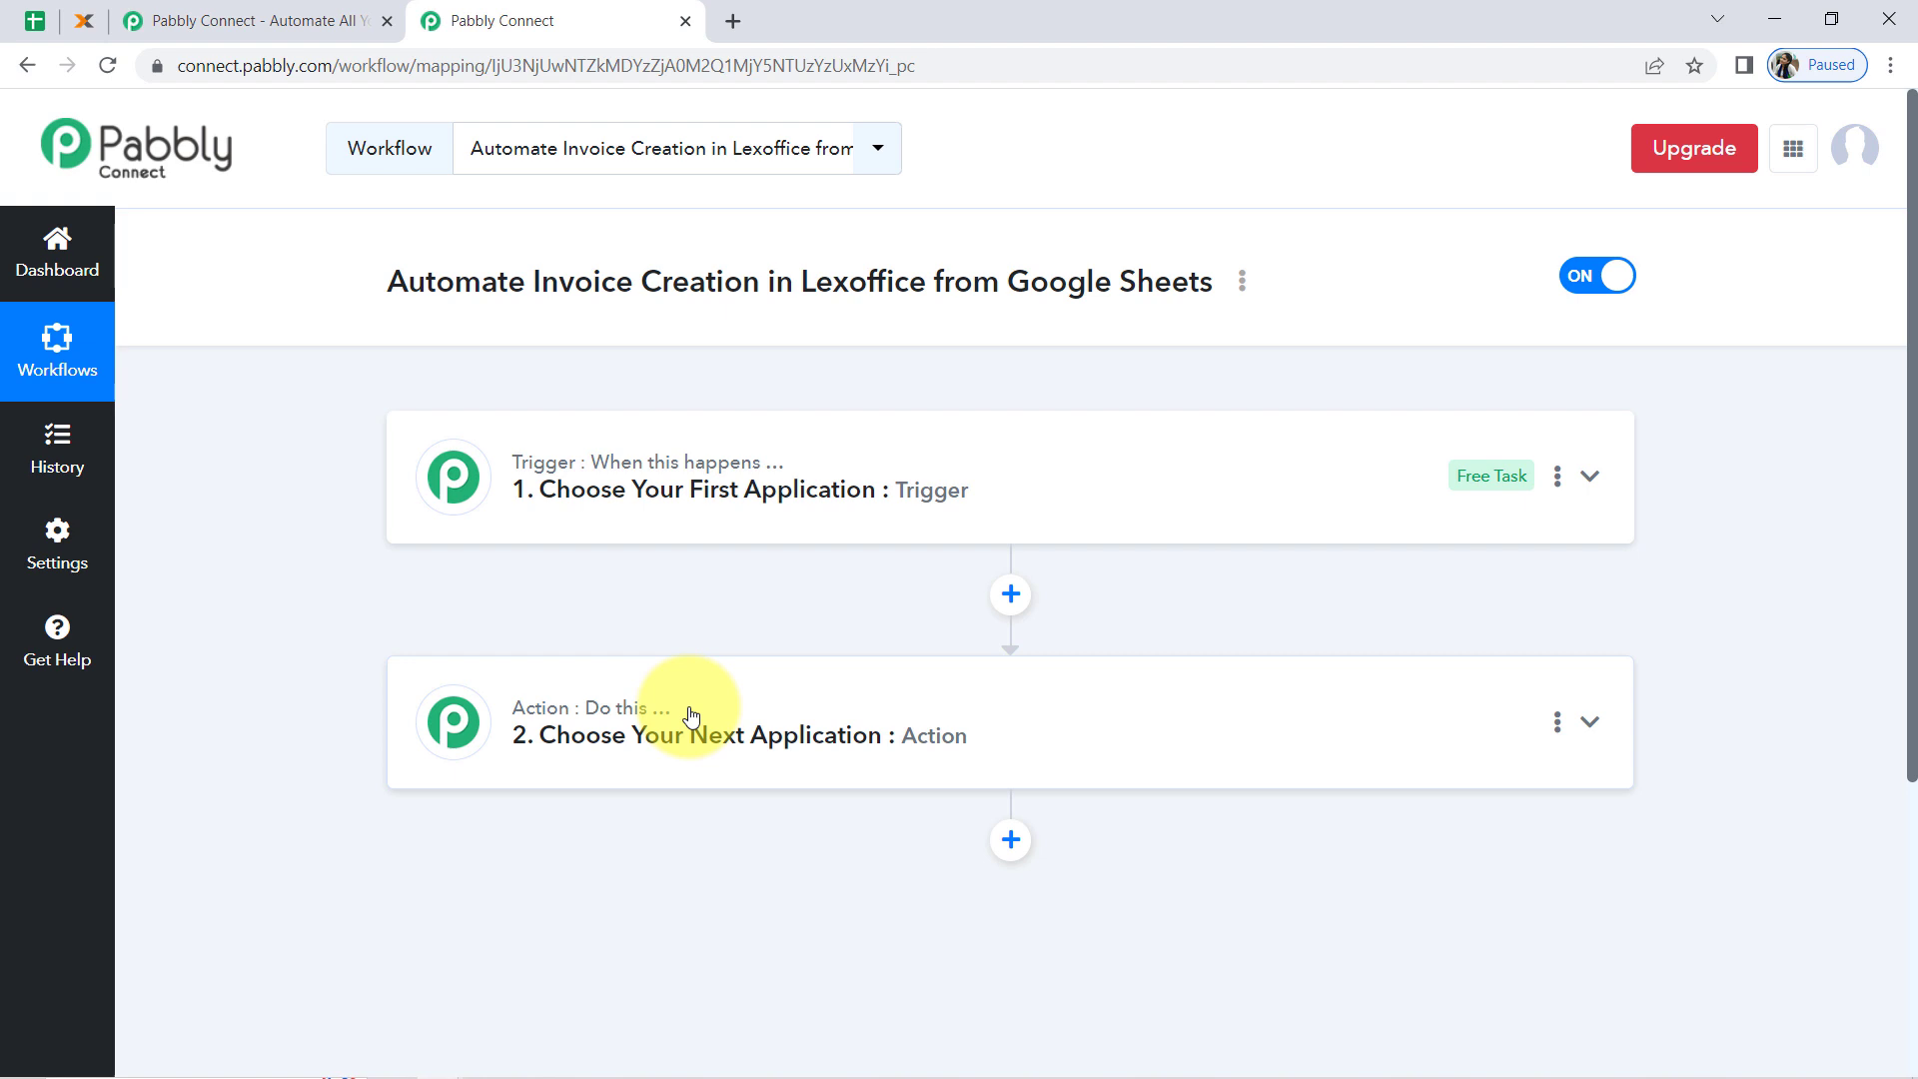
mouse_move(642, 495)
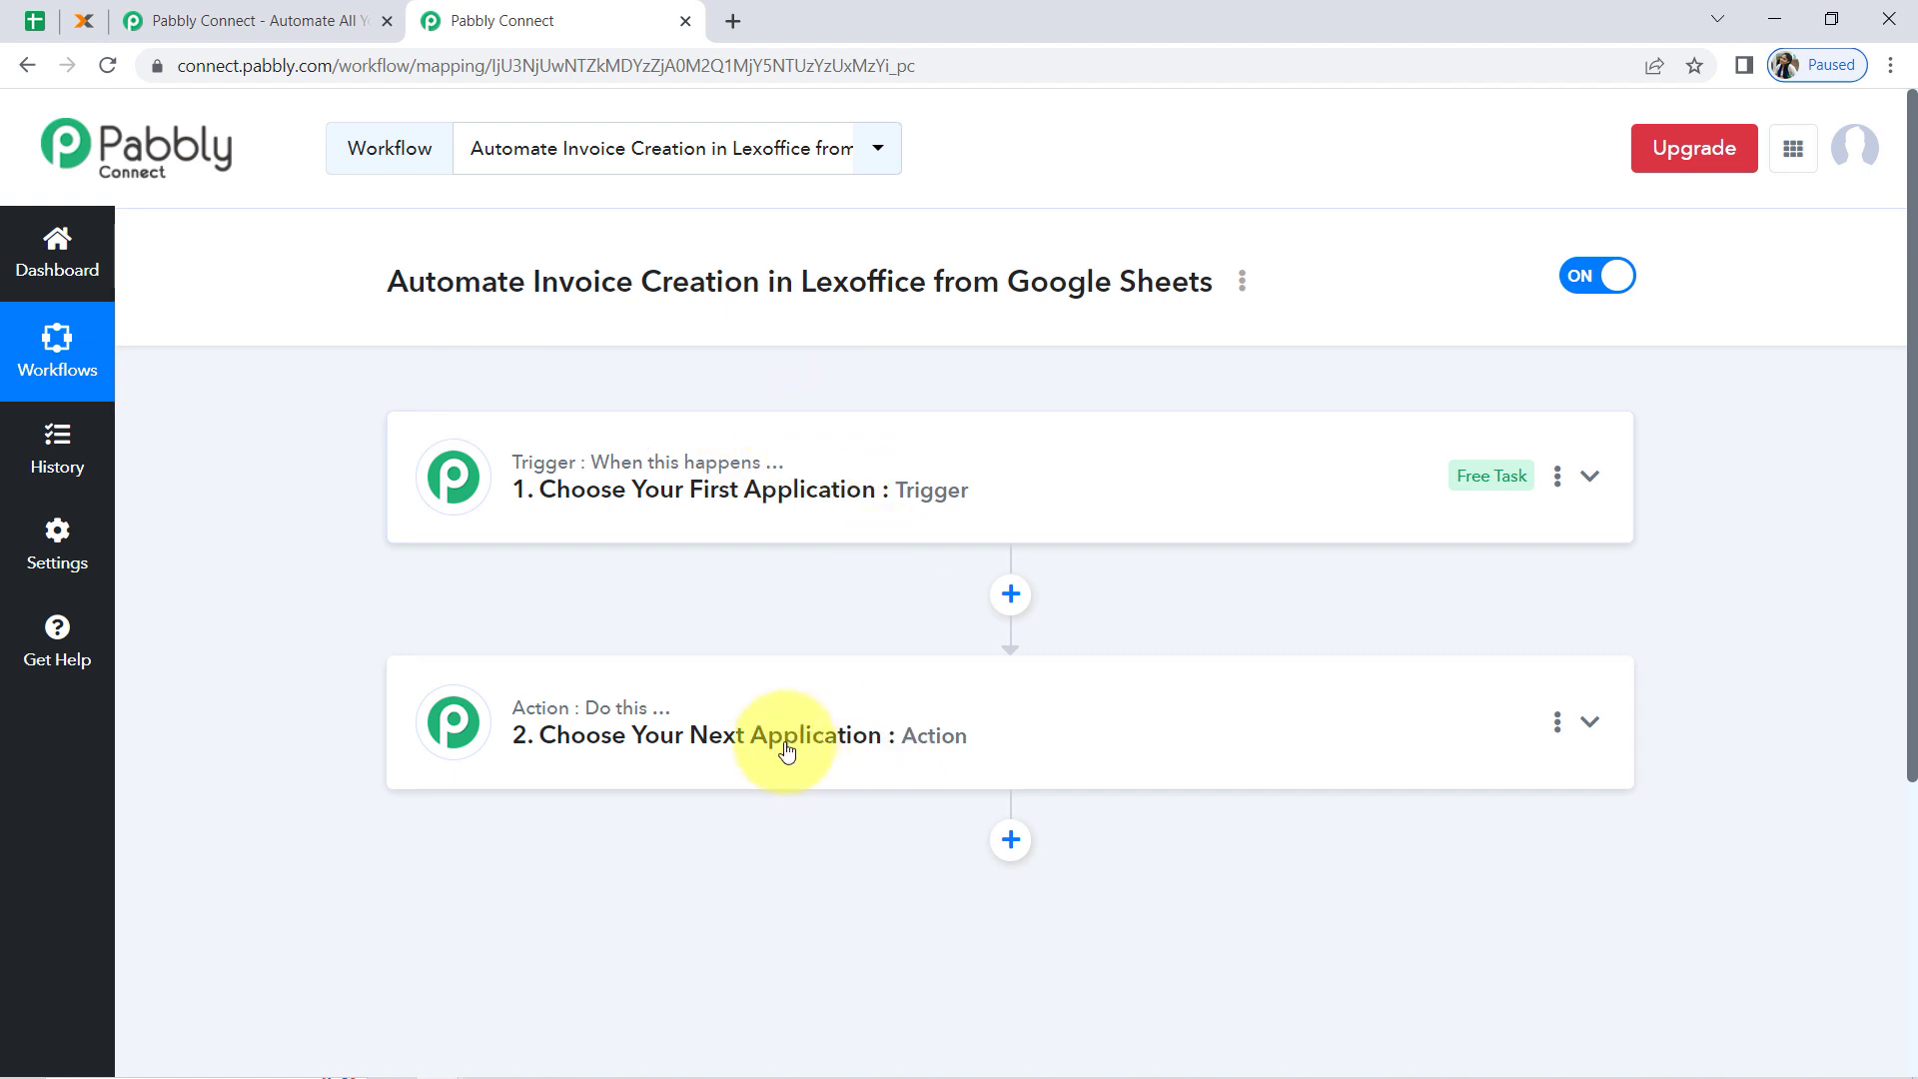
left_click(772, 508)
scroll(664, 479, "down", 1)
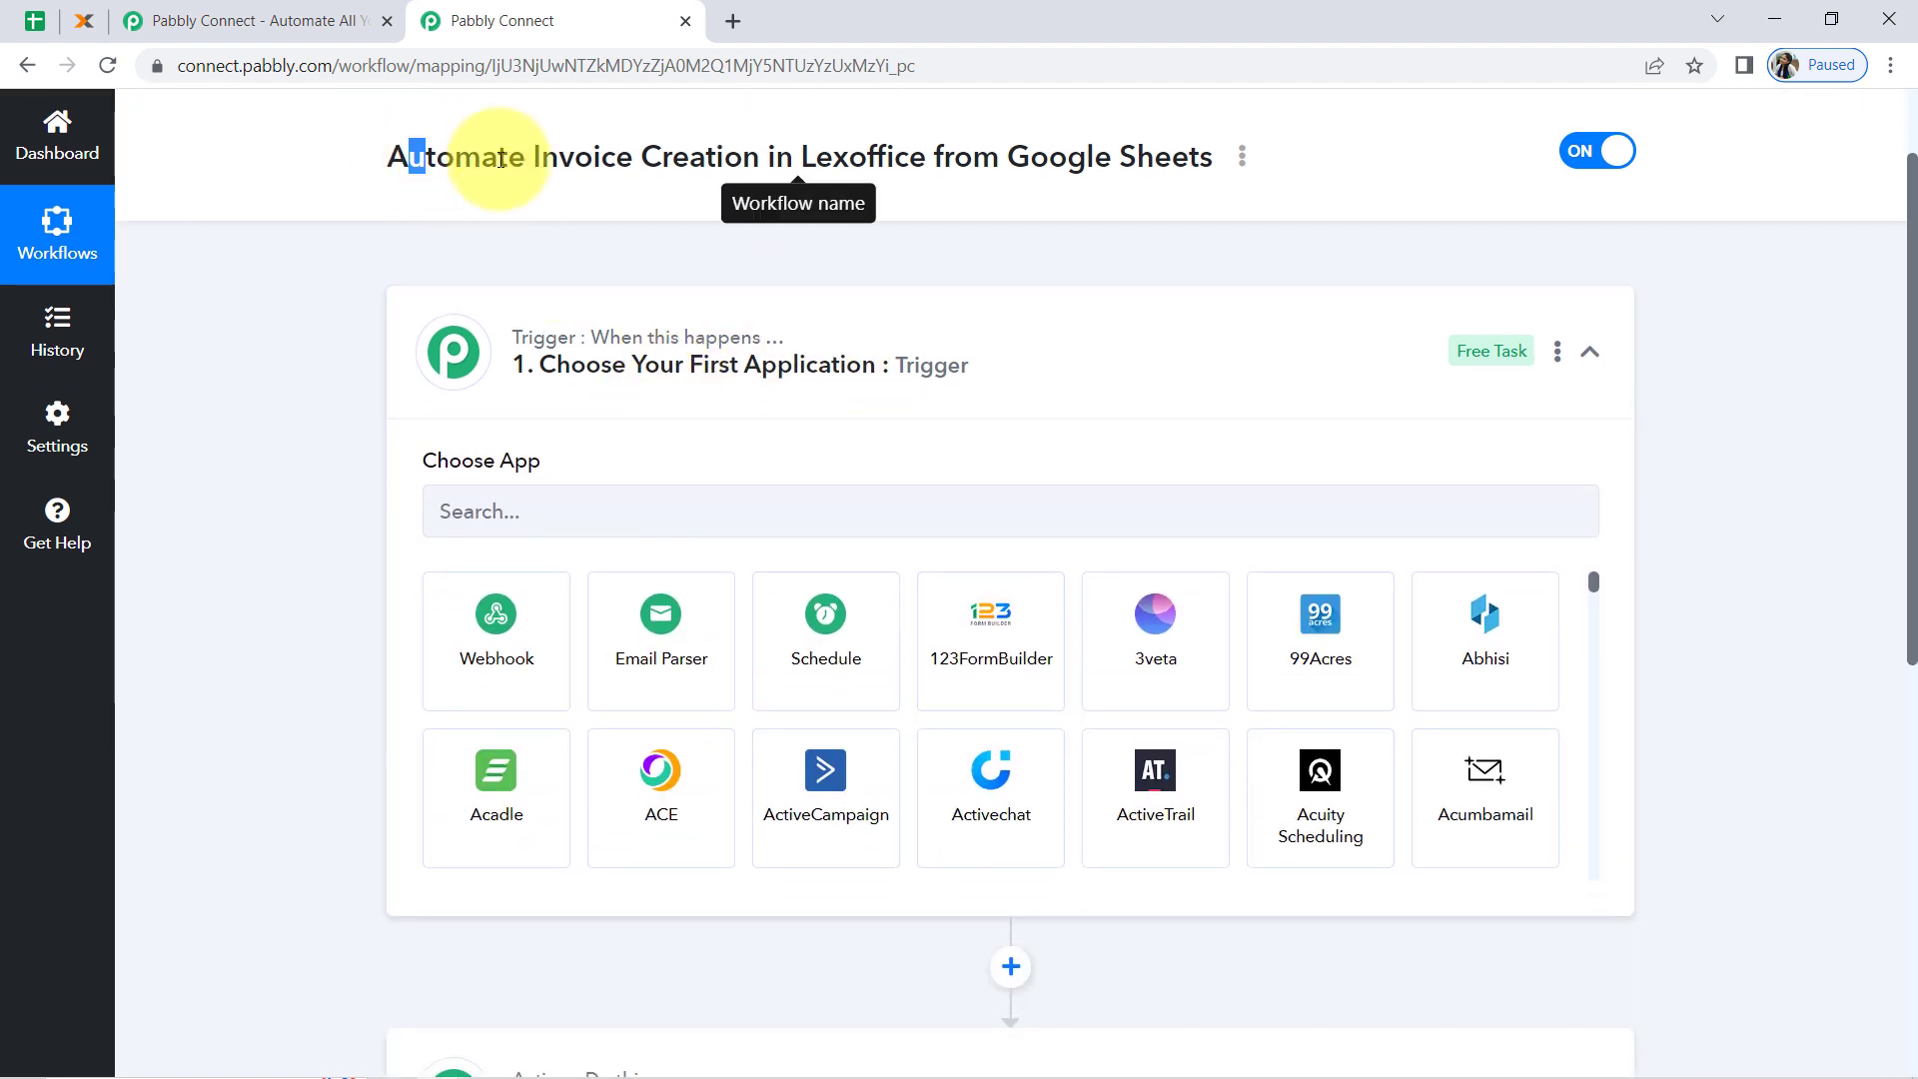
left_click_drag(501, 160, 1246, 170)
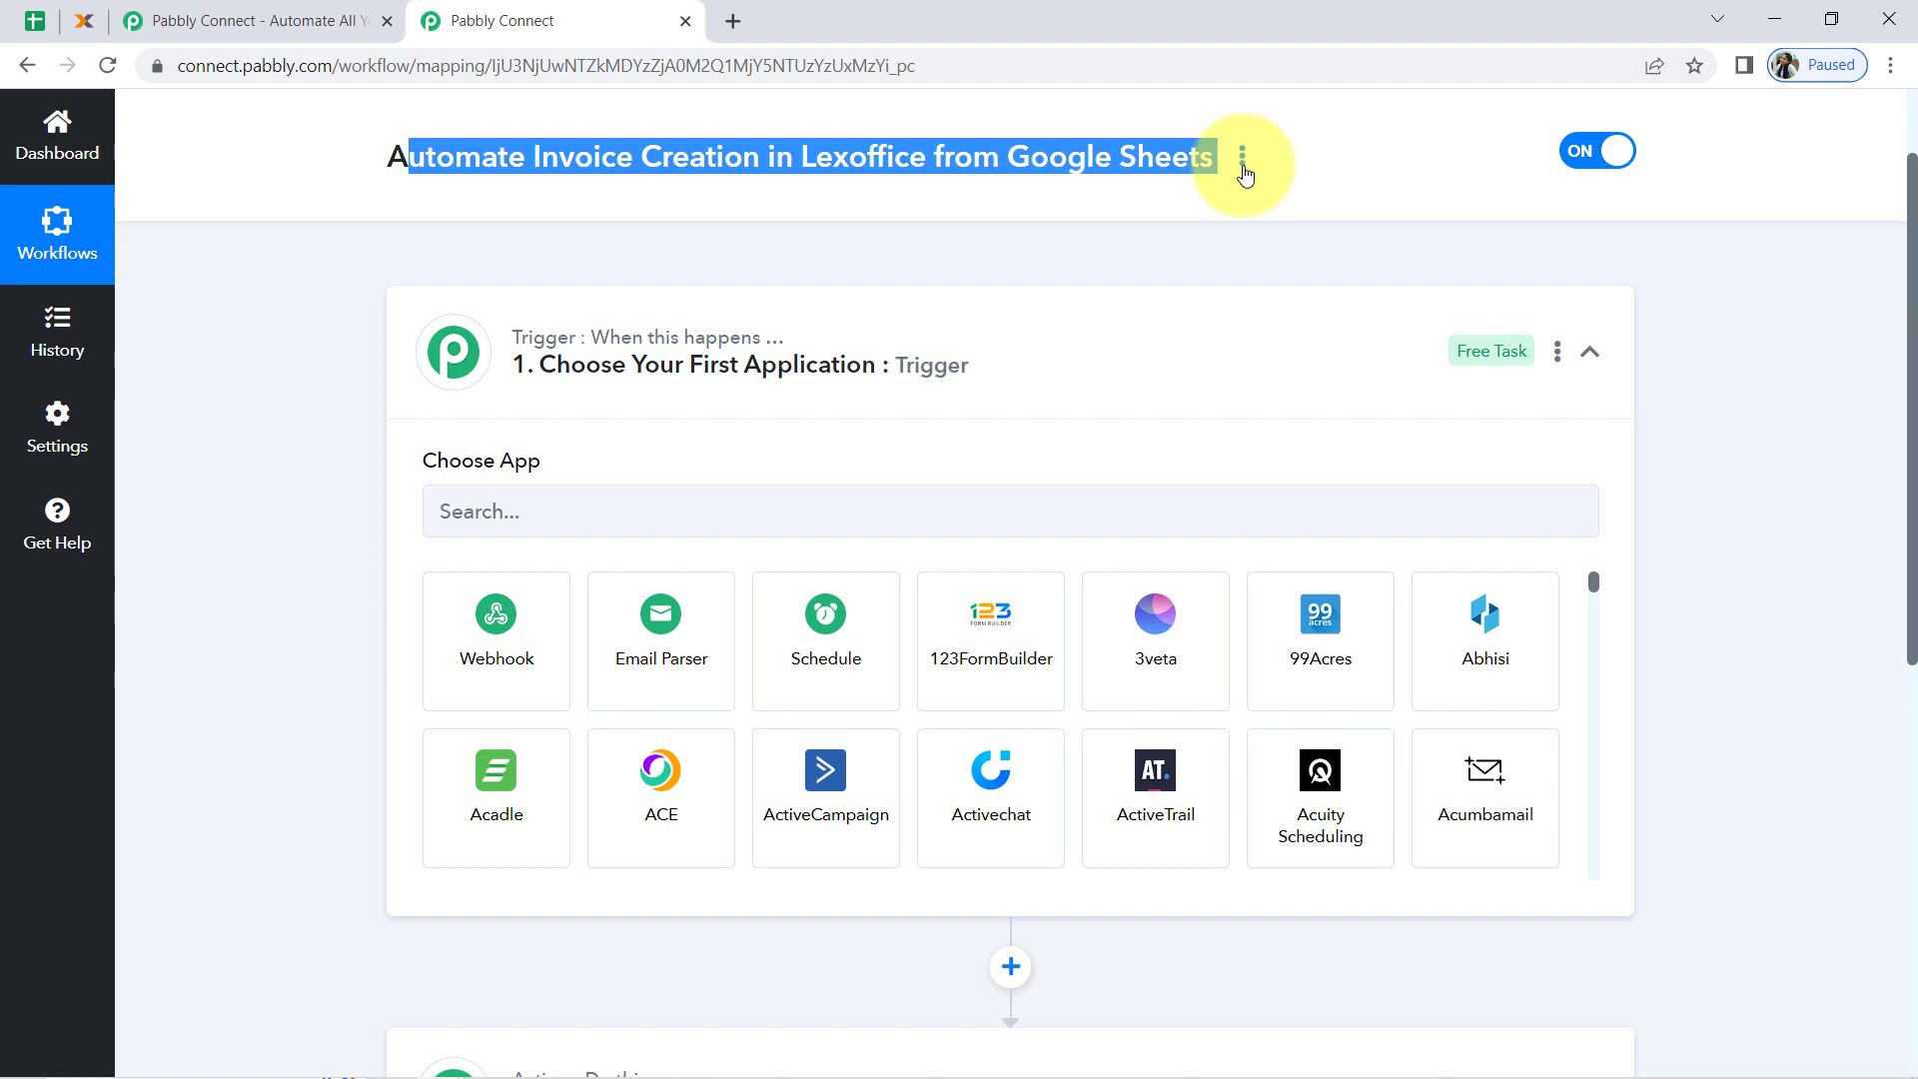
left_click(546, 514)
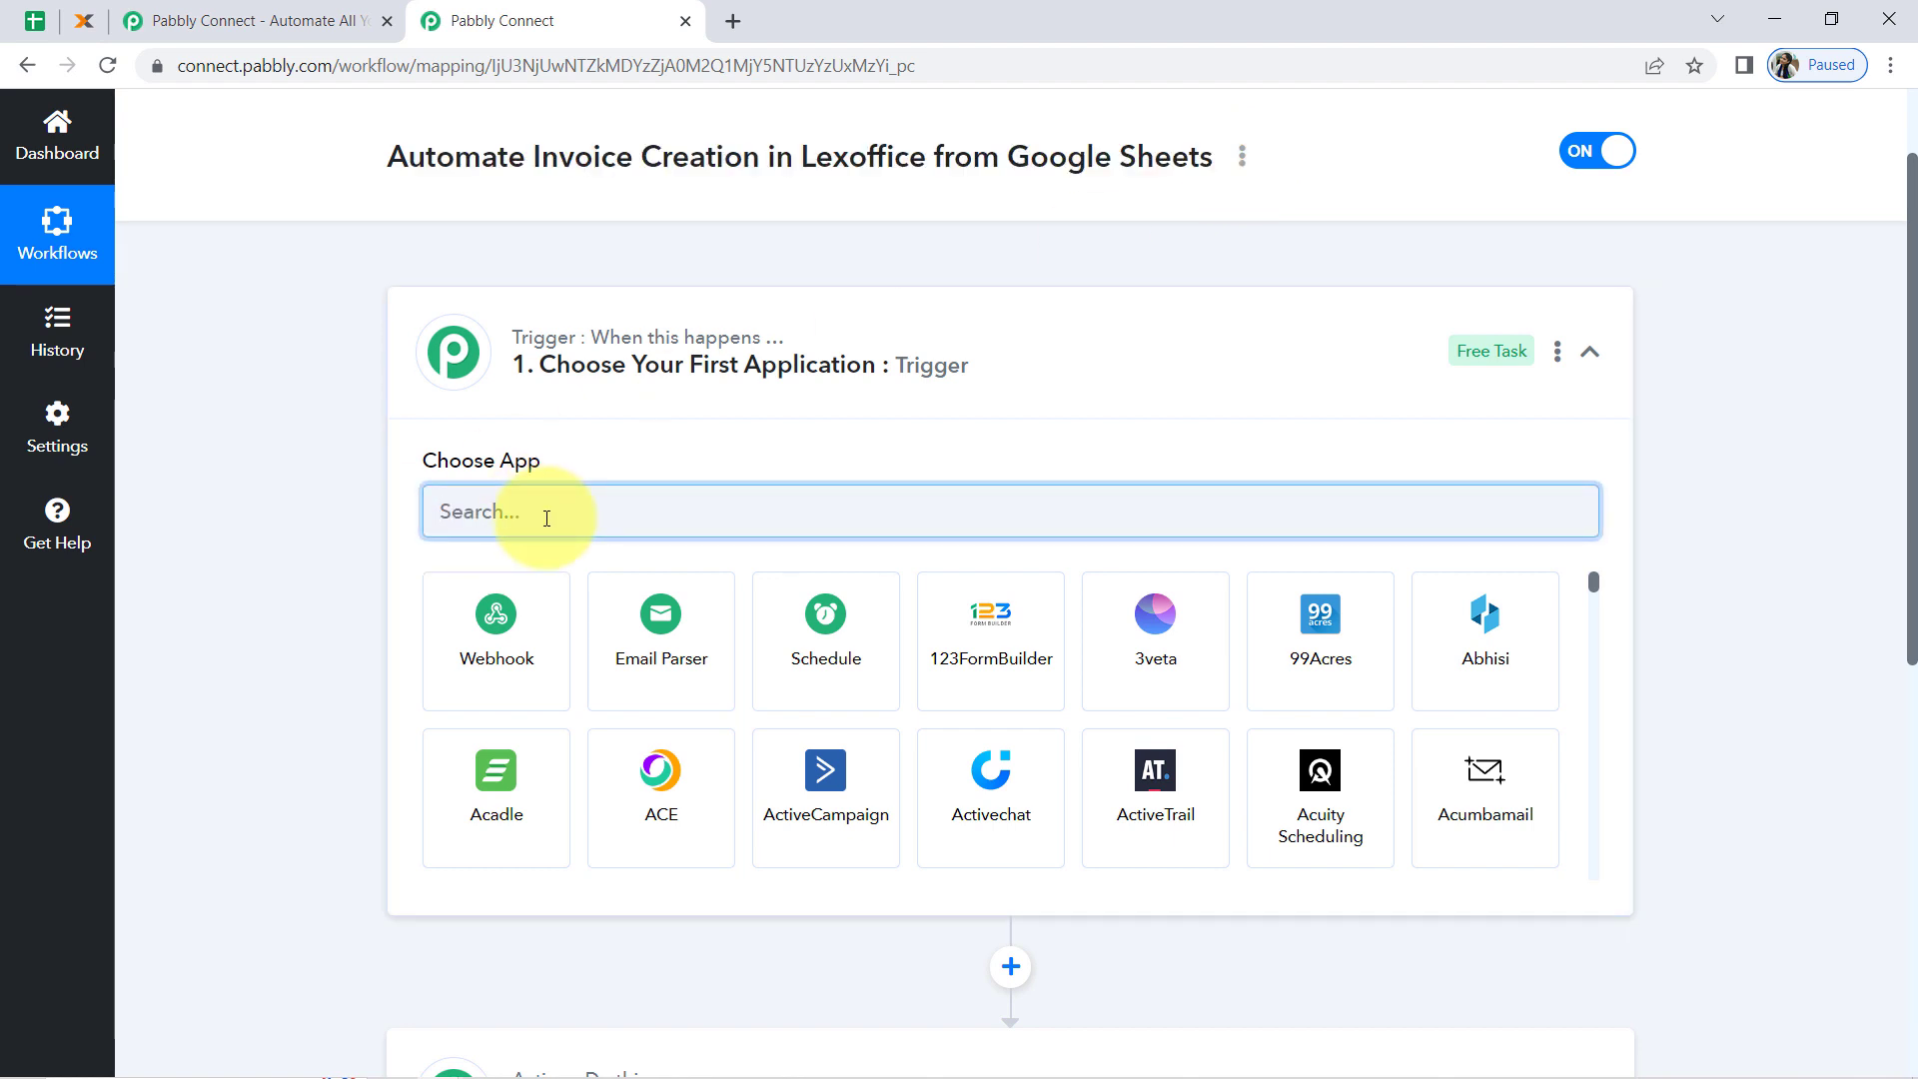
type("google she")
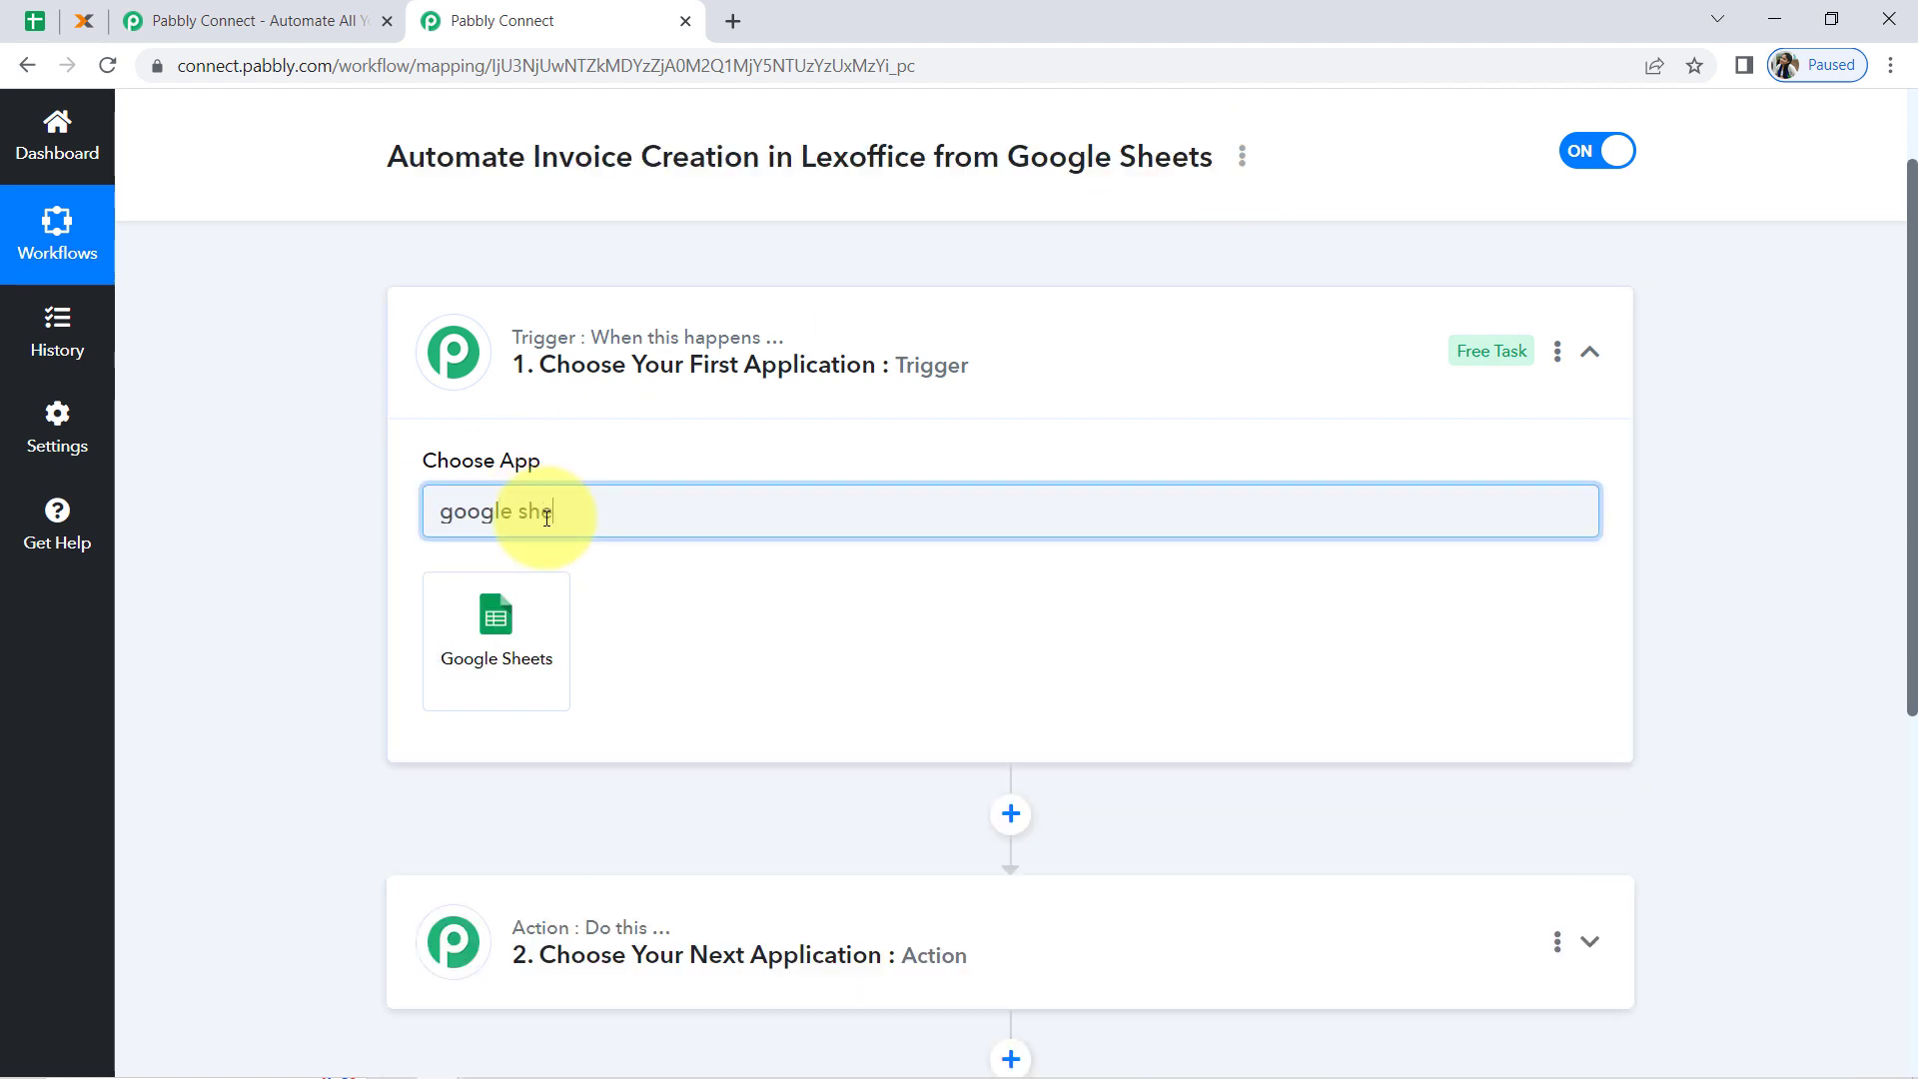
left_click(538, 597)
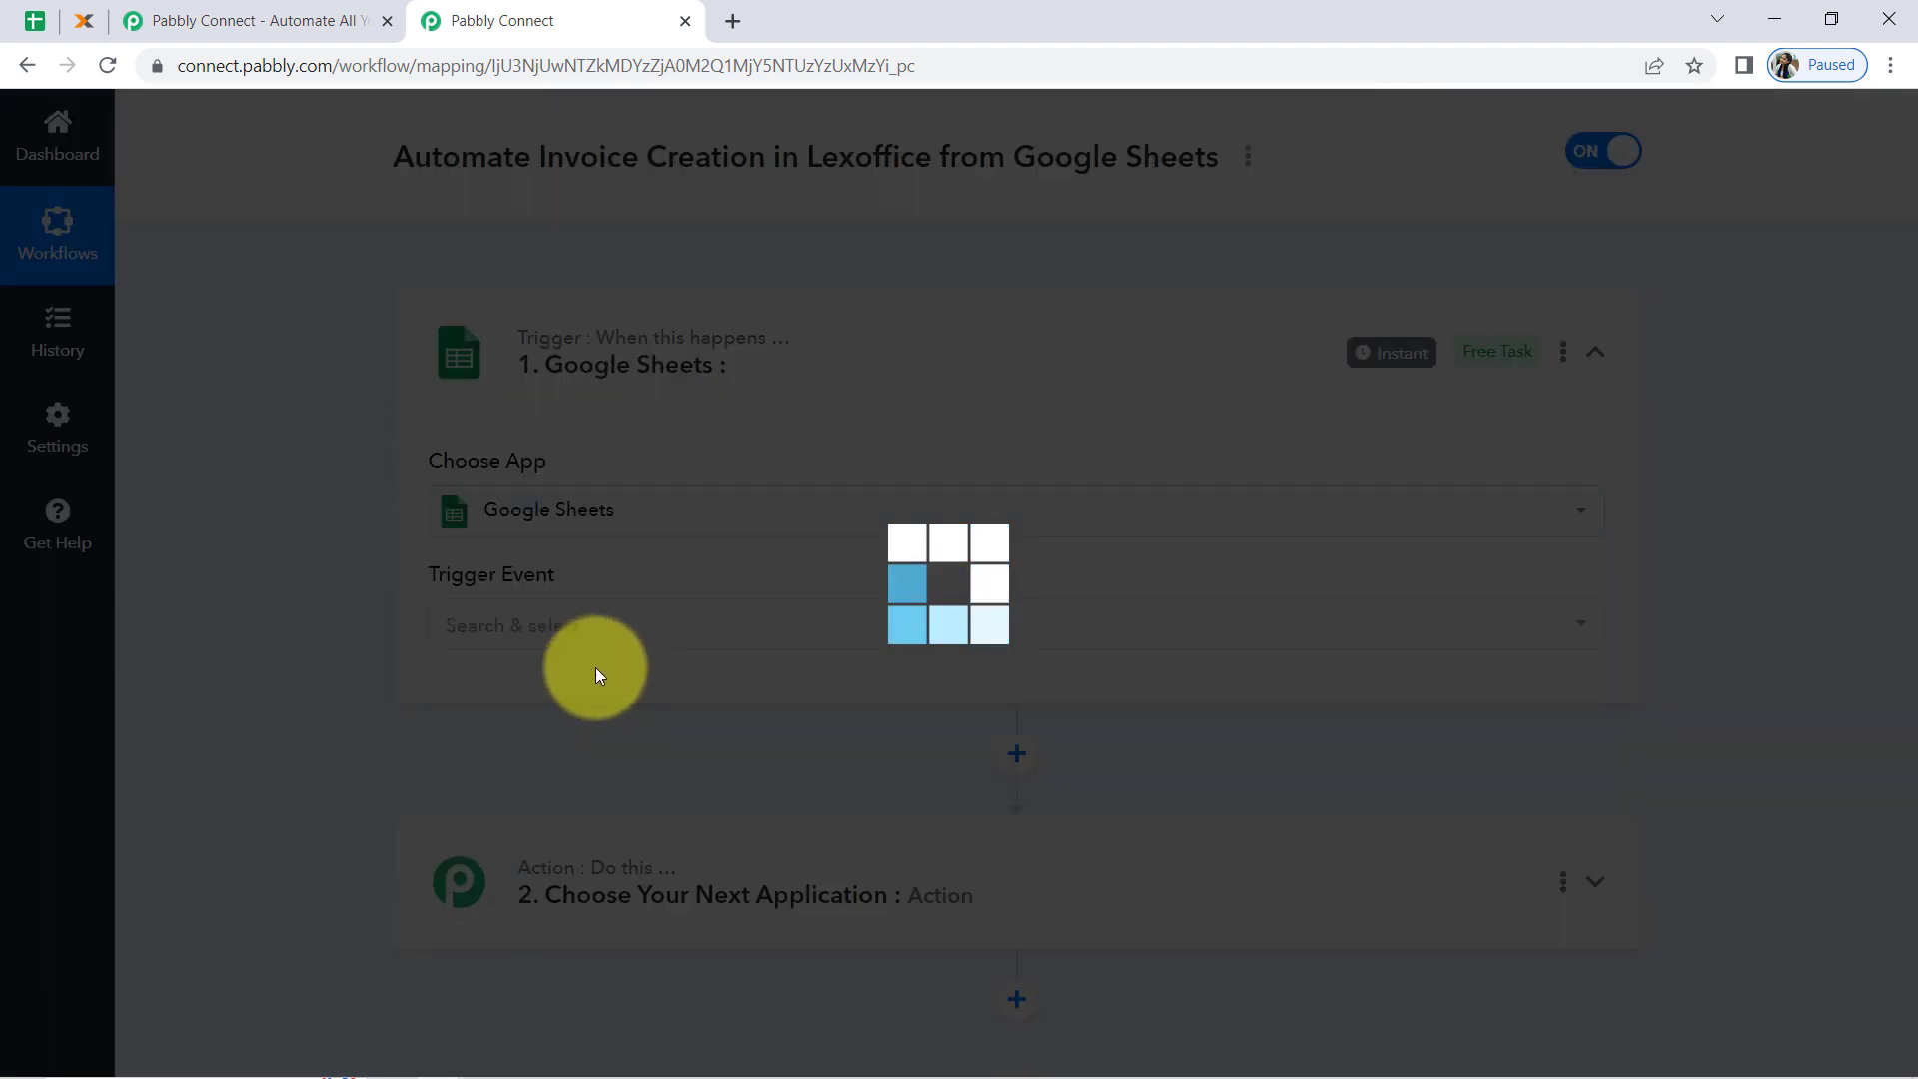
Find lexoffice and choose it as the application for the workflow's action step.
scroll(556, 517, "down", 5)
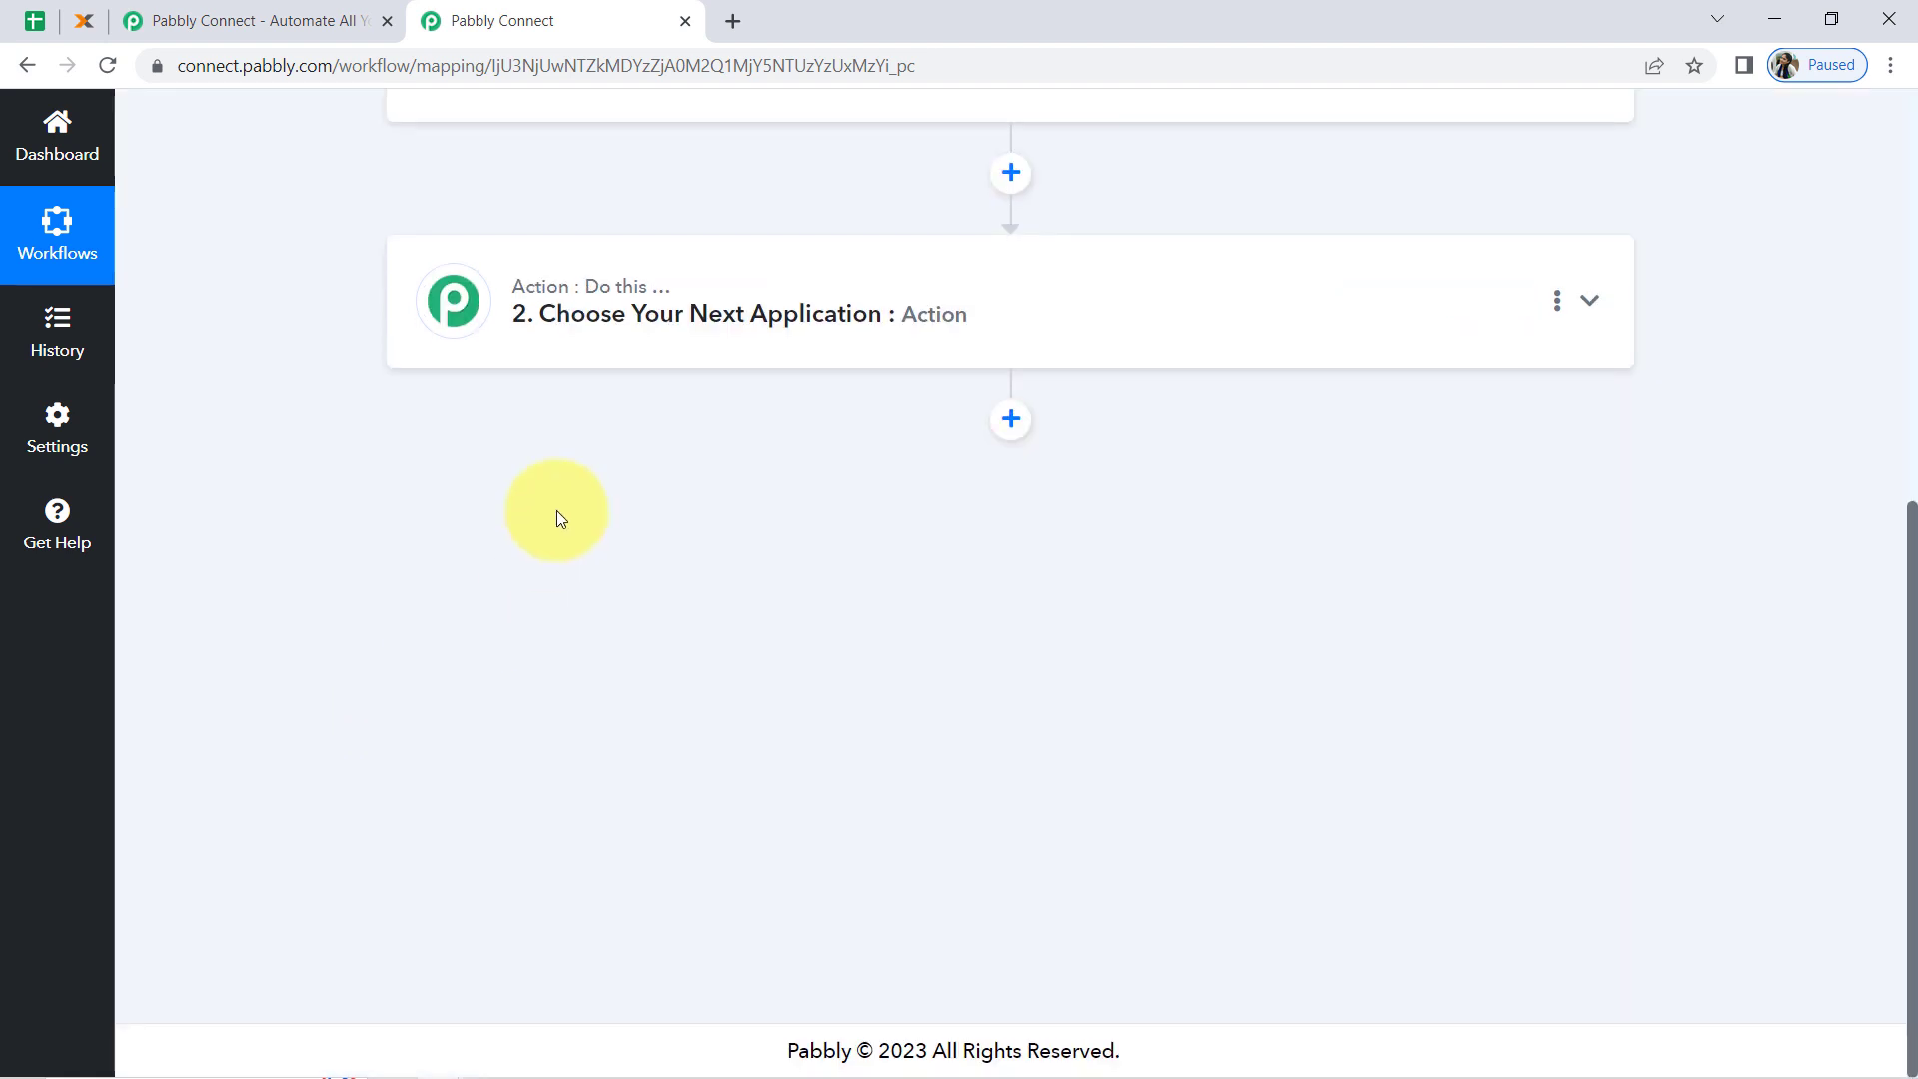
left_click(577, 320)
left_click(470, 459)
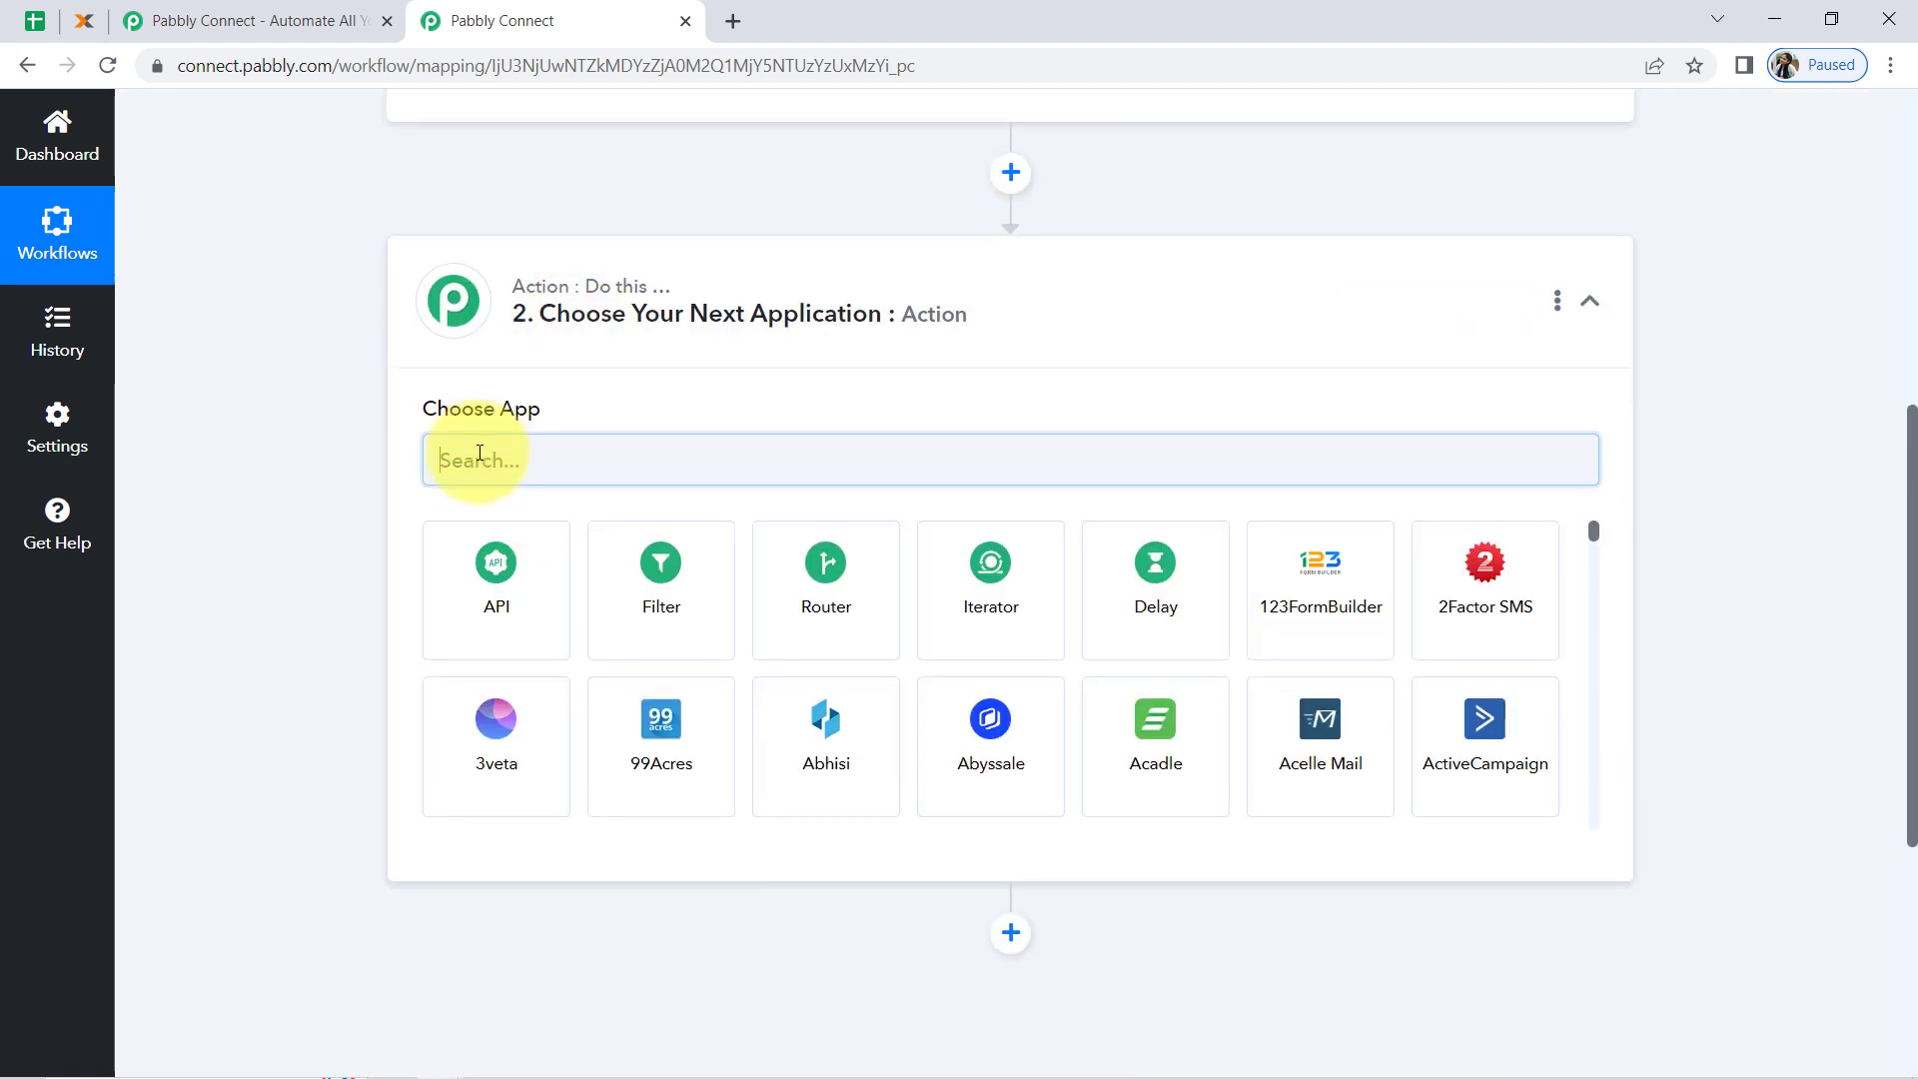
type("le")
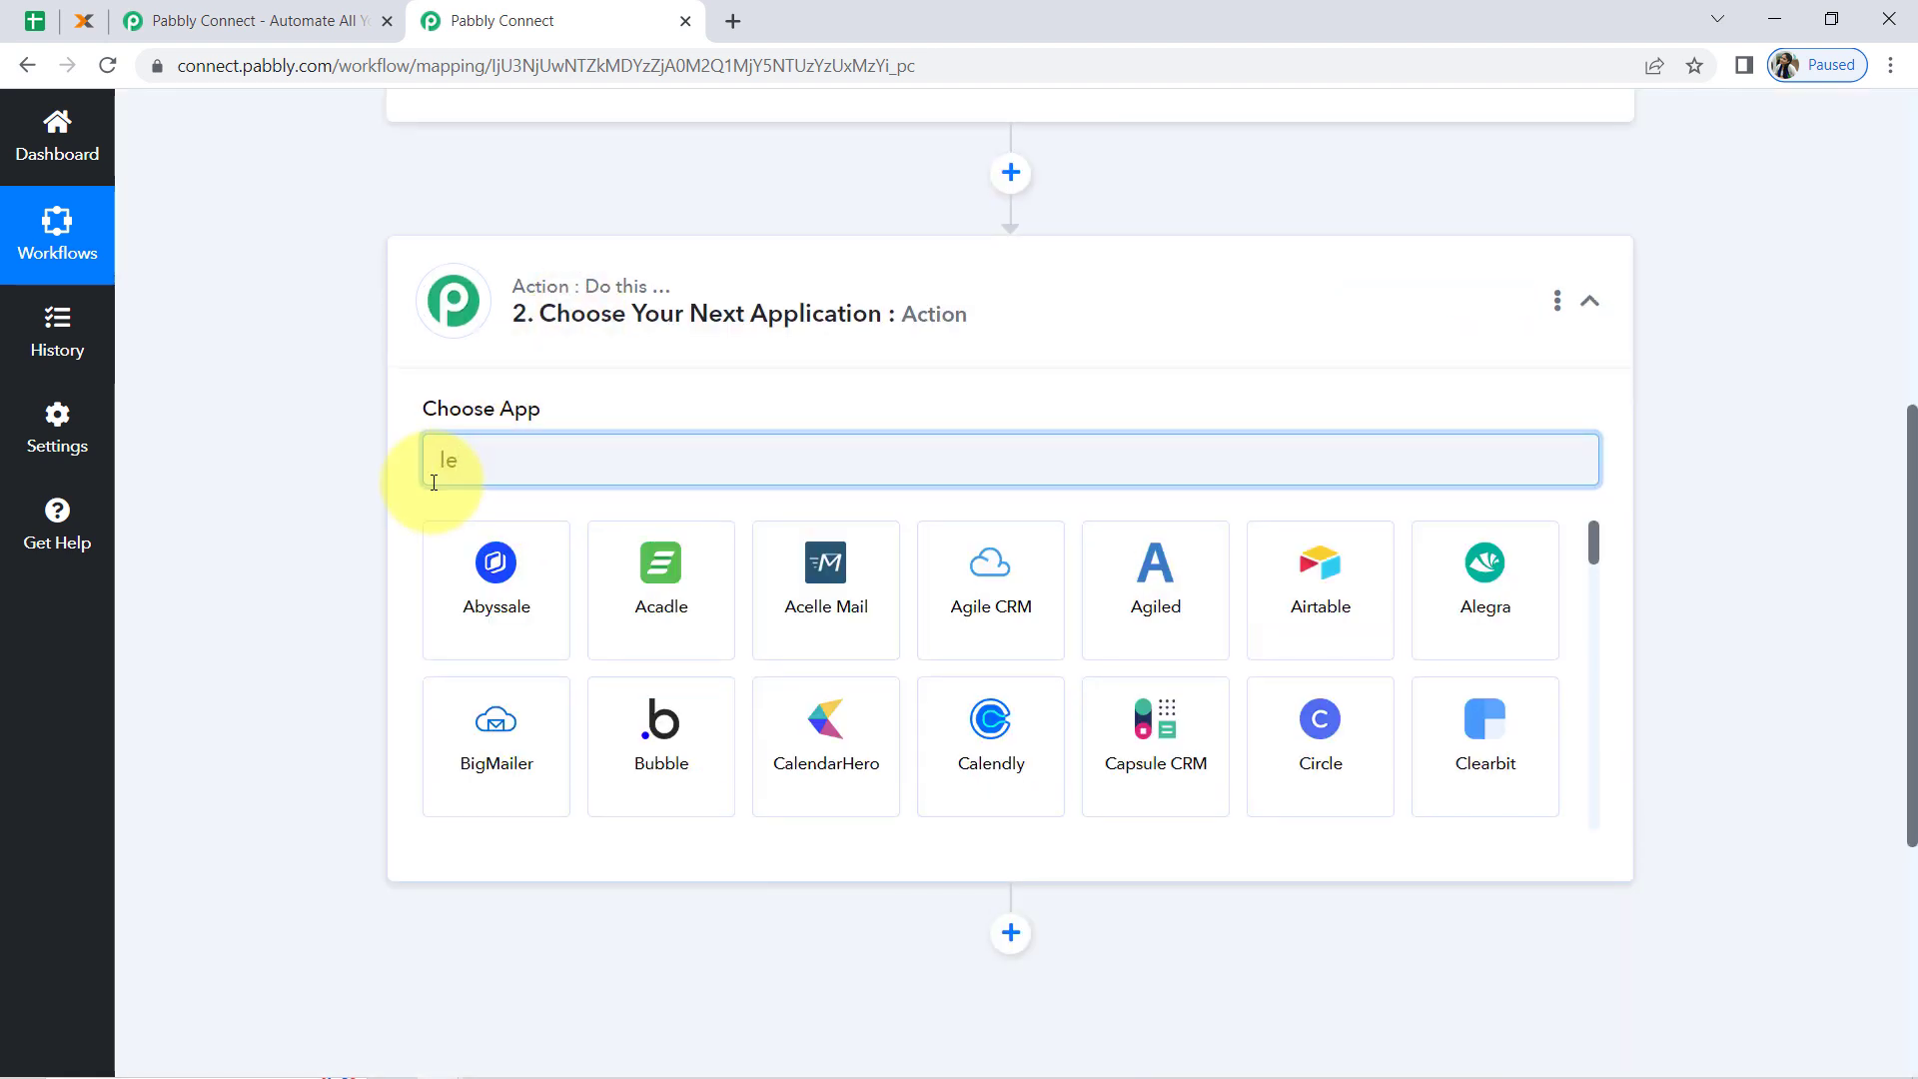
type("xoff")
left_click(478, 567)
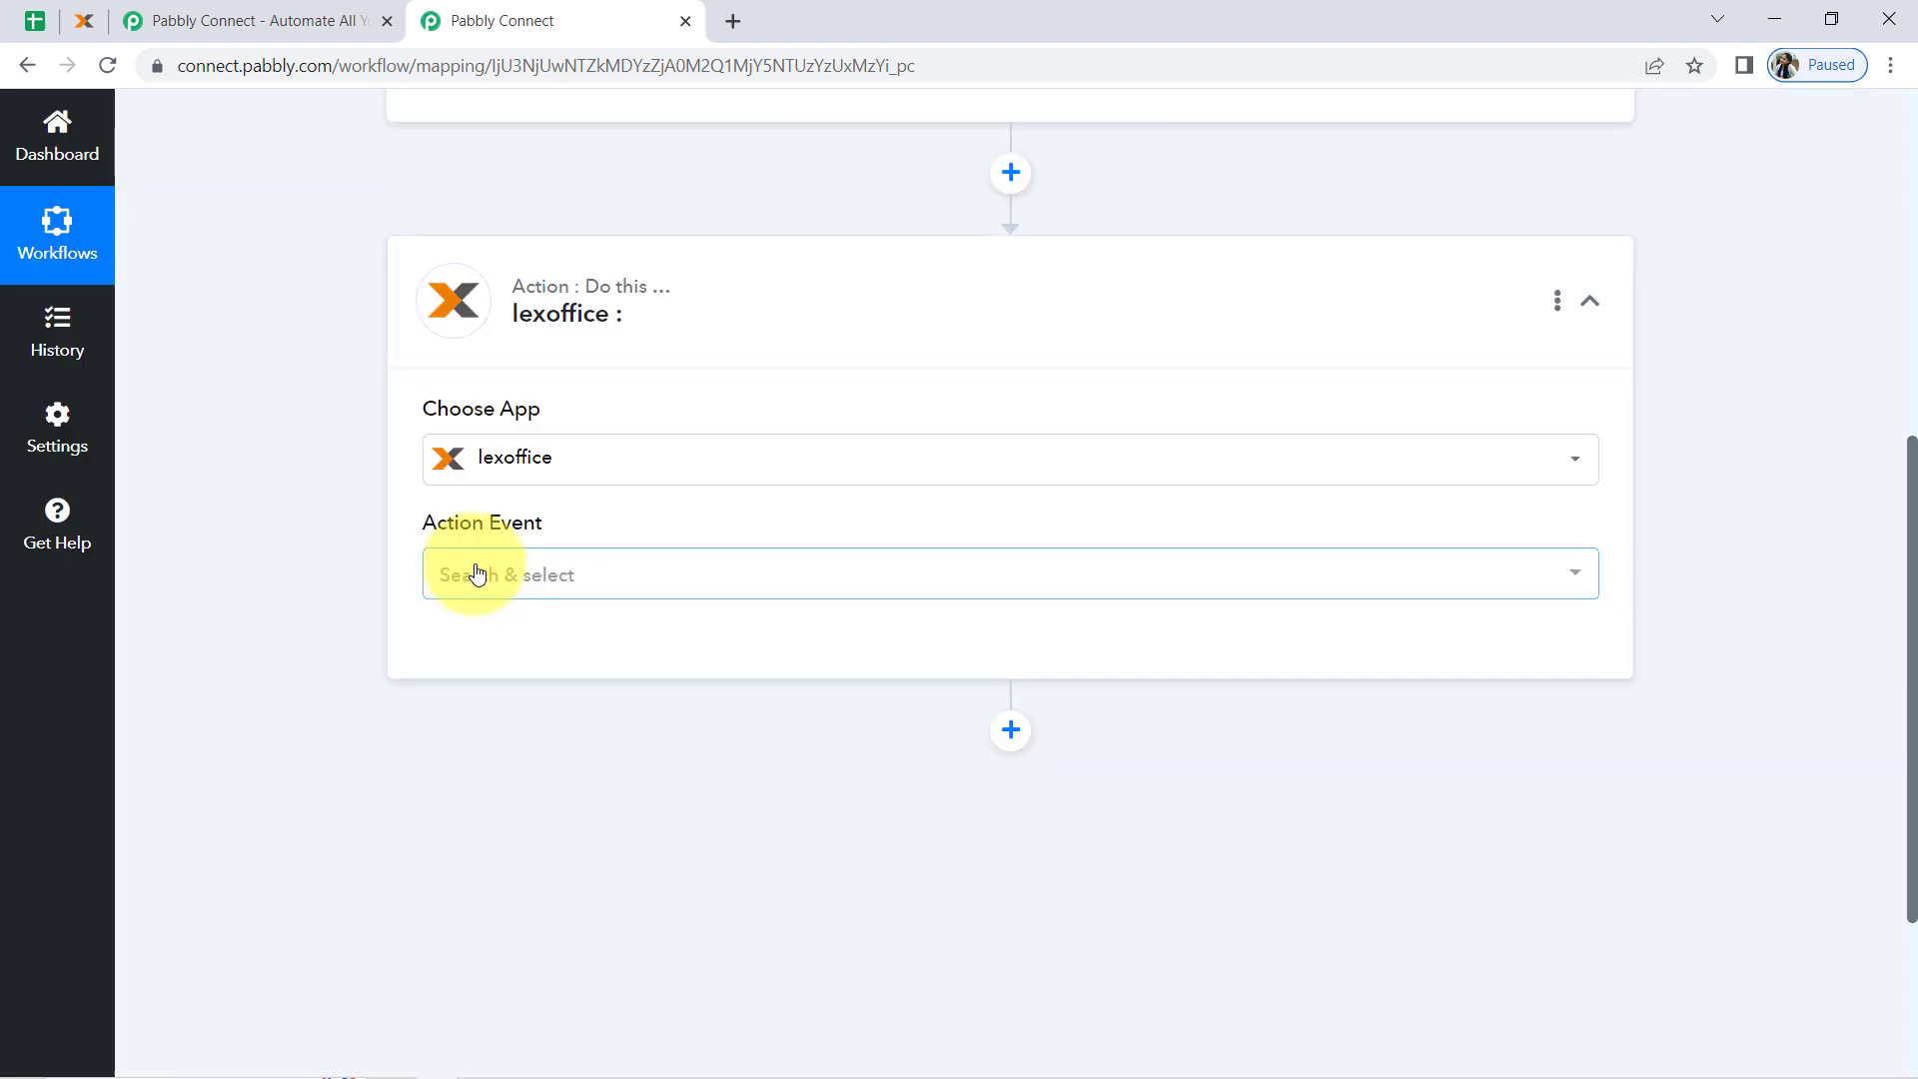
Set the Google Sheets trigger event to New or Updated Spreadsheet Row.
scroll(385, 625, "up", 3)
scroll(386, 625, "up", 4)
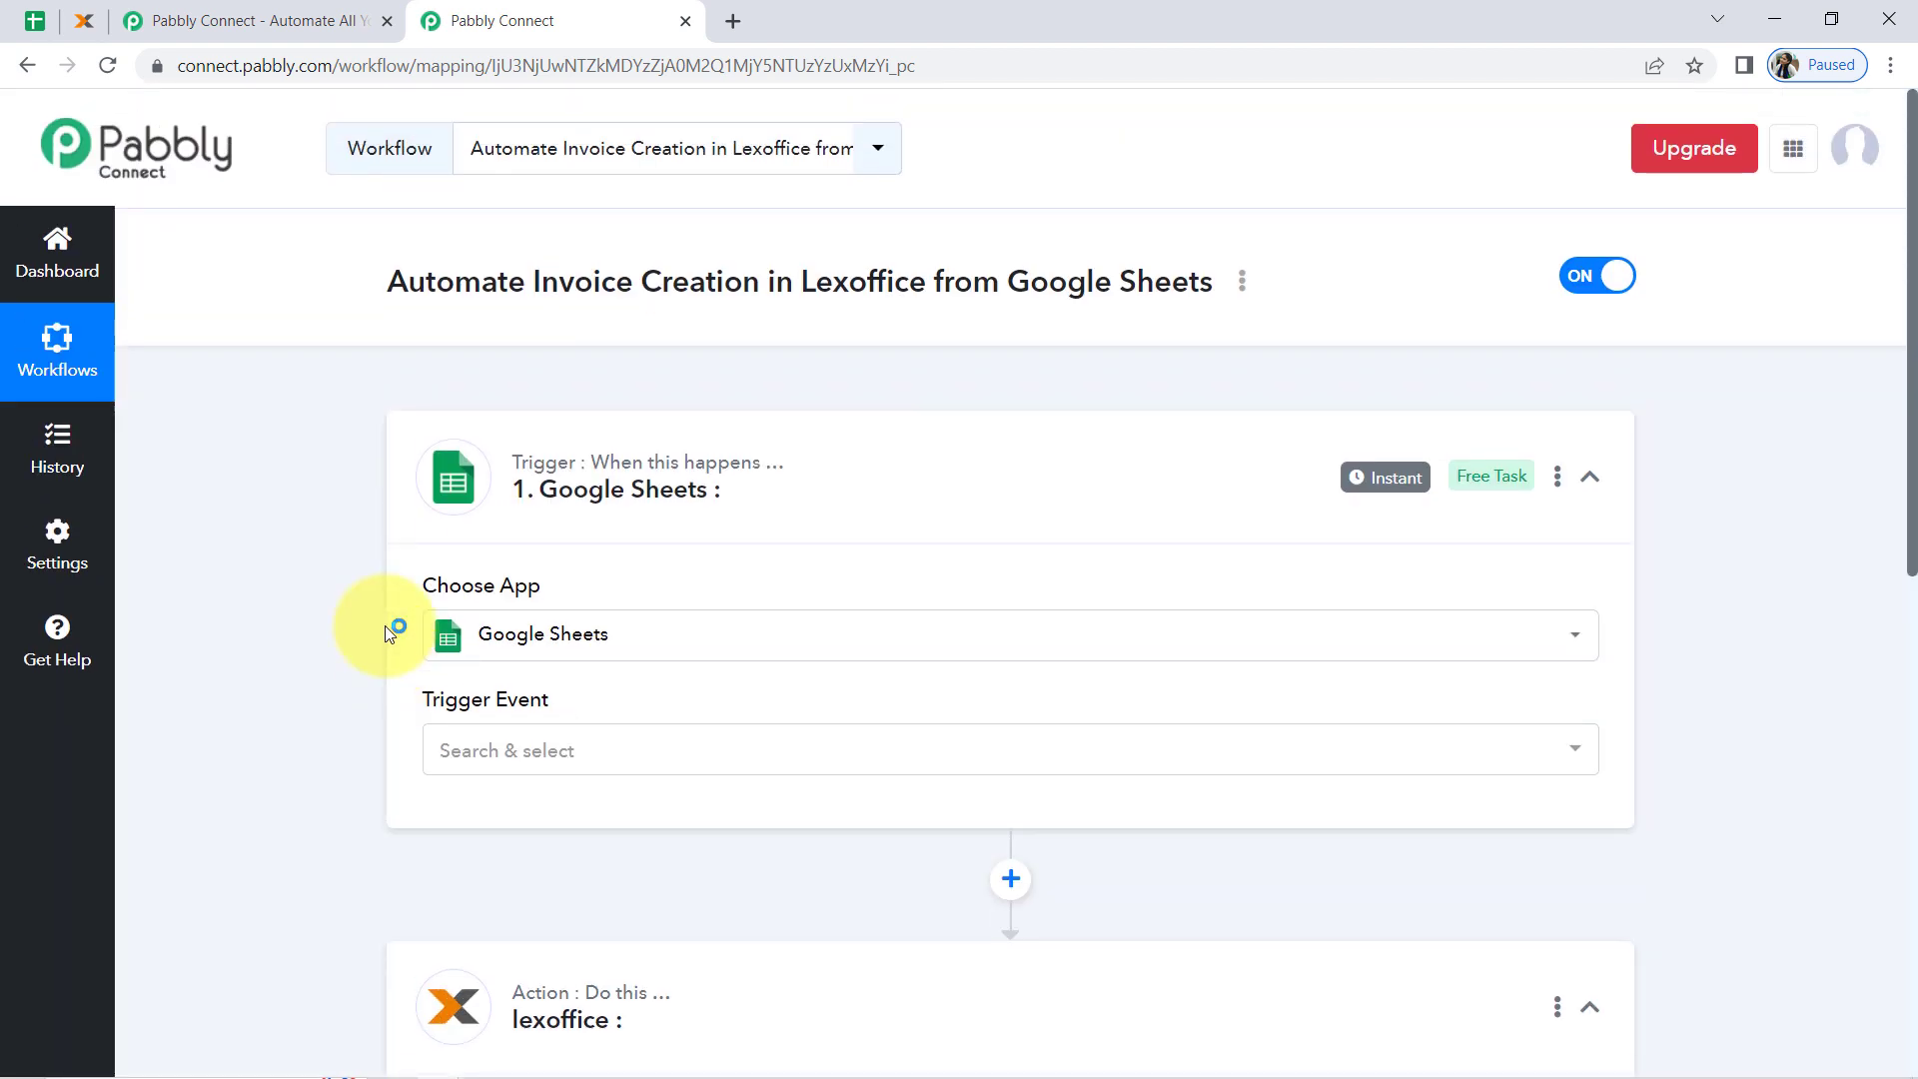
scroll(599, 449, "down", 1)
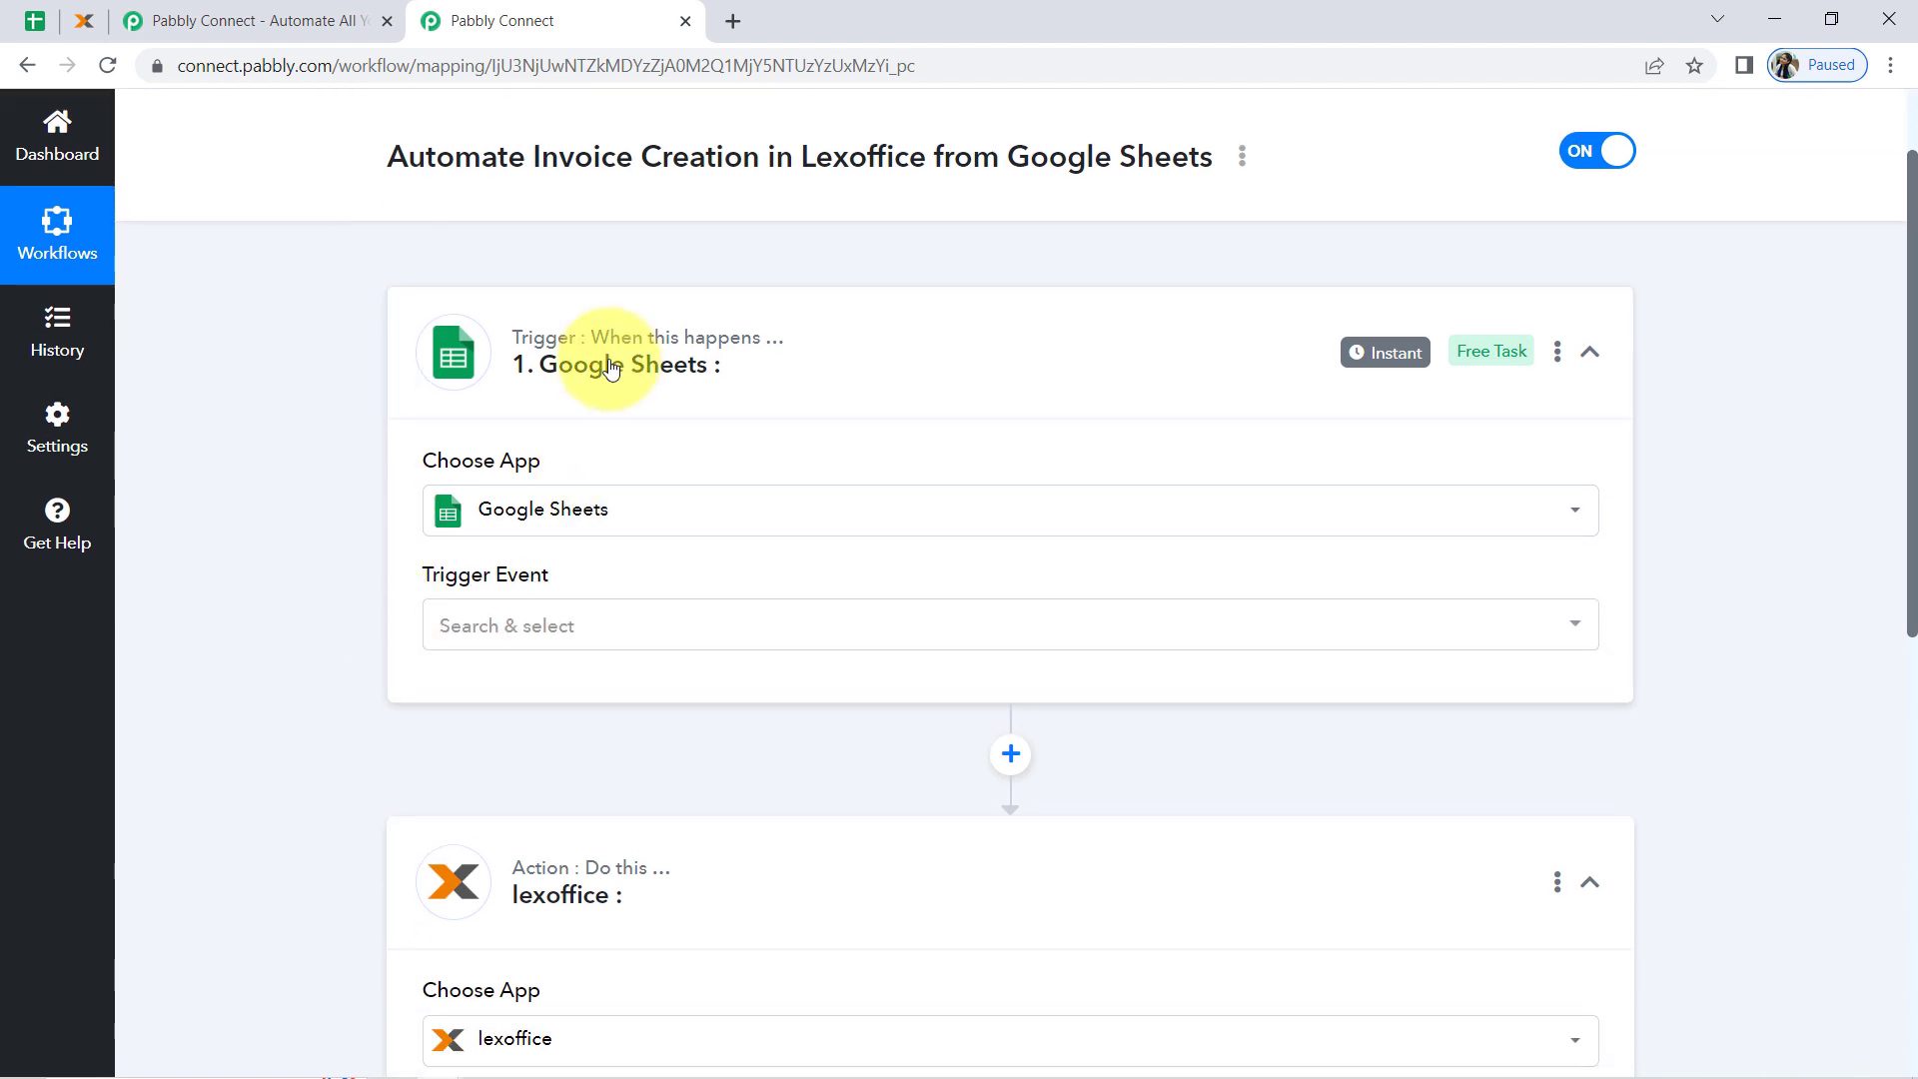
left_click(578, 364)
left_click(539, 578)
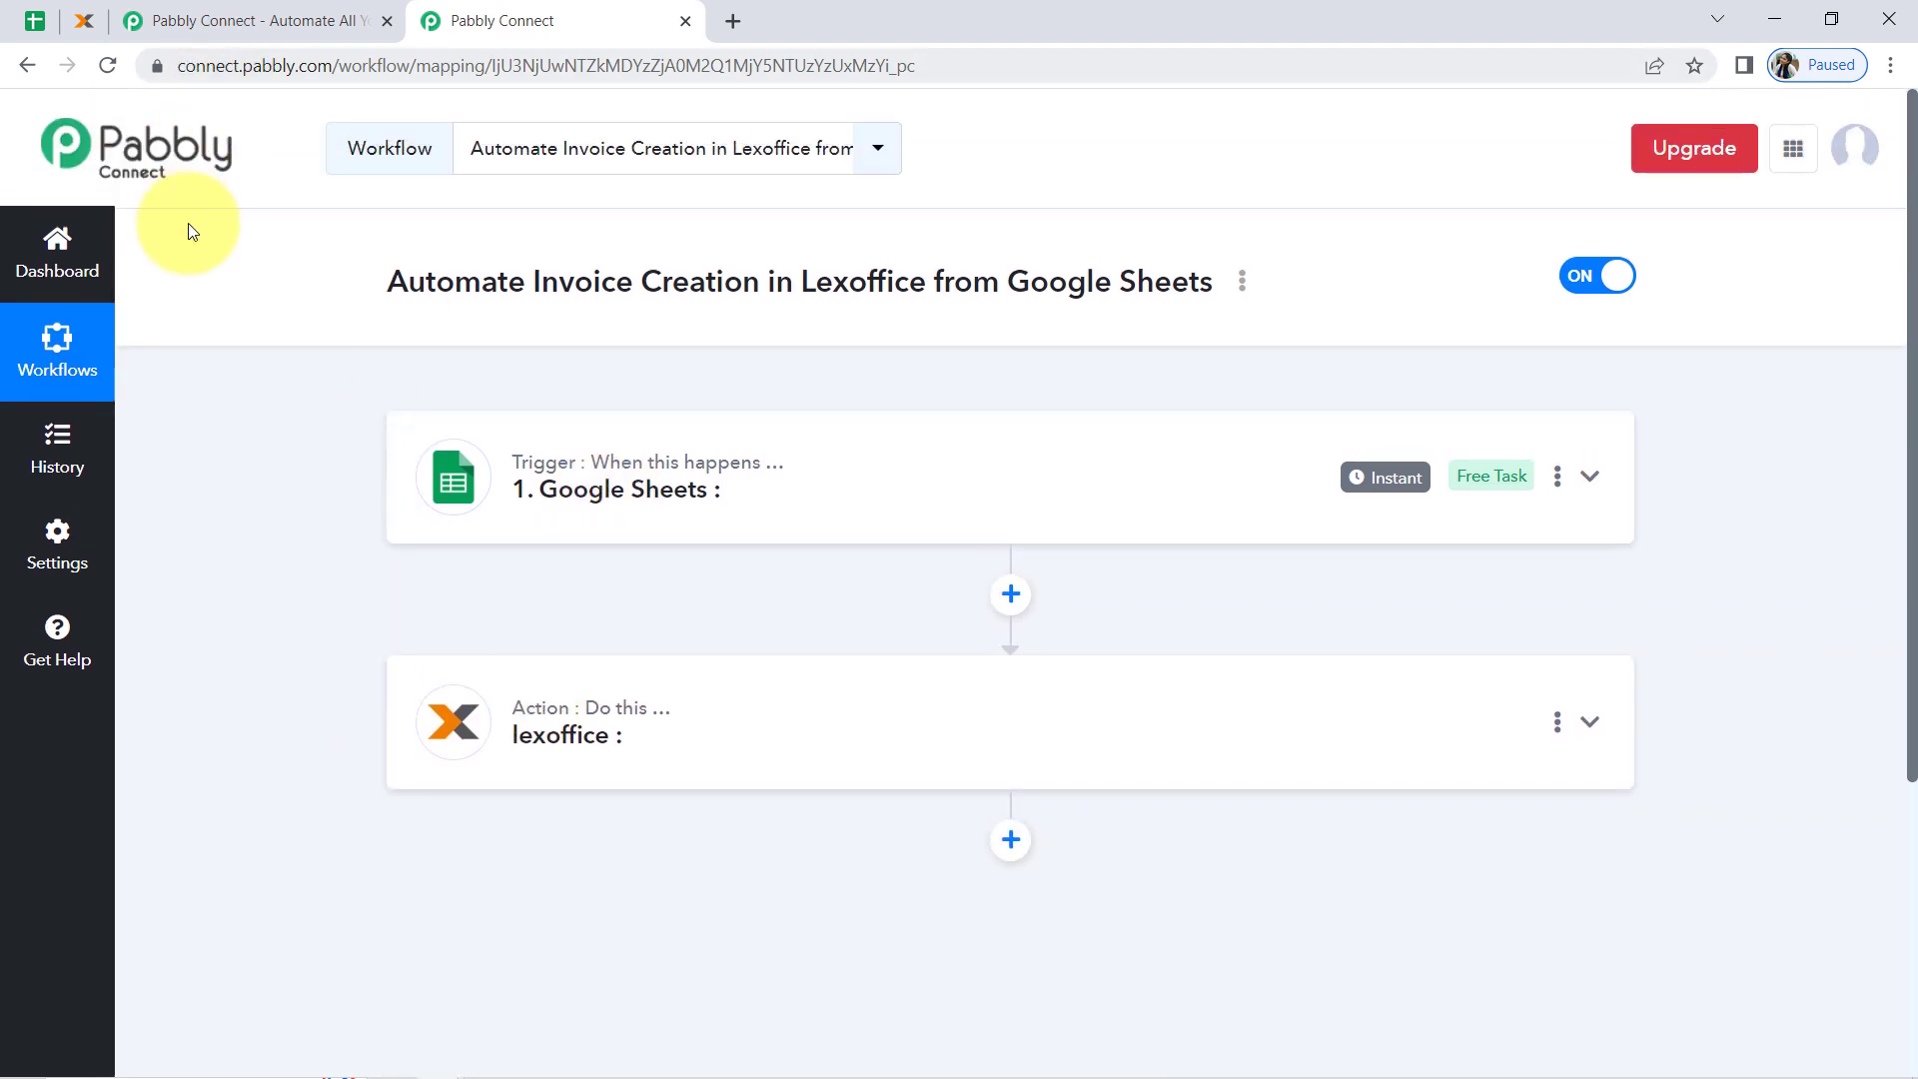
left_click(504, 505)
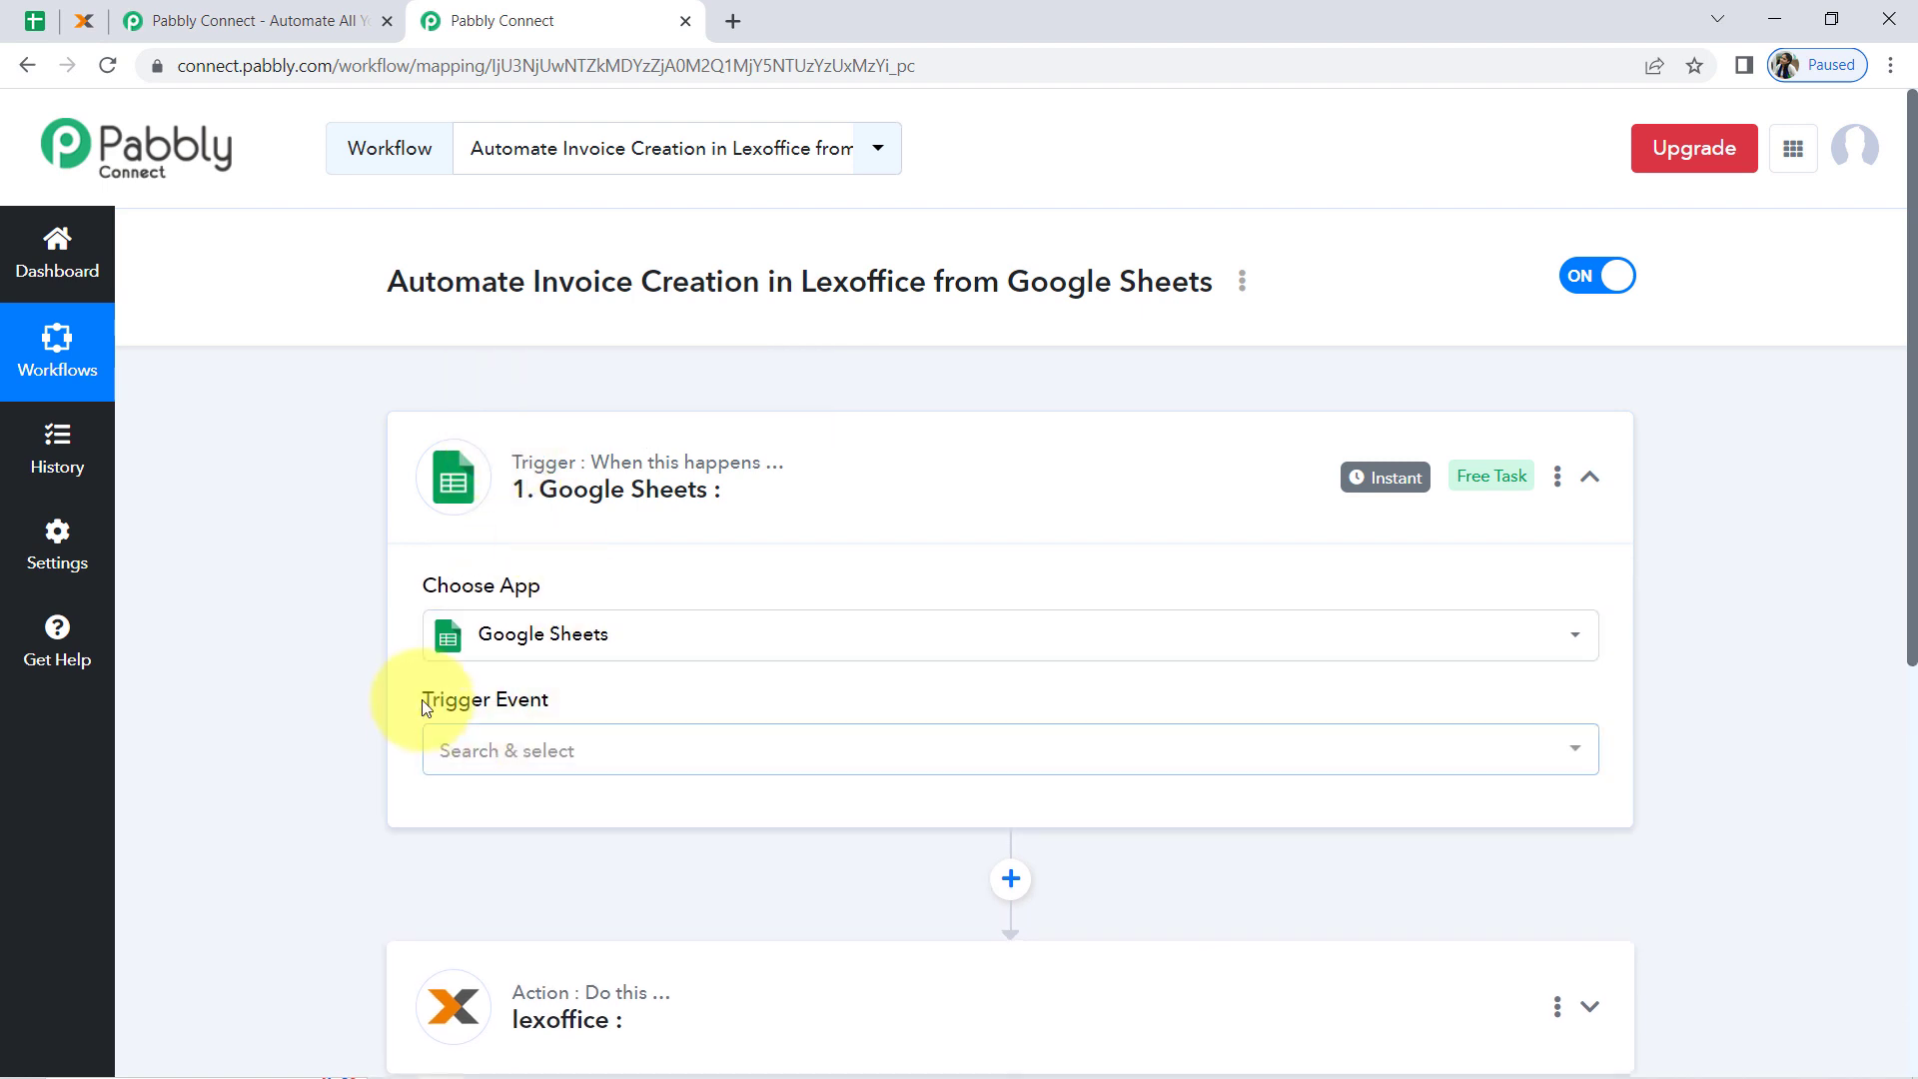
left_click(496, 764)
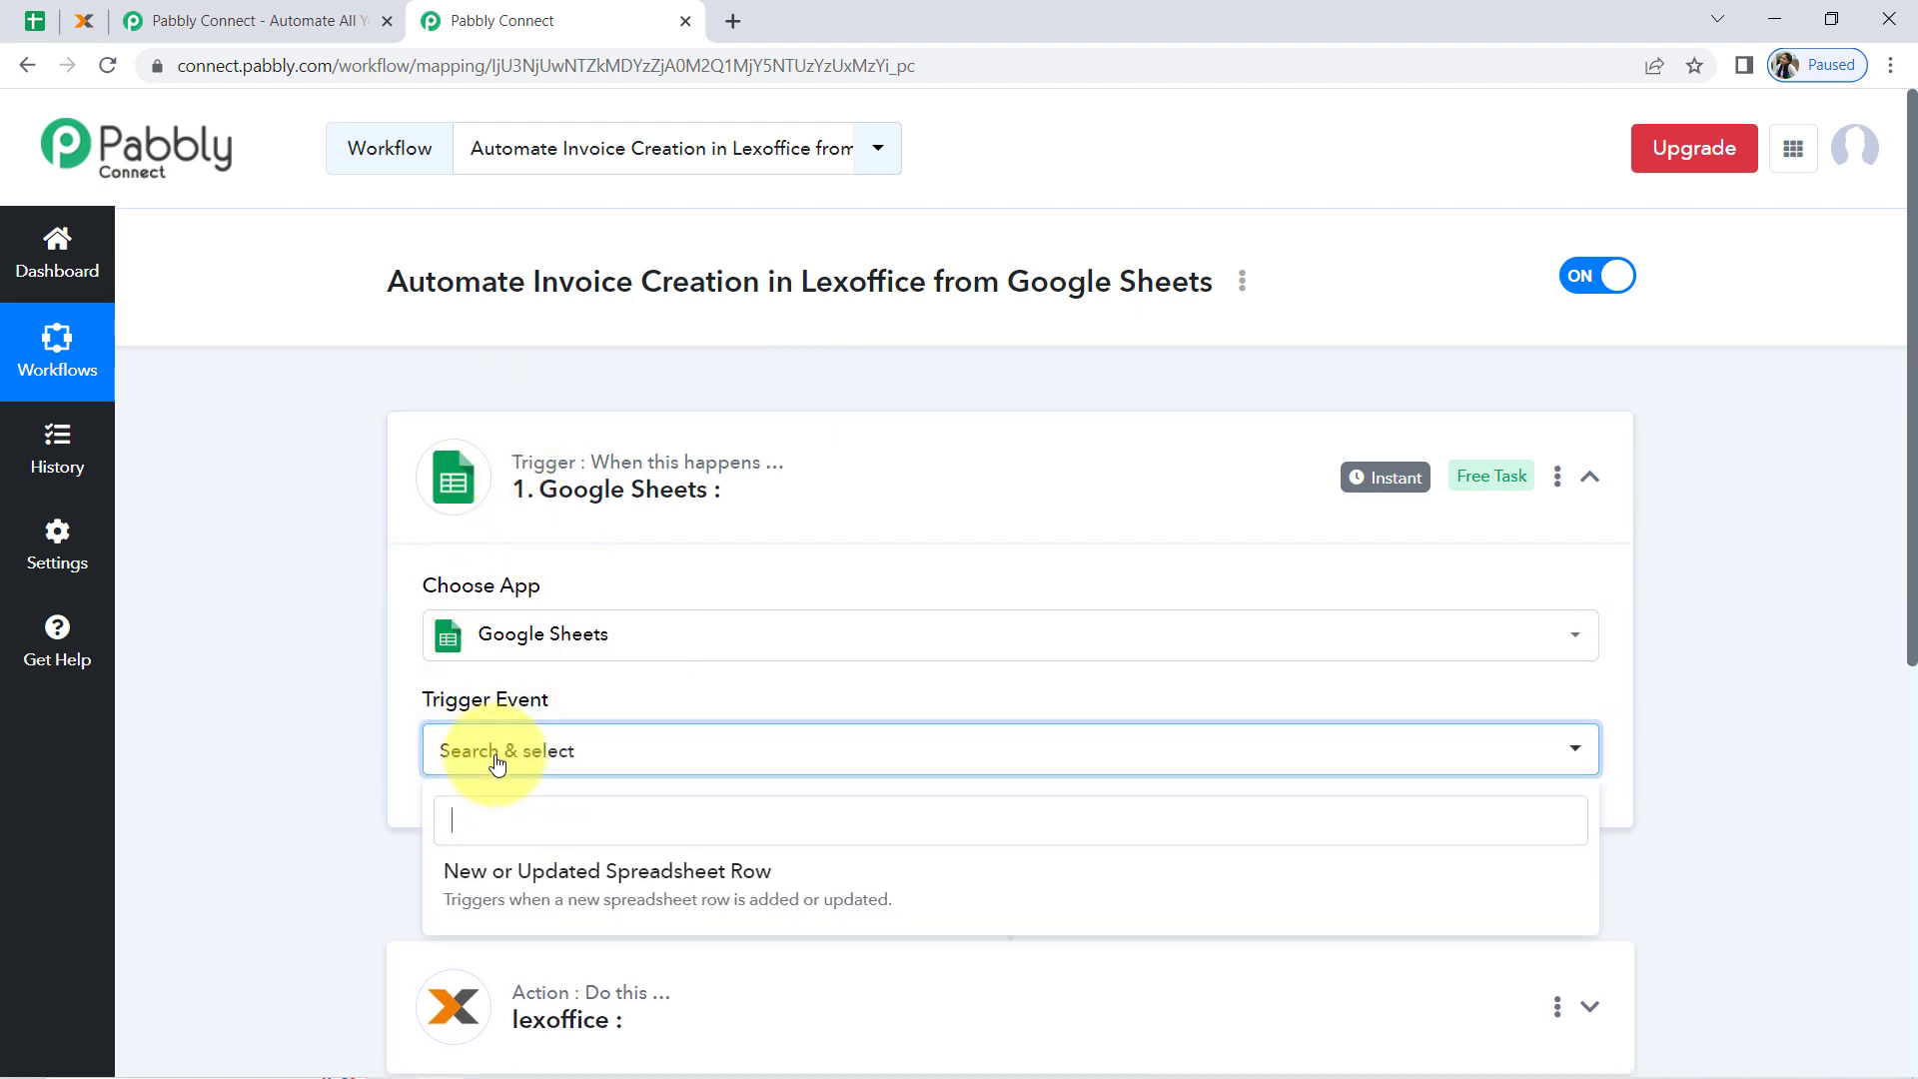
left_click(584, 879)
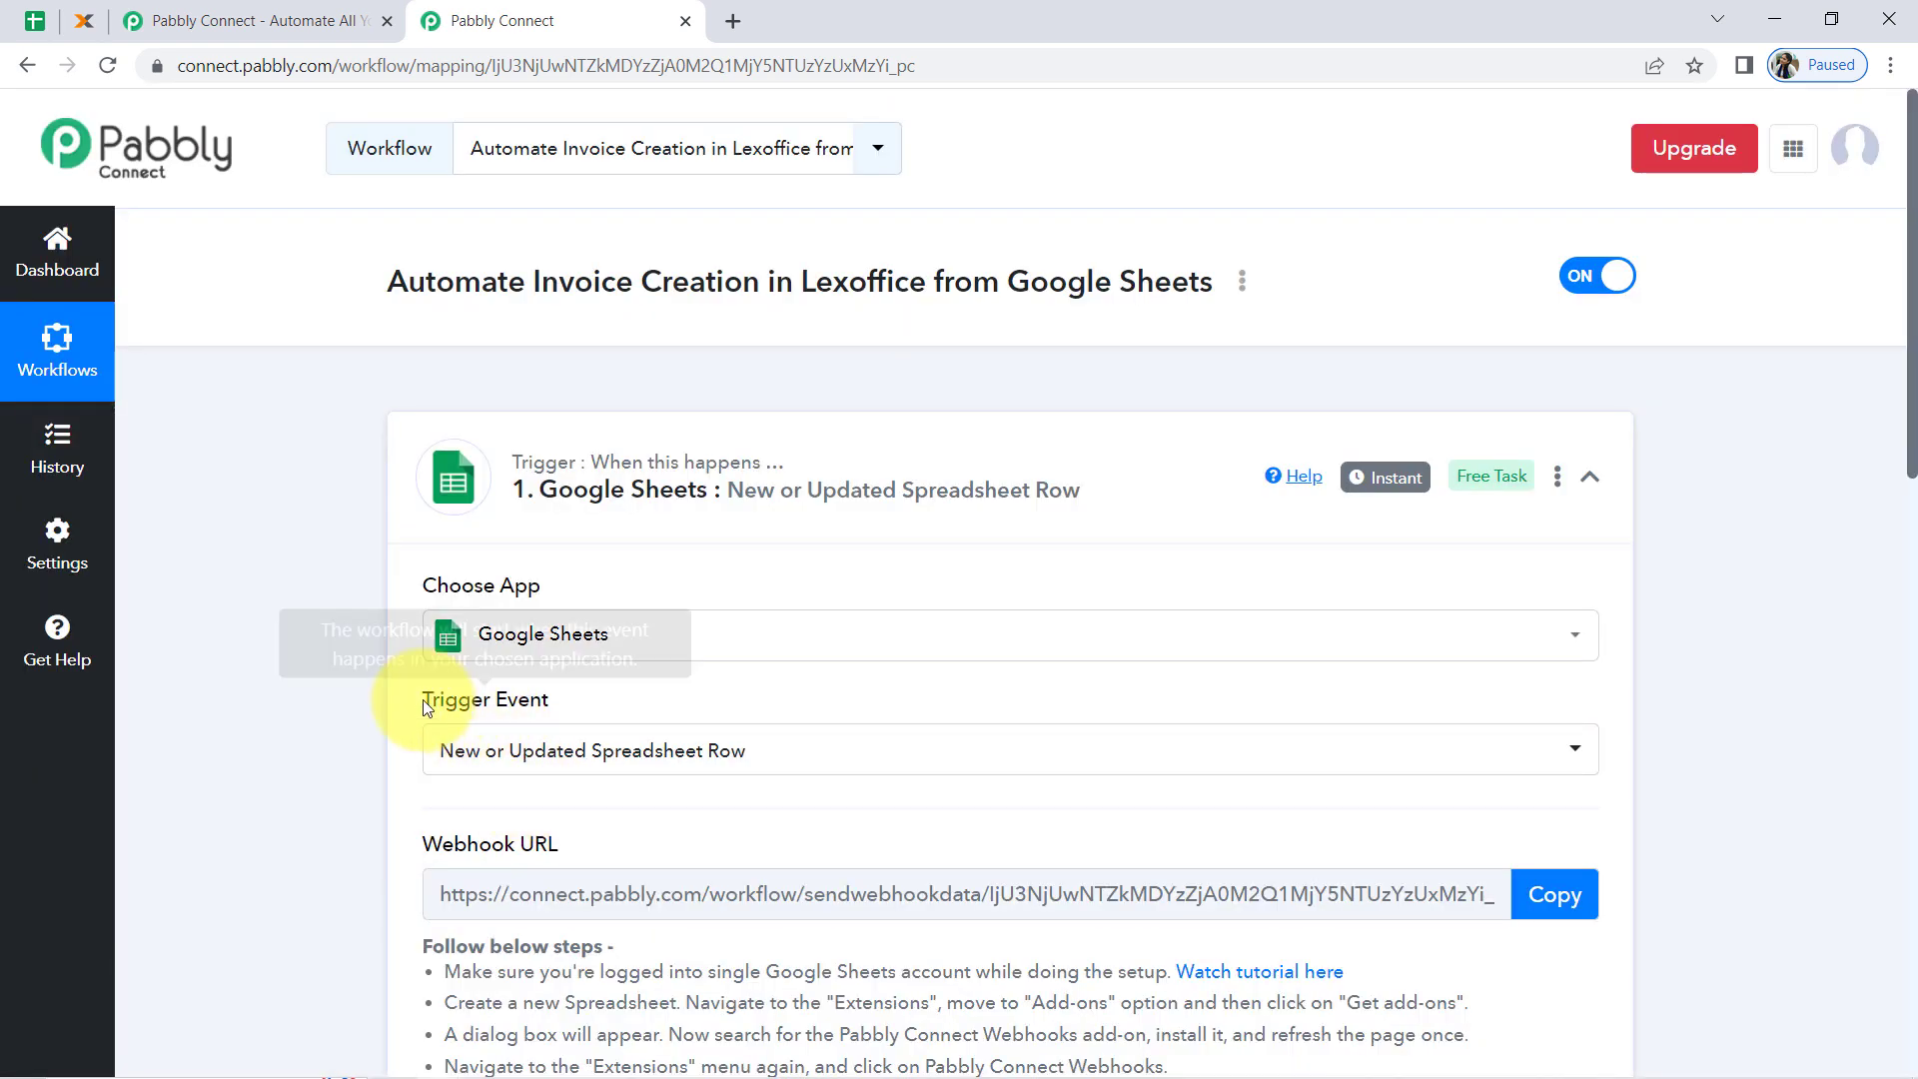
Review the Google Sheets webhook setup instructions and copy the trigger's webhook URL.
scroll(362, 673, "down", 1)
scroll(362, 673, "down", 2)
left_click_drag(440, 594, 684, 602)
left_click_drag(487, 697, 523, 741)
scroll(523, 739, "down", 1)
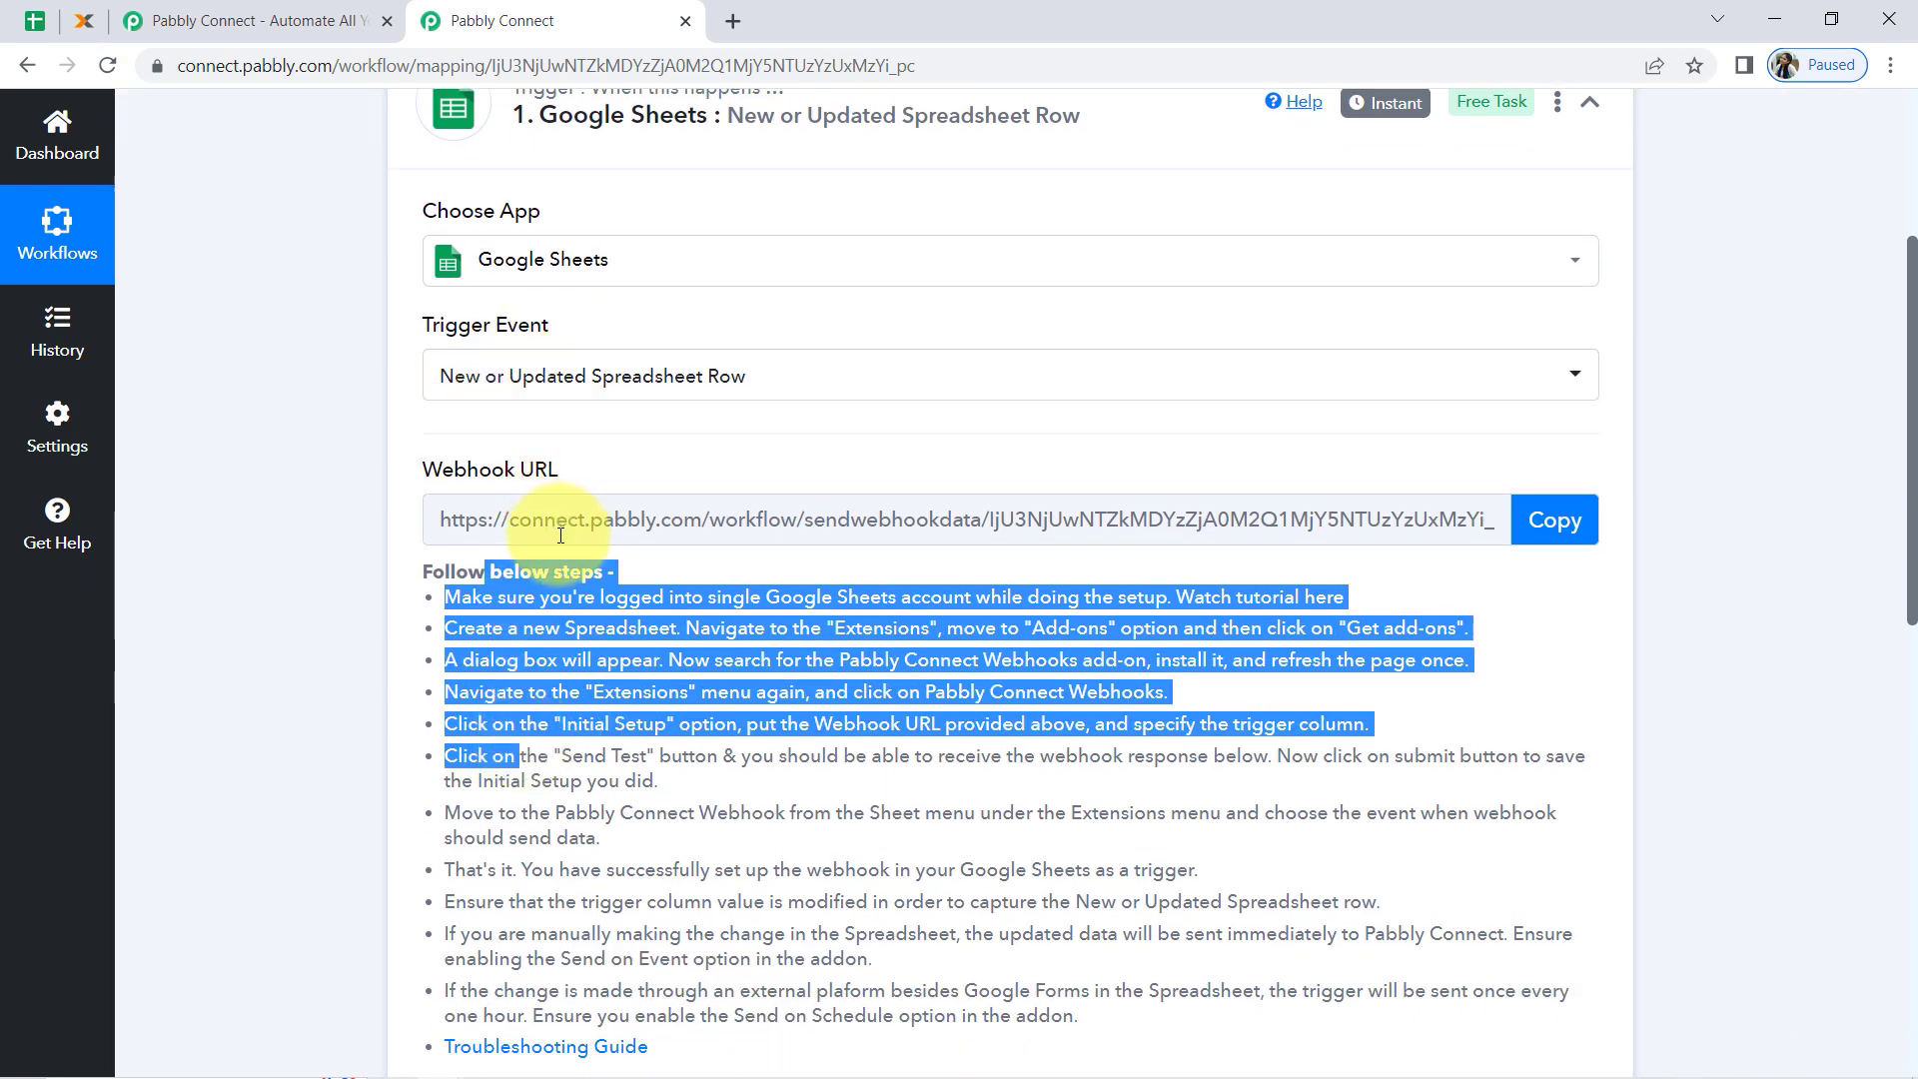
left_click(36, 21)
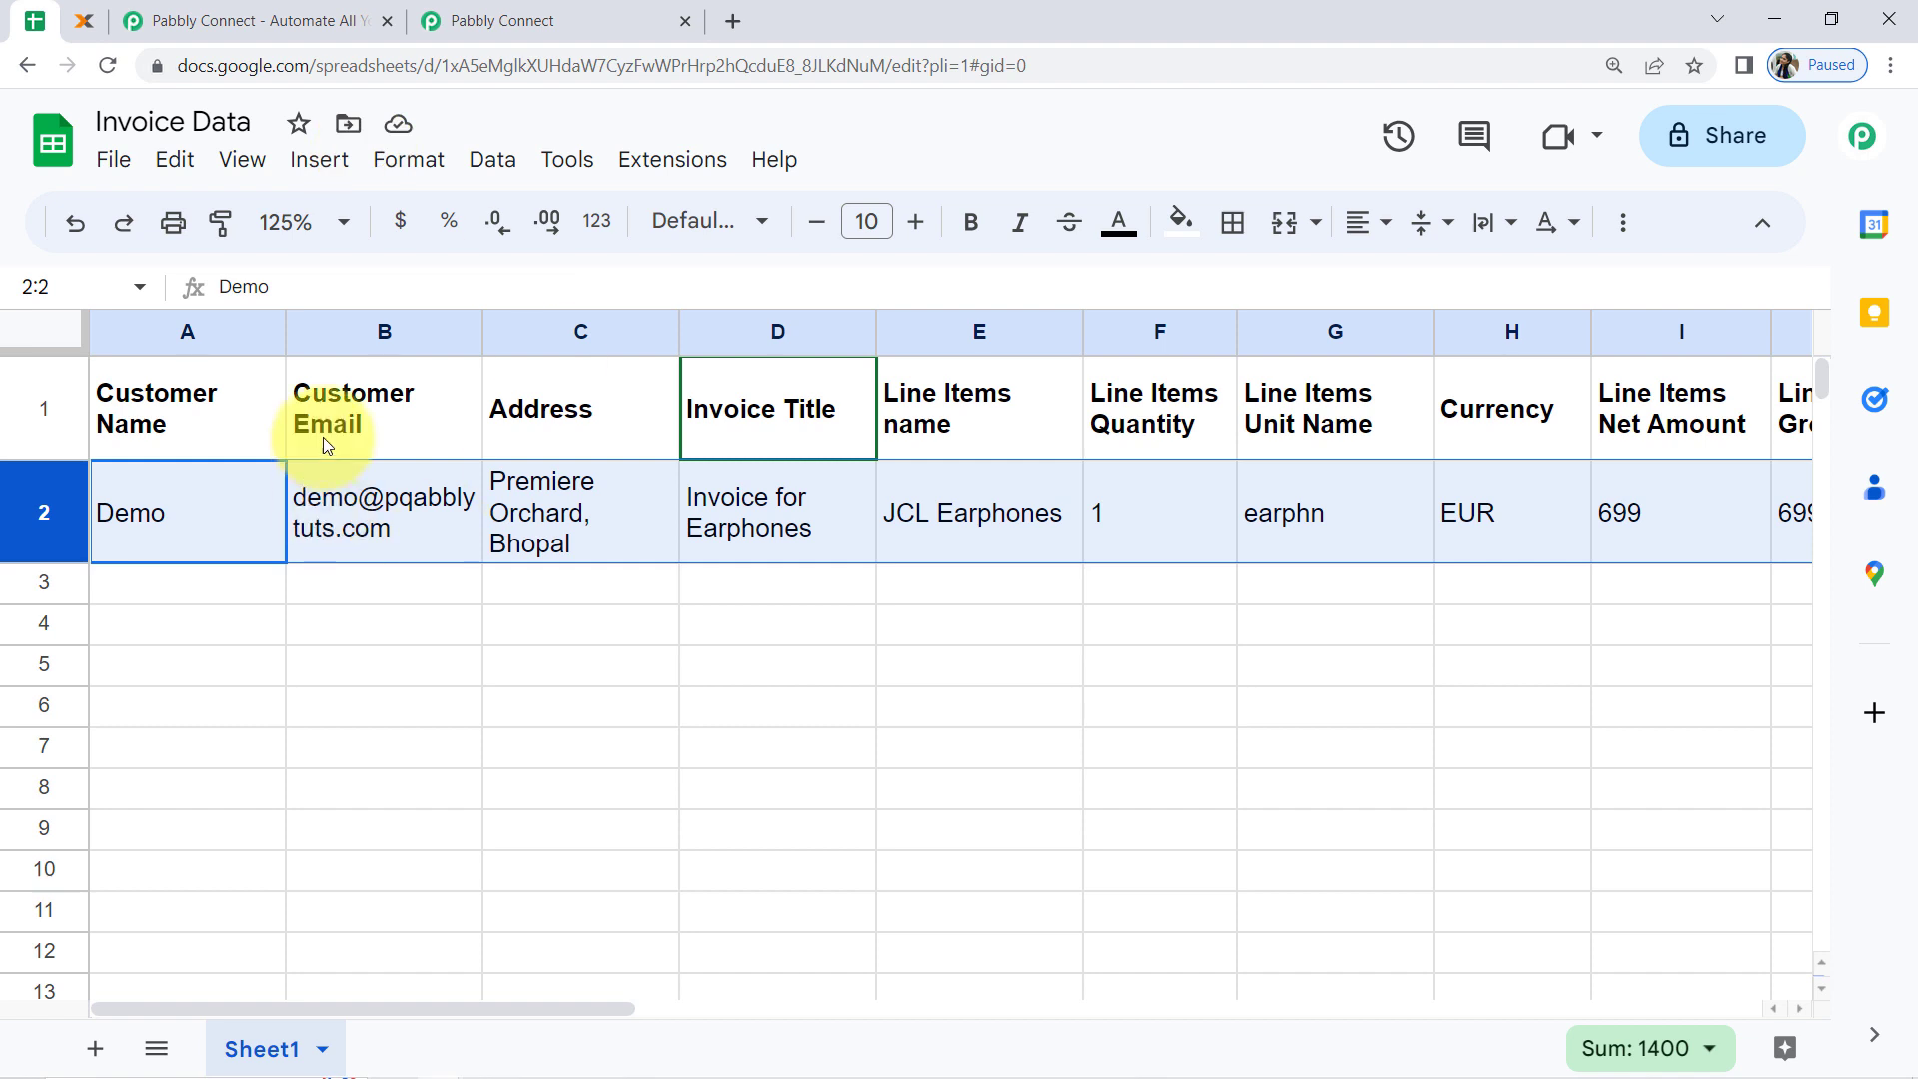
left_click(471, 20)
left_click(343, 581)
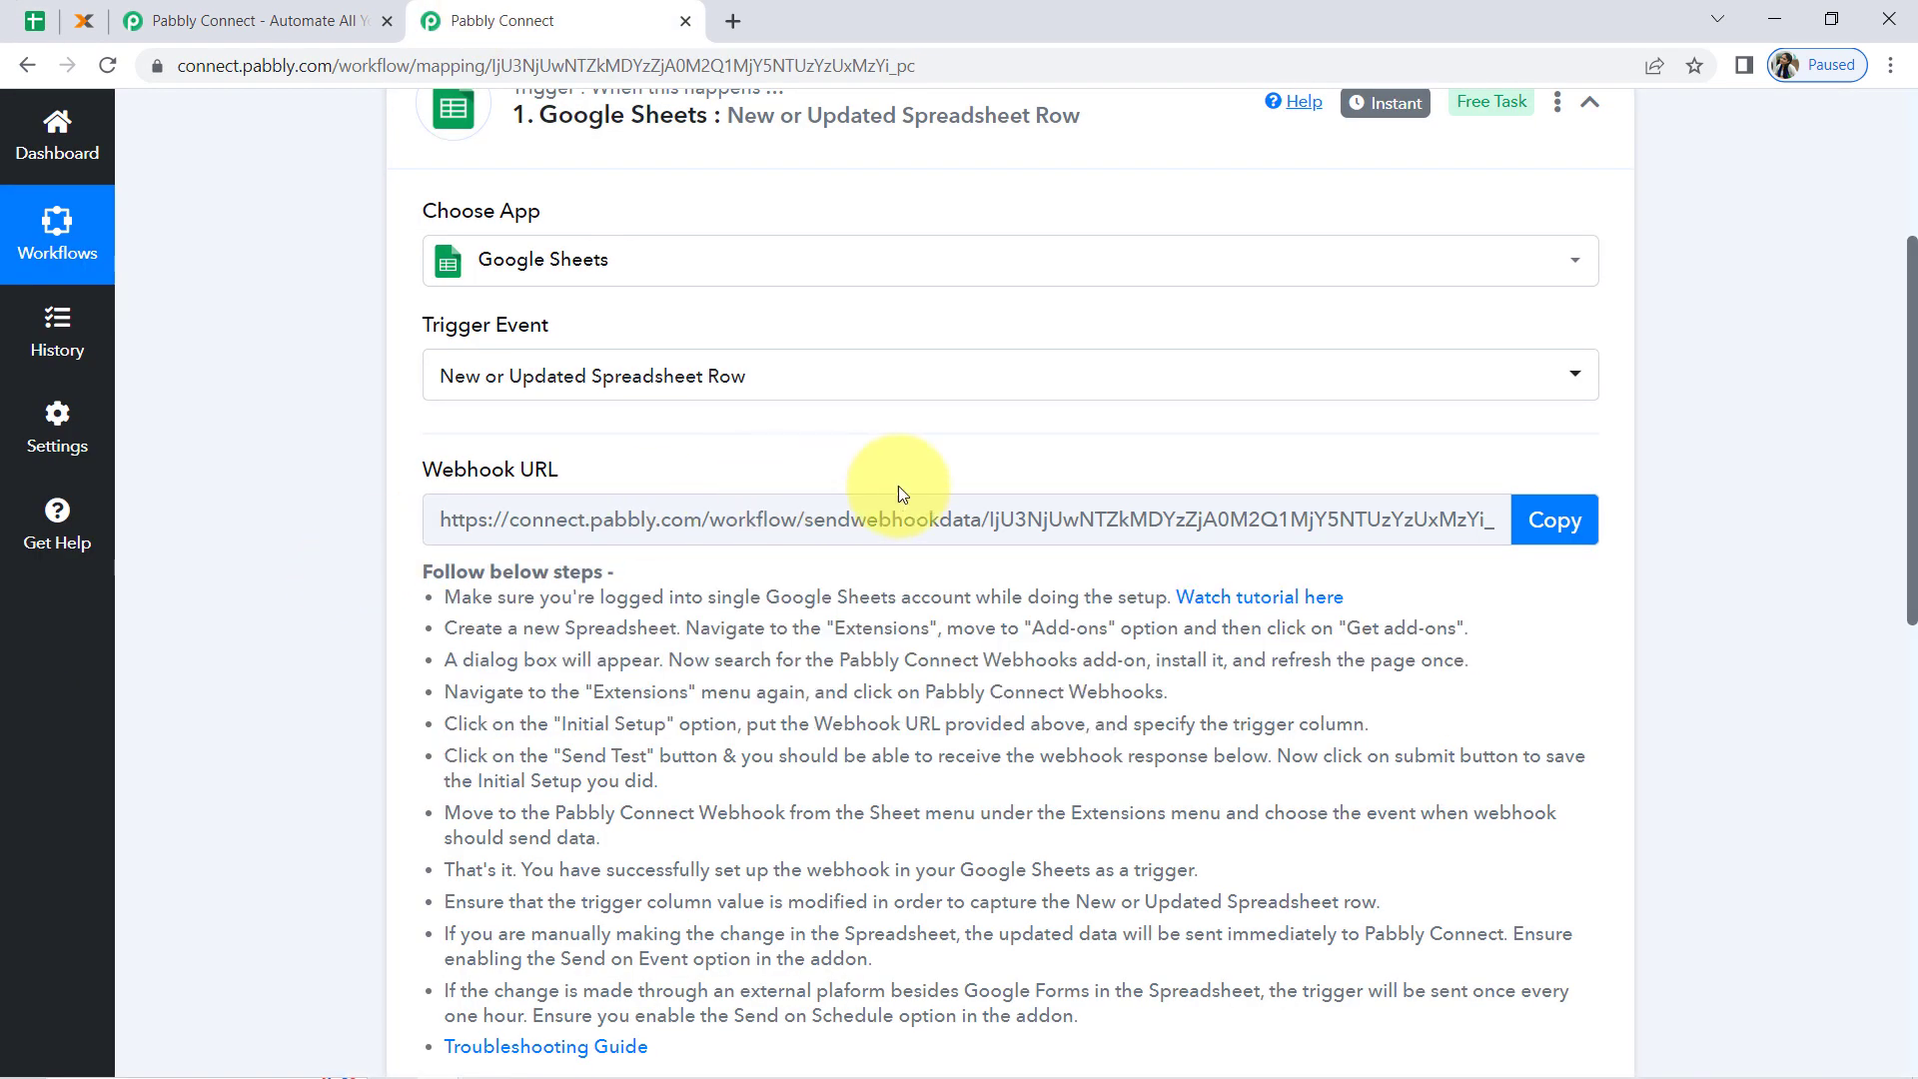
left_click(1561, 530)
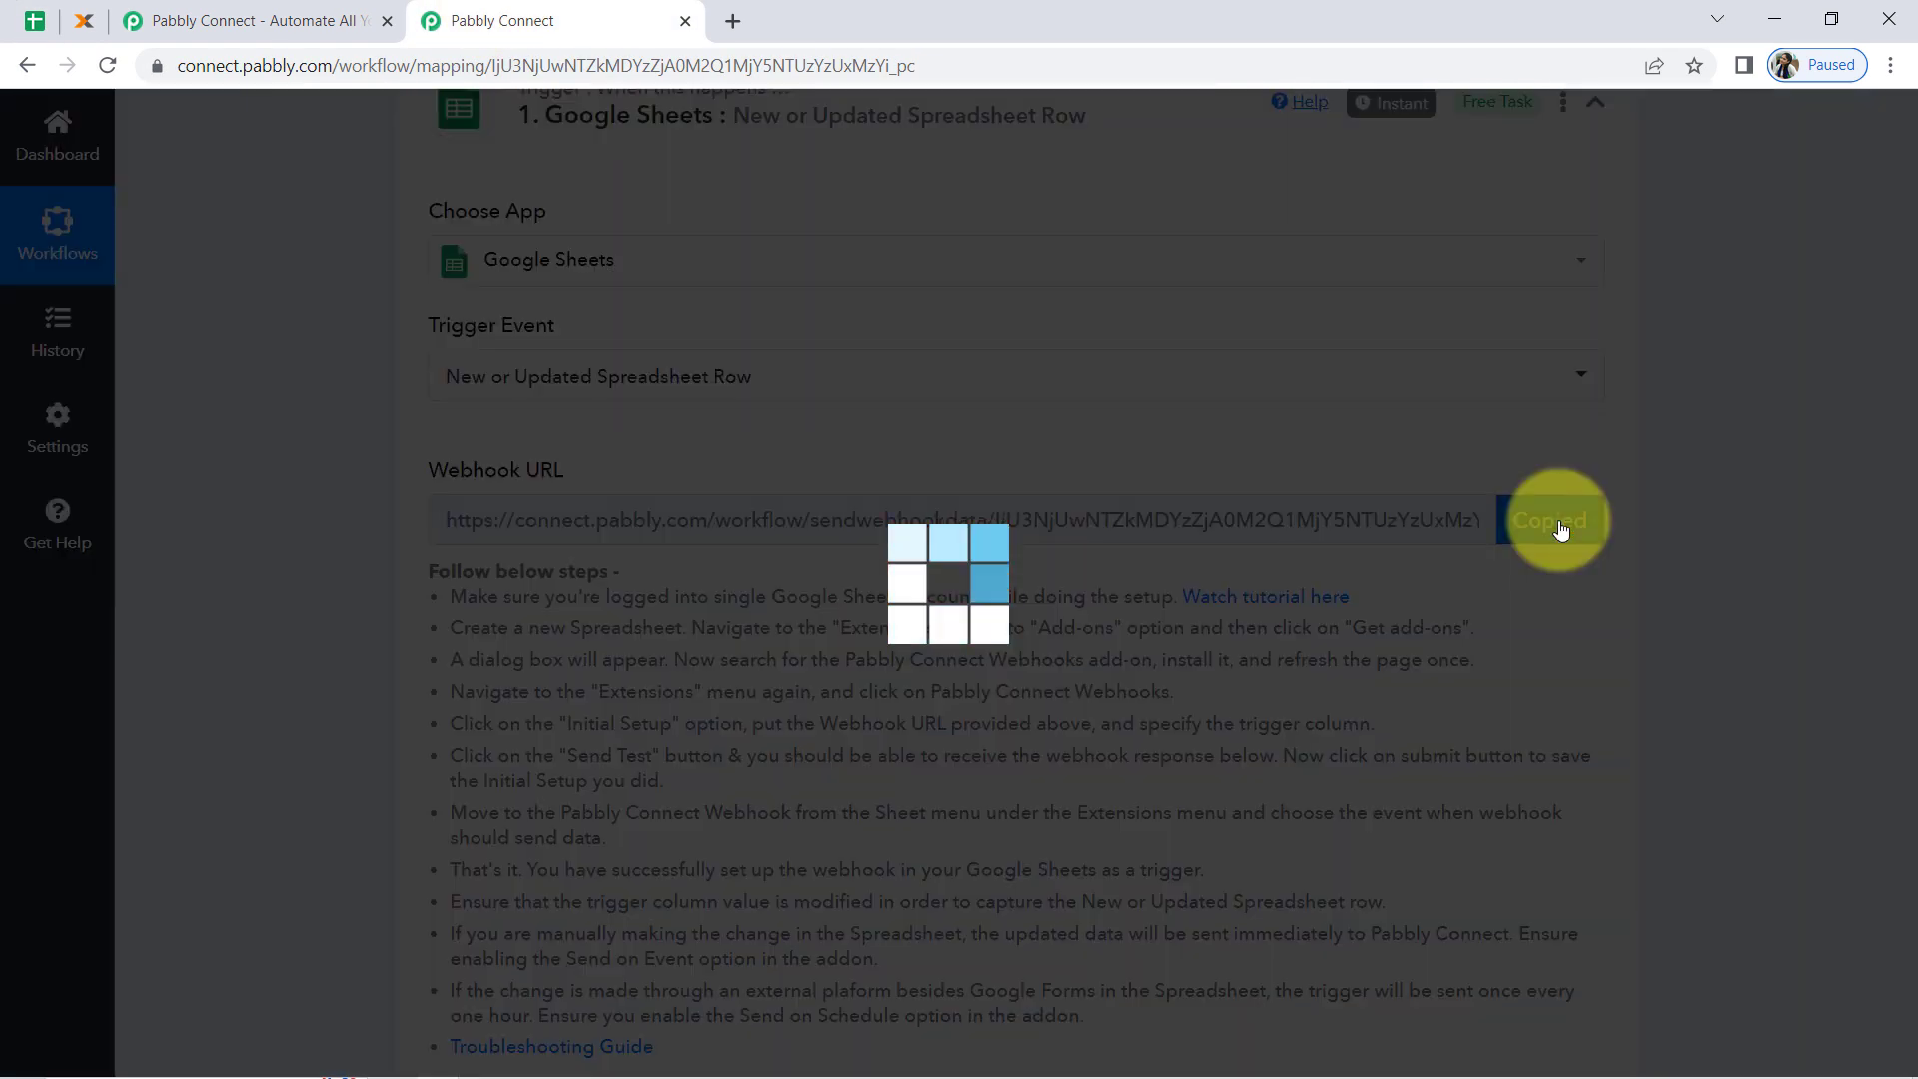
Switch to the Invoice Data spreadsheet and look up the Pabbly Connect Webhooks add-on in the Google Workspace Marketplace.
left_click(12, 14)
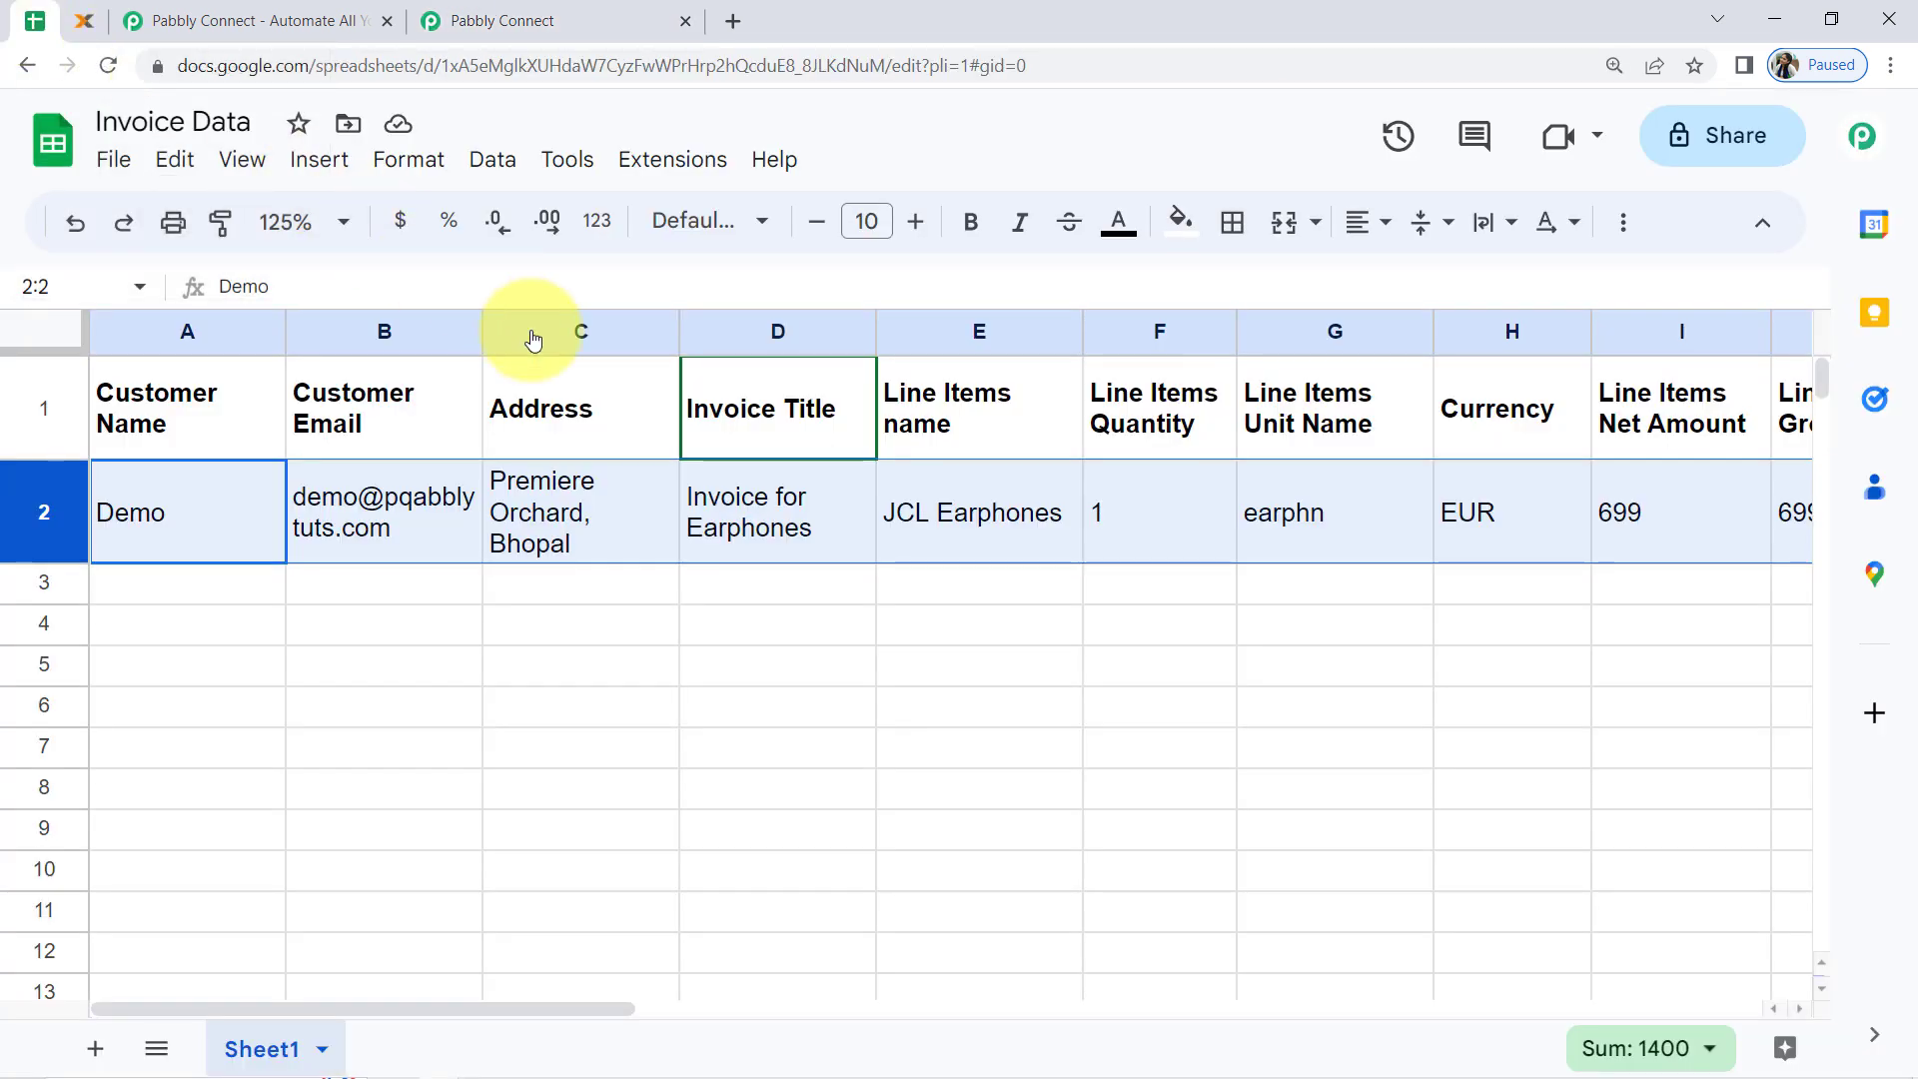
left_click(500, 612)
left_click(675, 163)
mouse_move(711, 212)
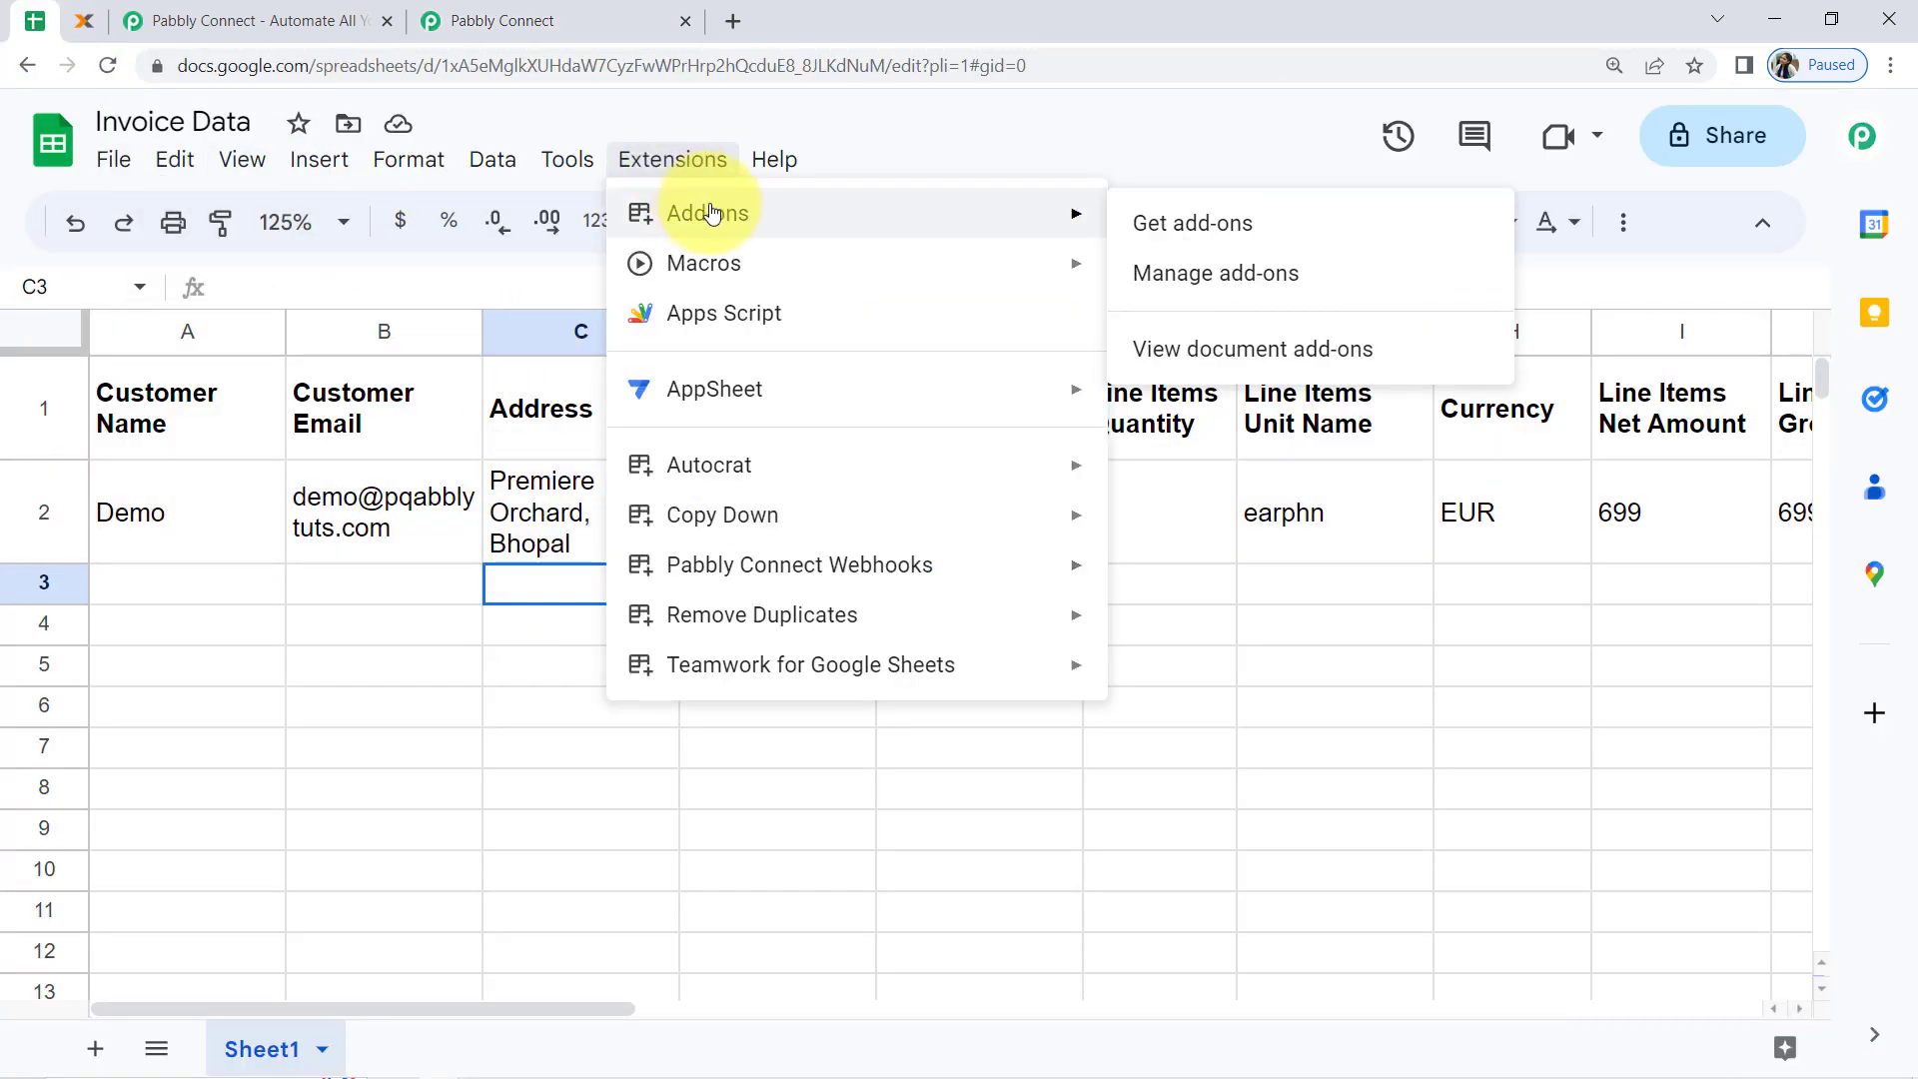
left_click(1171, 230)
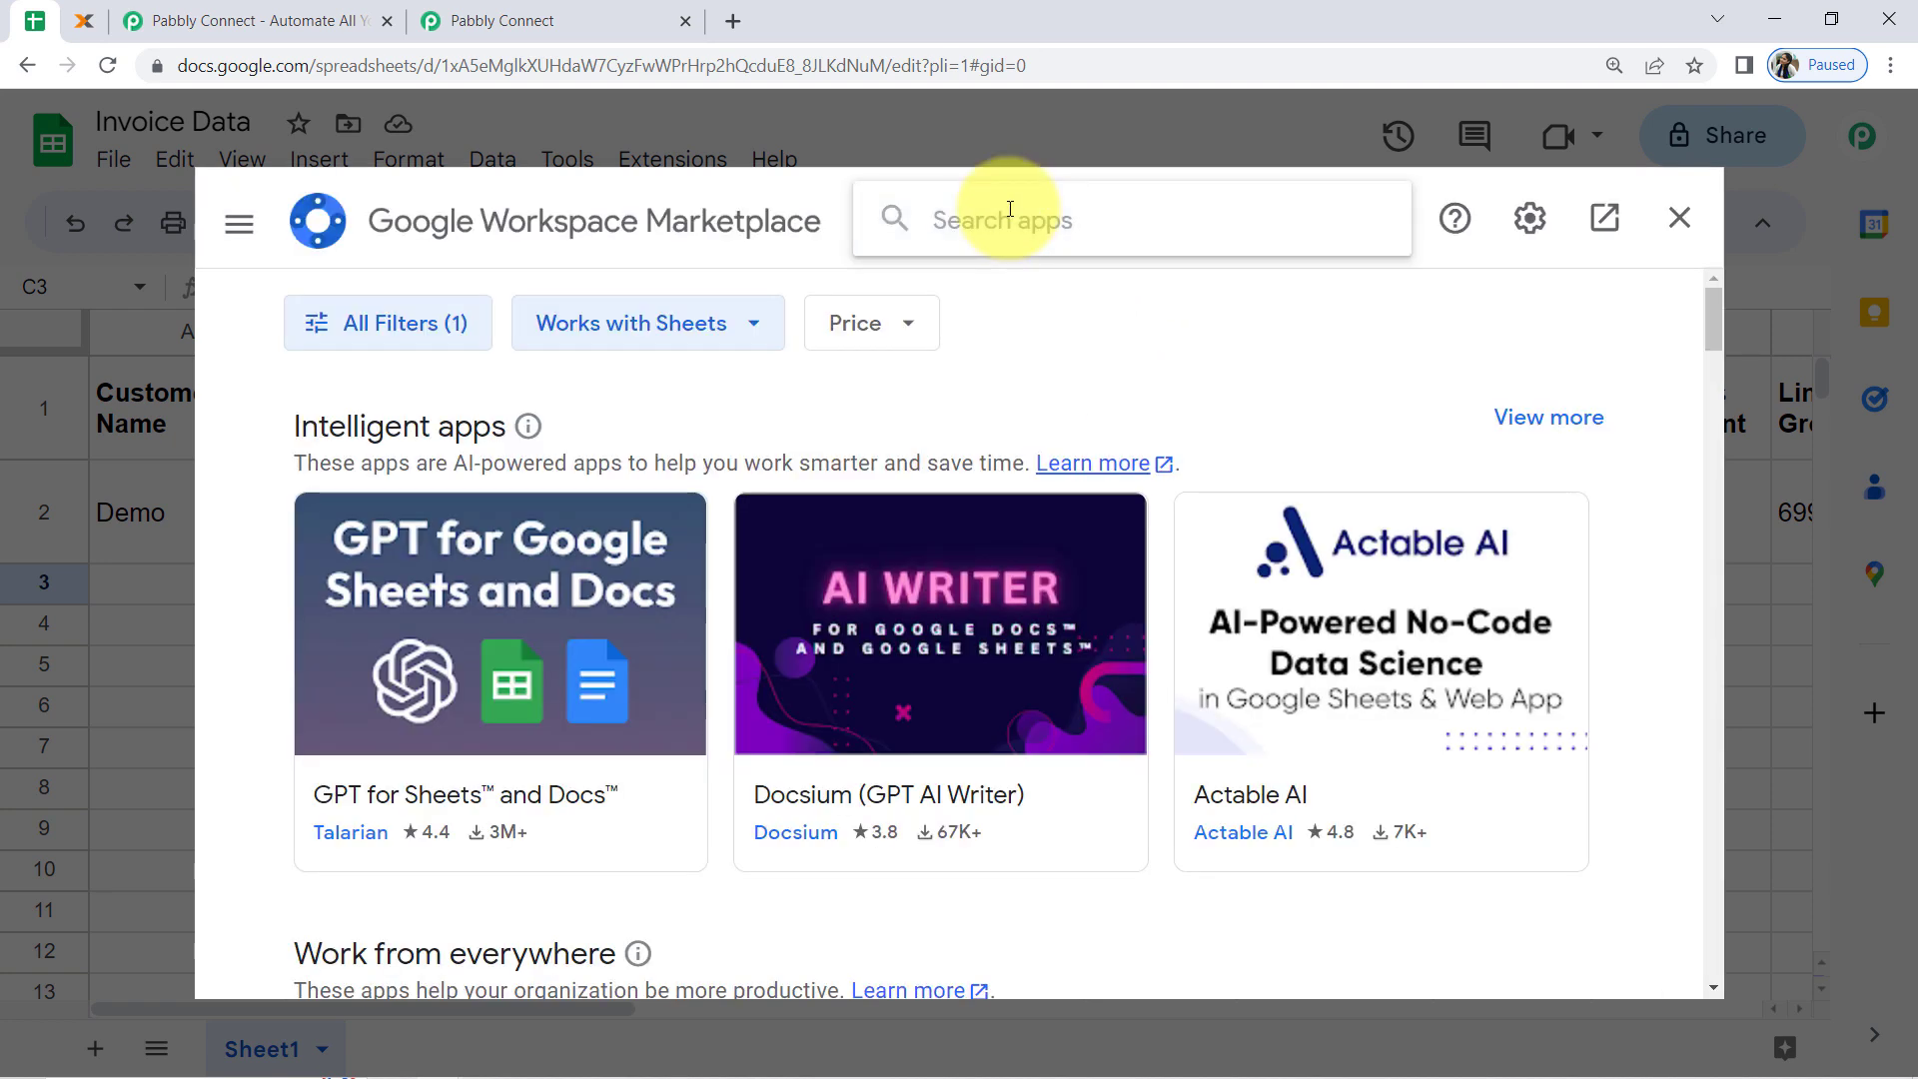
type("pabbly")
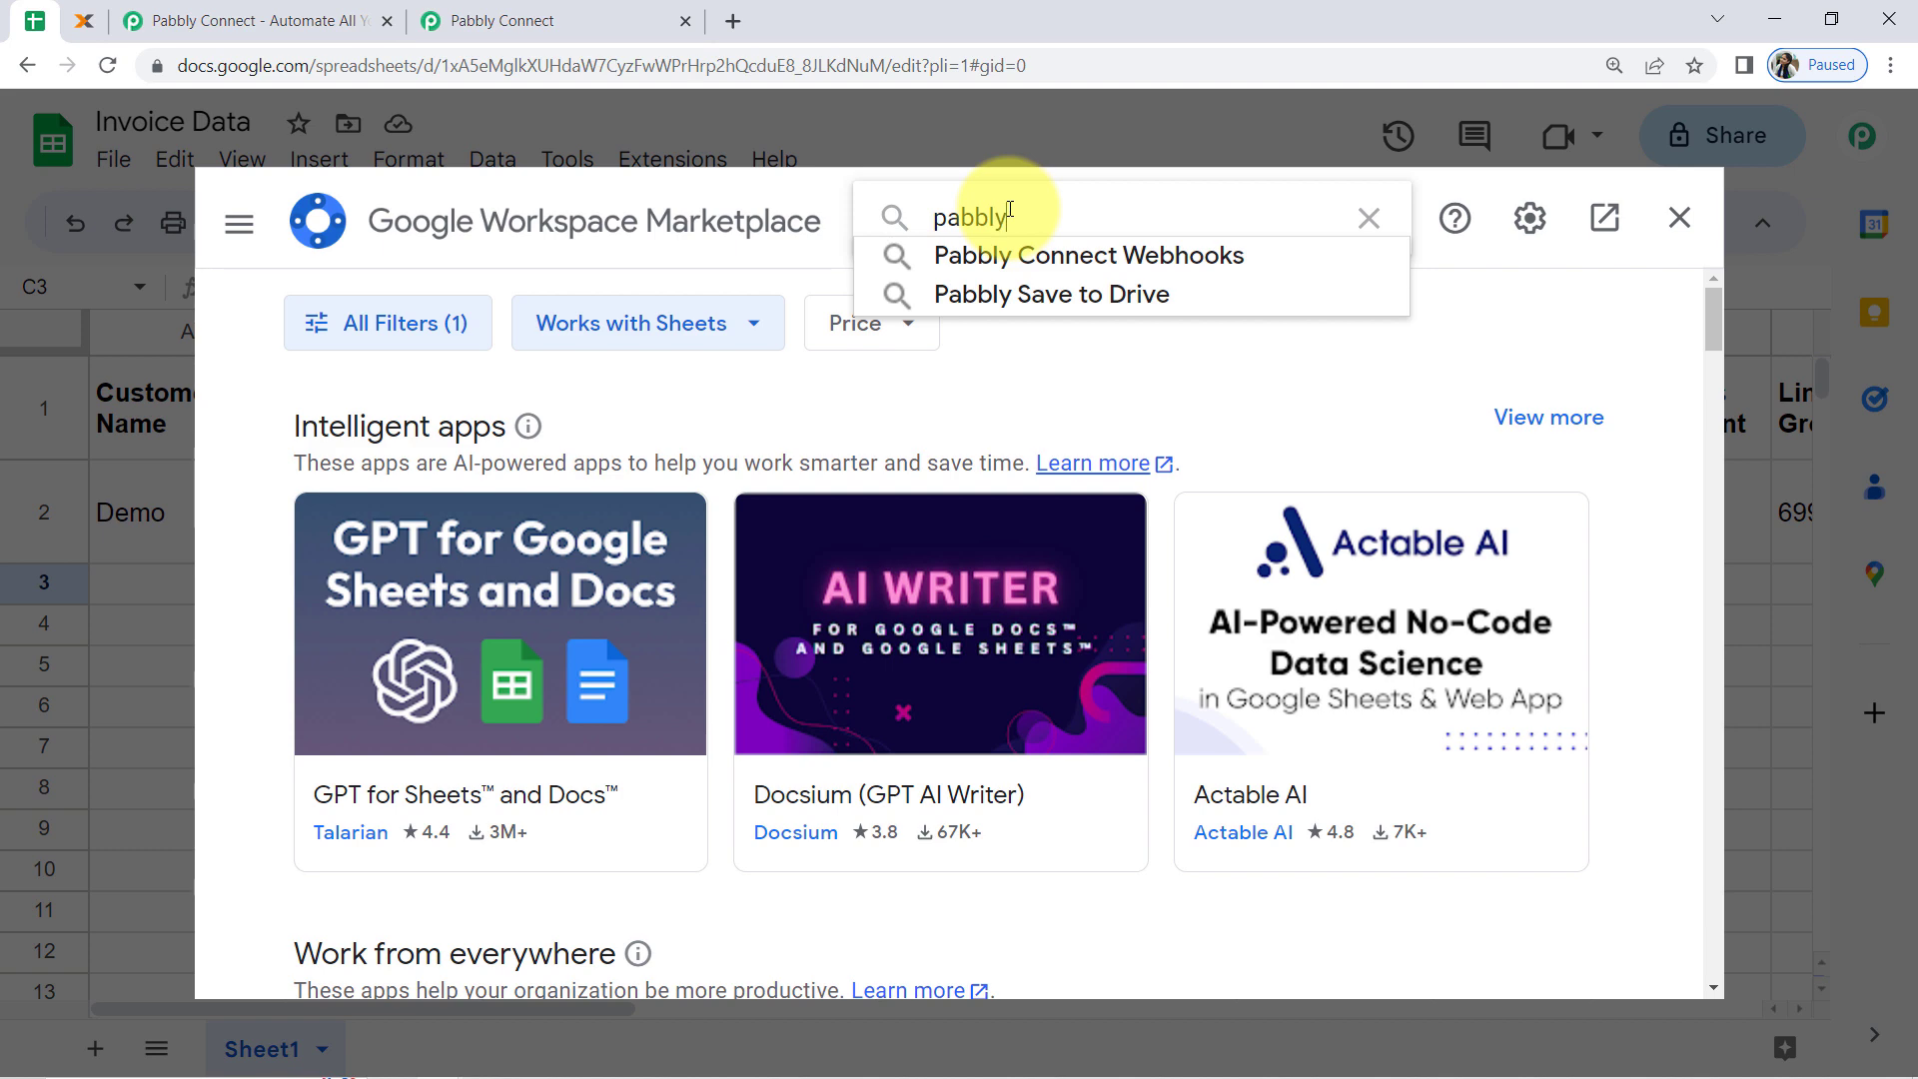
left_click(1009, 259)
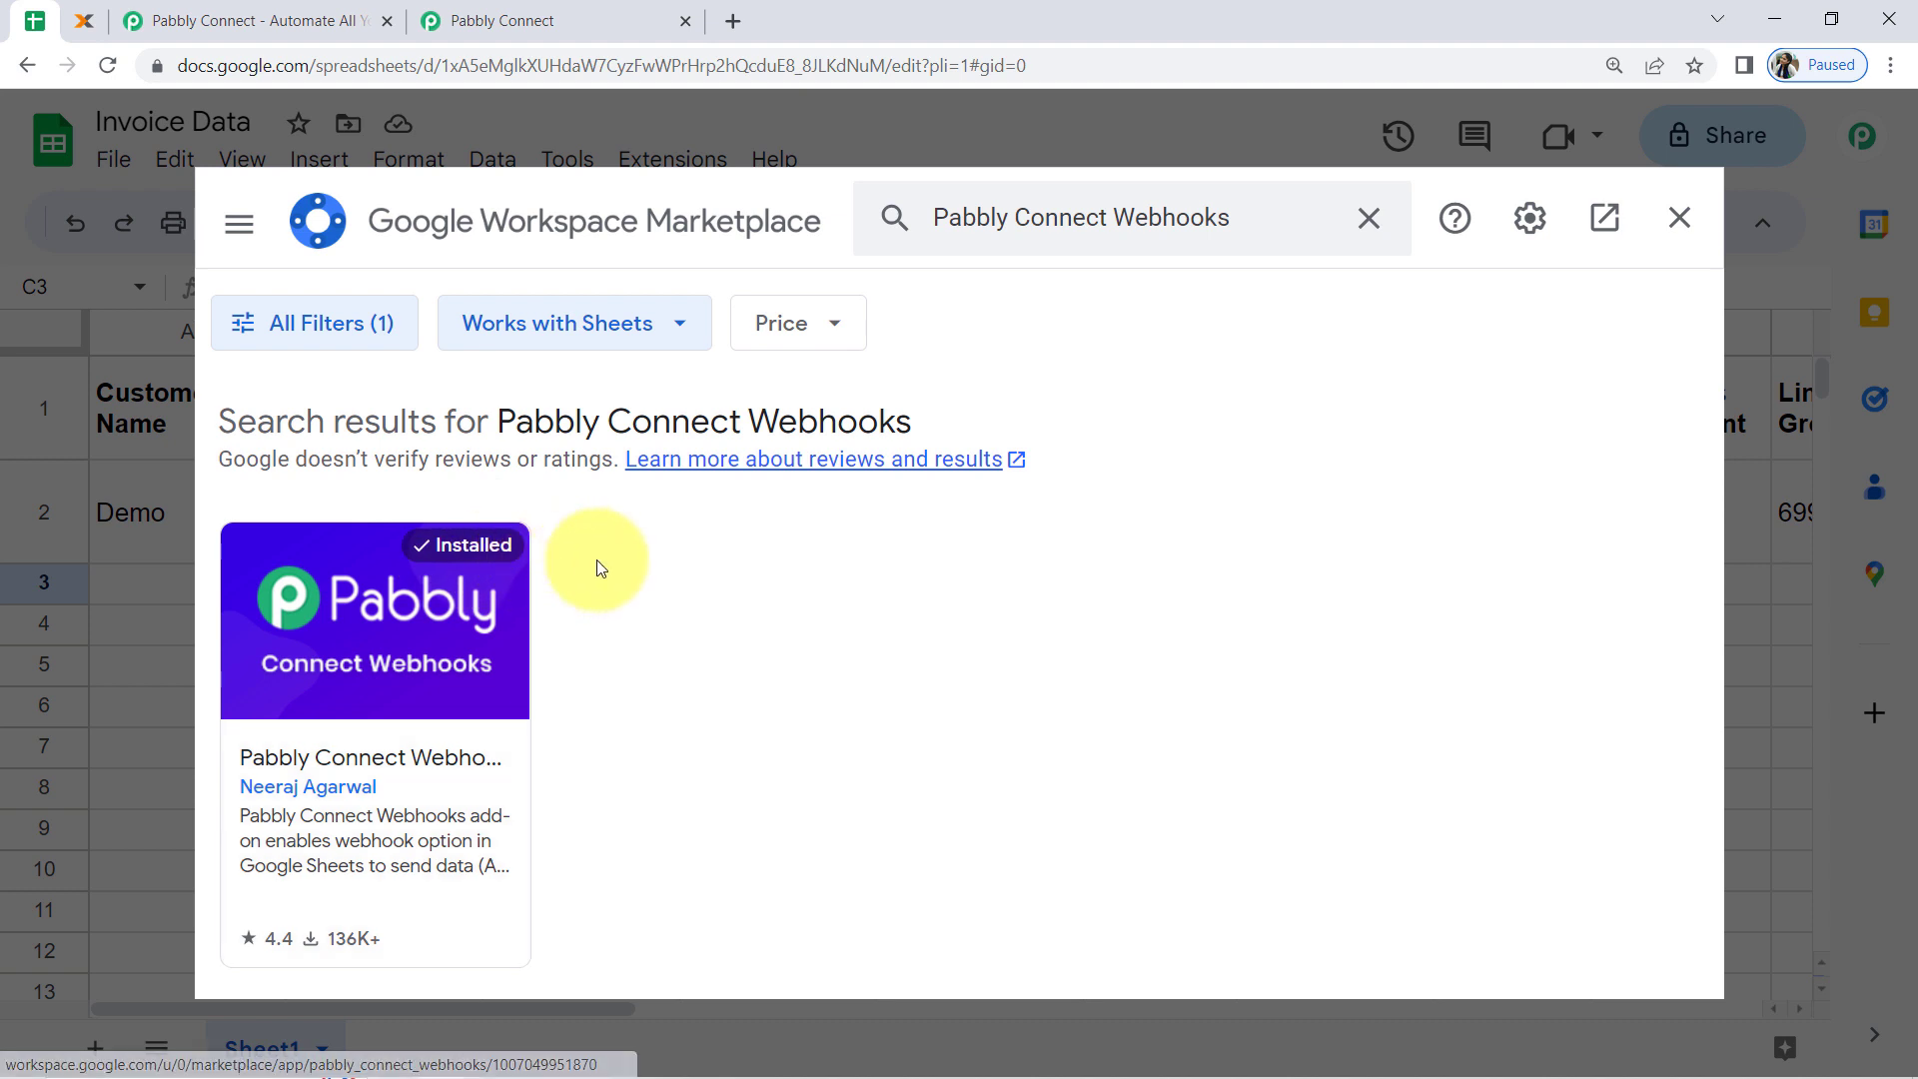
left_click(1673, 224)
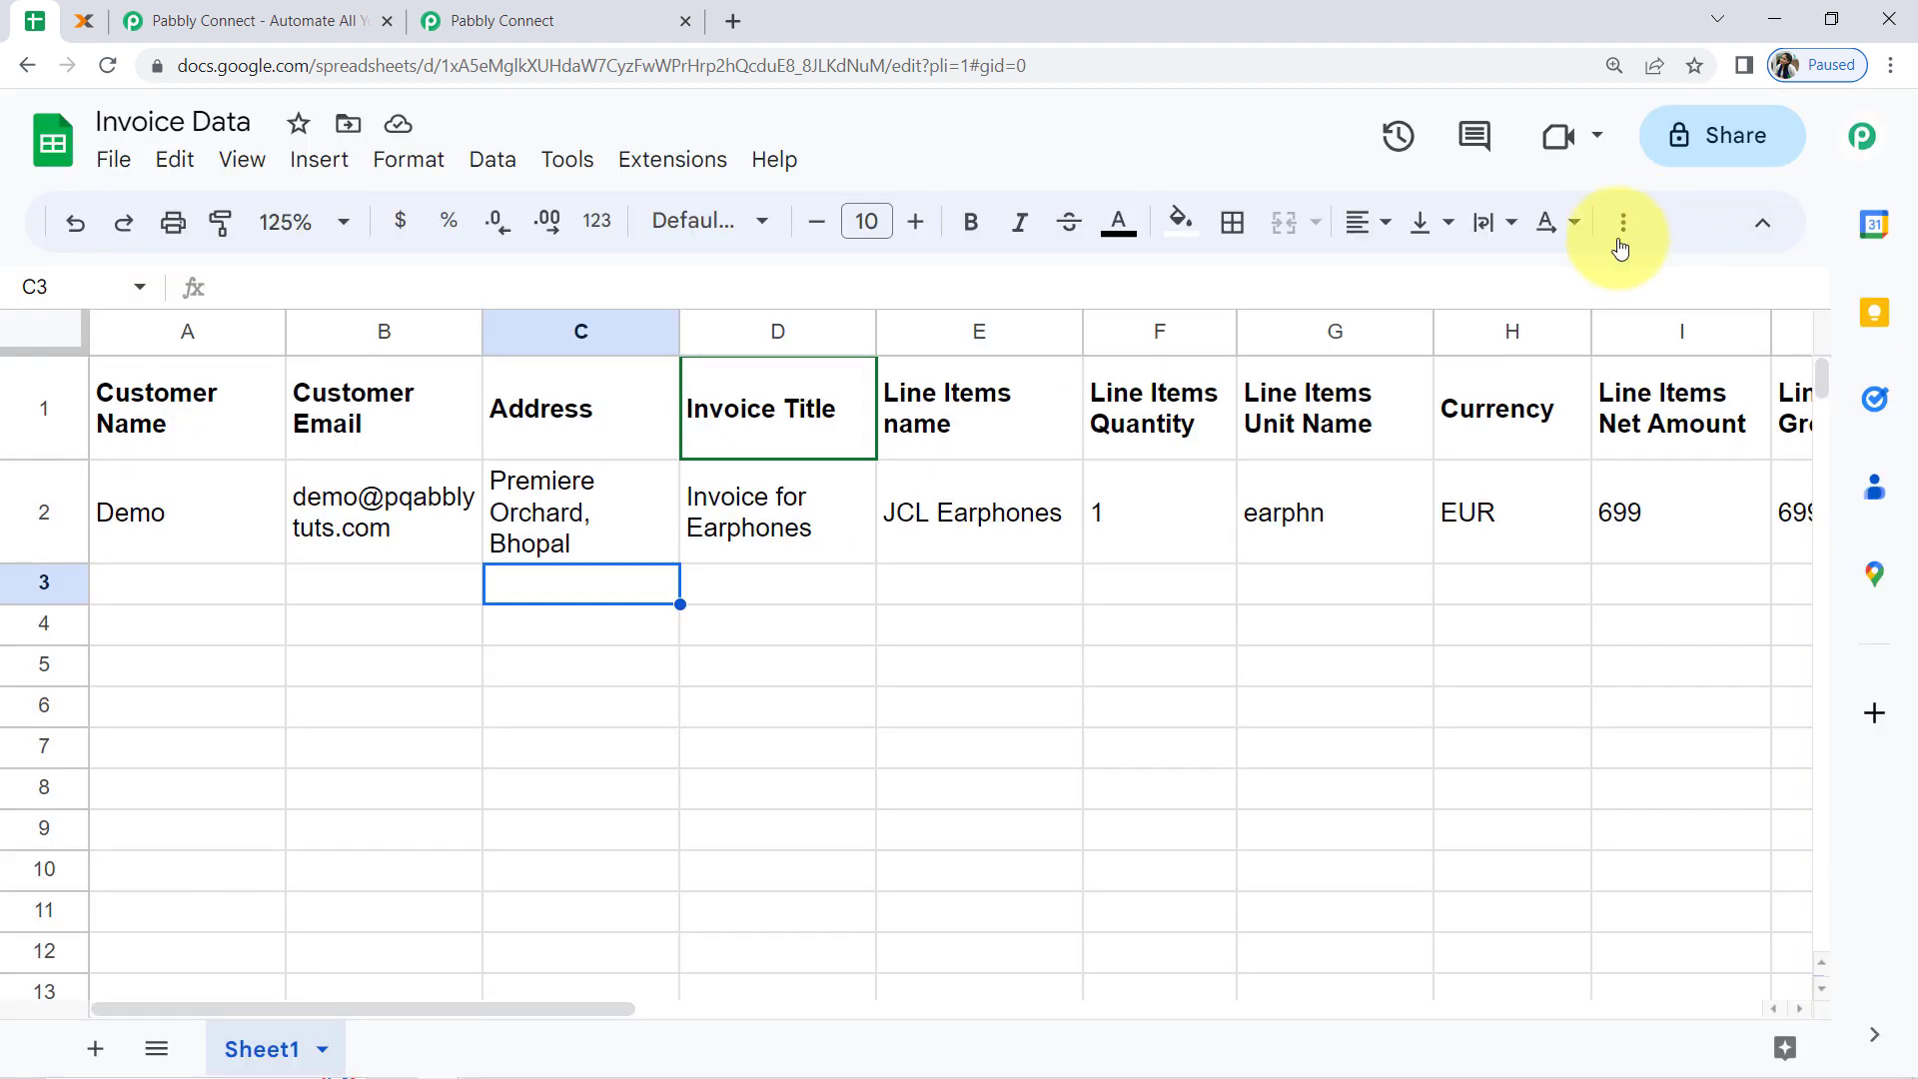
left_click(638, 163)
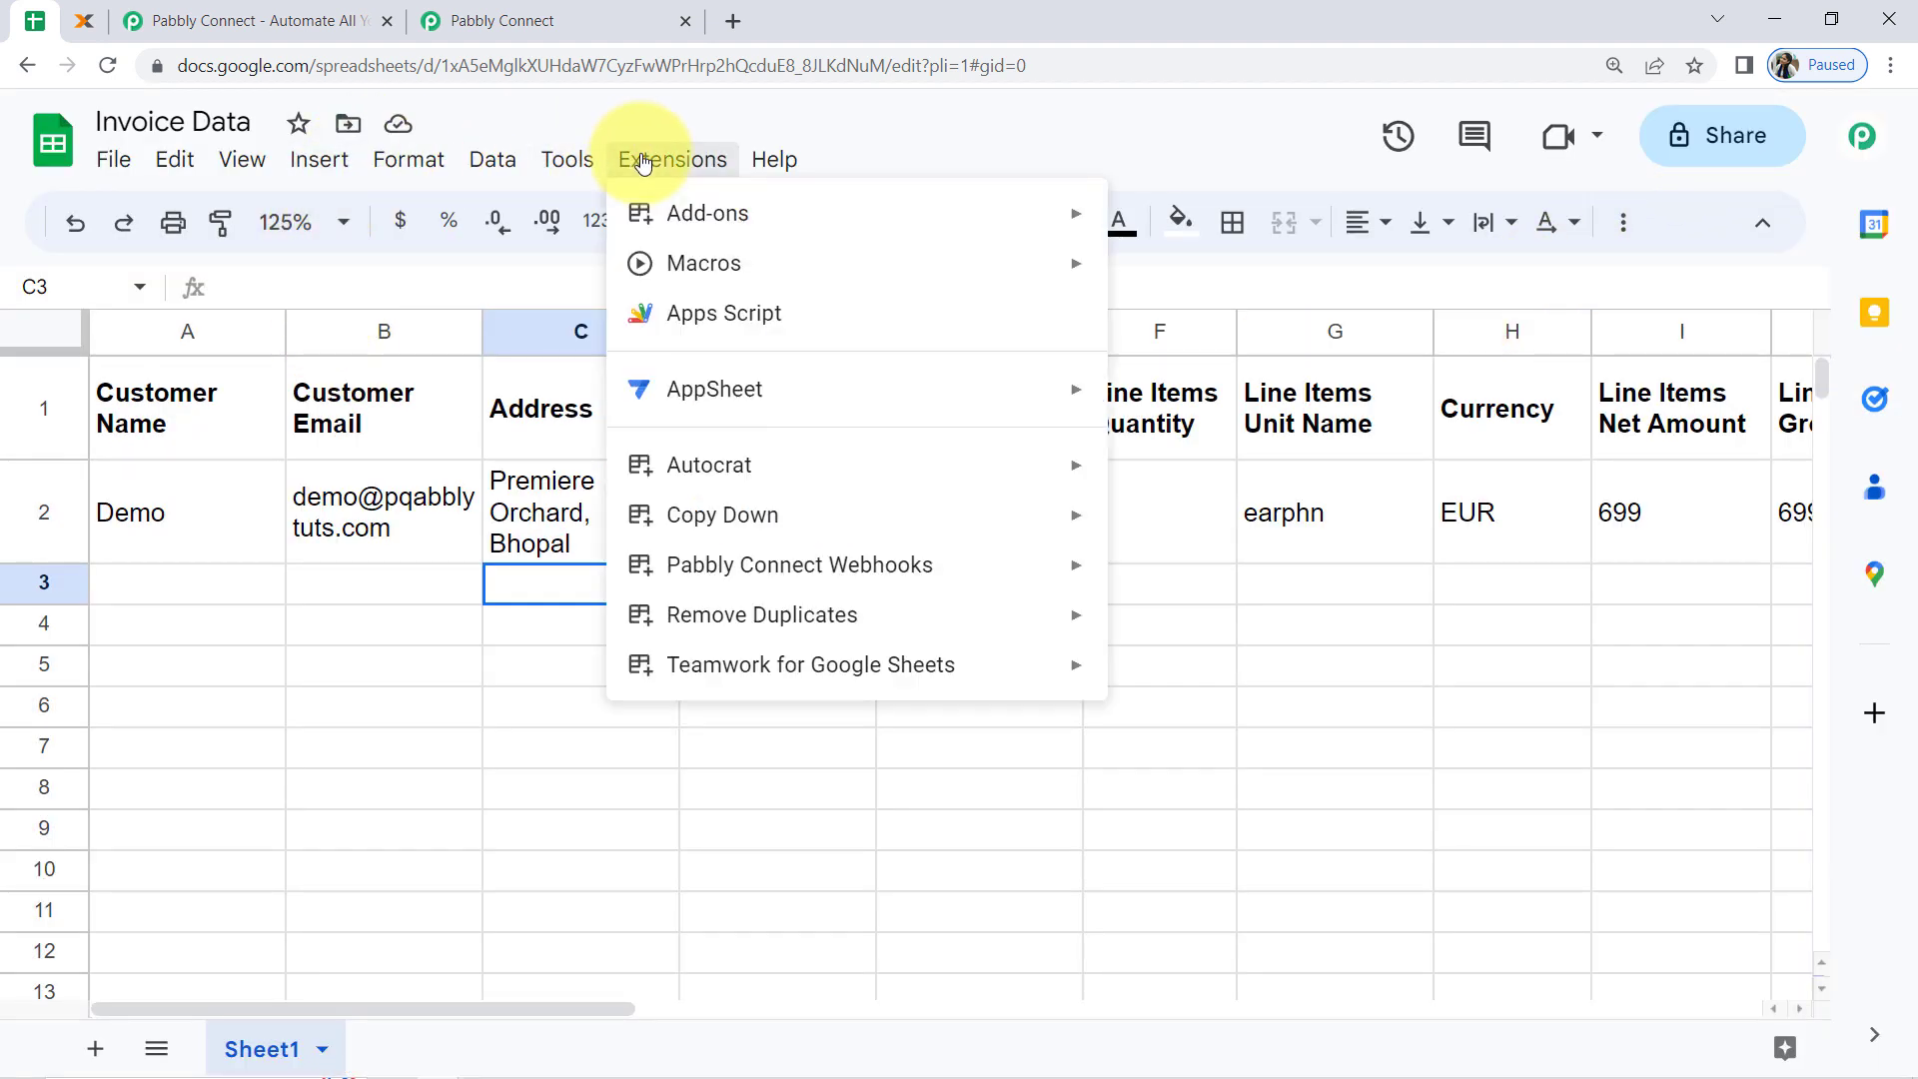
mouse_move(784, 589)
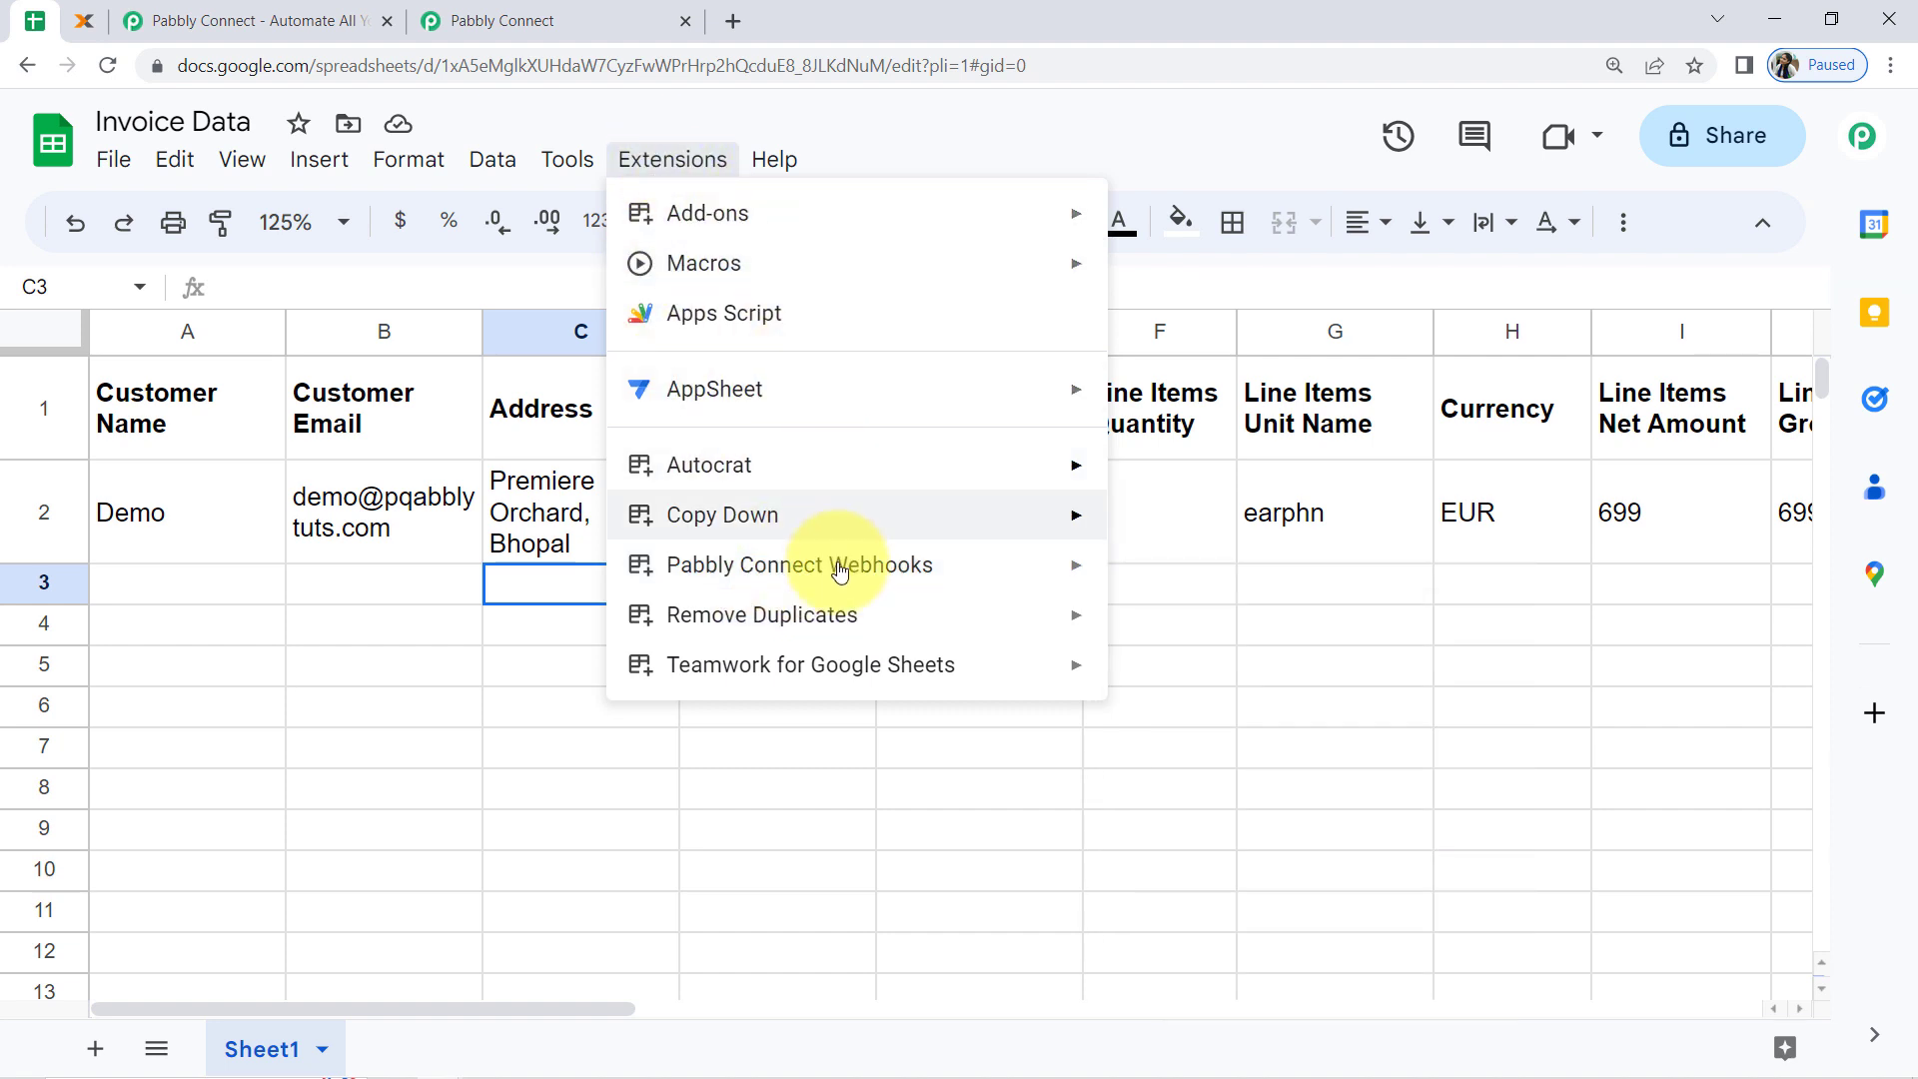
mouse_move(839, 564)
left_click(1163, 578)
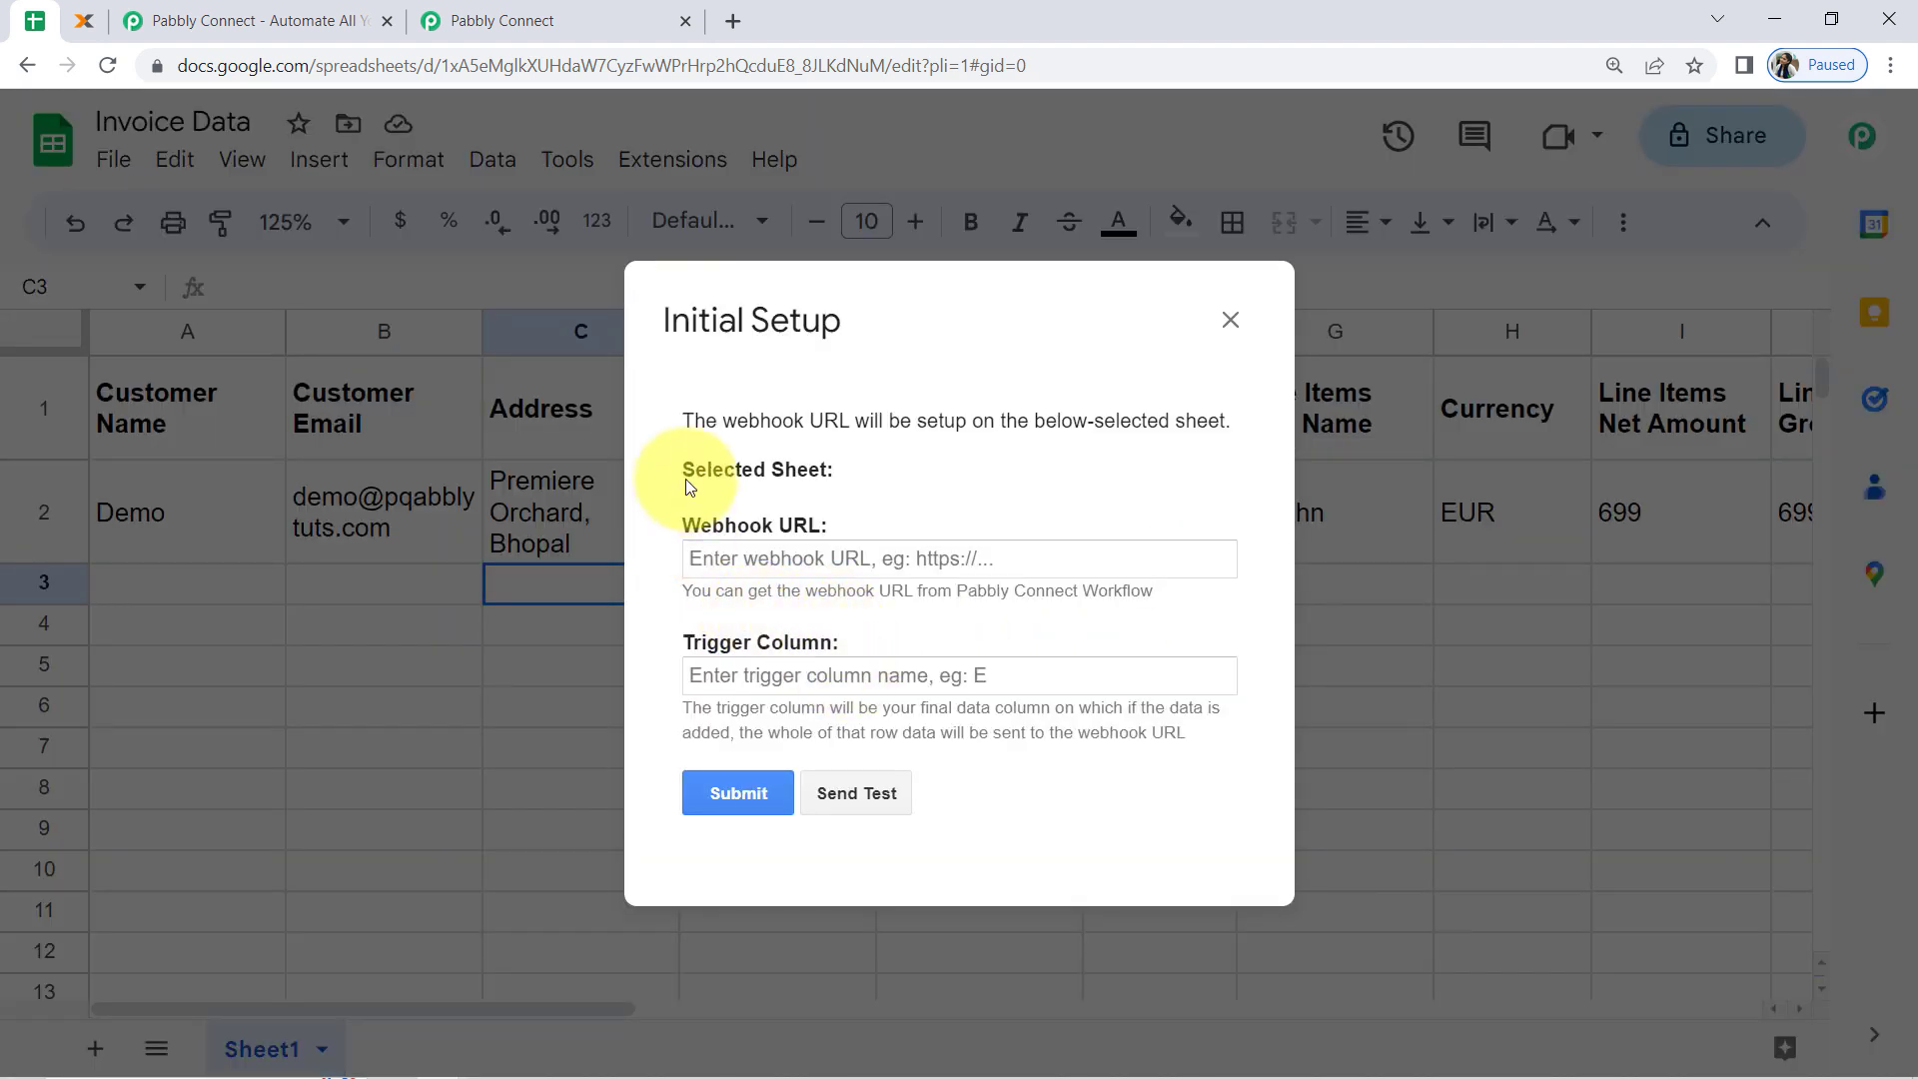
left_click(489, 20)
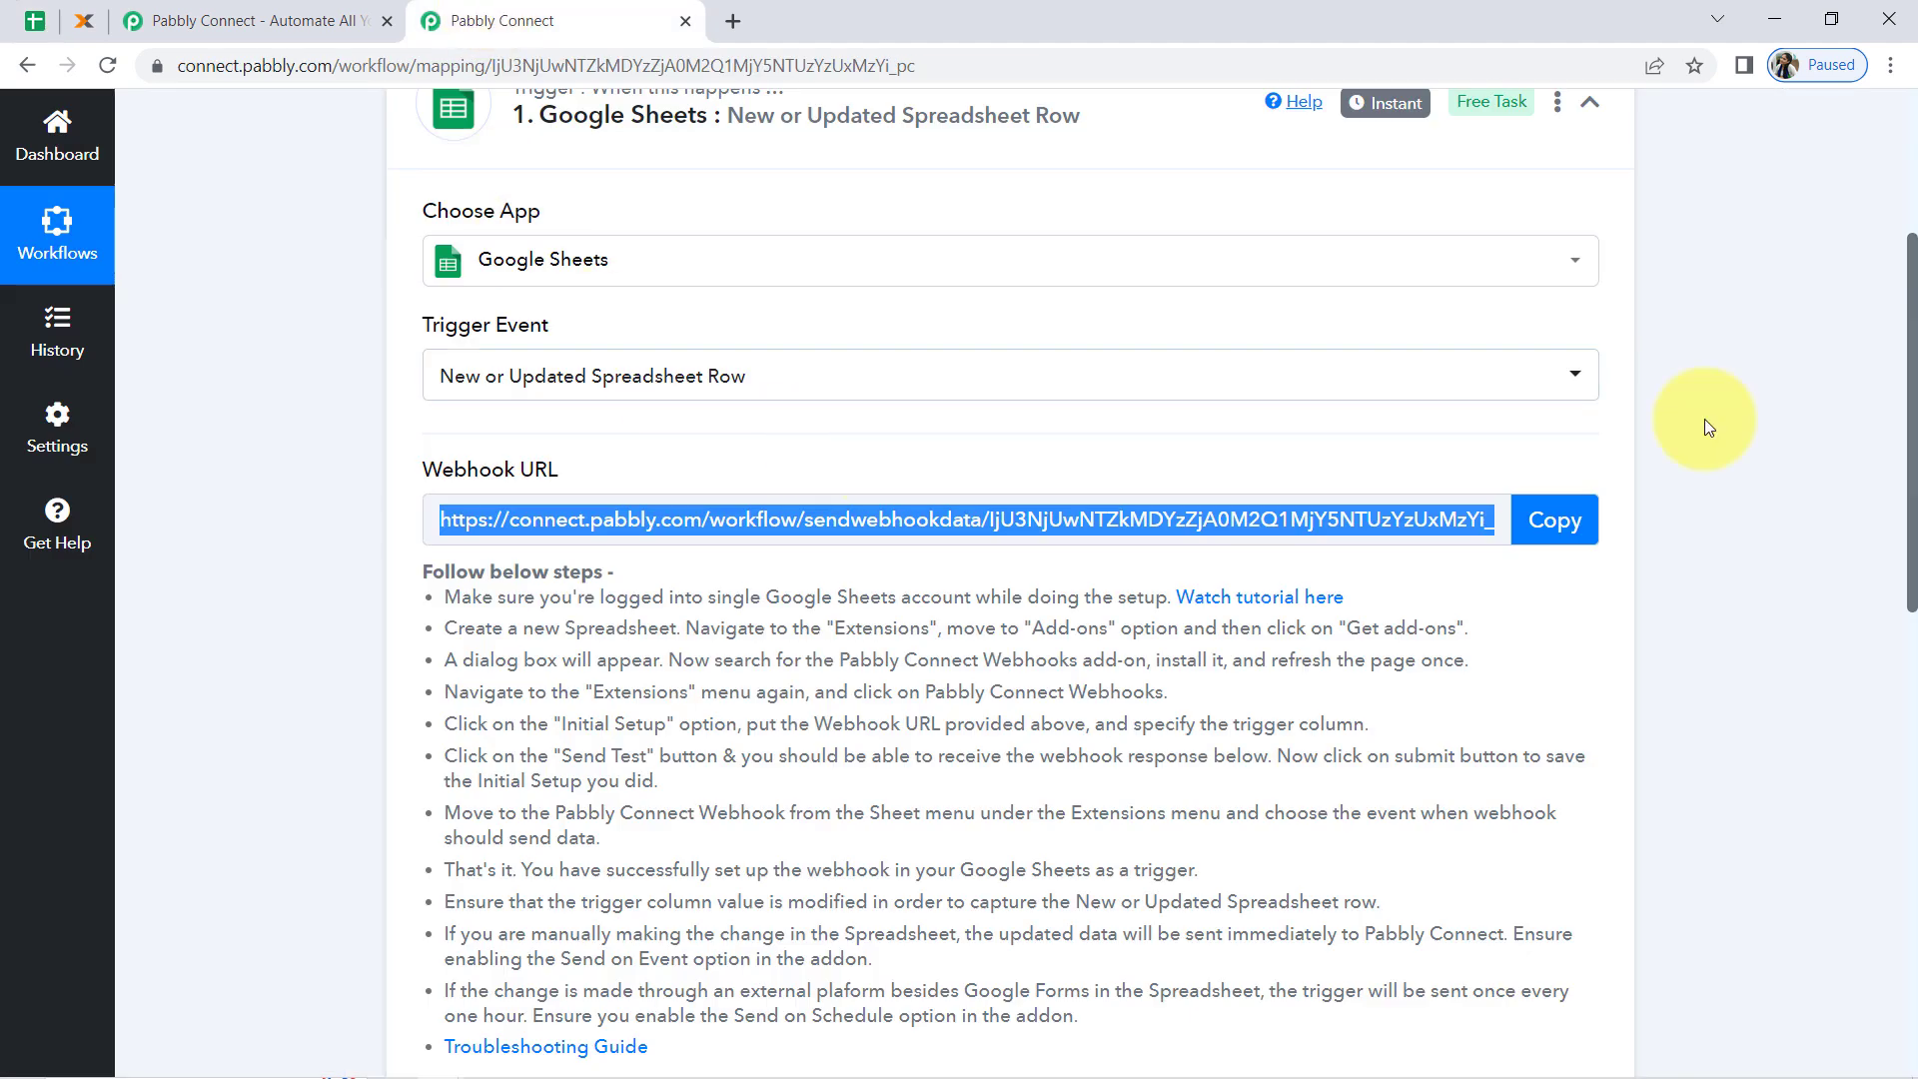
left_click(1576, 514)
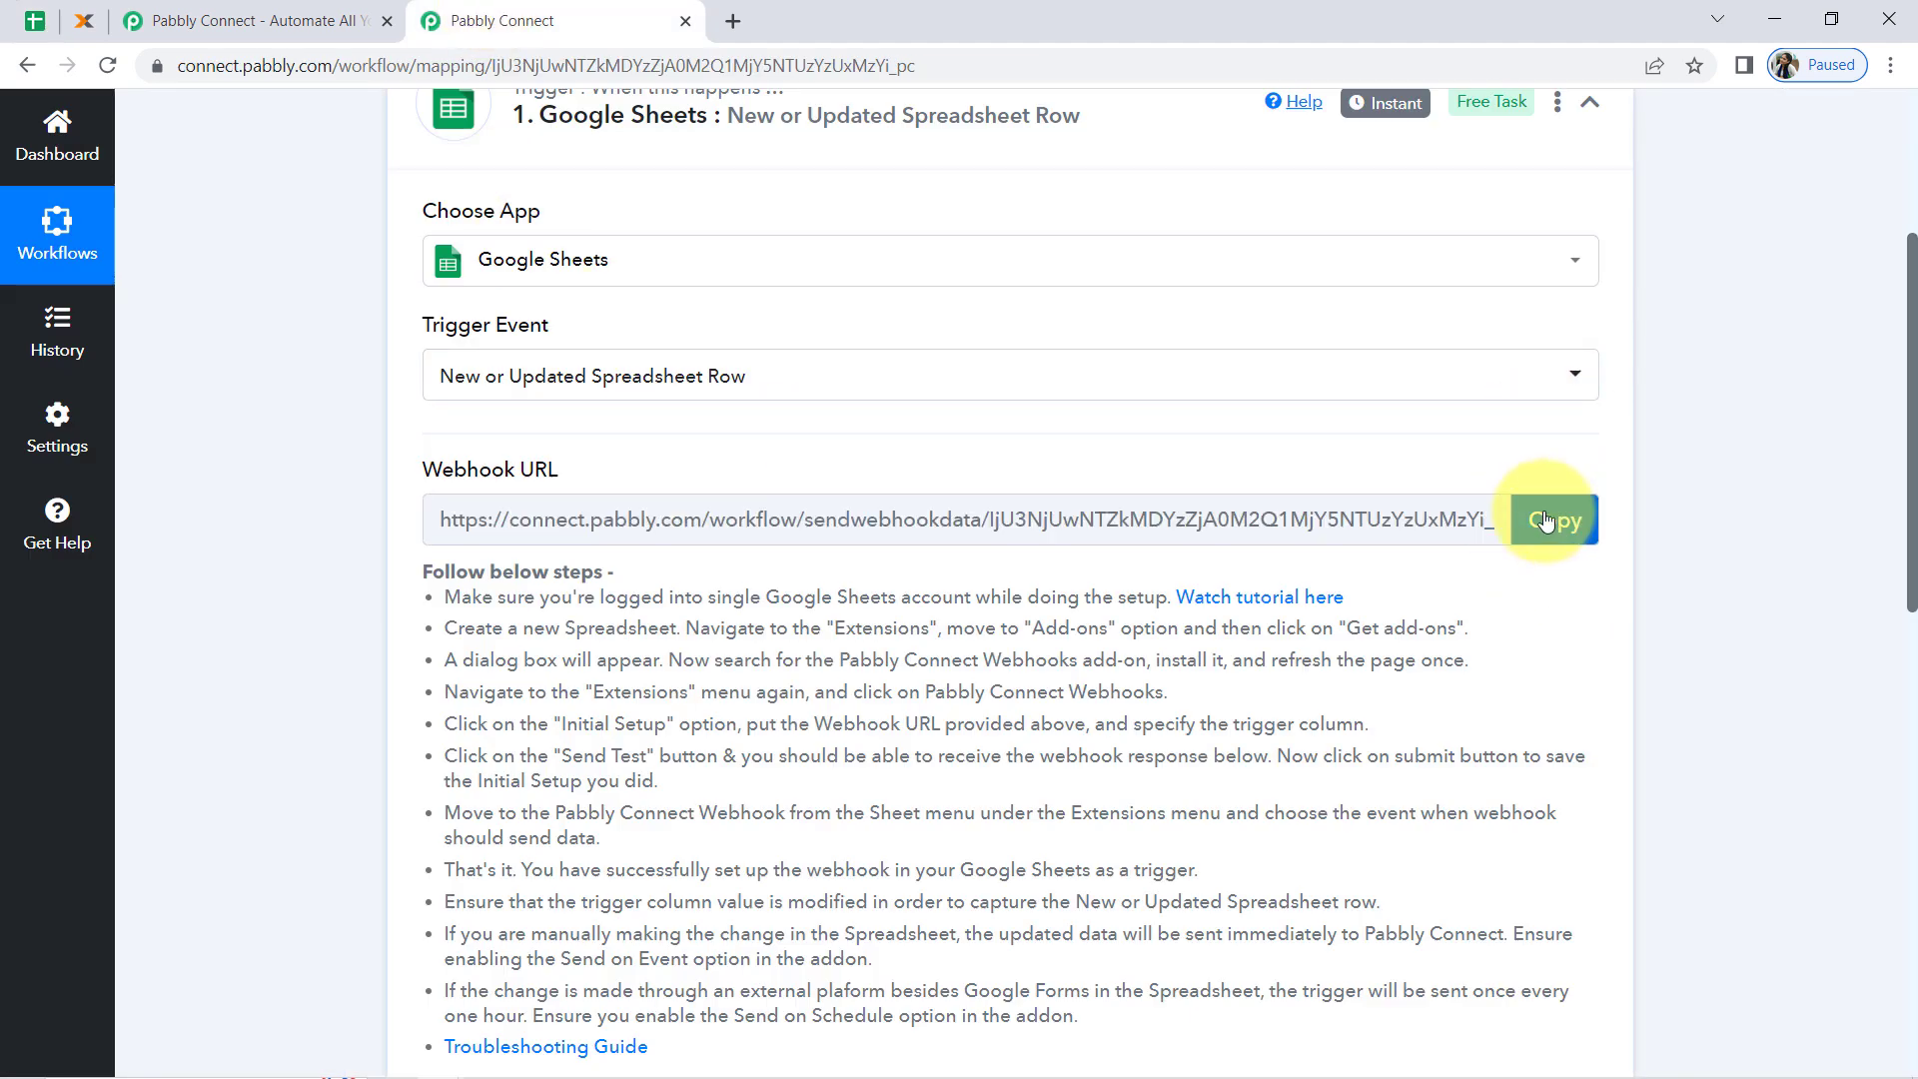
left_click(33, 19)
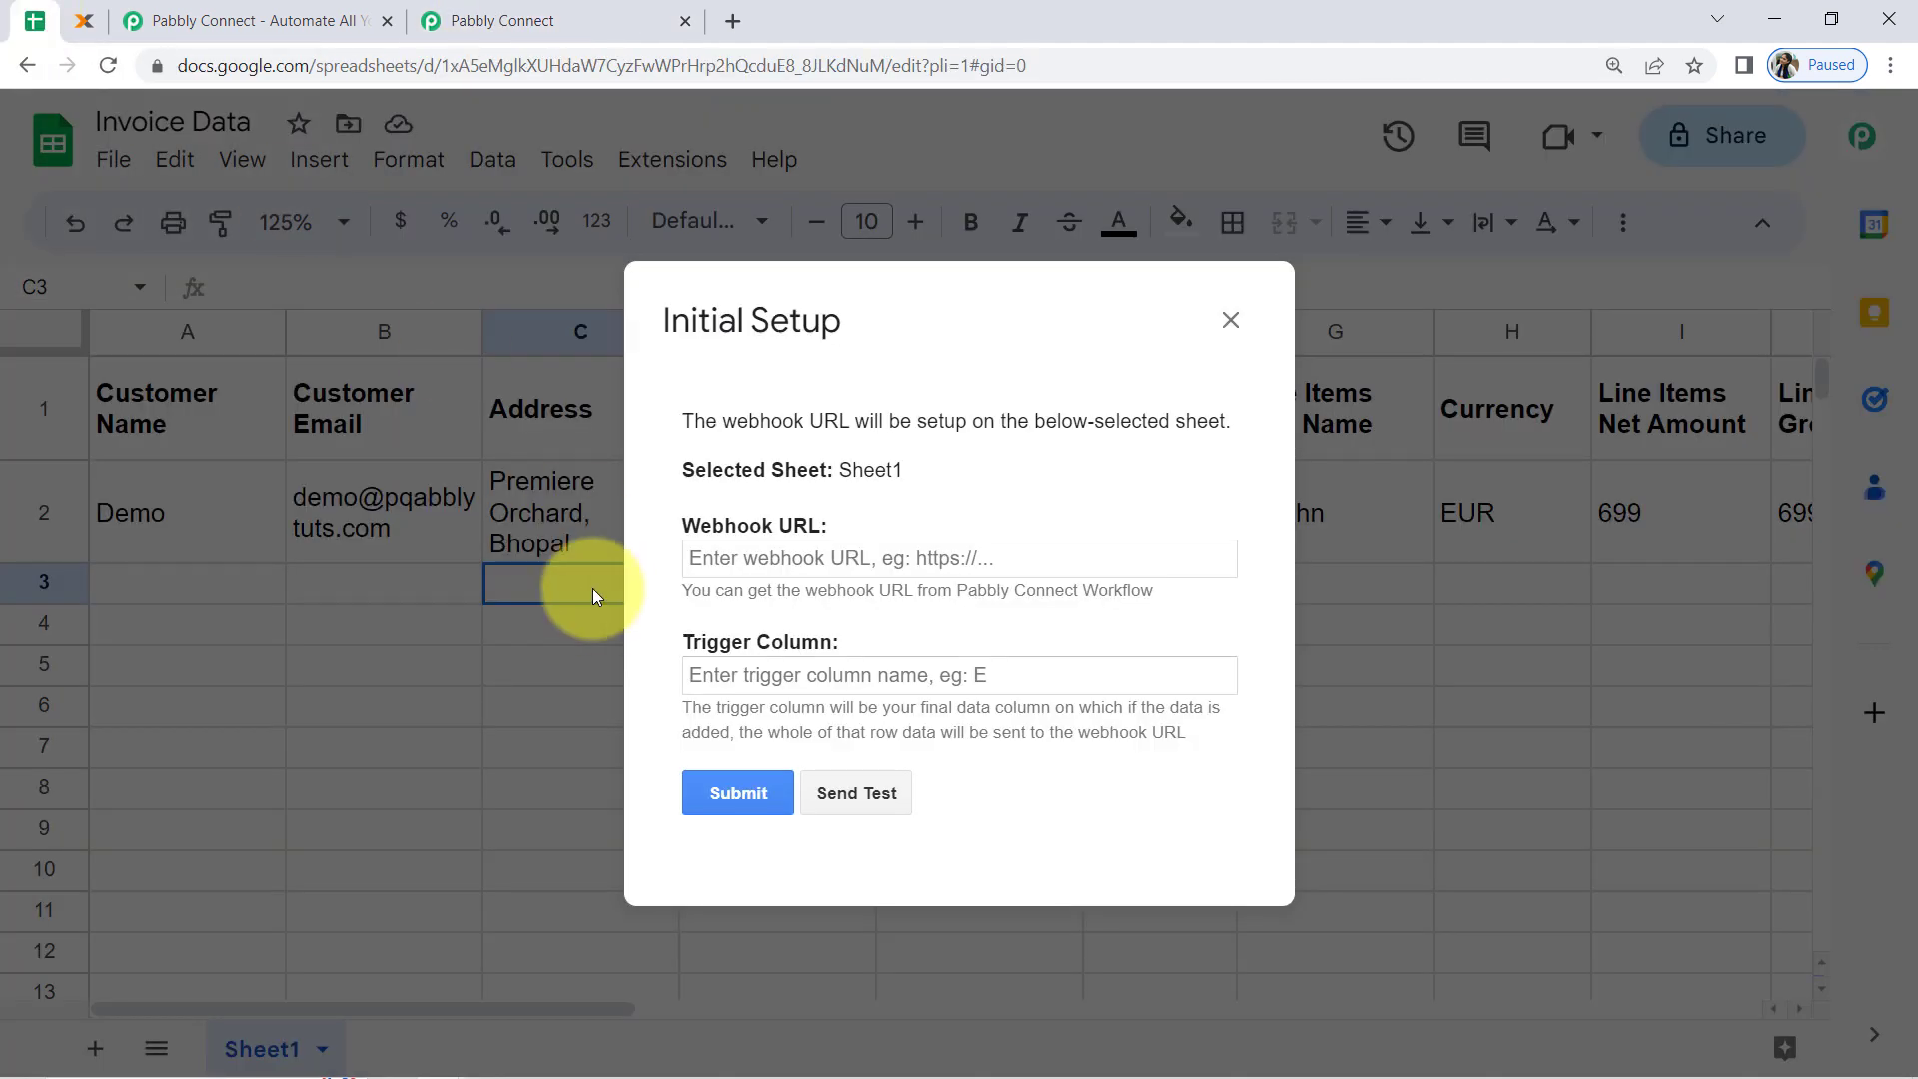
key("ctrl+v")
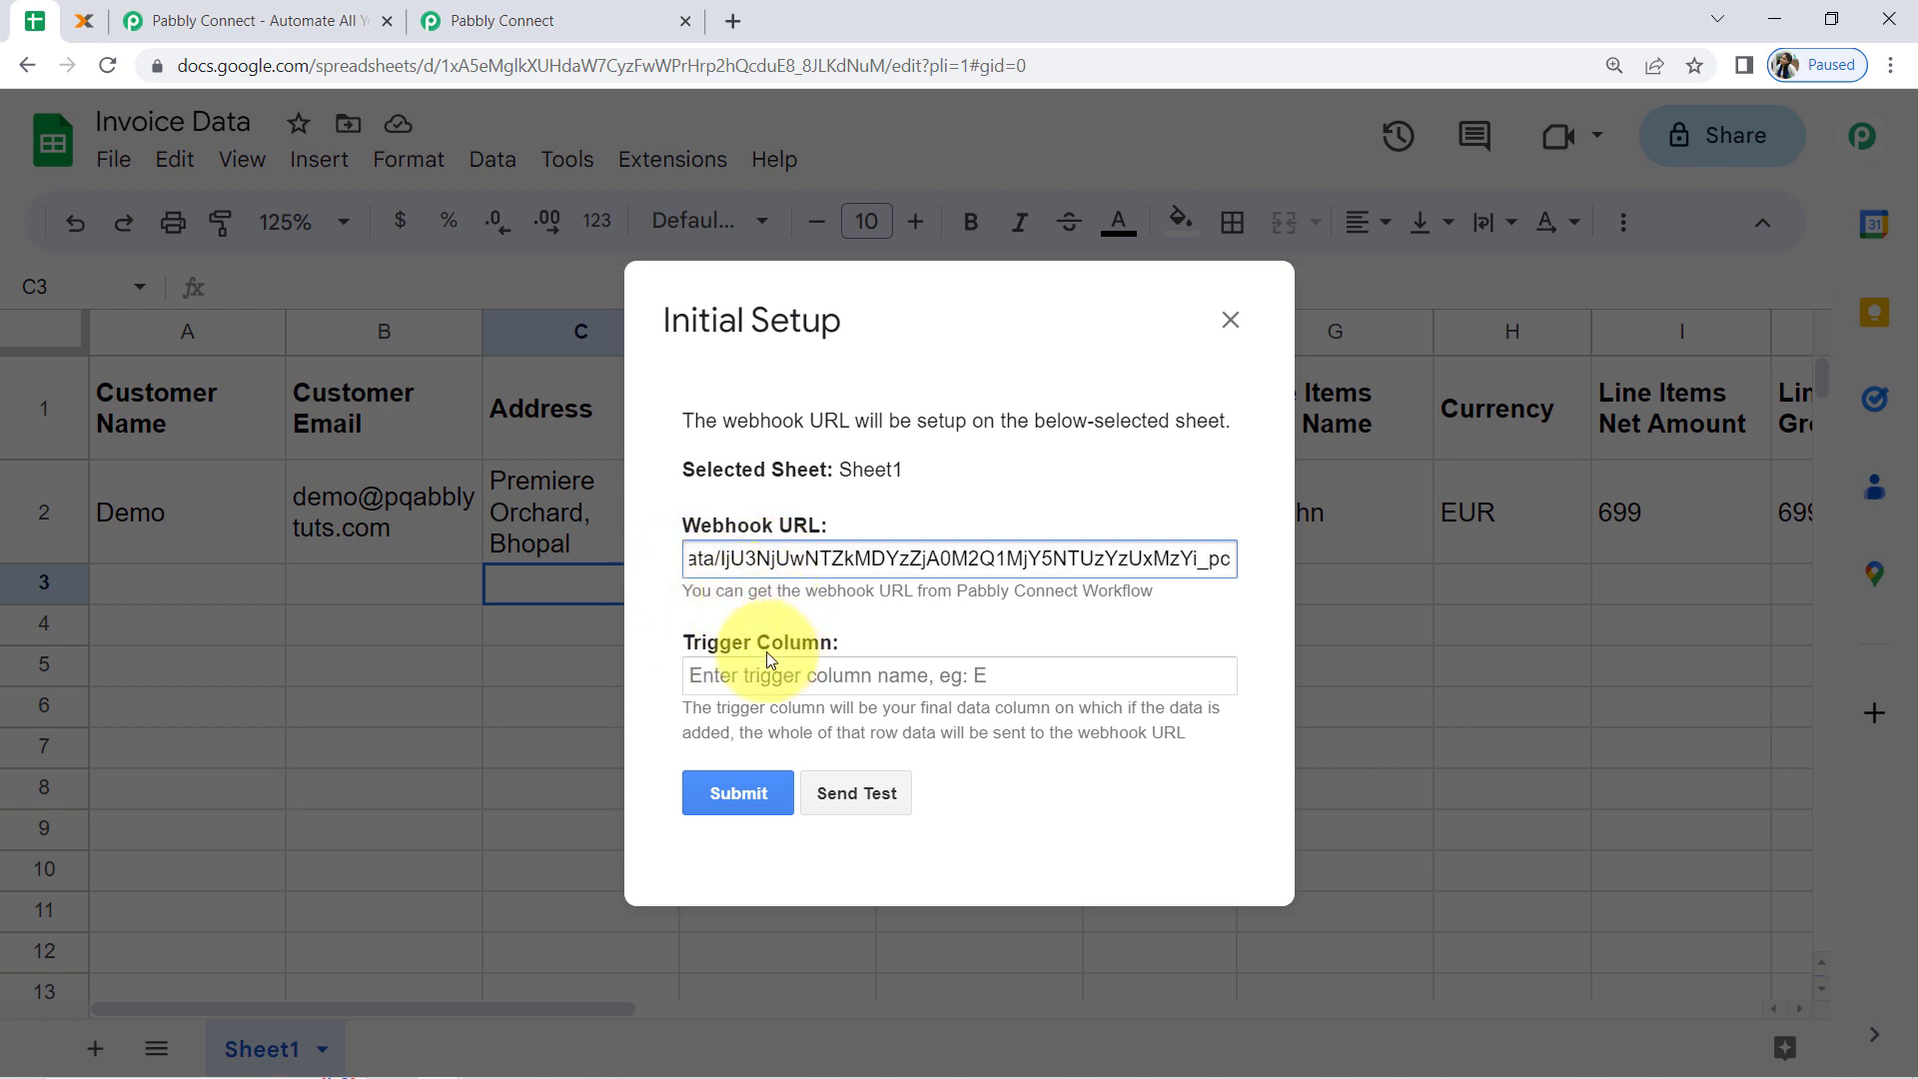
left_click_drag(717, 643, 839, 644)
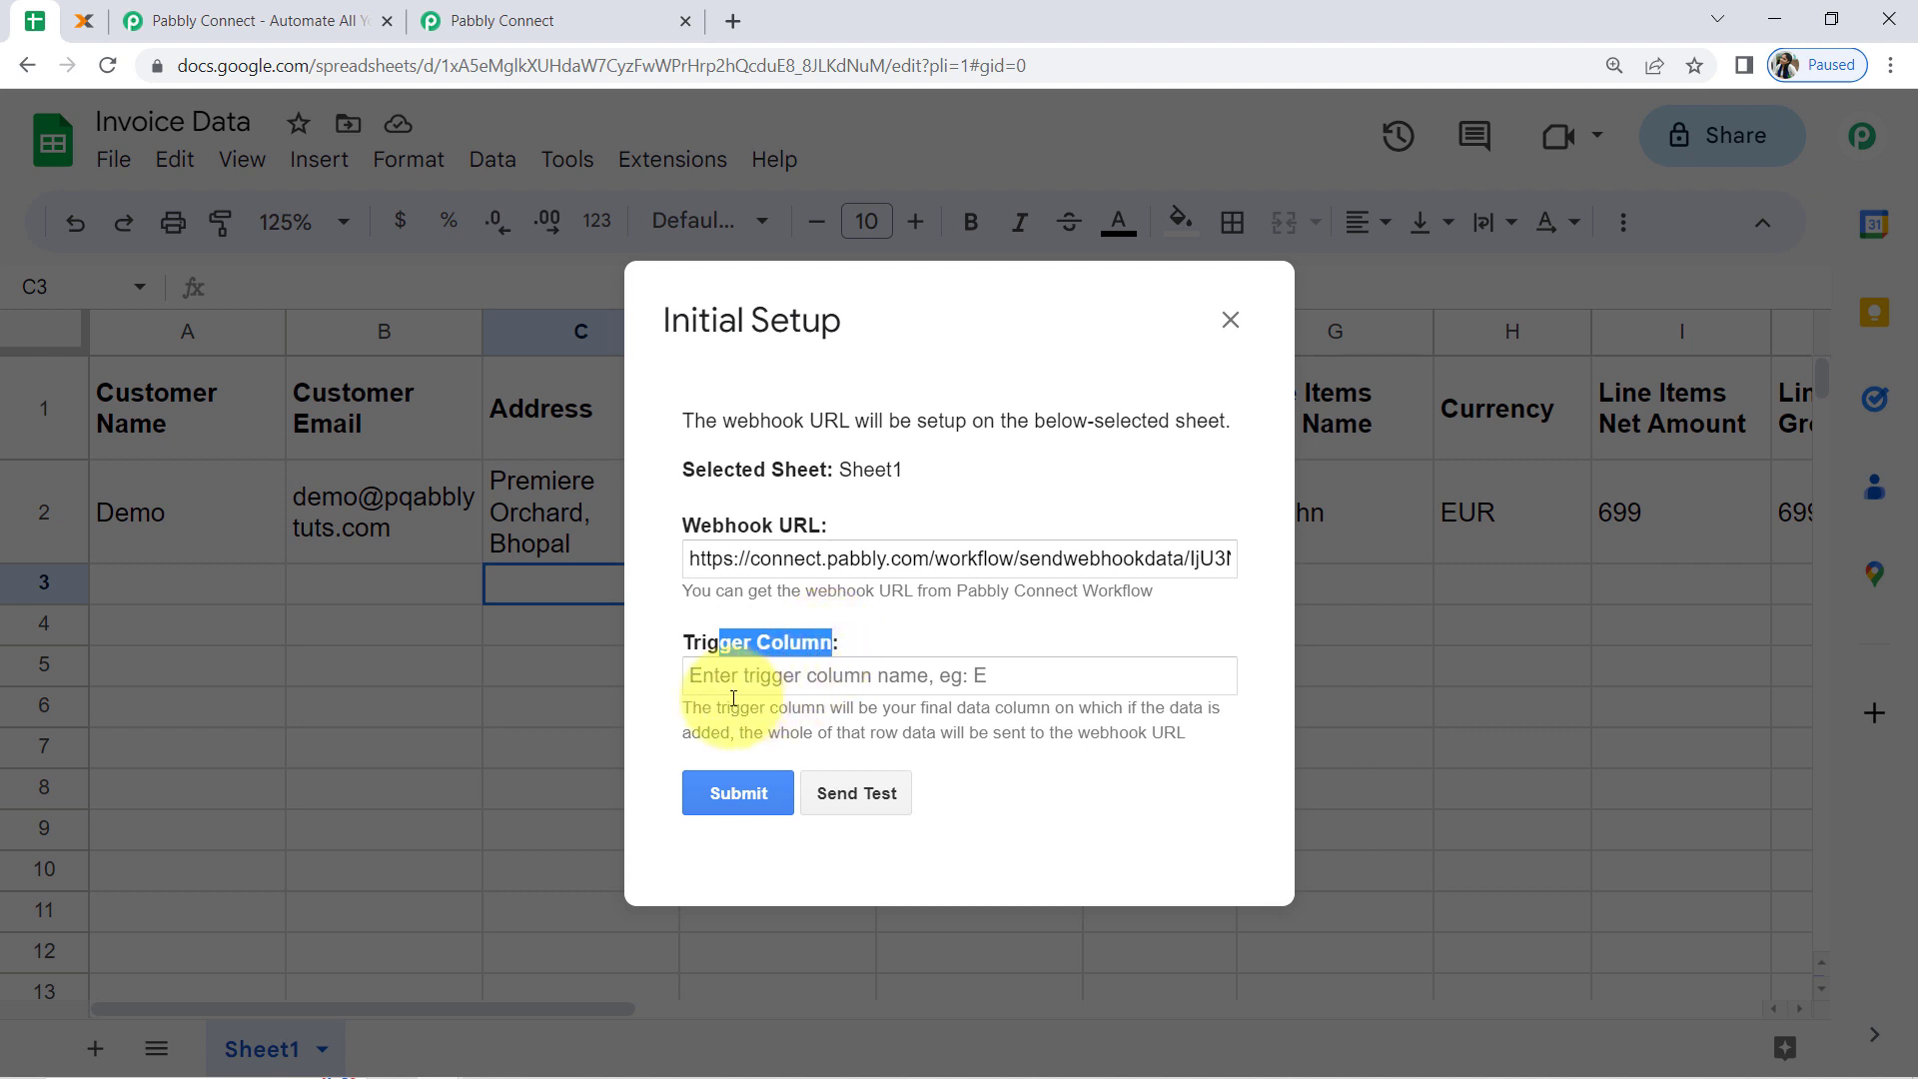
left_click_drag(714, 709, 1148, 729)
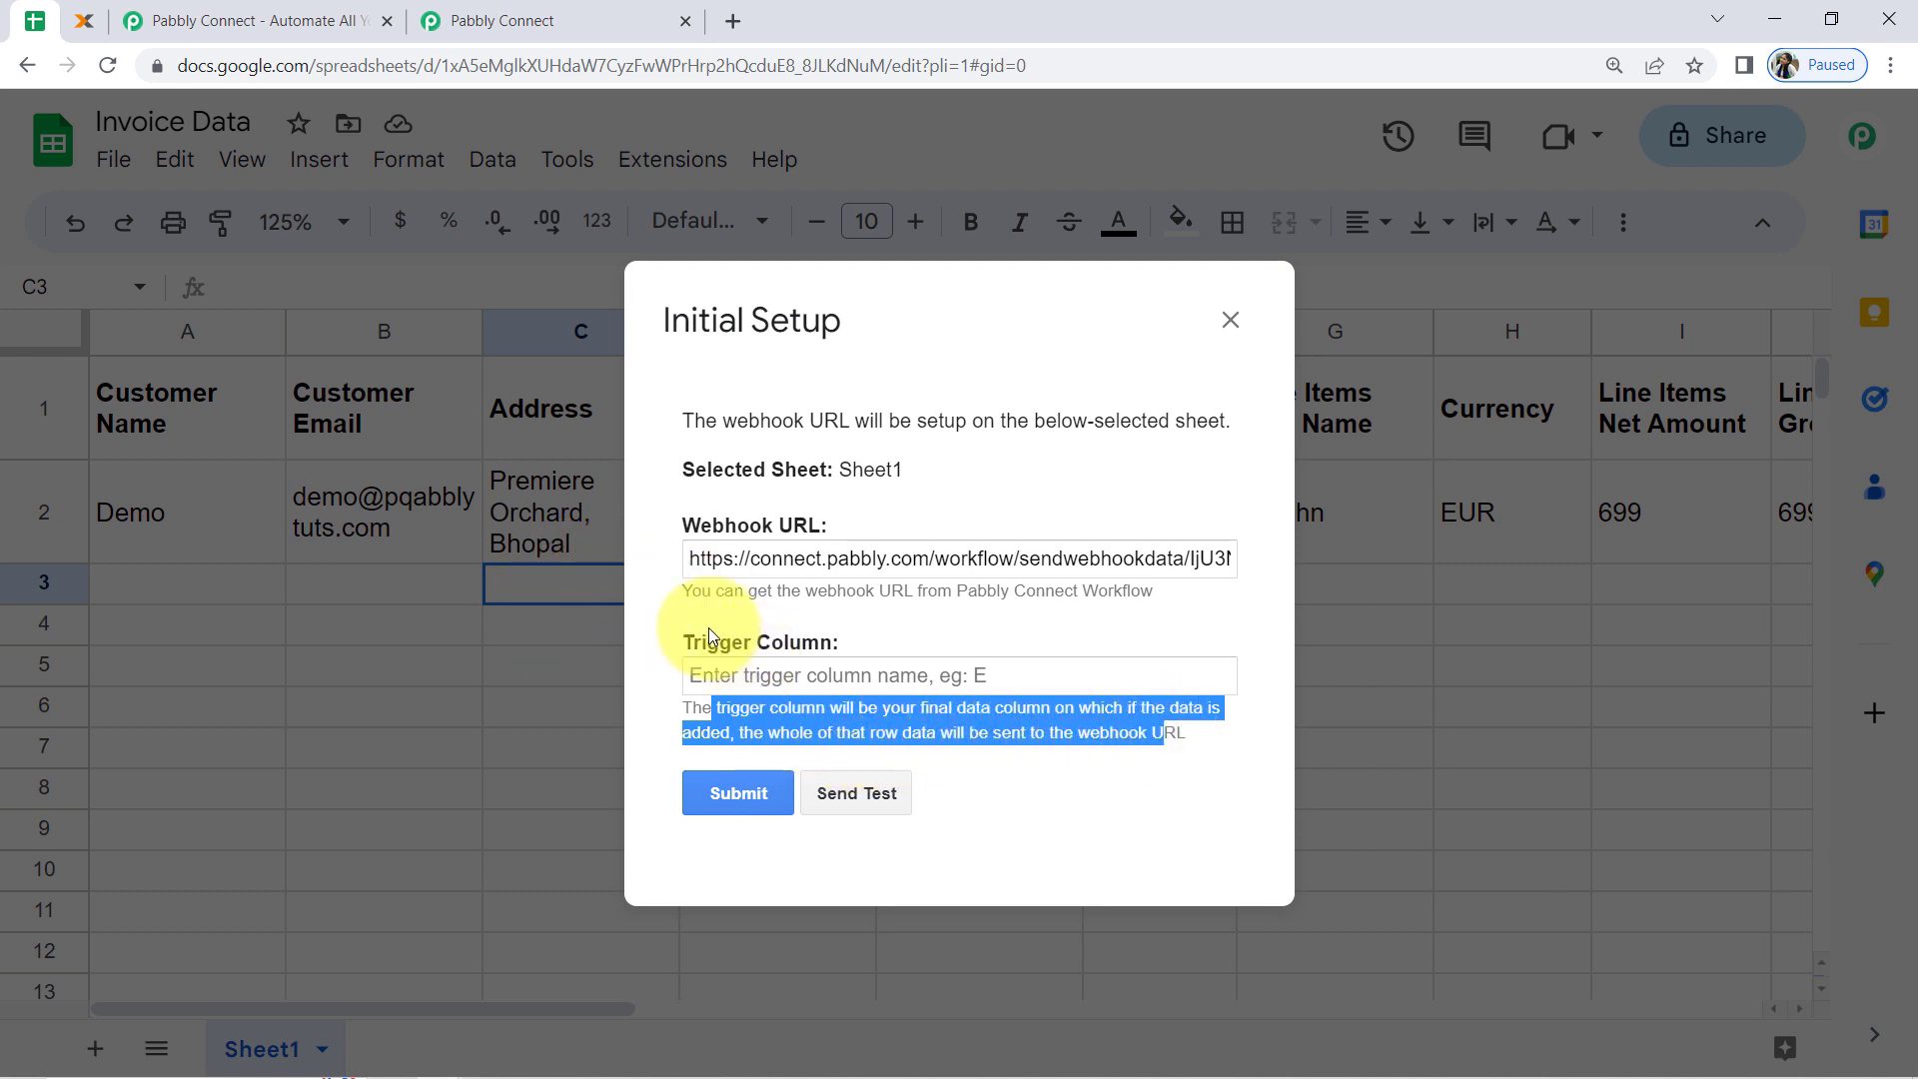
double_click(794, 641)
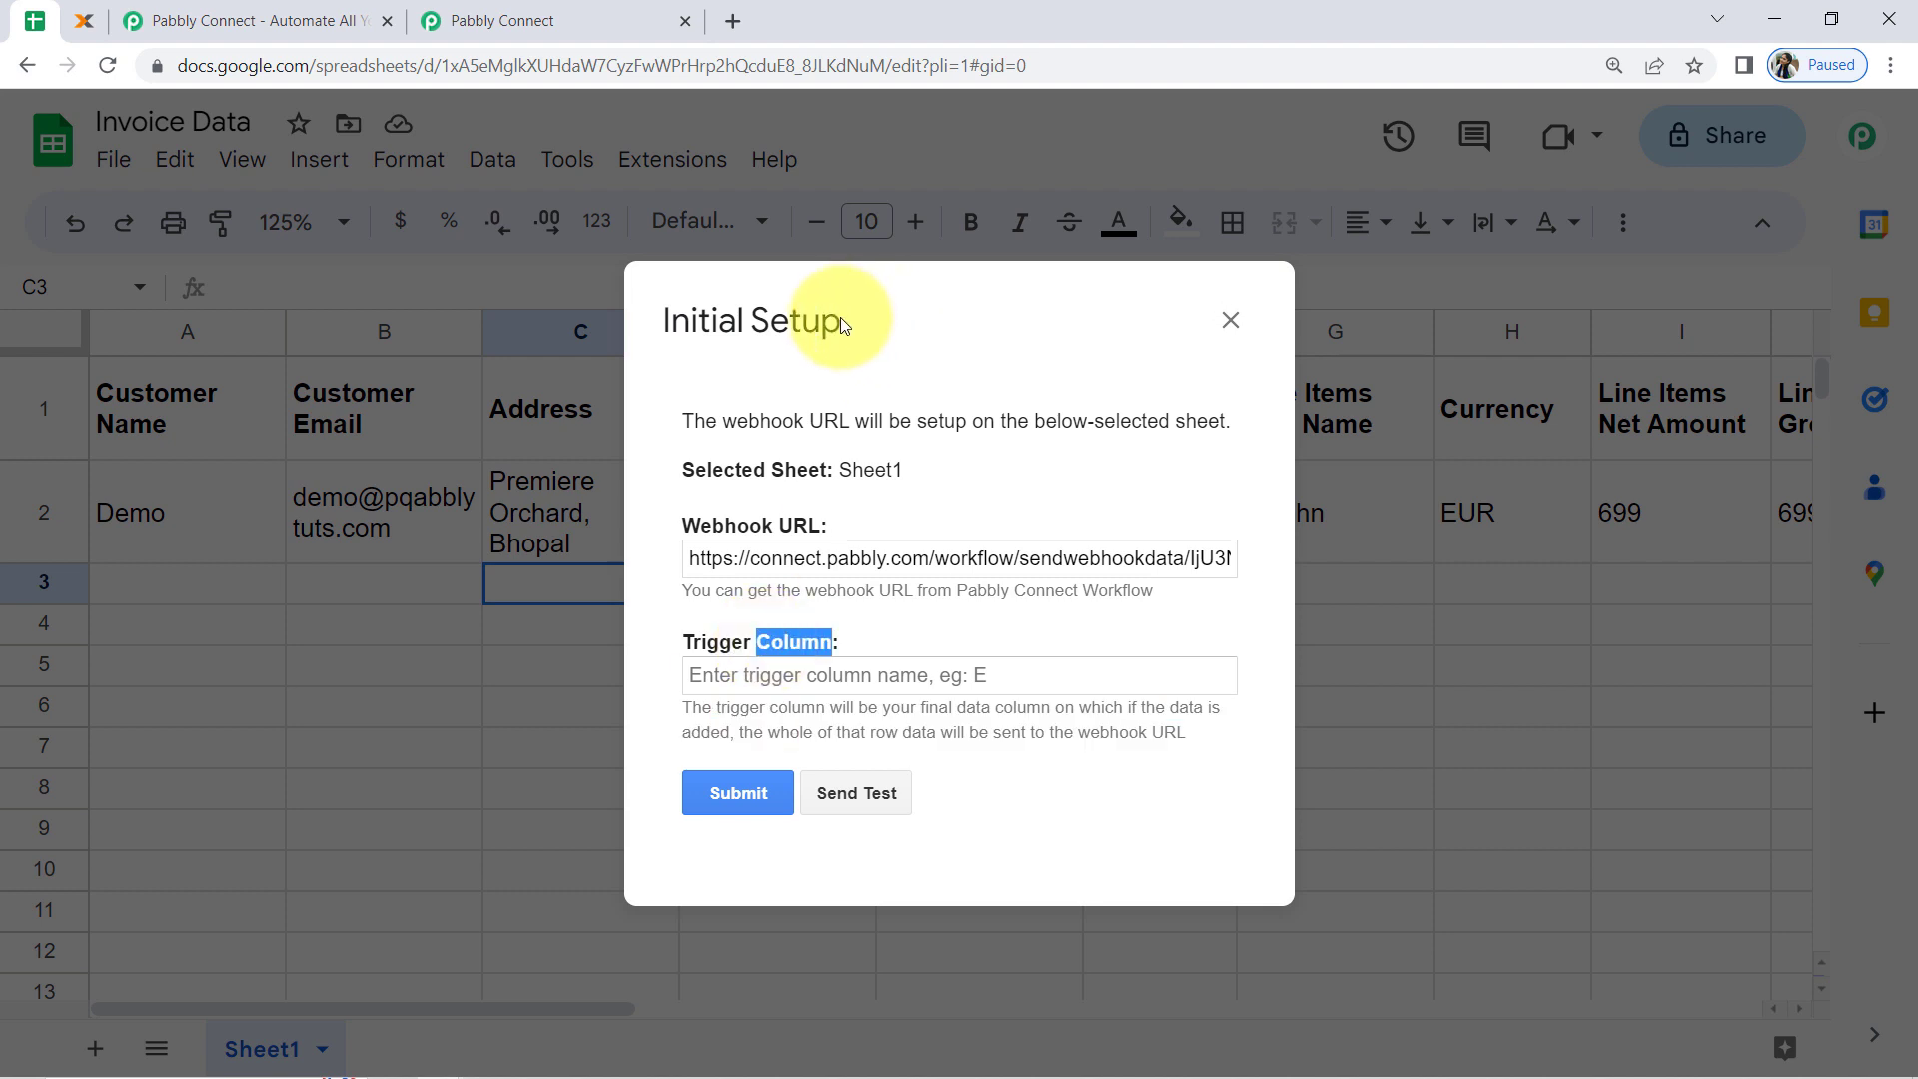
left_click(615, 12)
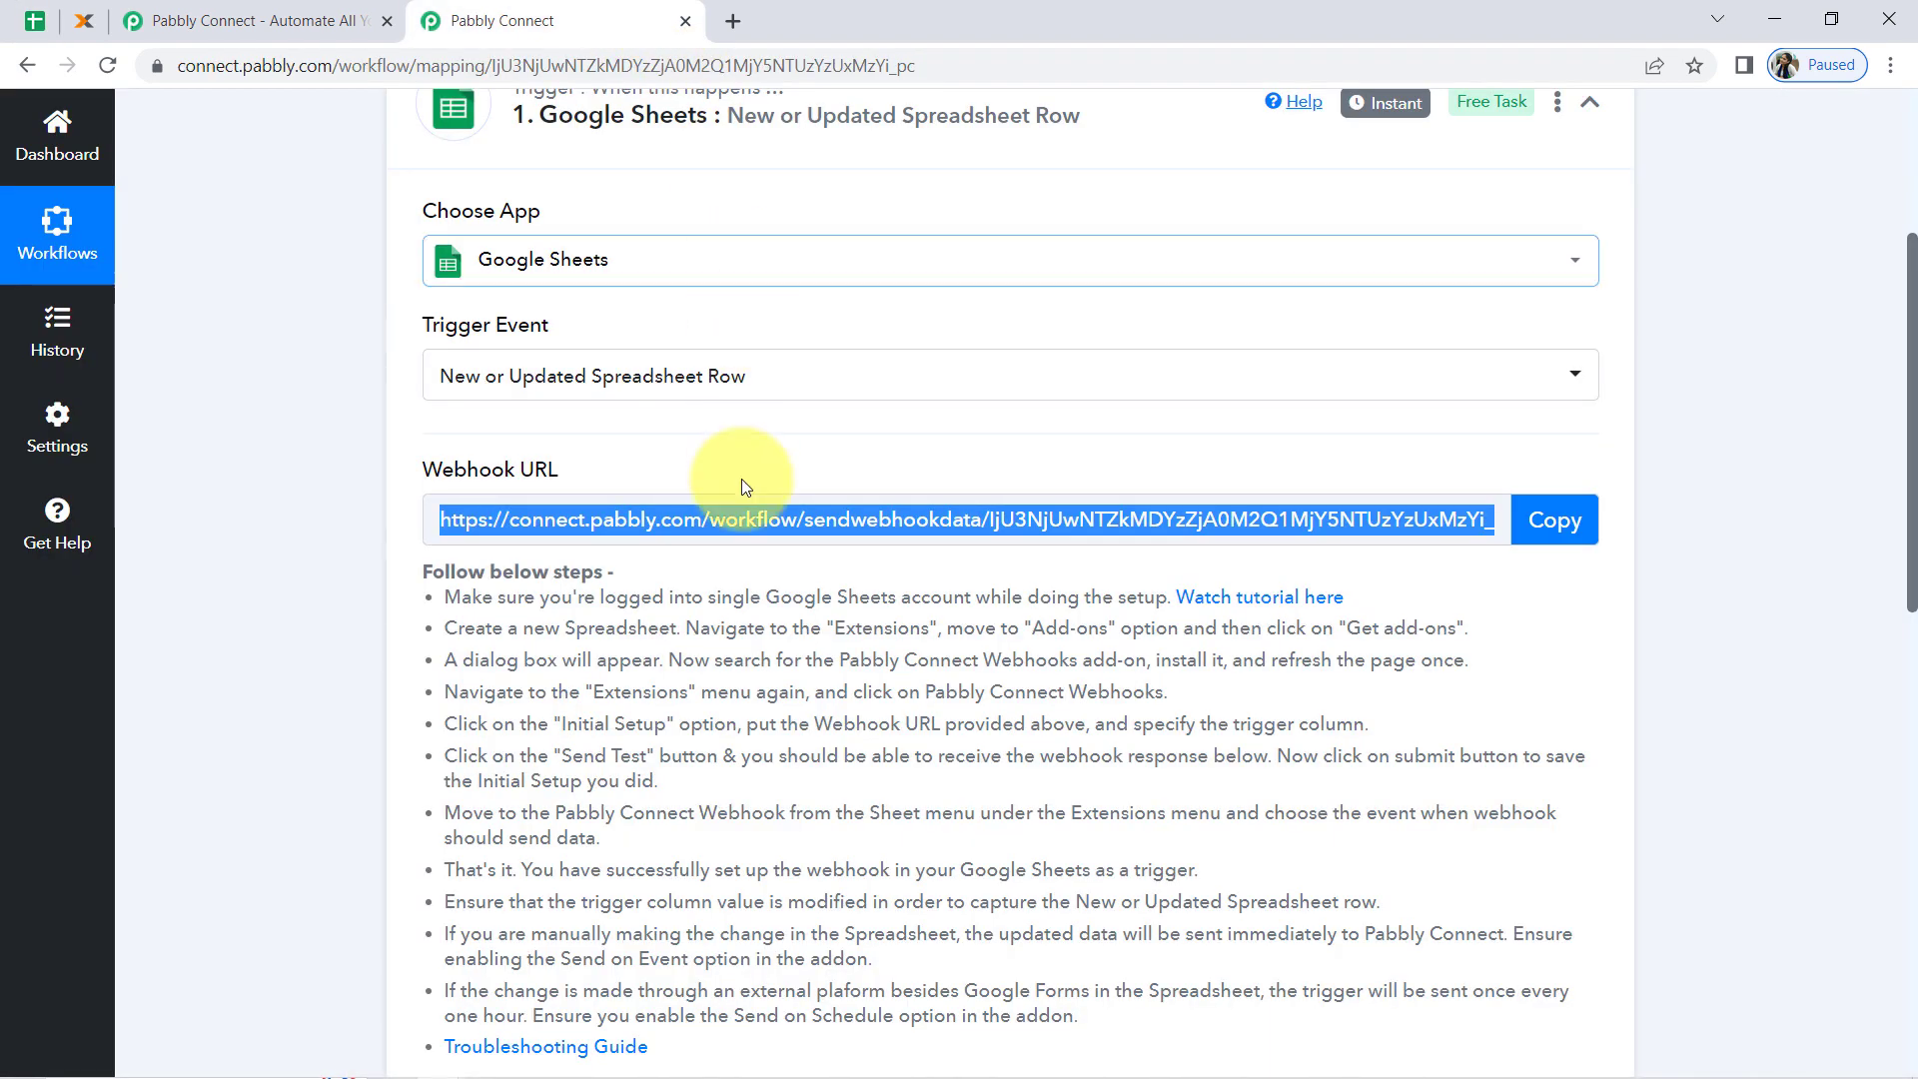
left_click(36, 20)
left_click_drag(794, 331, 235, 609)
left_click_drag(220, 494, 1321, 417)
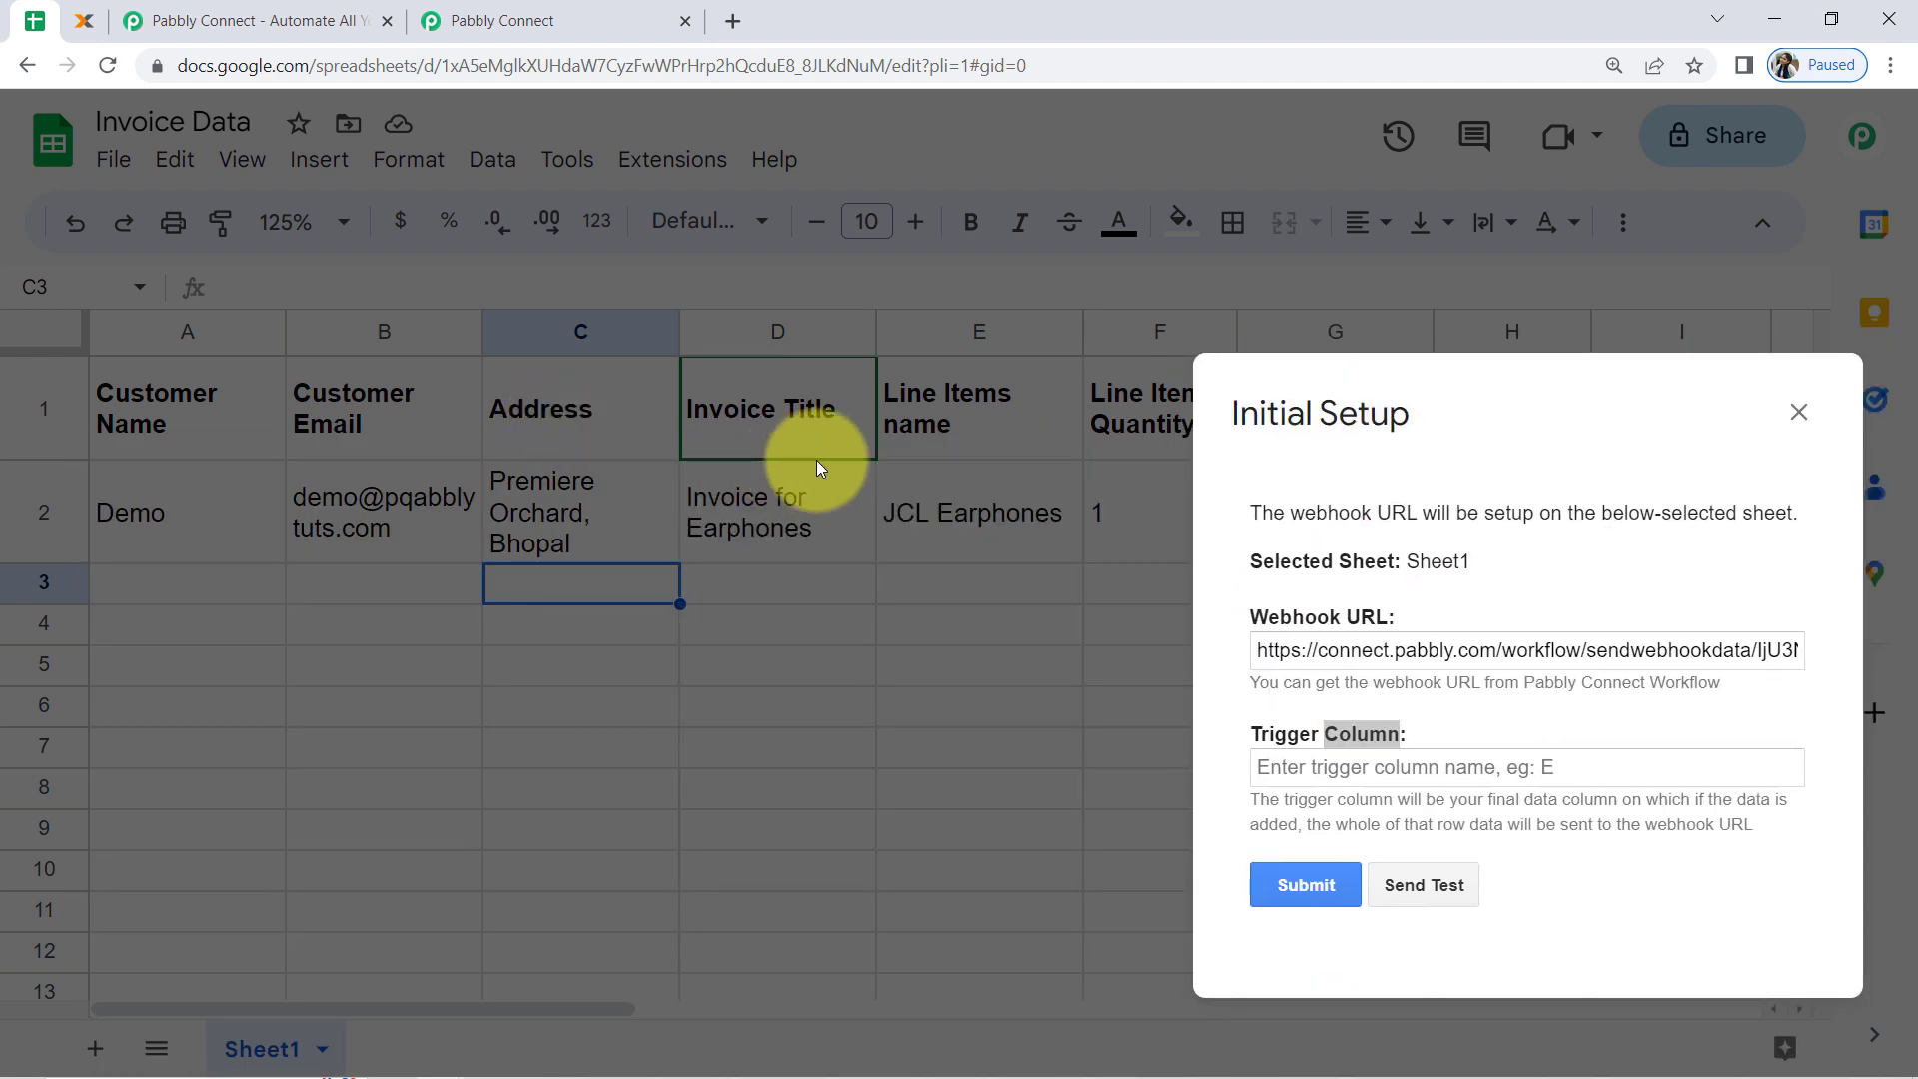
left_click(1797, 411)
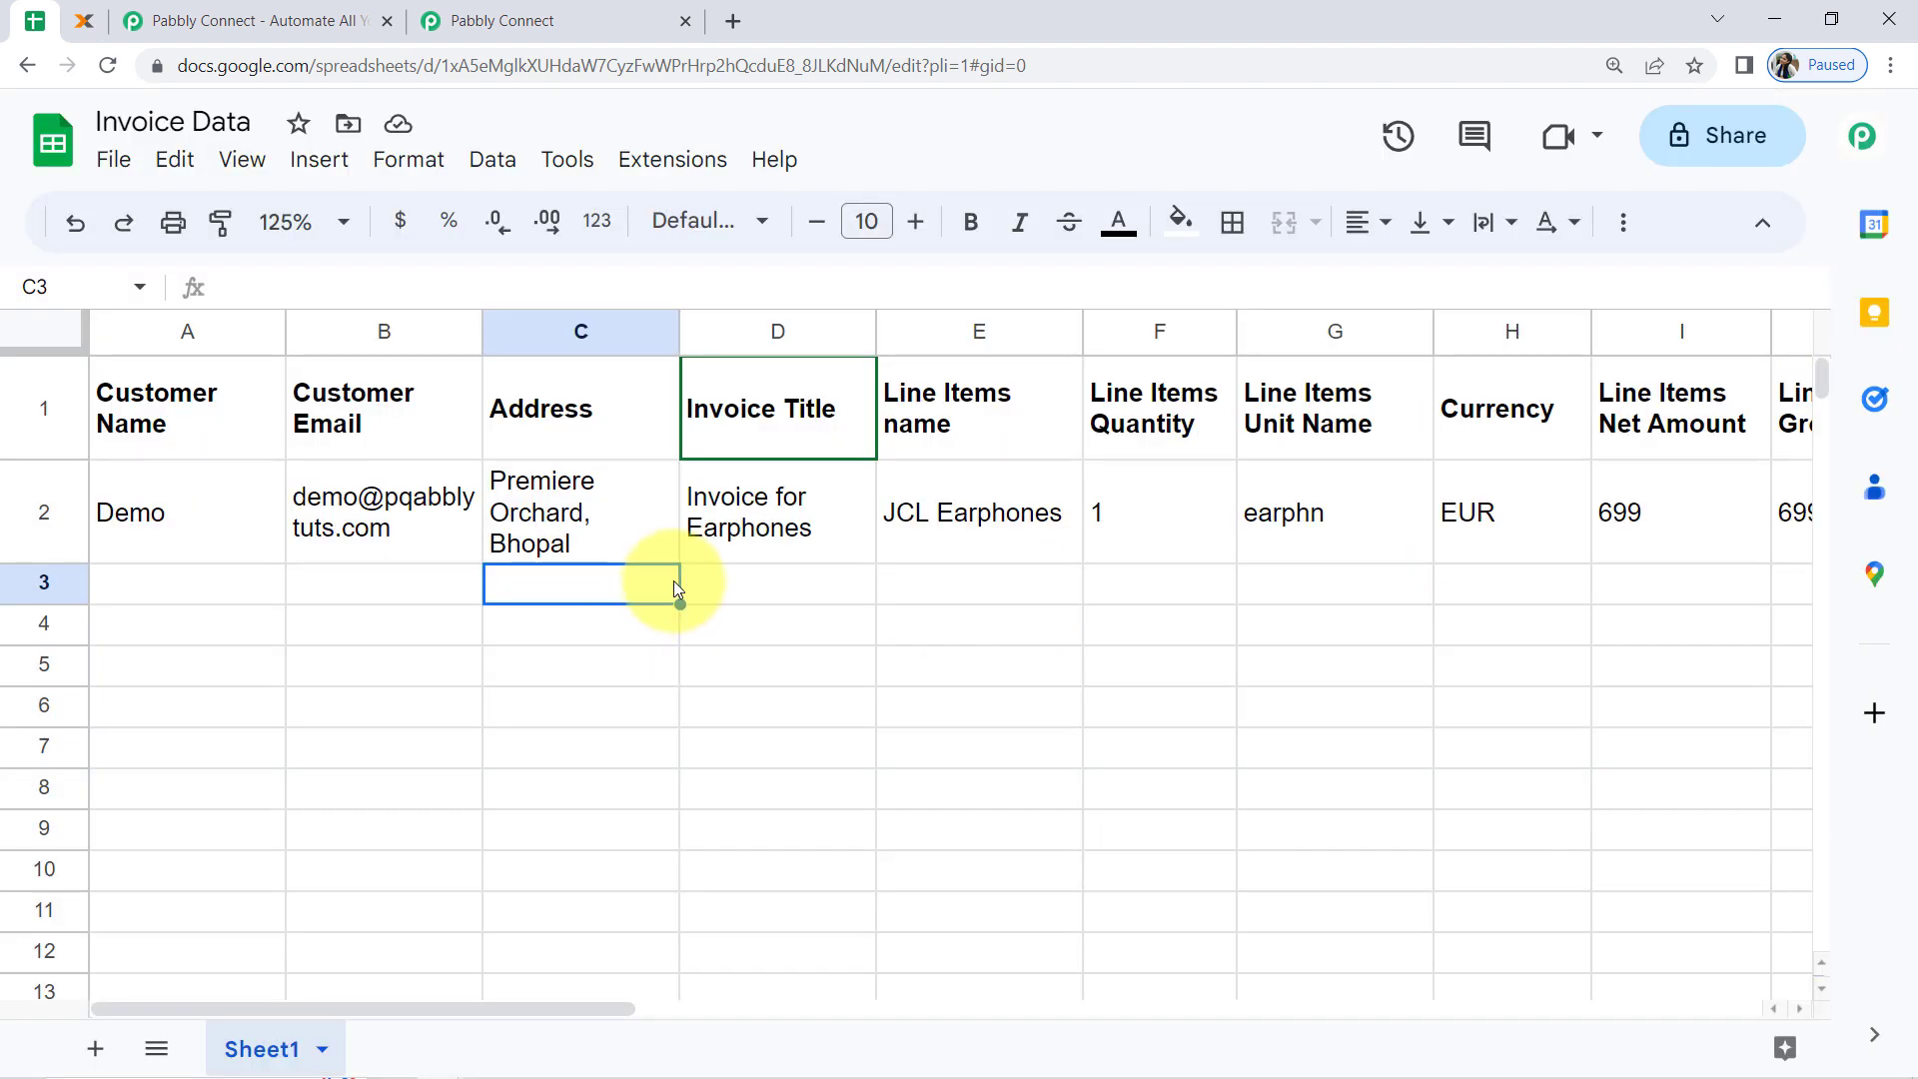
Examine the invoice sheet's columns and rows to identify the final data column for the webhook trigger.
key("Right")
key("Right")
key("Right")
key("Right")
key("Right")
key("Right")
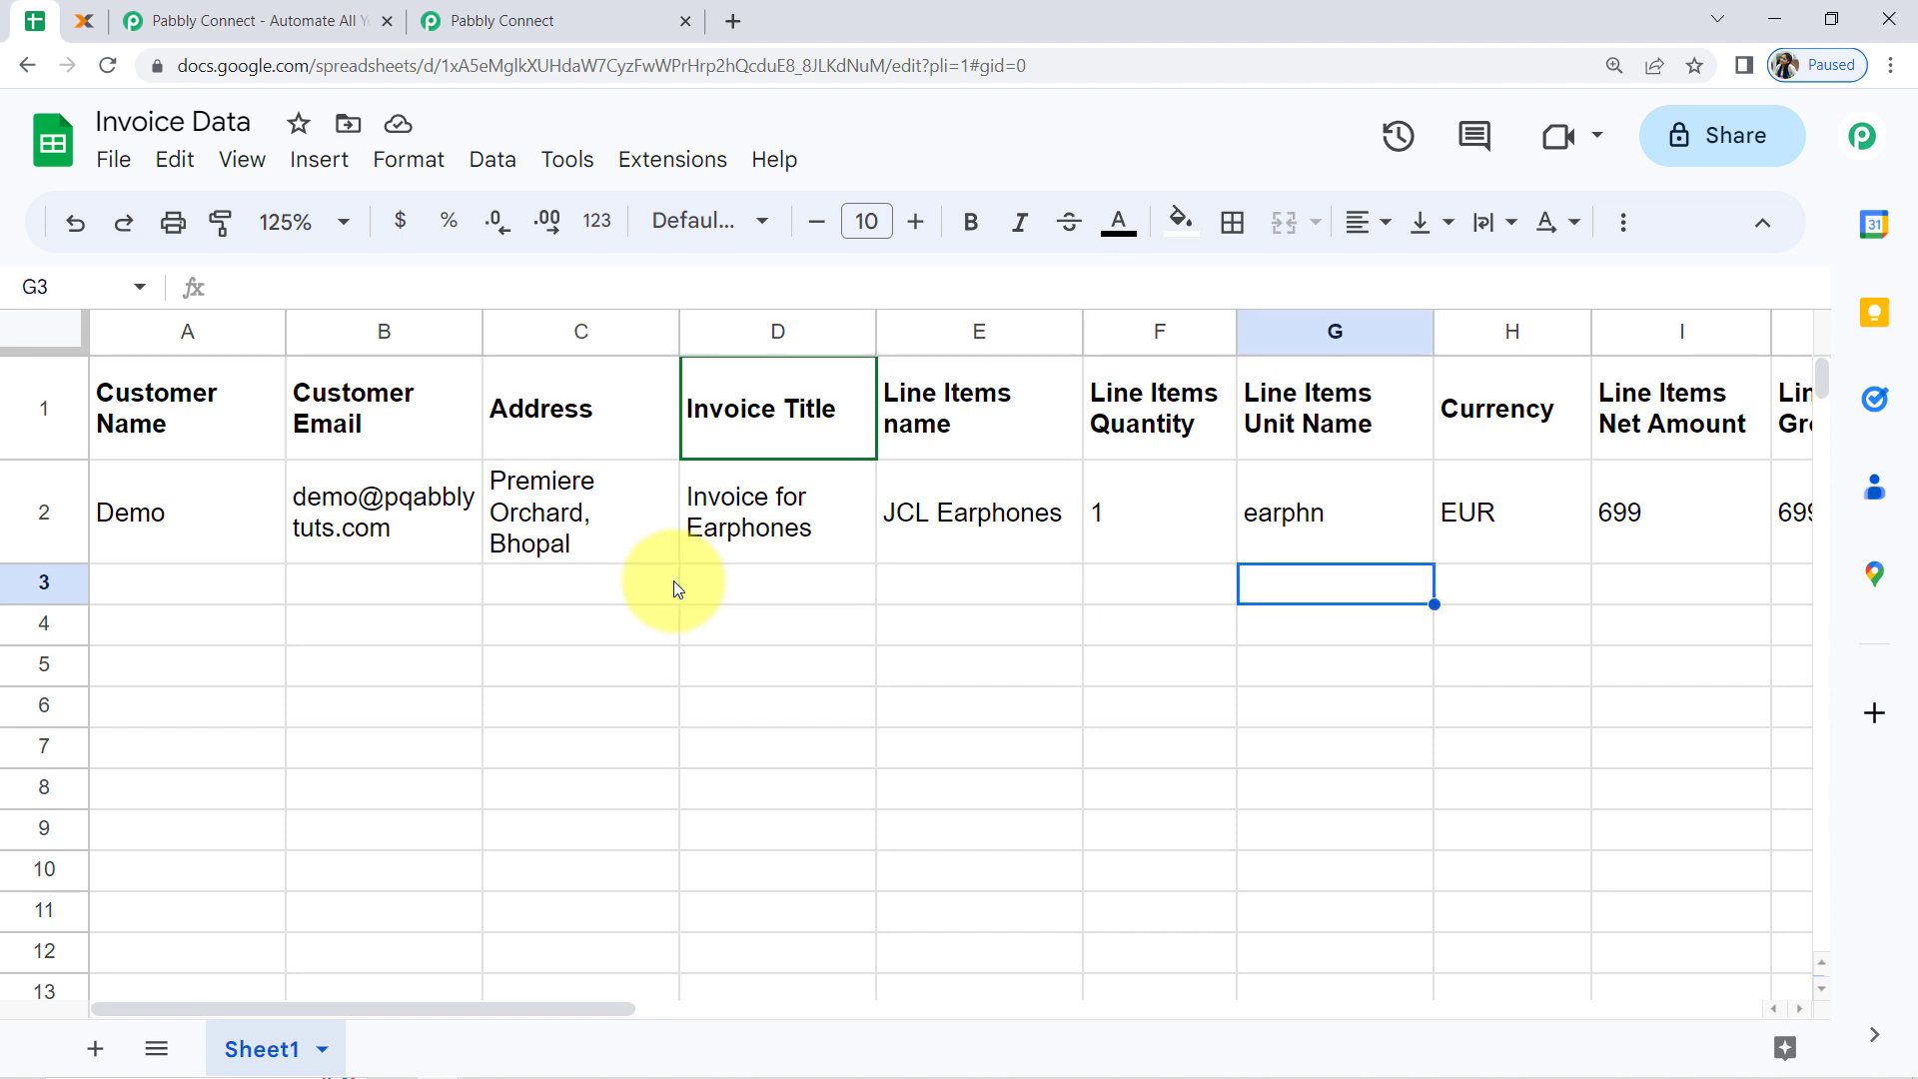
key("Right")
key("Right")
key("Right")
key("Right")
key("Right")
key("Right")
key("Right")
key("Right")
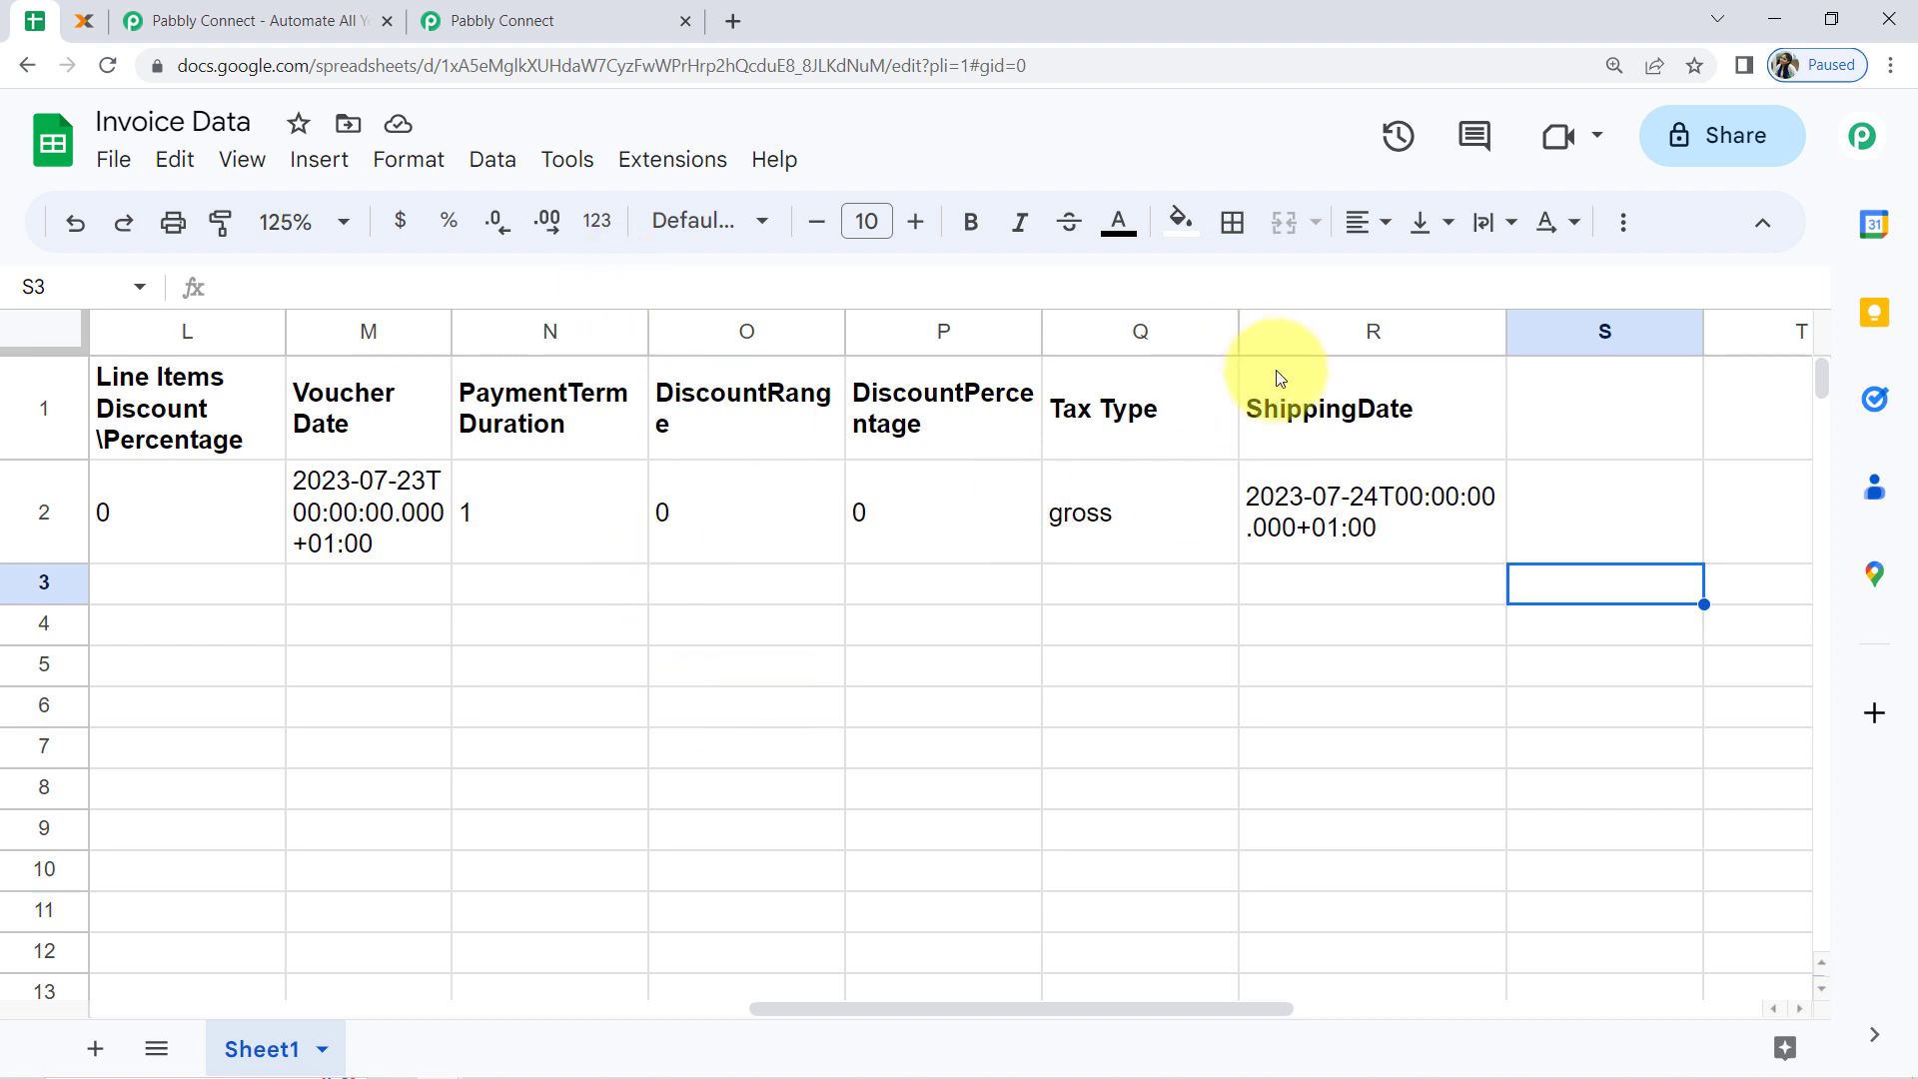
left_click(1326, 342)
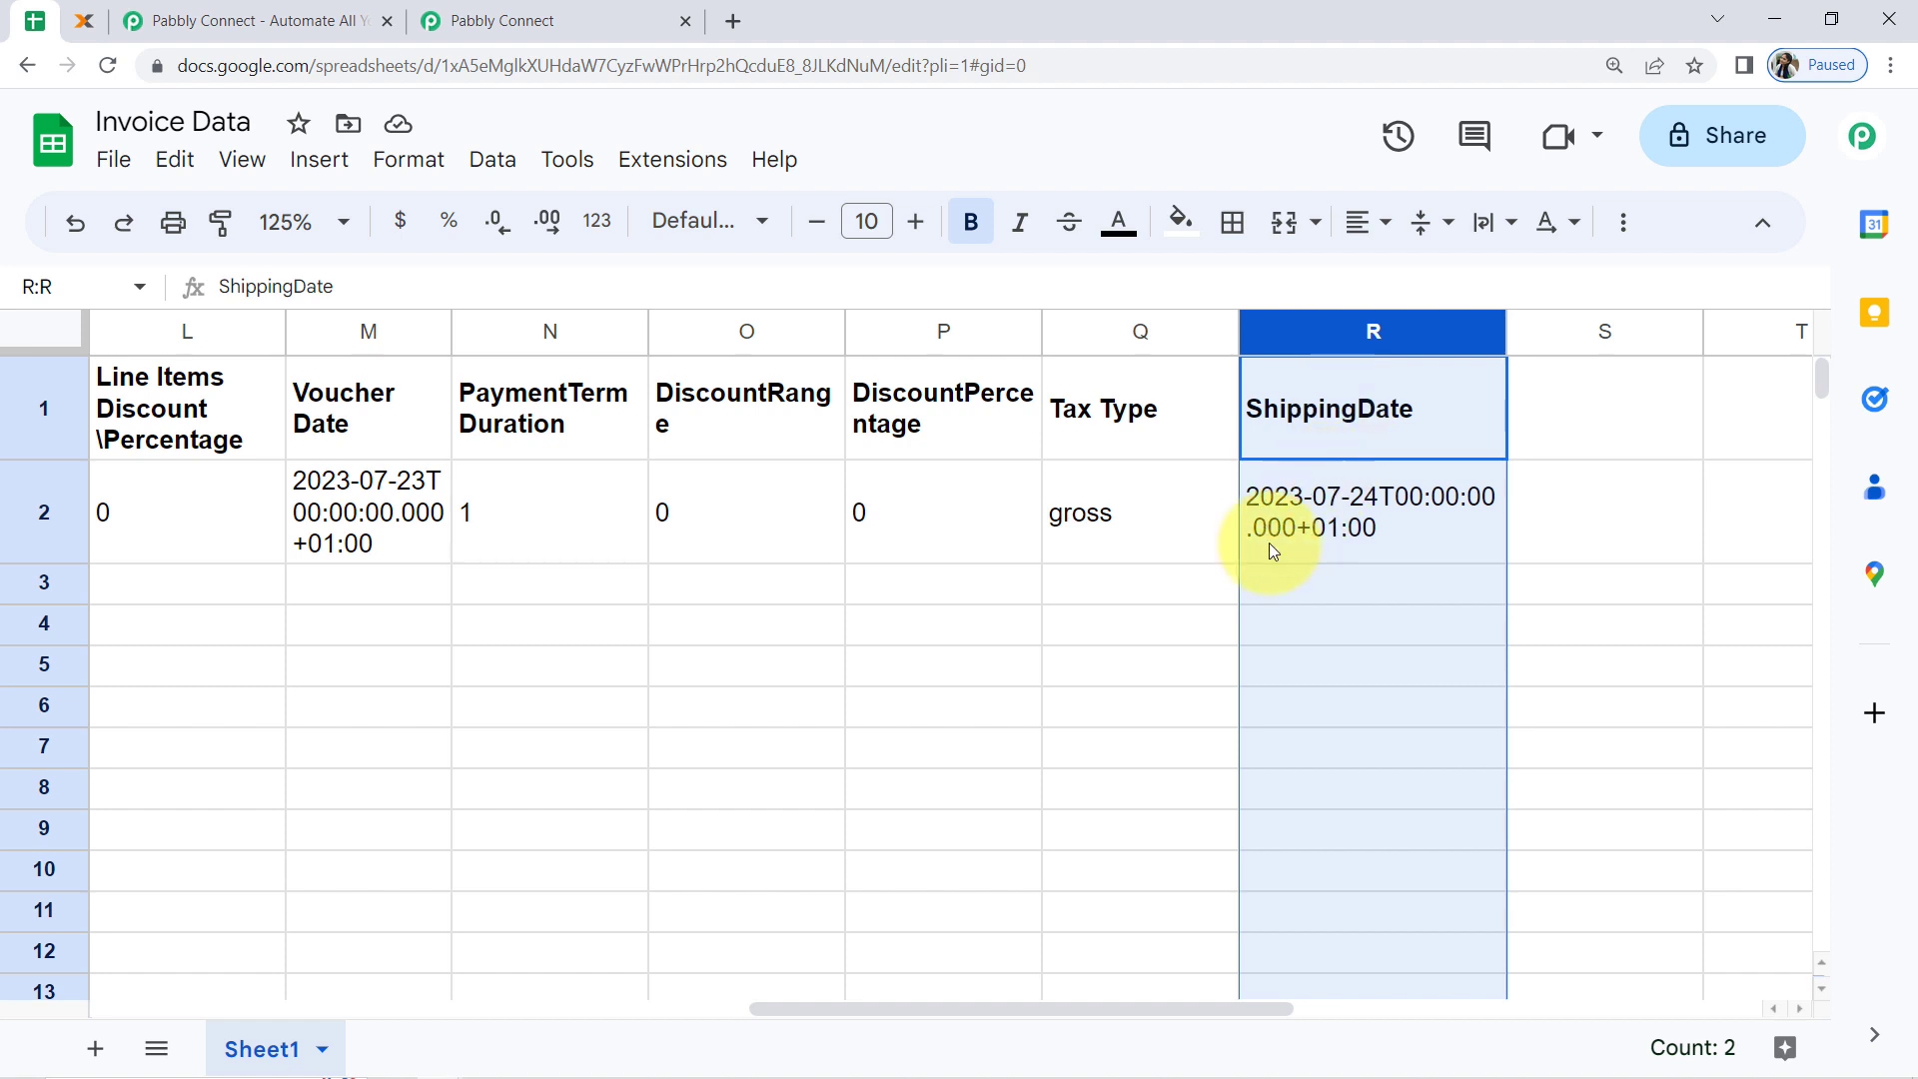
left_click(1142, 600)
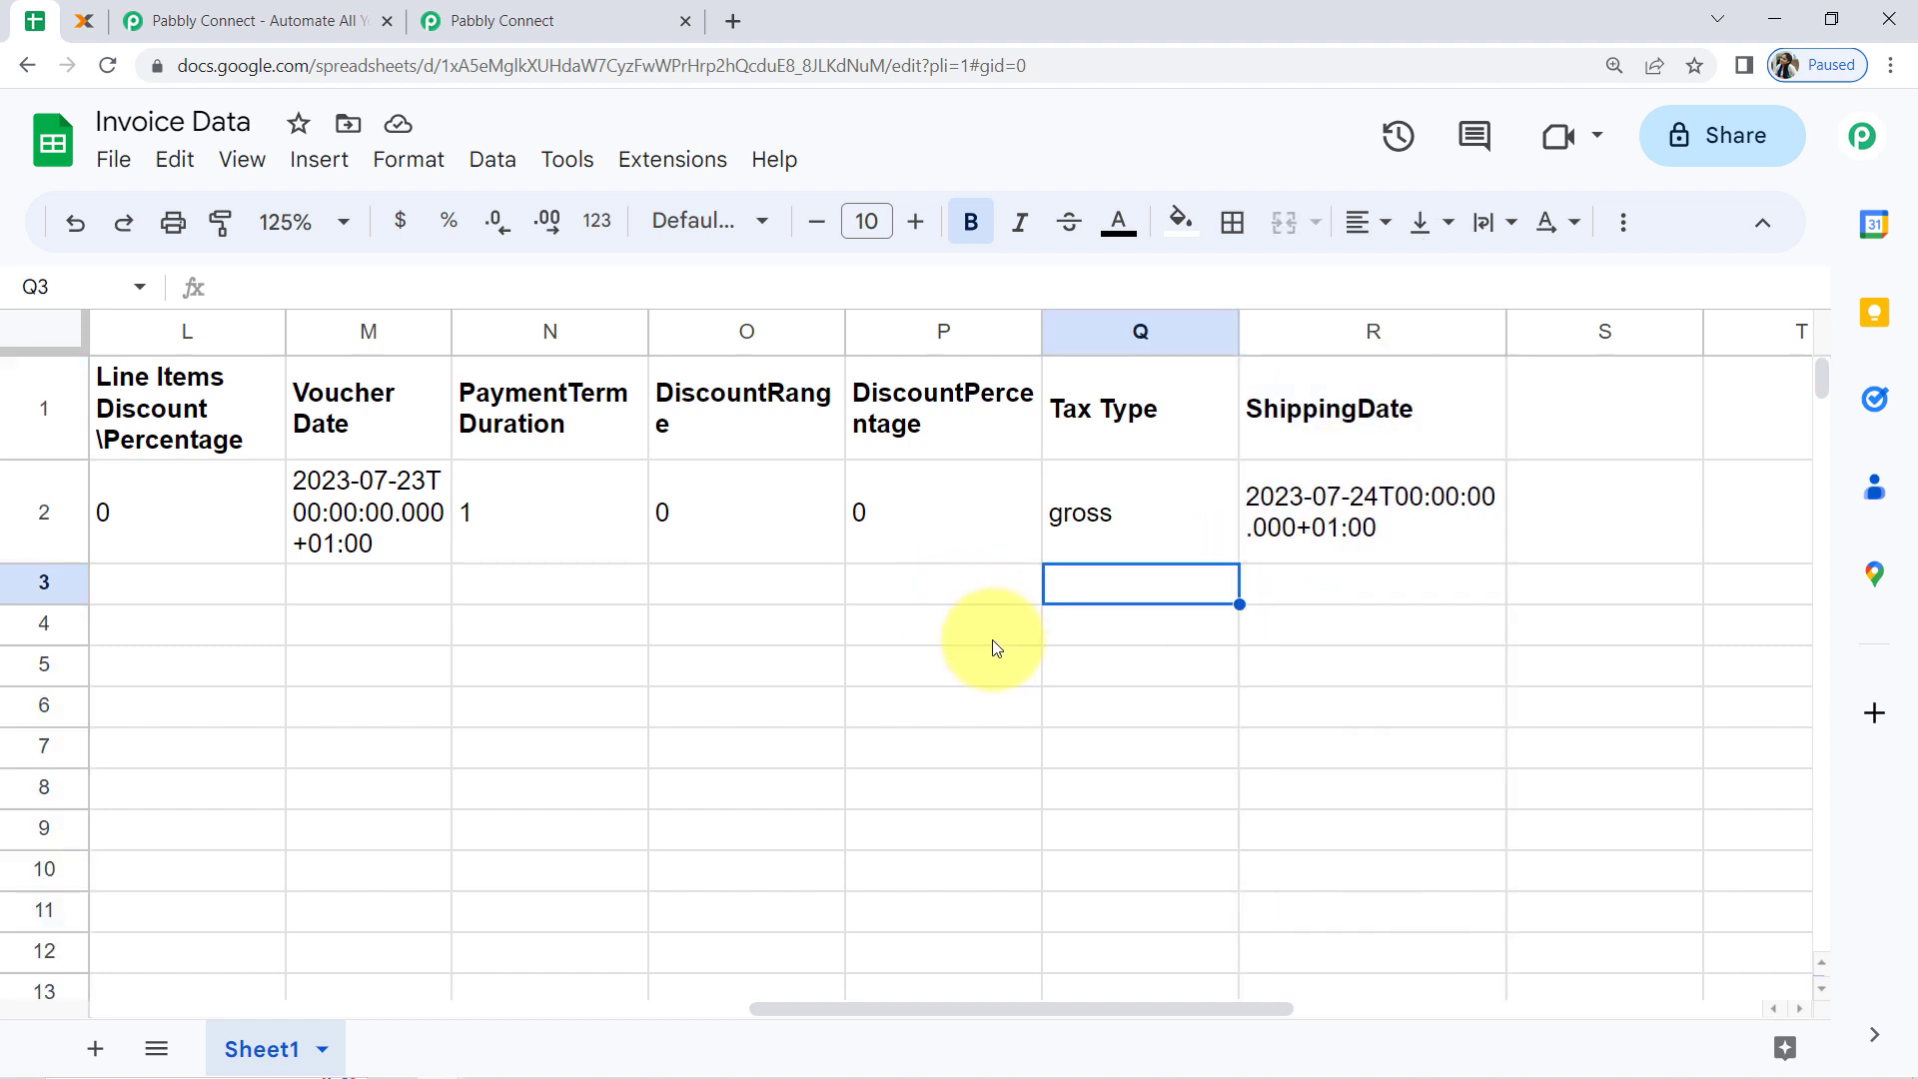
left_click(40, 511)
left_click(48, 590)
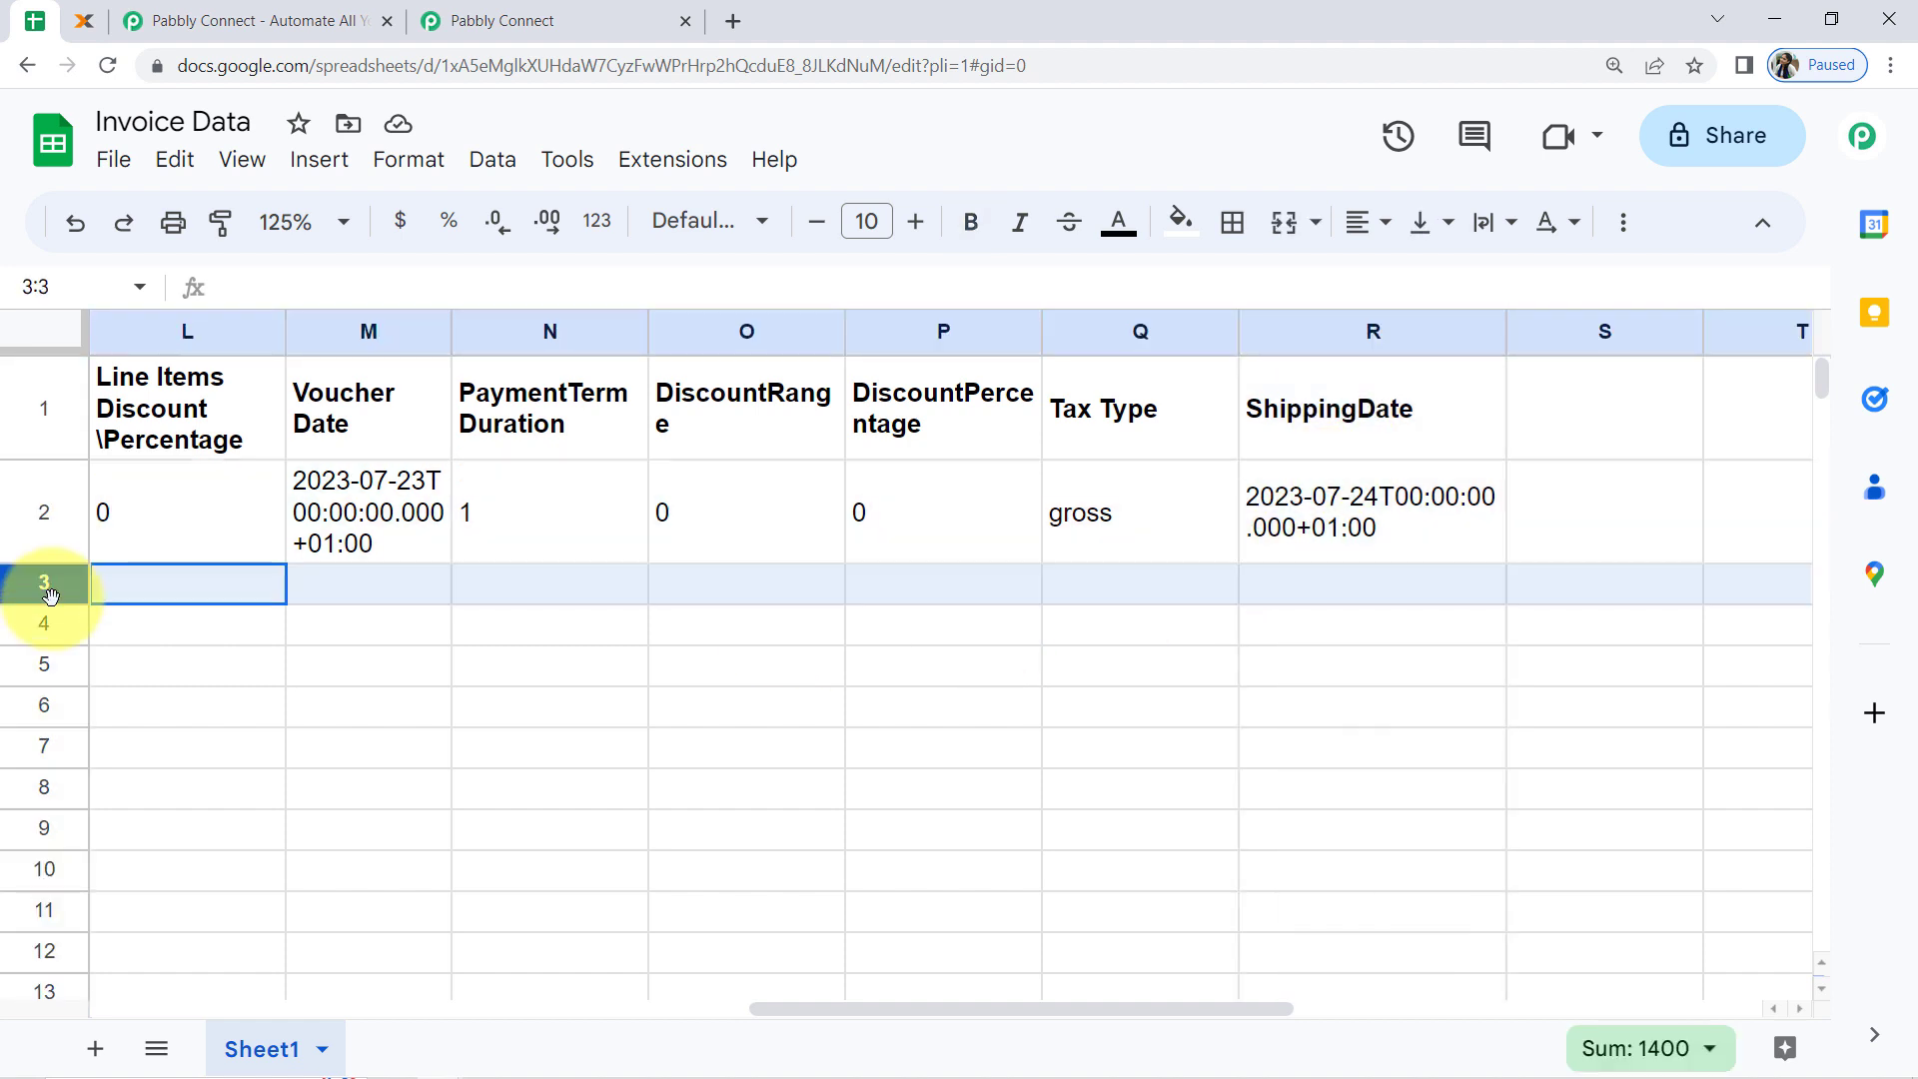
left_click(47, 629)
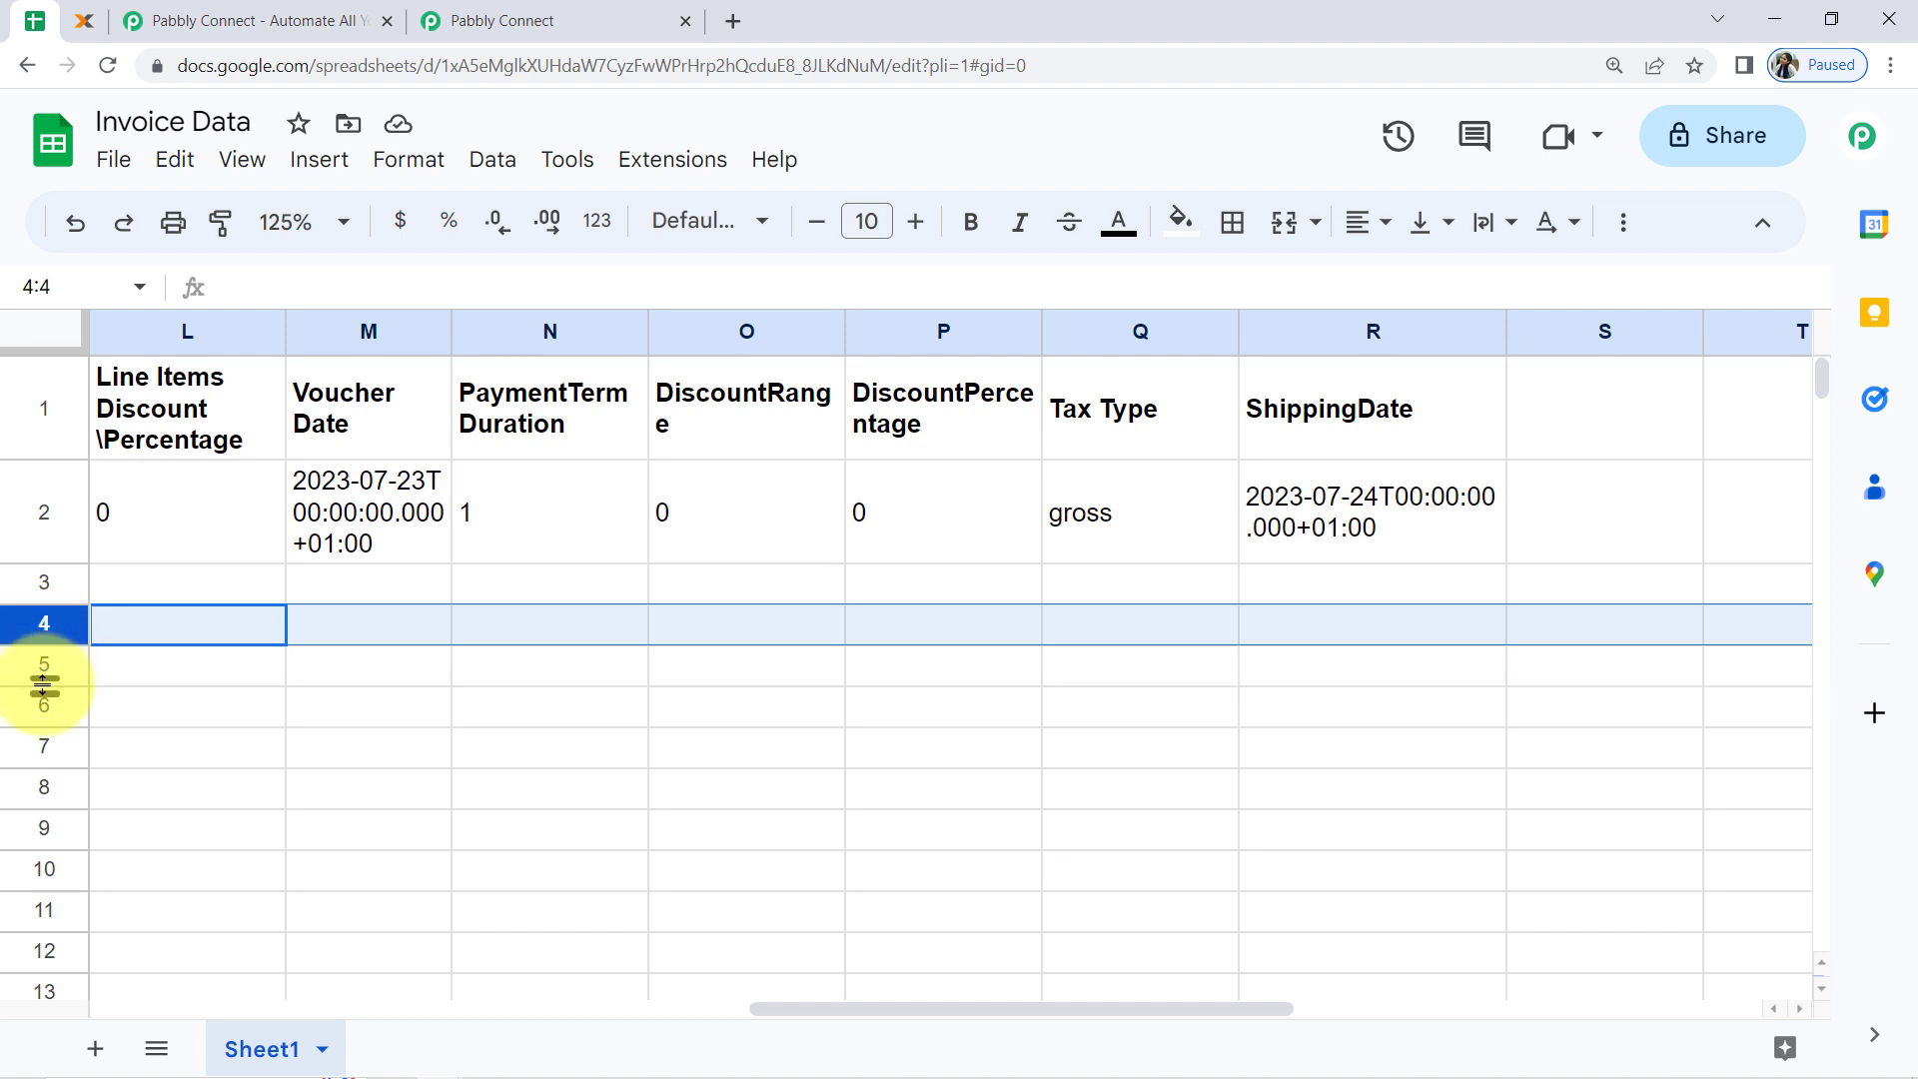
left_click(209, 745)
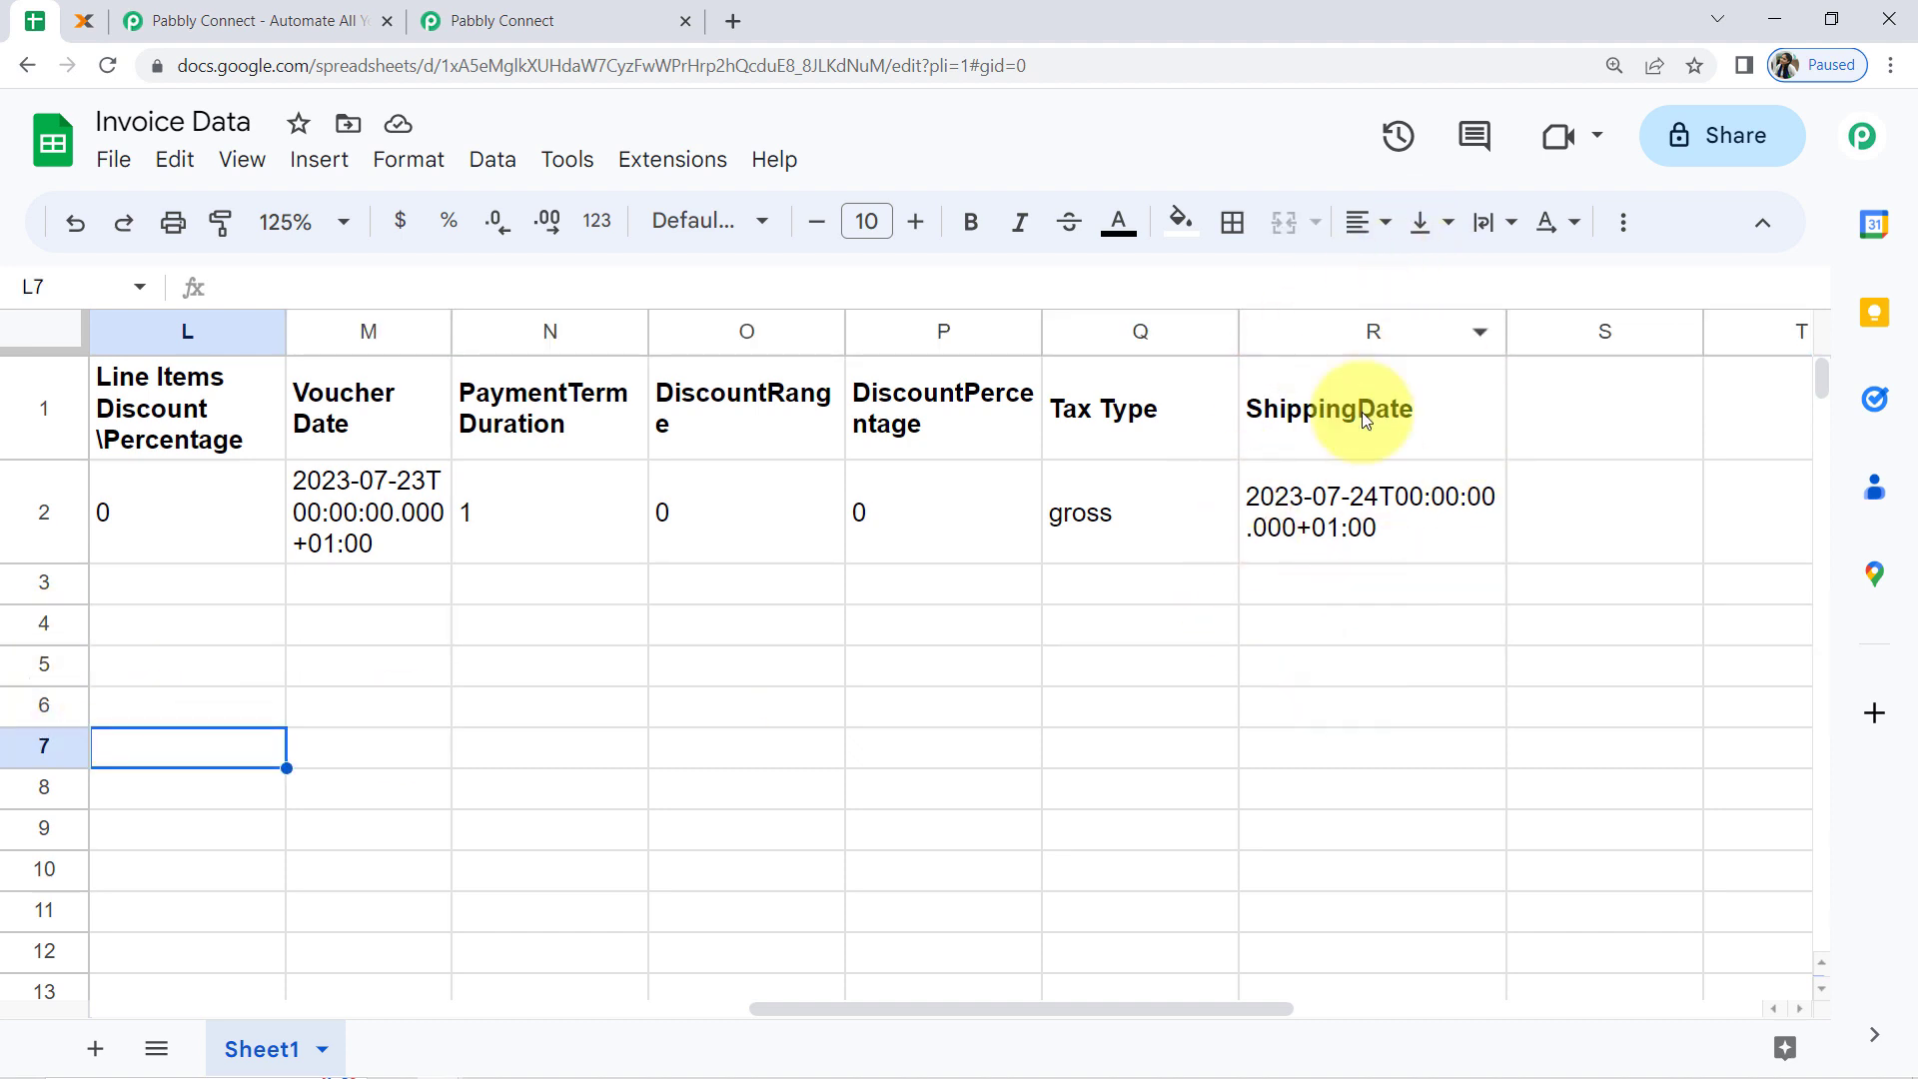
Open the Initial Setup of Pabbly Connect Webhooks and paste the copied workflow address as its webhook URL.
left_click(674, 162)
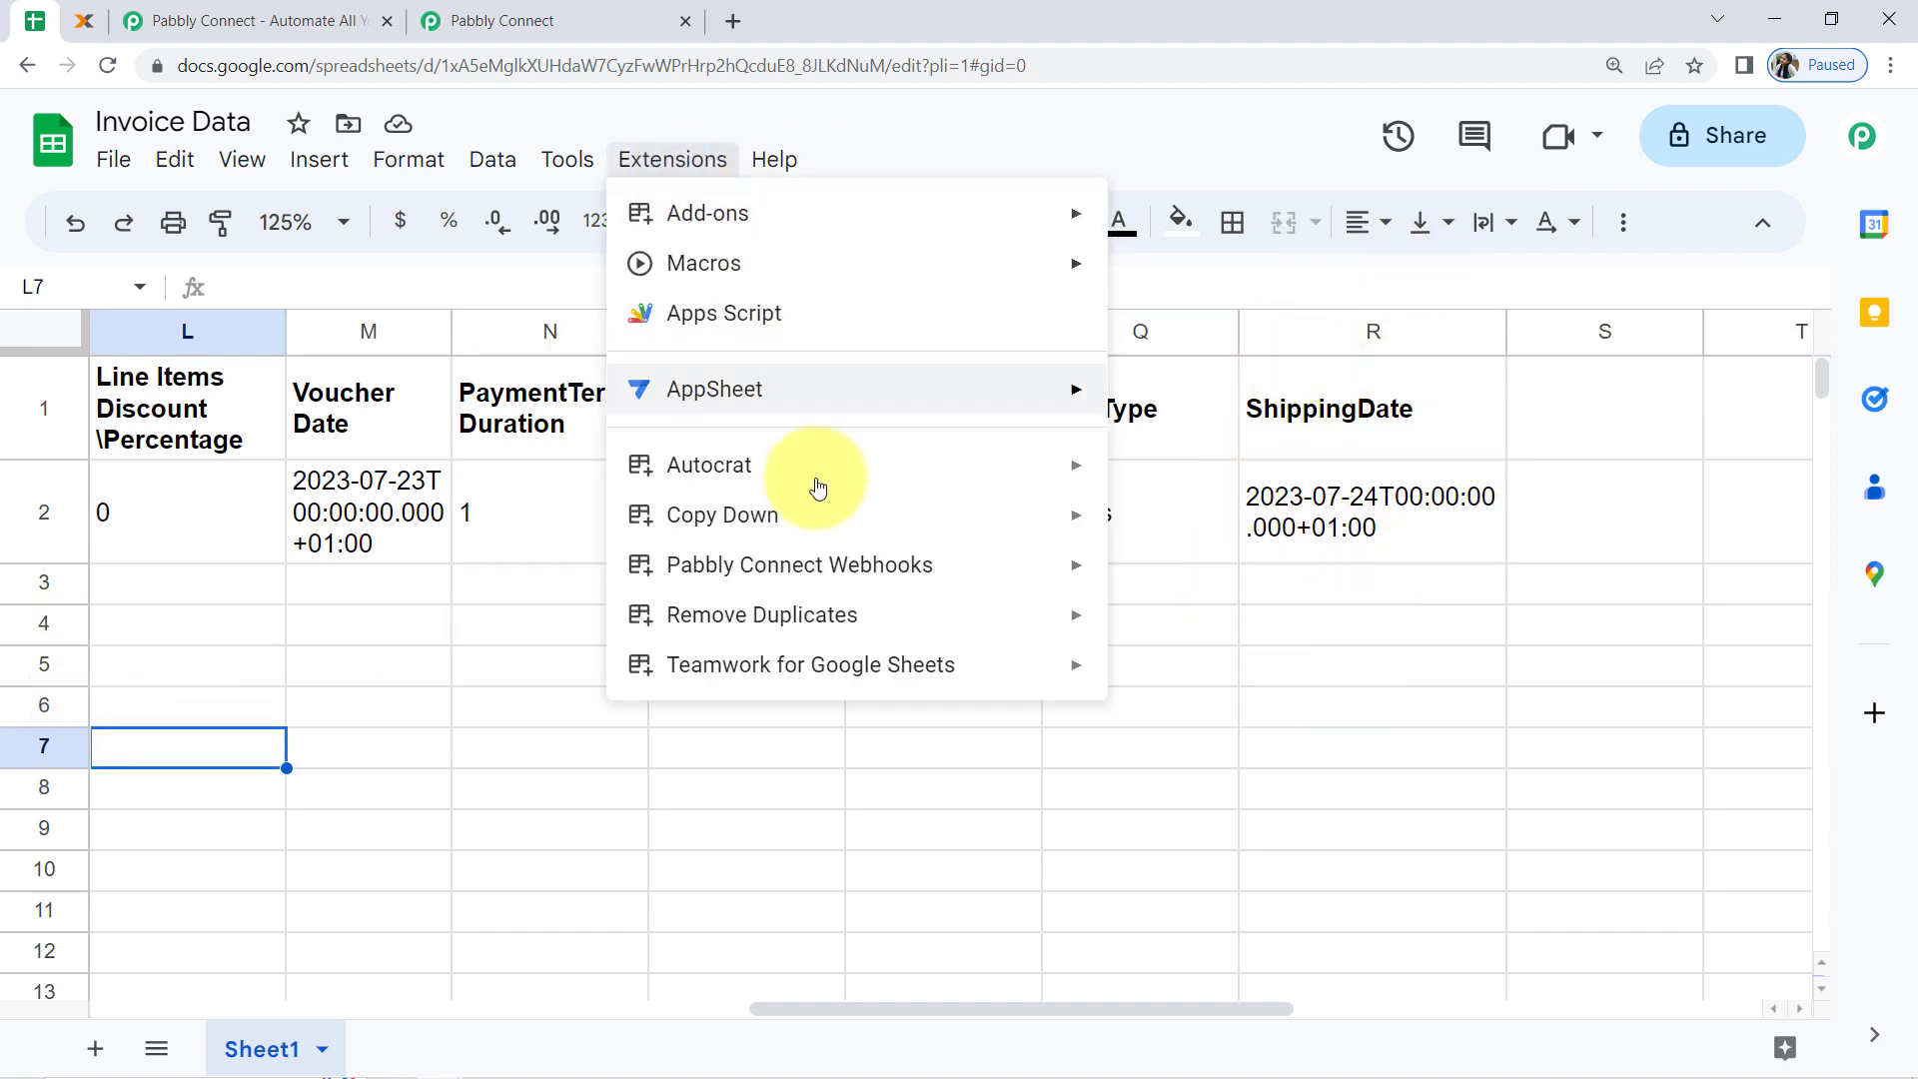
mouse_move(839, 561)
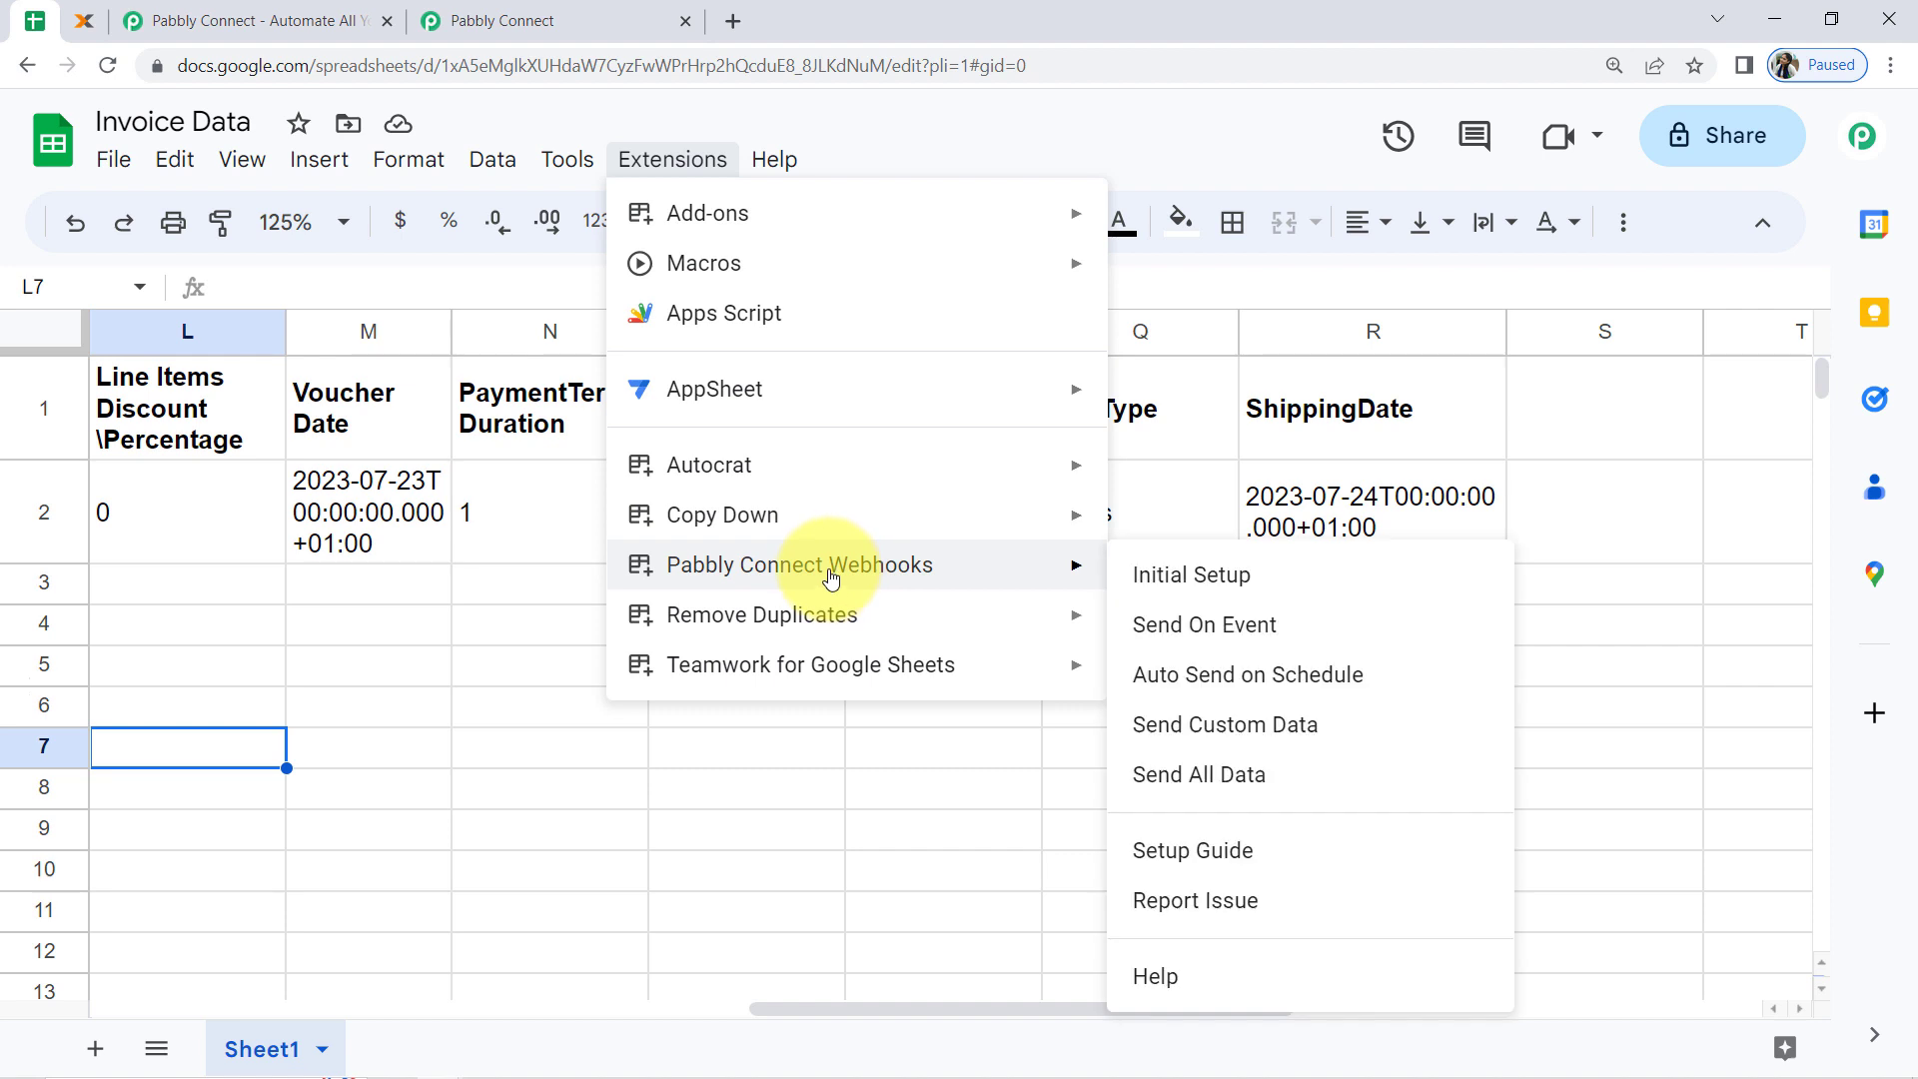
left_click(1249, 590)
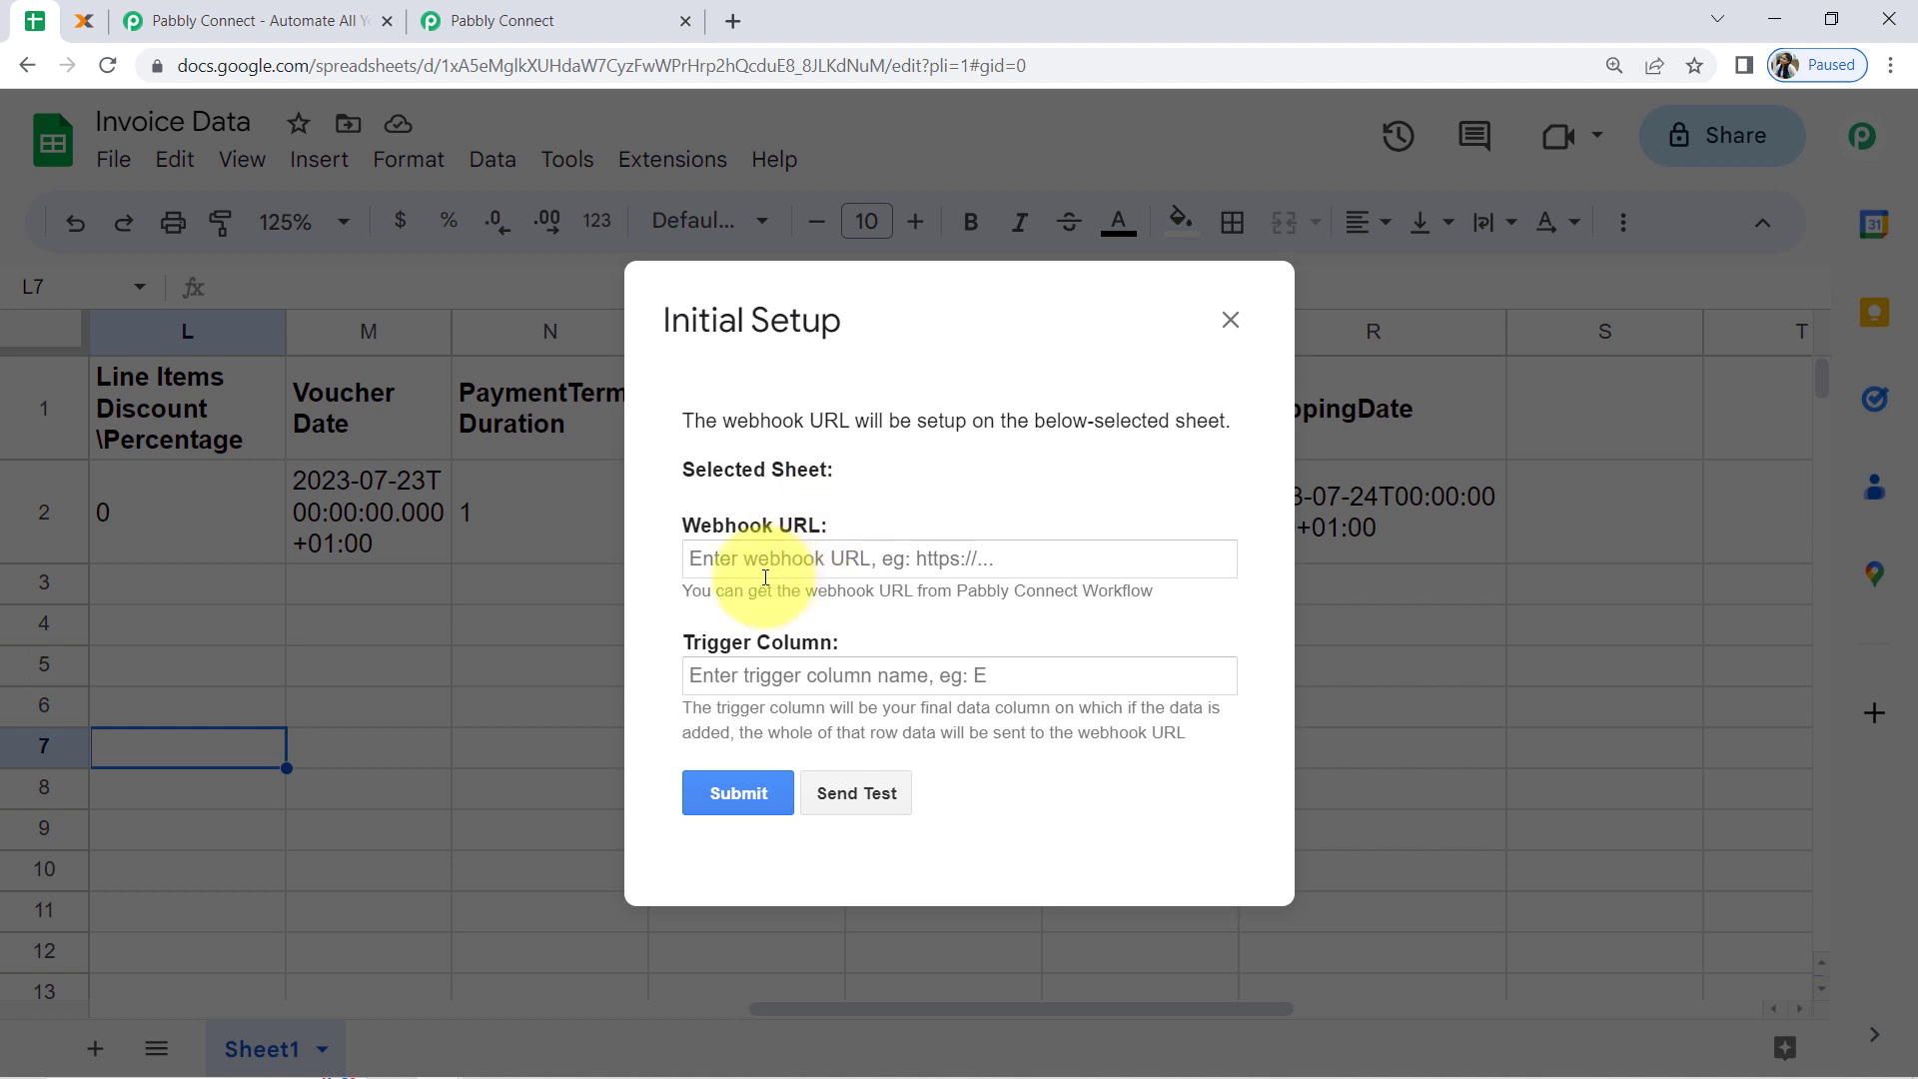
left_click(718, 558)
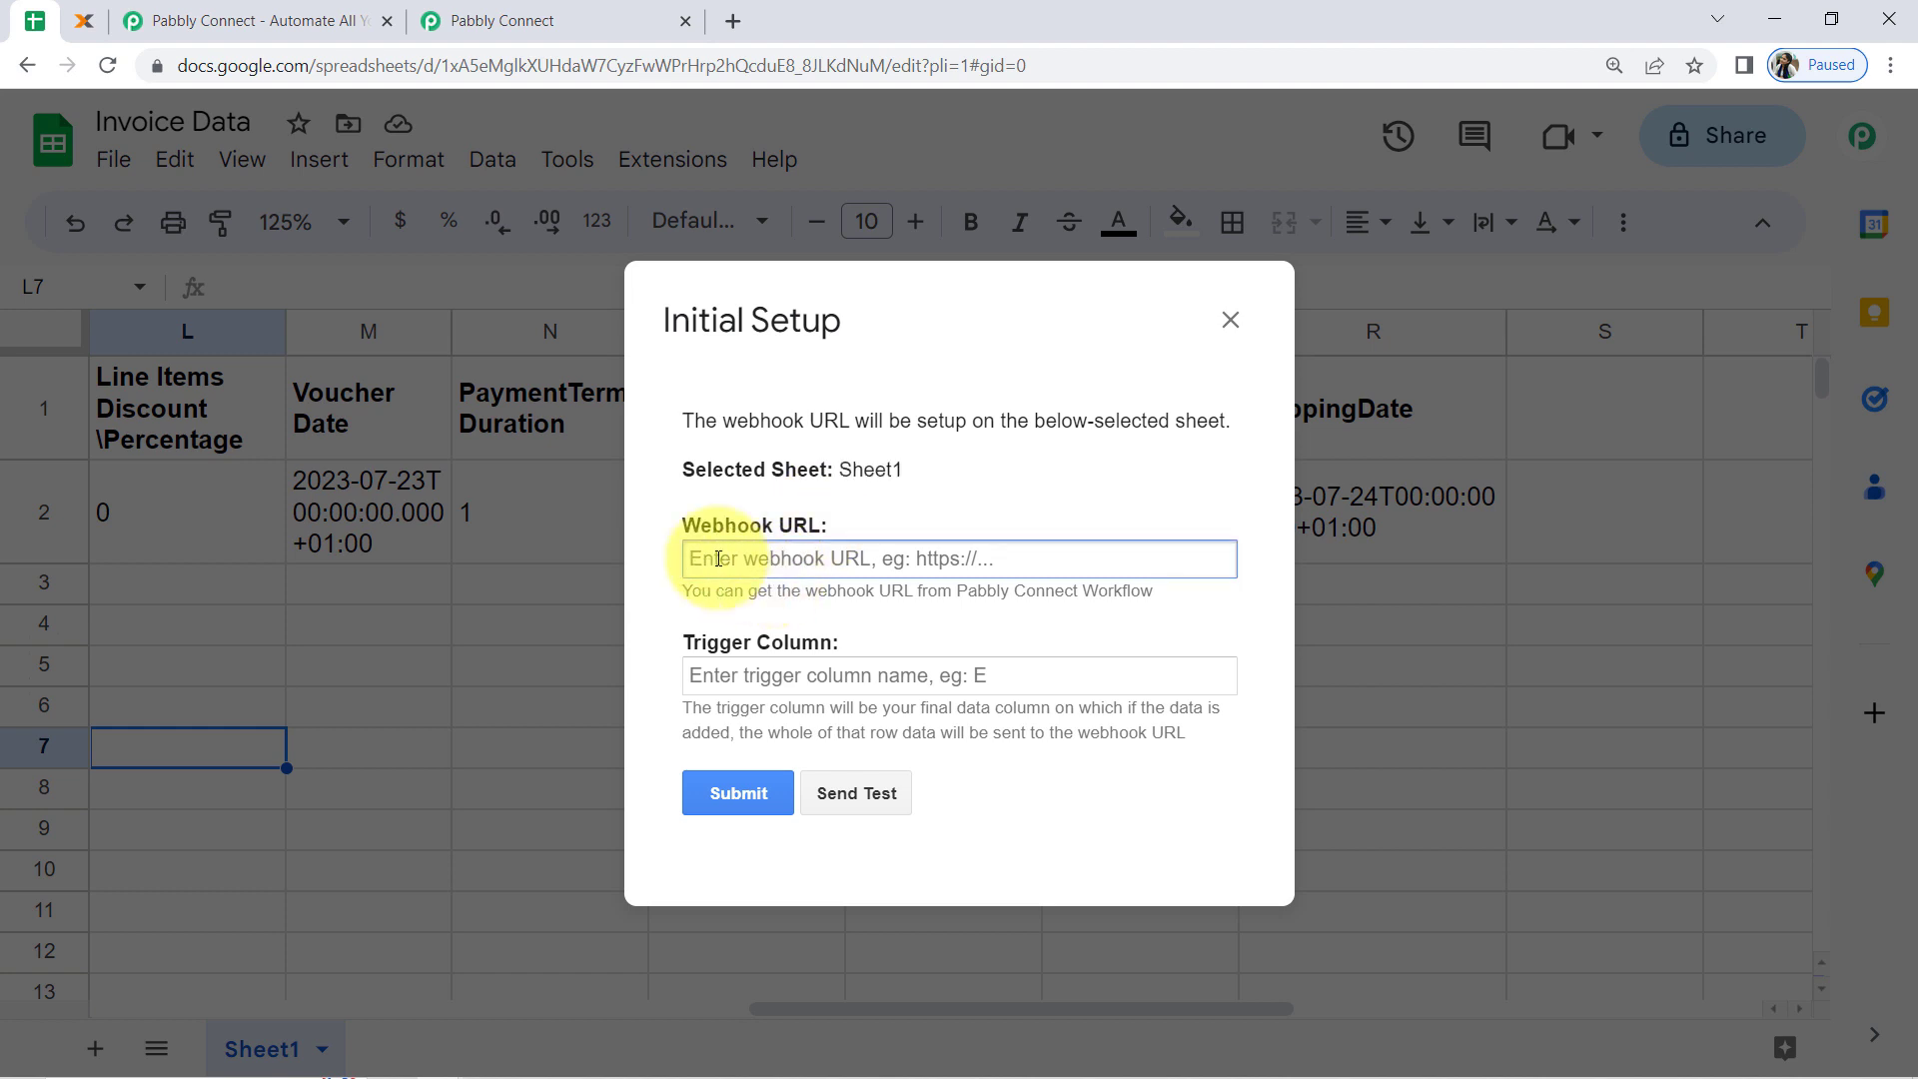
key("ctrl+v")
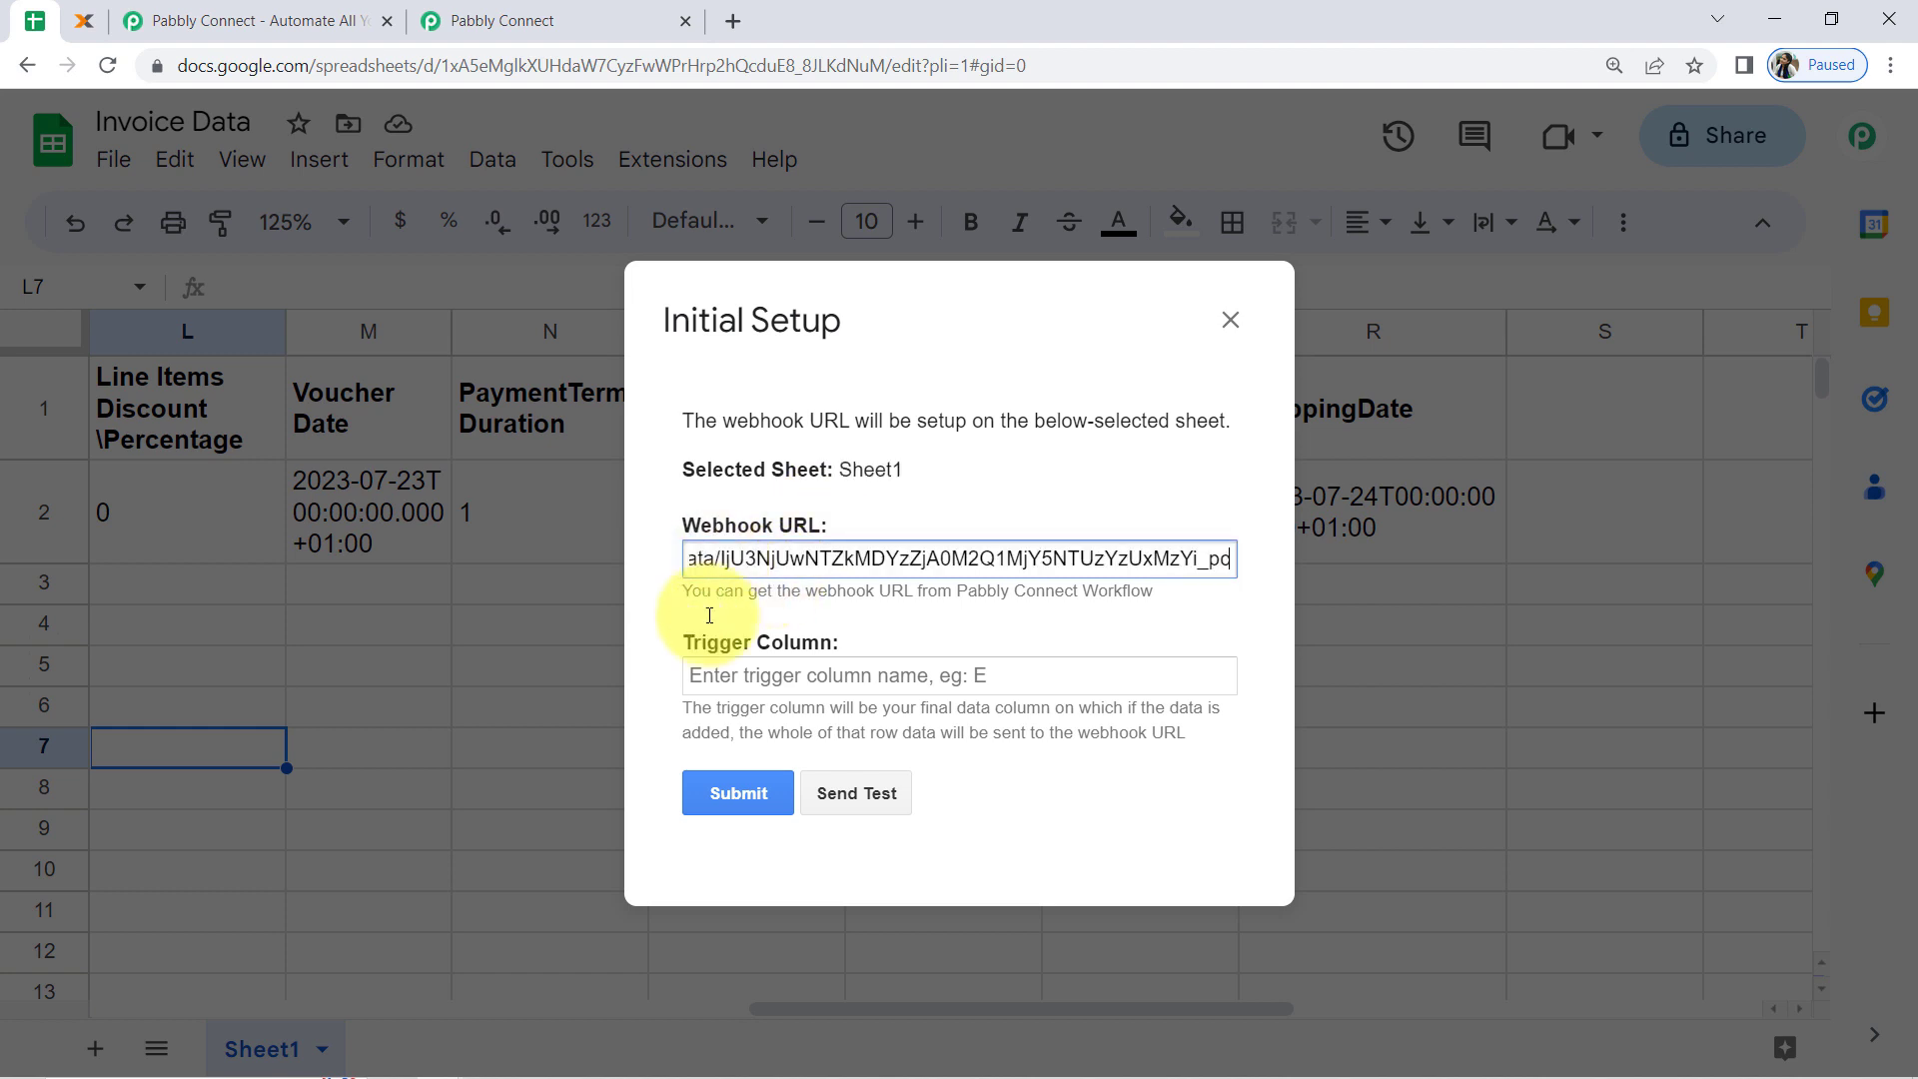
Set the trigger column to R and send test data from Sheet1 to the webhook.
left_click(702, 671)
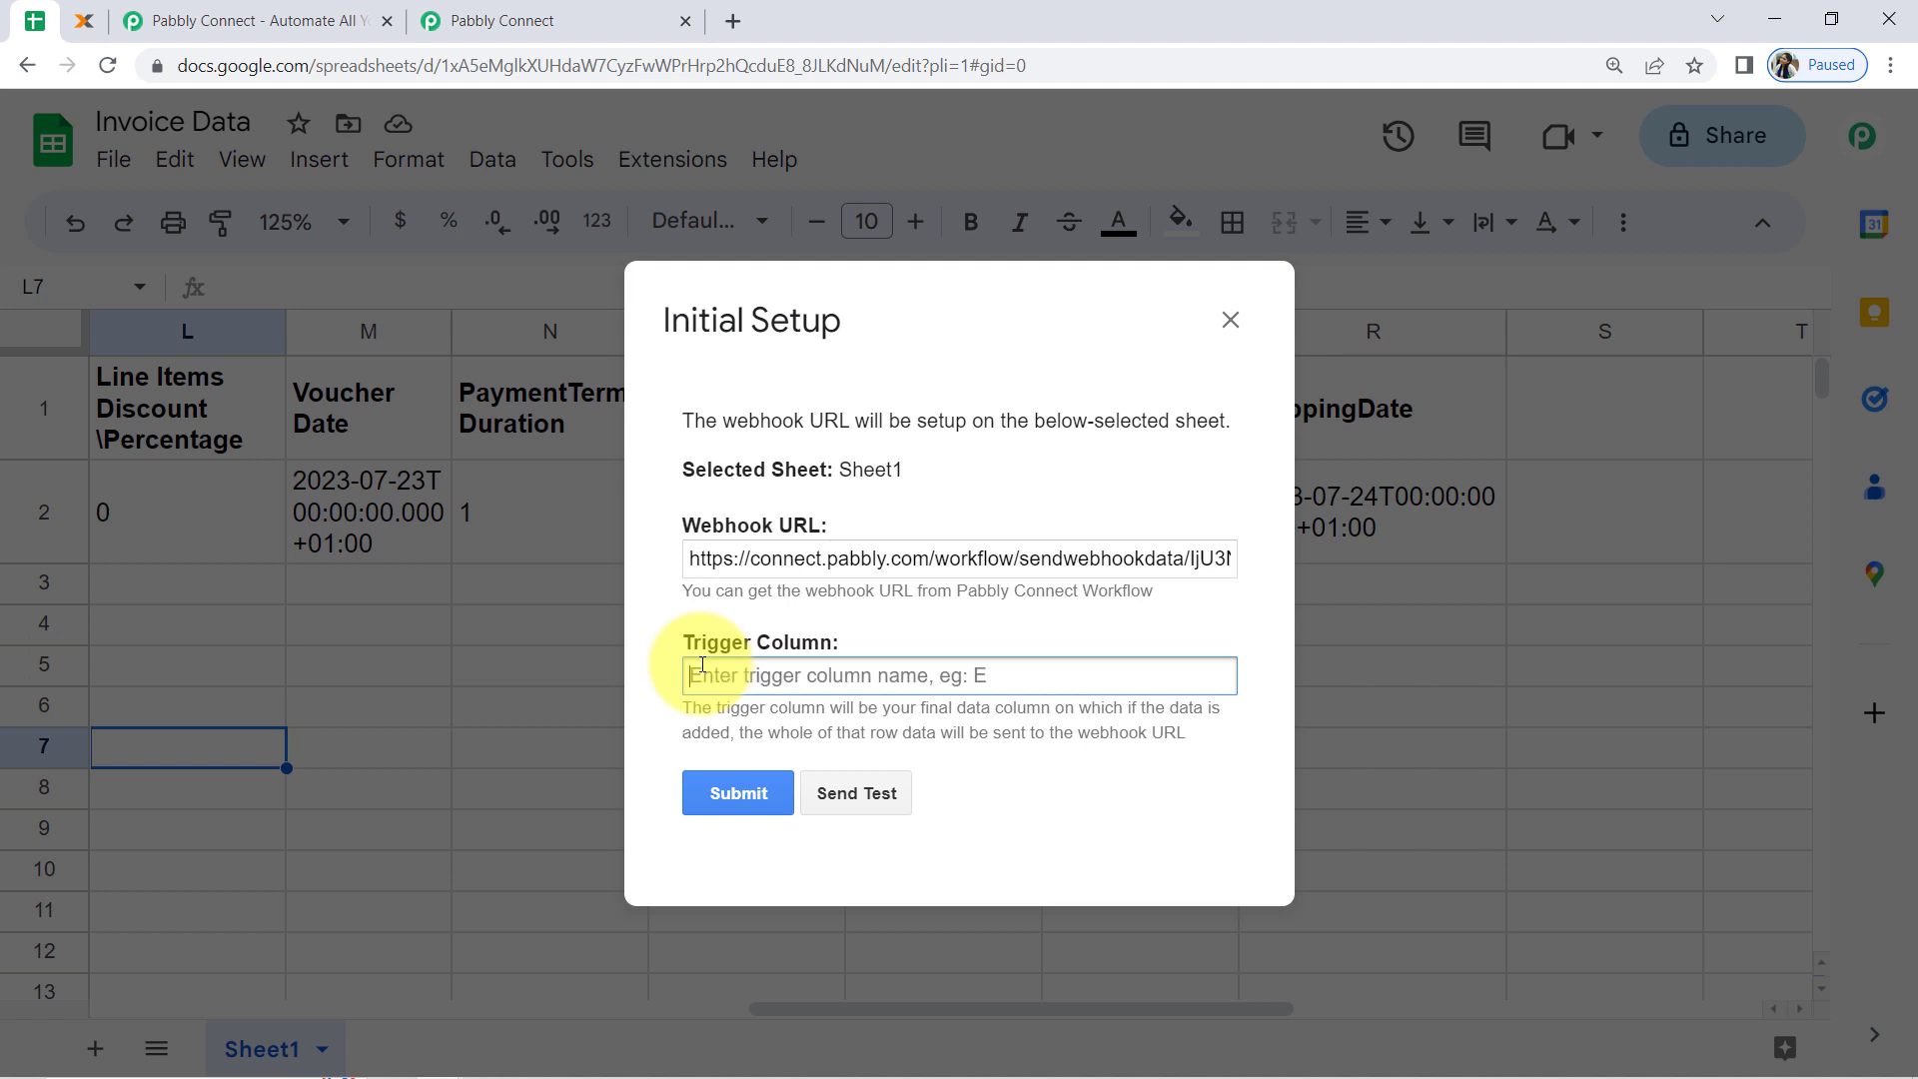
type("R")
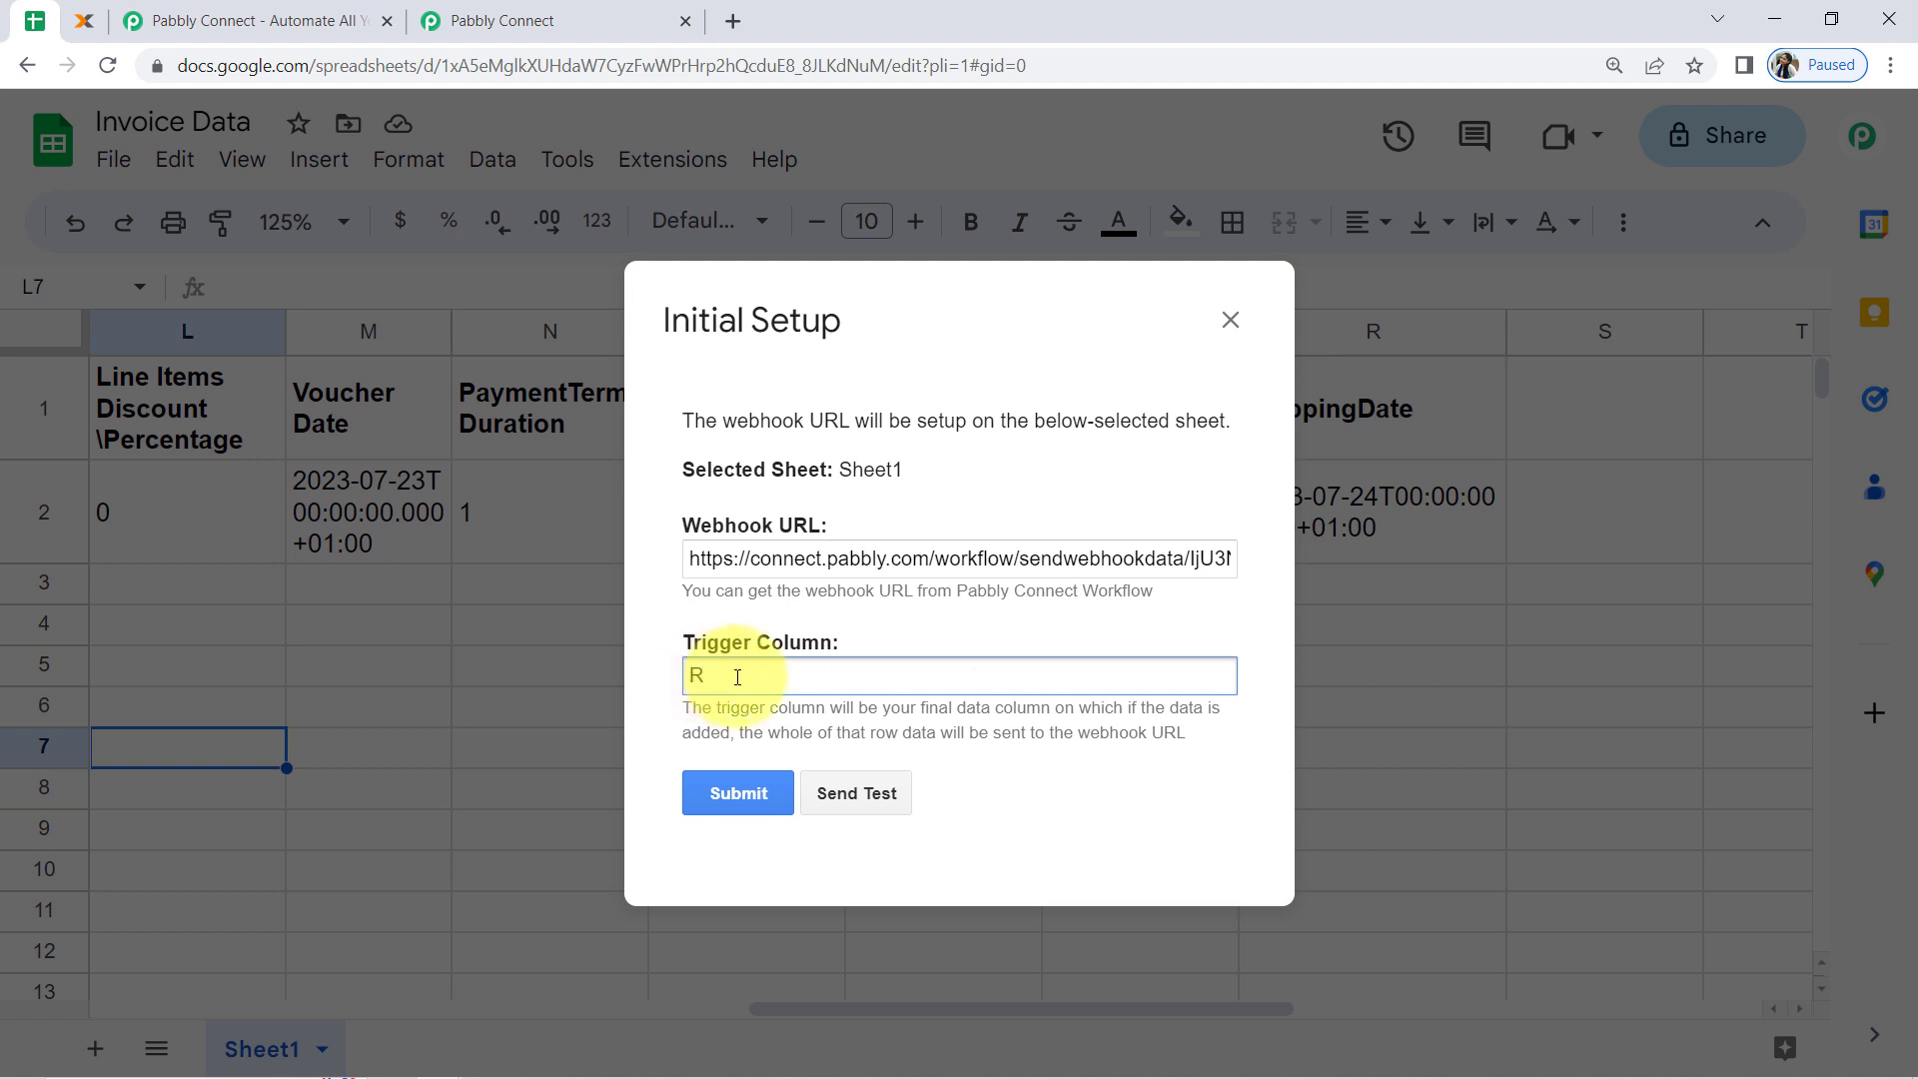
left_click(829, 801)
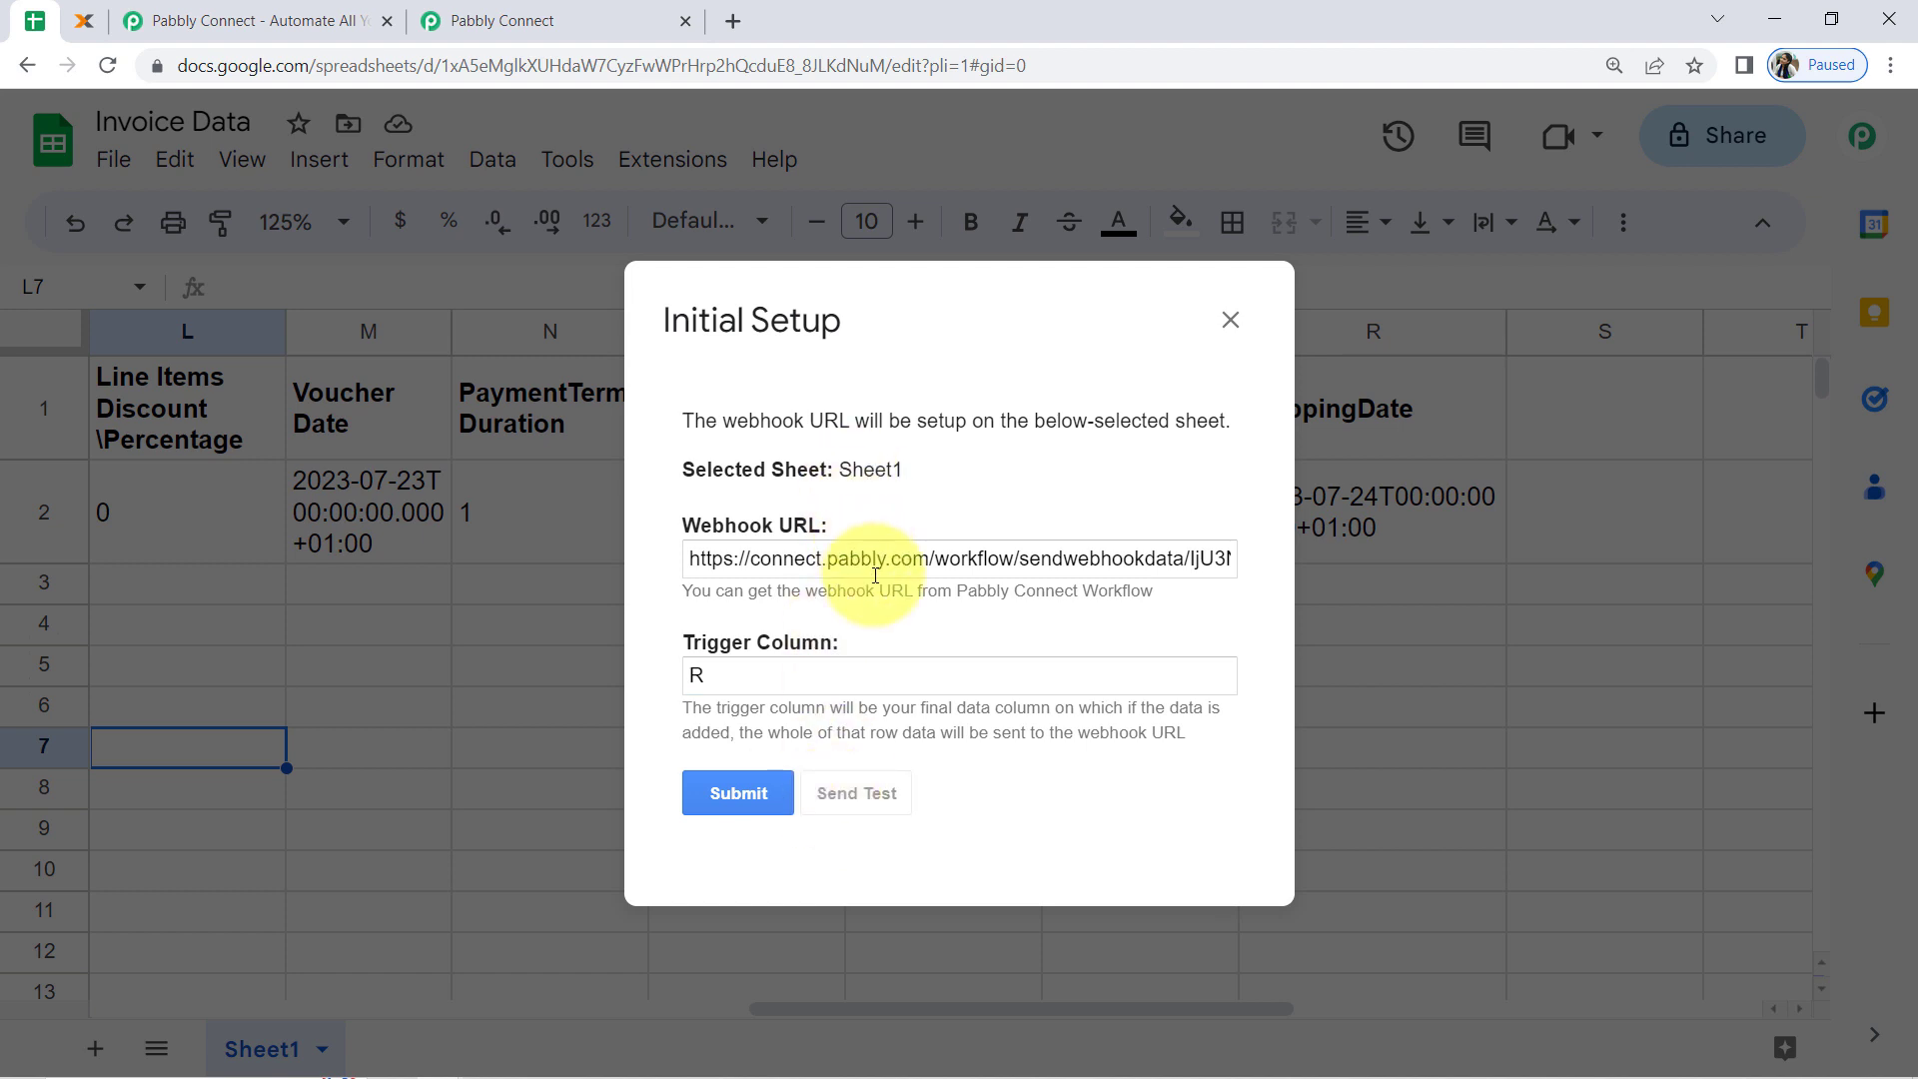
scroll(885, 602, "down", 2)
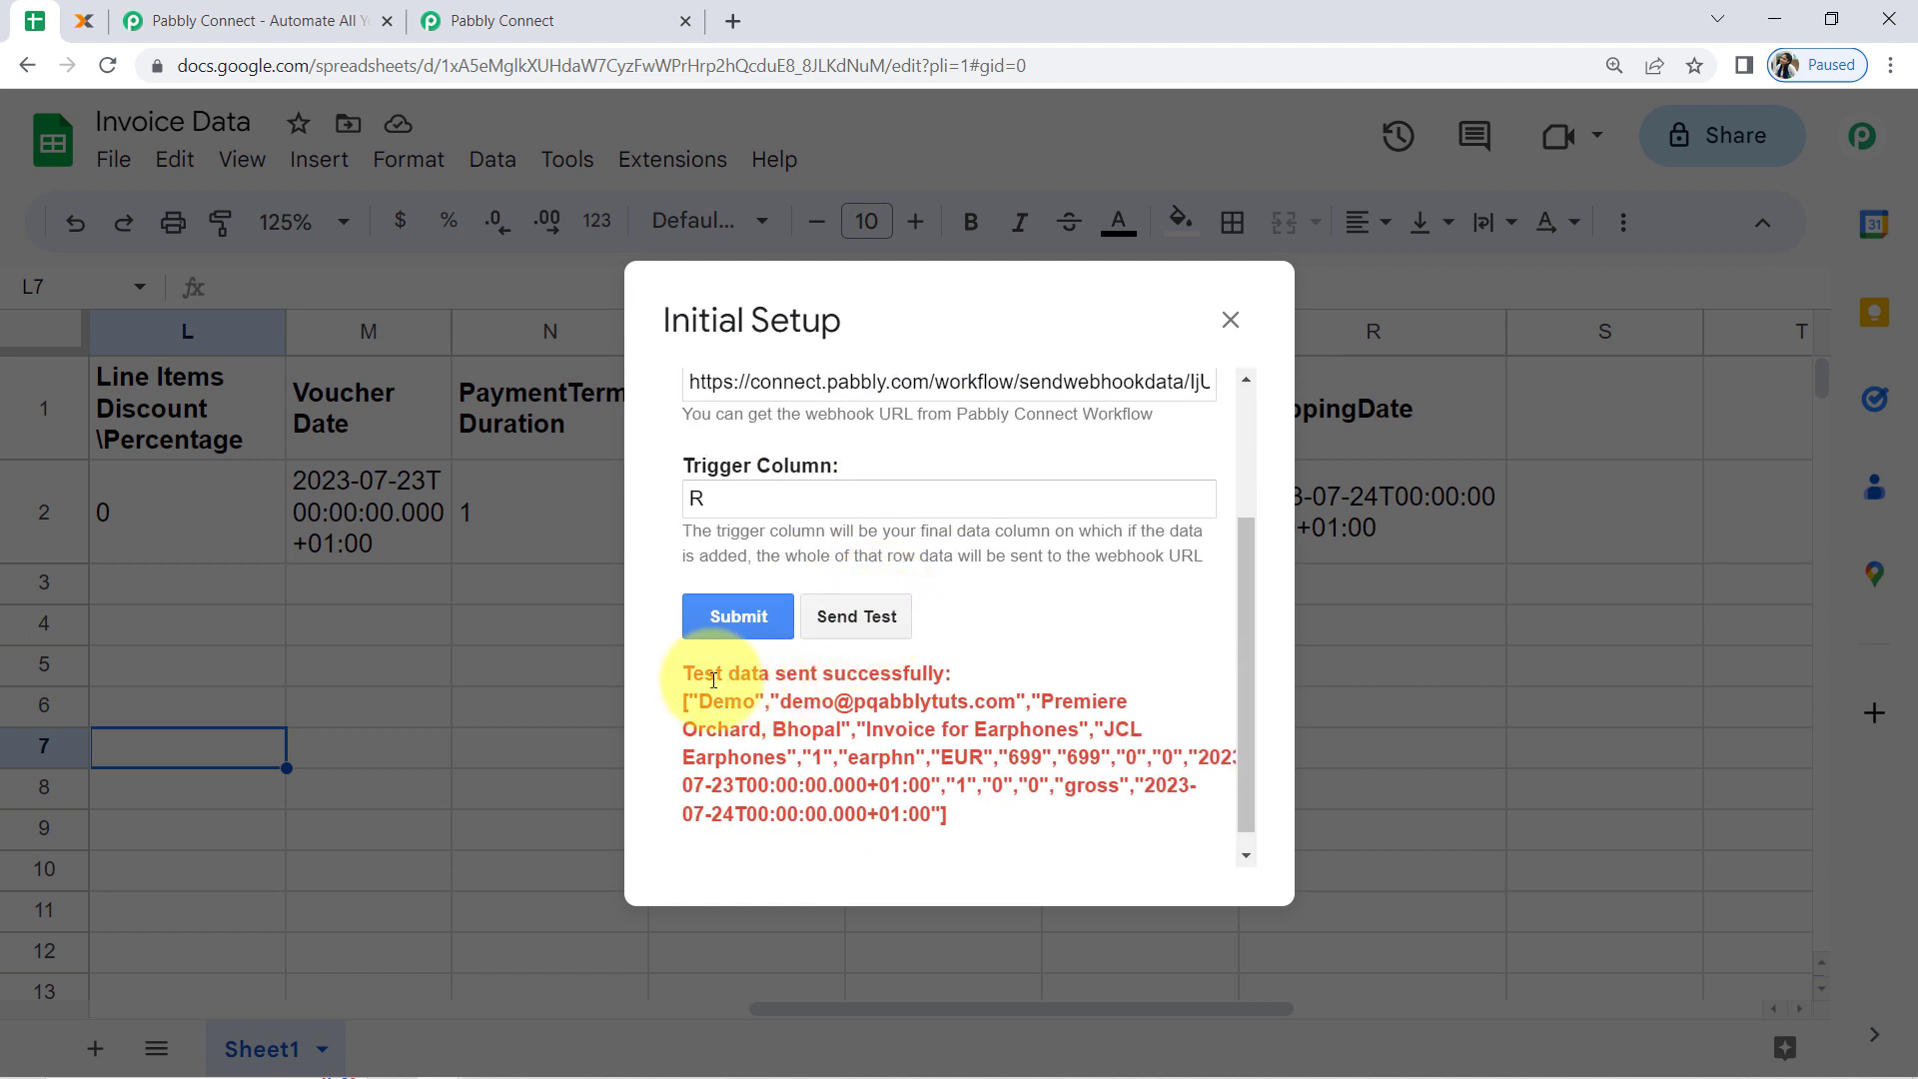
Submit the webhook's Initial Setup and switch back to the Pabbly Connect workflow.
left_click_drag(692, 674, 895, 778)
left_click(739, 595)
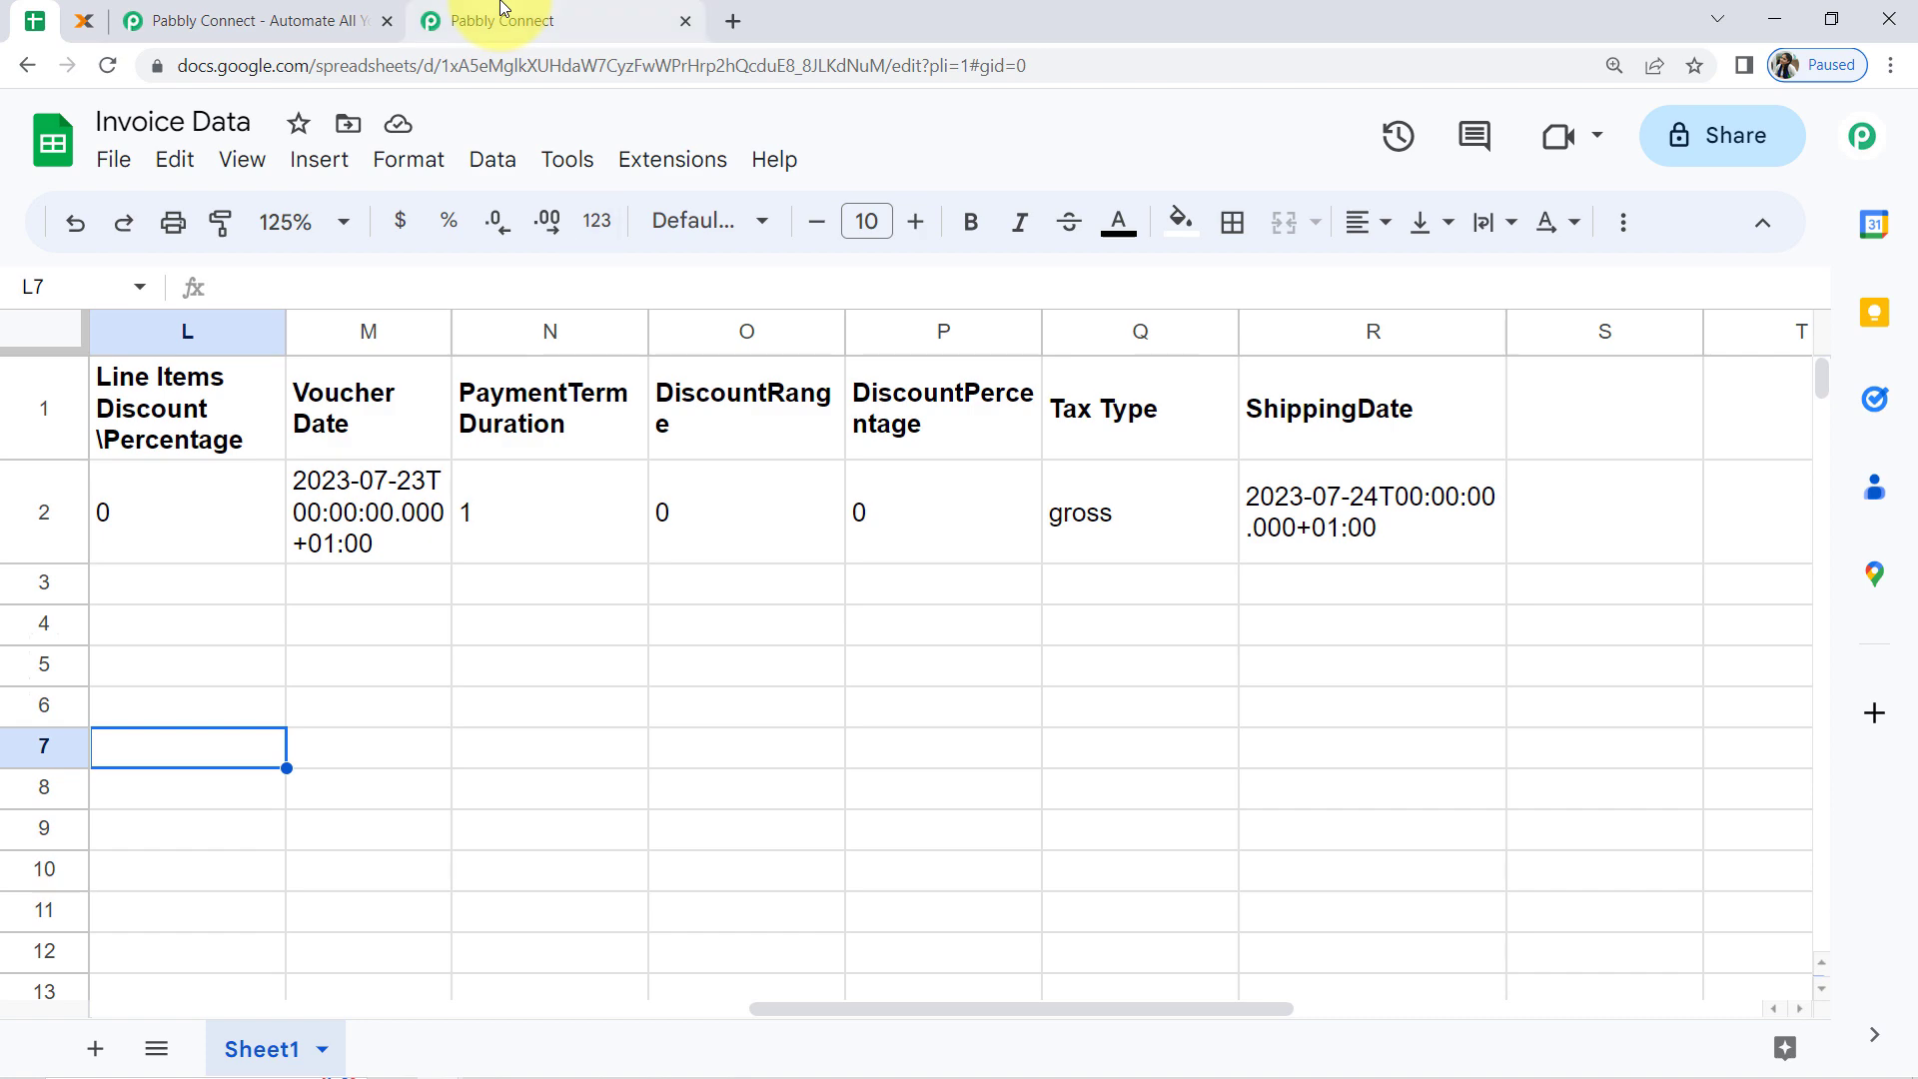
left_click(502, 12)
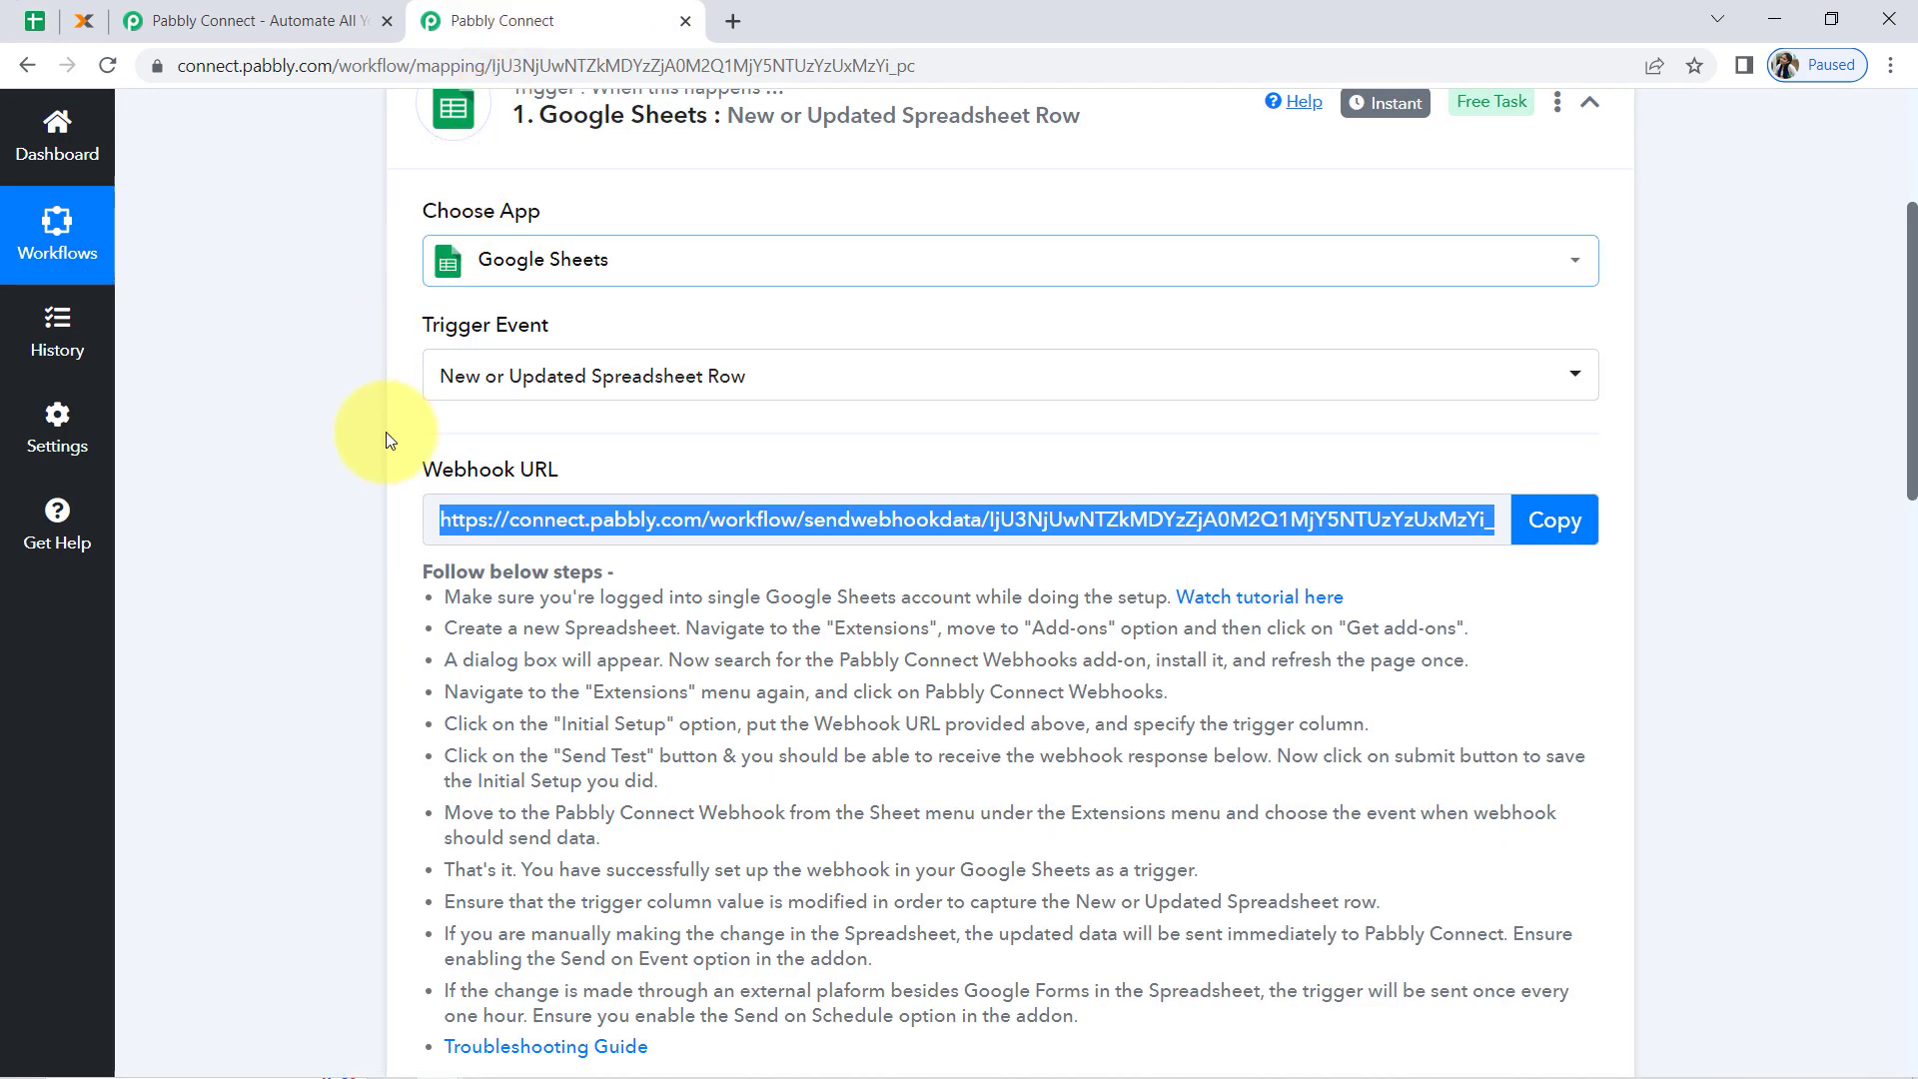
Examine the captured webhook response, including the voucher date, trigger column, spreadsheet name and line item name fields.
scroll(362, 519, "down", 7)
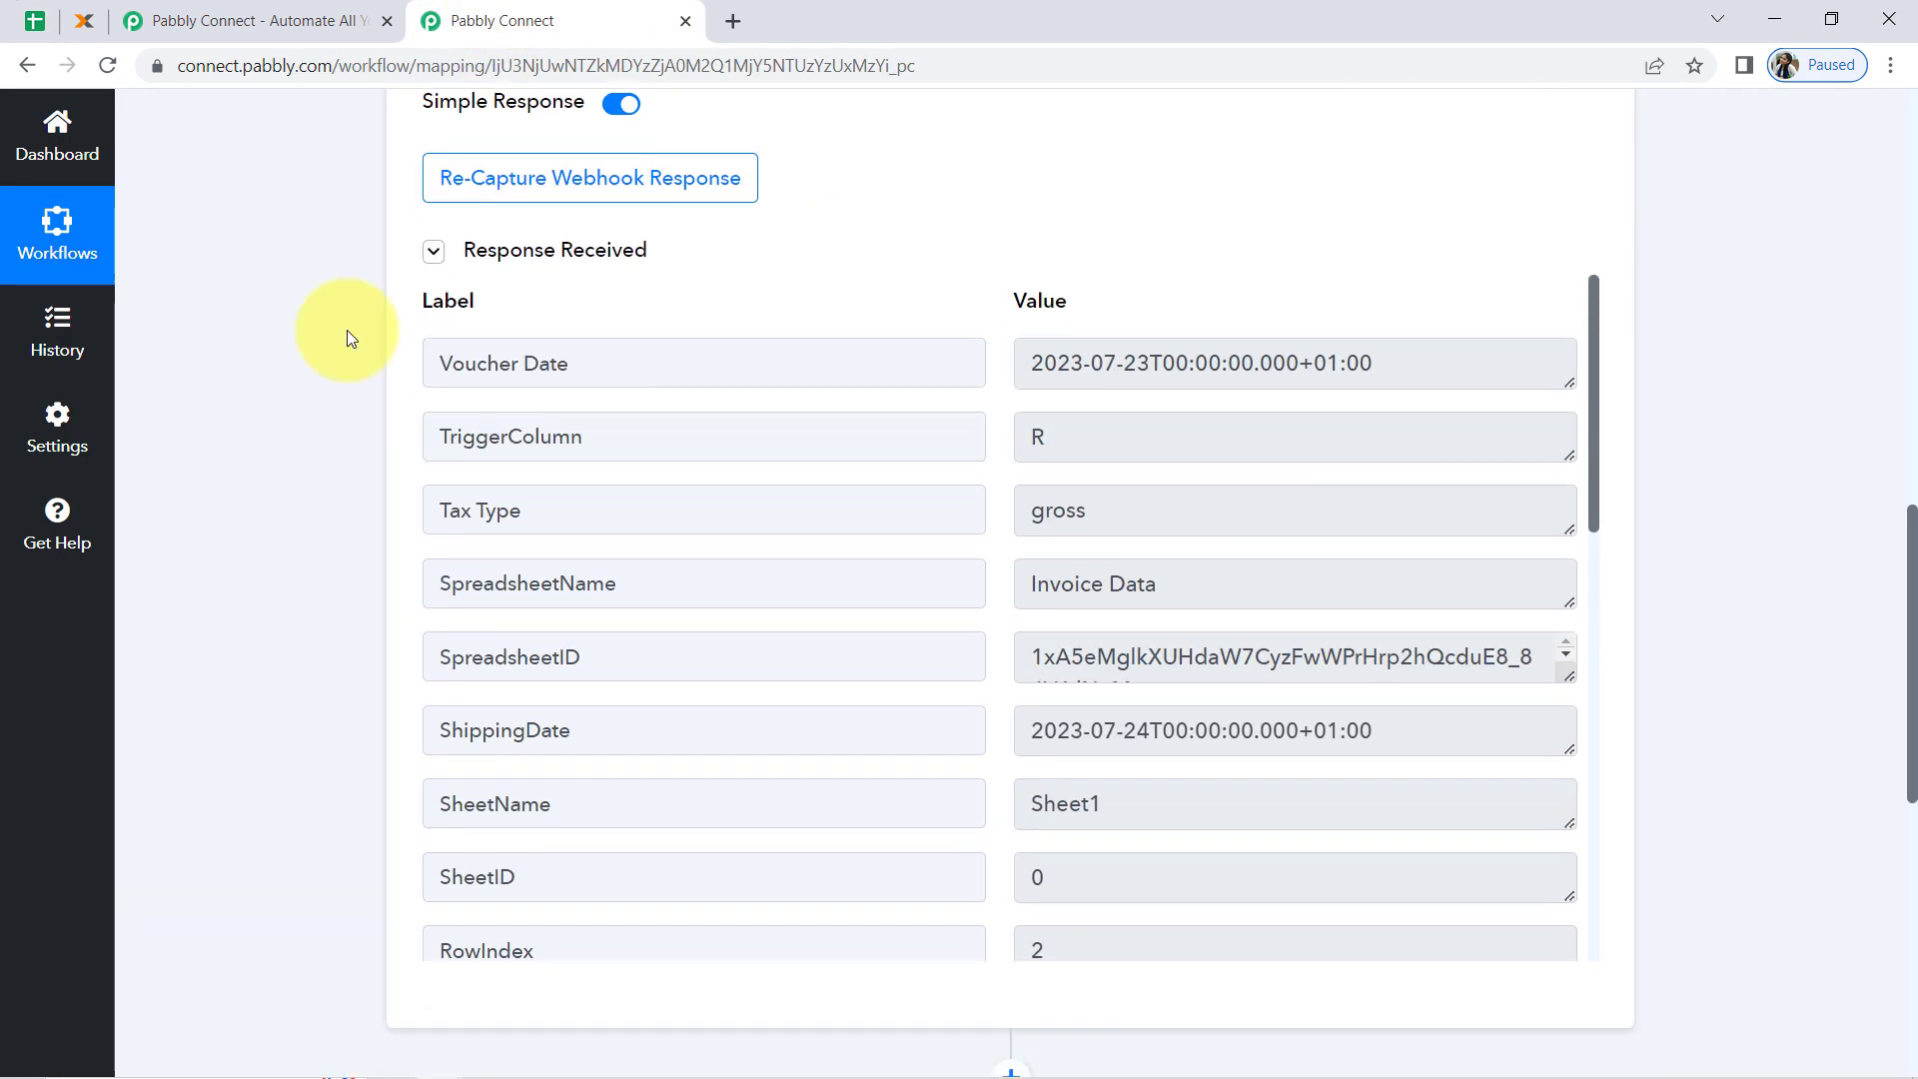
left_click(529, 252)
left_click(529, 252)
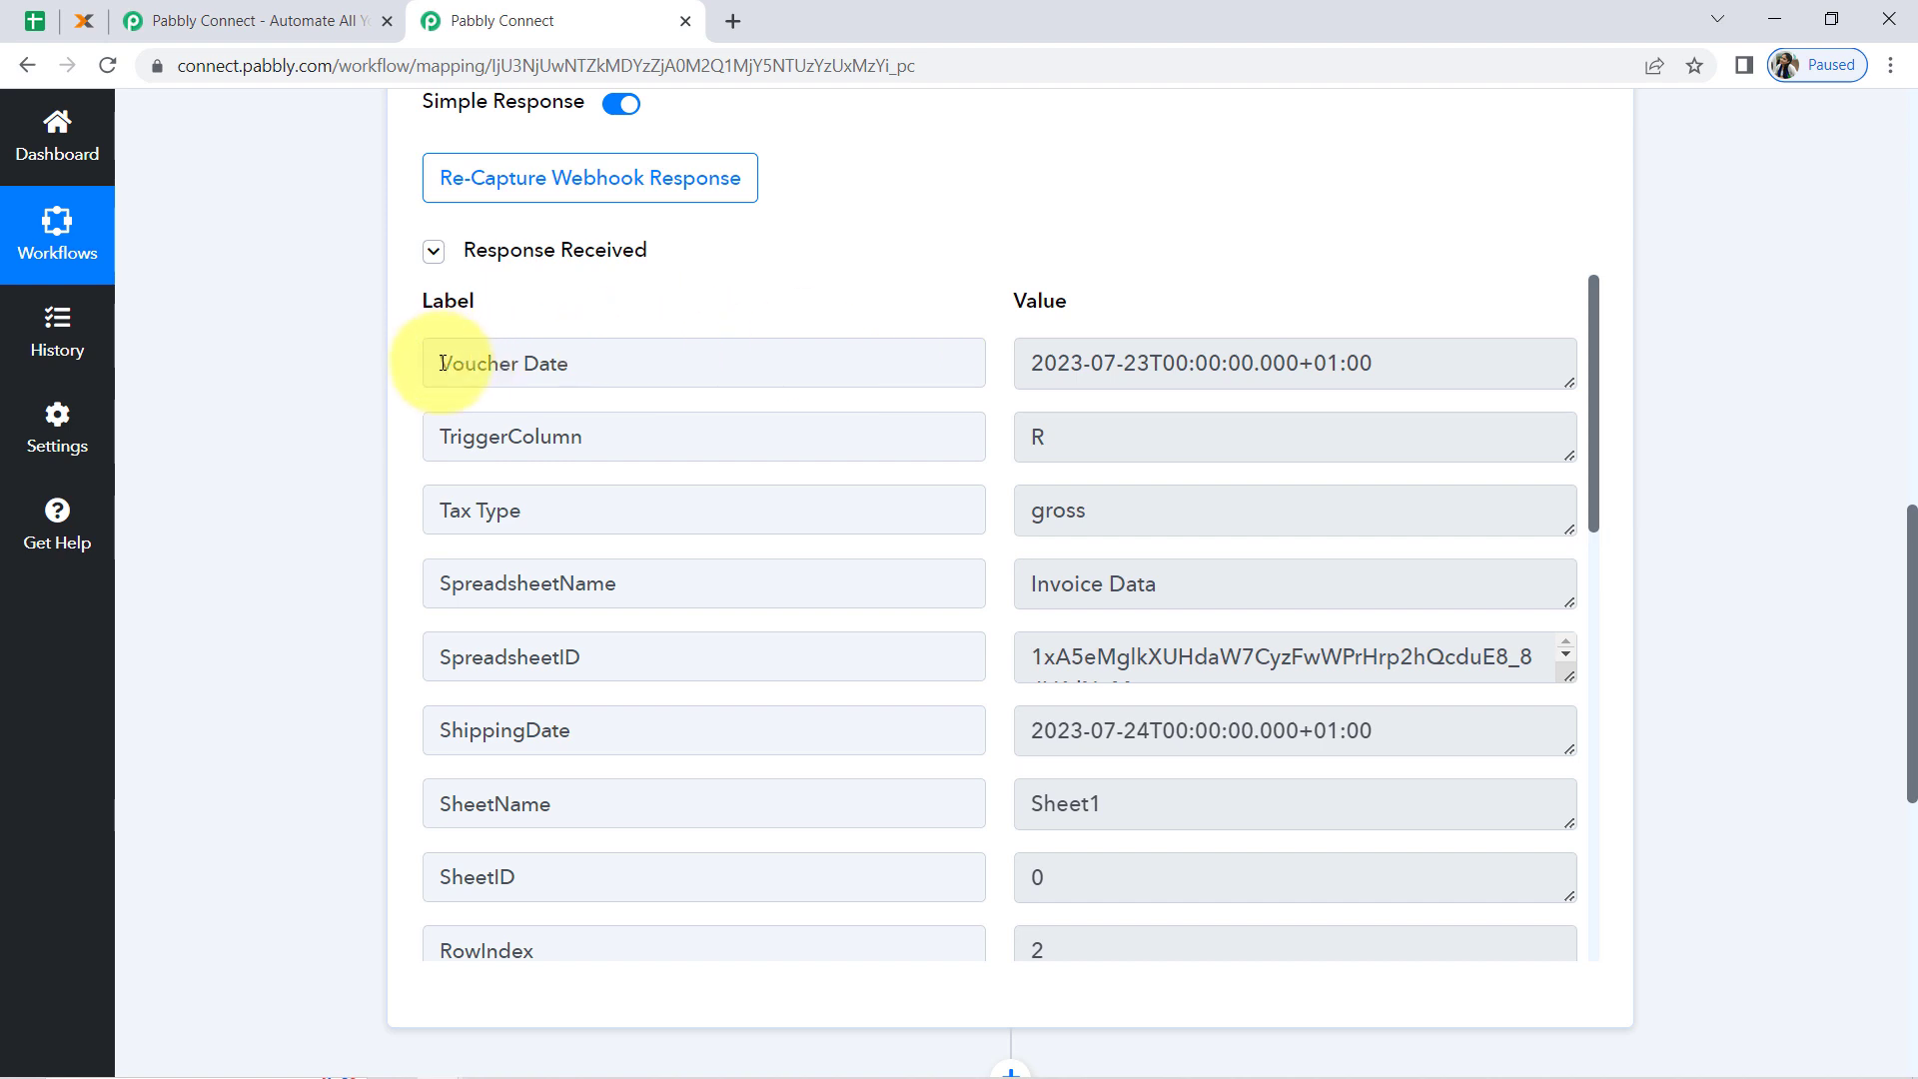
left_click_drag(469, 367, 630, 373)
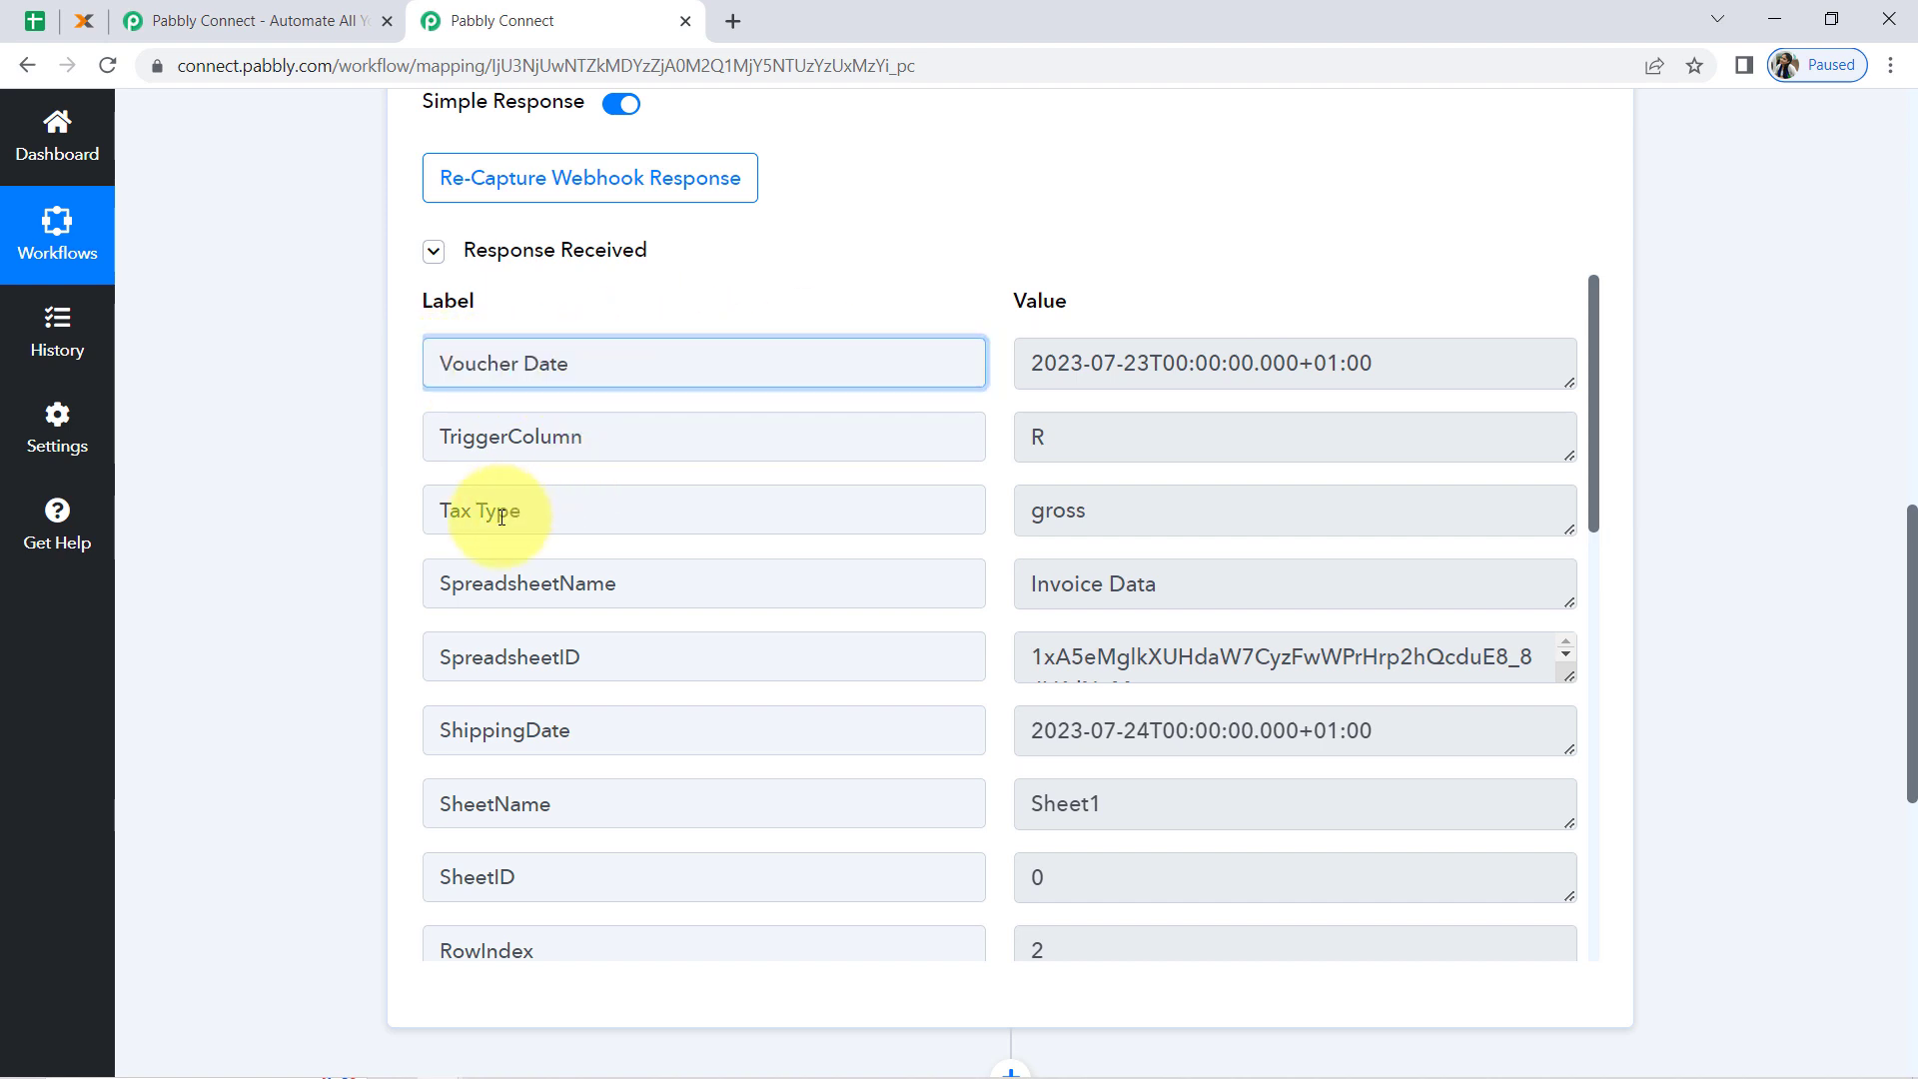
left_click_drag(496, 512, 454, 519)
left_click_drag(582, 440, 443, 458)
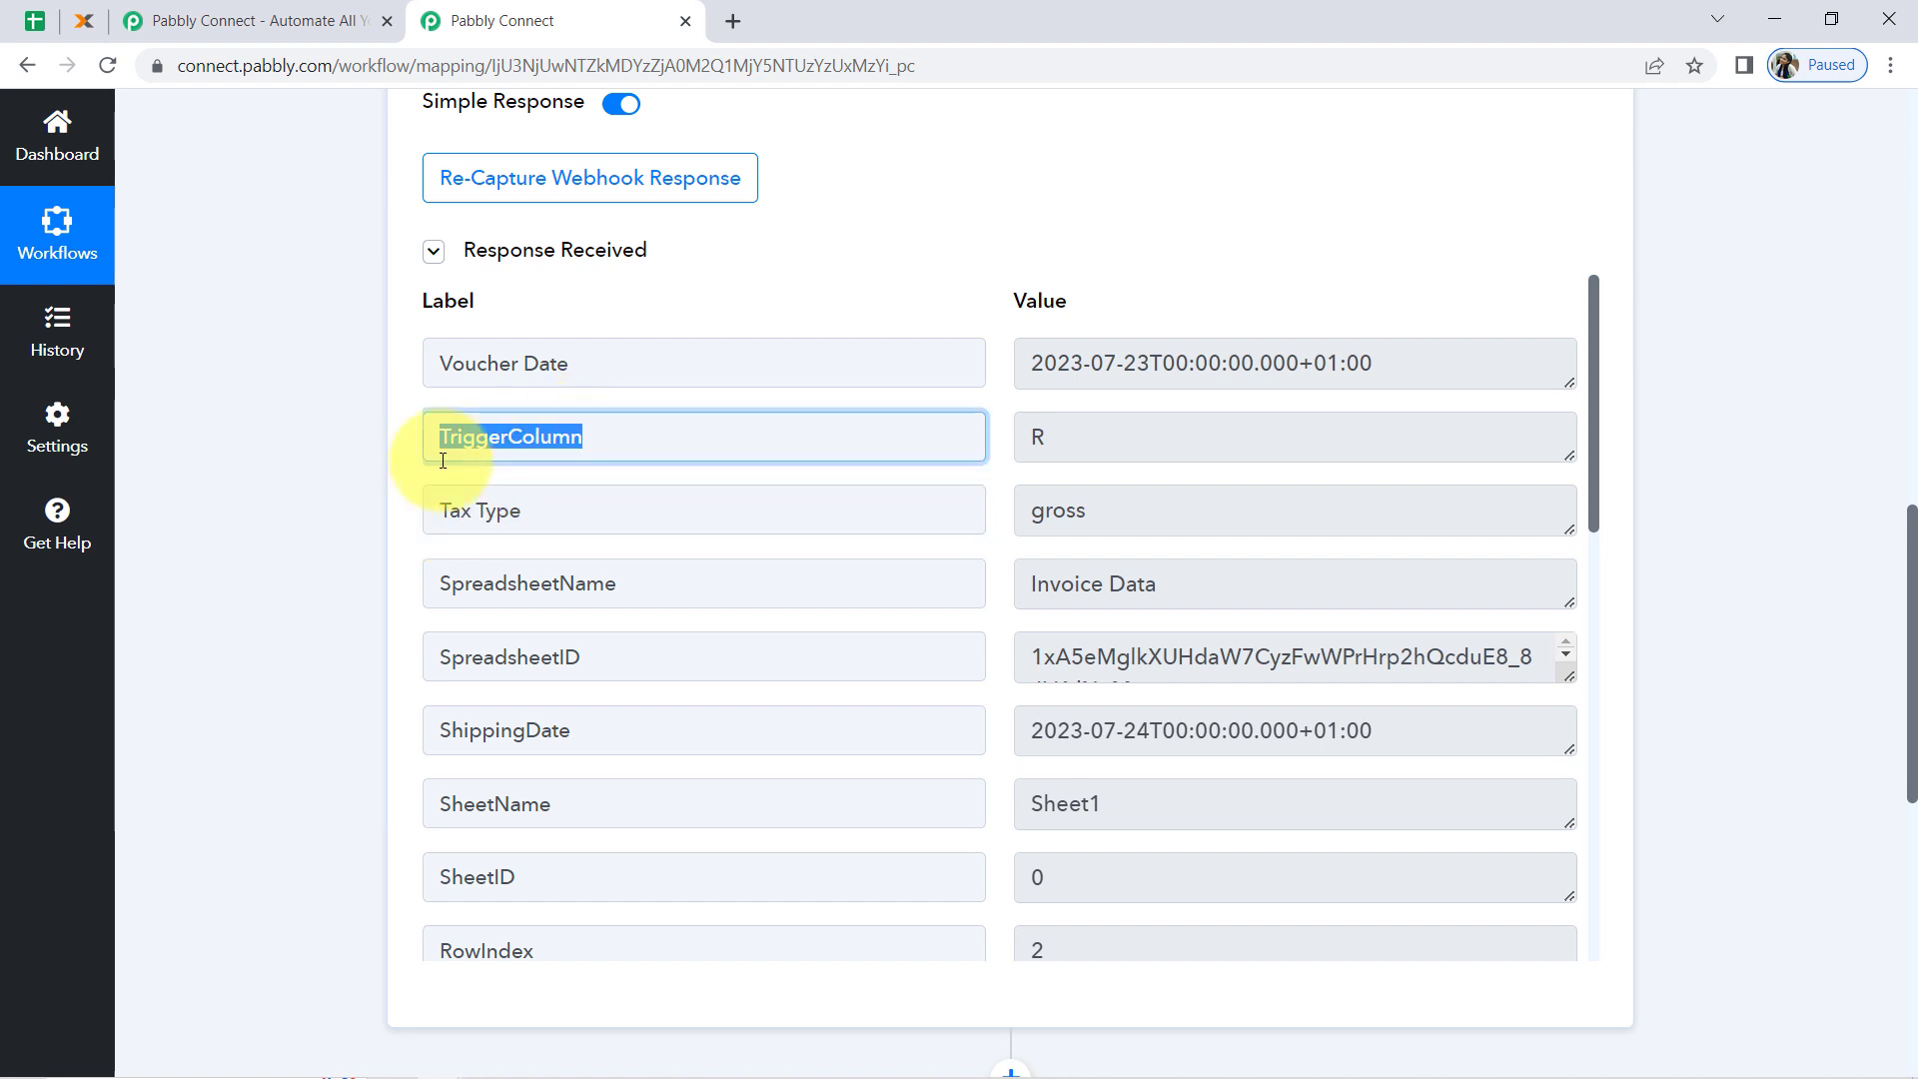
left_click_drag(1085, 452, 980, 455)
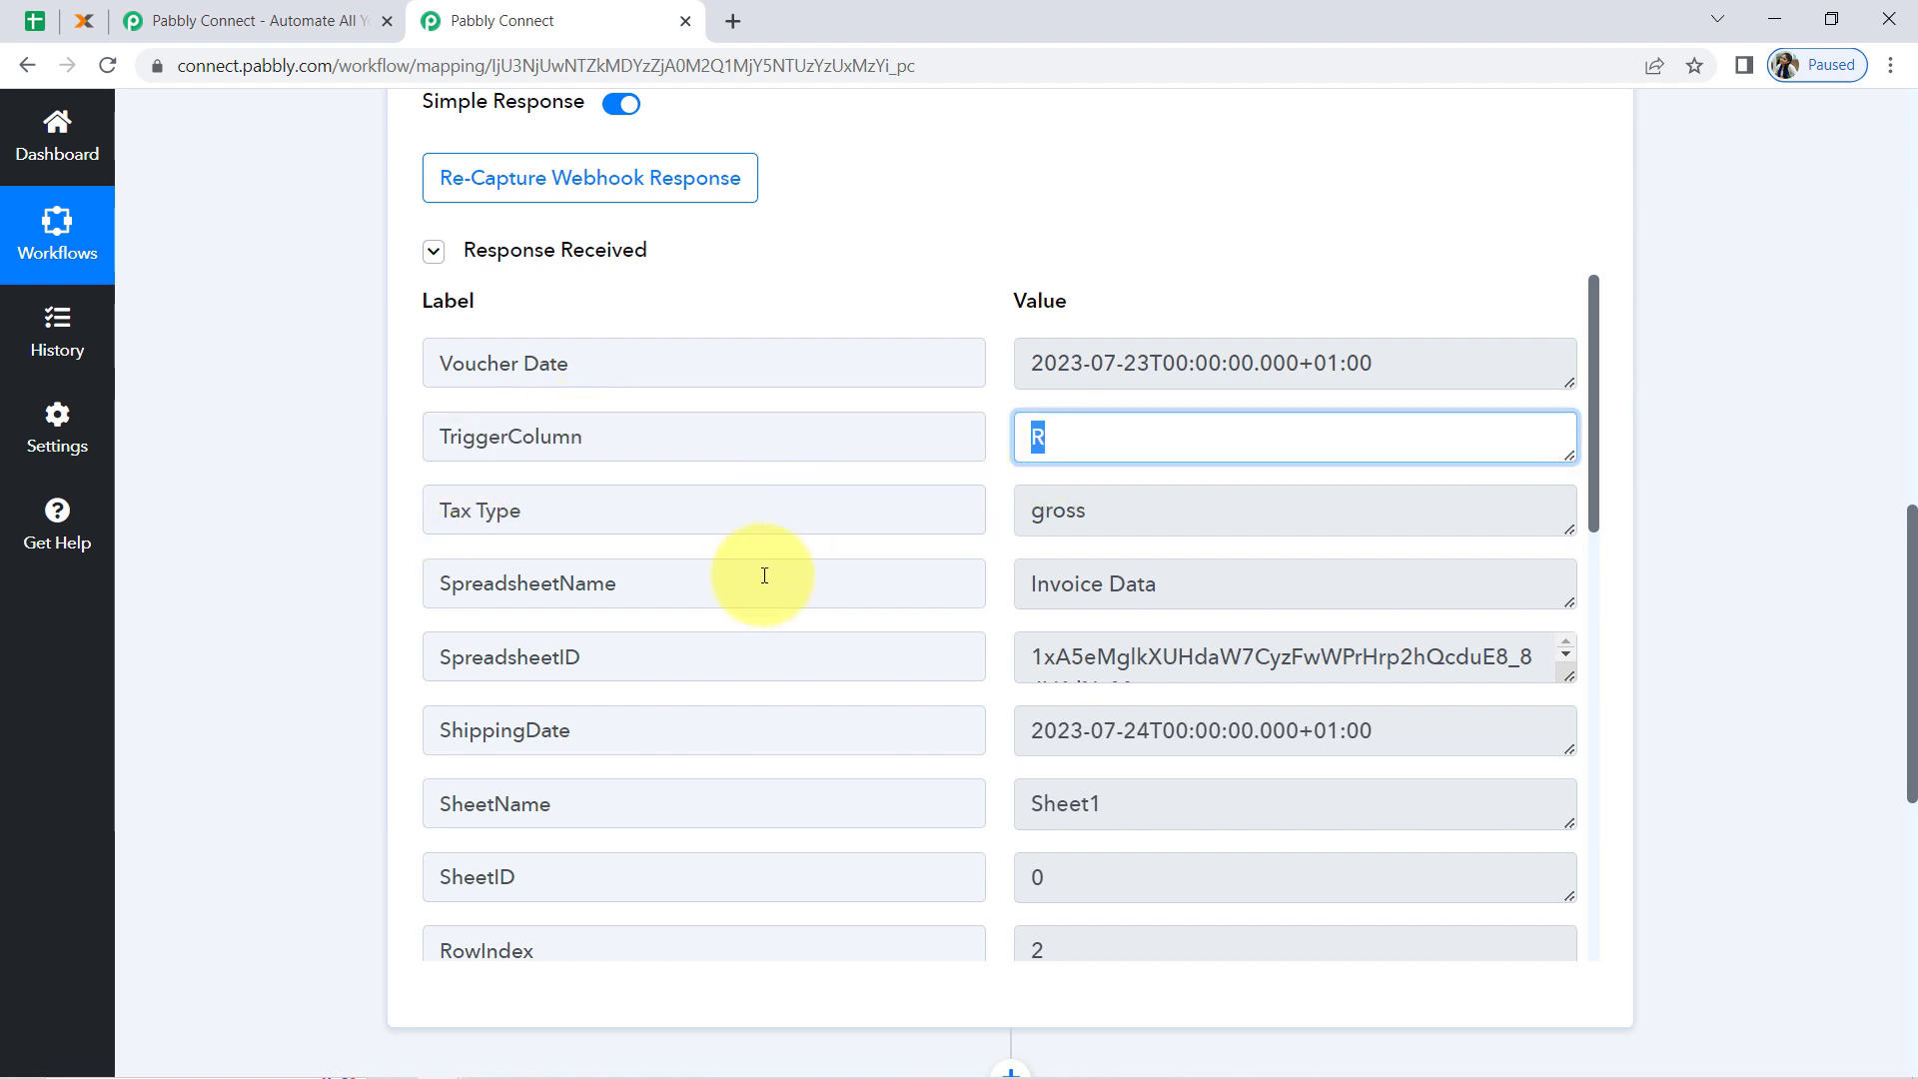
left_click_drag(1208, 582, 1057, 578)
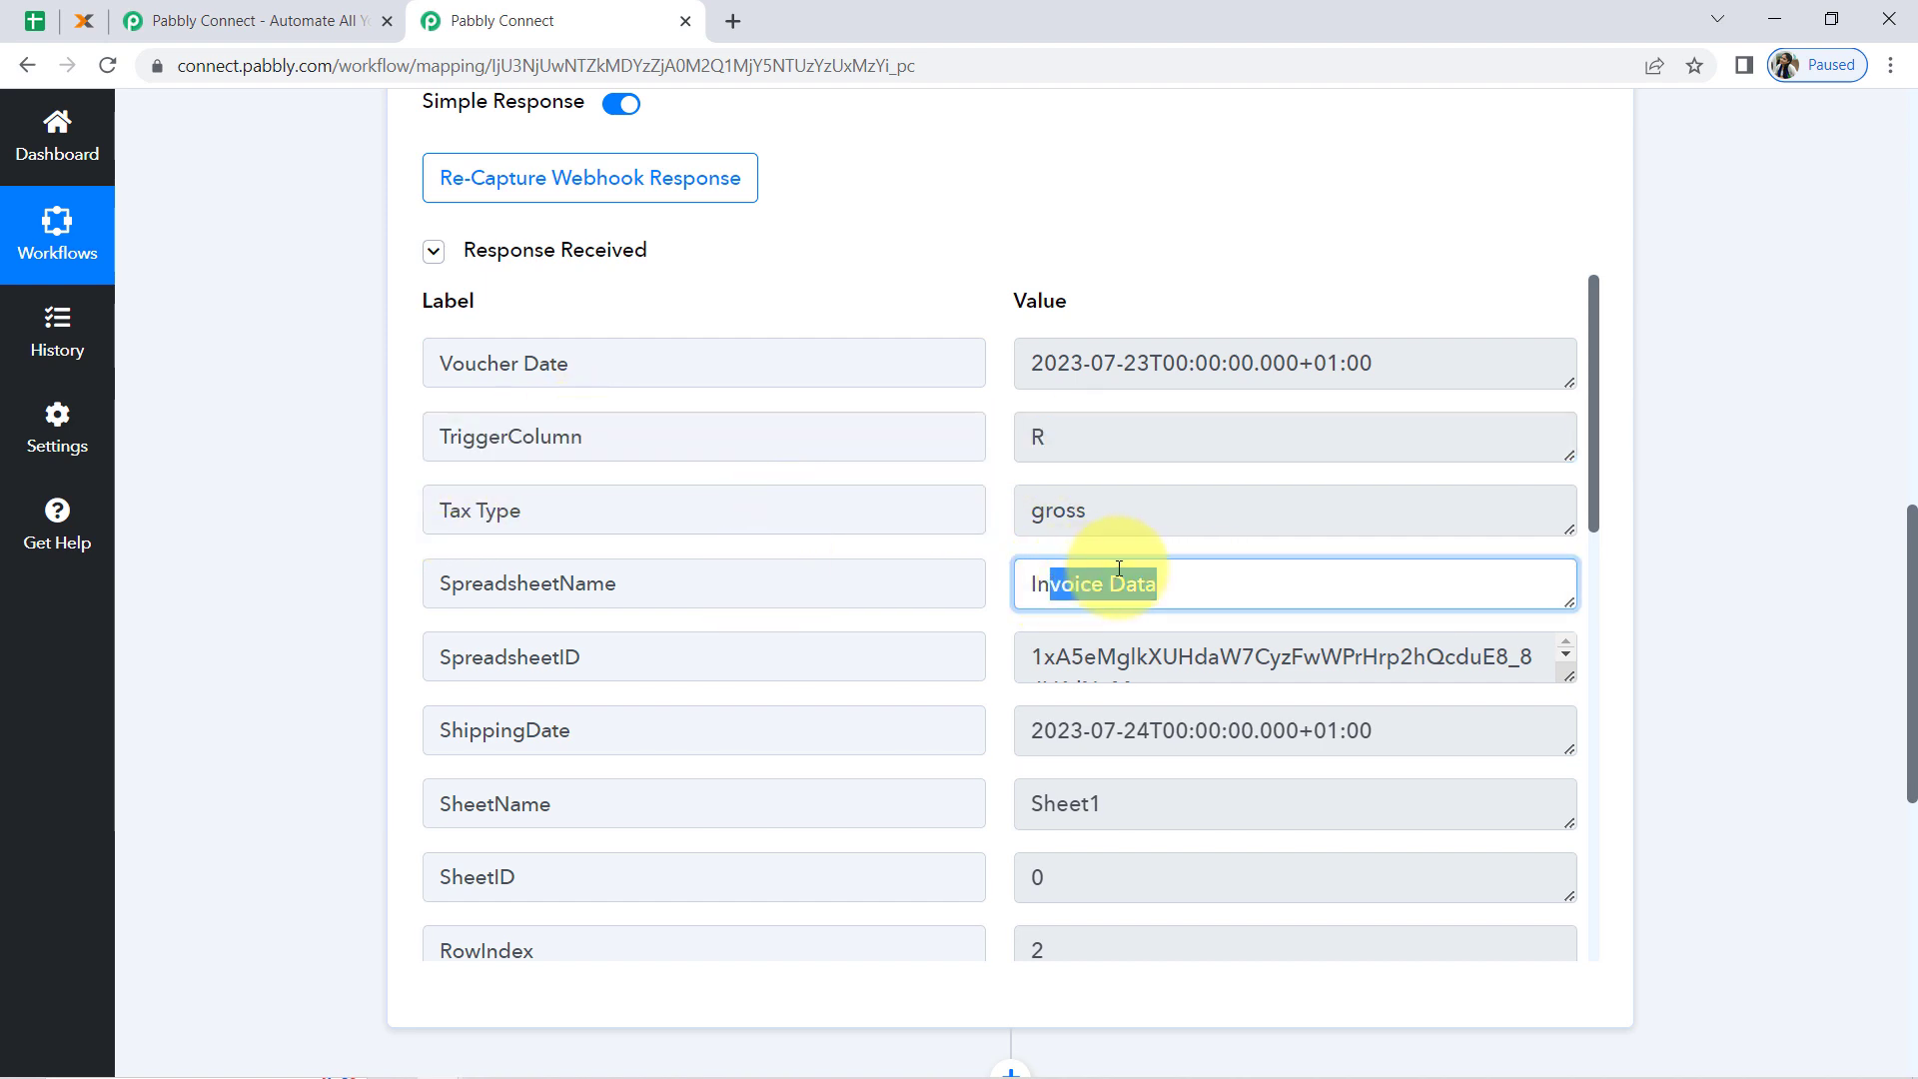
scroll(1121, 569, "down", 3)
scroll(1146, 613, "down", 1)
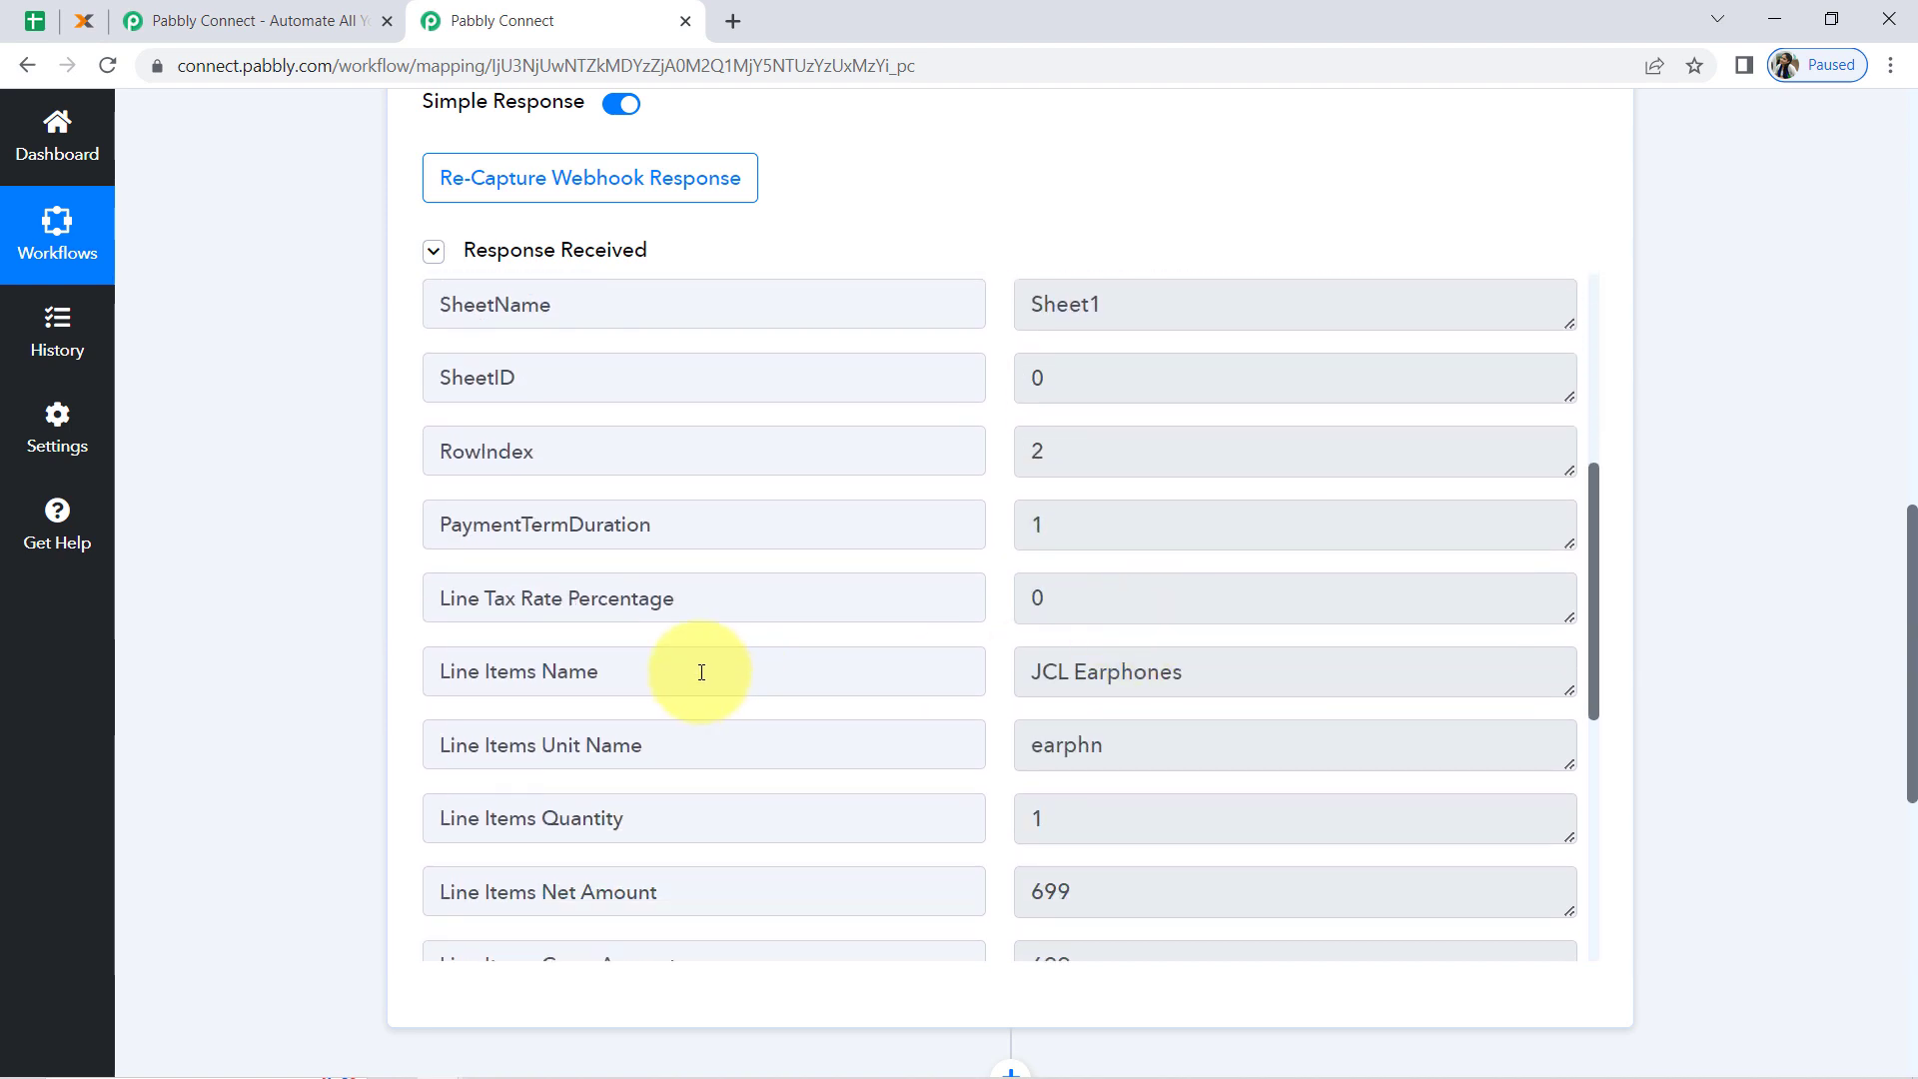
left_click_drag(698, 672, 481, 671)
left_click_drag(1159, 671, 1071, 673)
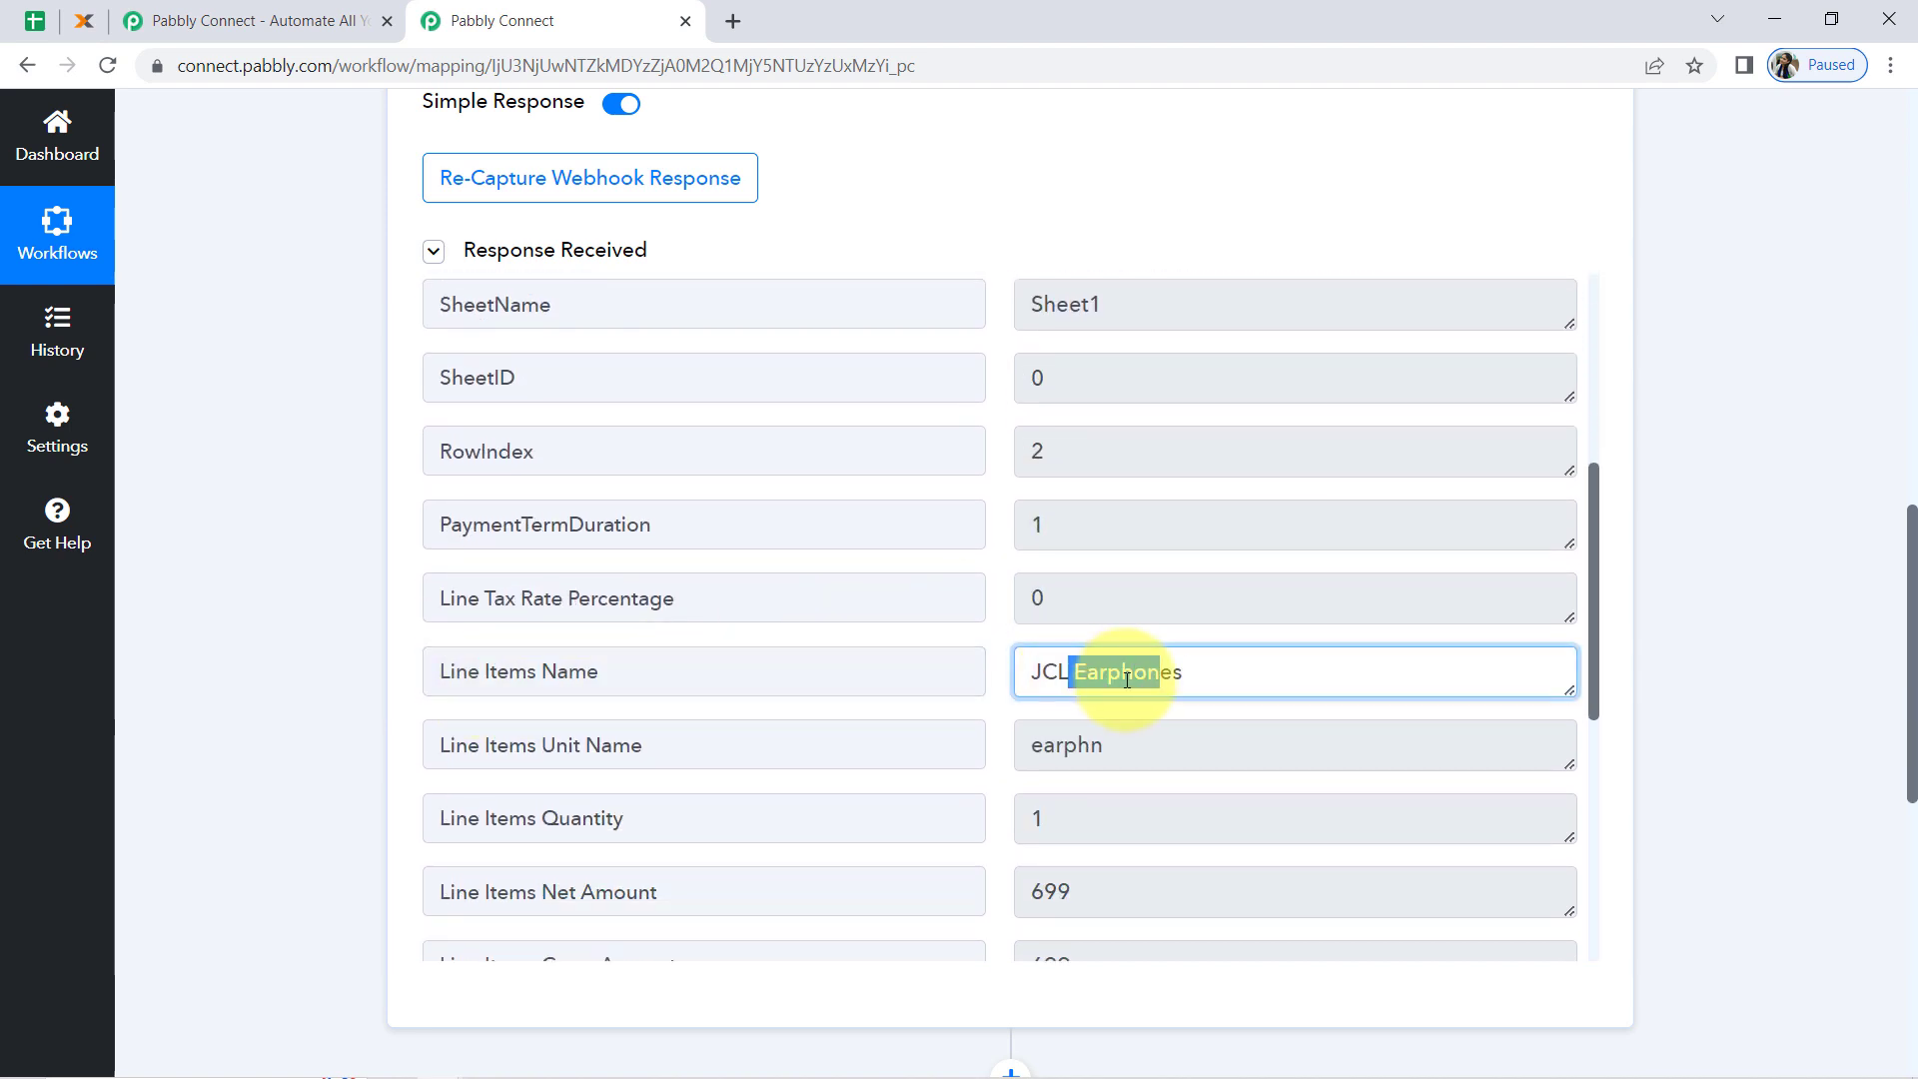
Compare the line item name and spreadsheet title in the Invoice Data sheet with the captured response.
left_click(34, 20)
left_click(259, 480)
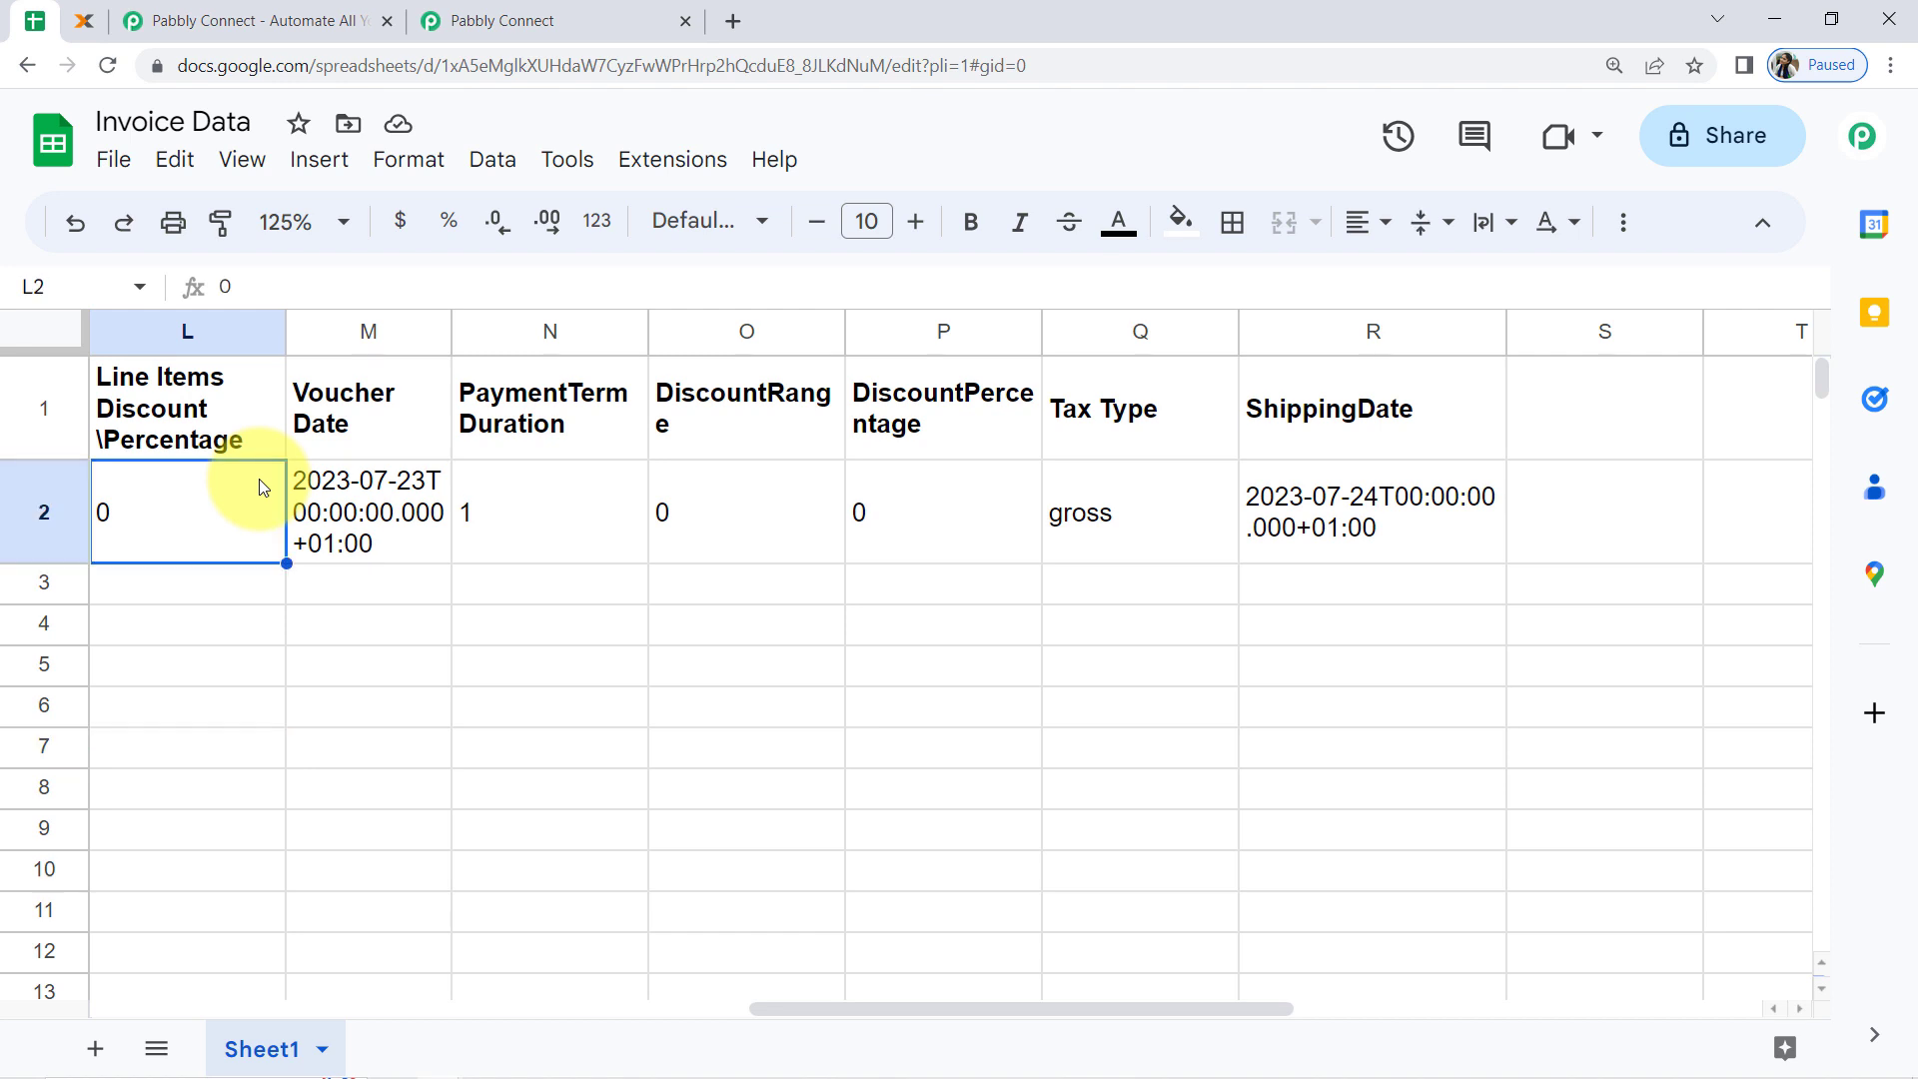
key("Left")
key("Left")
key("Left")
key("Left")
key("Left")
key("Left")
key("Left")
key("Left")
key("Left")
key("Left")
key("Left")
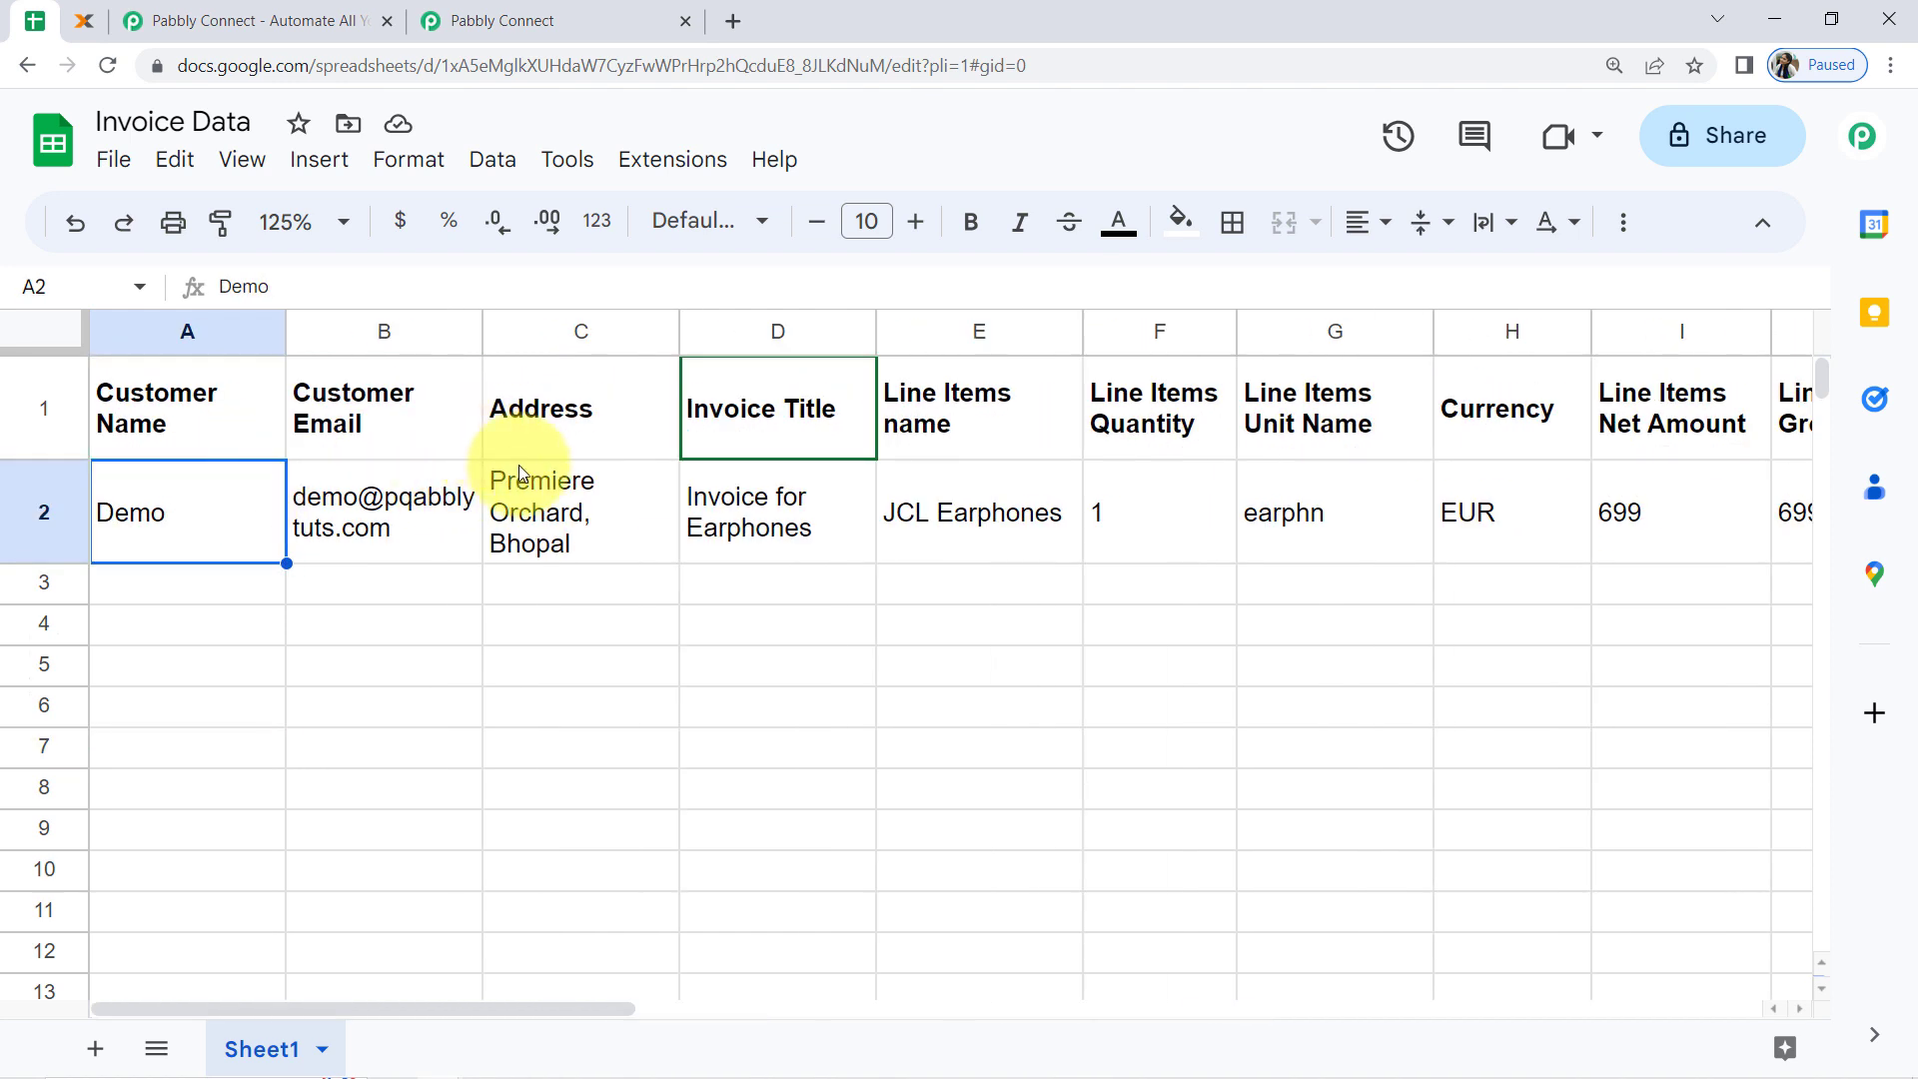
left_click(974, 511)
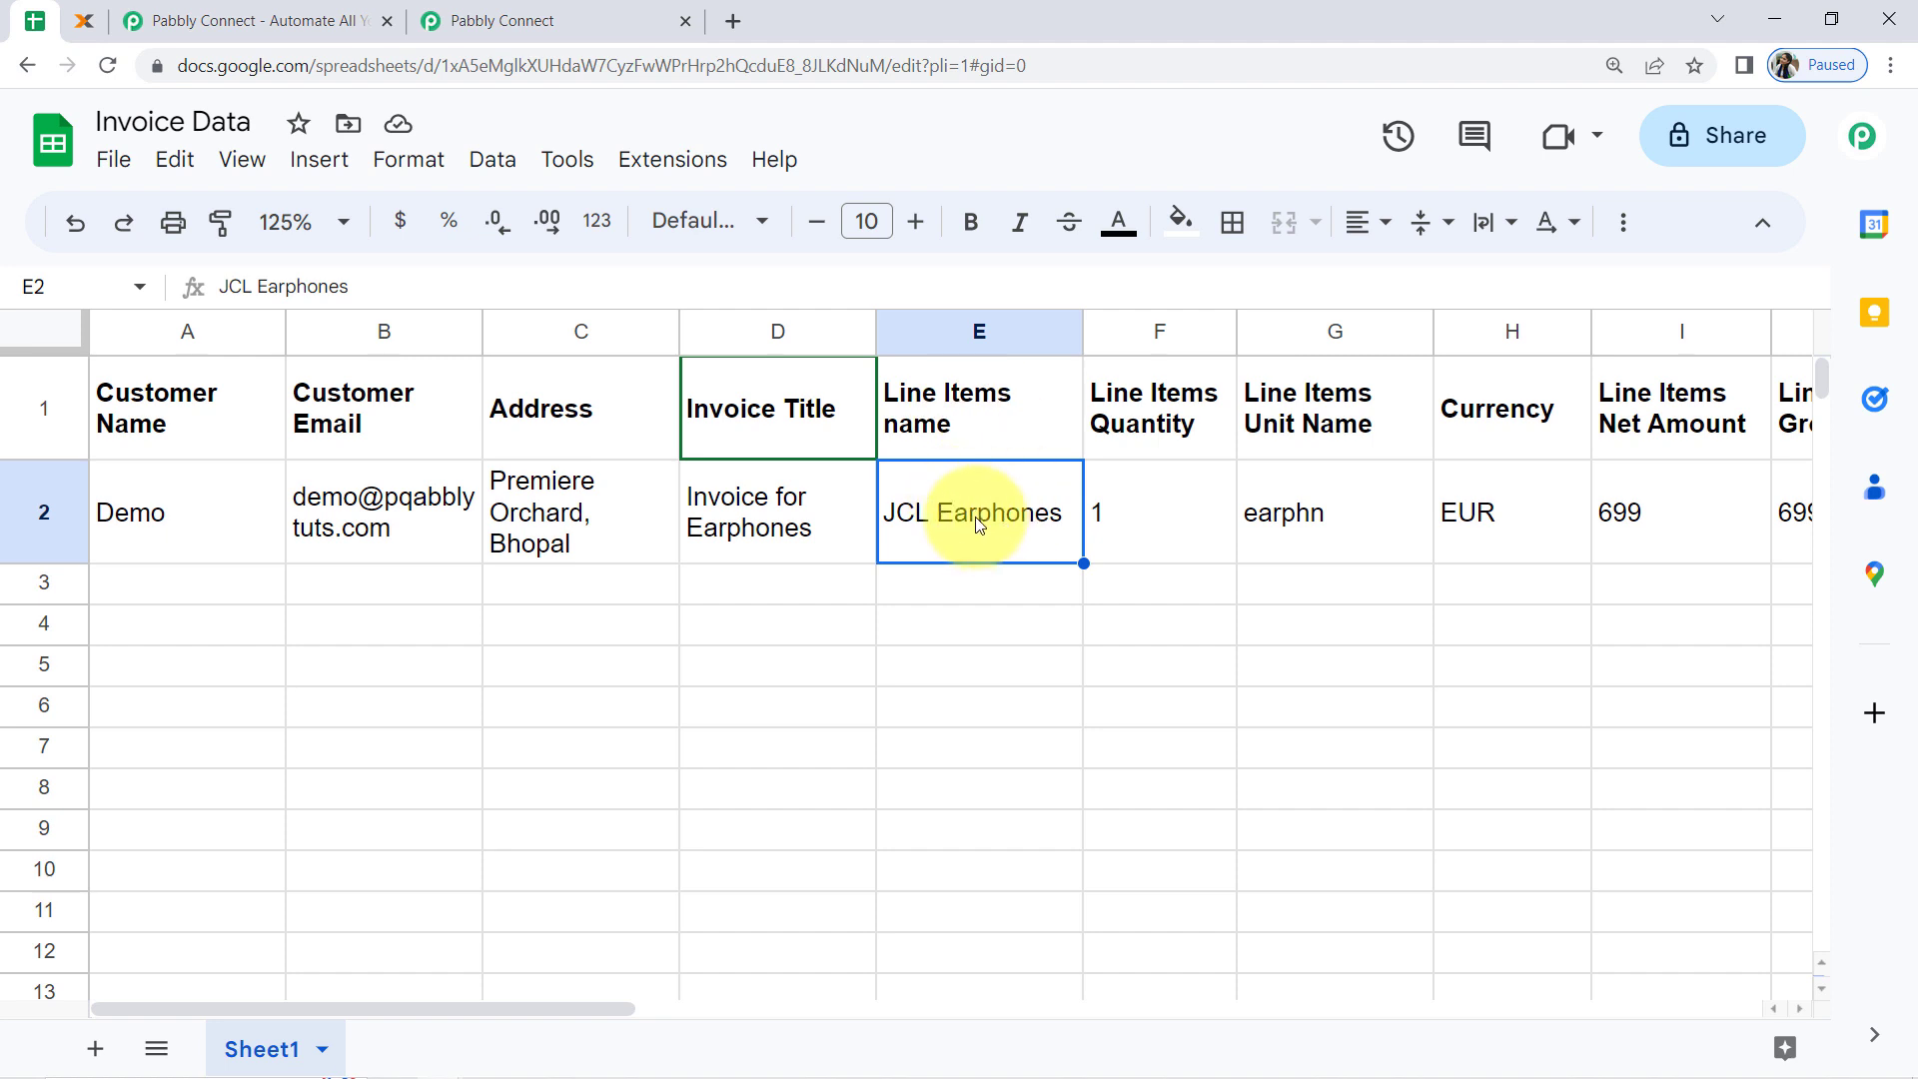
left_click(138, 122)
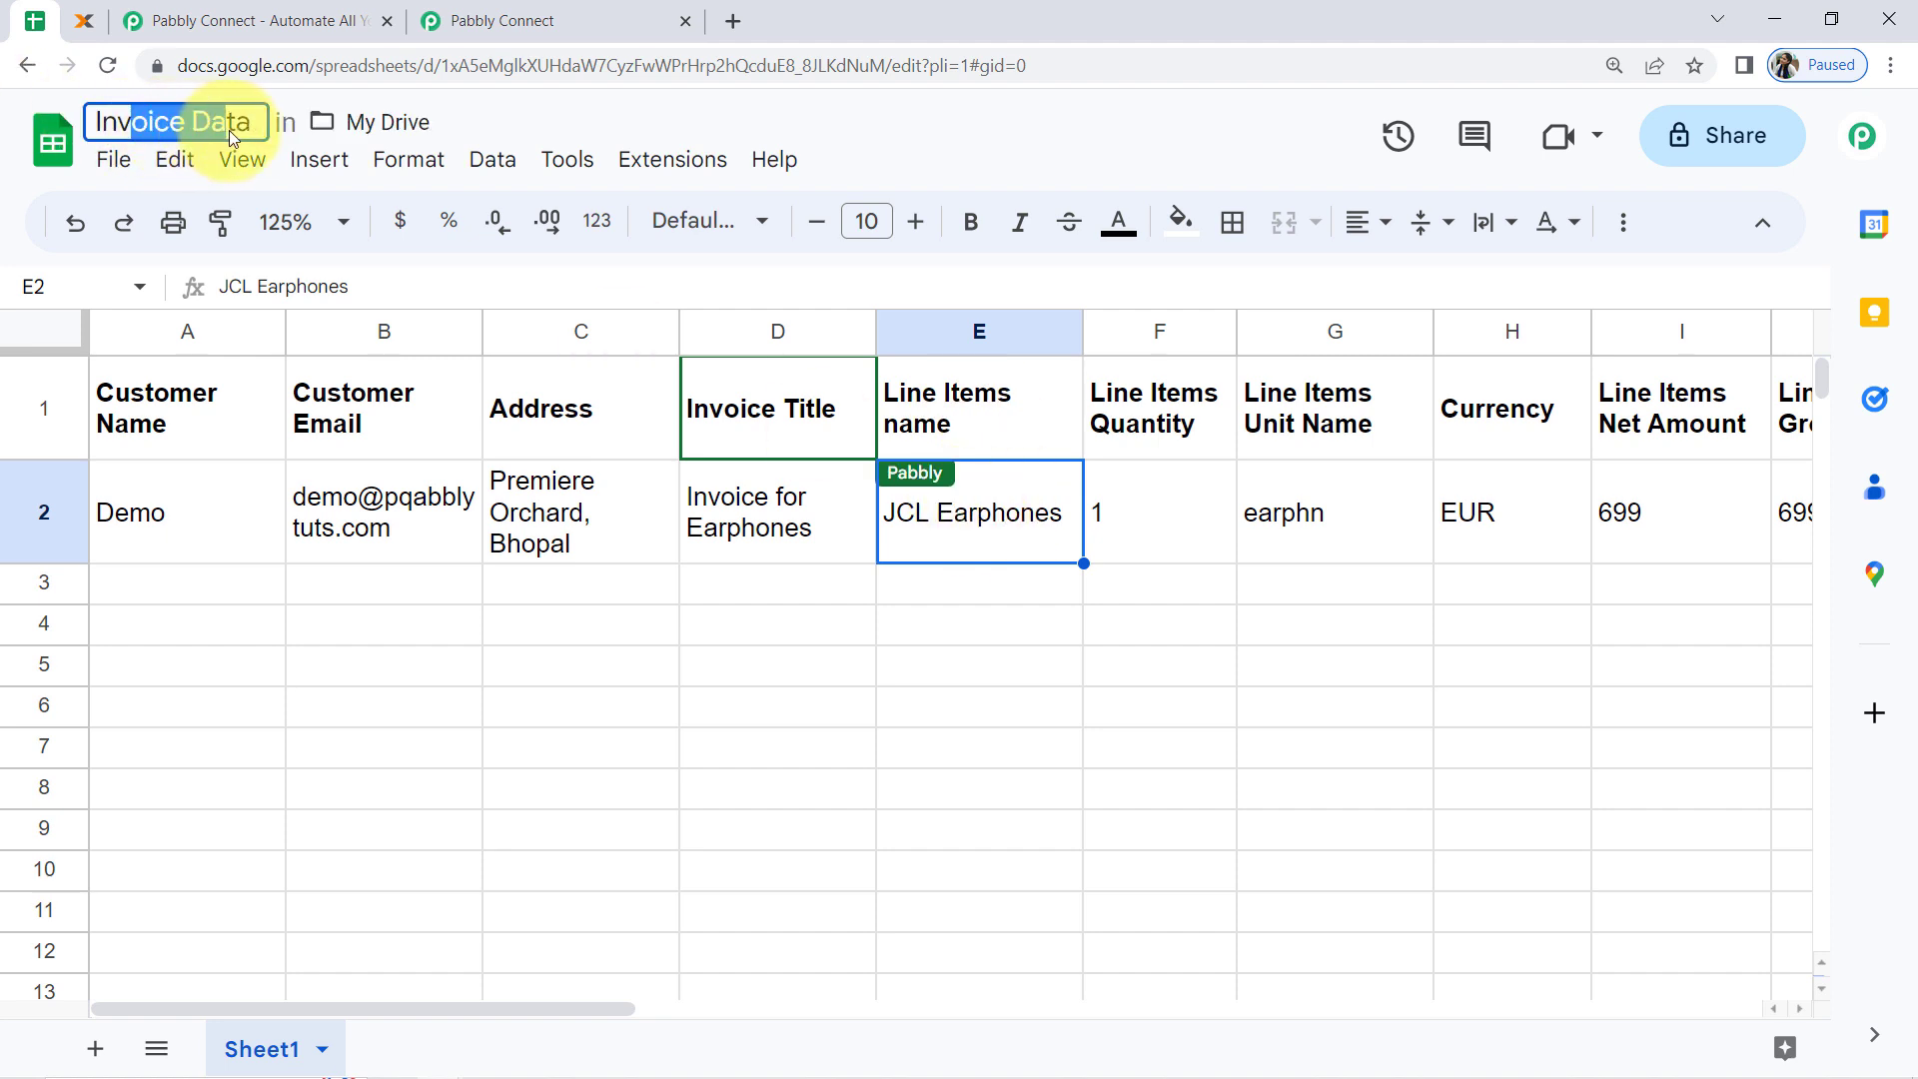
Check the customer name and email in the captured response against row 2 of the Invoice Data sheet.
left_click(504, 20)
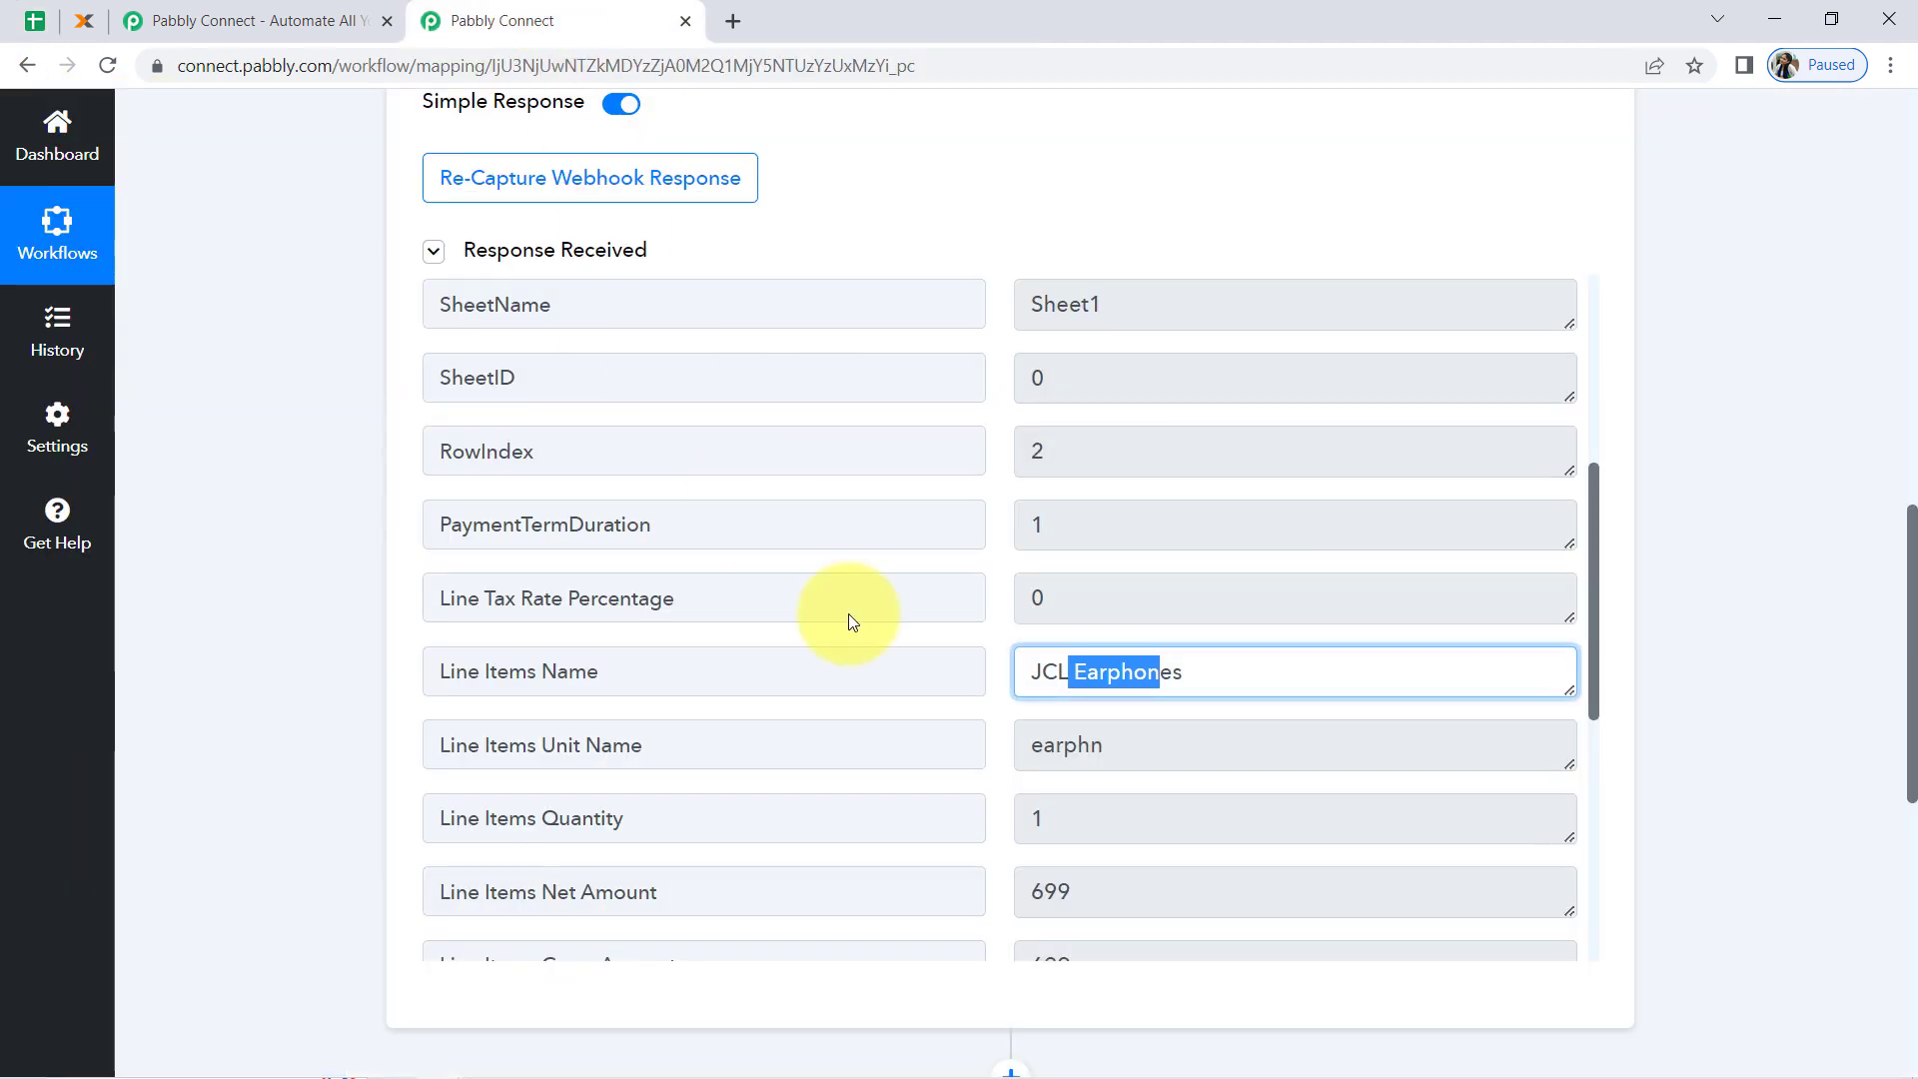
scroll(1073, 695, "down", 5)
left_click_drag(1030, 693, 1080, 692)
left_click_drag(1130, 769, 993, 770)
left_click(34, 20)
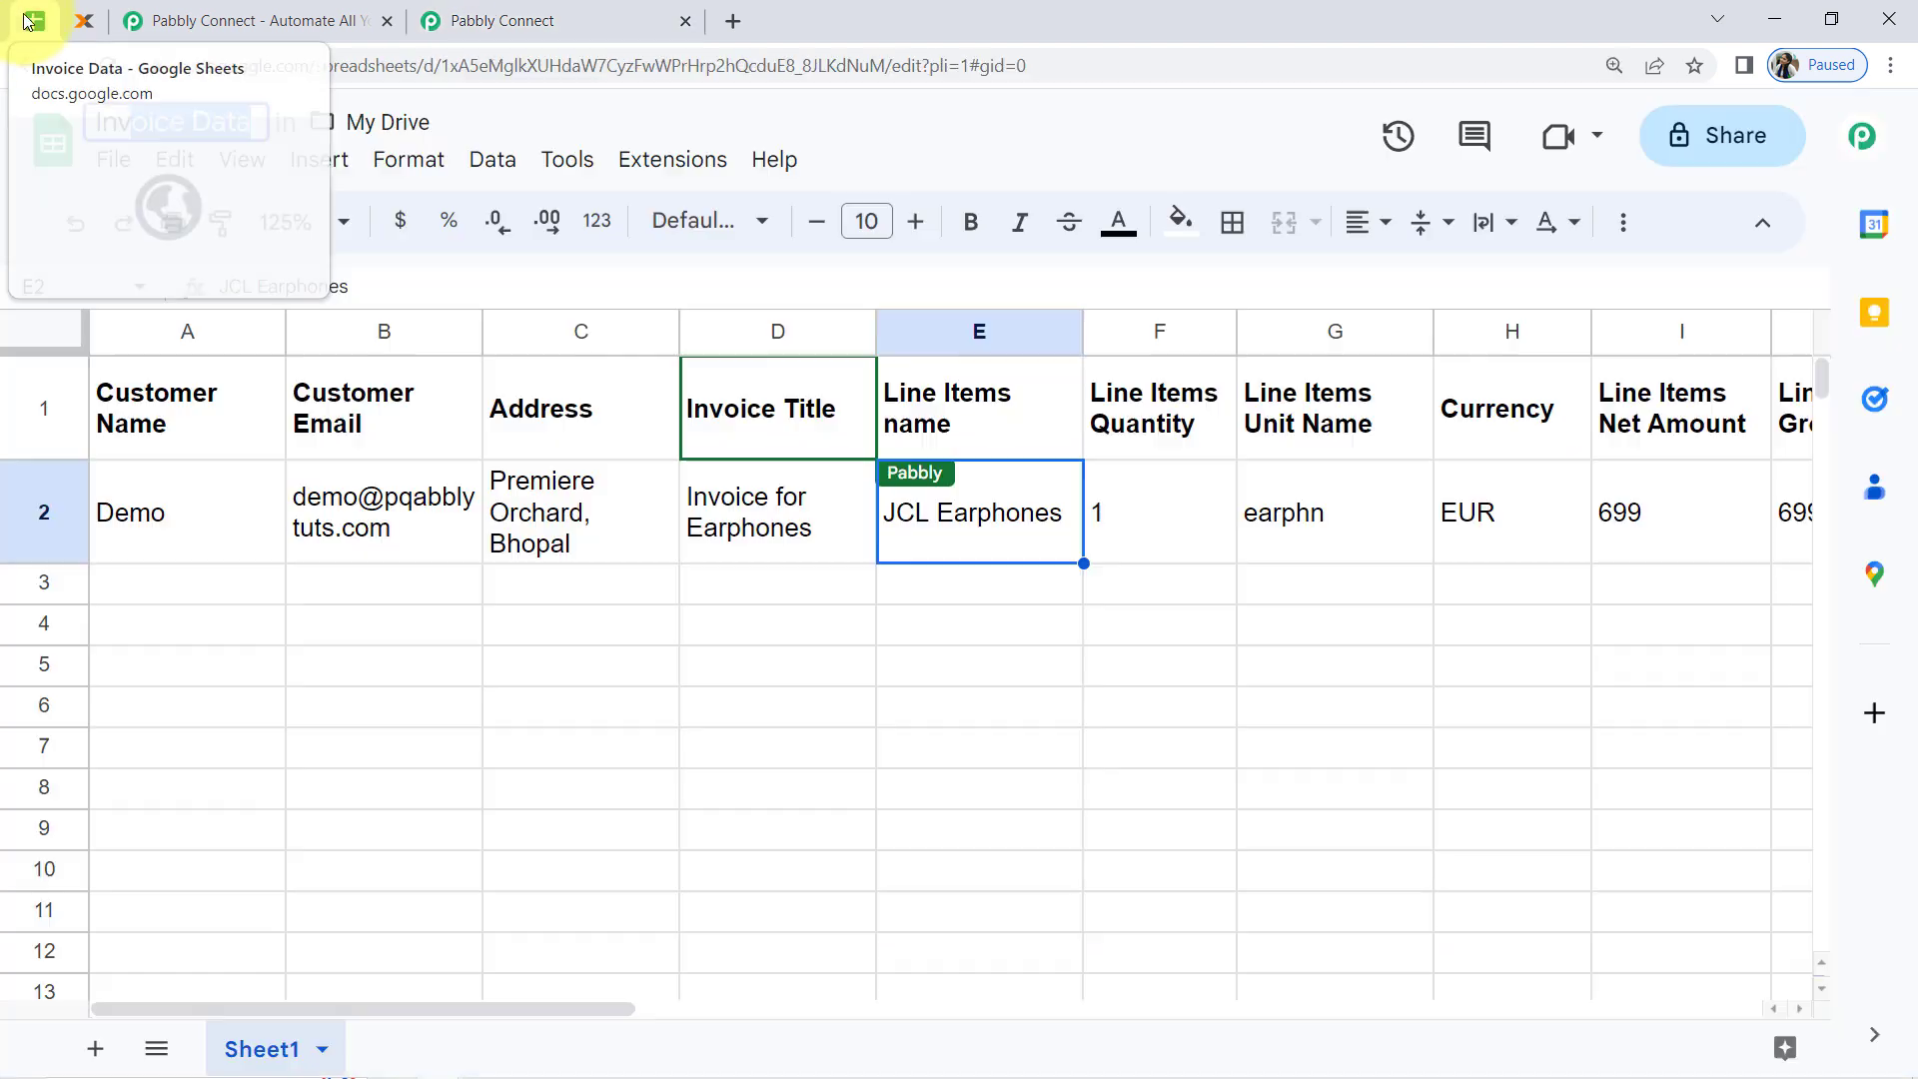
left_click(230, 476)
left_click(365, 476)
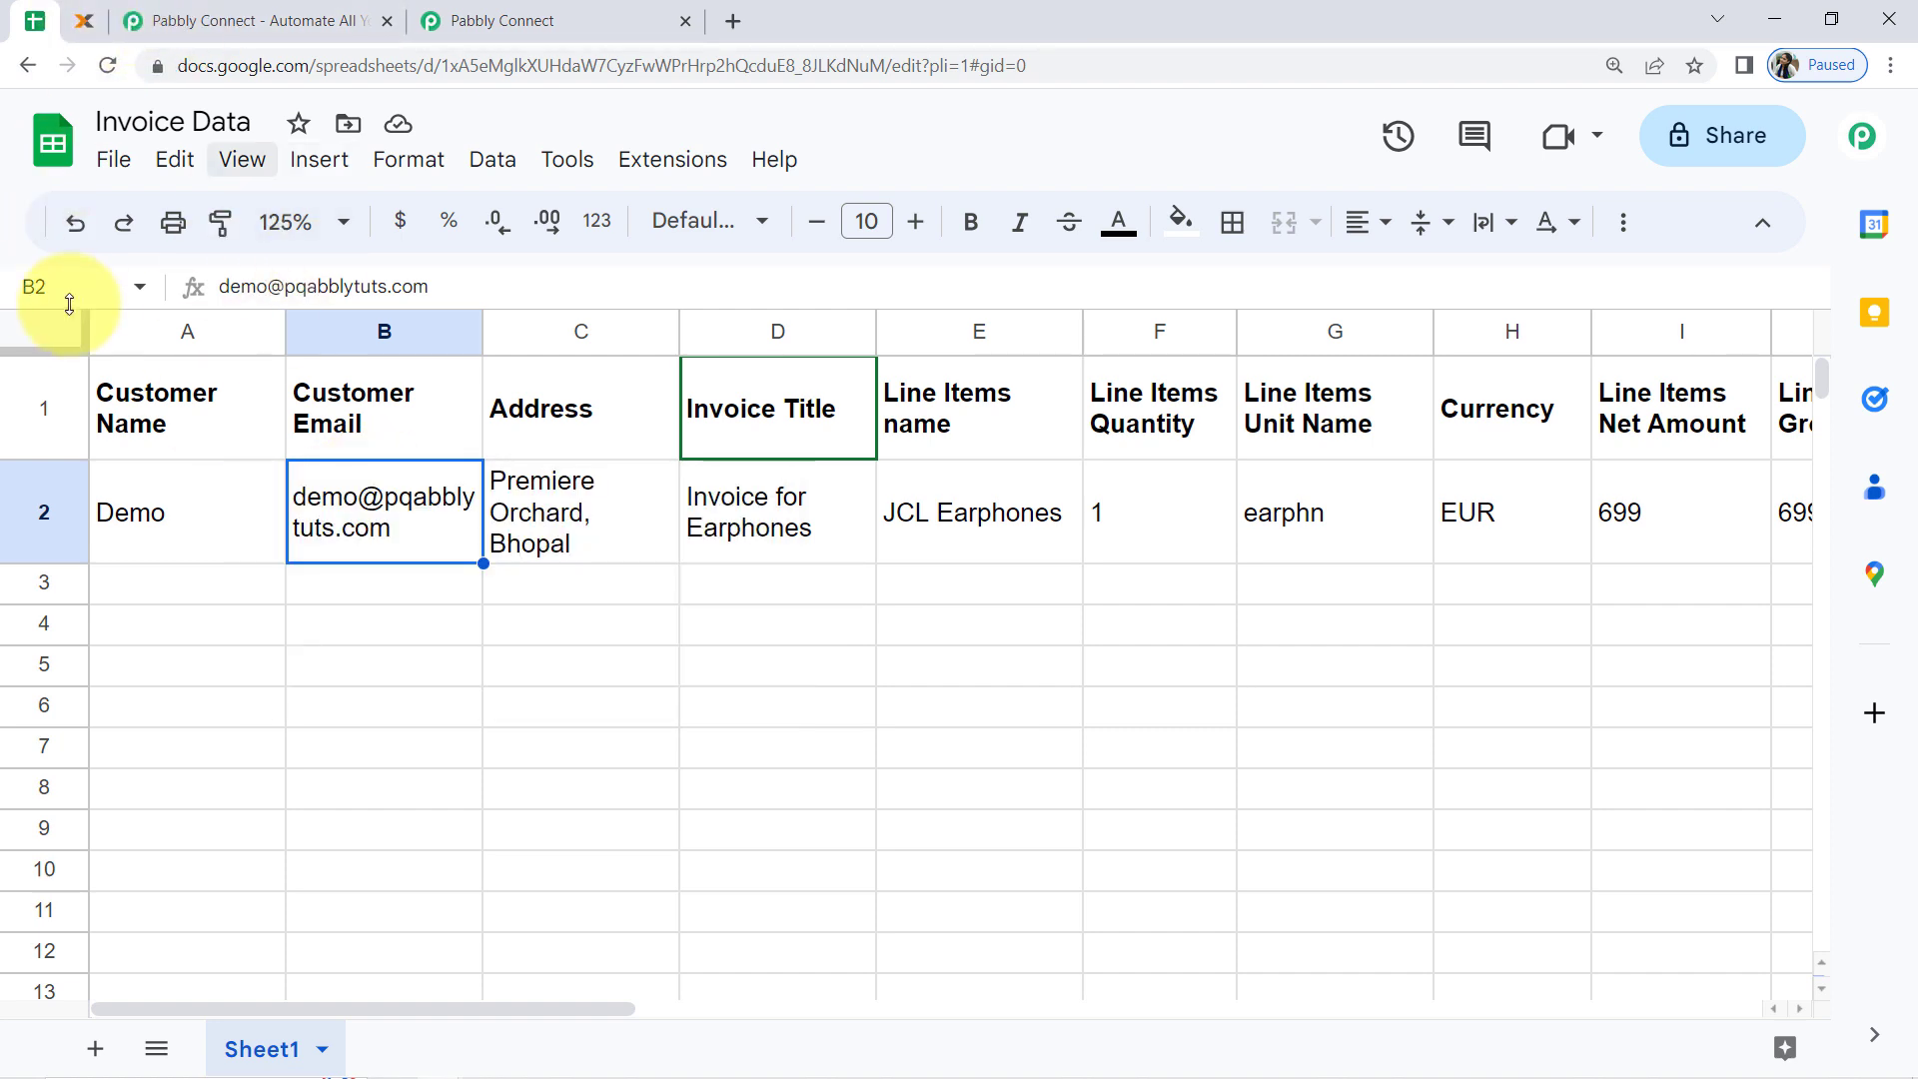
Collapse the received response in the workflow and read the description of the trigger's Instant label.
left_click(502, 20)
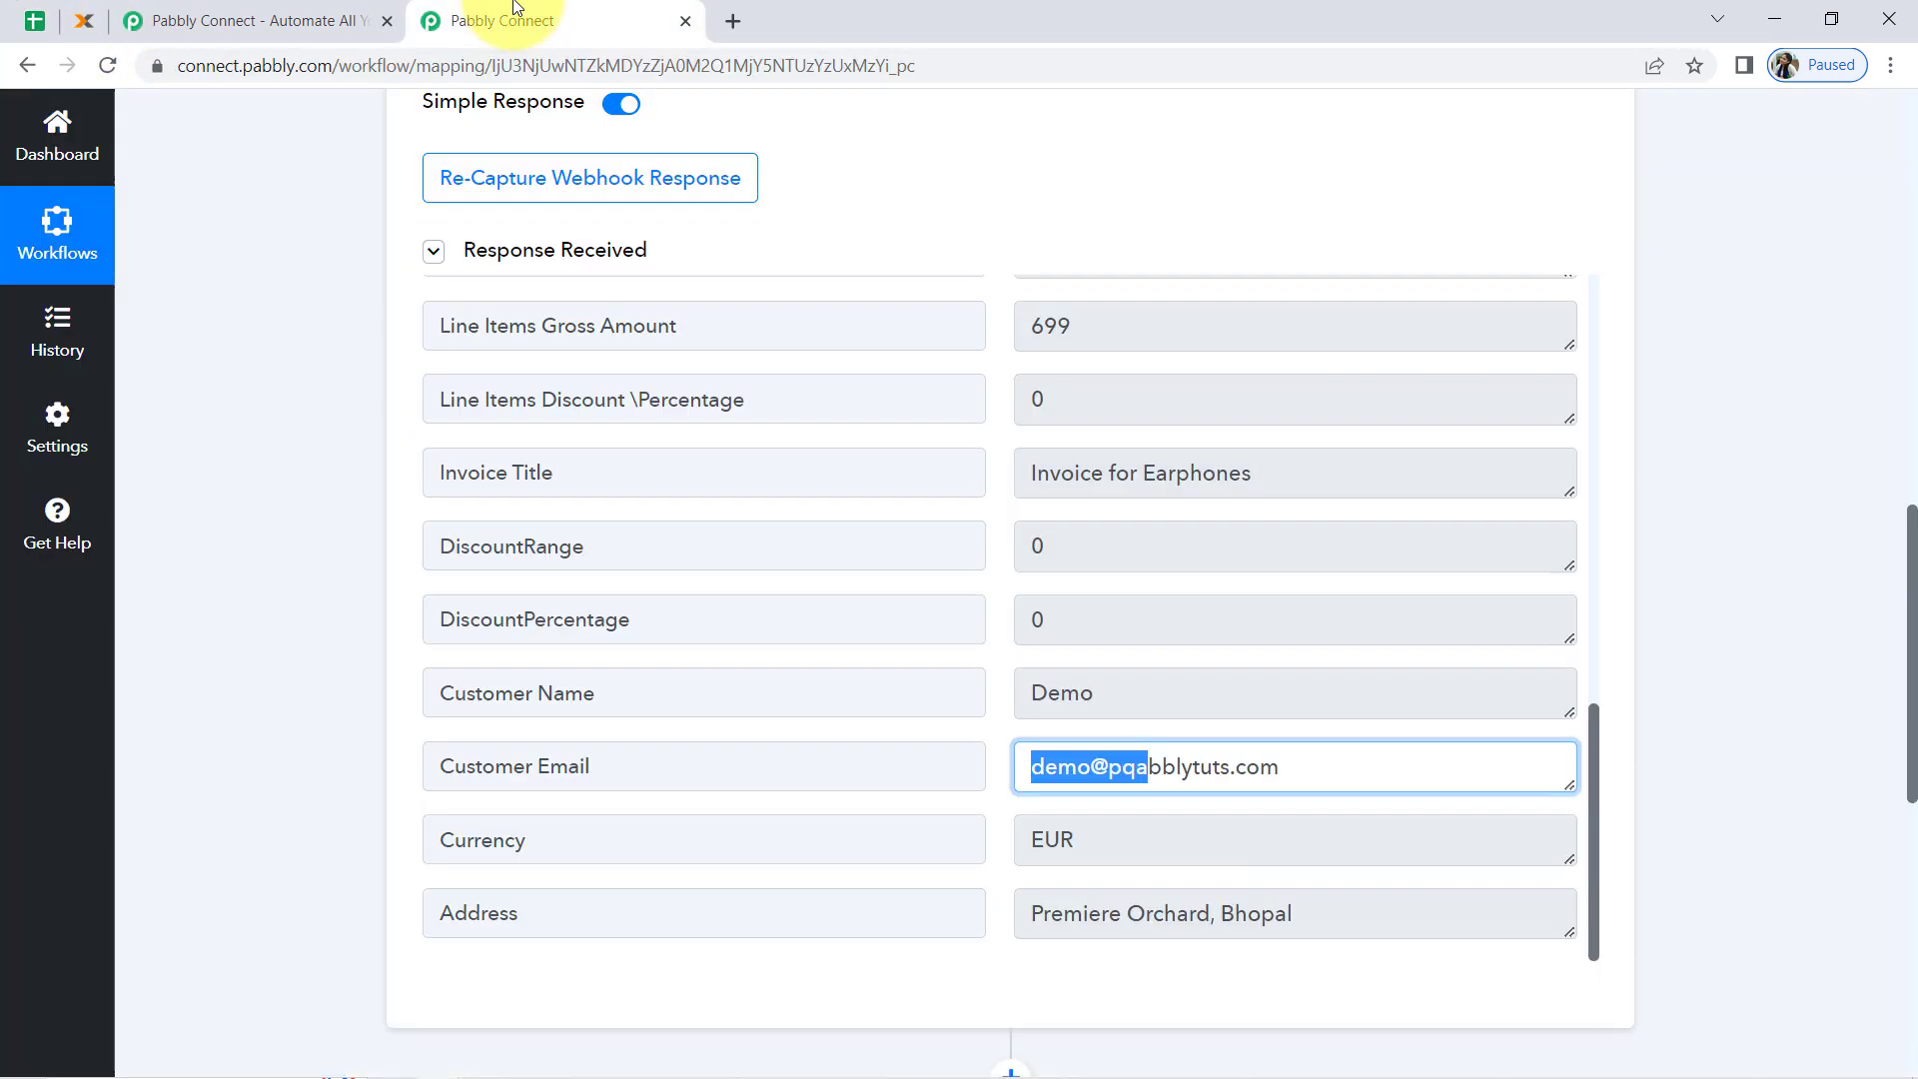
left_click(434, 251)
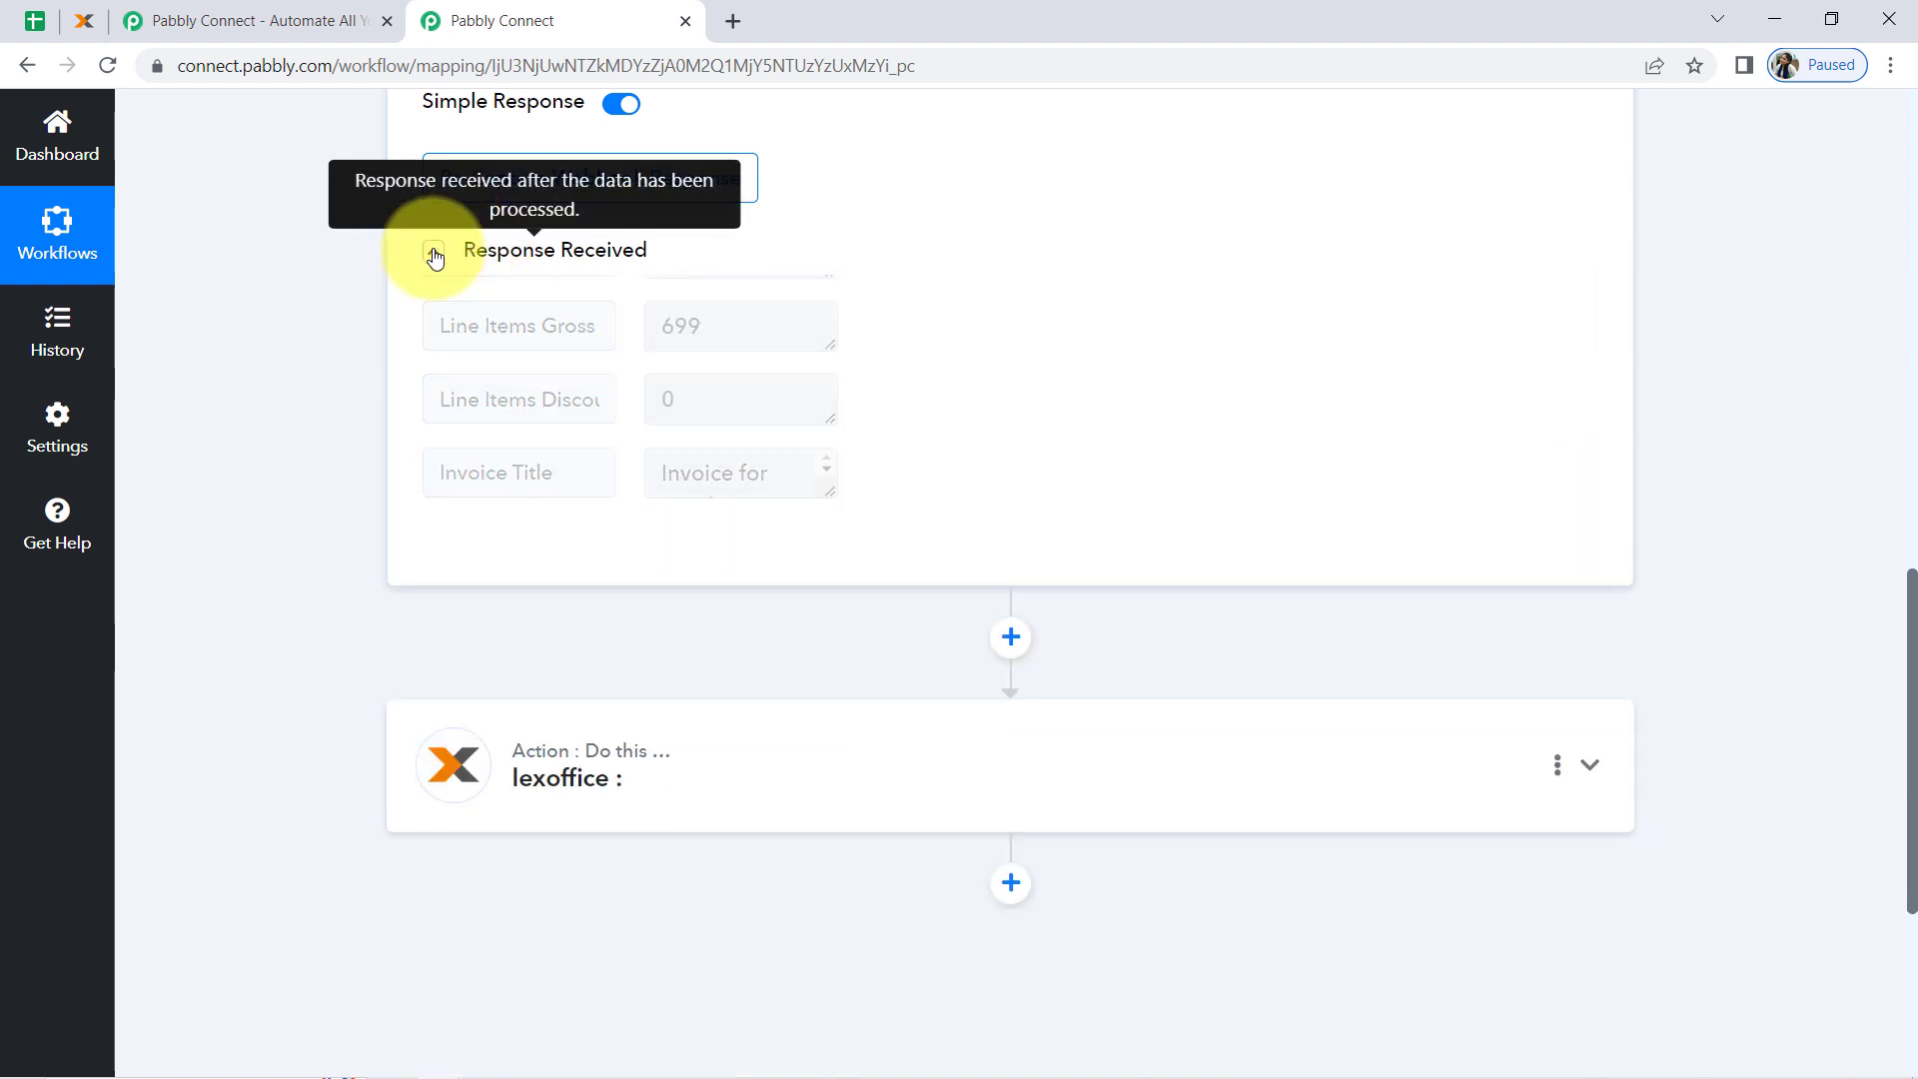
scroll(1849, 453, "up", 12)
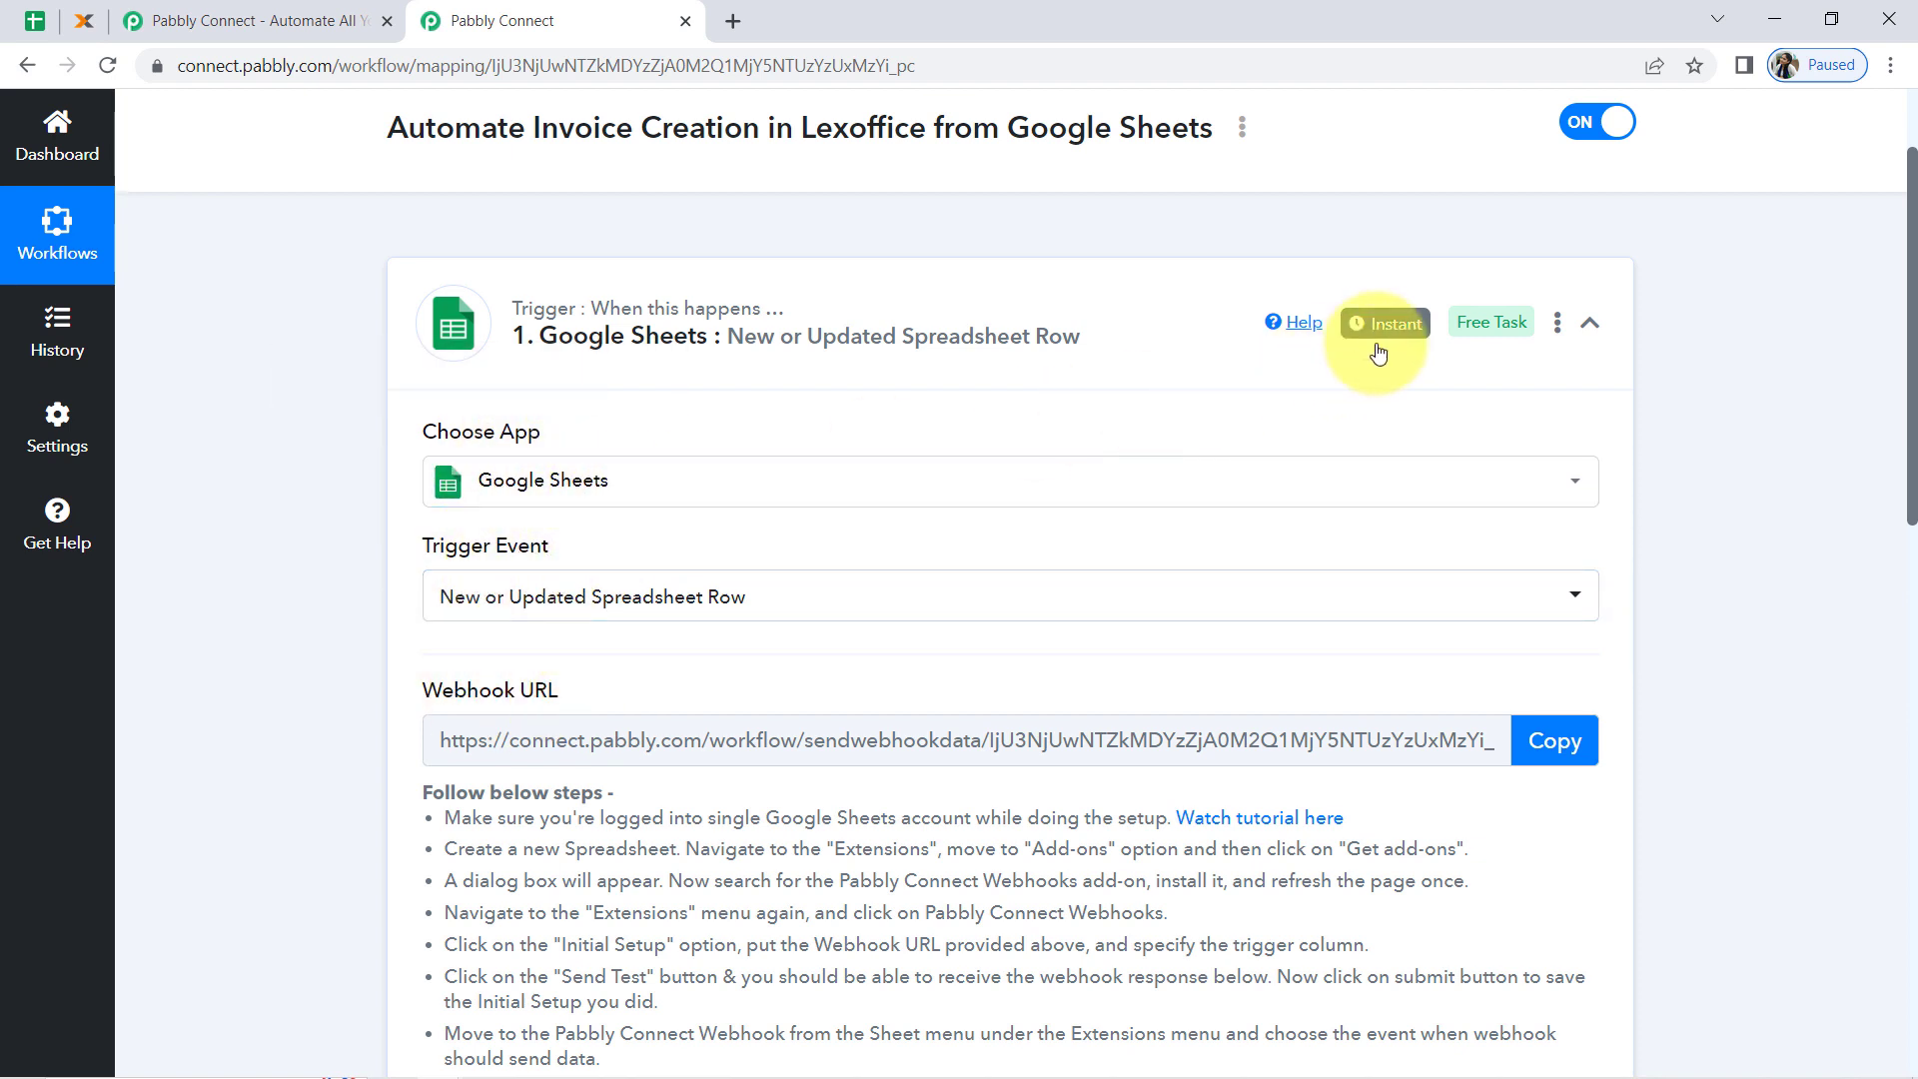
mouse_move(1386, 337)
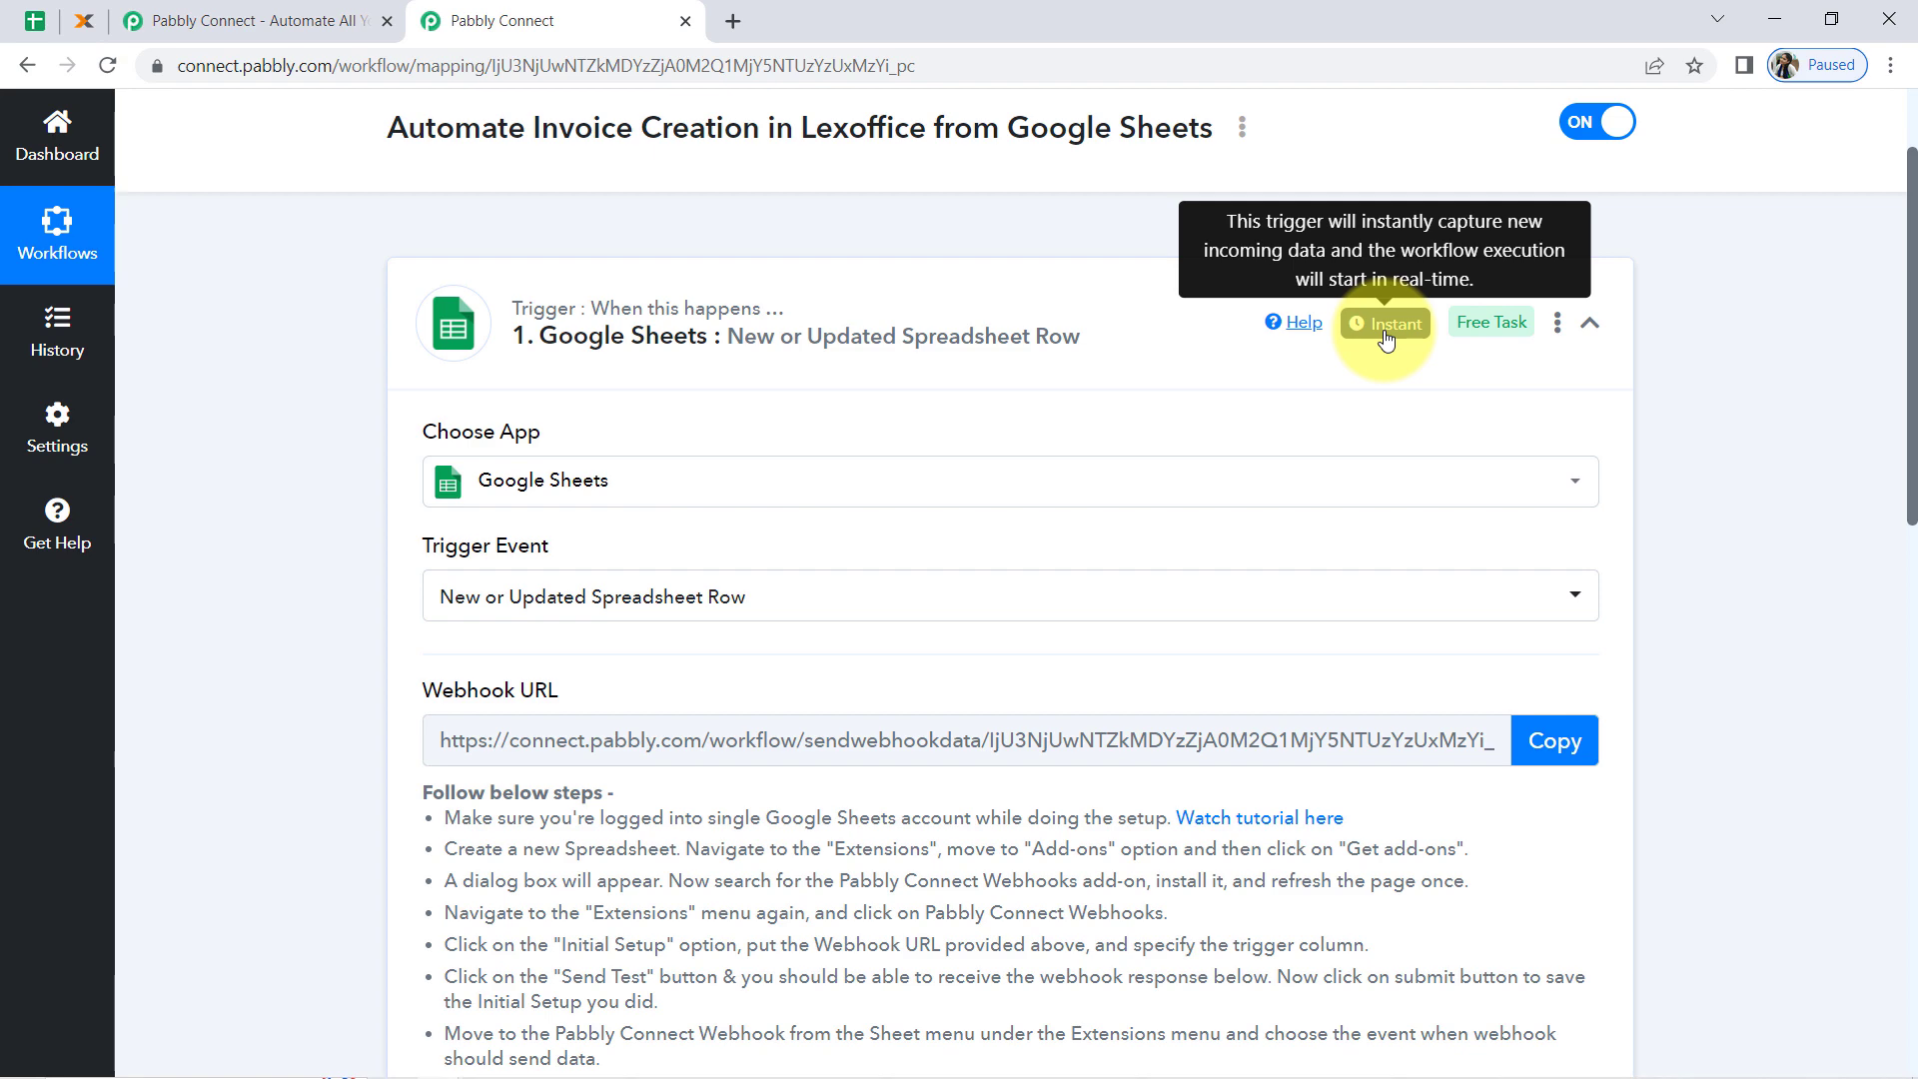
Switch to the Invoice Data spreadsheet and enable Send On Event in the Pabbly Connect Webhooks add-on.
left_click(20, 28)
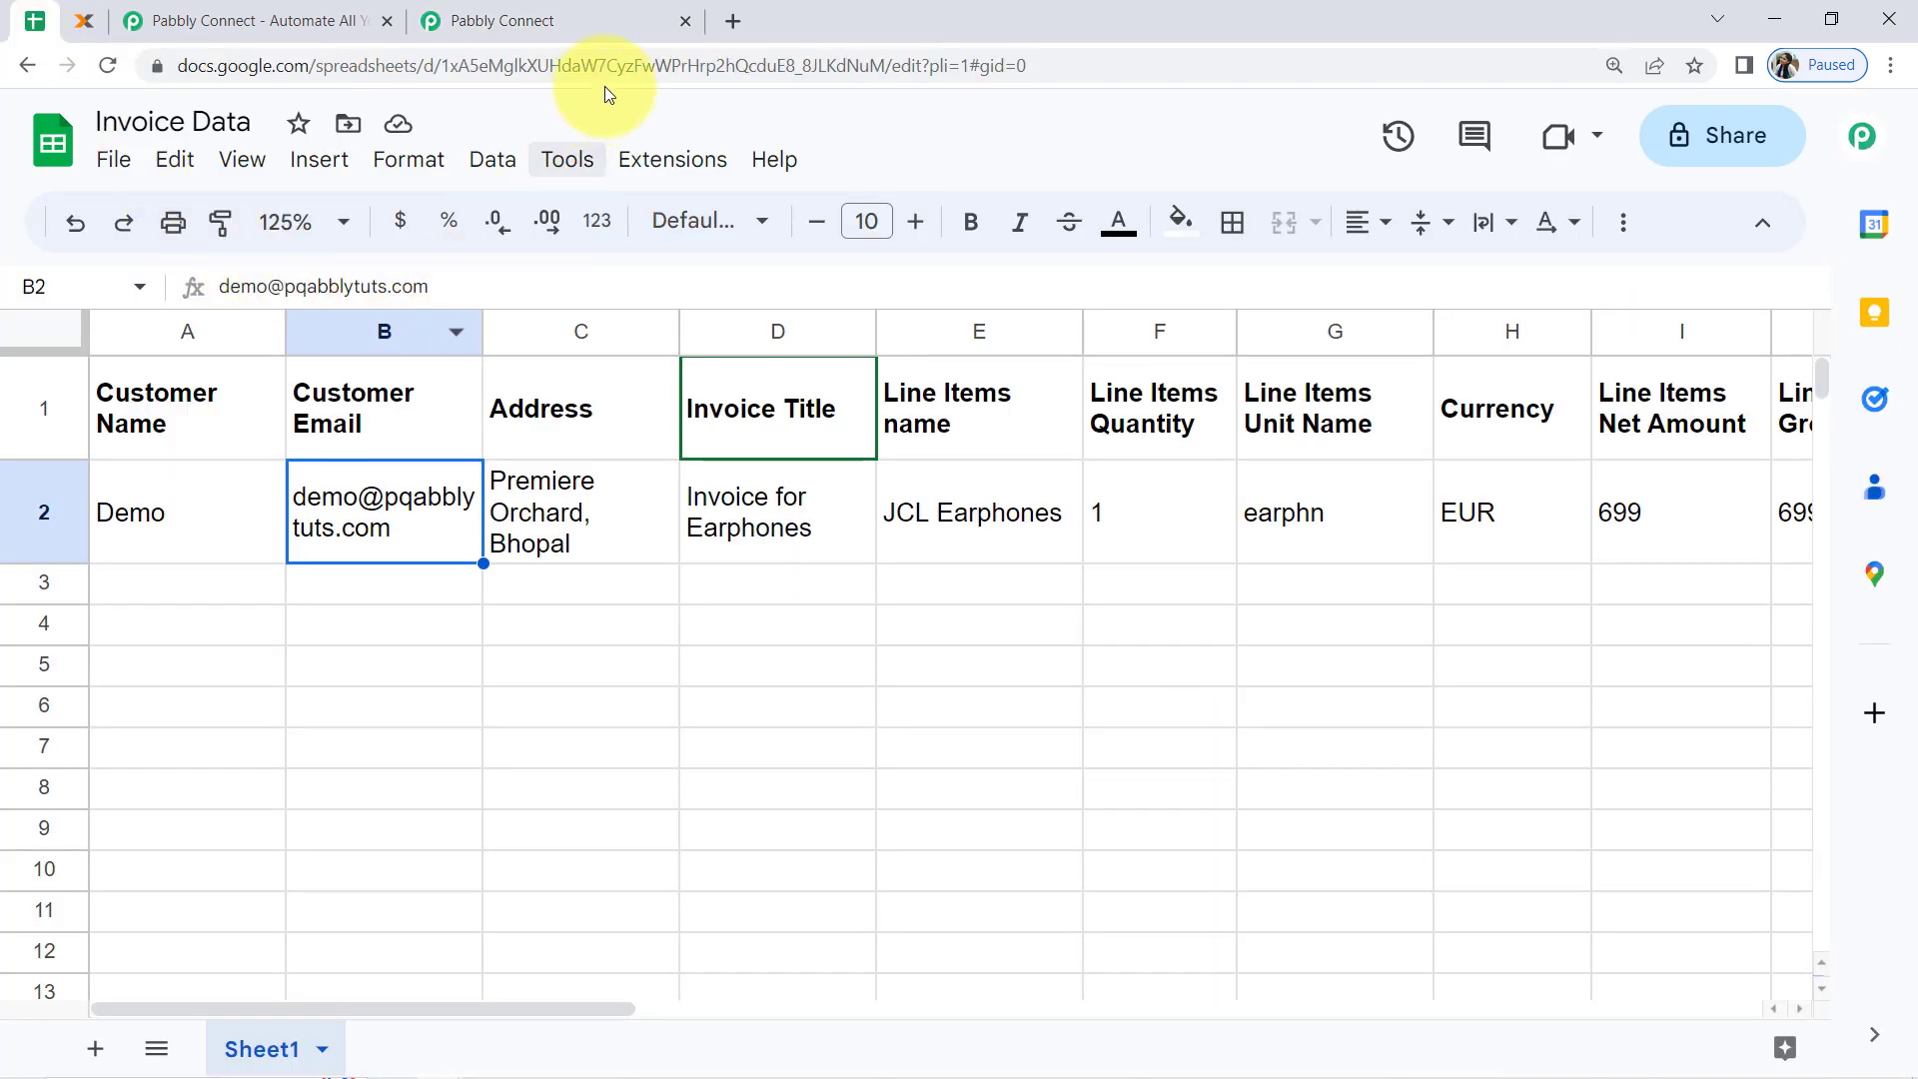
left_click(659, 165)
mouse_move(920, 572)
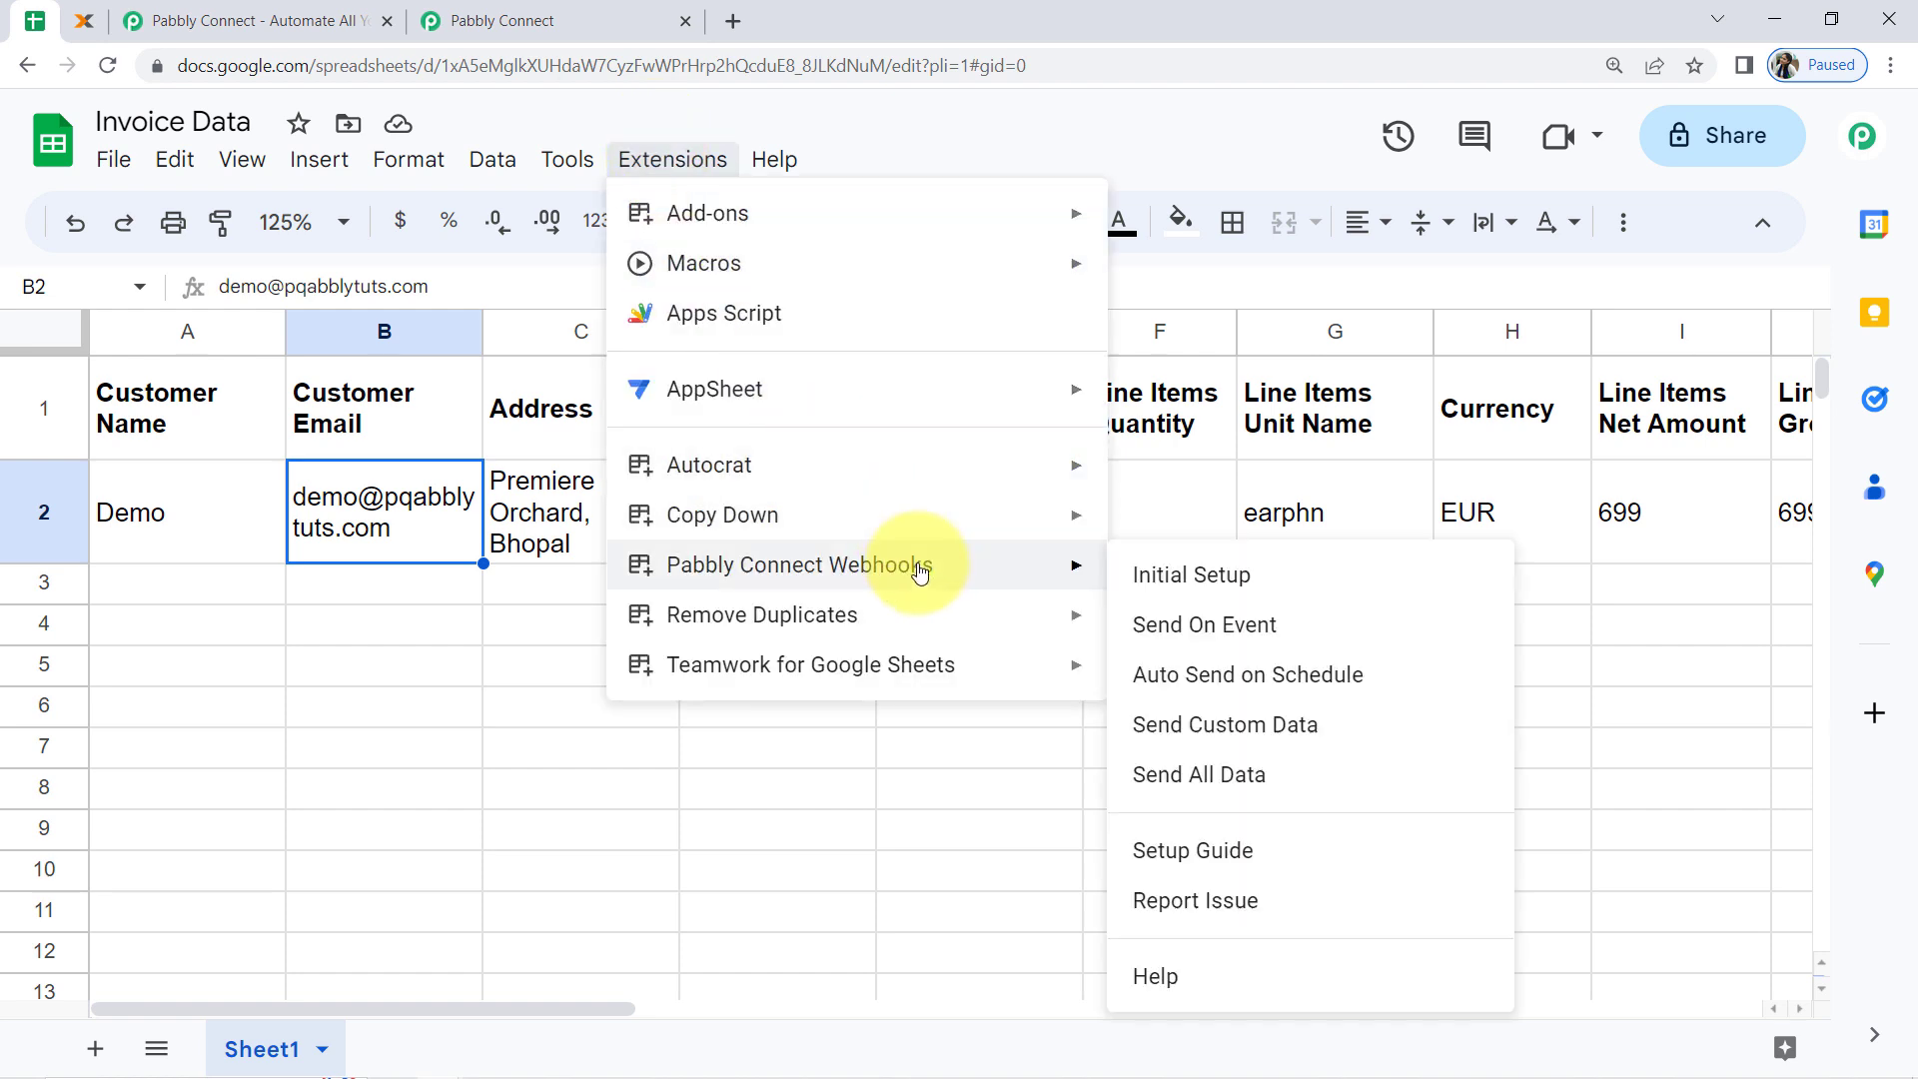
left_click(1197, 627)
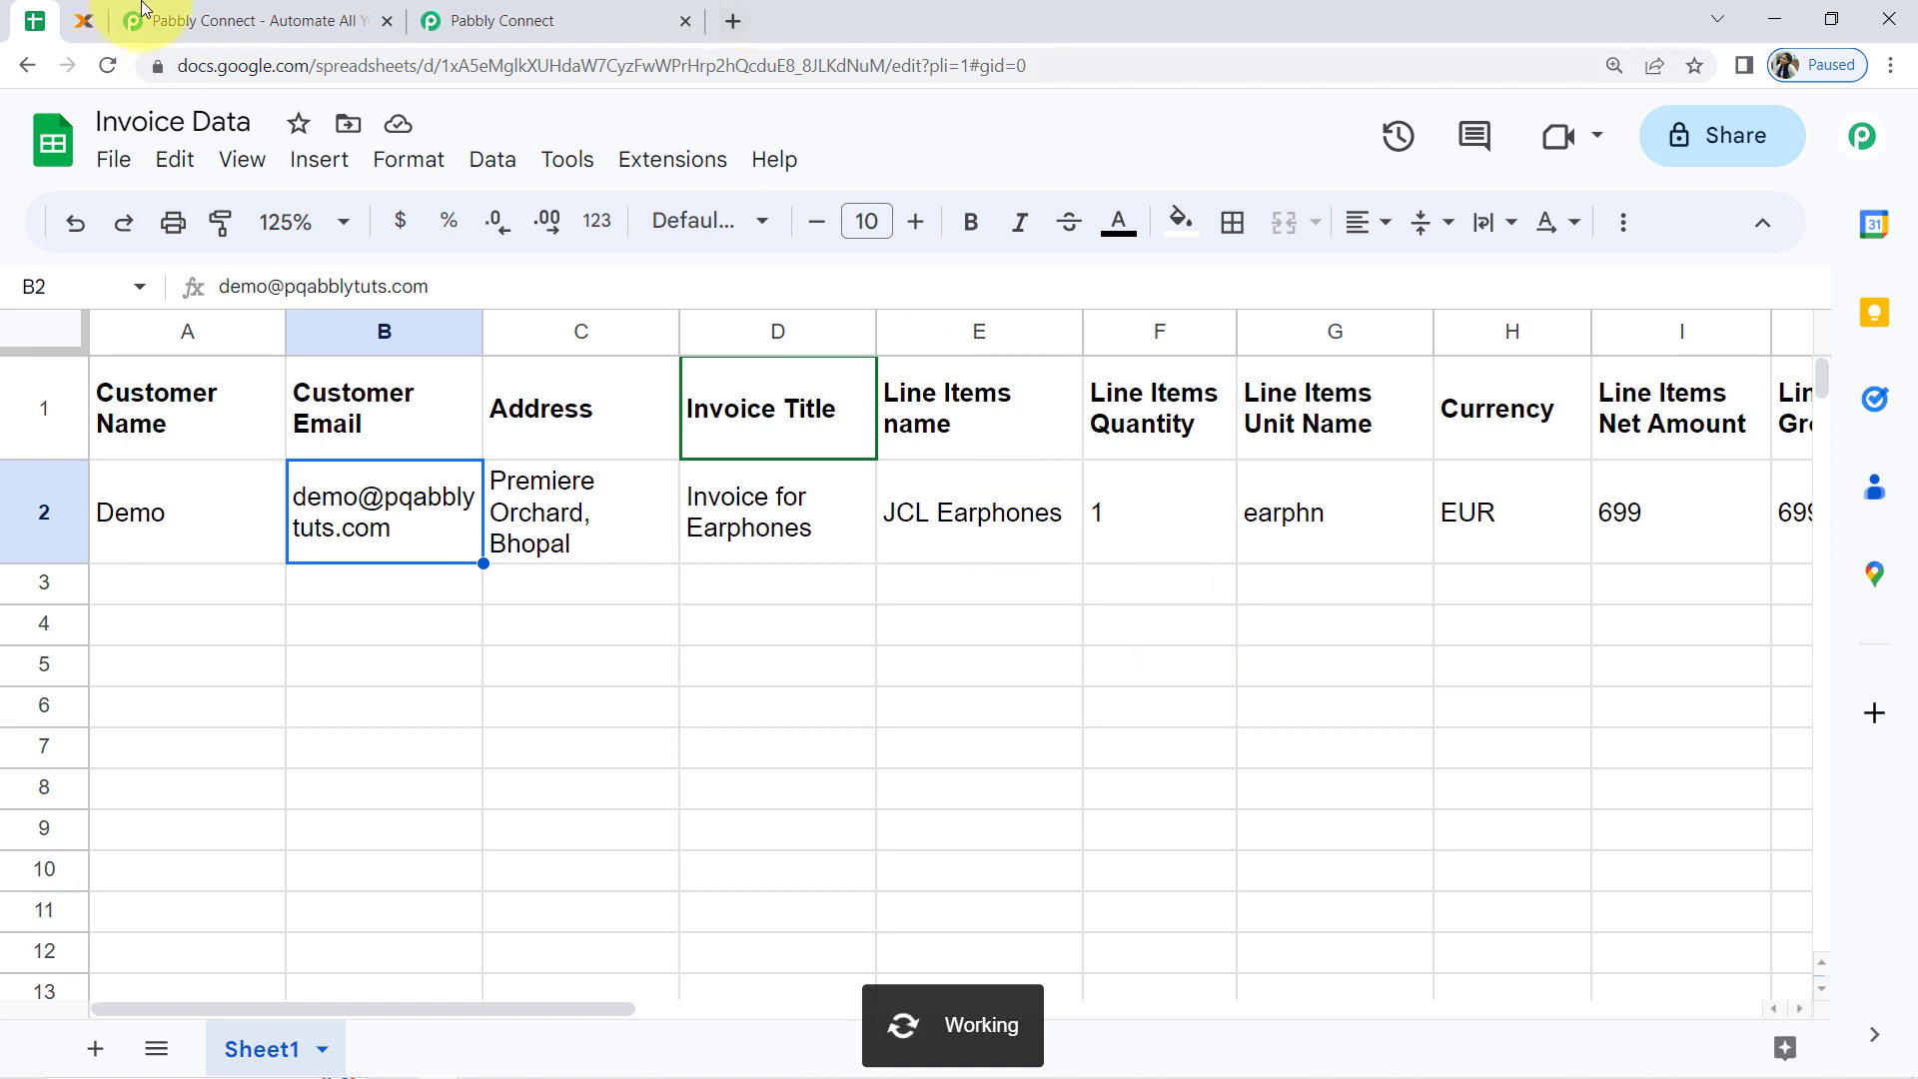
left_click(663, 161)
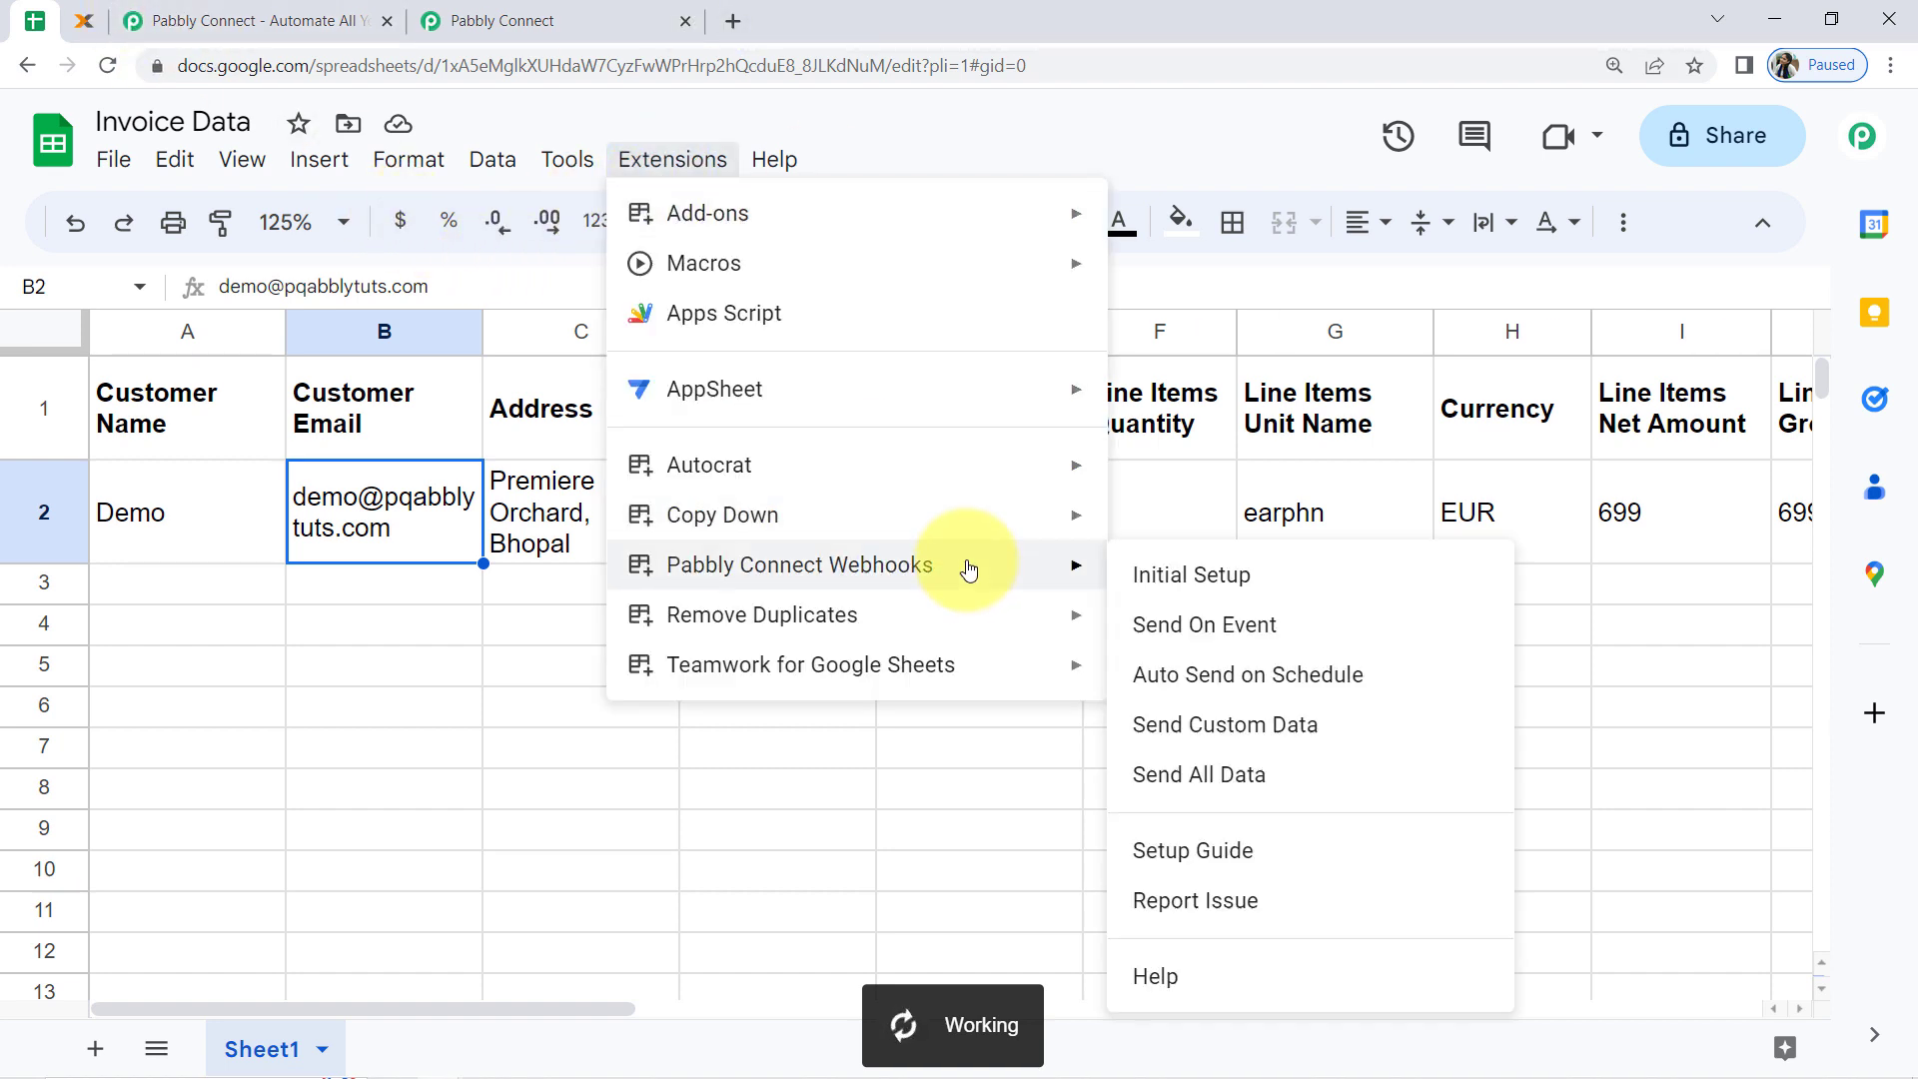
mouse_move(1074, 571)
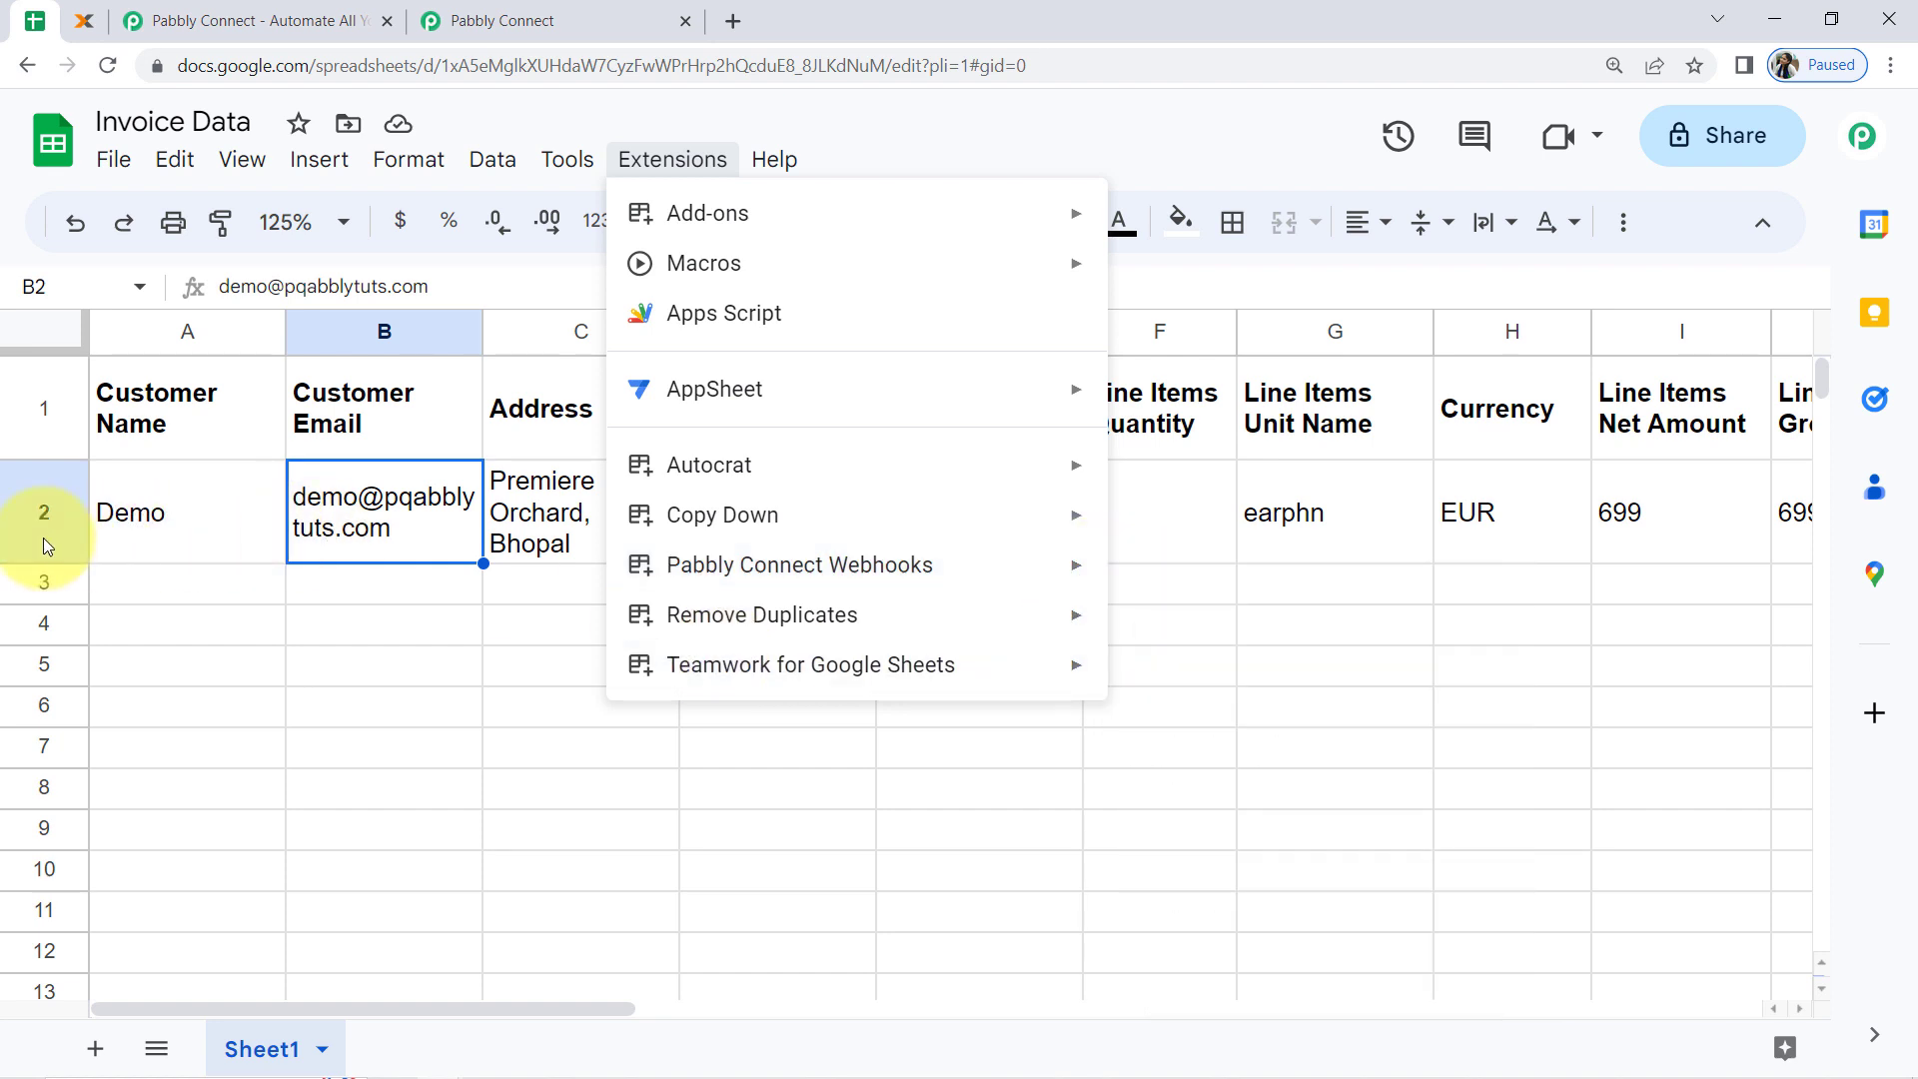
left_click(25, 589)
left_click(50, 621)
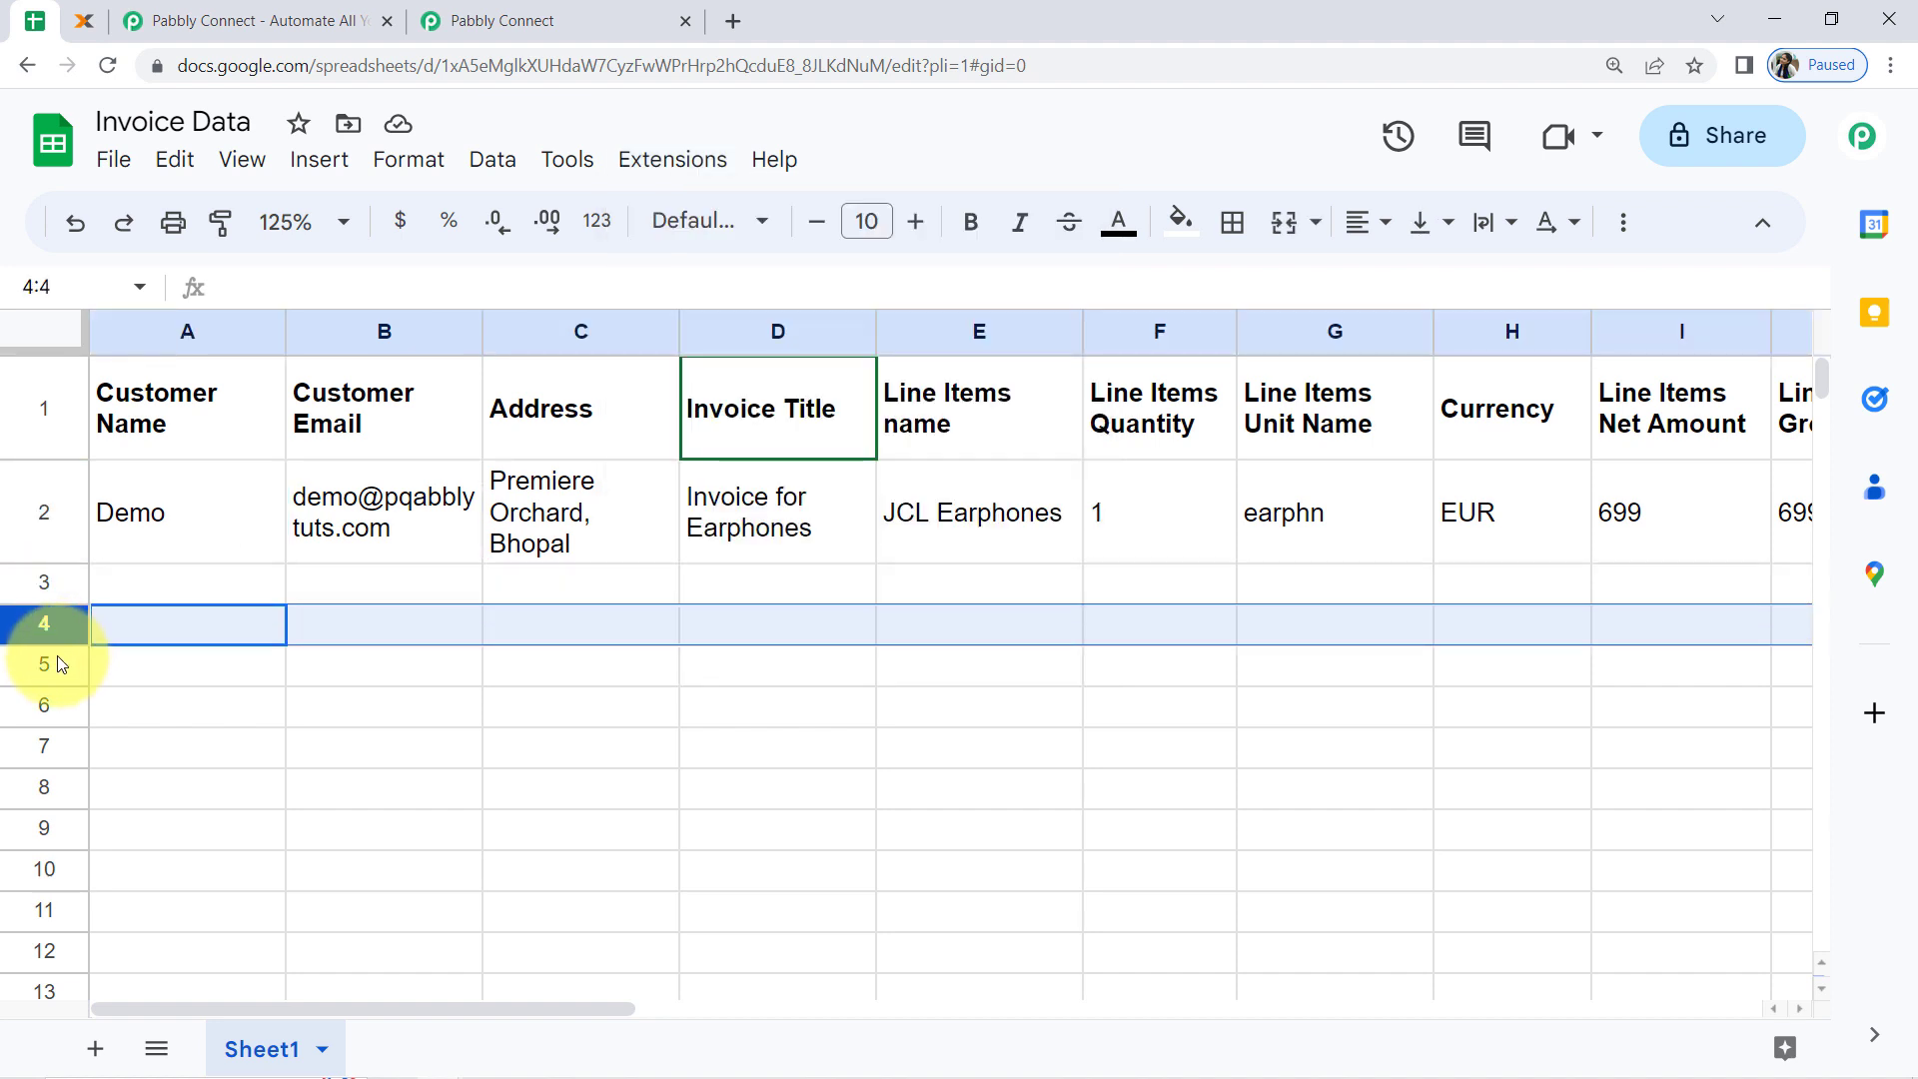
left_click(55, 659)
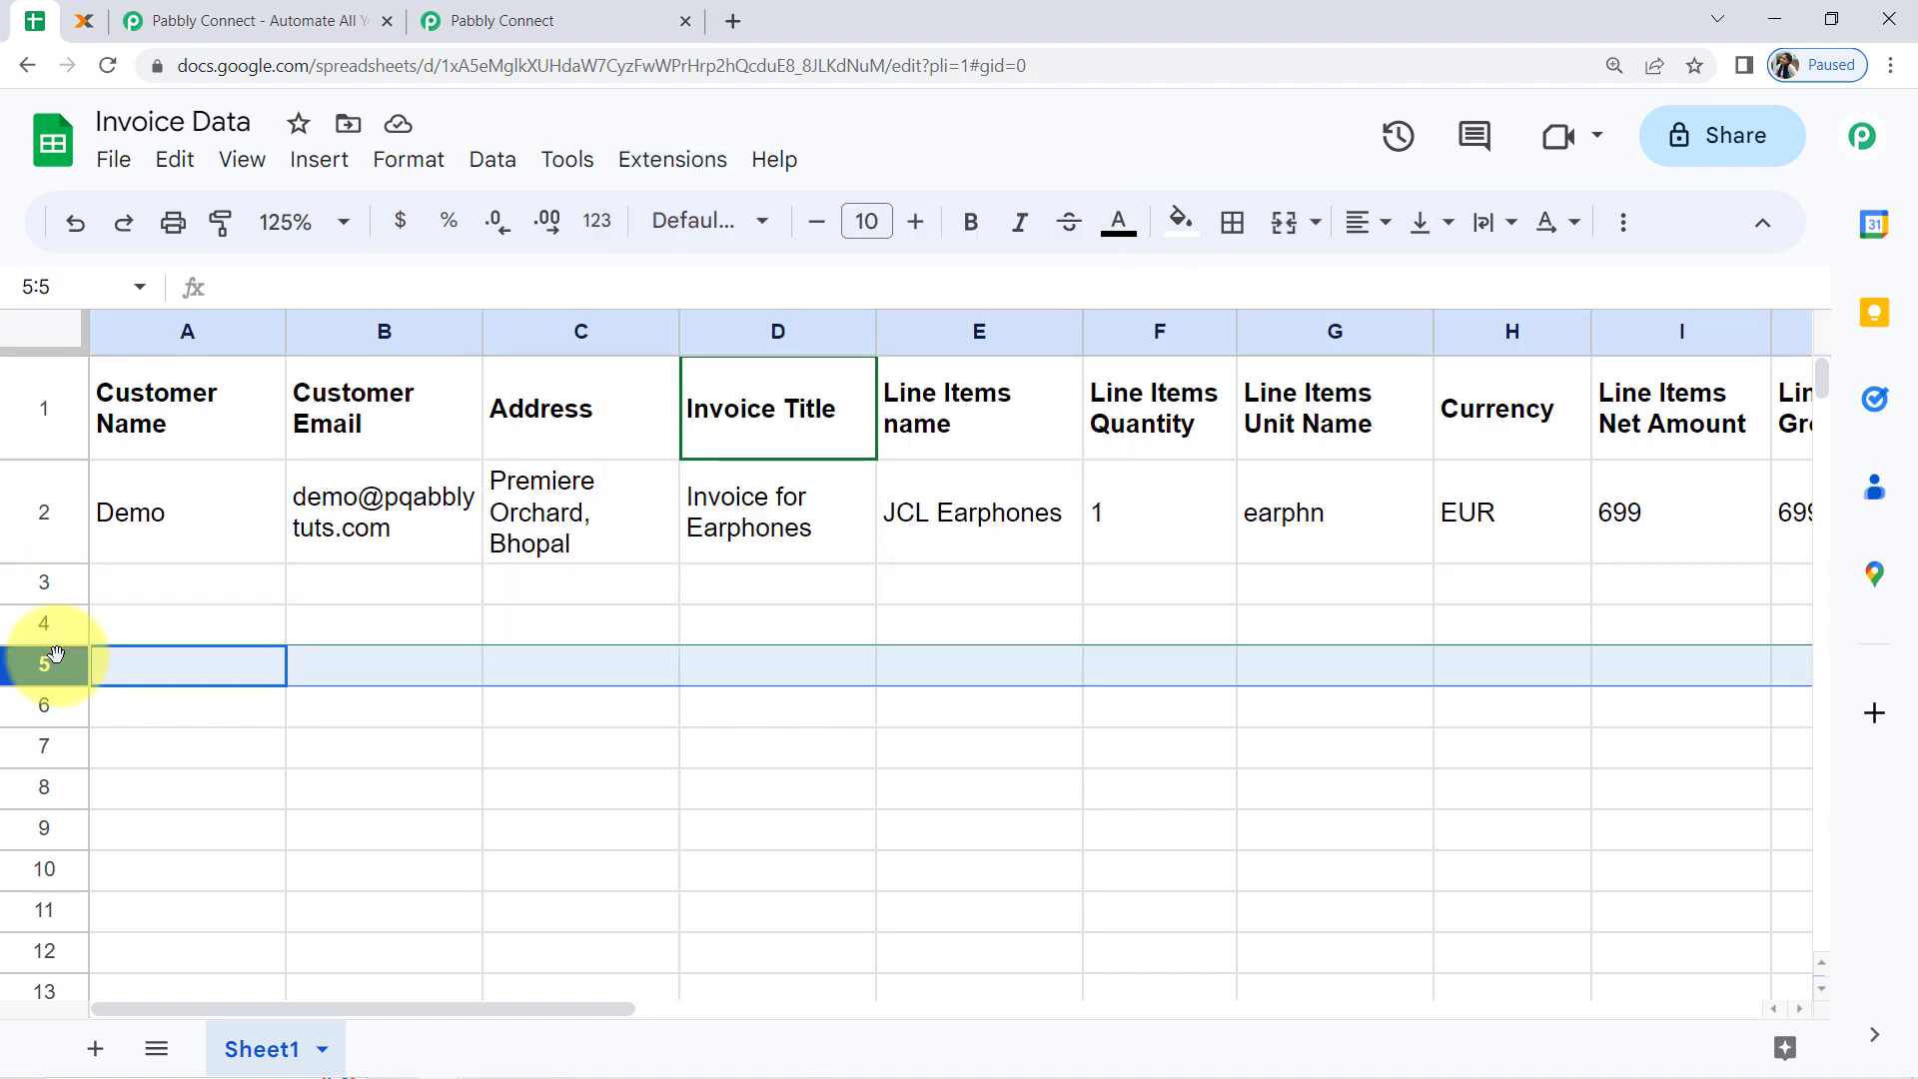
left_click(519, 12)
left_click(33, 15)
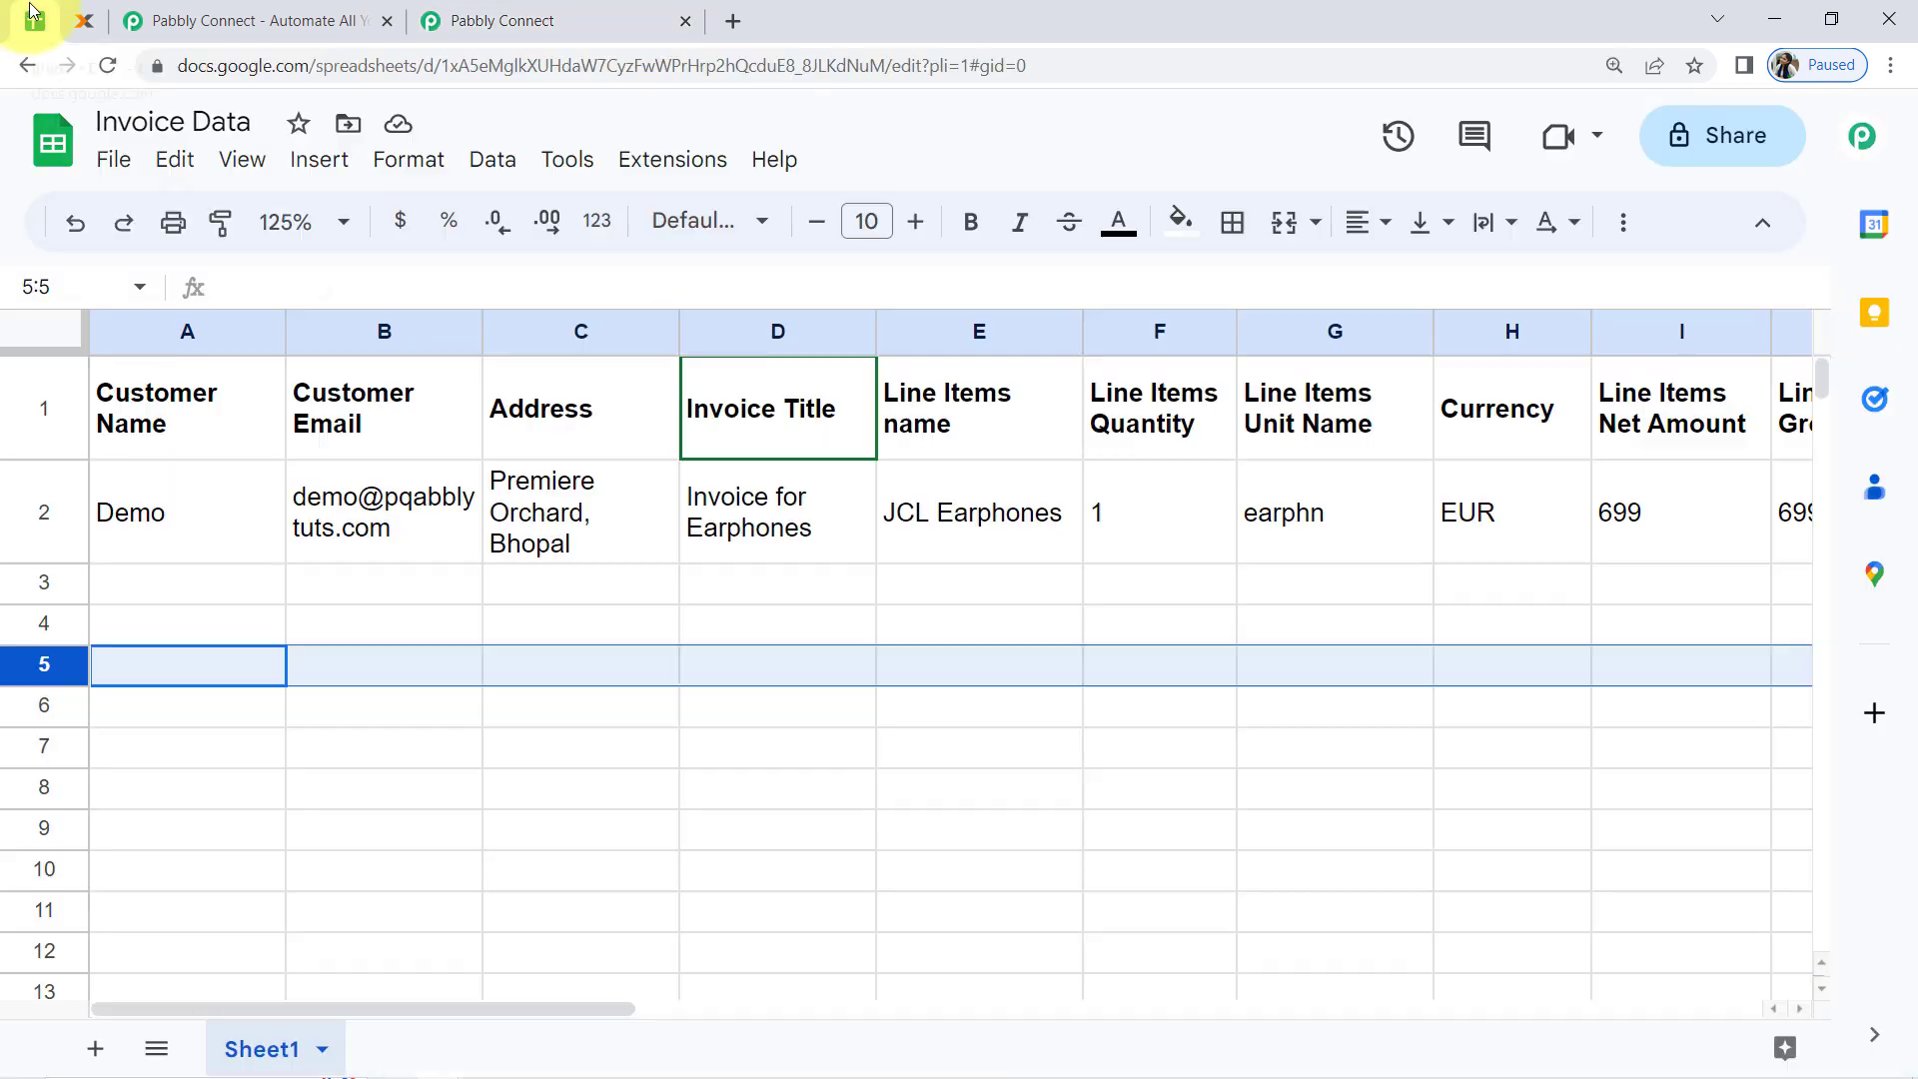
left_click(564, 601)
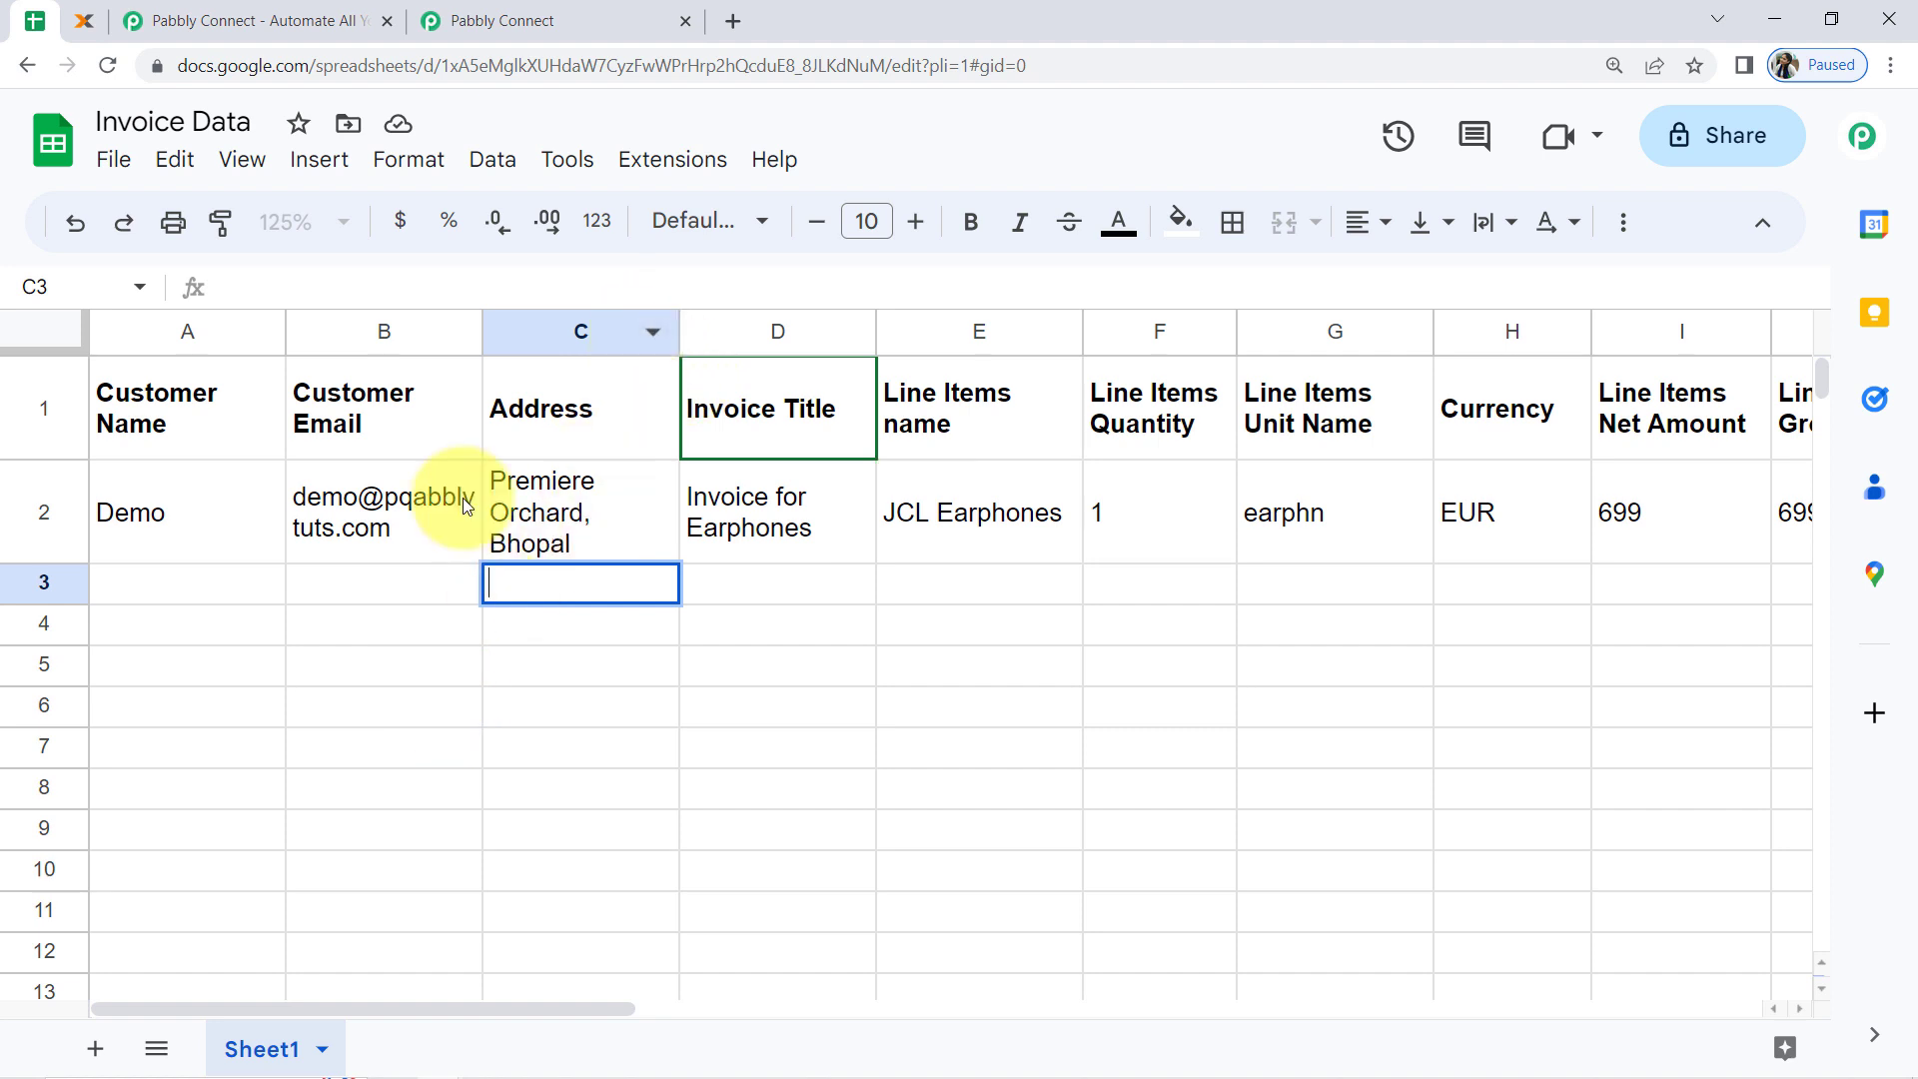
Return to the Pabbly Connect workflow and collapse the Google Sheets trigger step.
left_click(479, 16)
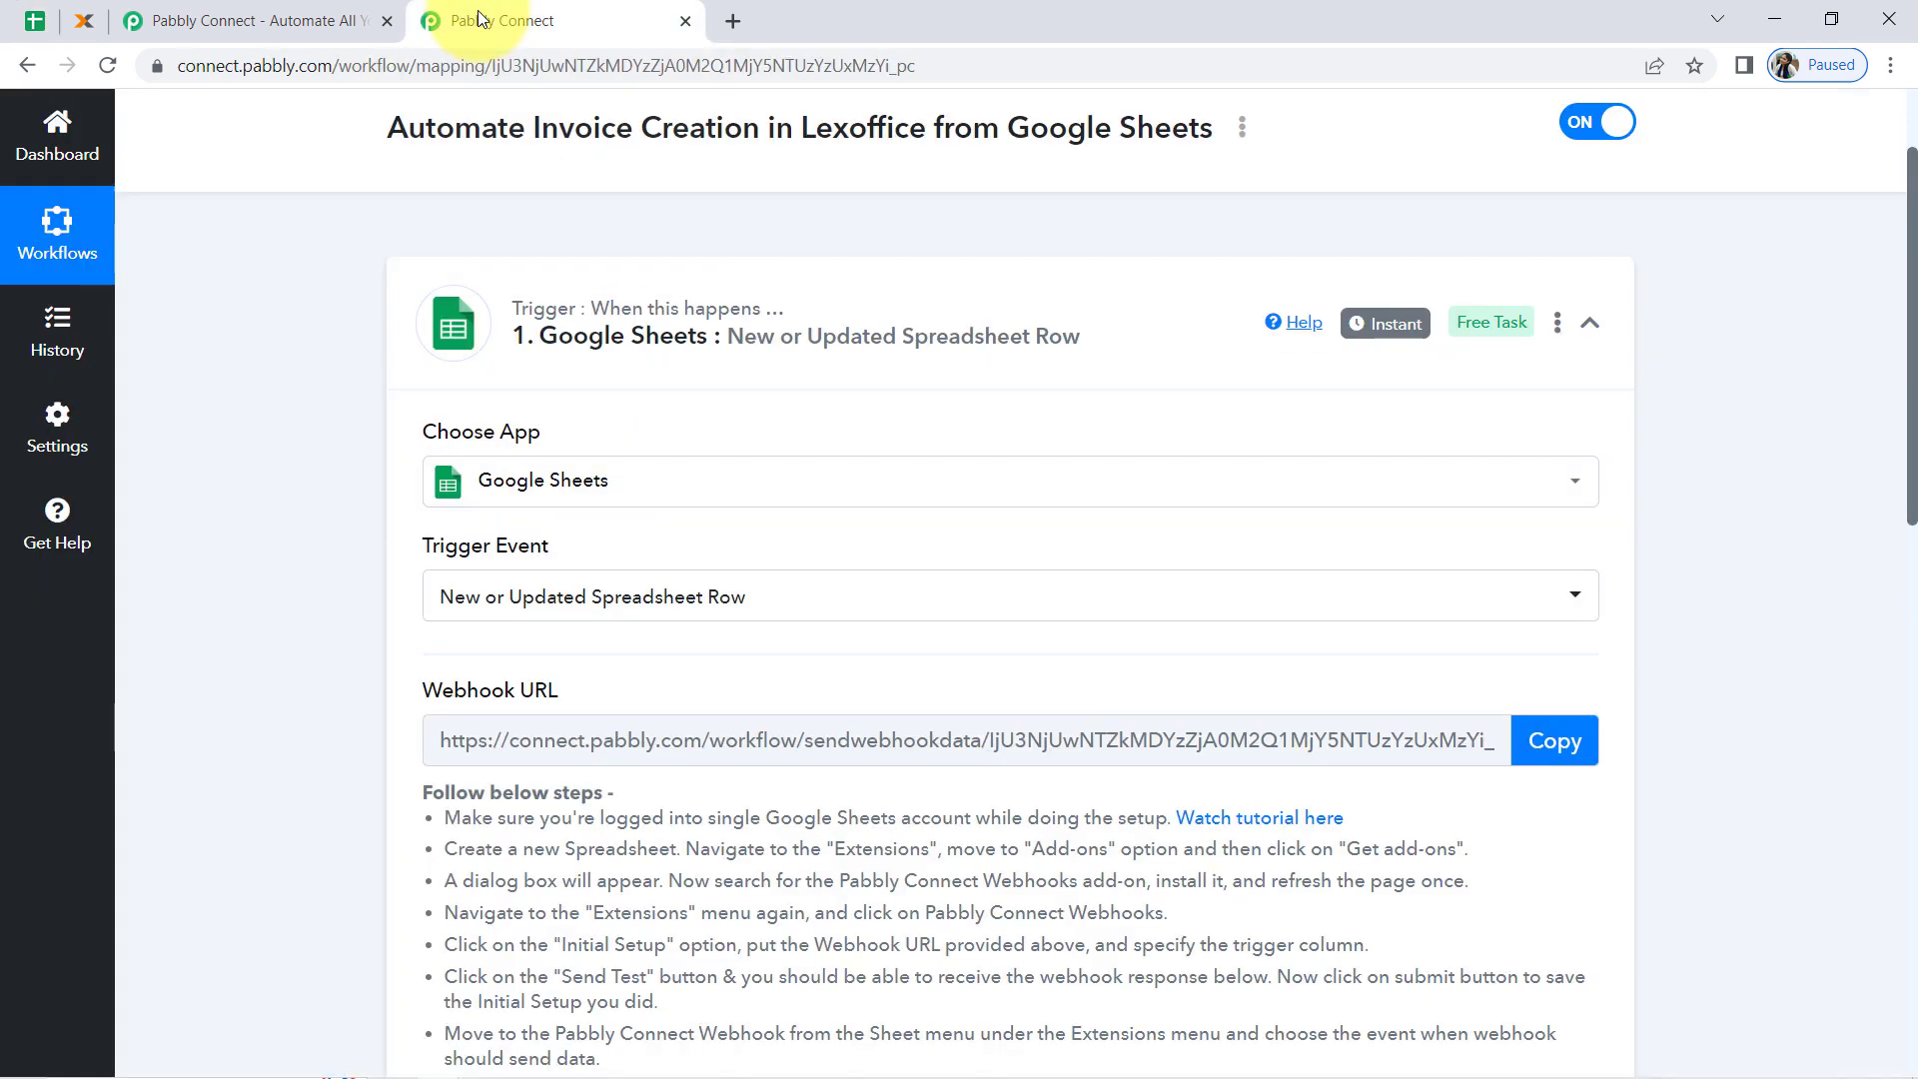
left_click(529, 348)
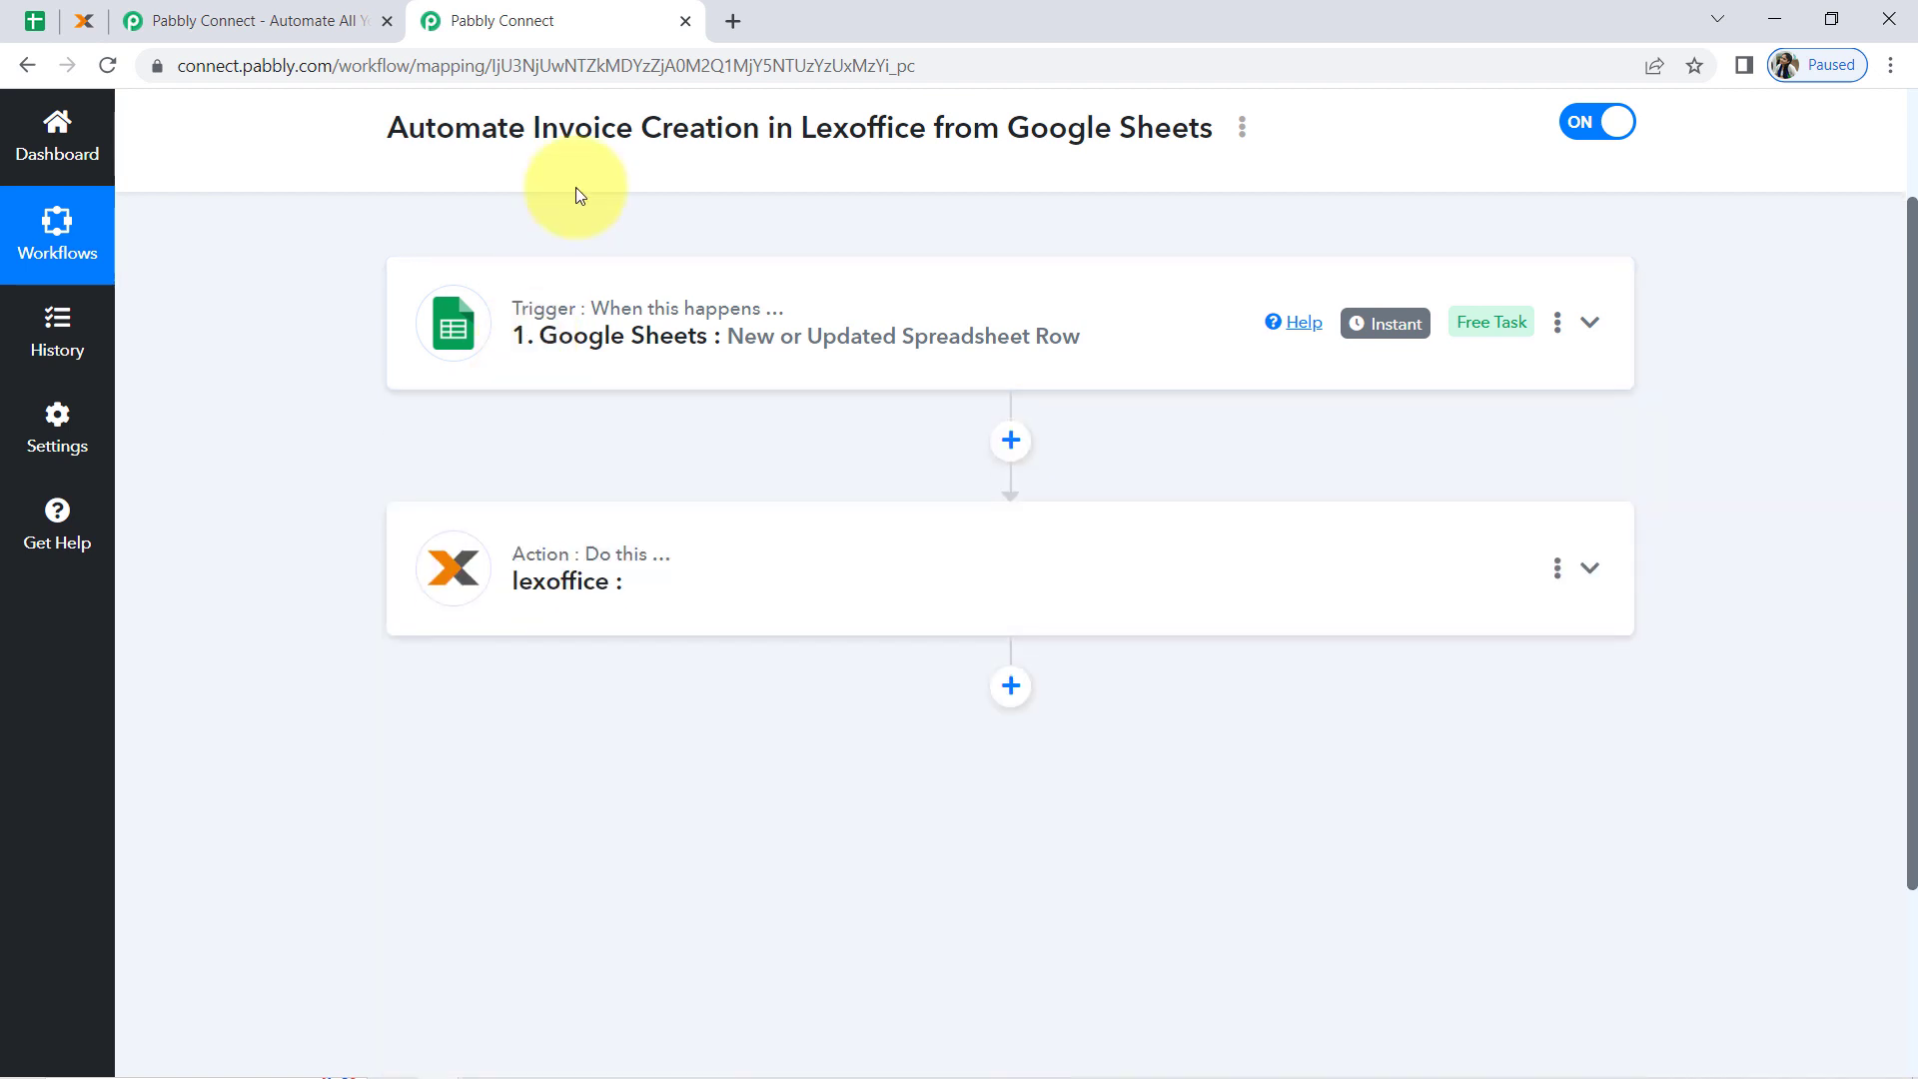
left_click_drag(440, 127, 716, 142)
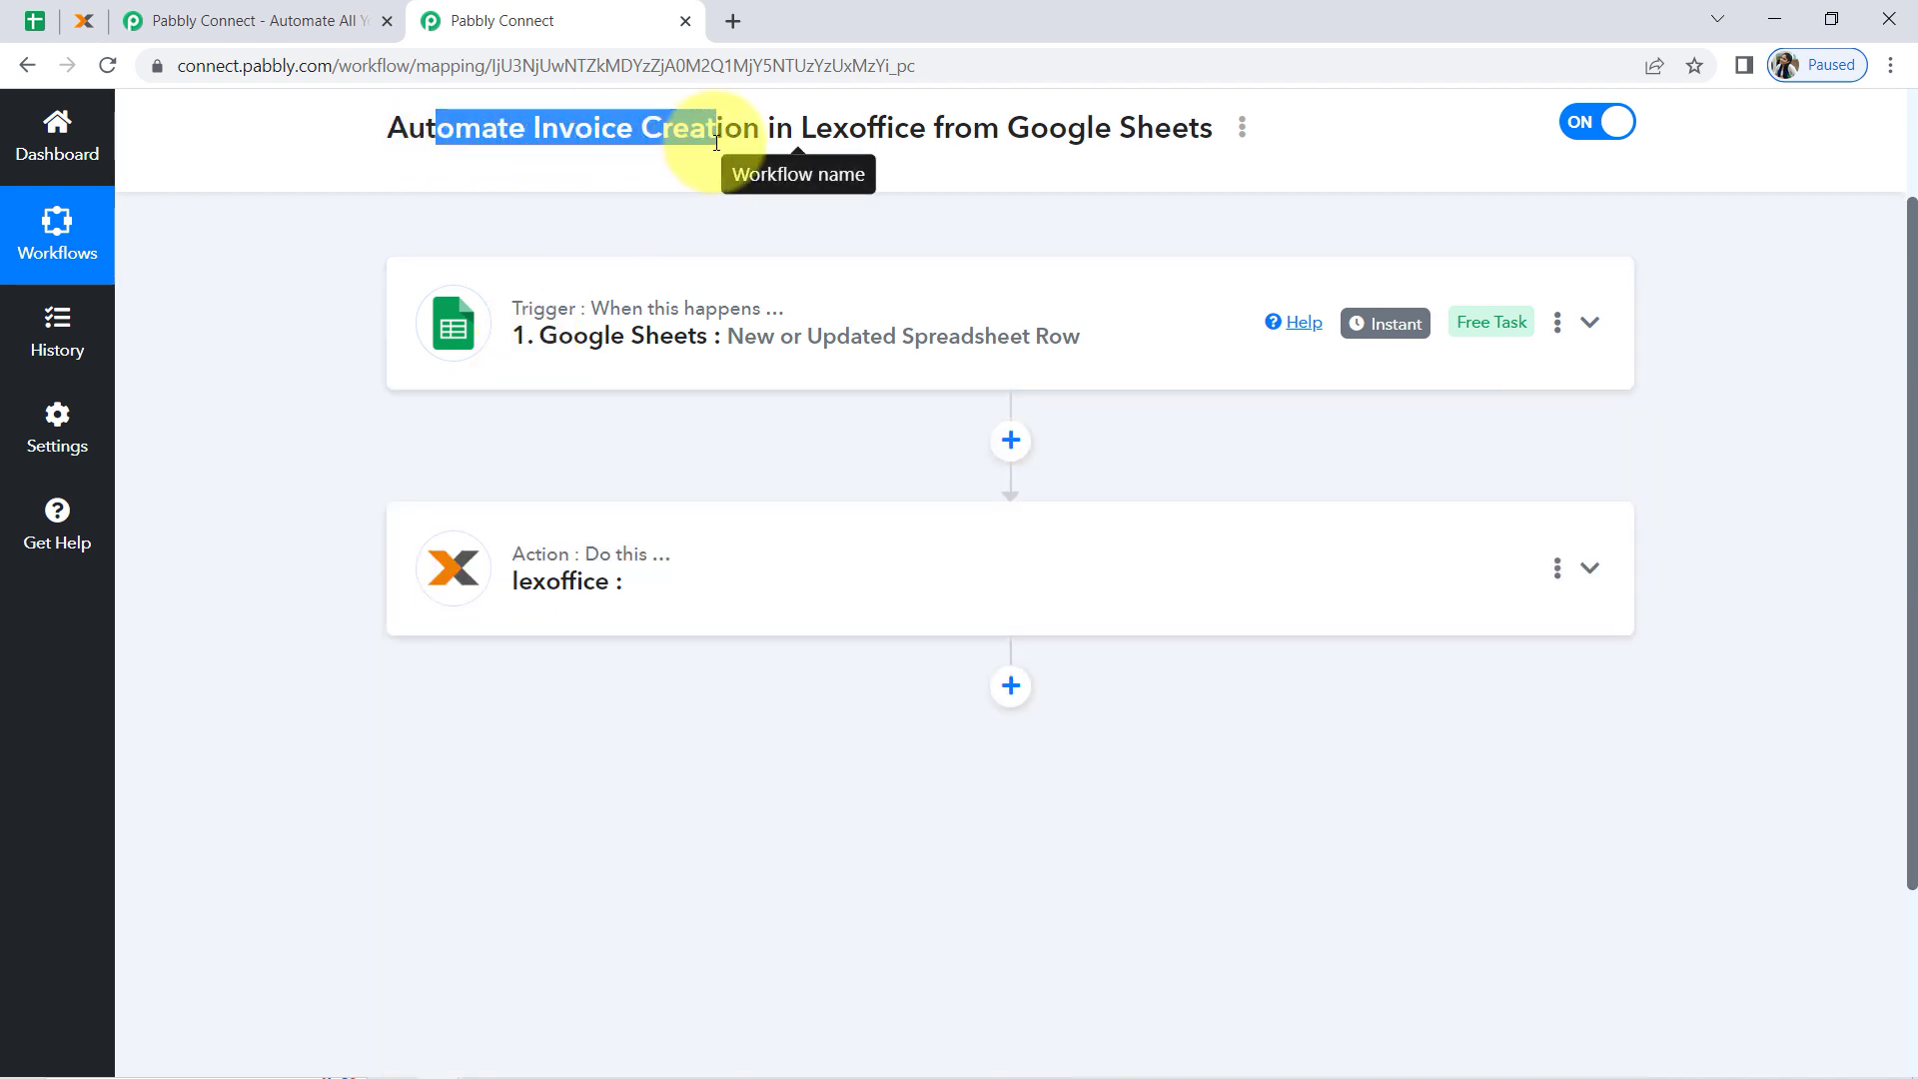
Review the customer name, email and address cells in row 2 of the Invoice Data spreadsheet.
left_click(42, 10)
left_click(172, 490)
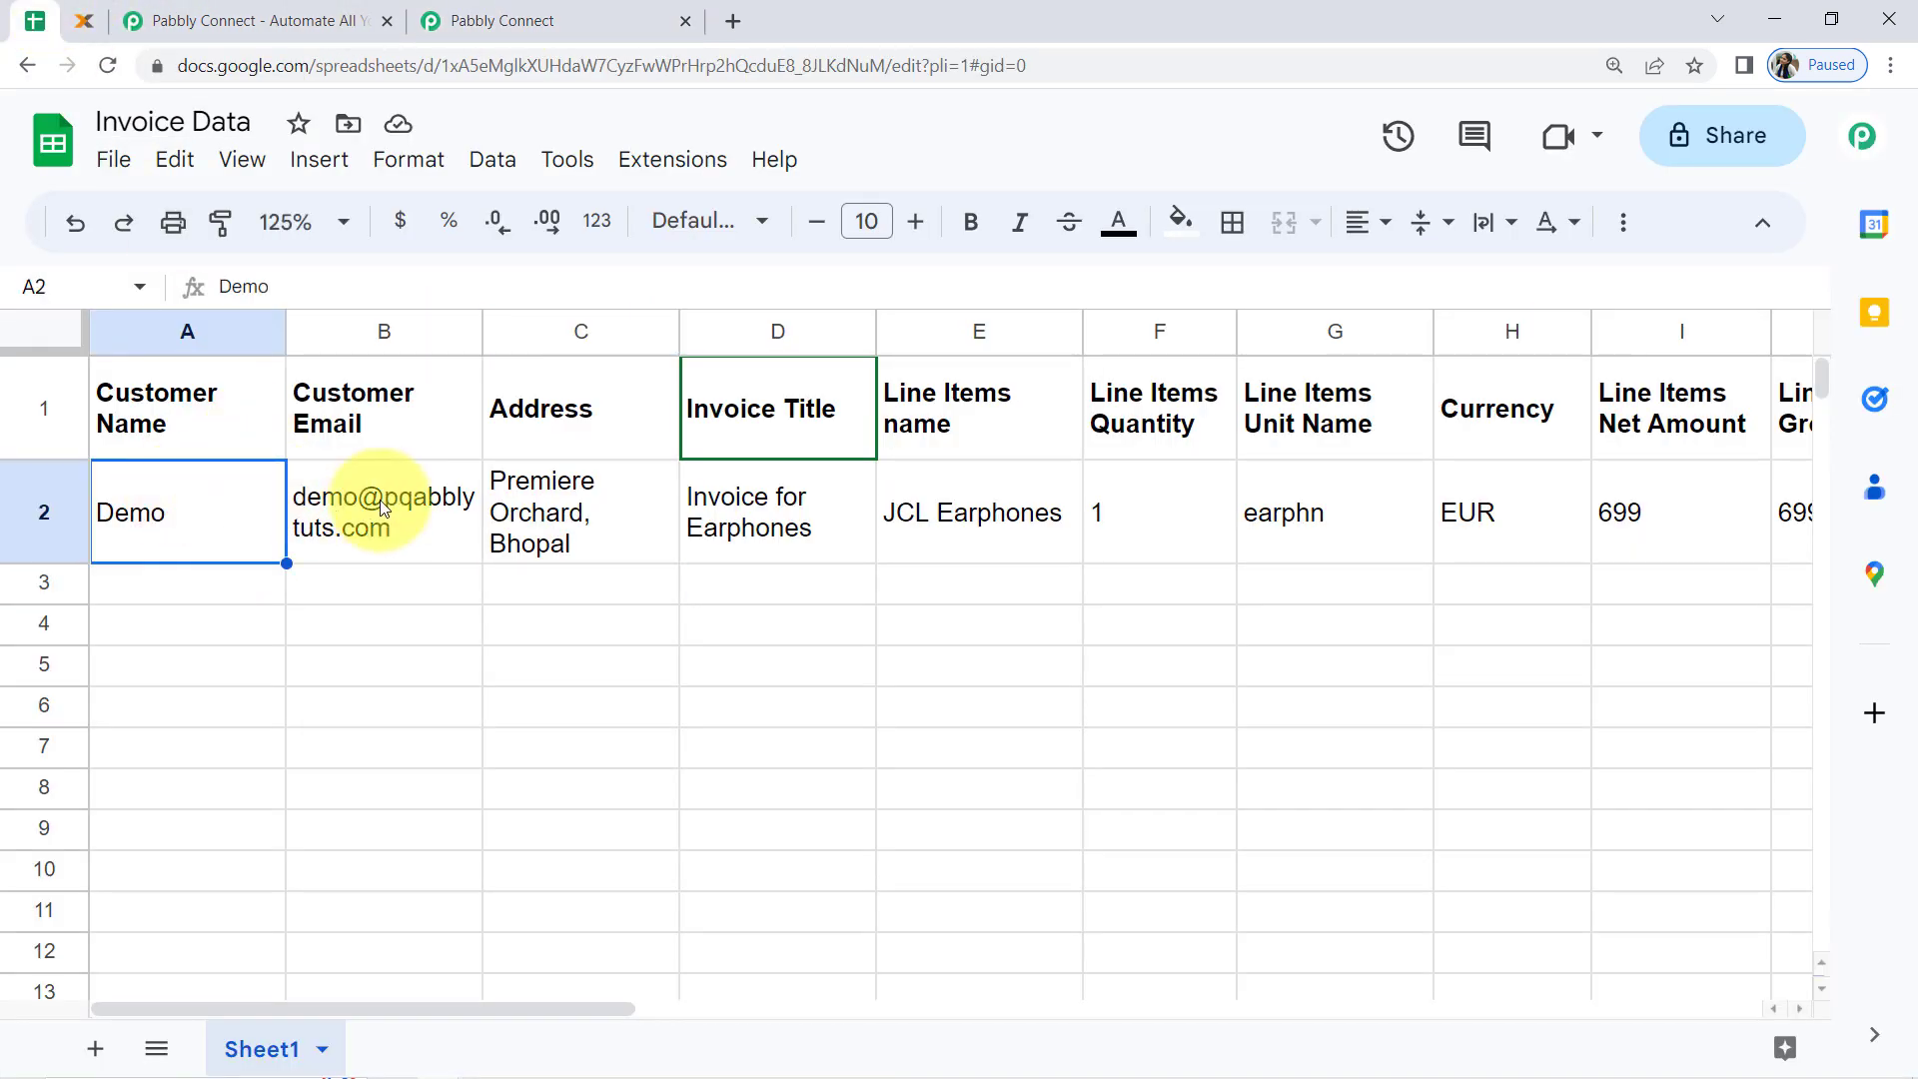
left_click_drag(502, 510, 194, 511)
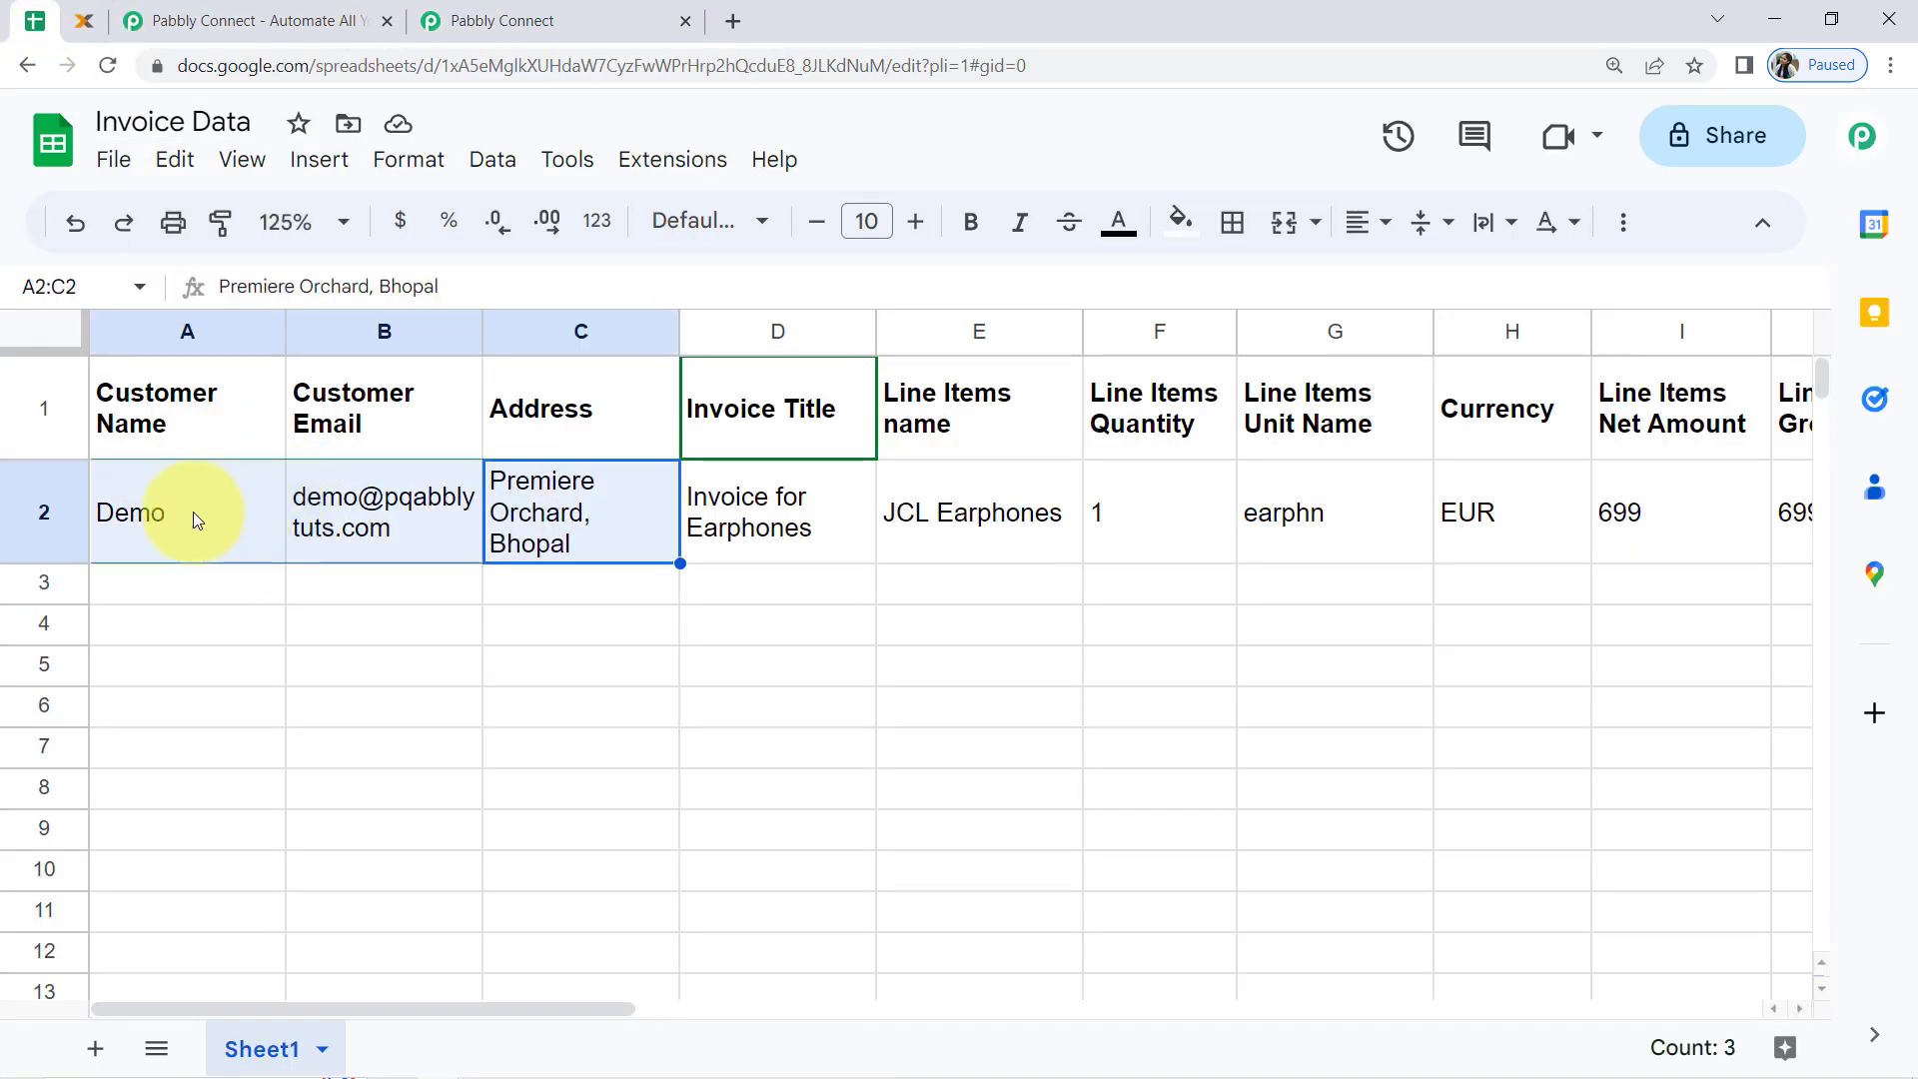
Return to the Pabbly Connect workflow, expand the lexoffice action and set its action event to Create Contacts.
left_click(558, 14)
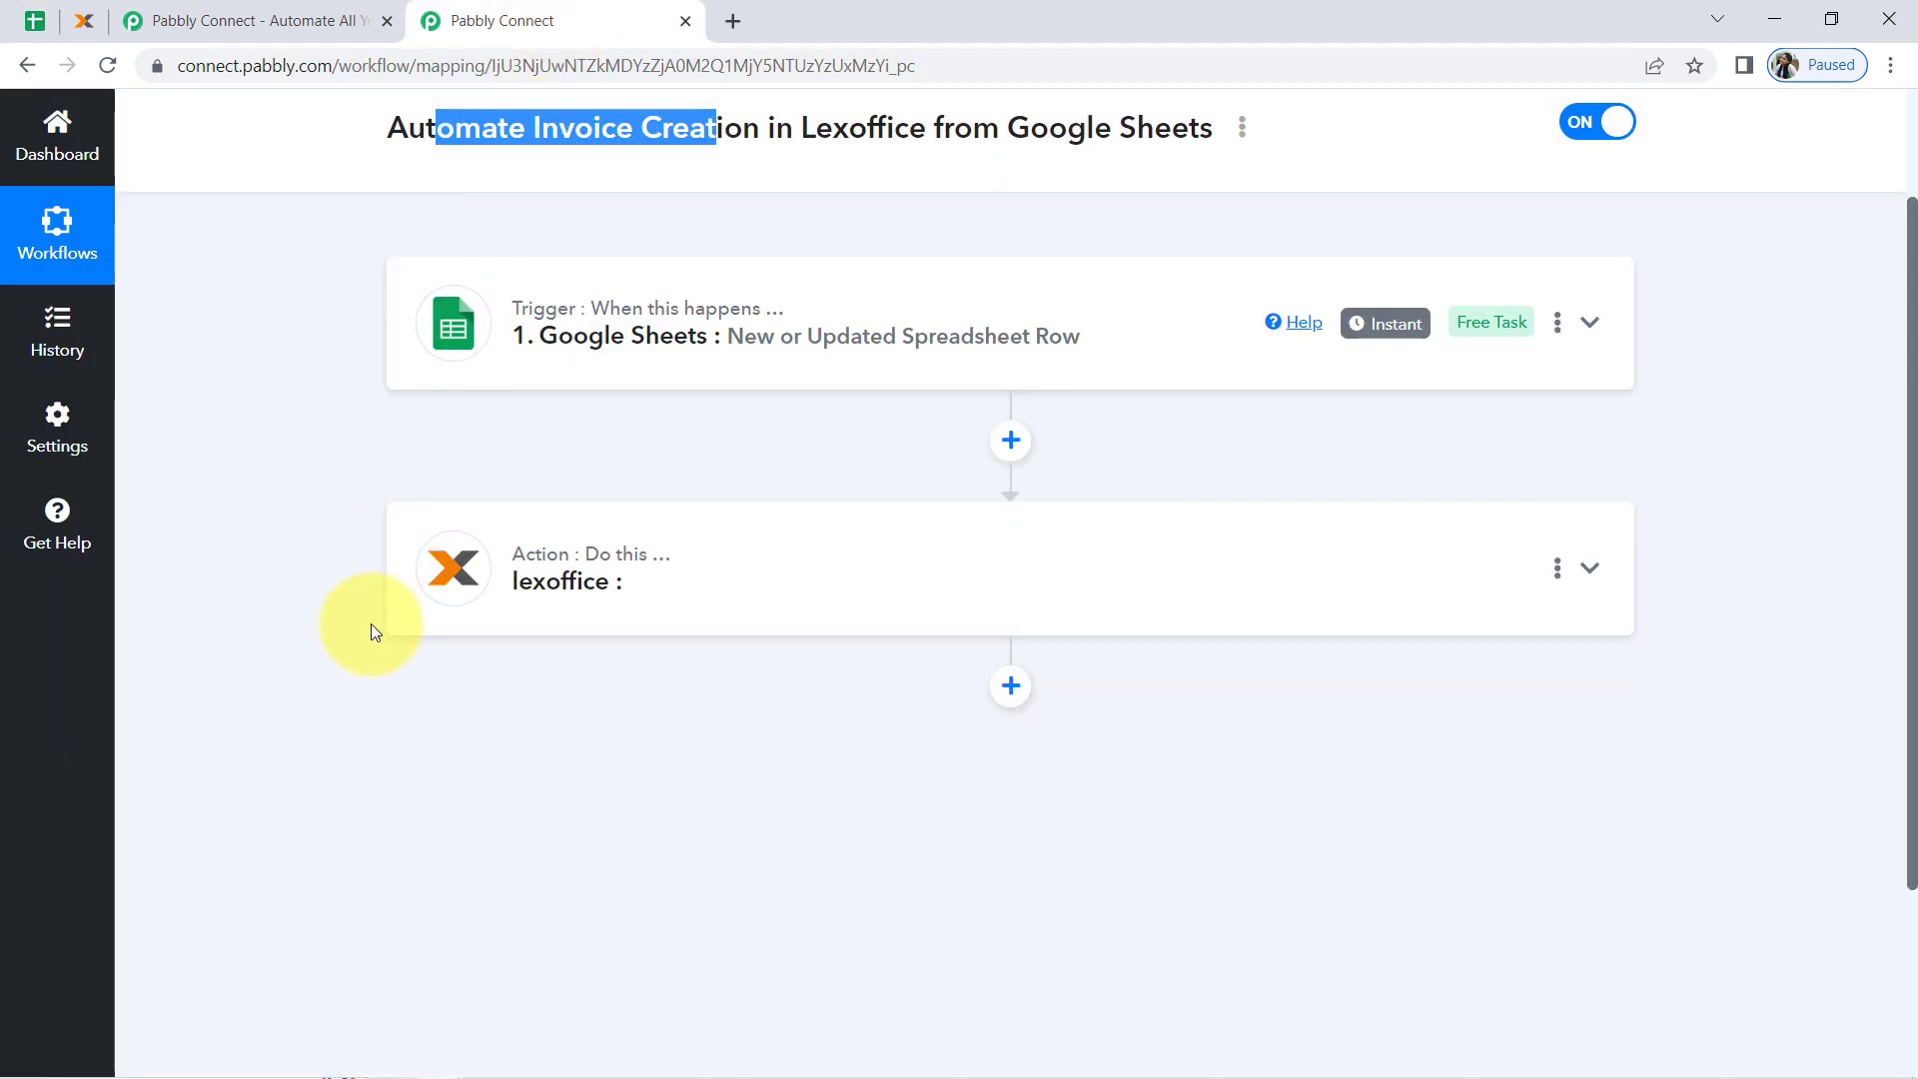
left_click(745, 574)
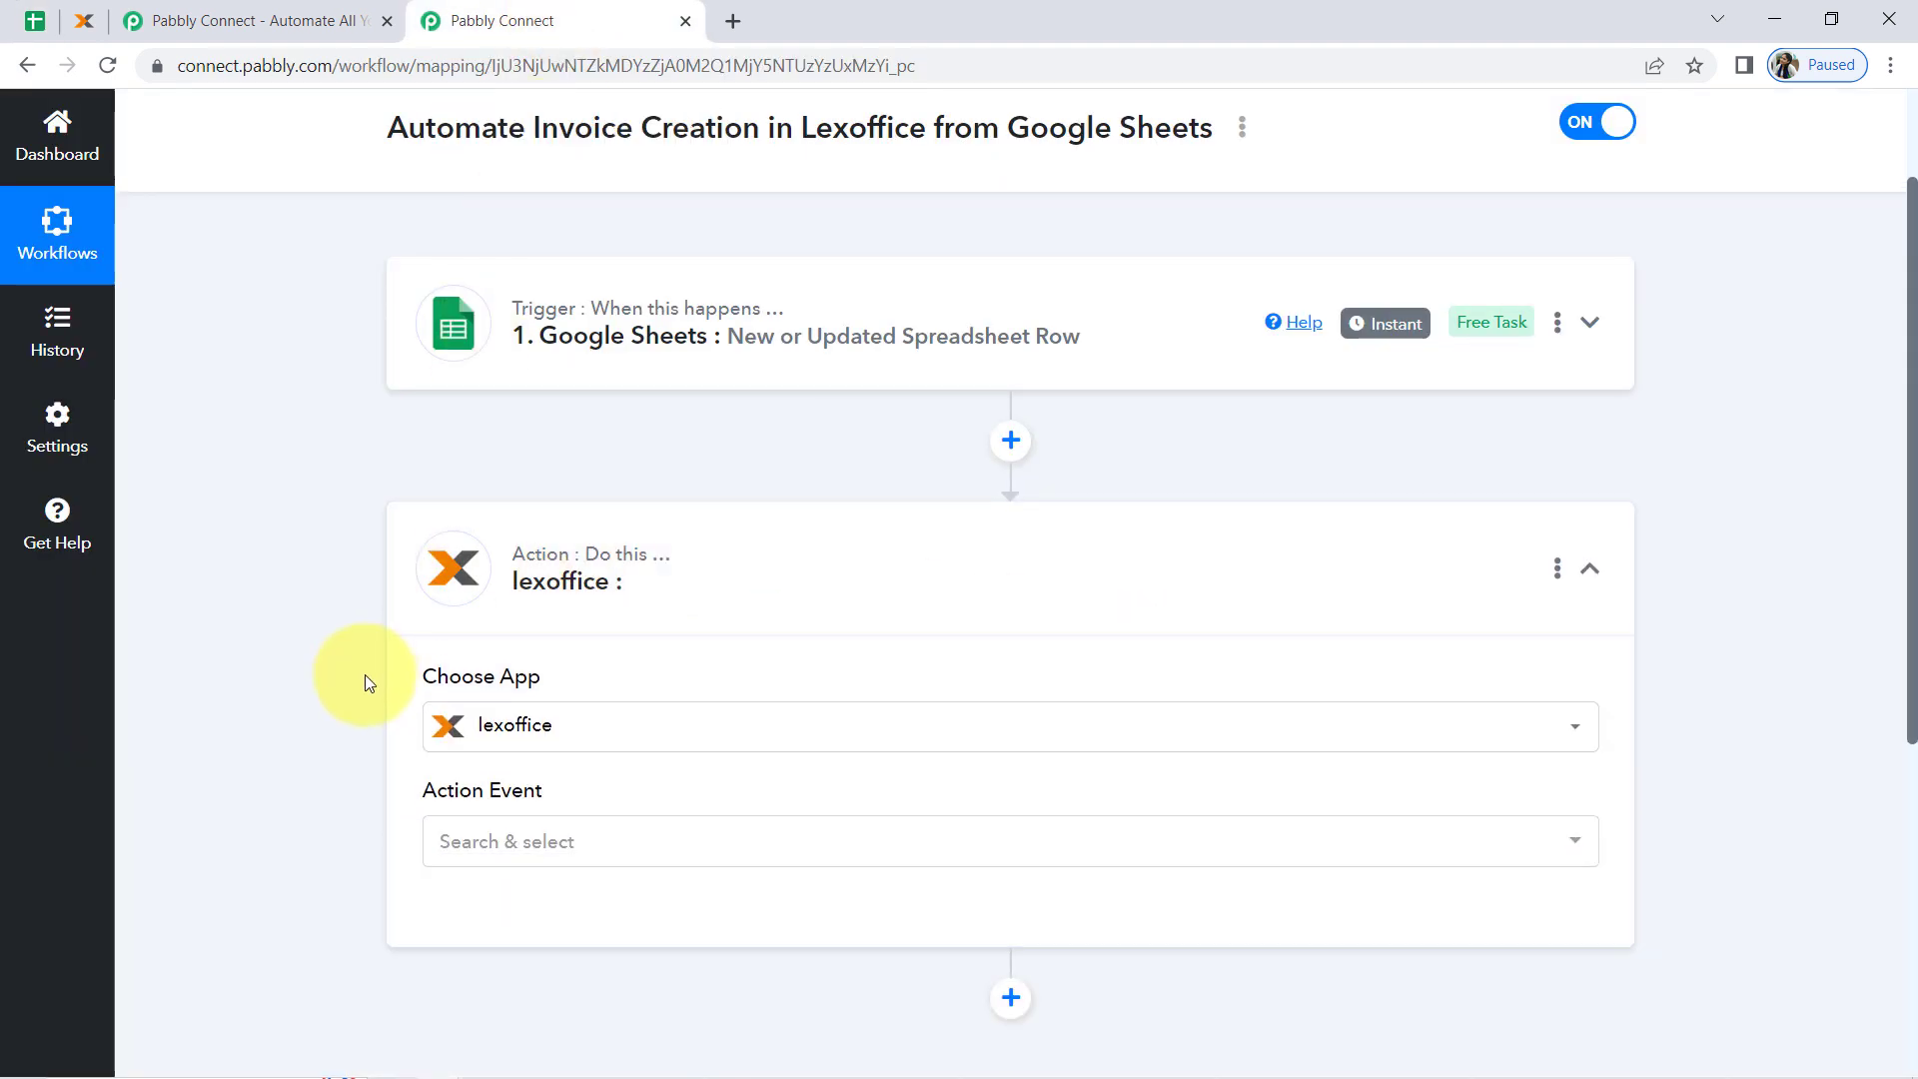
scroll(409, 689, "down", 1)
left_click(451, 702)
scroll(339, 579, "down", 2)
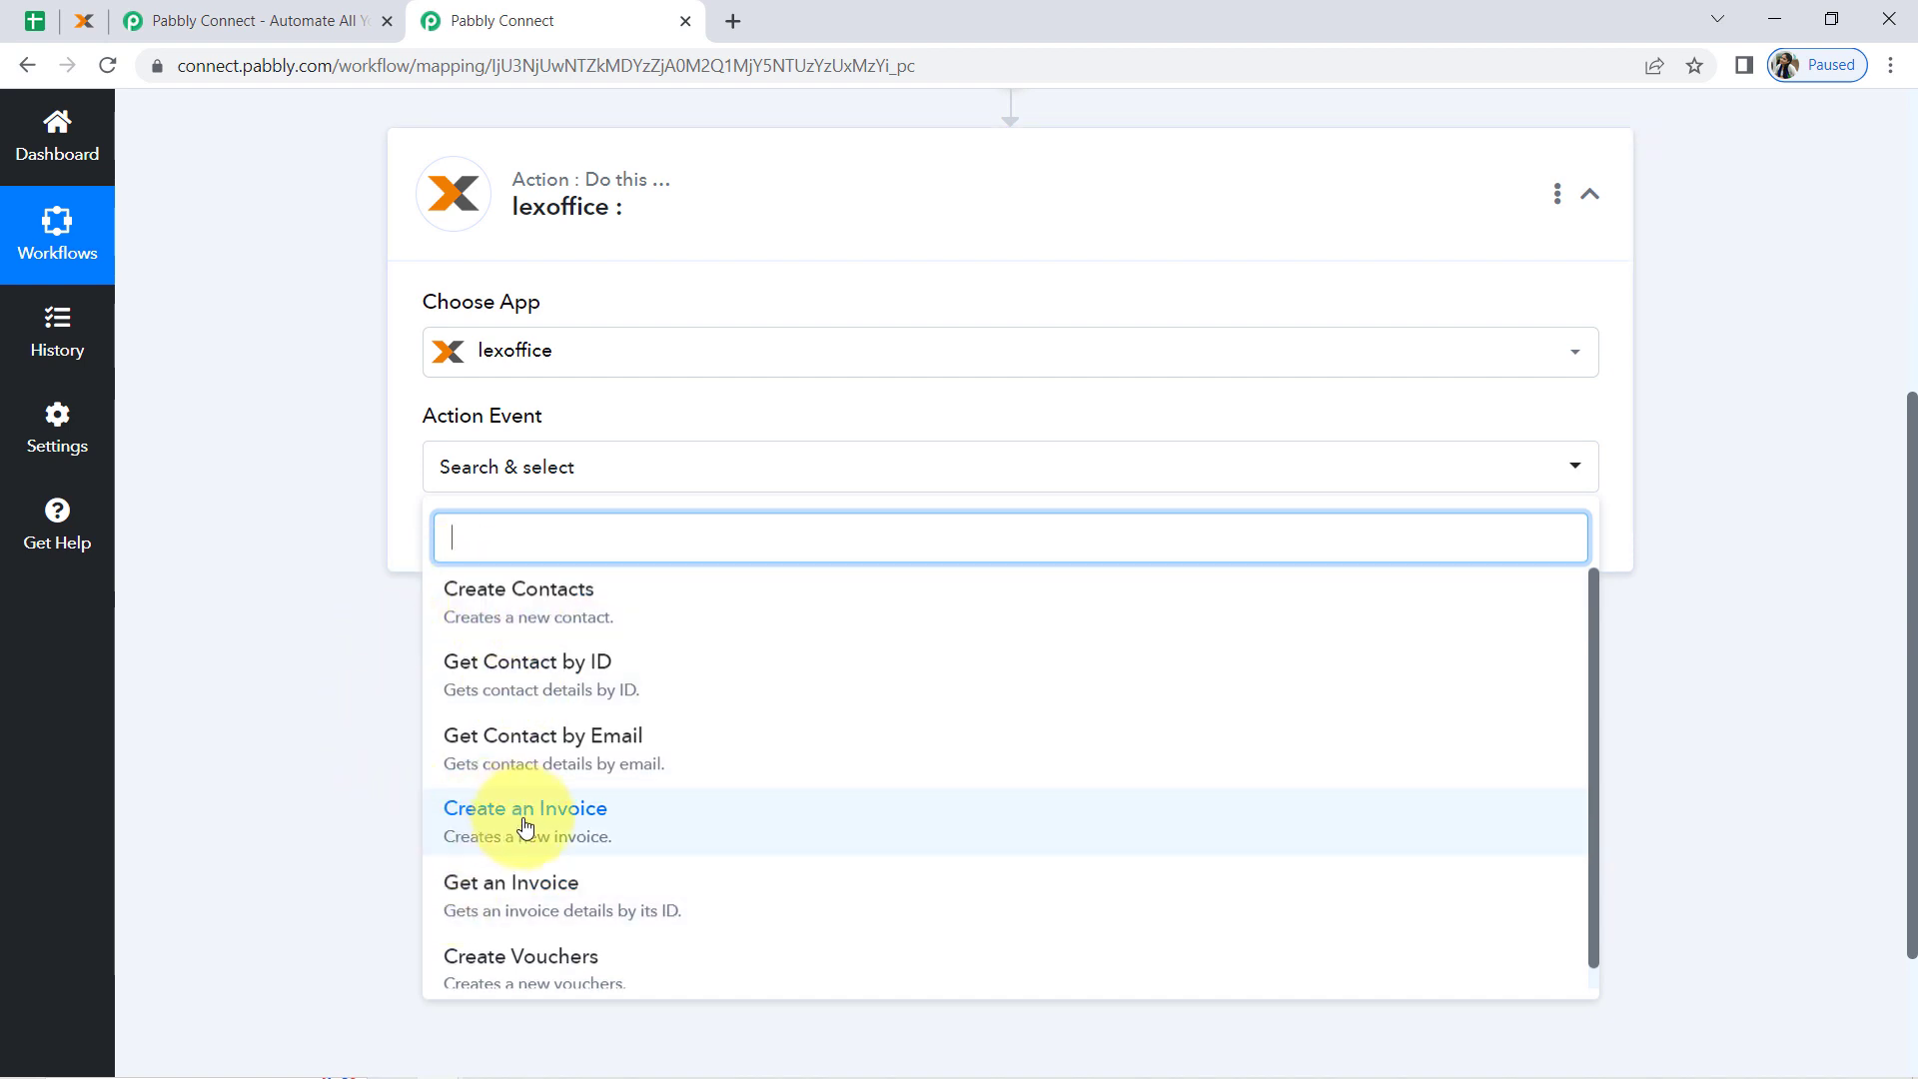
left_click(492, 614)
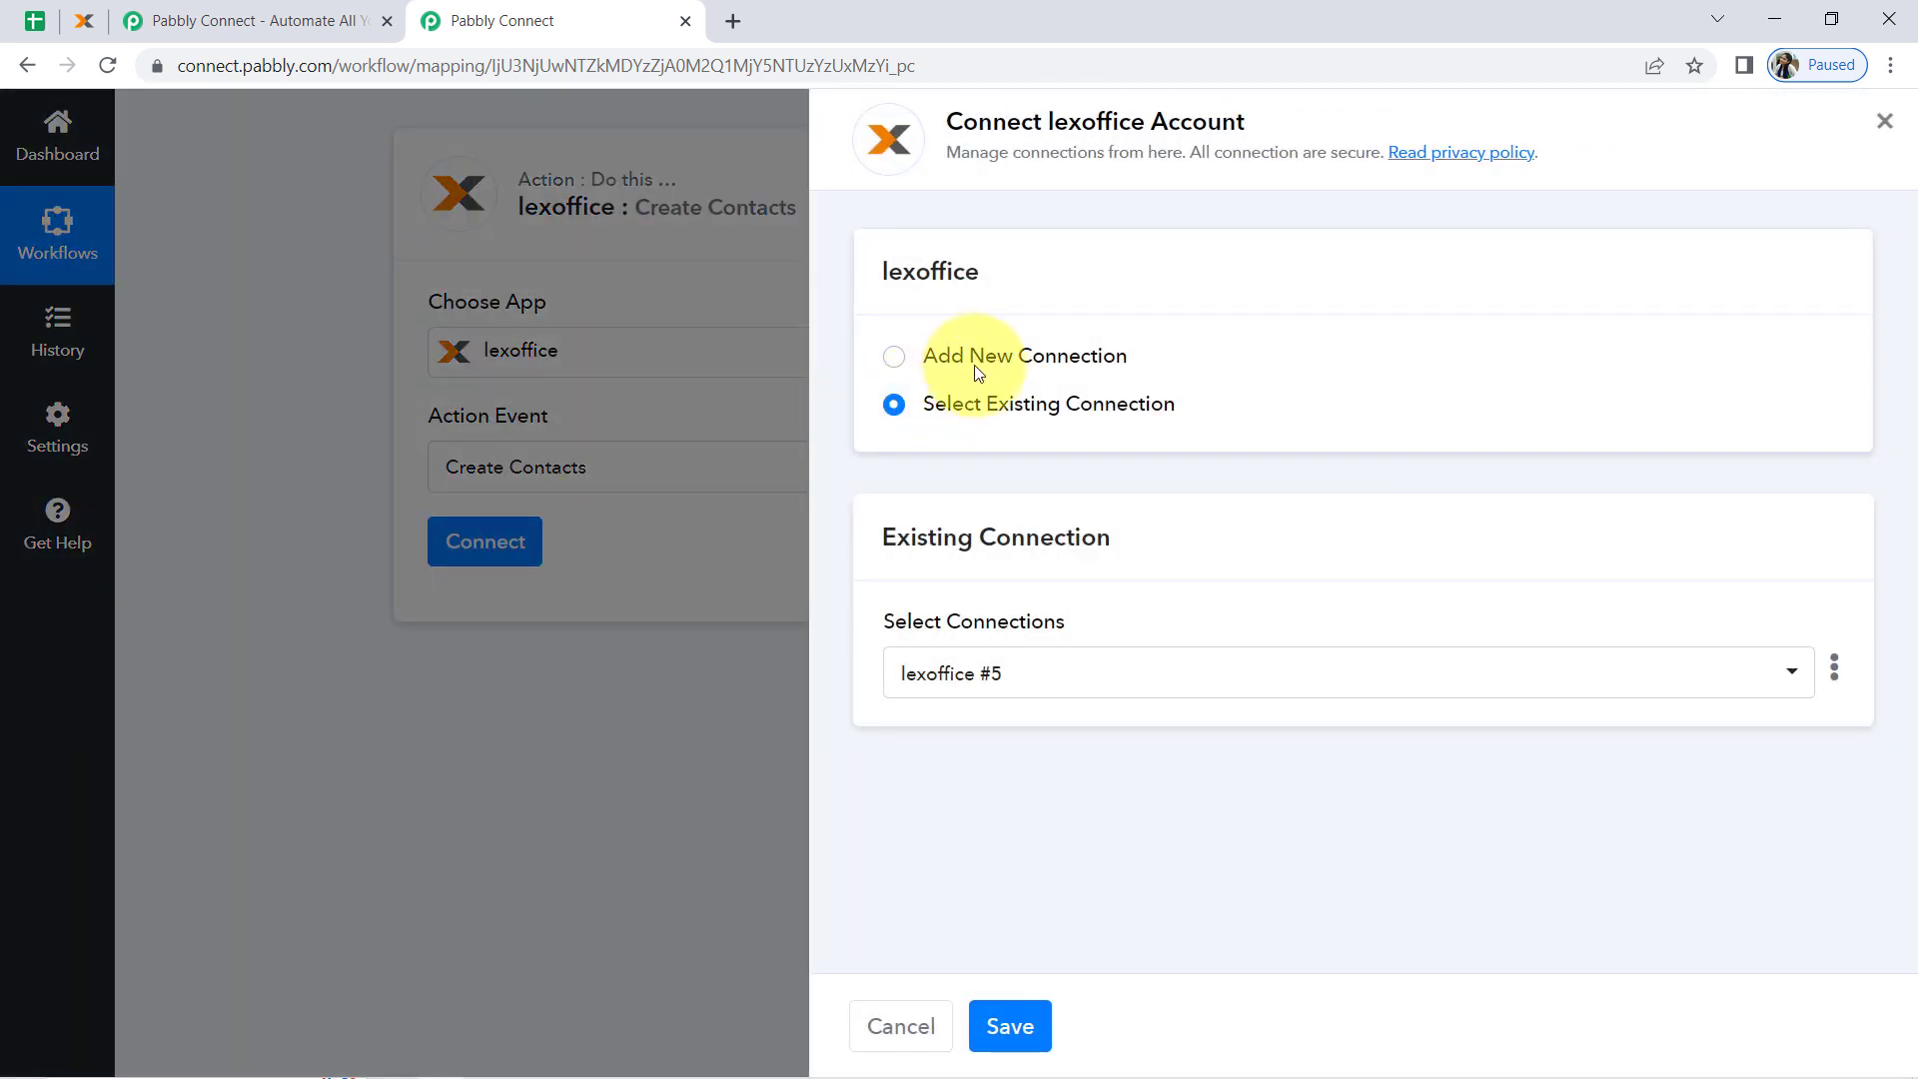
Choose to add a new lexoffice connection and open the lexoffice Public API page for getting a token.
left_click(976, 368)
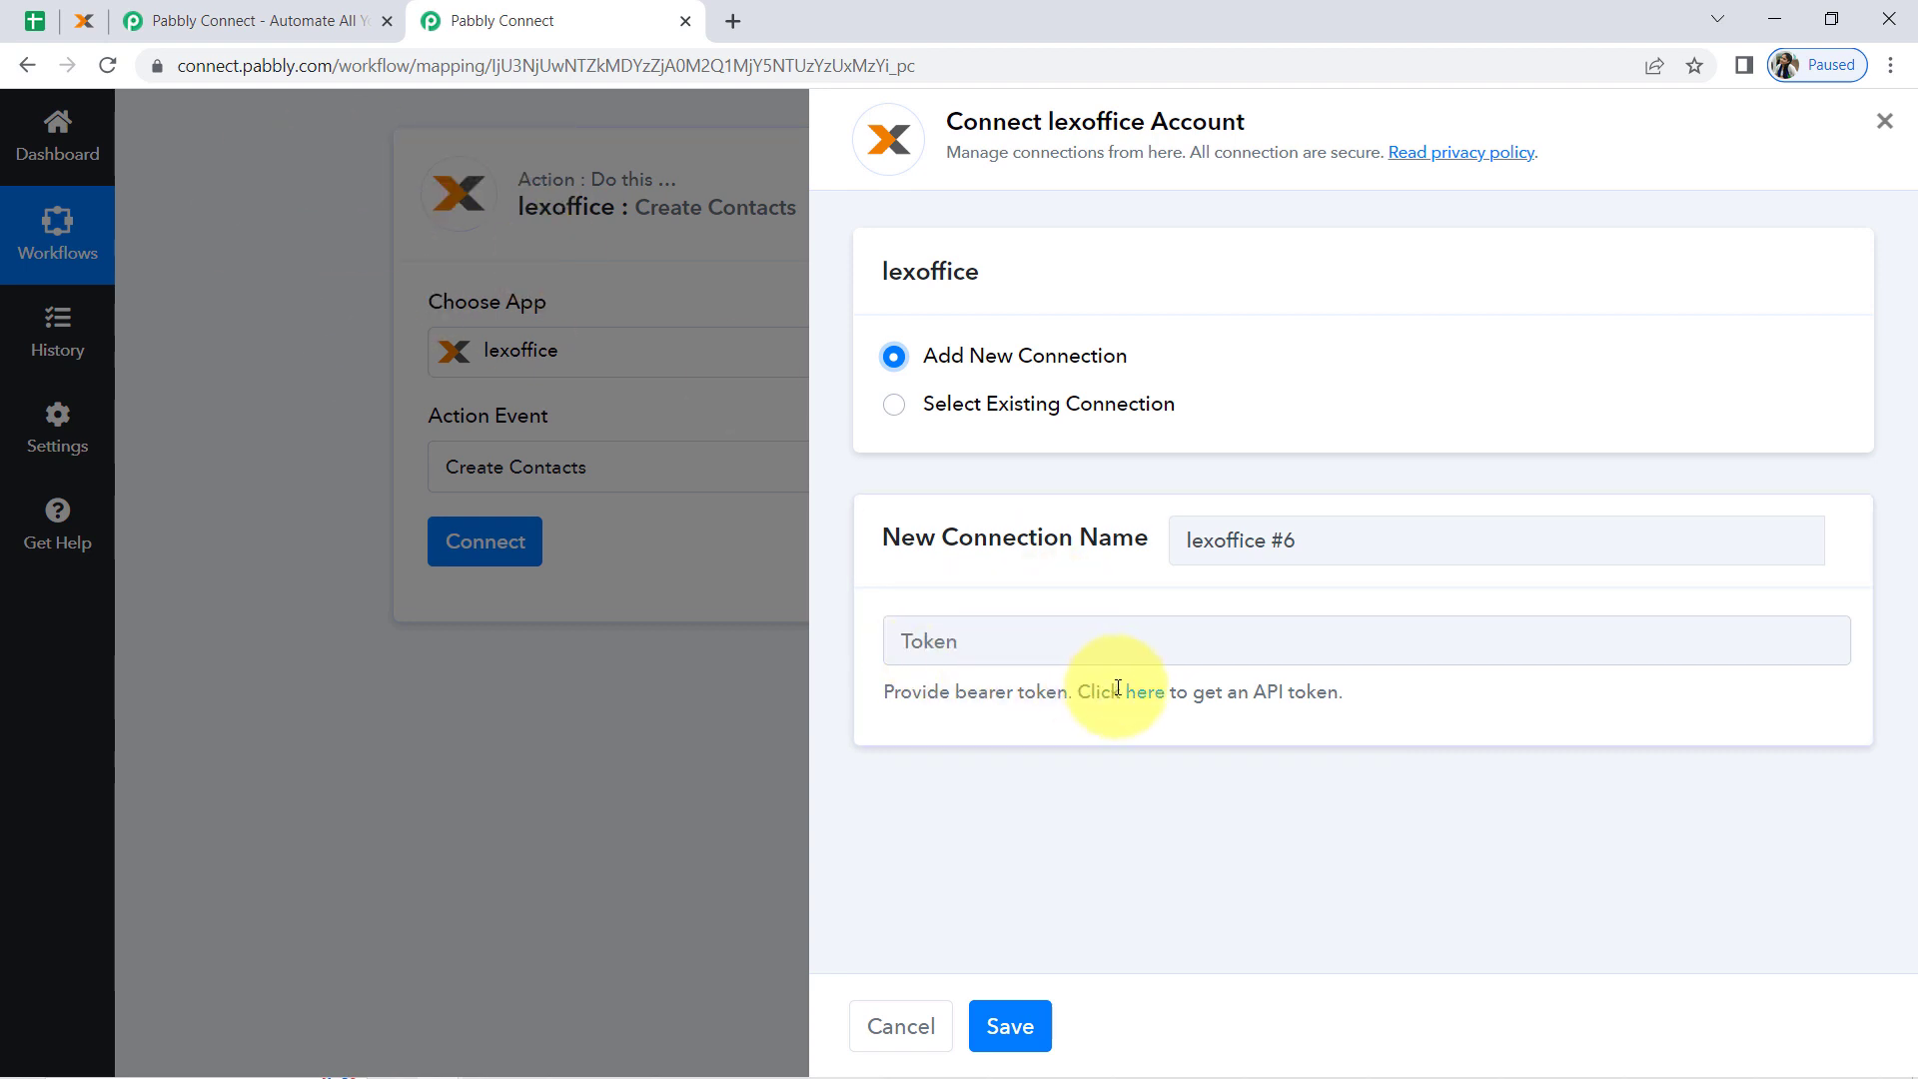
right_click(1149, 699)
left_click(1178, 715)
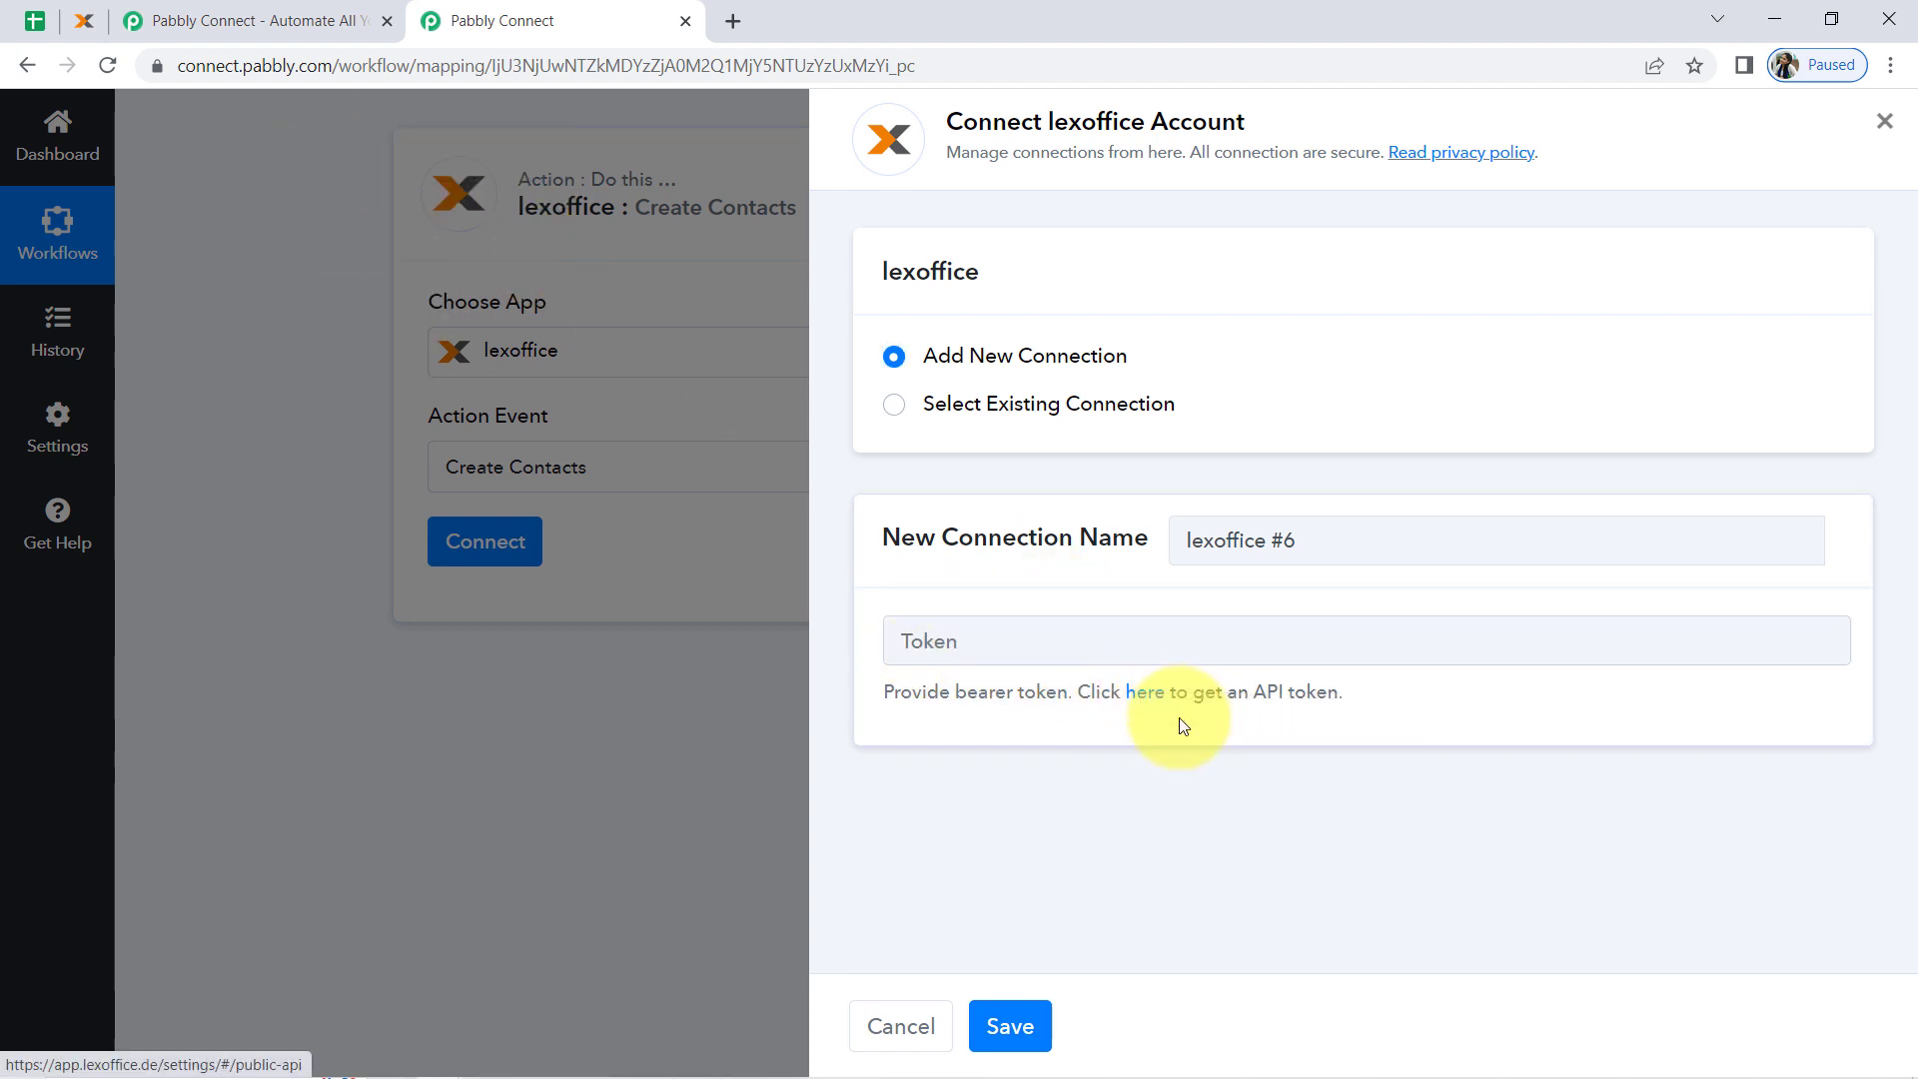
left_click(829, 20)
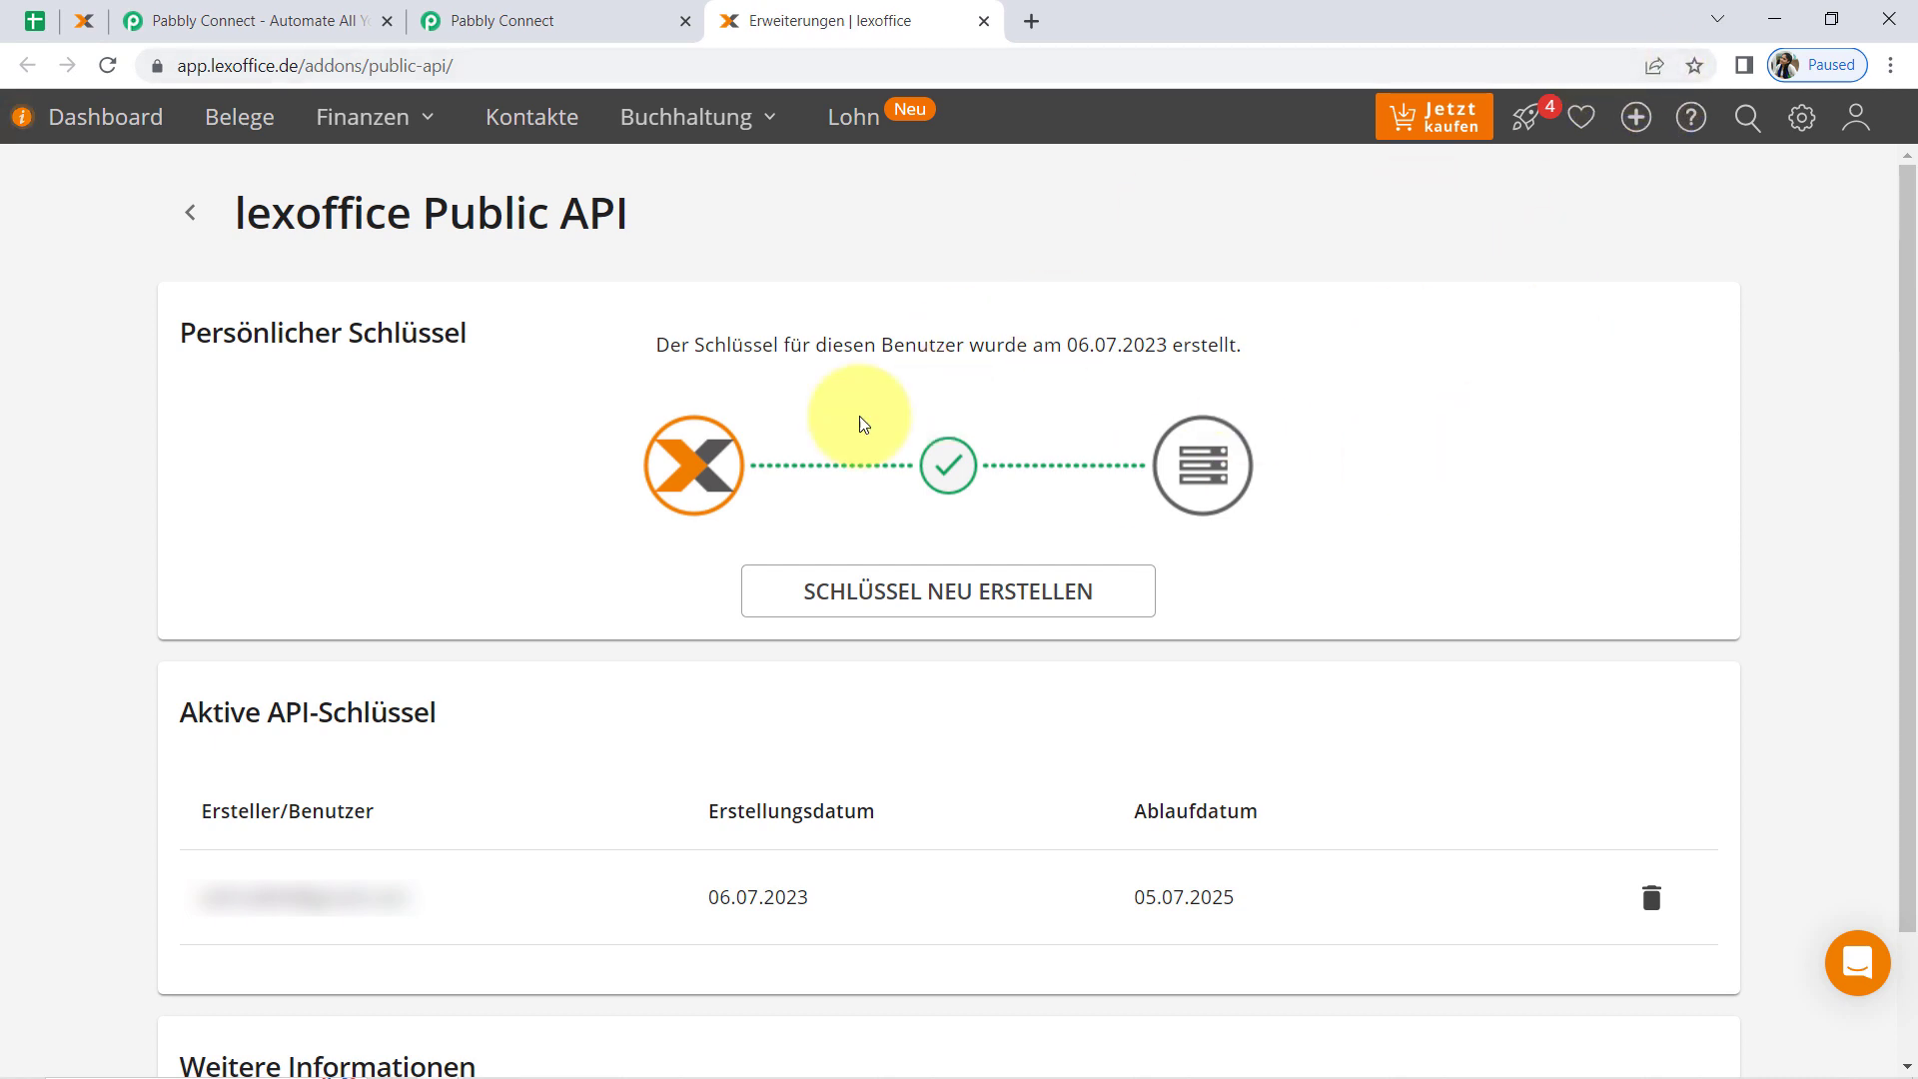
Replace the existing lexoffice API key with a new one, copy it to the clipboard and close the dialog.
left_click(945, 596)
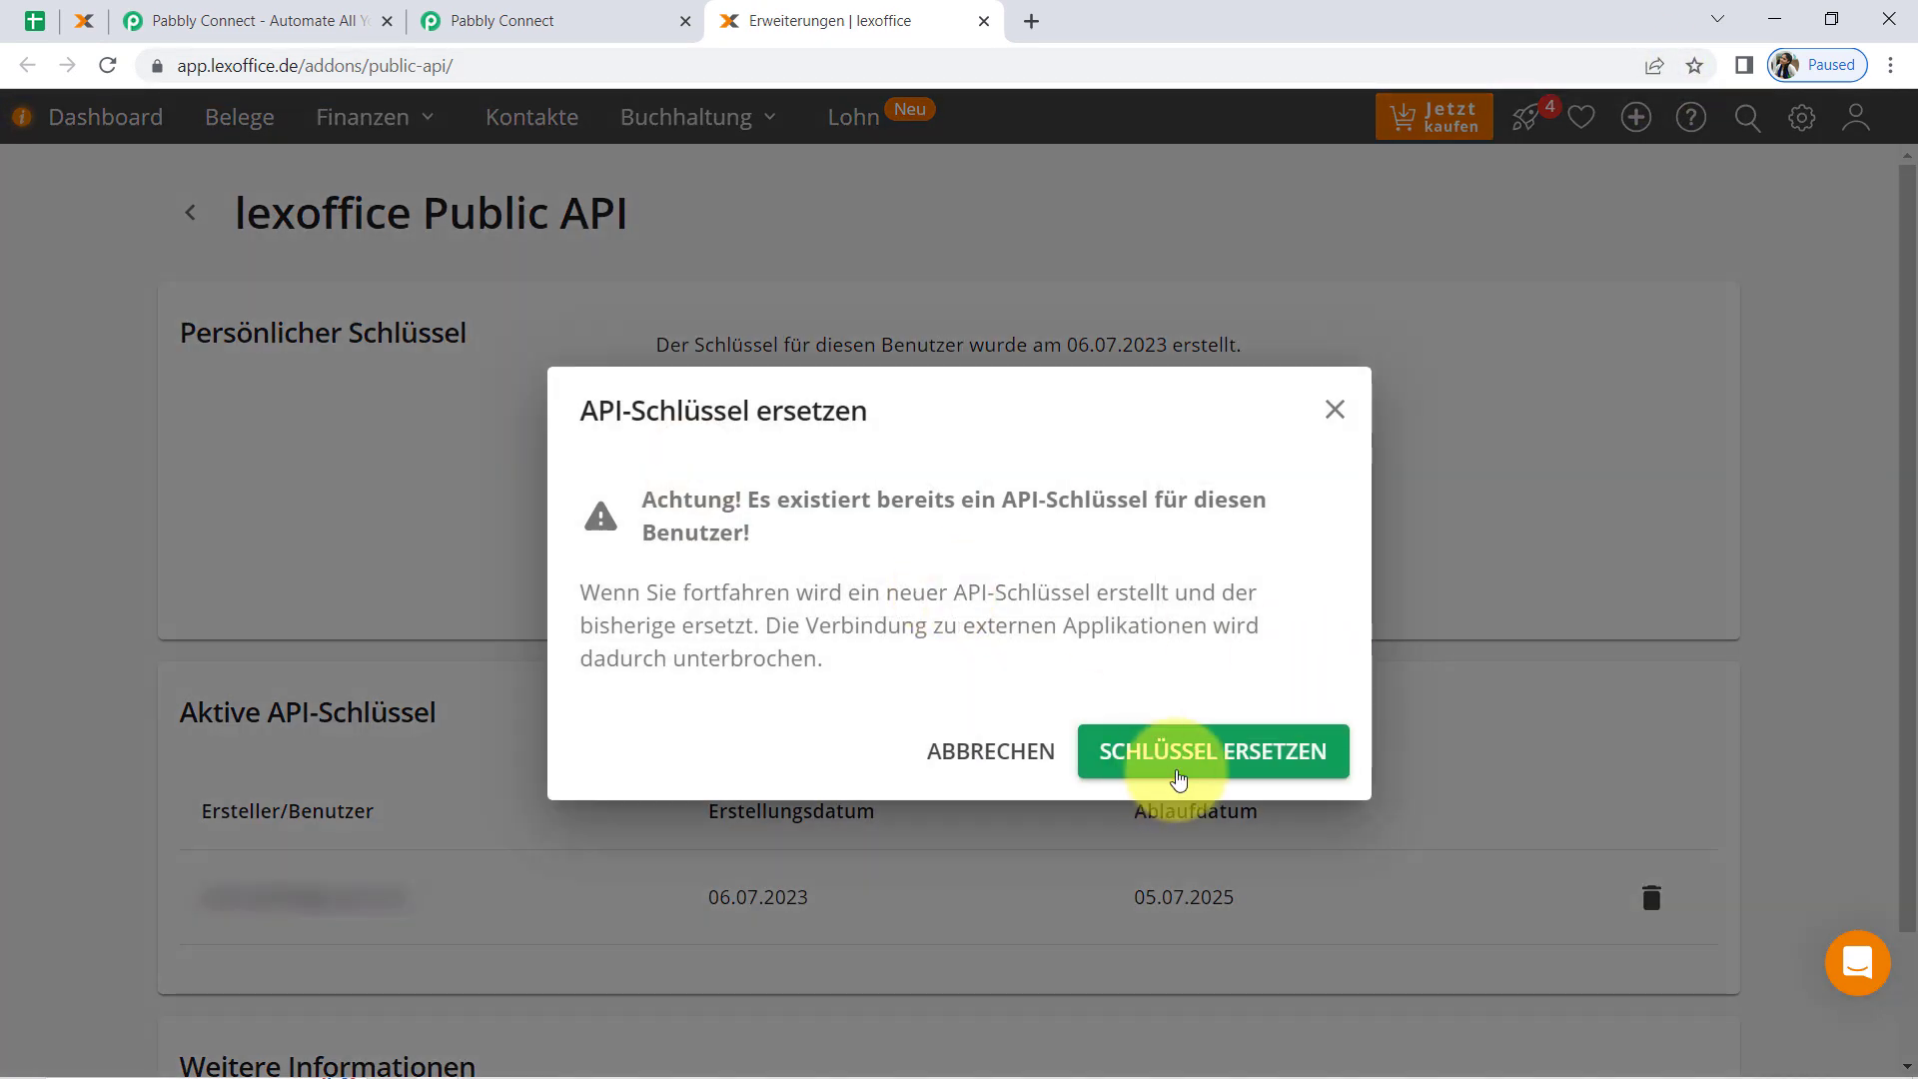
left_click(1208, 751)
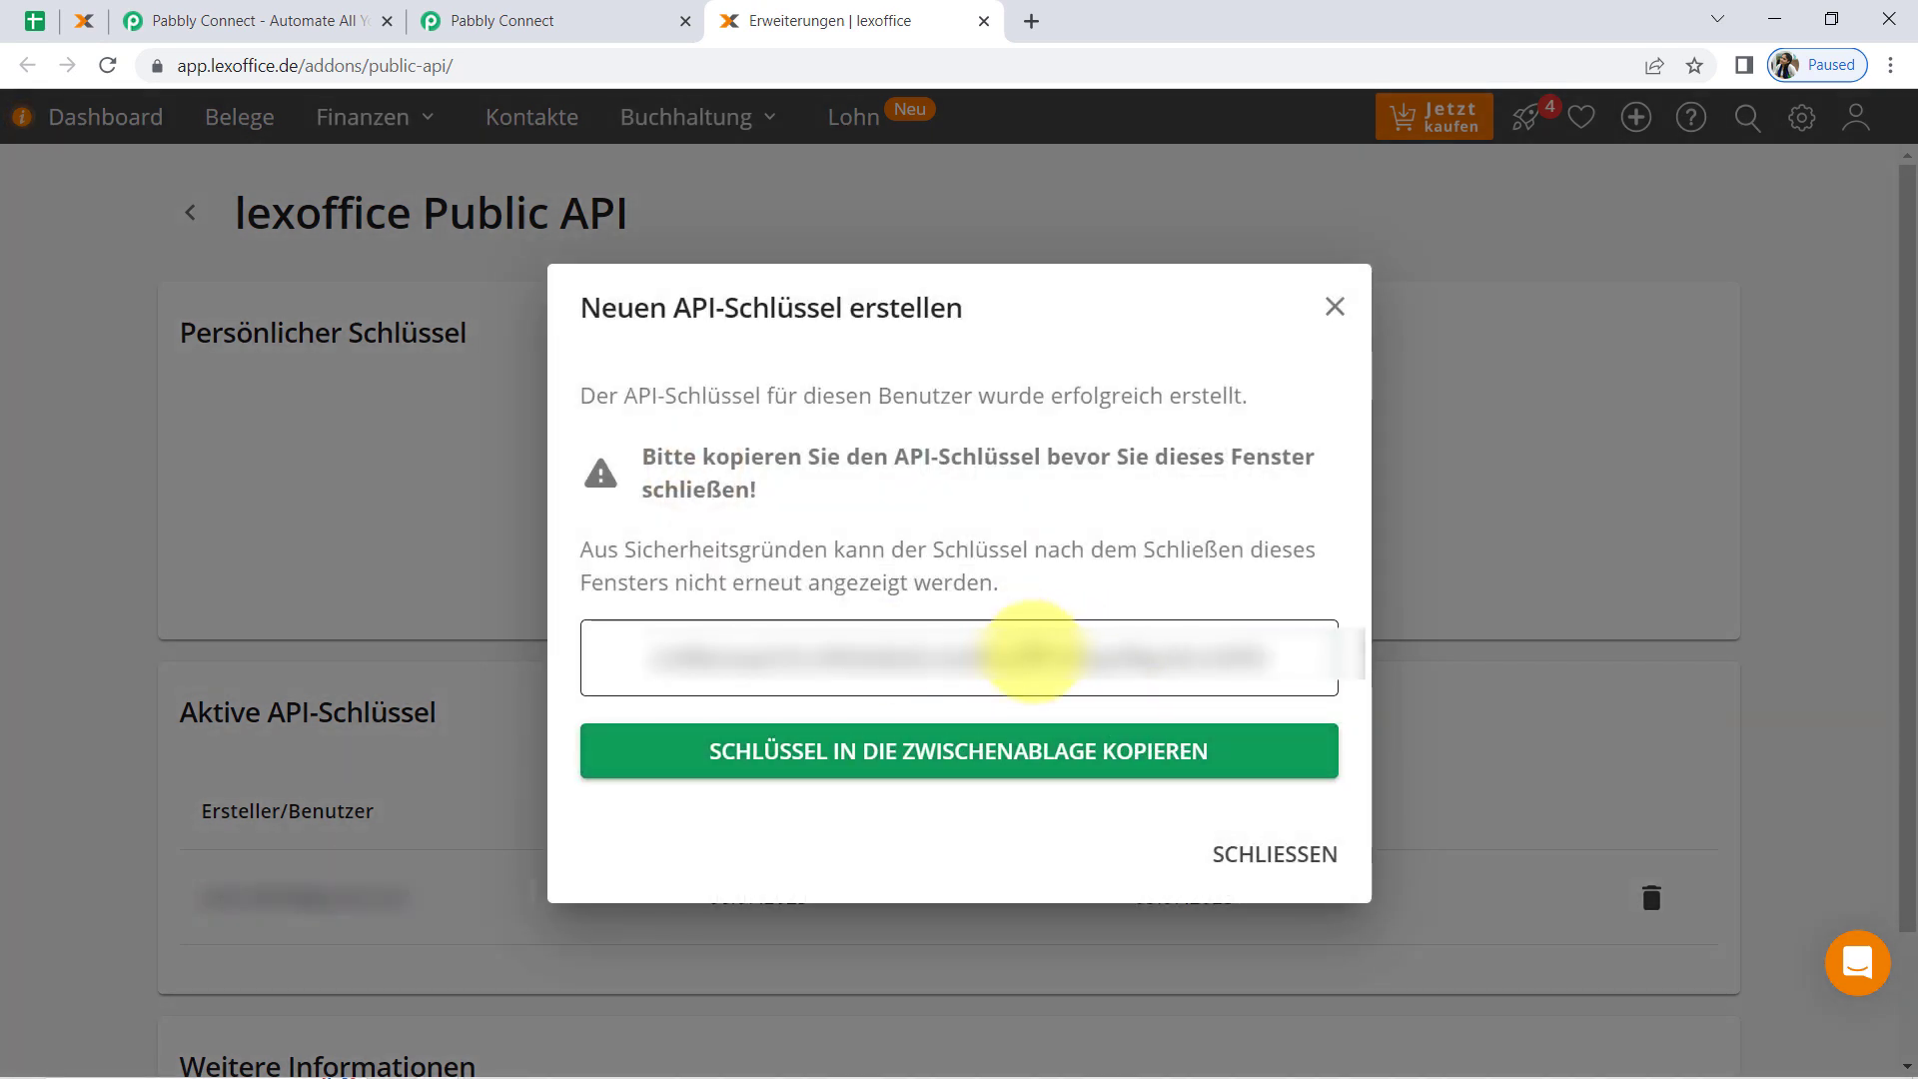
double_click(1033, 652)
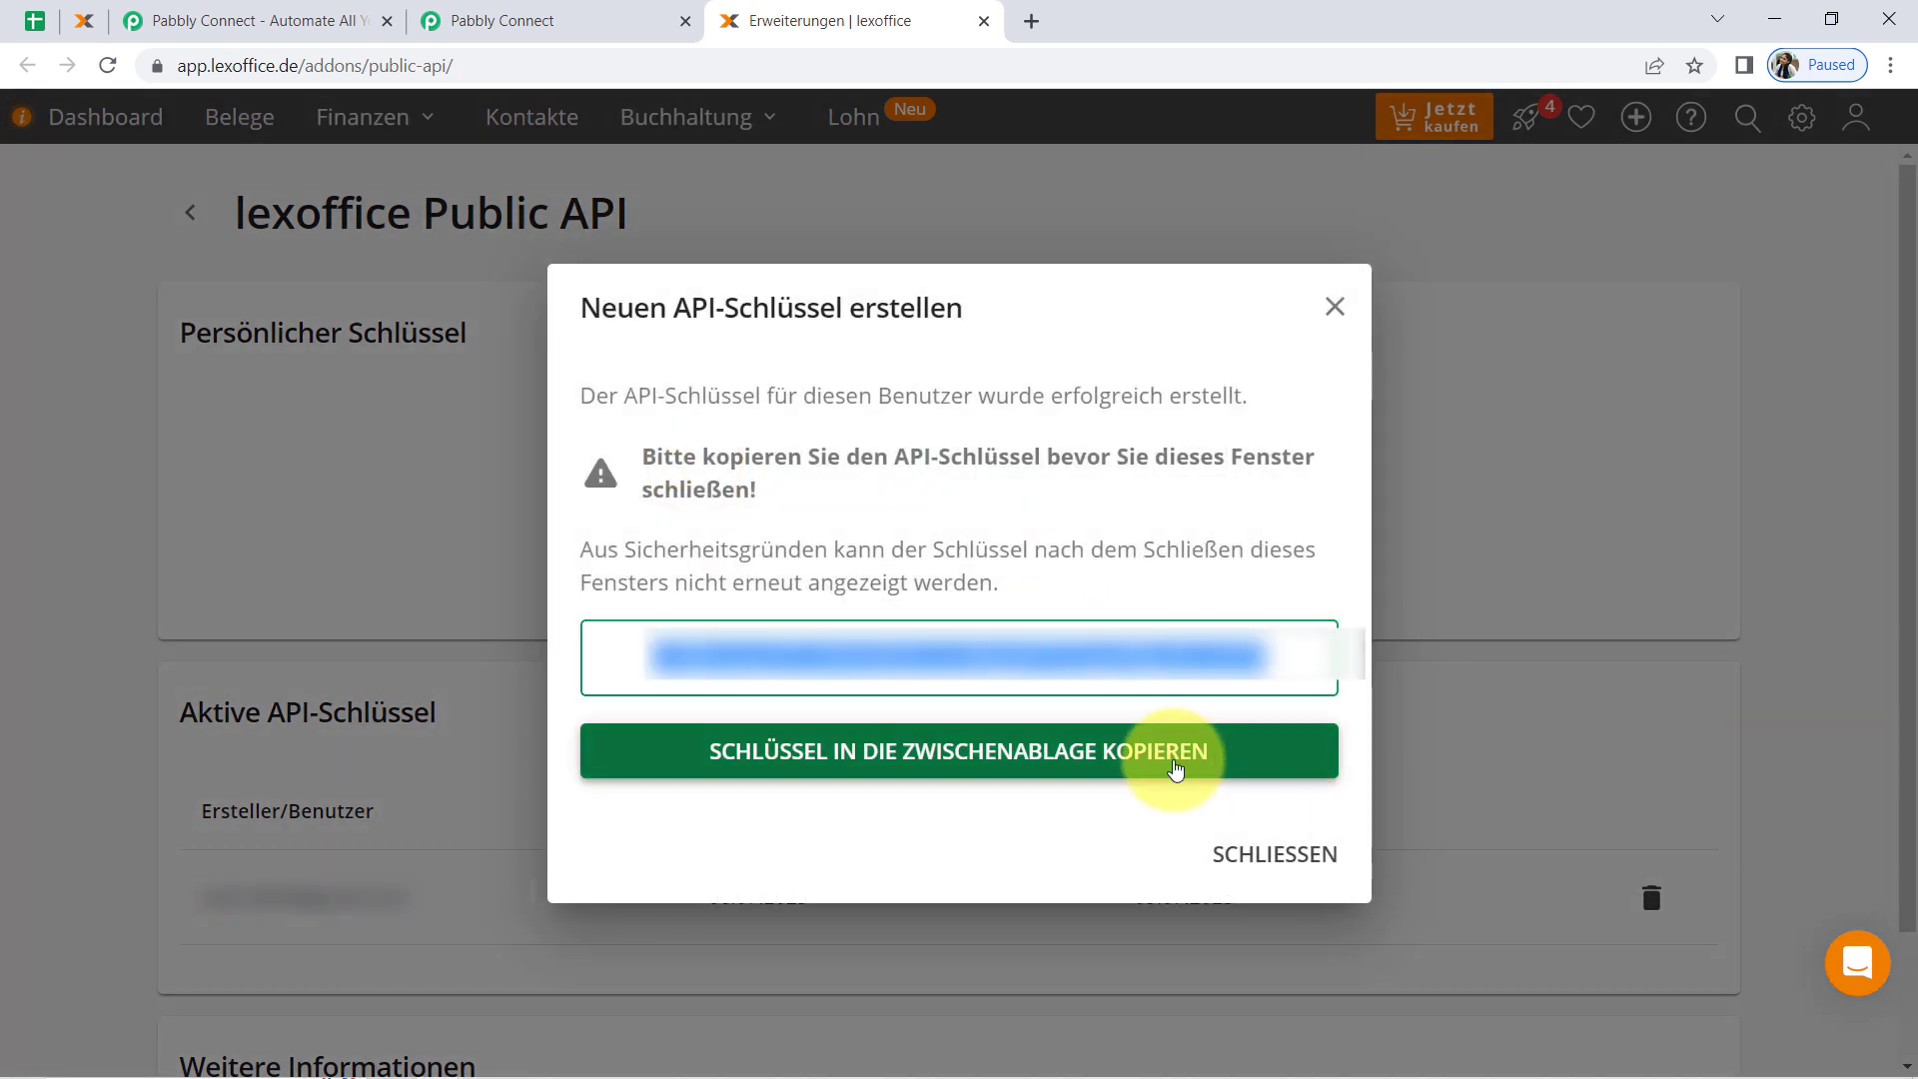
left_click(1166, 764)
left_click(1264, 856)
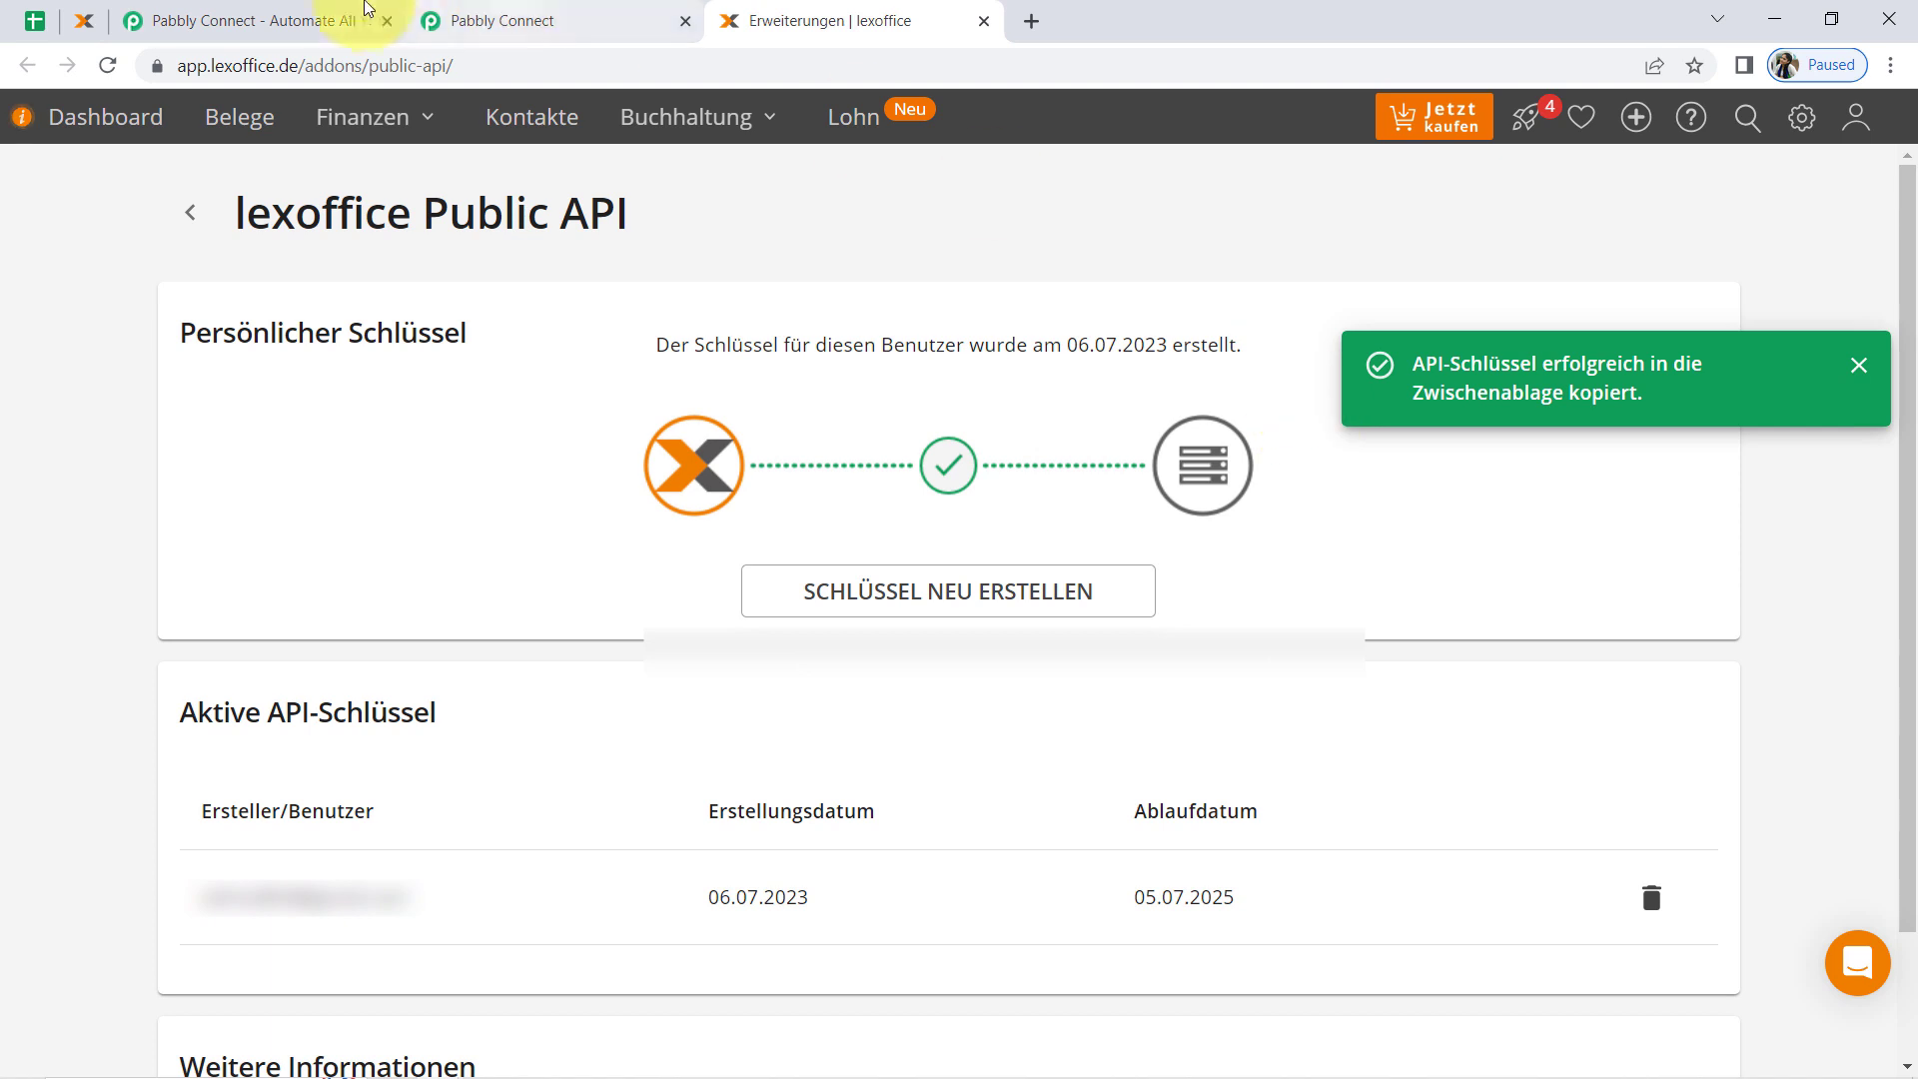
Return to the Pabbly Connect workflow, paste the API key as the lexoffice connection's token and save the connection.
left_click(543, 18)
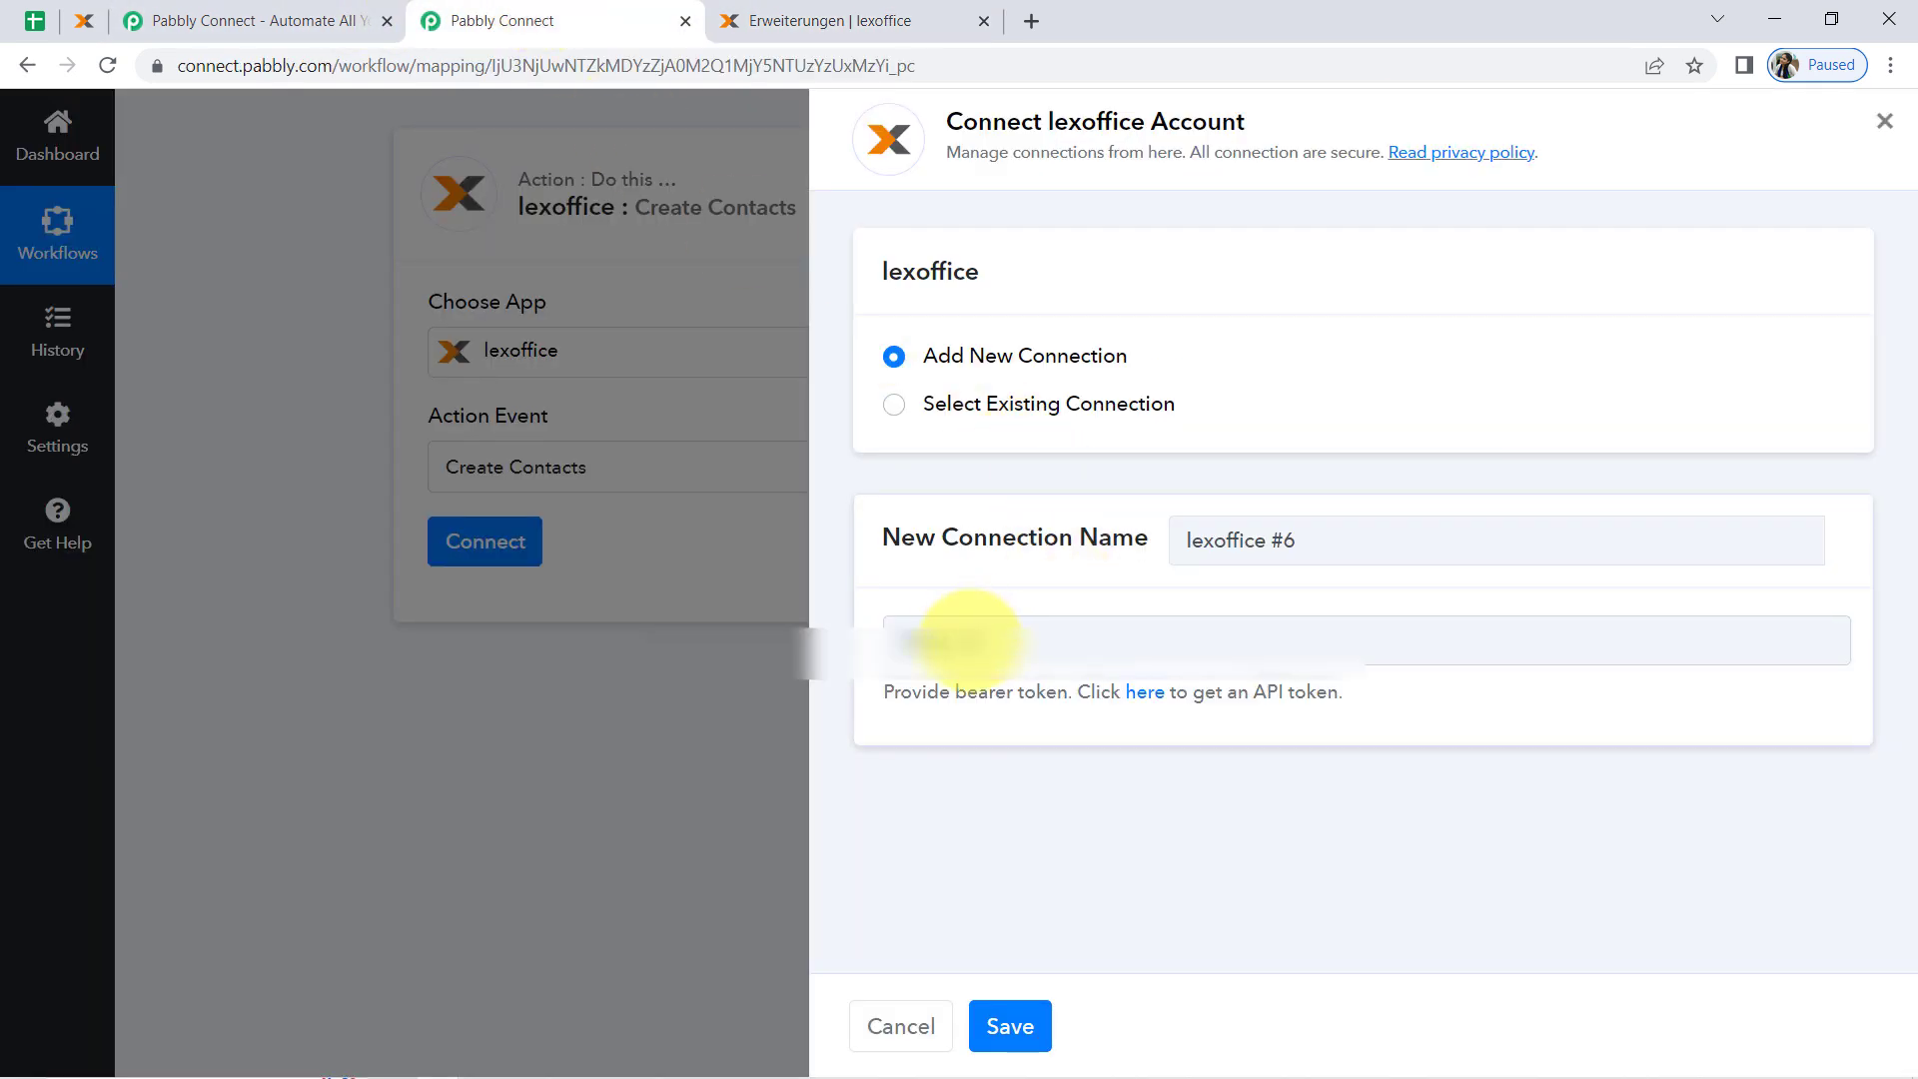
left_click(944, 639)
key("ctrl+v")
left_click(1024, 1020)
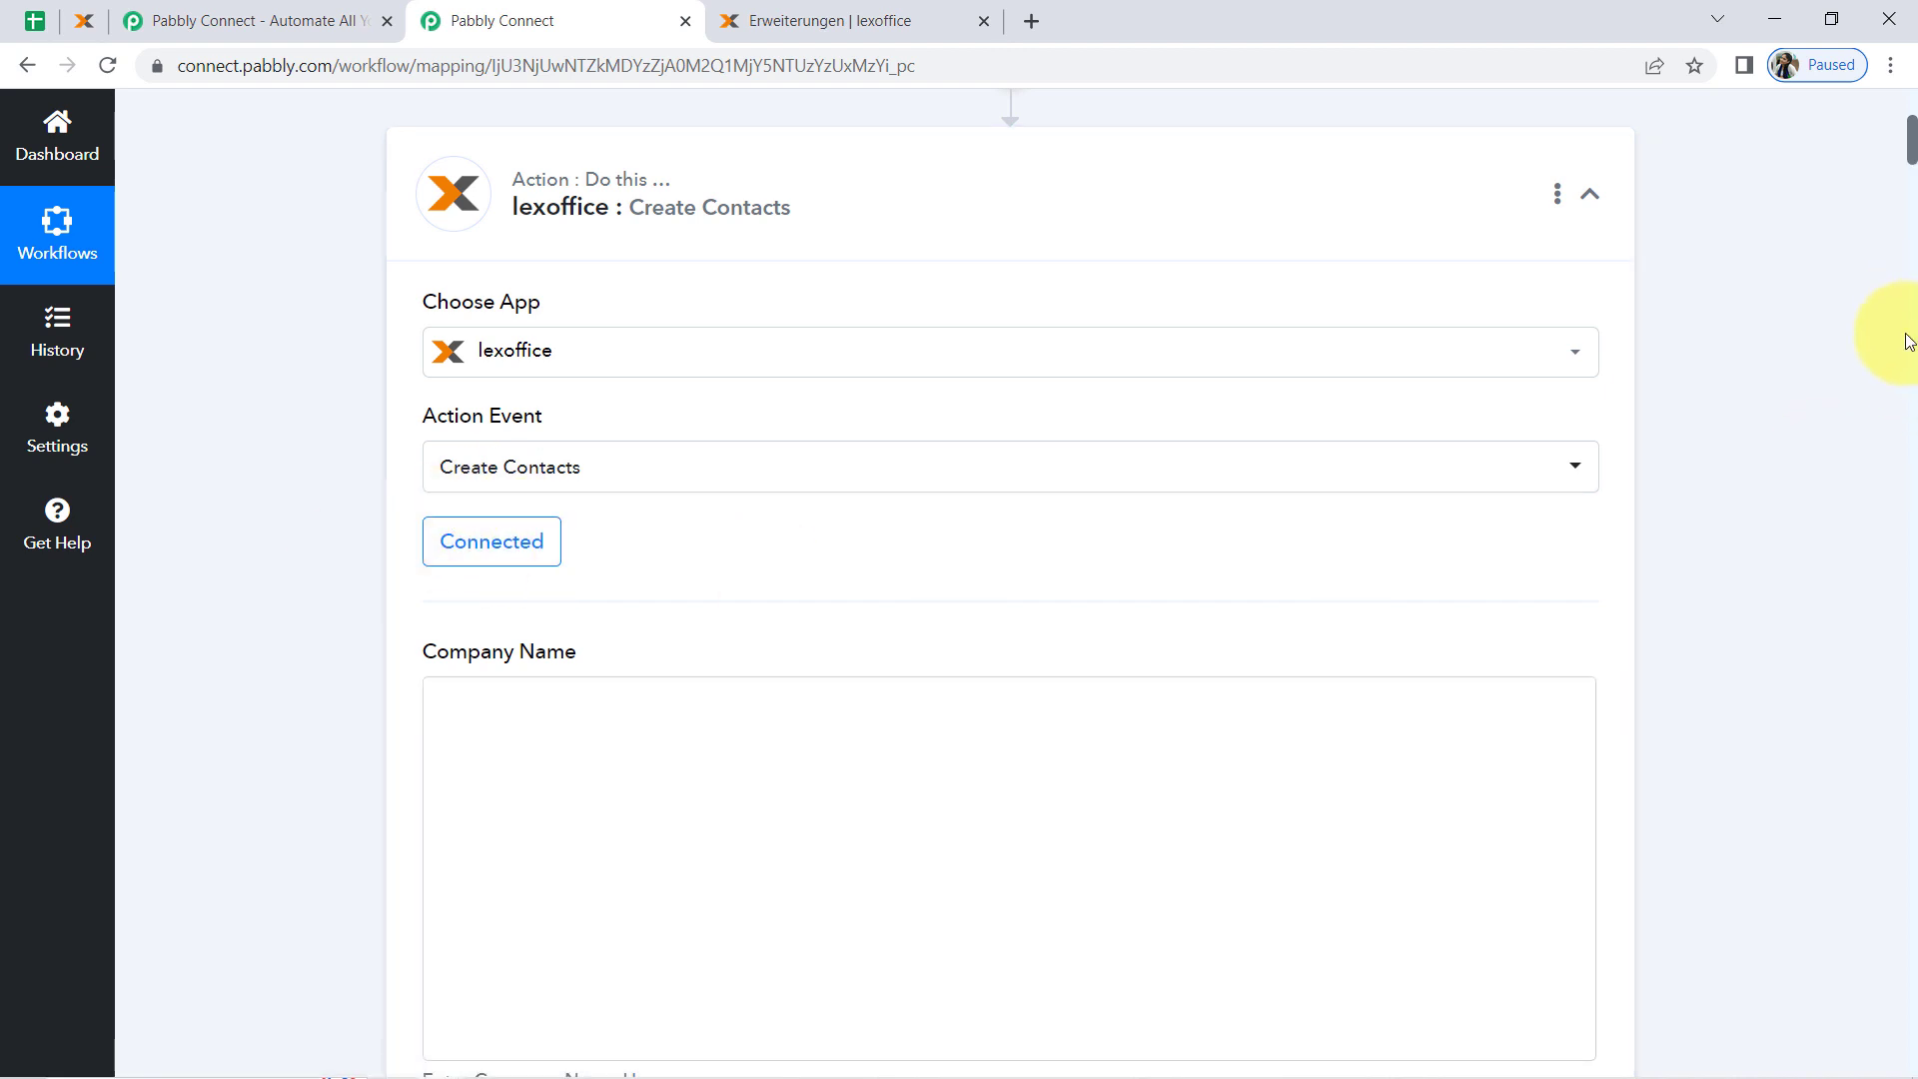
Look through the Create Contacts fields, from Company Name and the contact person details to the required Roles field.
scroll(719, 560, "down", 5)
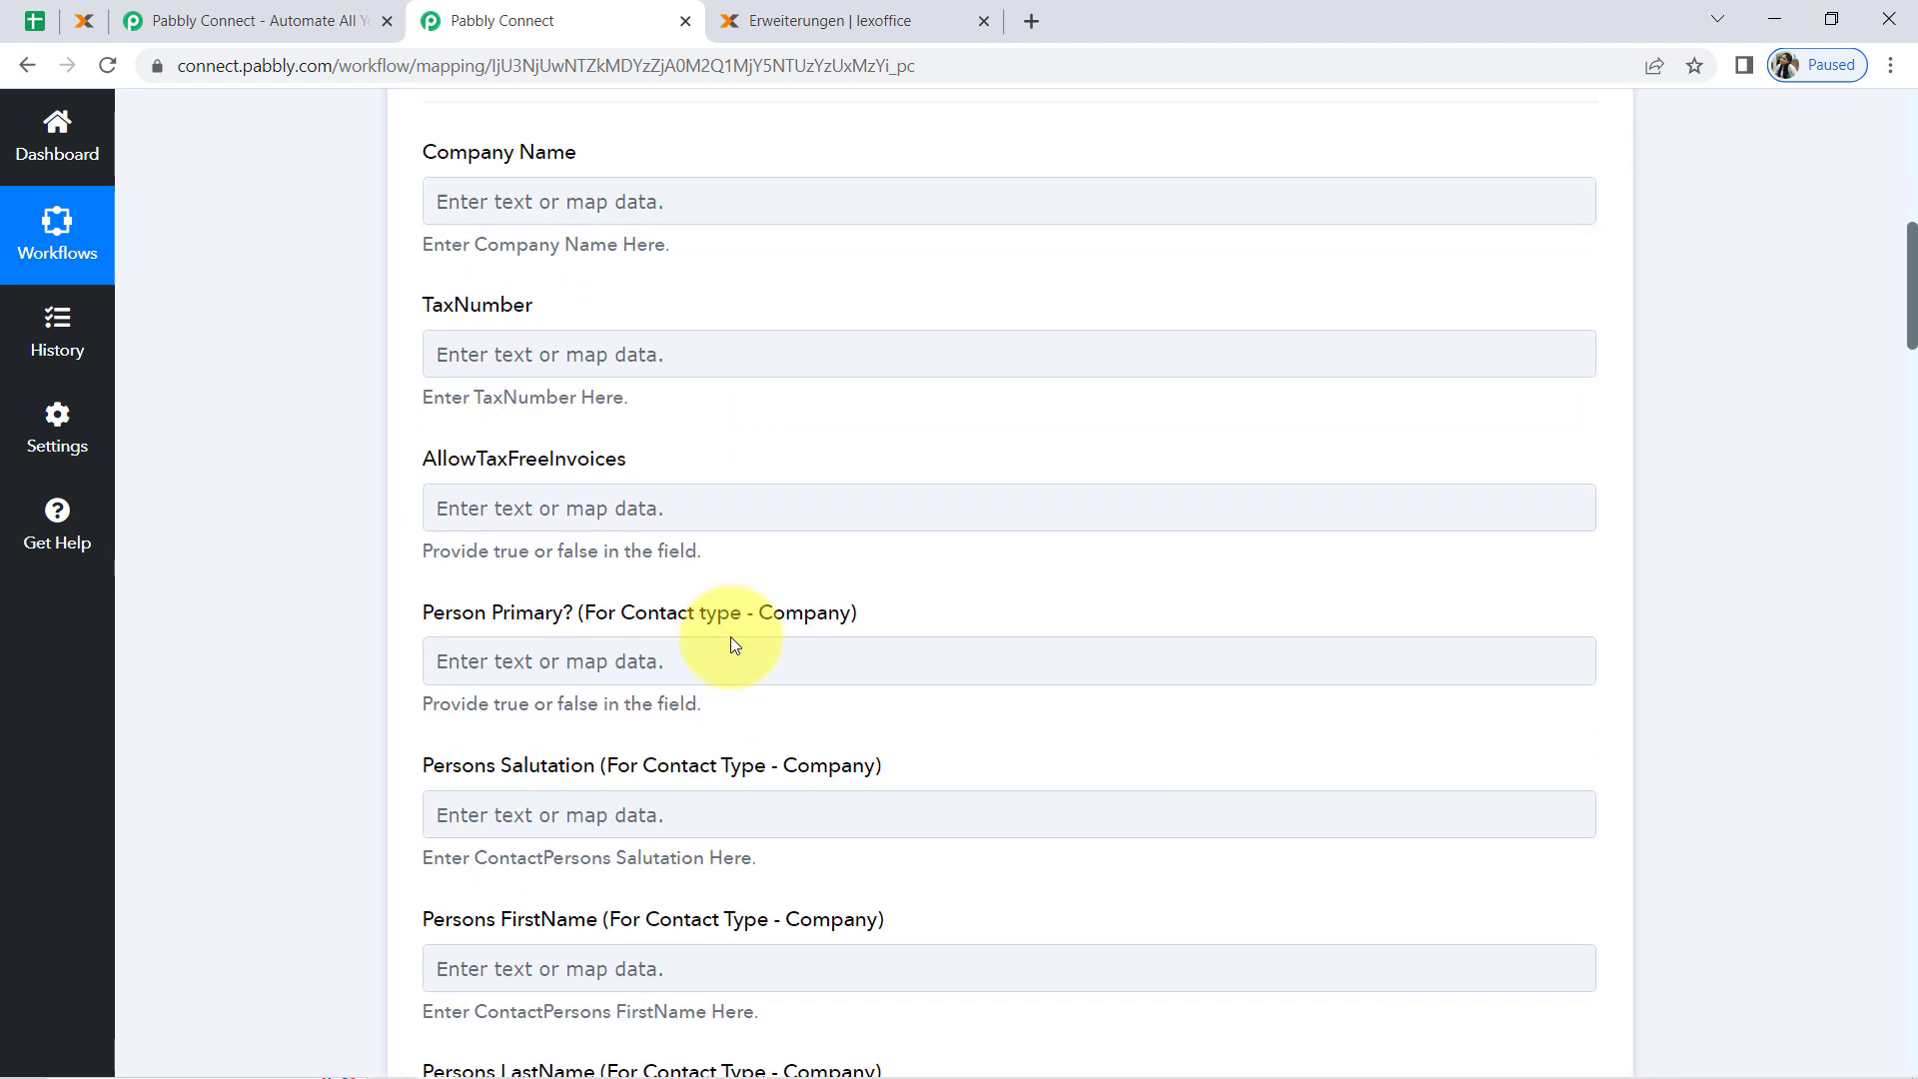
scroll(699, 649, "up", 5)
scroll(680, 759, "down", 5)
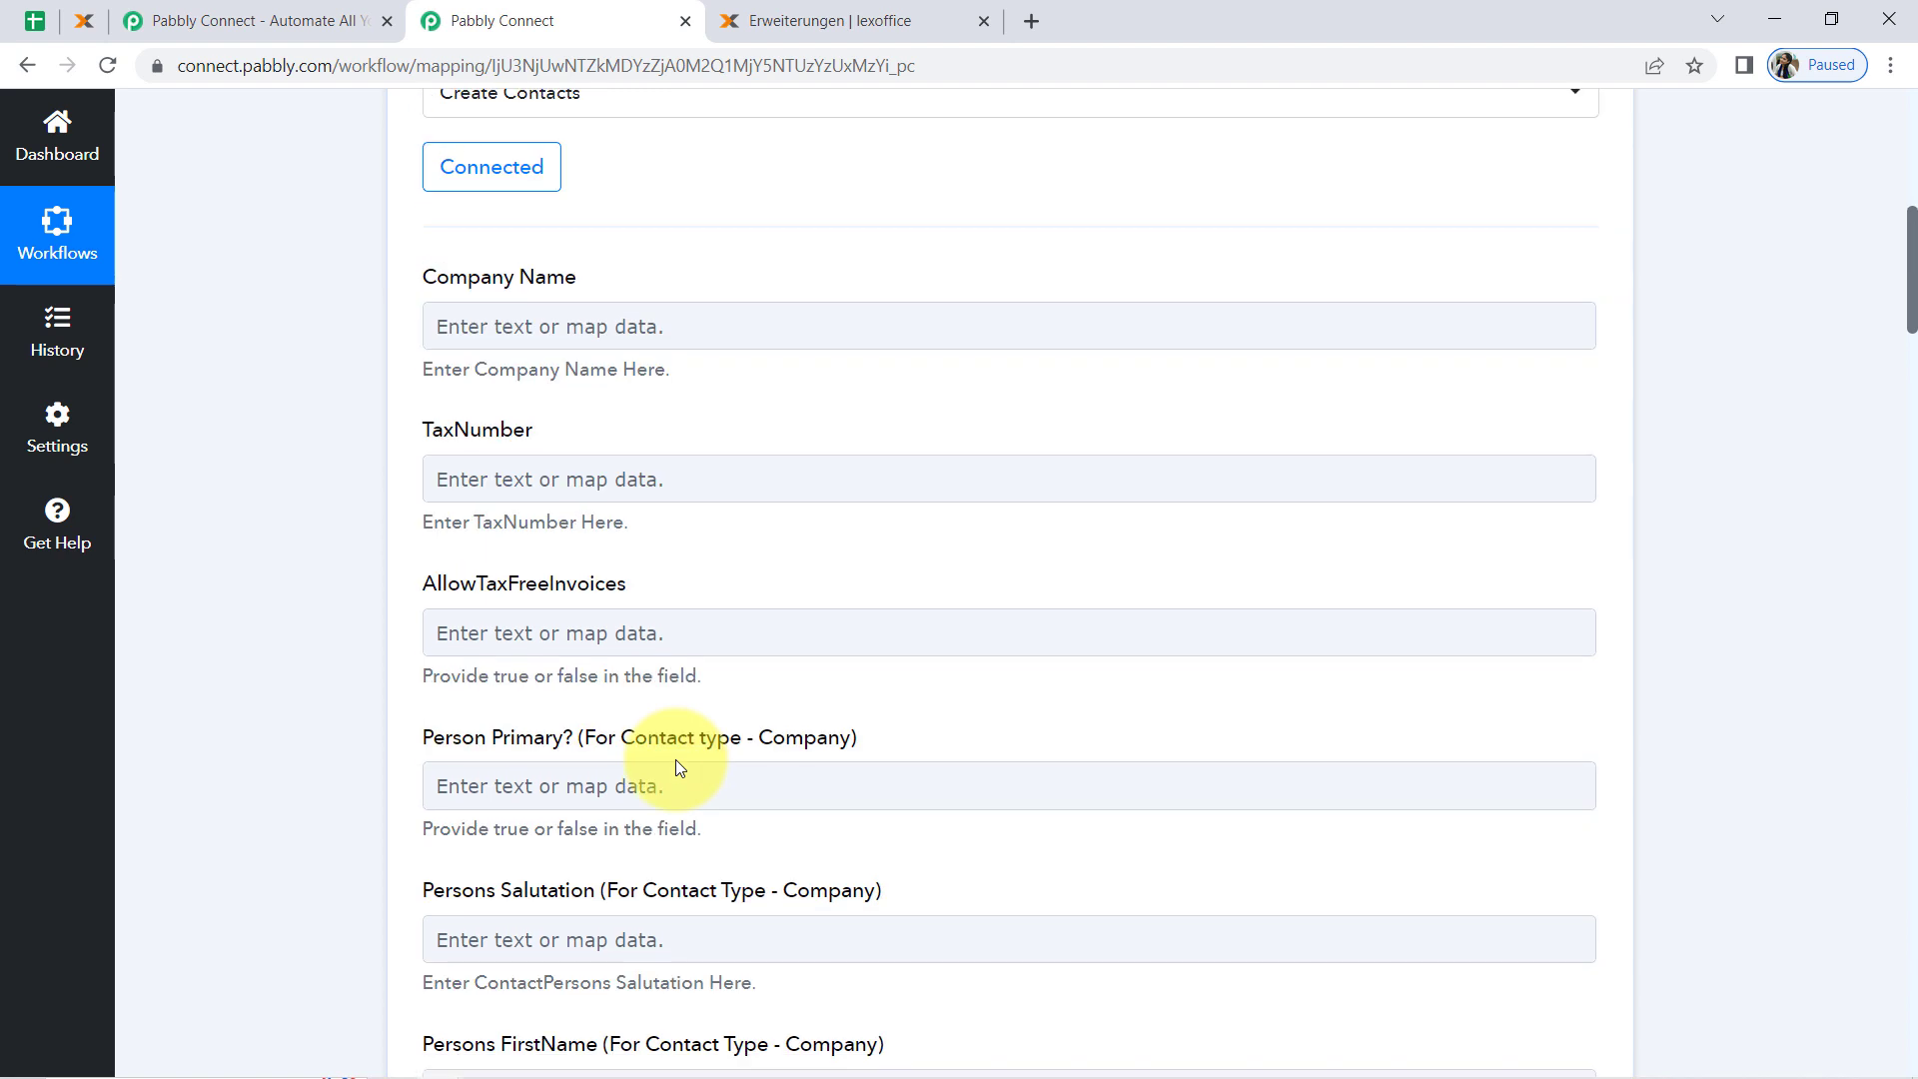
scroll(703, 729, "down", 10)
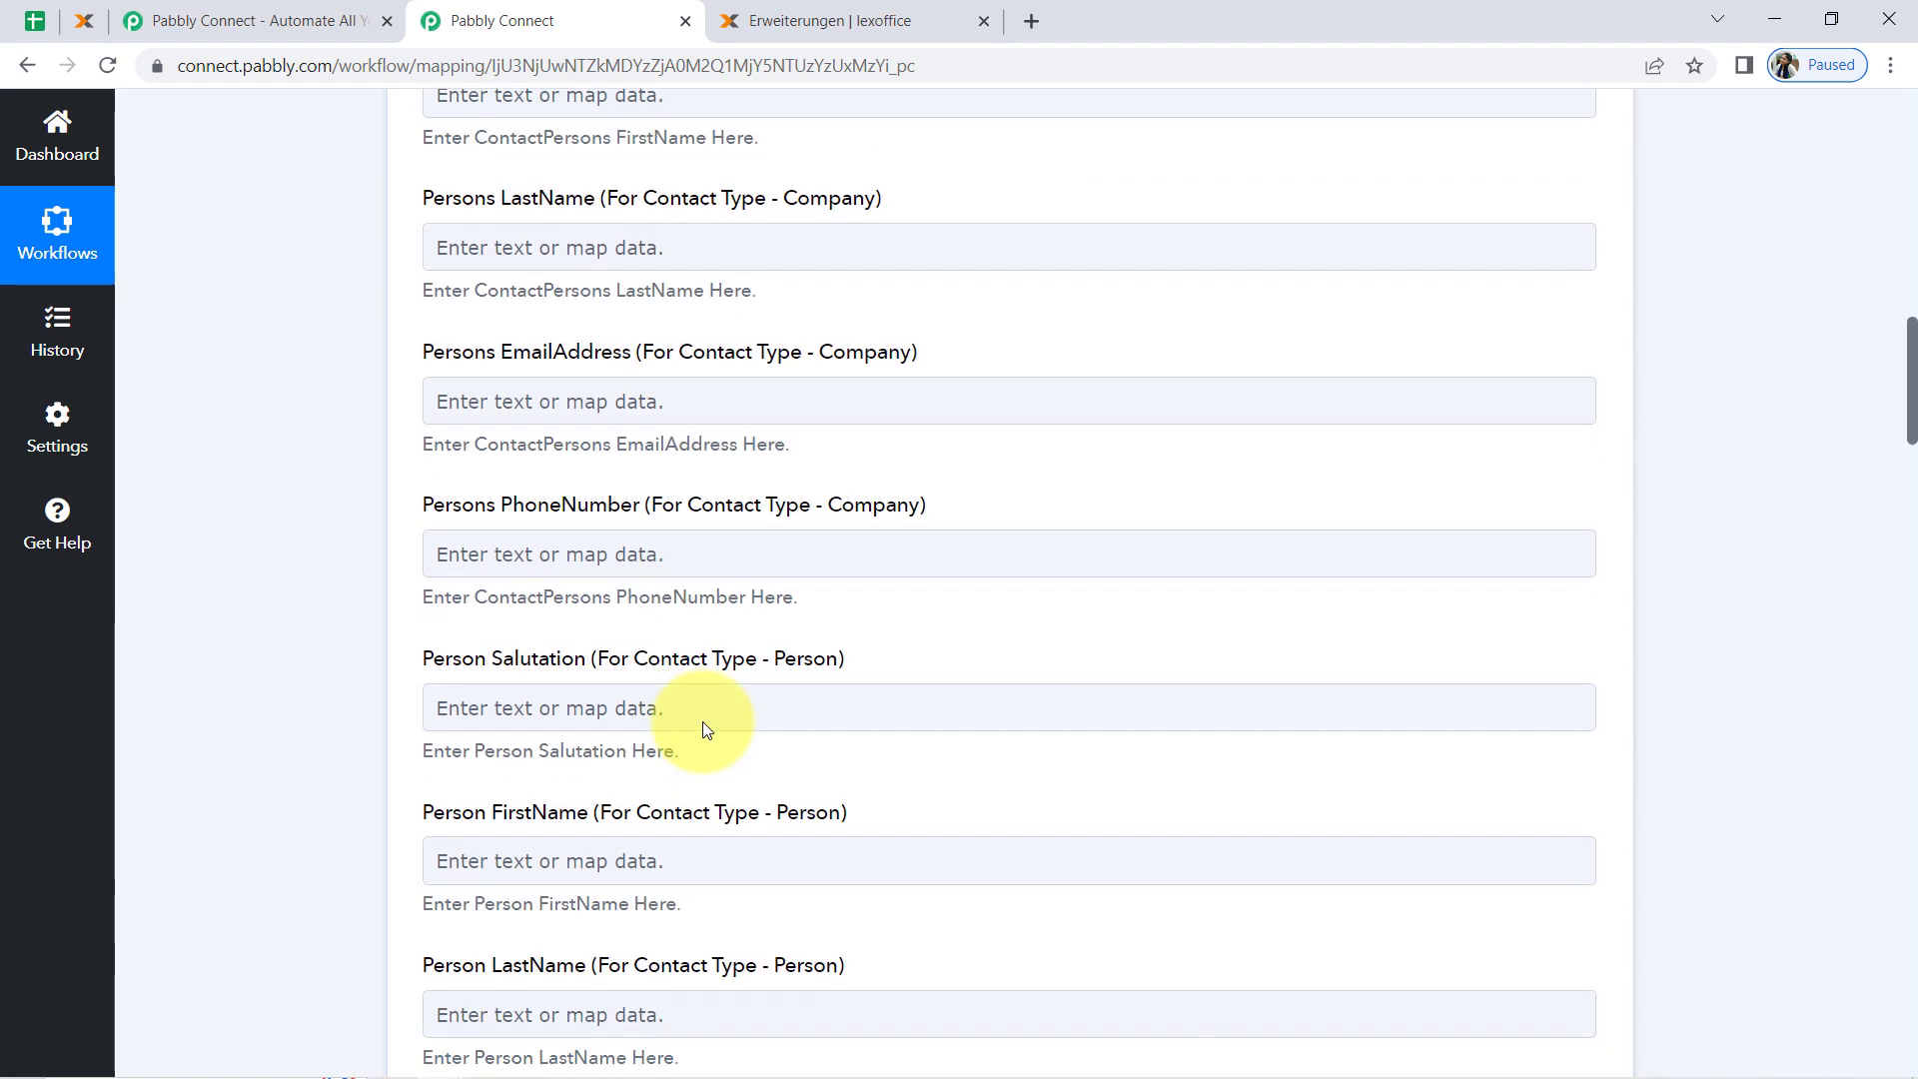
scroll(704, 729, "down", 1)
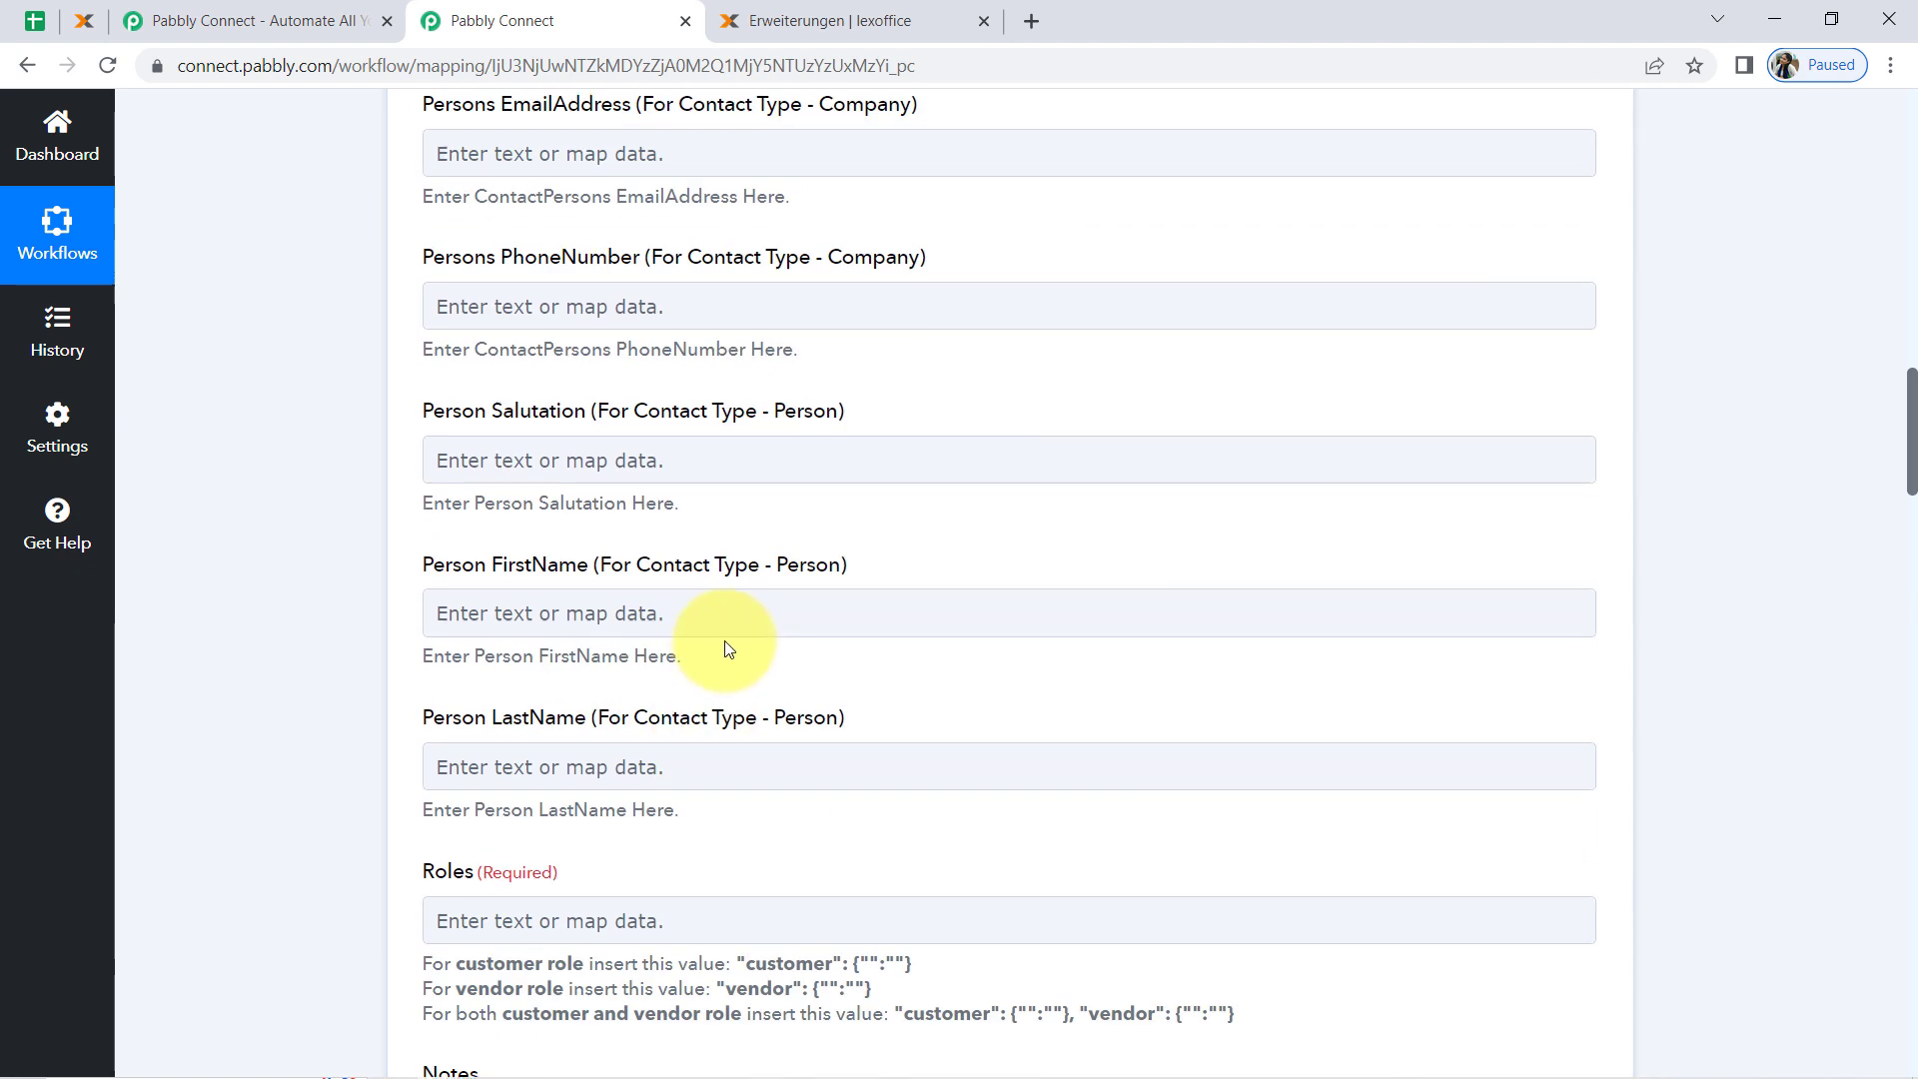
scroll(676, 505, "up", 4)
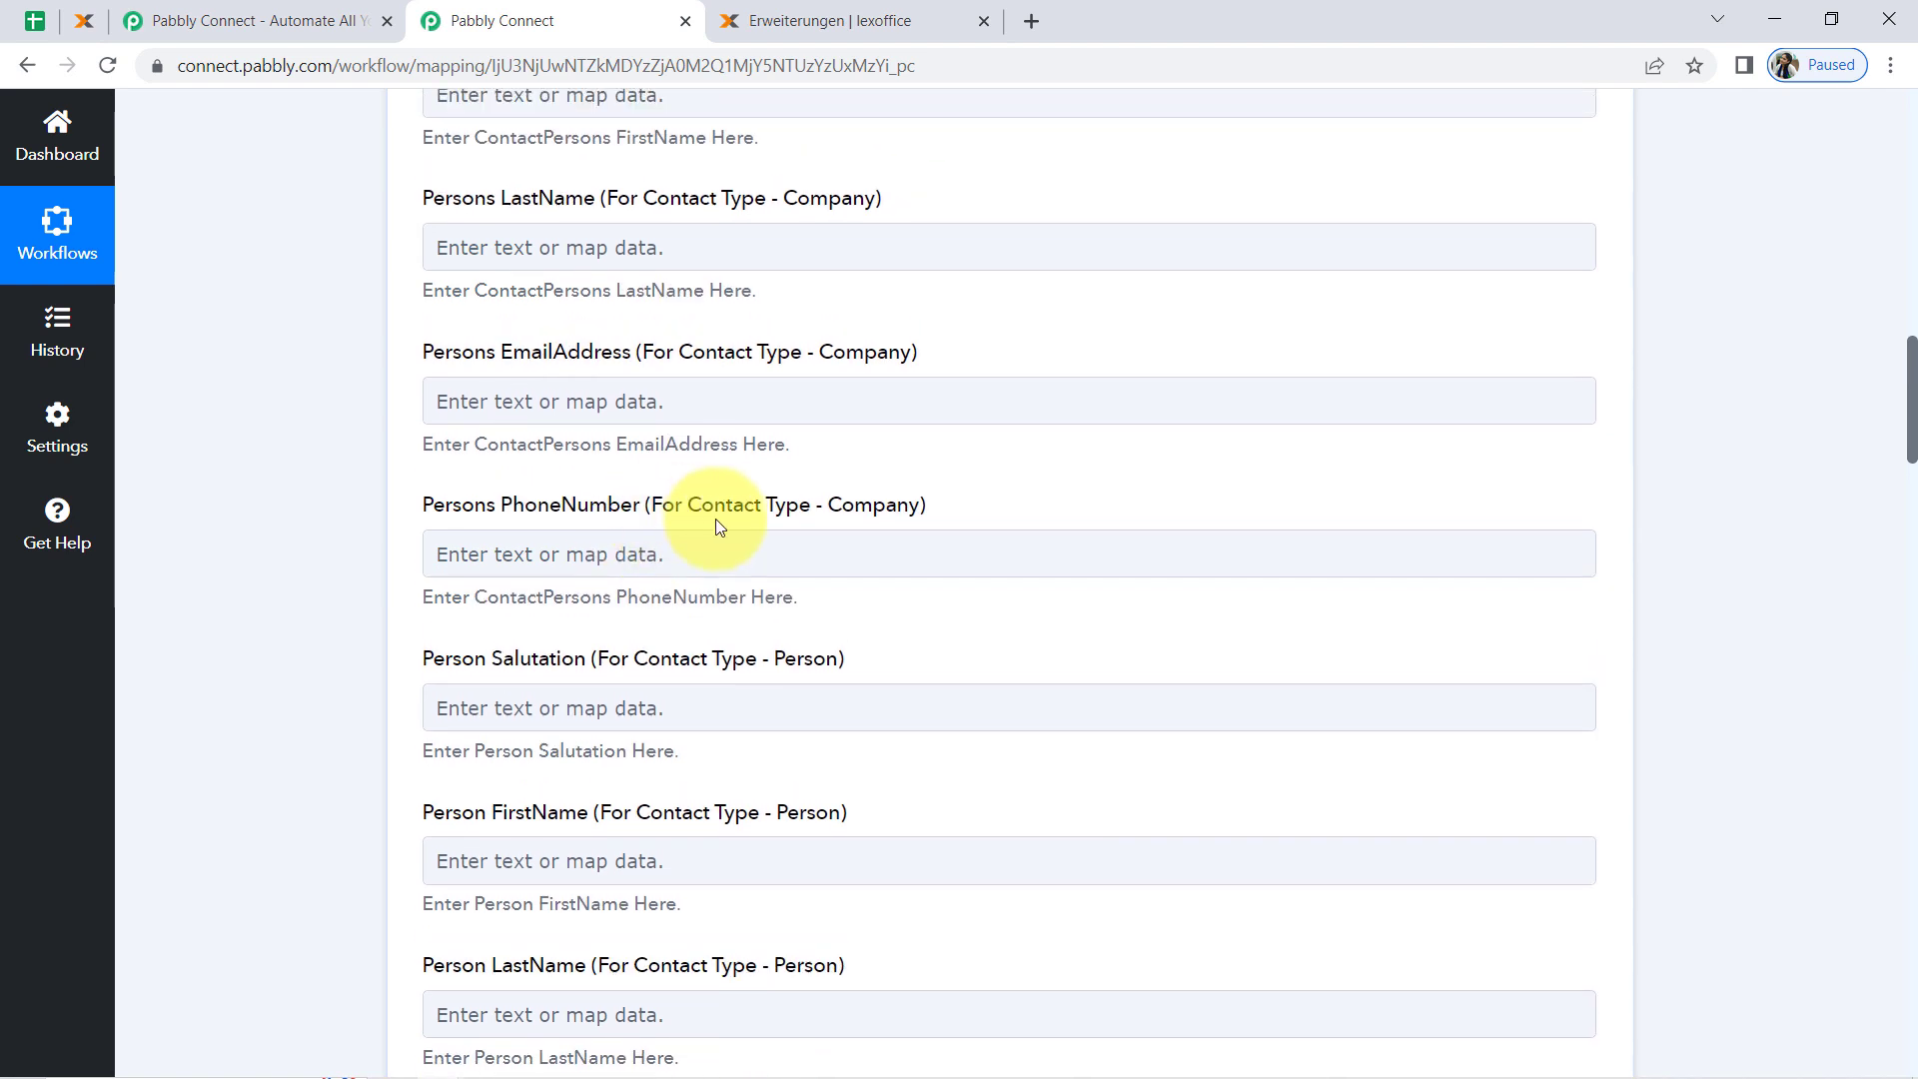
double_click(855, 514)
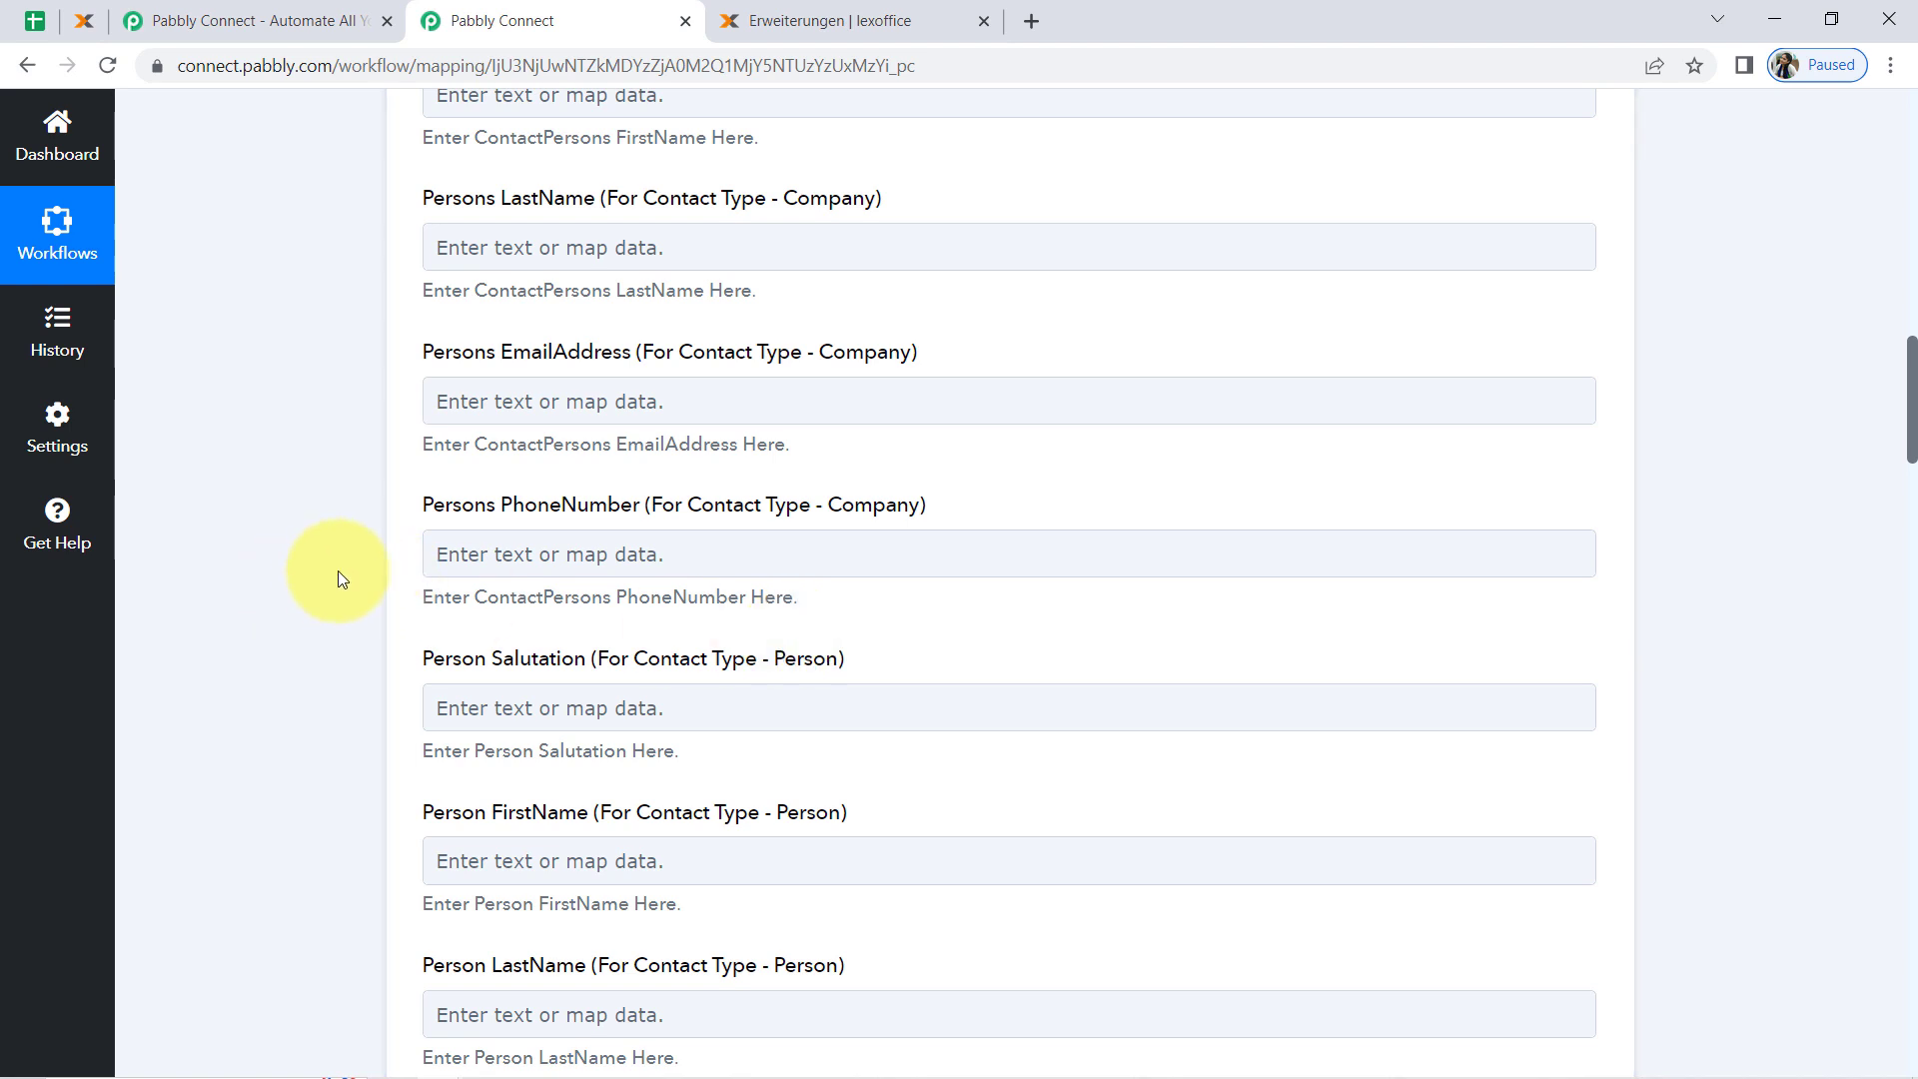
left_click_drag(1911, 439, 1912, 509)
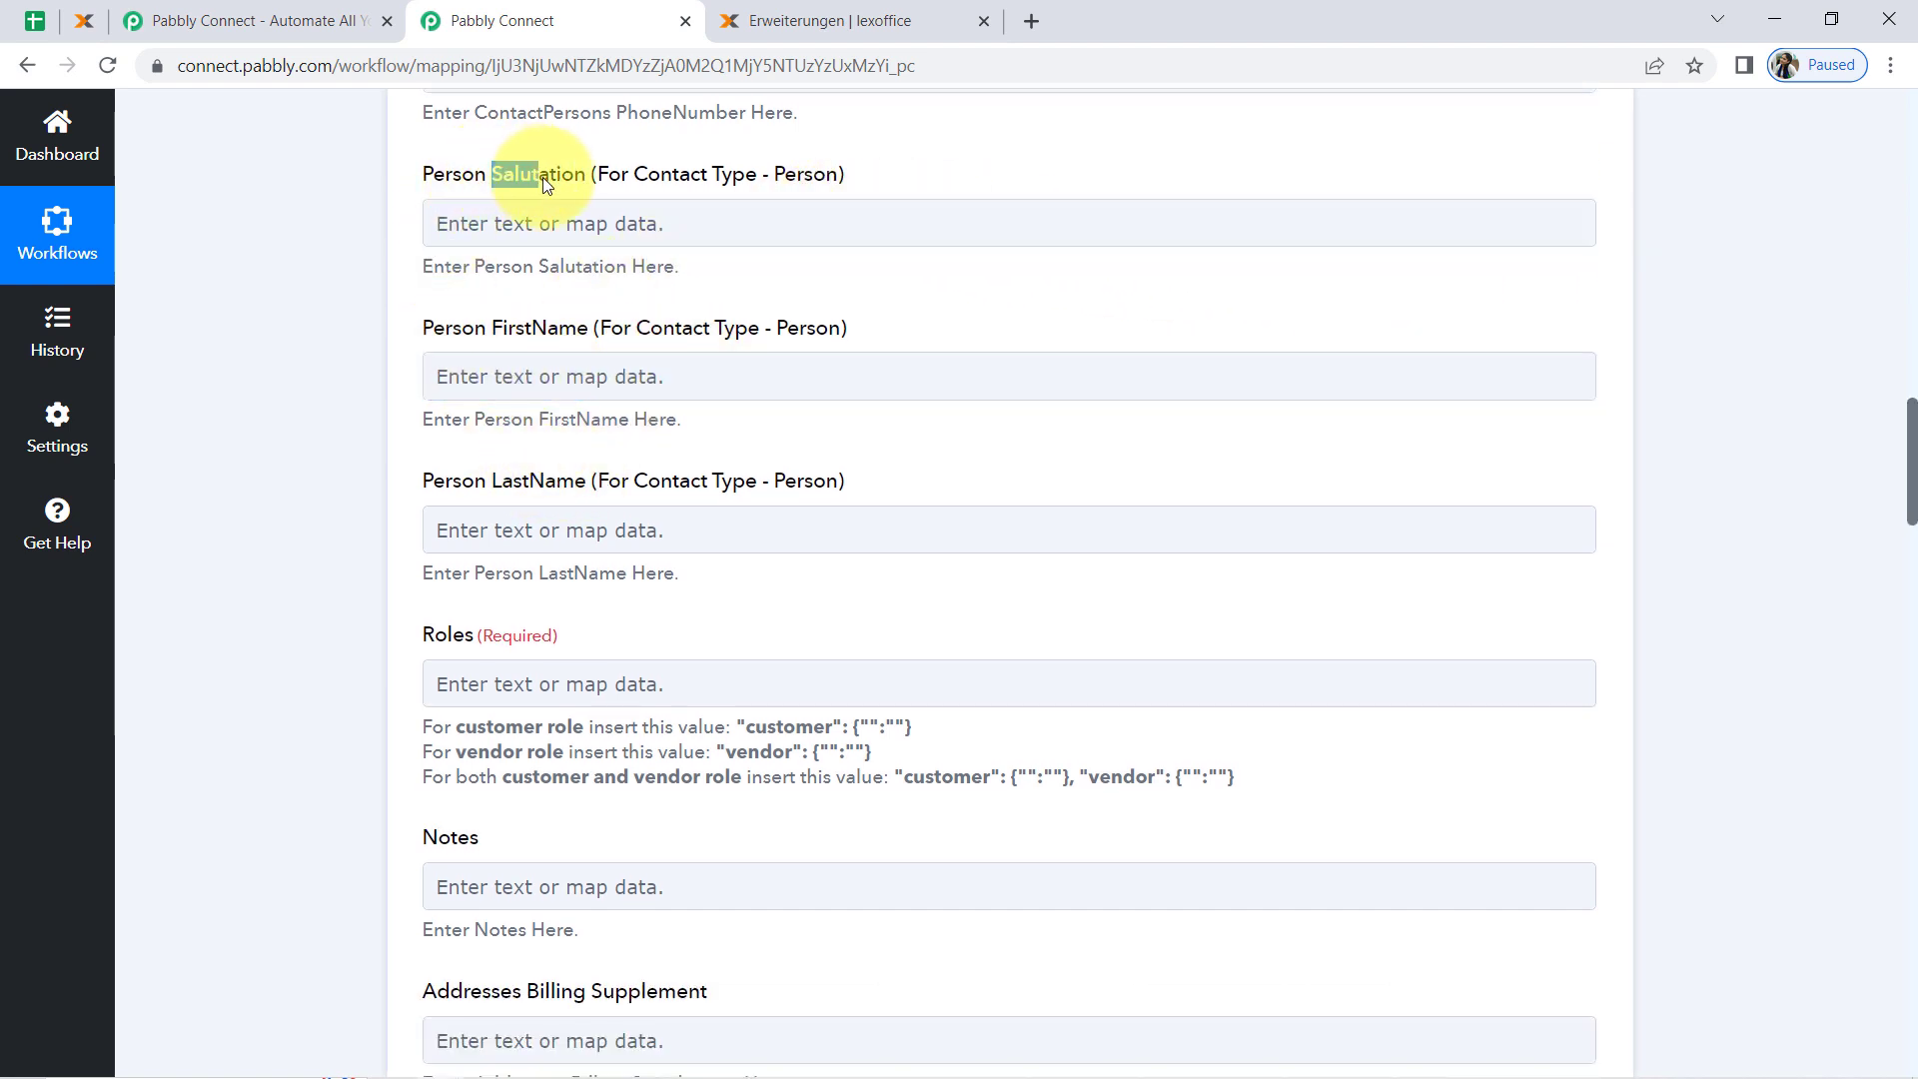
left_click_drag(554, 334, 559, 333)
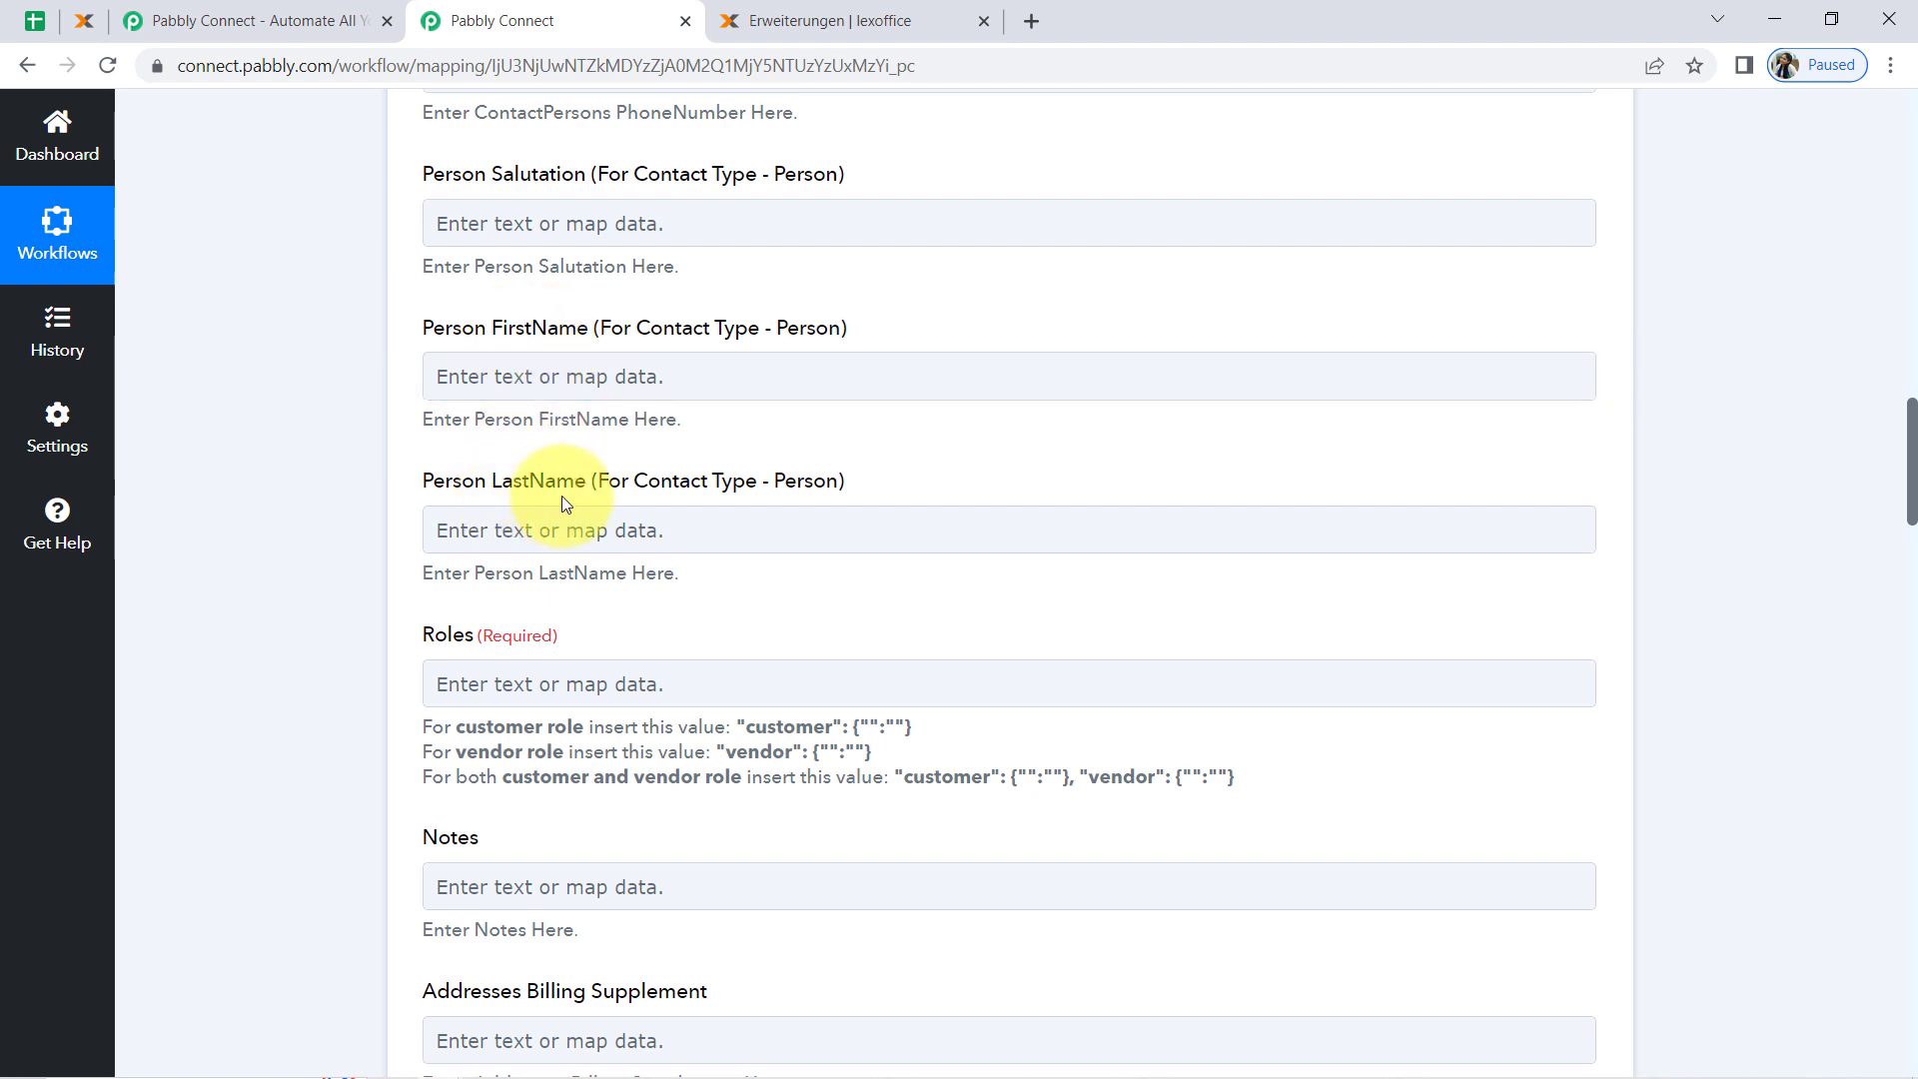
left_click_drag(437, 660, 529, 627)
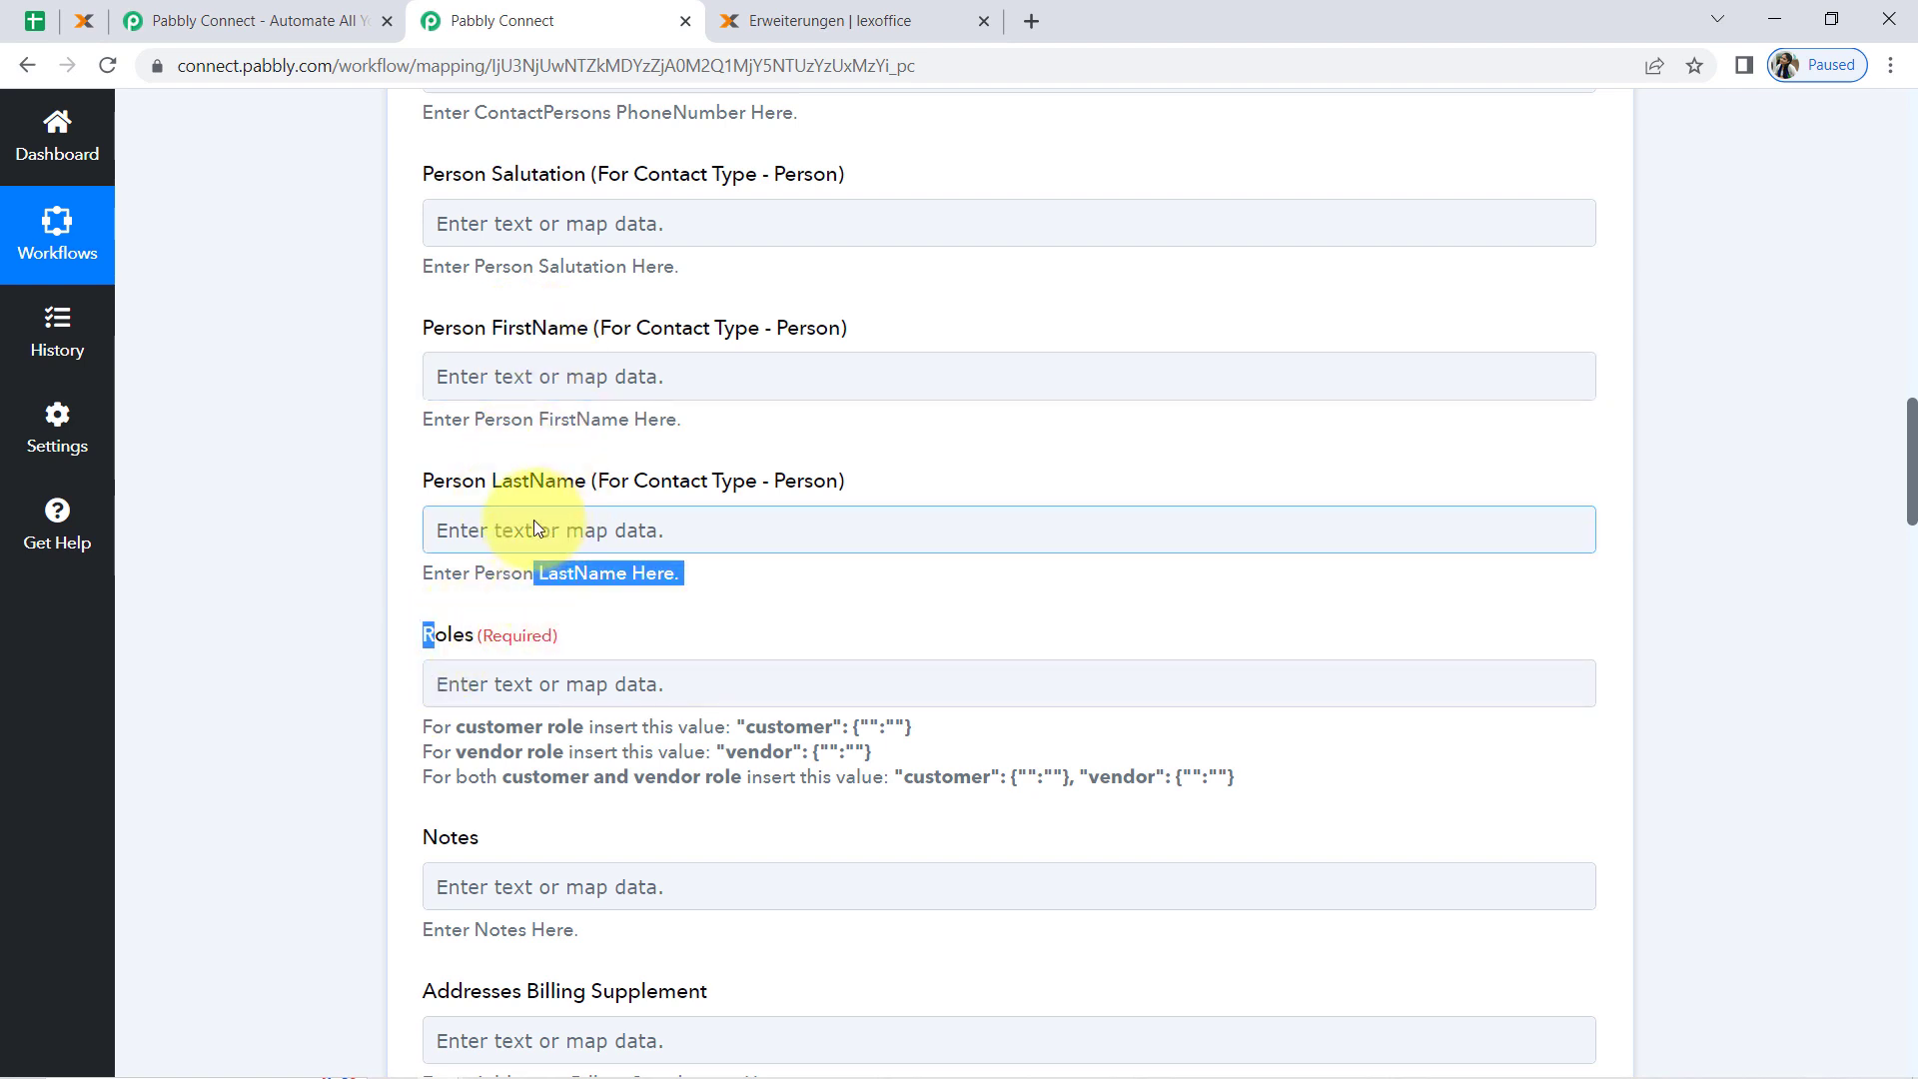
Expand the Google Sheets trigger and its received response to review the captured customer details.
scroll(584, 518, "up", 20)
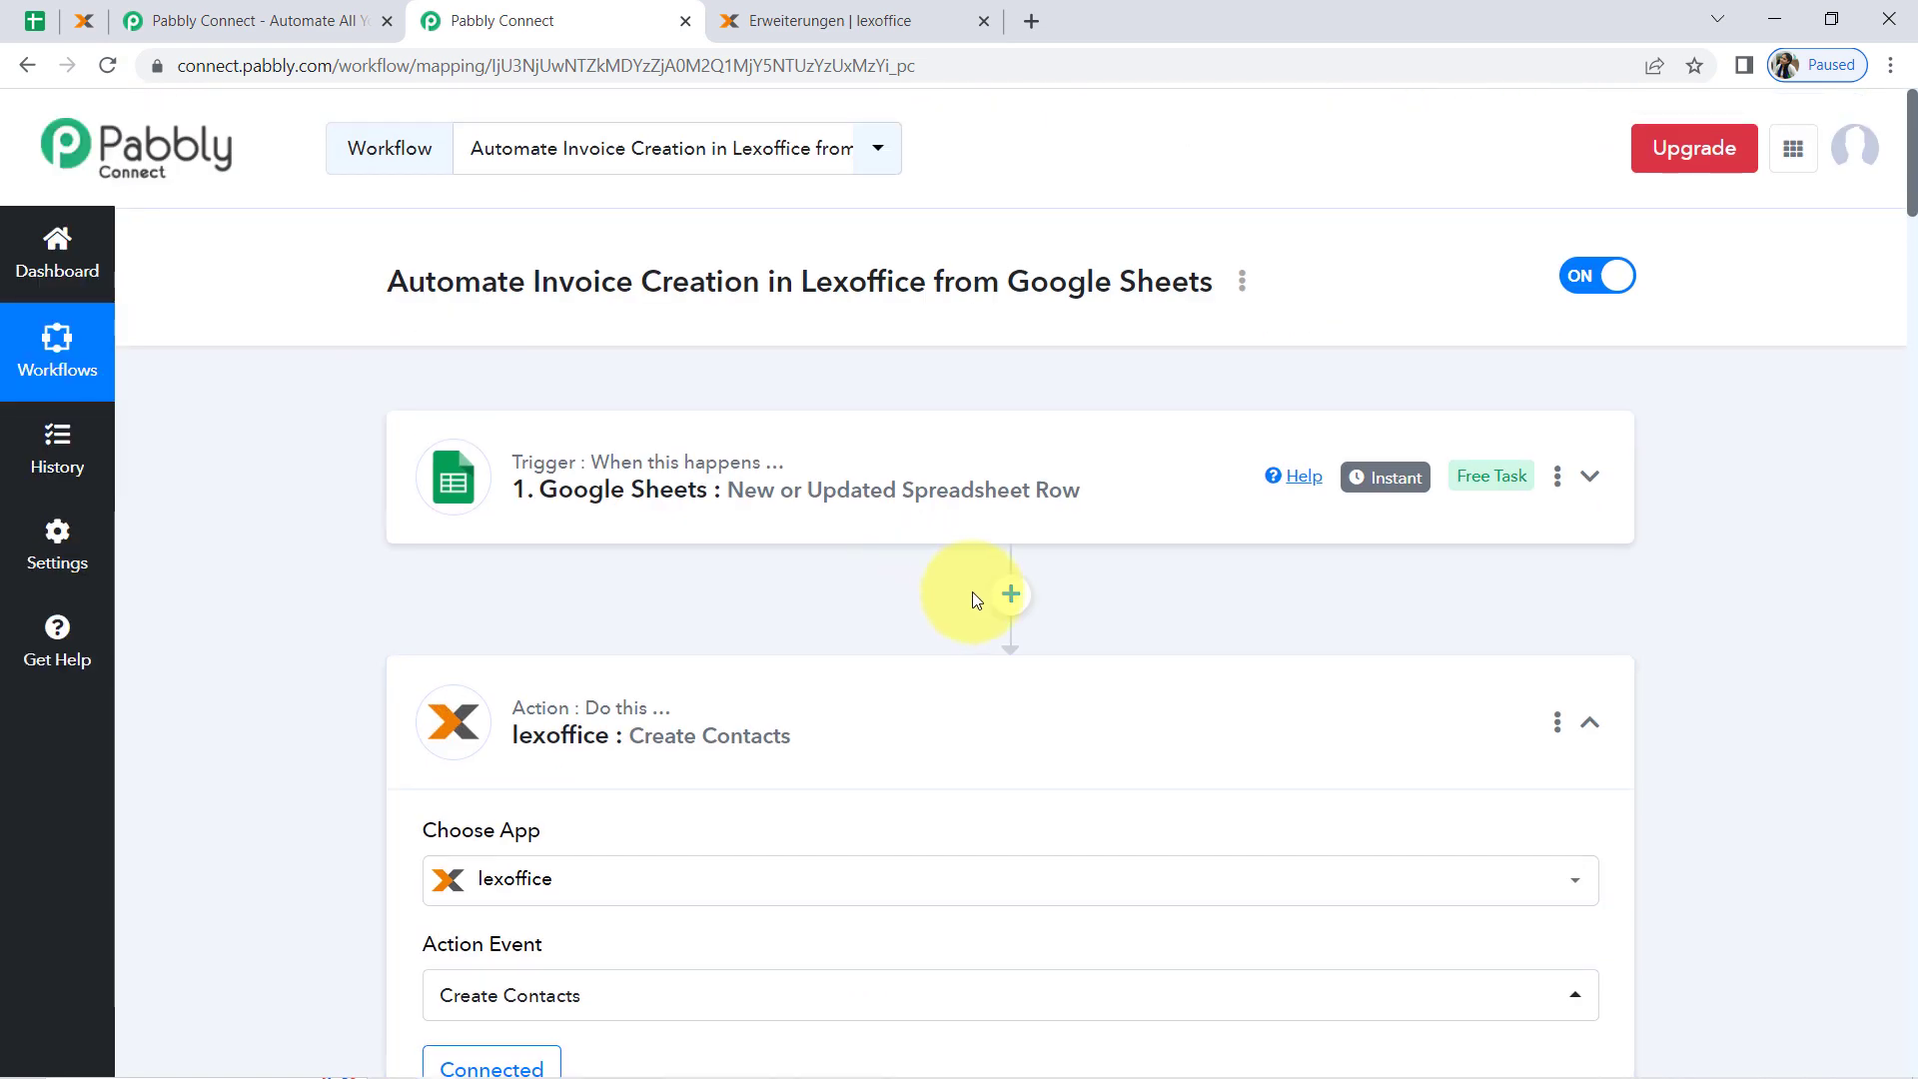
left_click(979, 479)
scroll(319, 749, "down", 10)
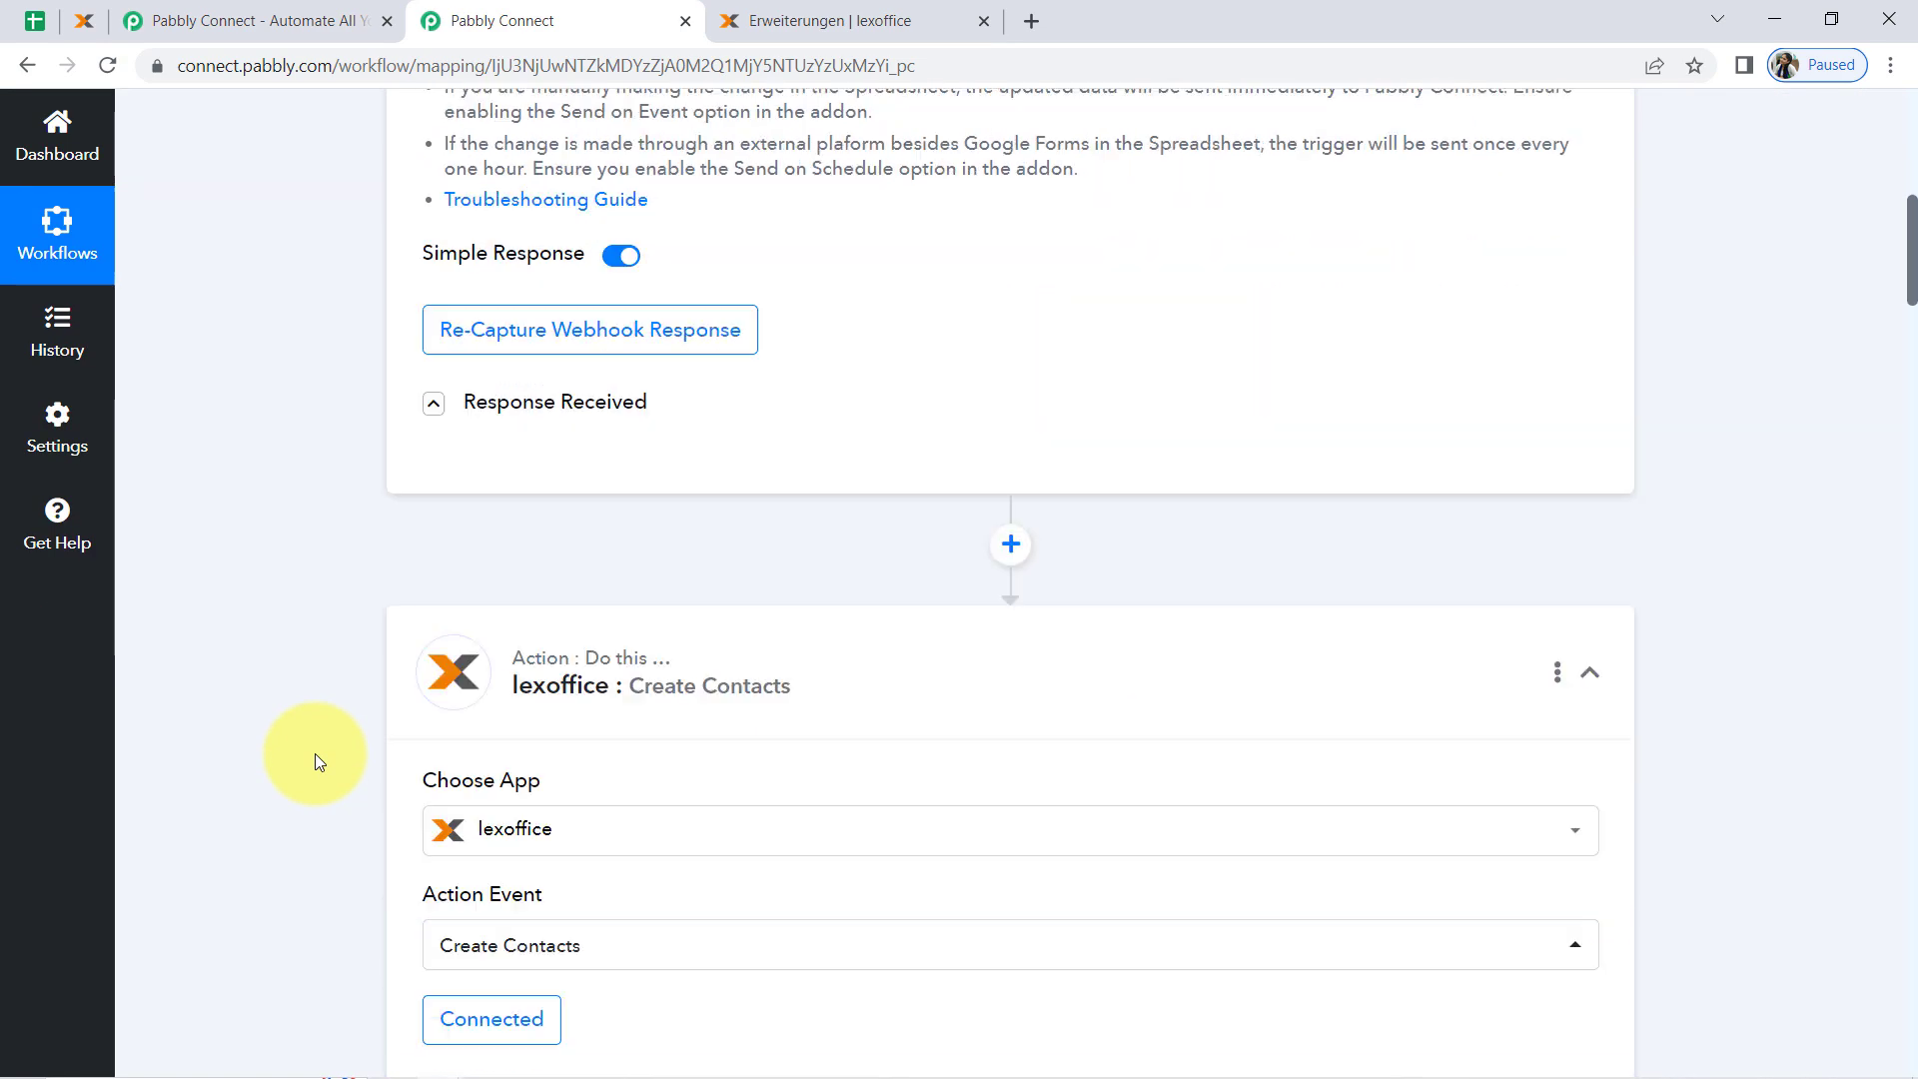
scroll(315, 753, "down", 2)
left_click(459, 250)
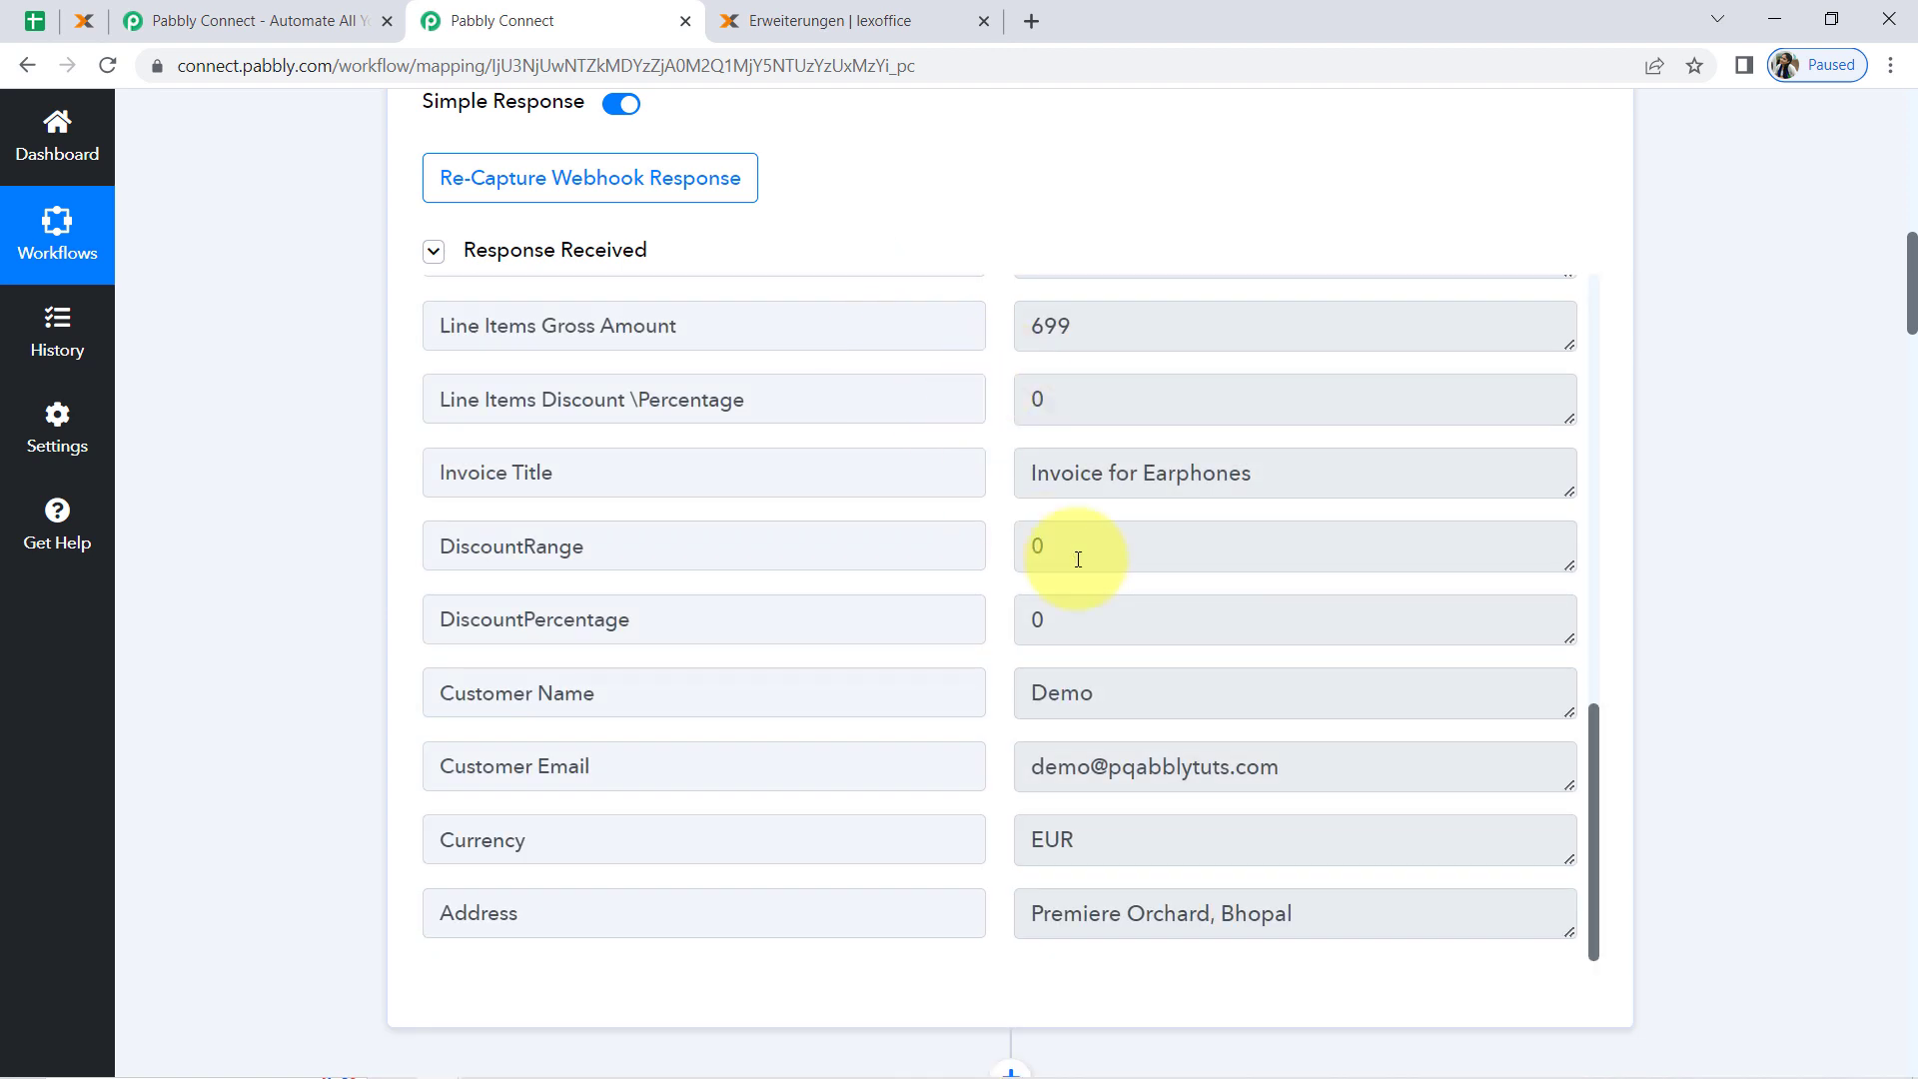
scroll(1189, 458, "down", 2)
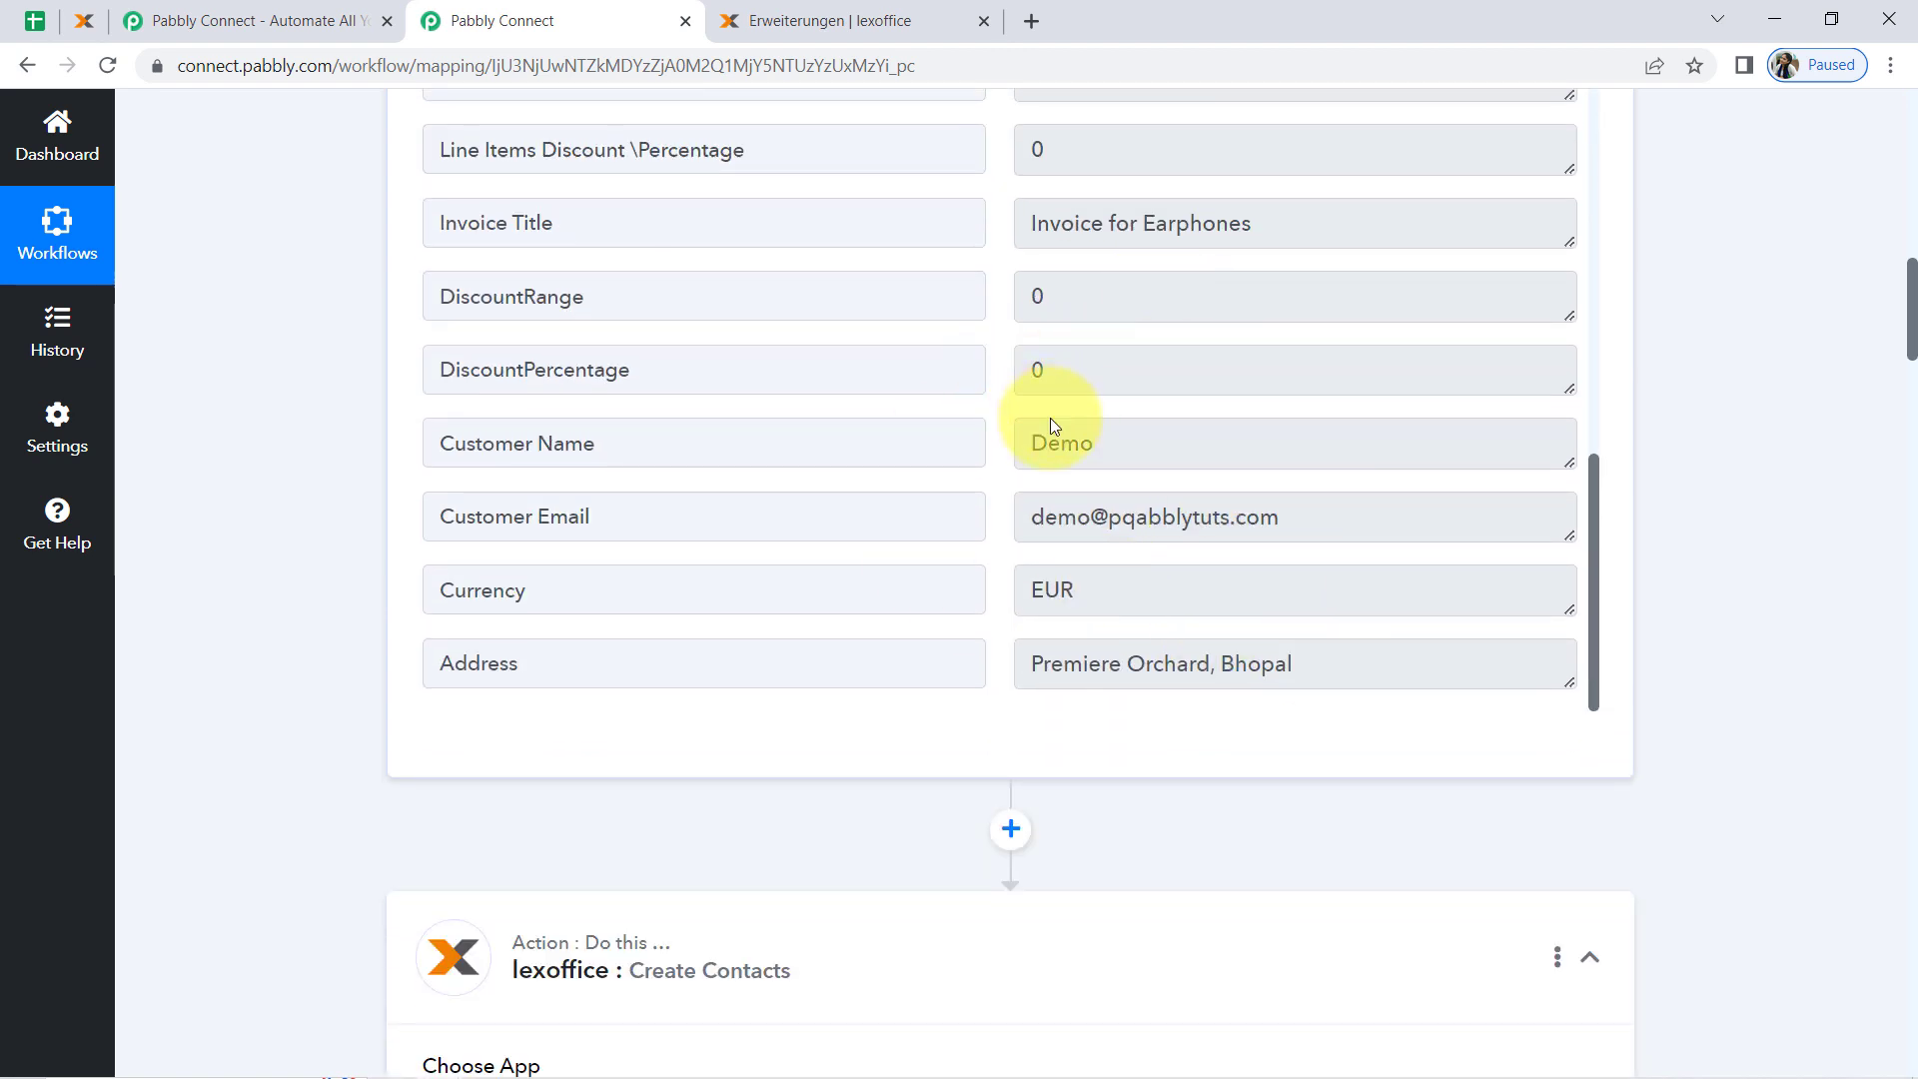
Map the Person FirstName field of Create Contacts to Customer Name from the Google Sheets trigger.
scroll(314, 640, "down", 20)
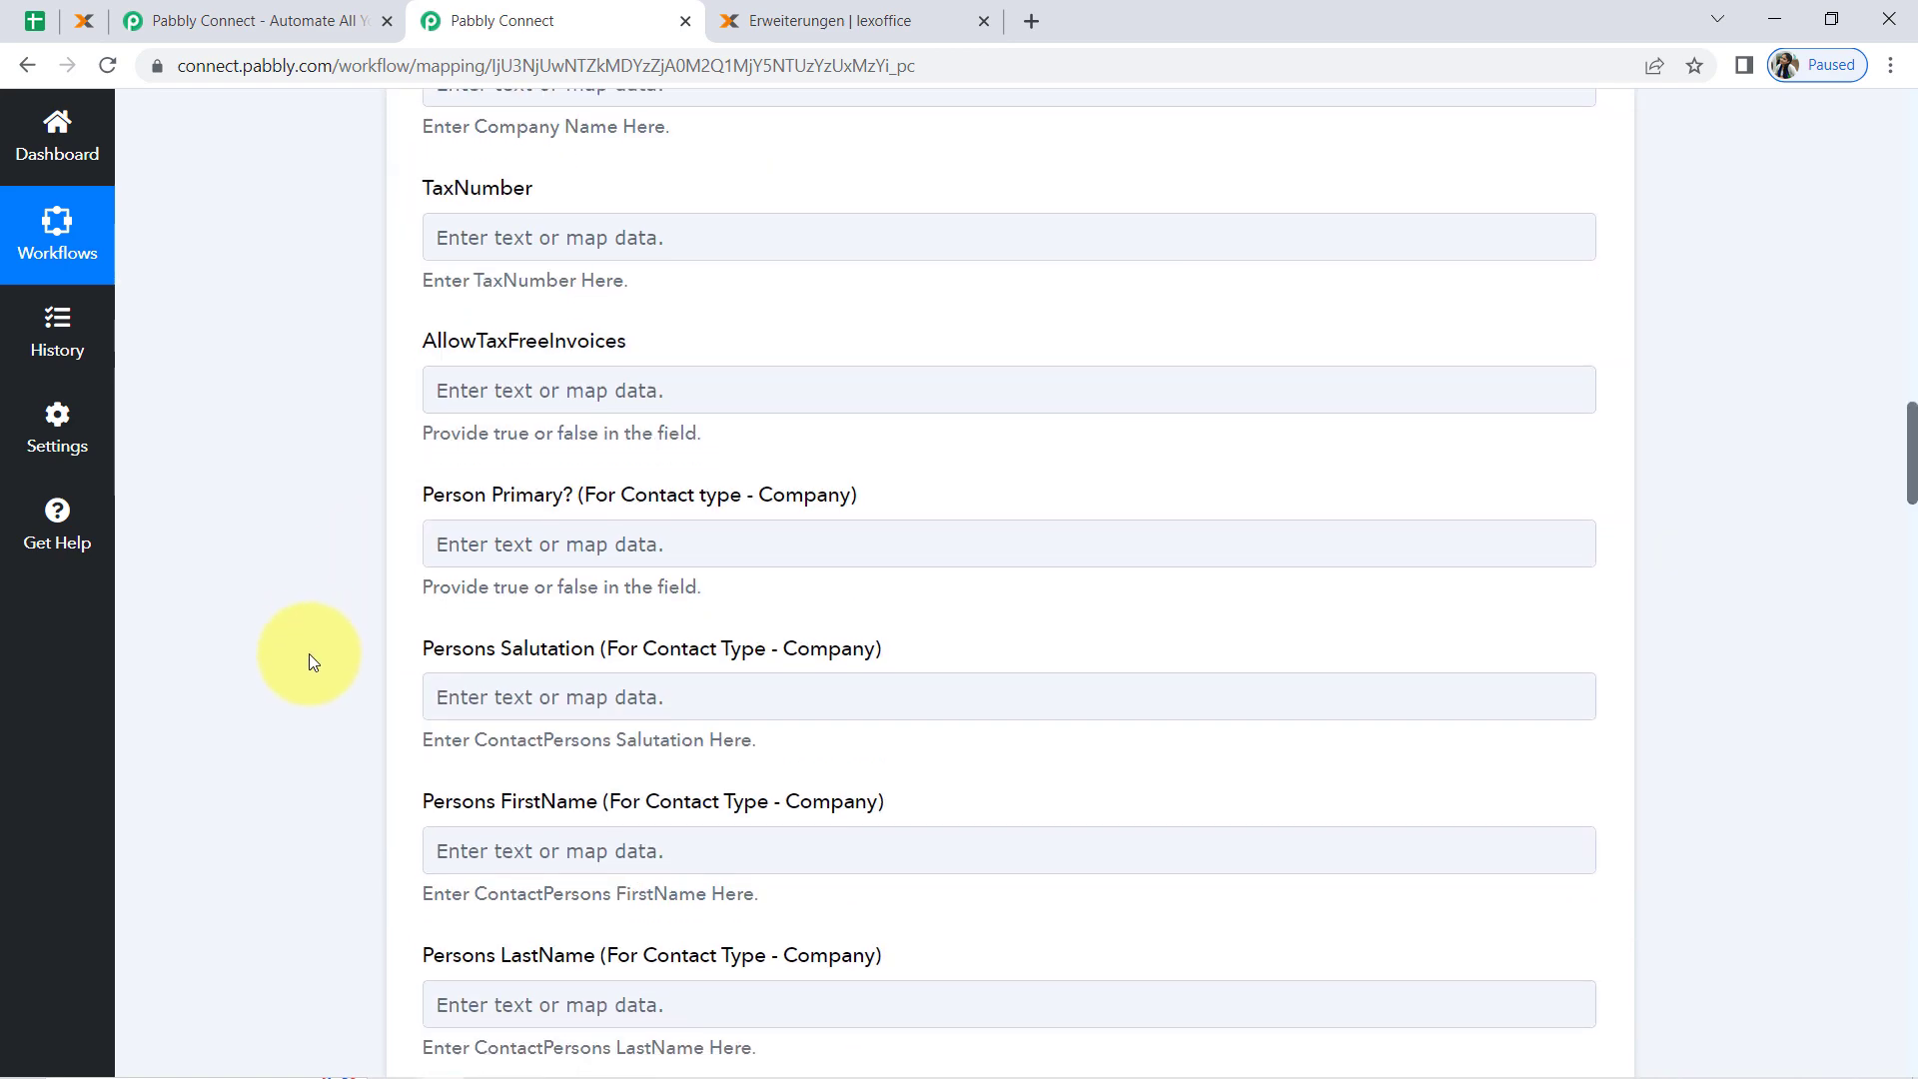
scroll(428, 612, "up", 1)
scroll(376, 672, "down", 3)
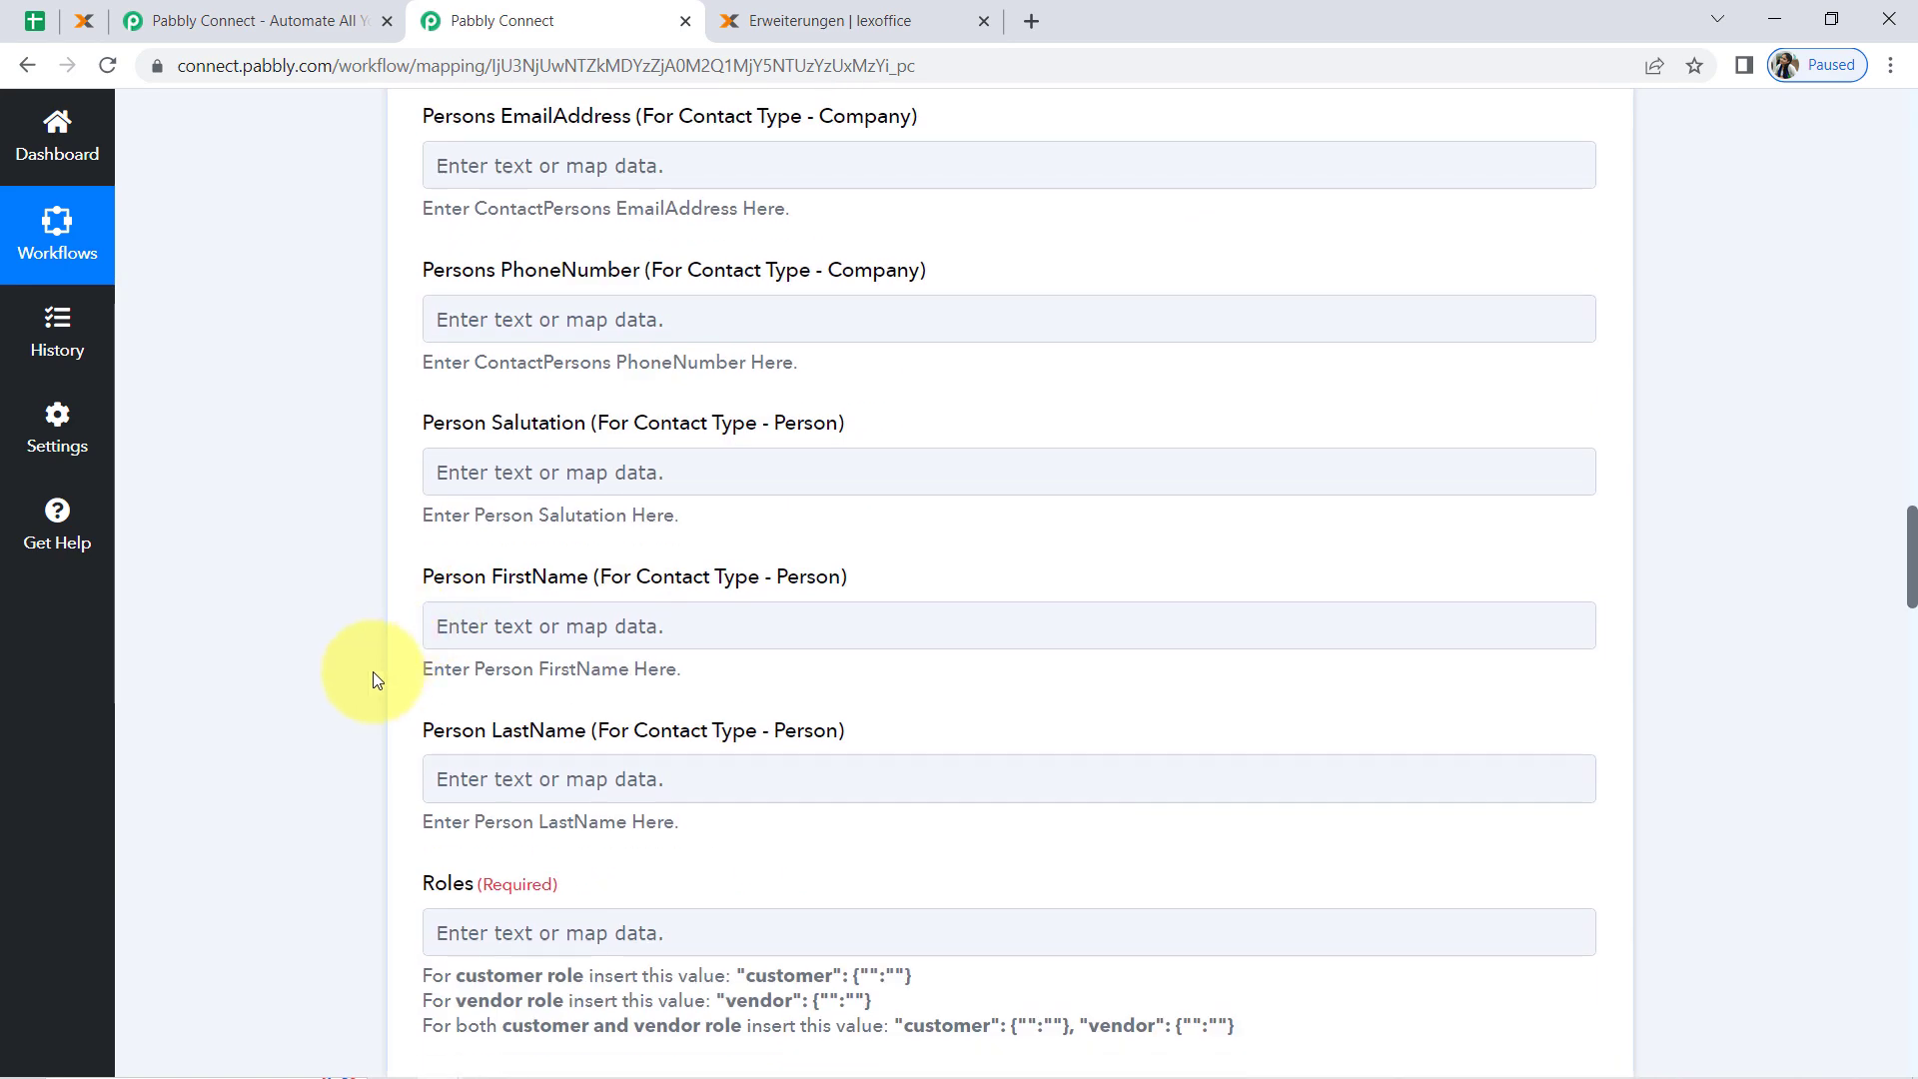
left_click(559, 646)
scroll(397, 643, "down", 6)
scroll(420, 619, "up", 1)
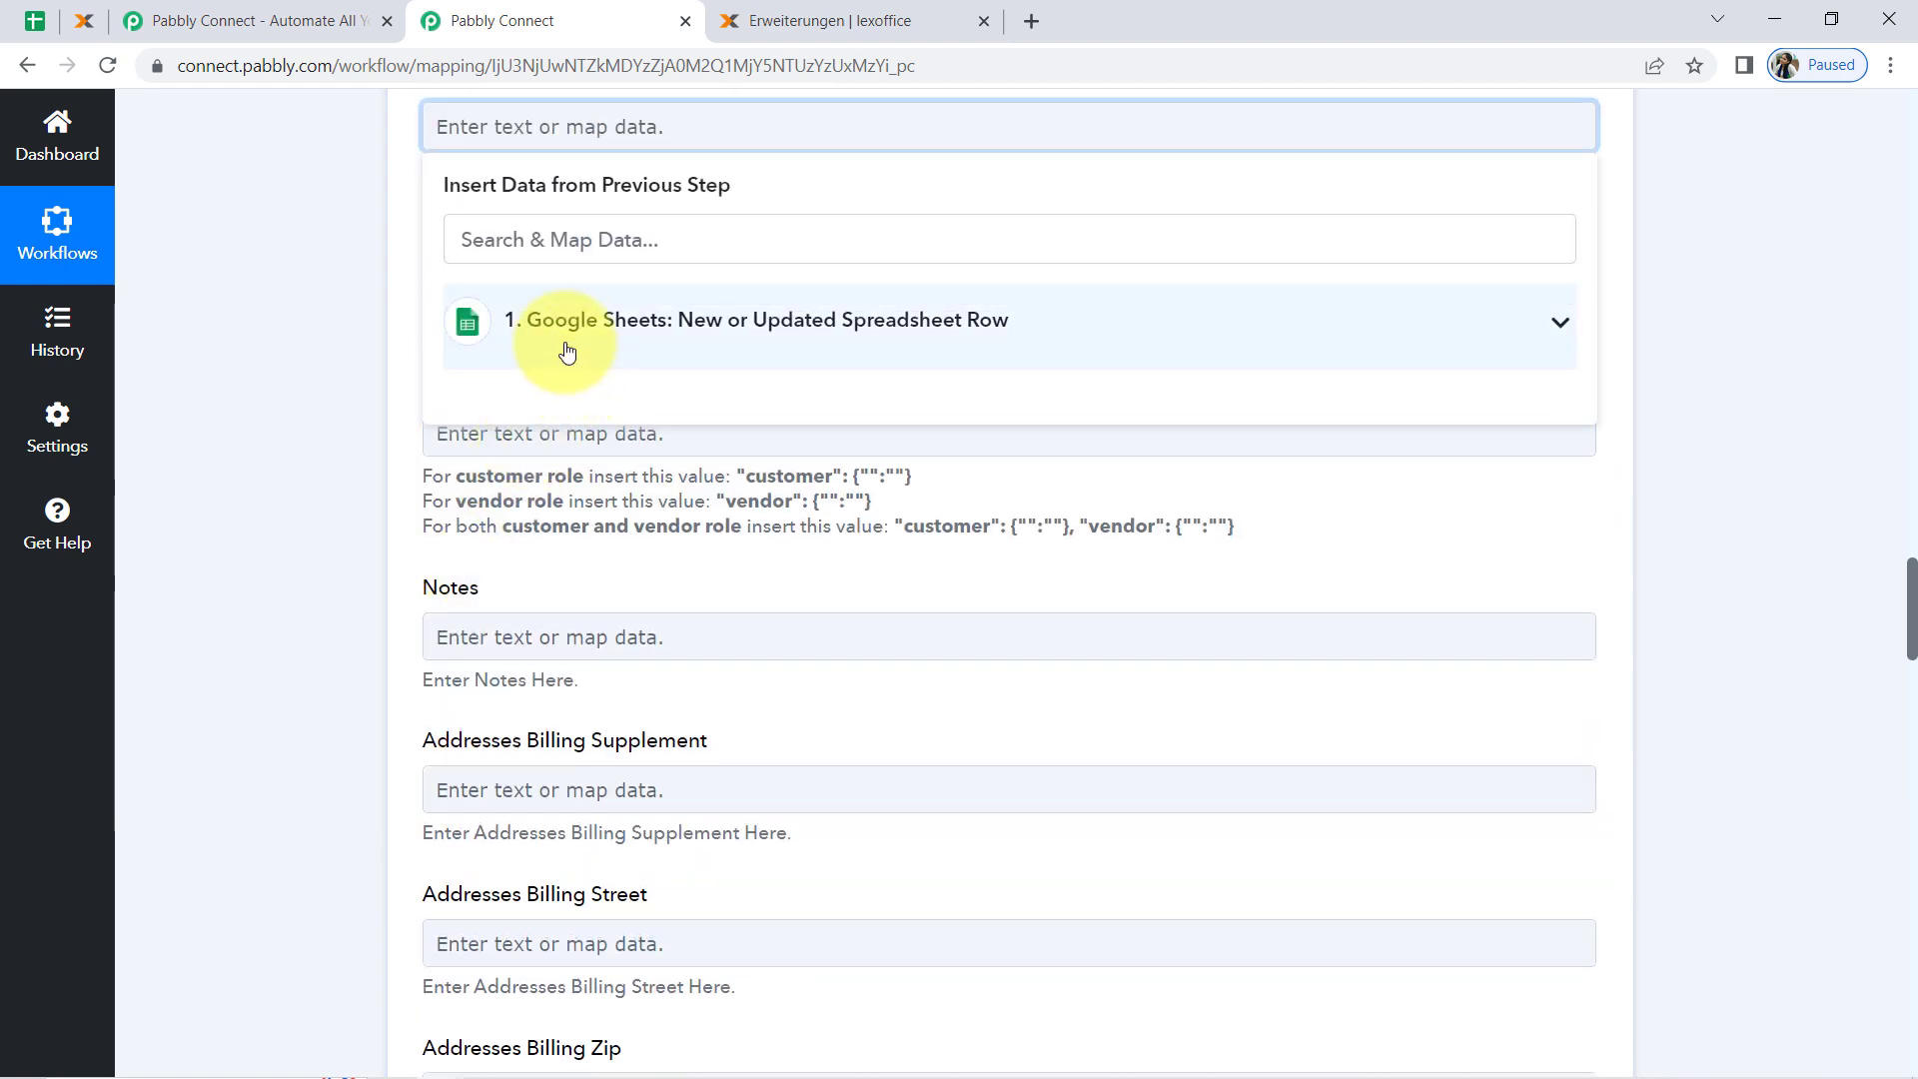
left_click(665, 330)
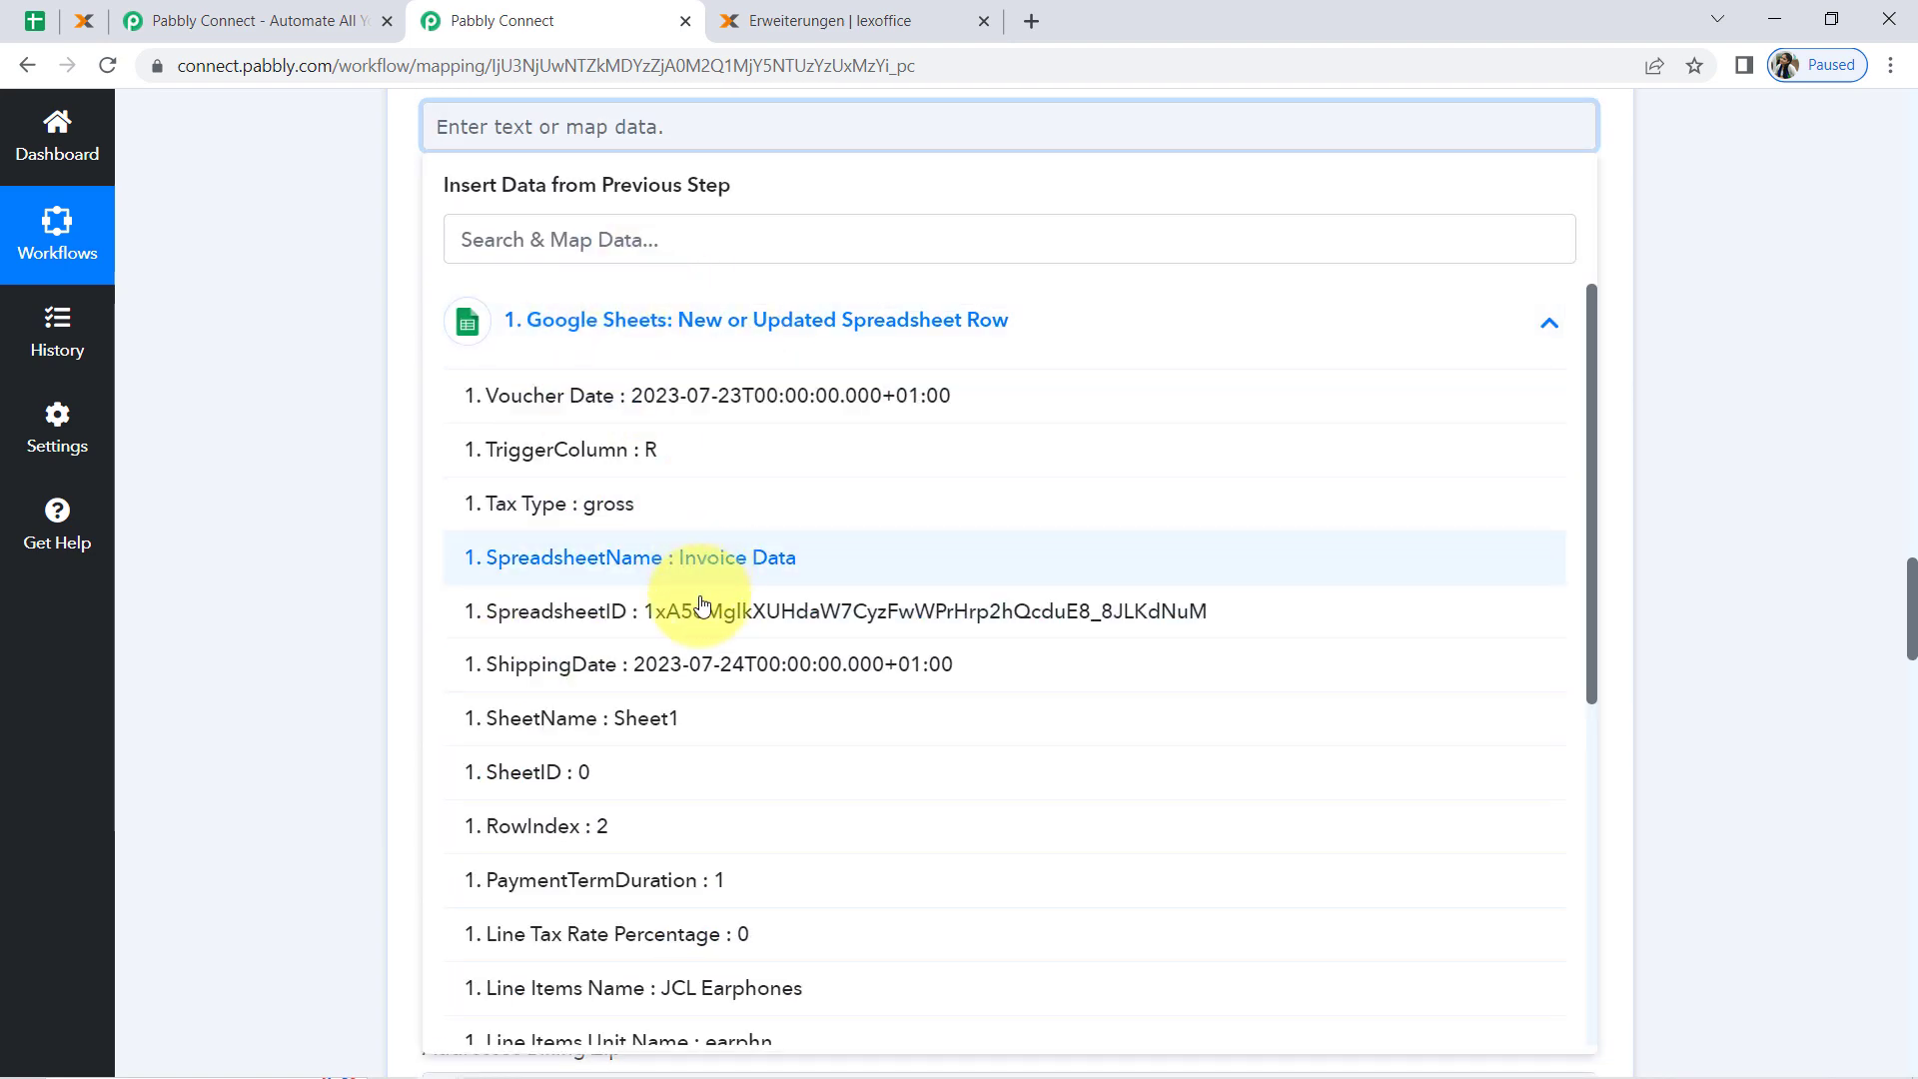
scroll(704, 624, "down", 6)
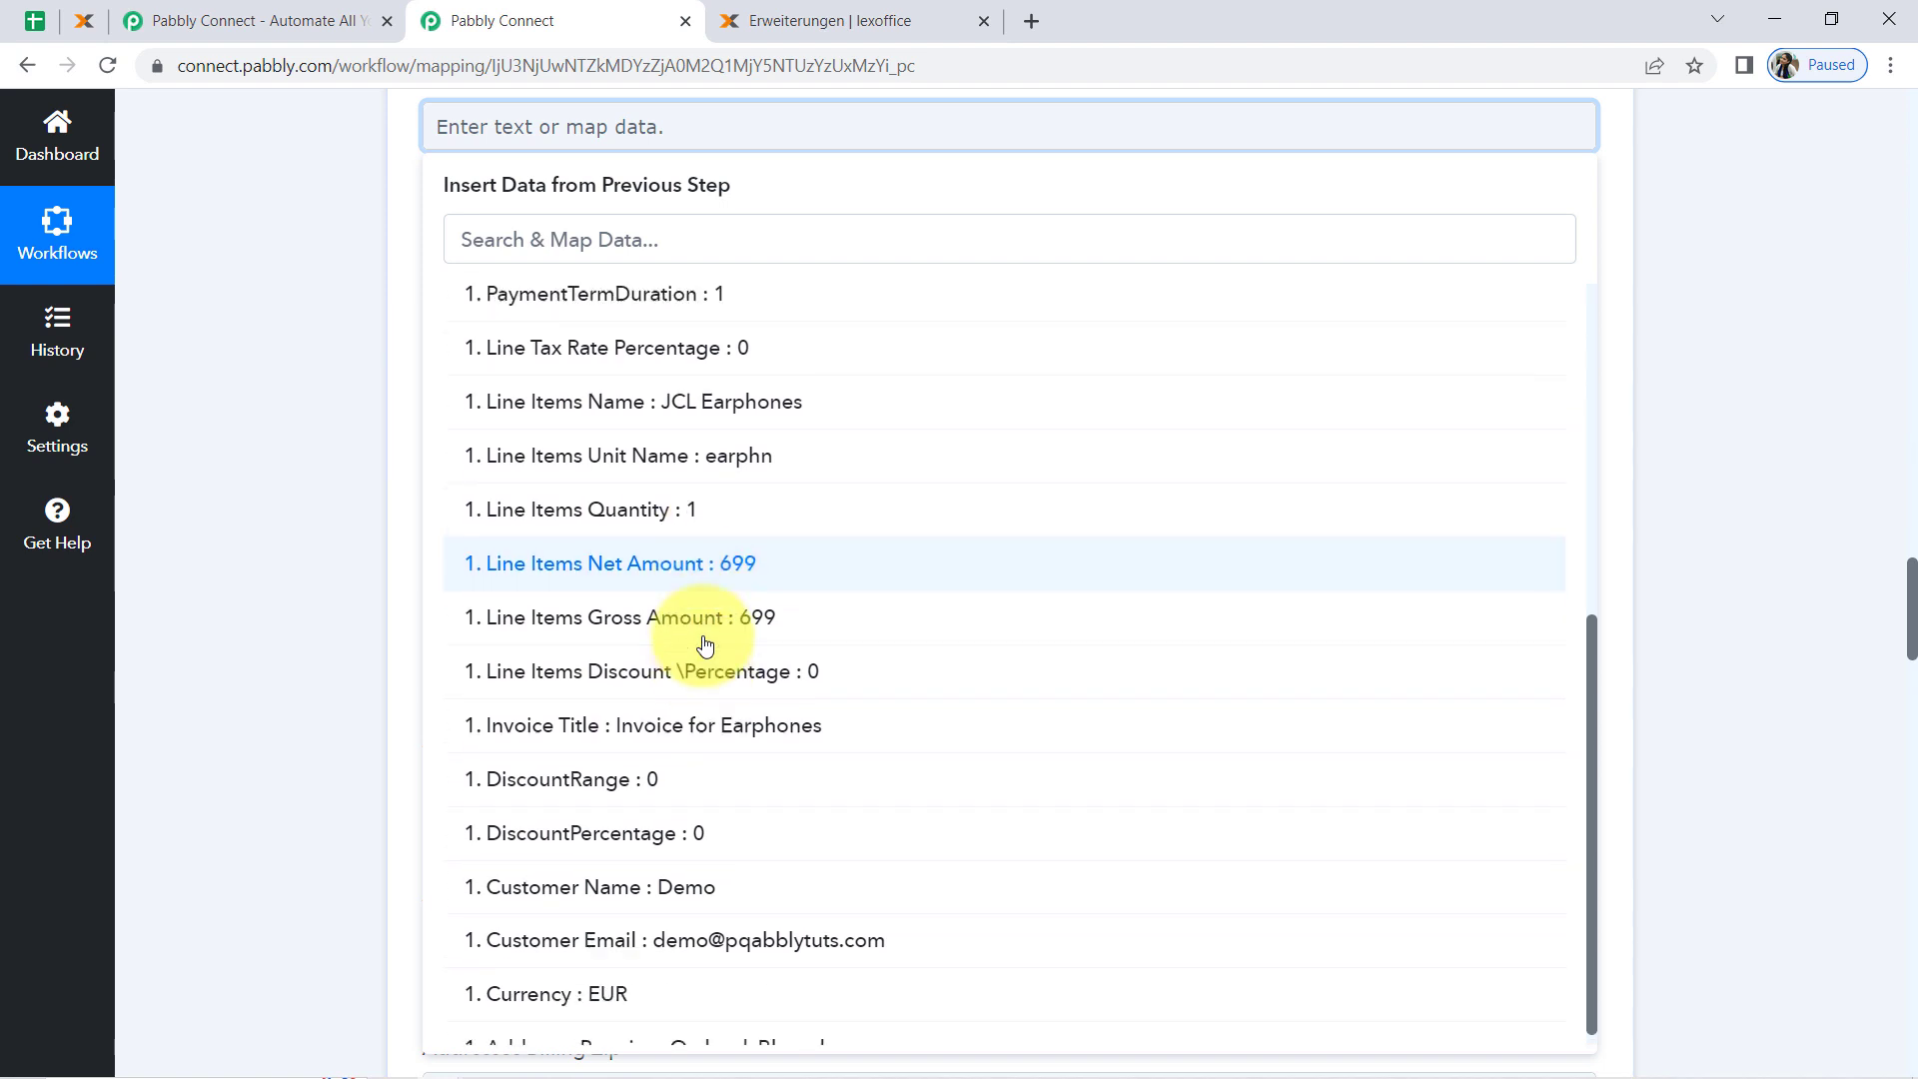
scroll(729, 719, "up", 1)
scroll(699, 835, "down", 2)
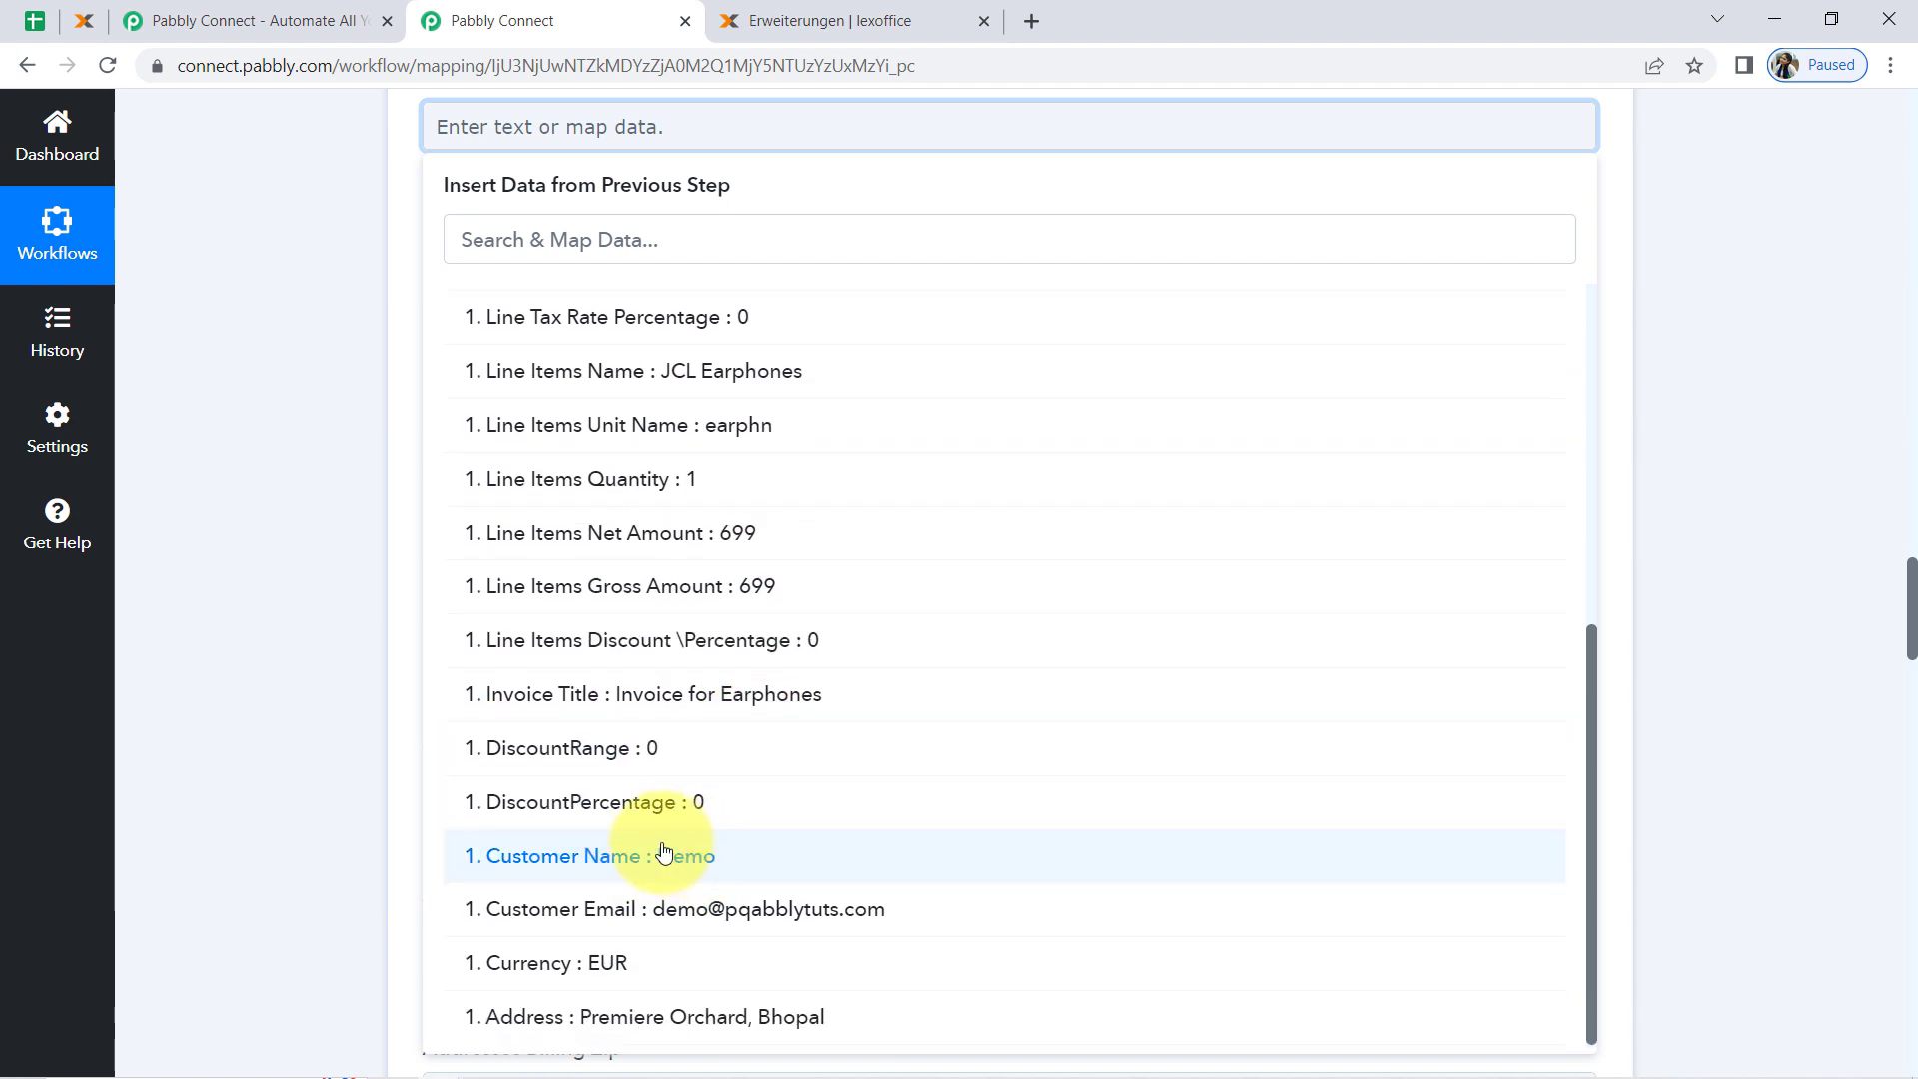
left_click(675, 856)
left_click(311, 470)
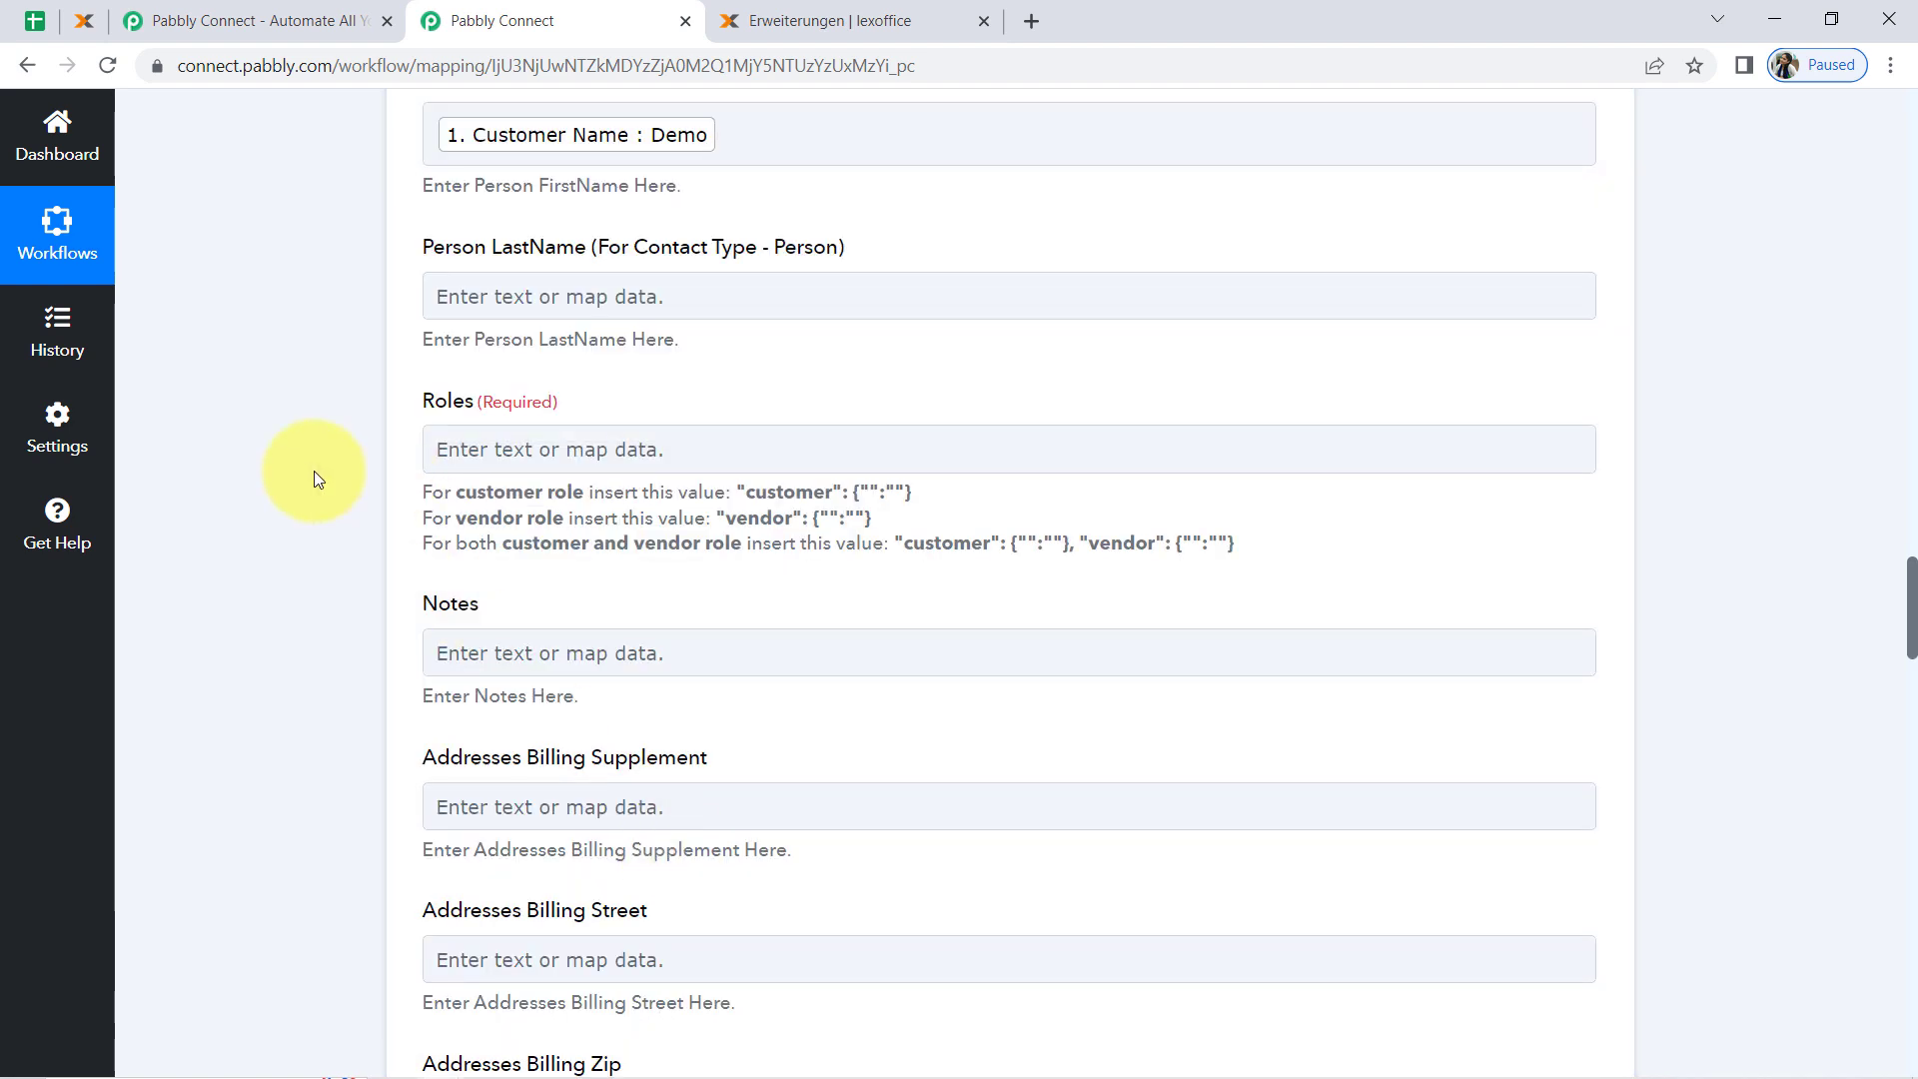
Check the Customer Name and Customer Email columns of the Invoice Data sheet for data suited to the Person LastName field.
left_click_drag(462, 251, 555, 253)
left_click(506, 312)
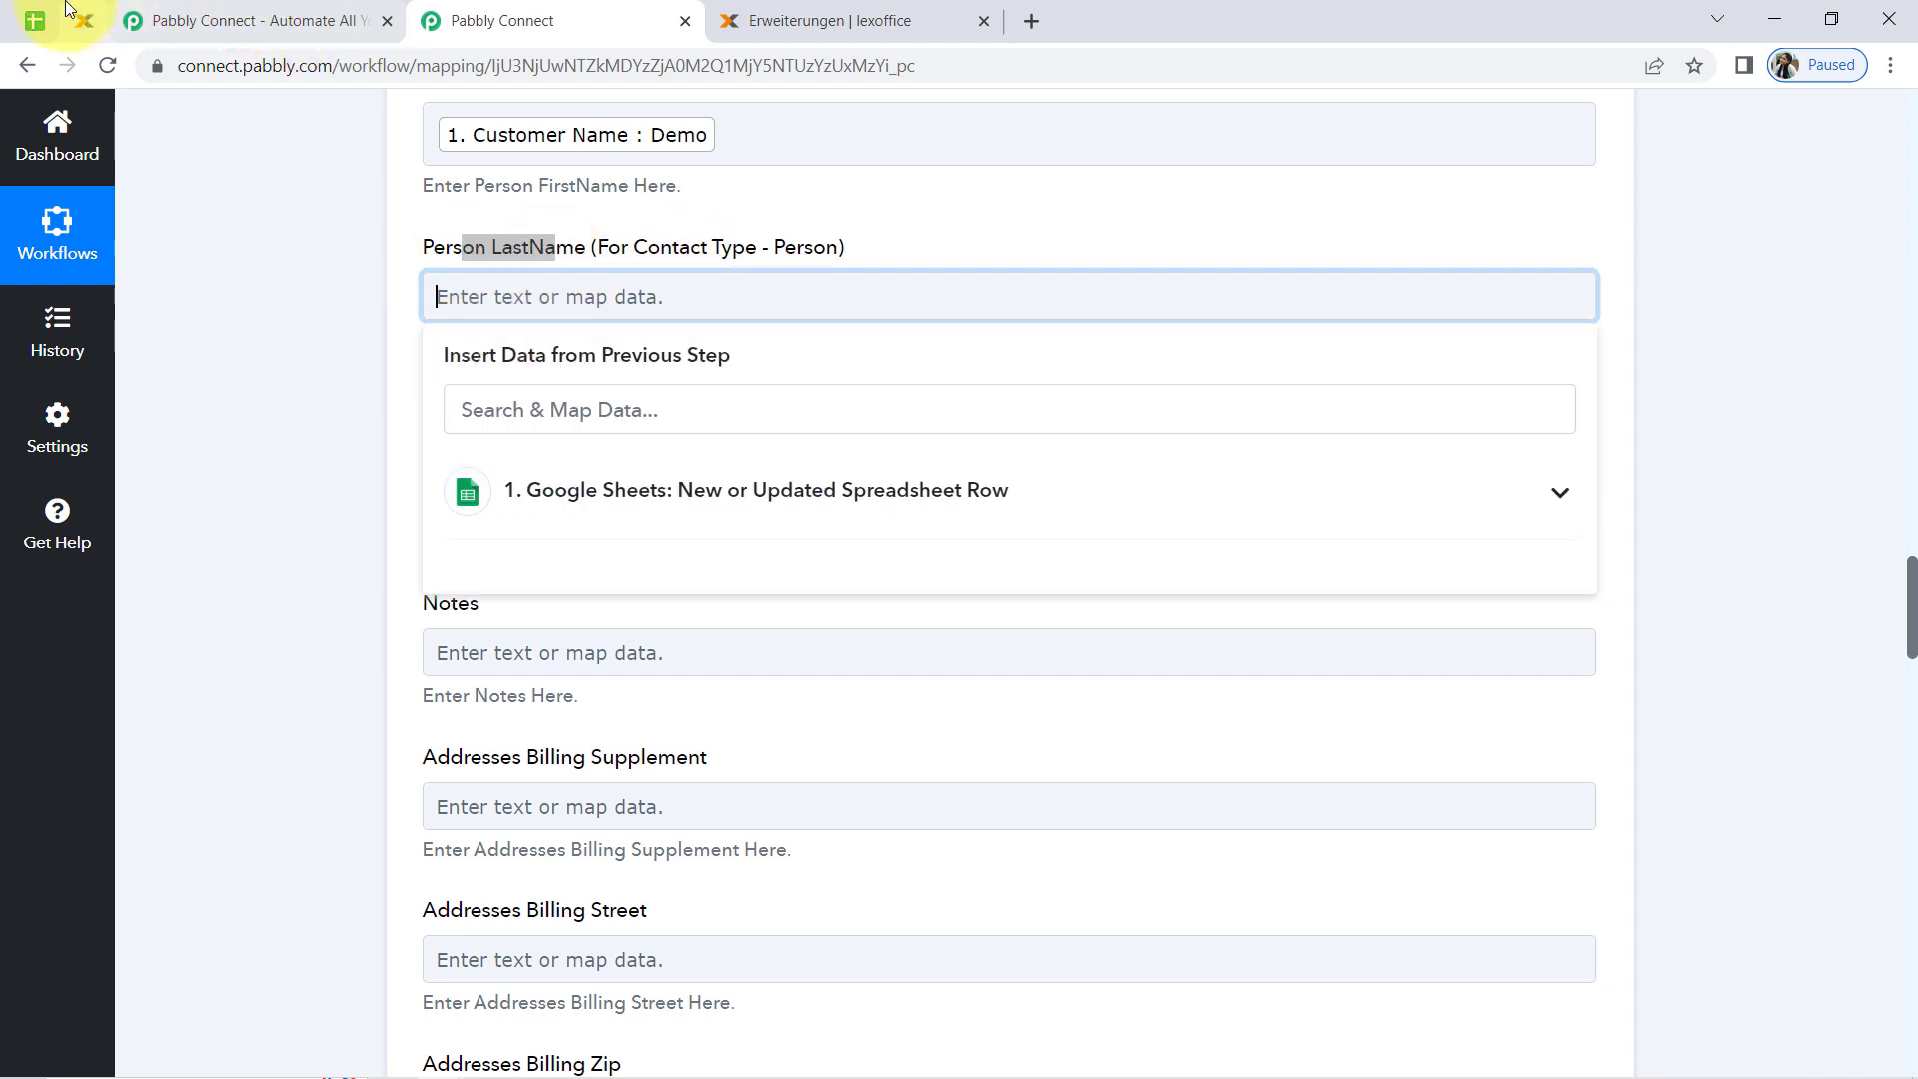
left_click(22, 20)
left_click(344, 525)
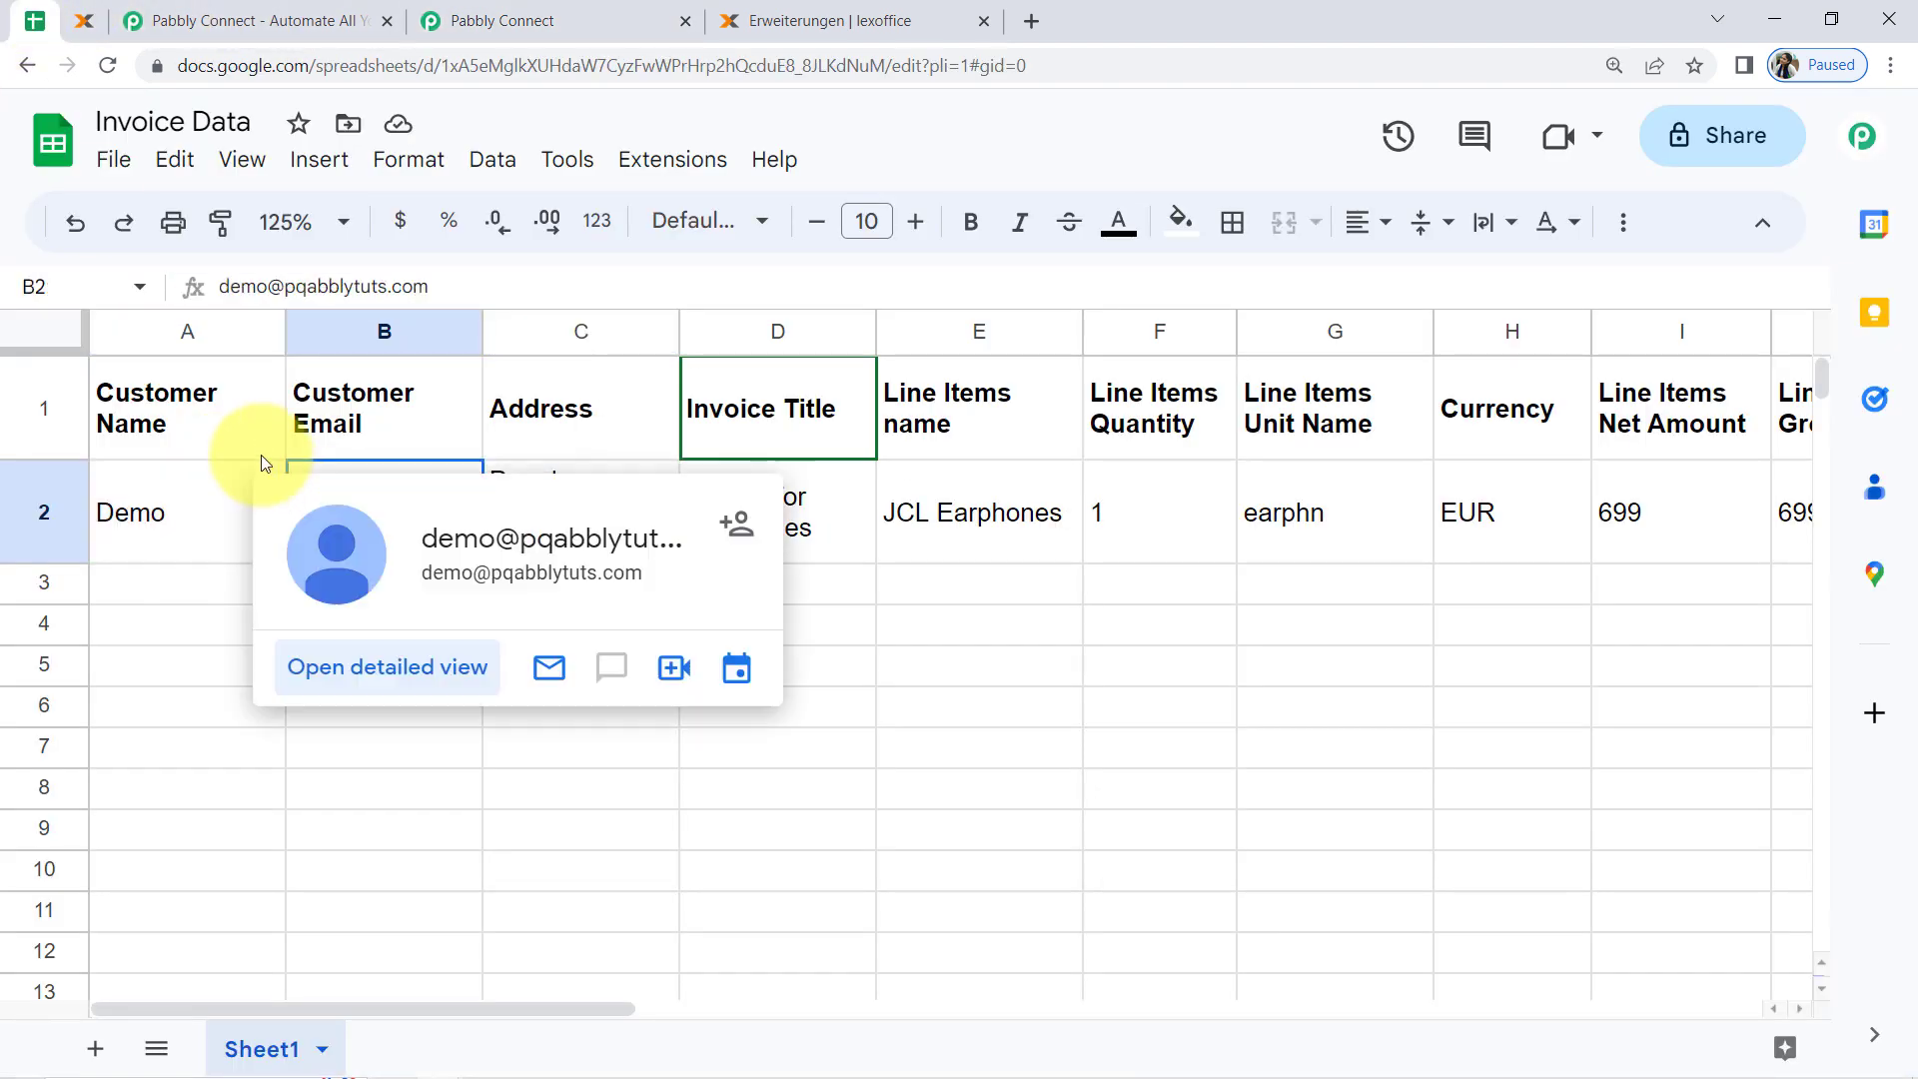
left_click(191, 506)
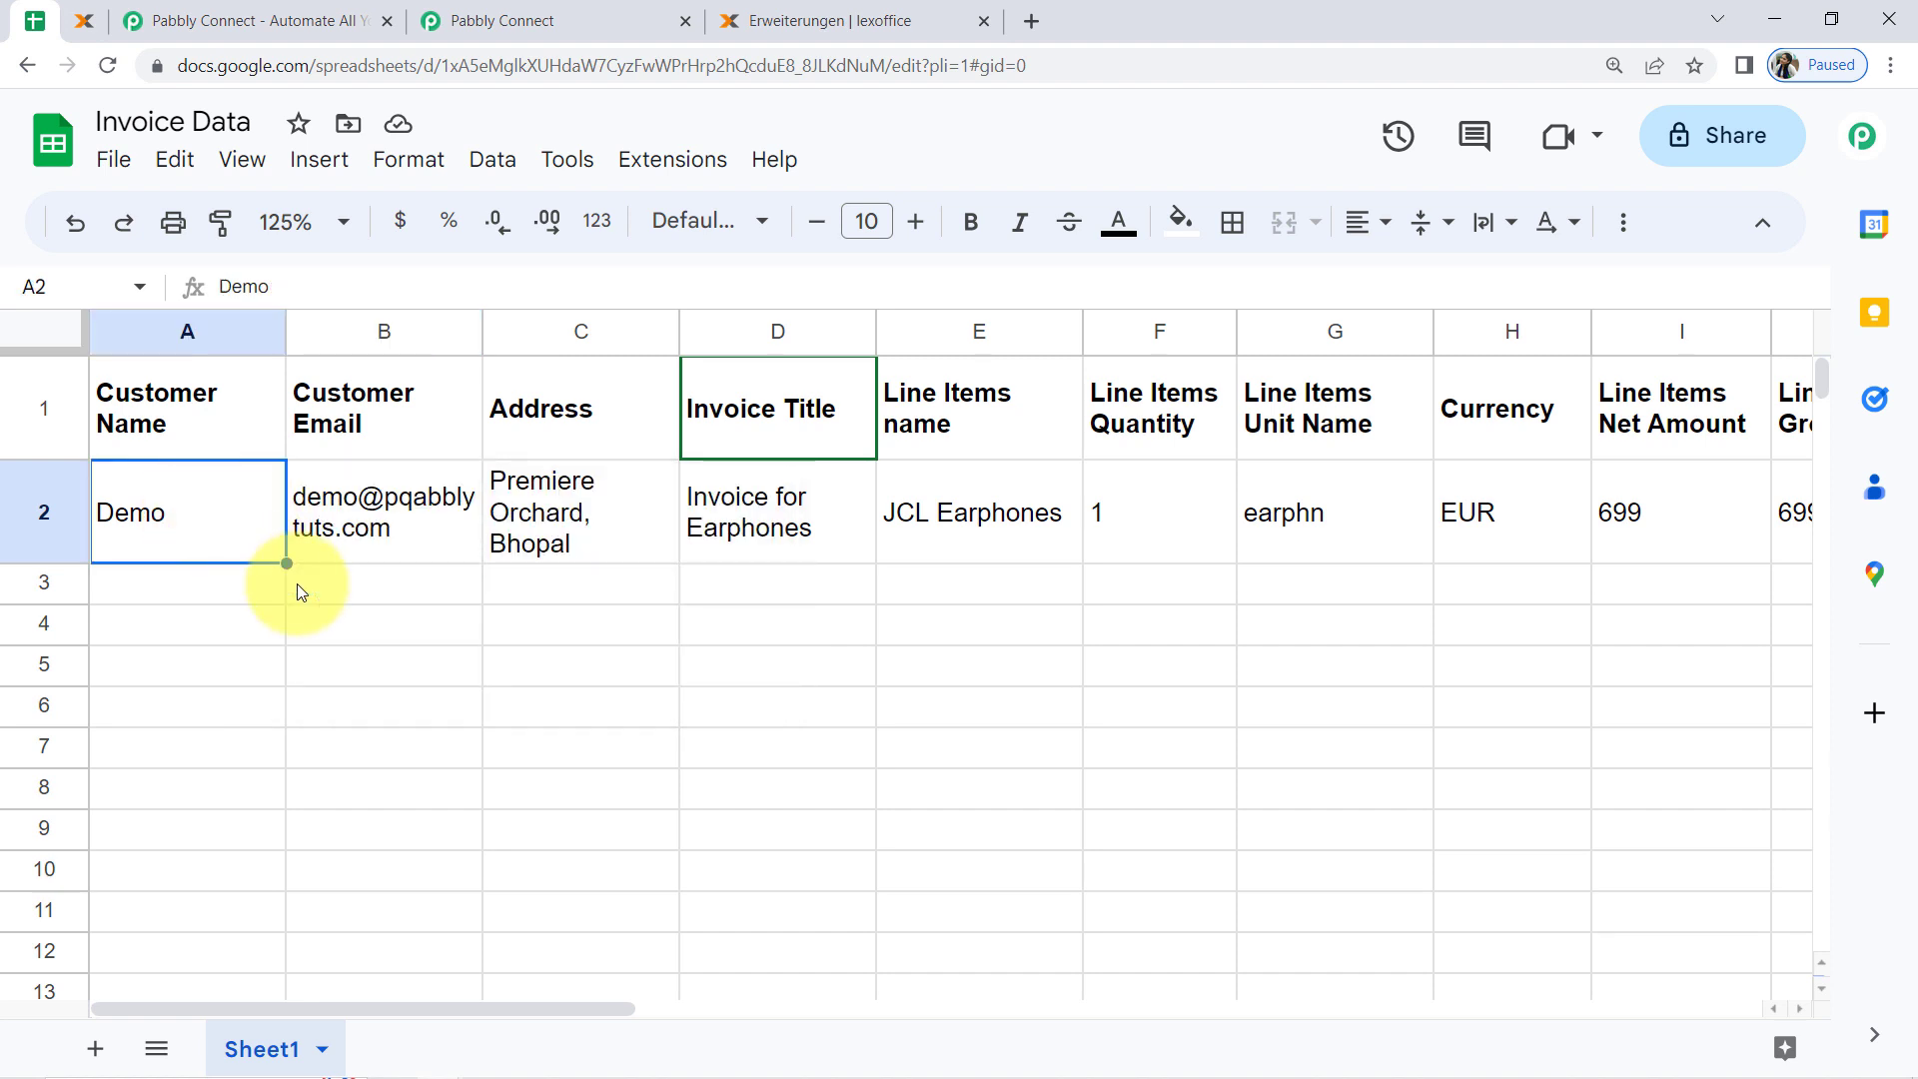
left_click(326, 663)
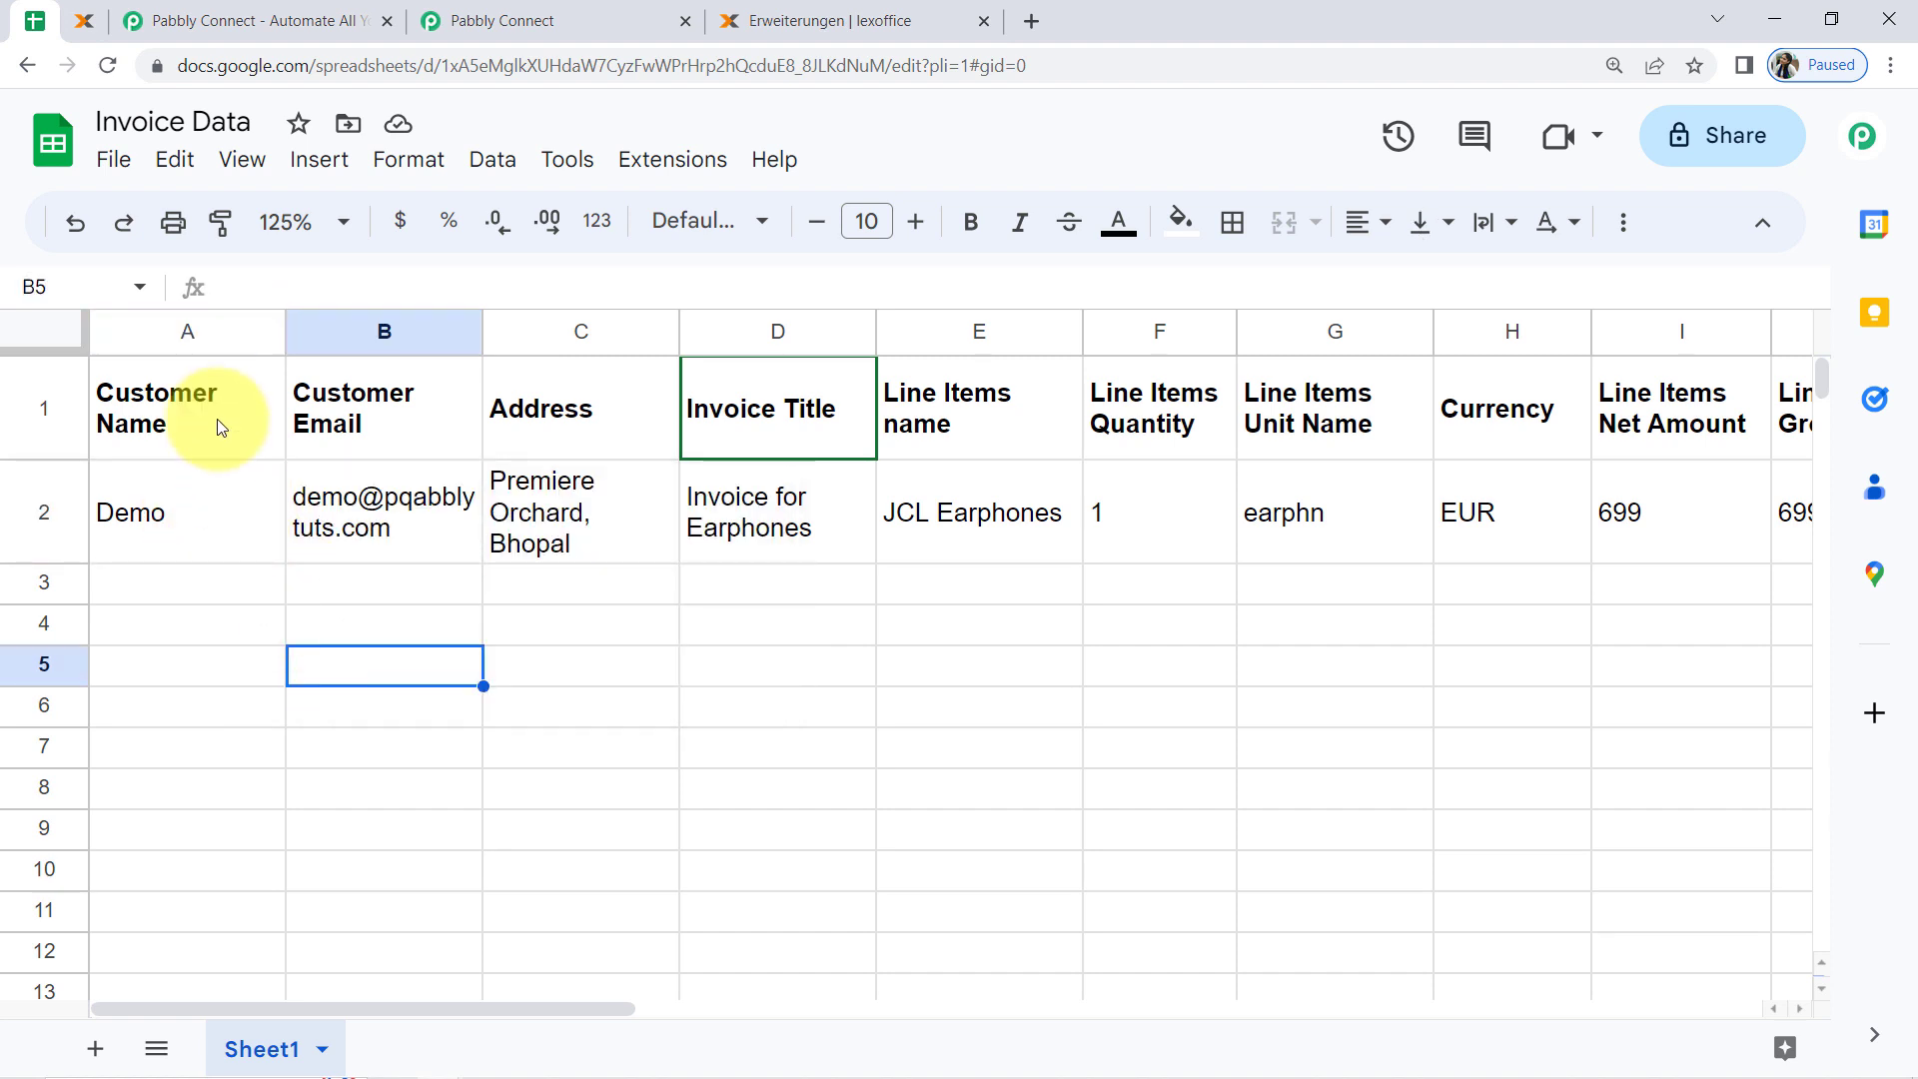
left_click(170, 330)
left_click(351, 334)
left_click(250, 513)
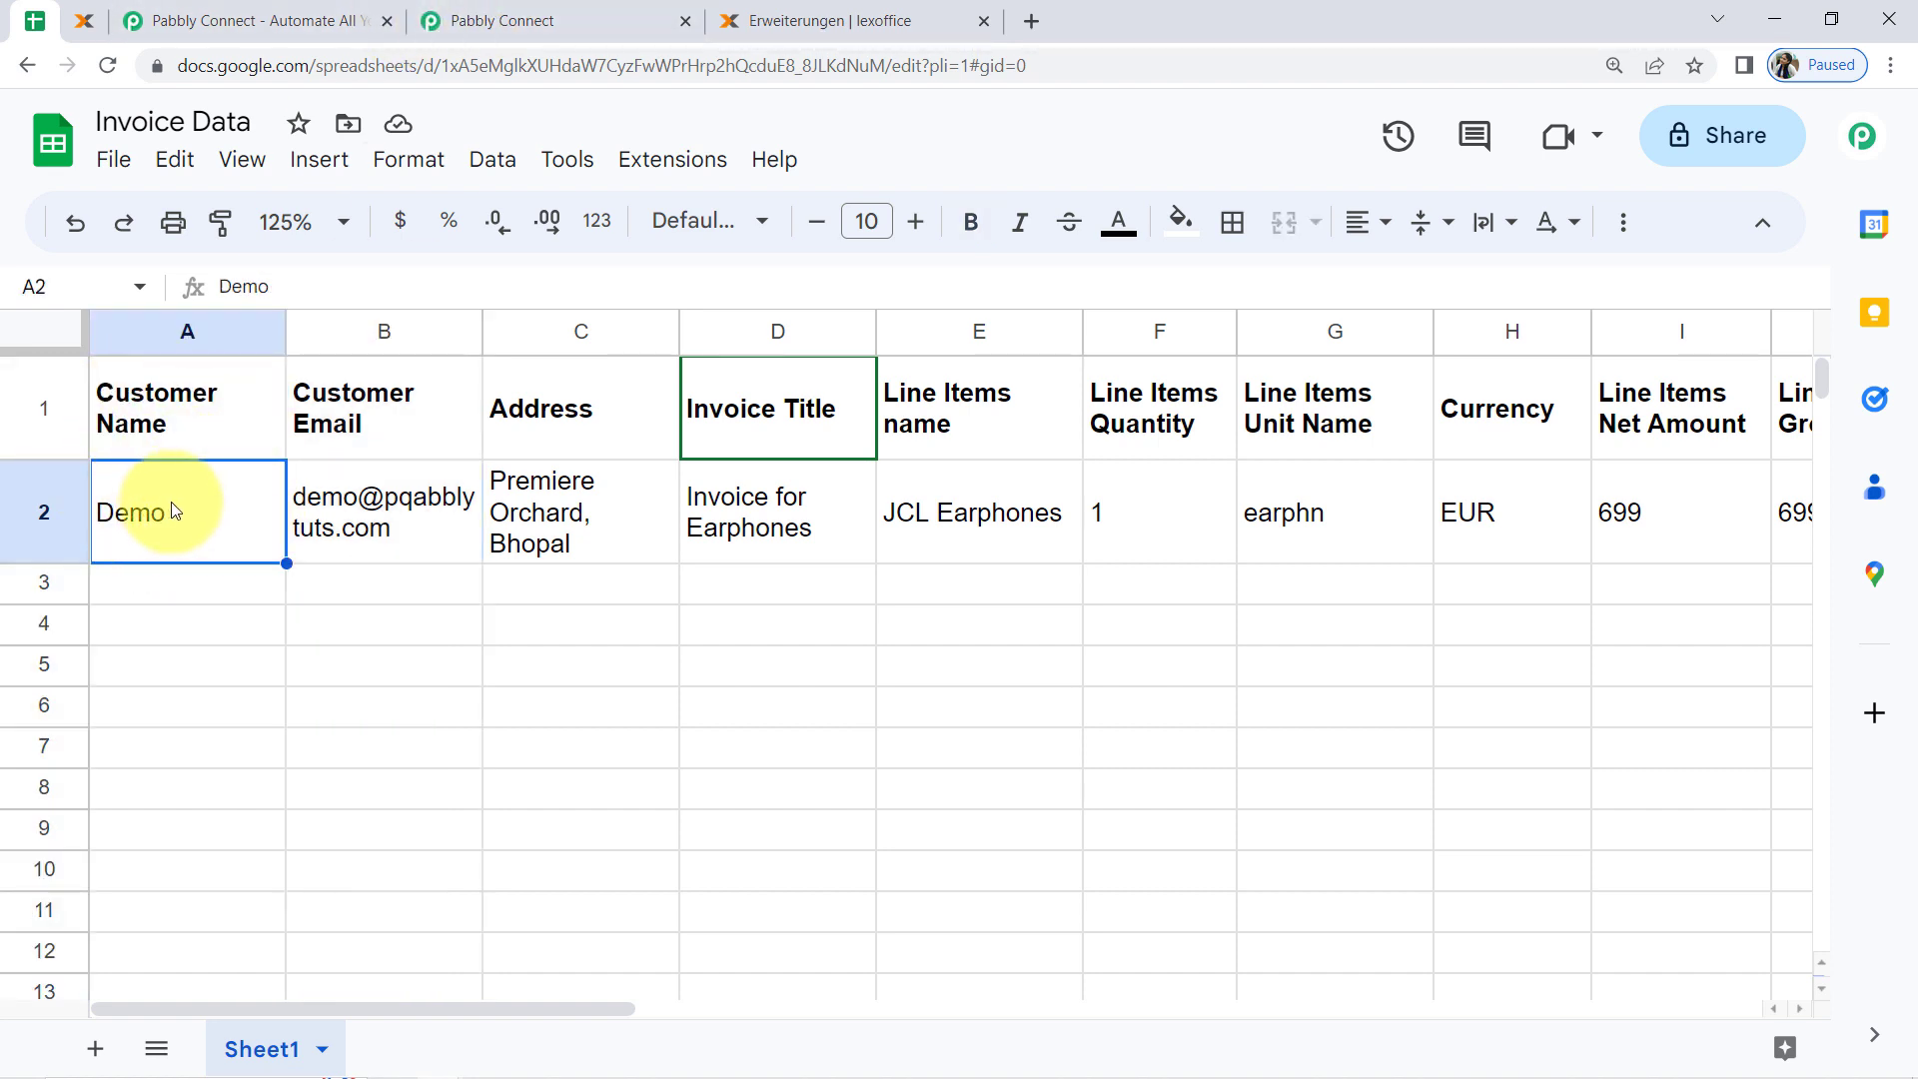
left_click(548, 10)
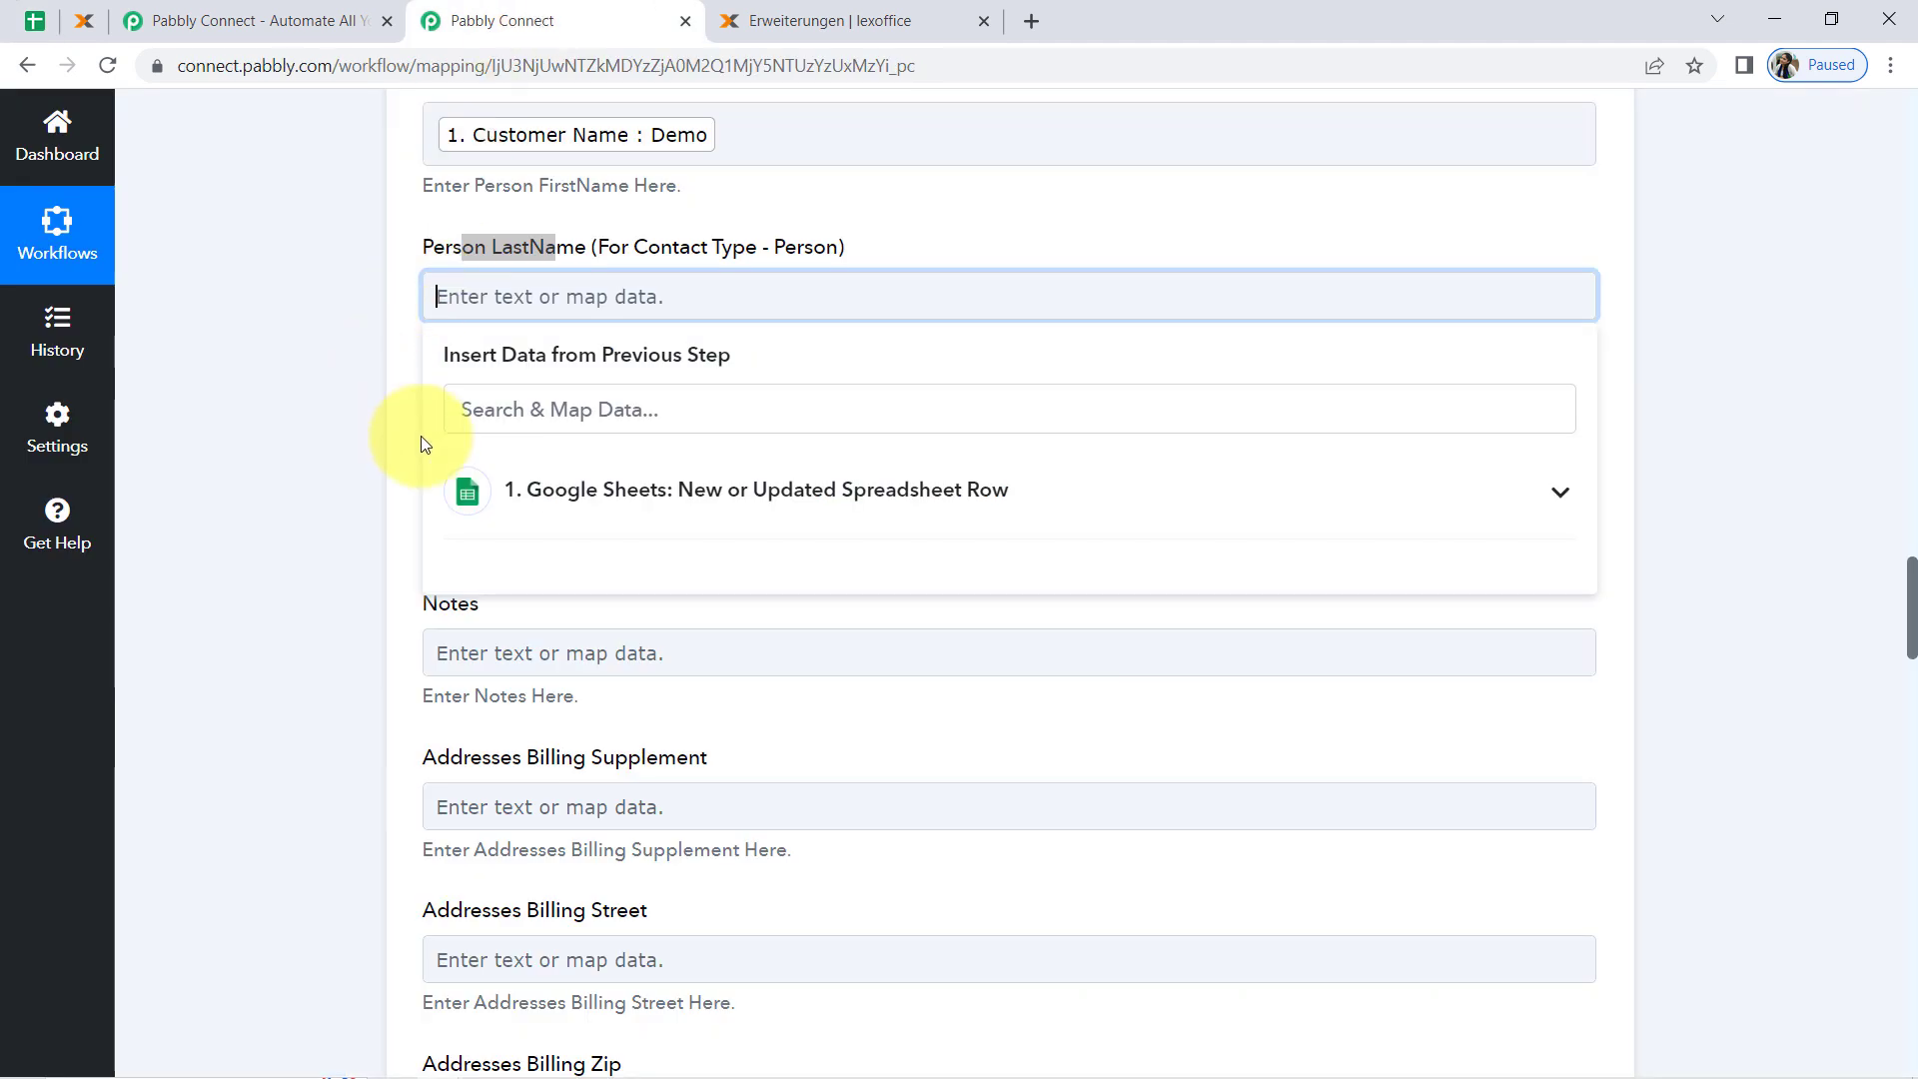
left_click(540, 488)
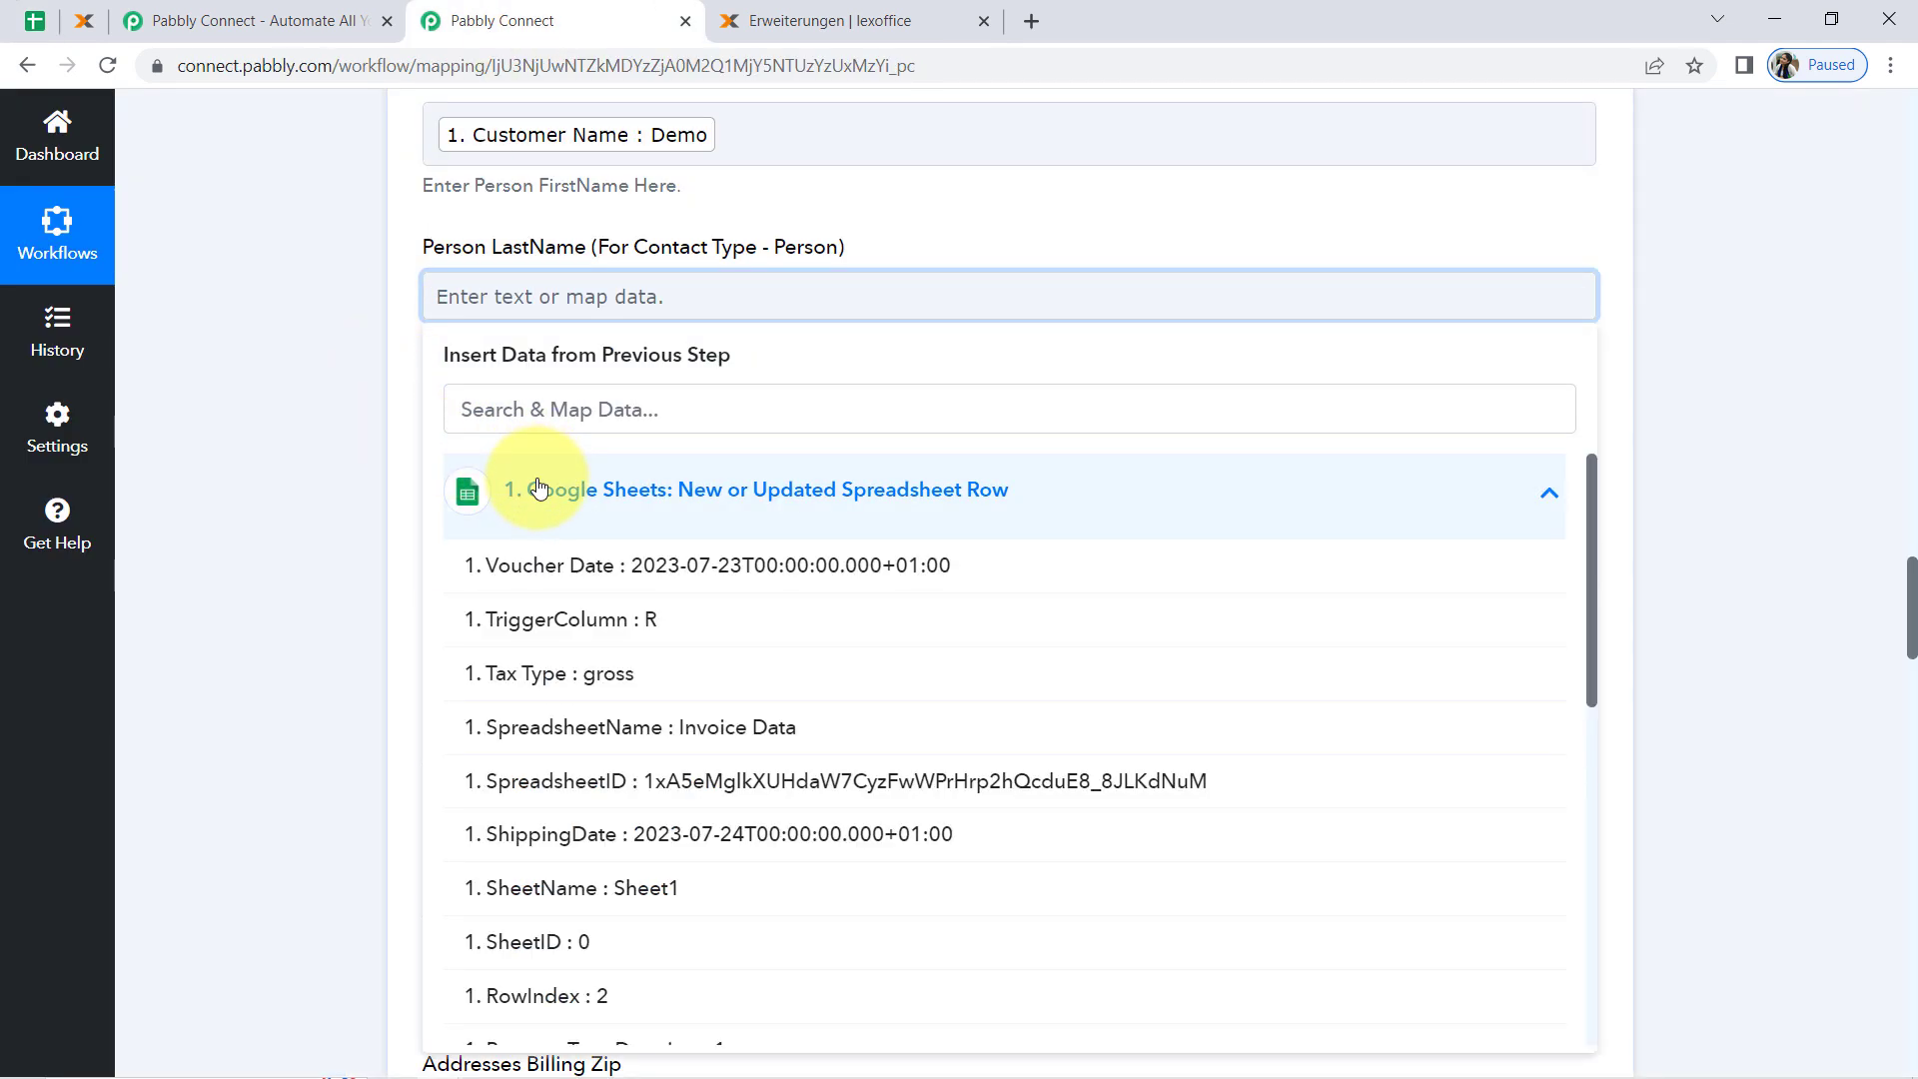
left_click(35, 20)
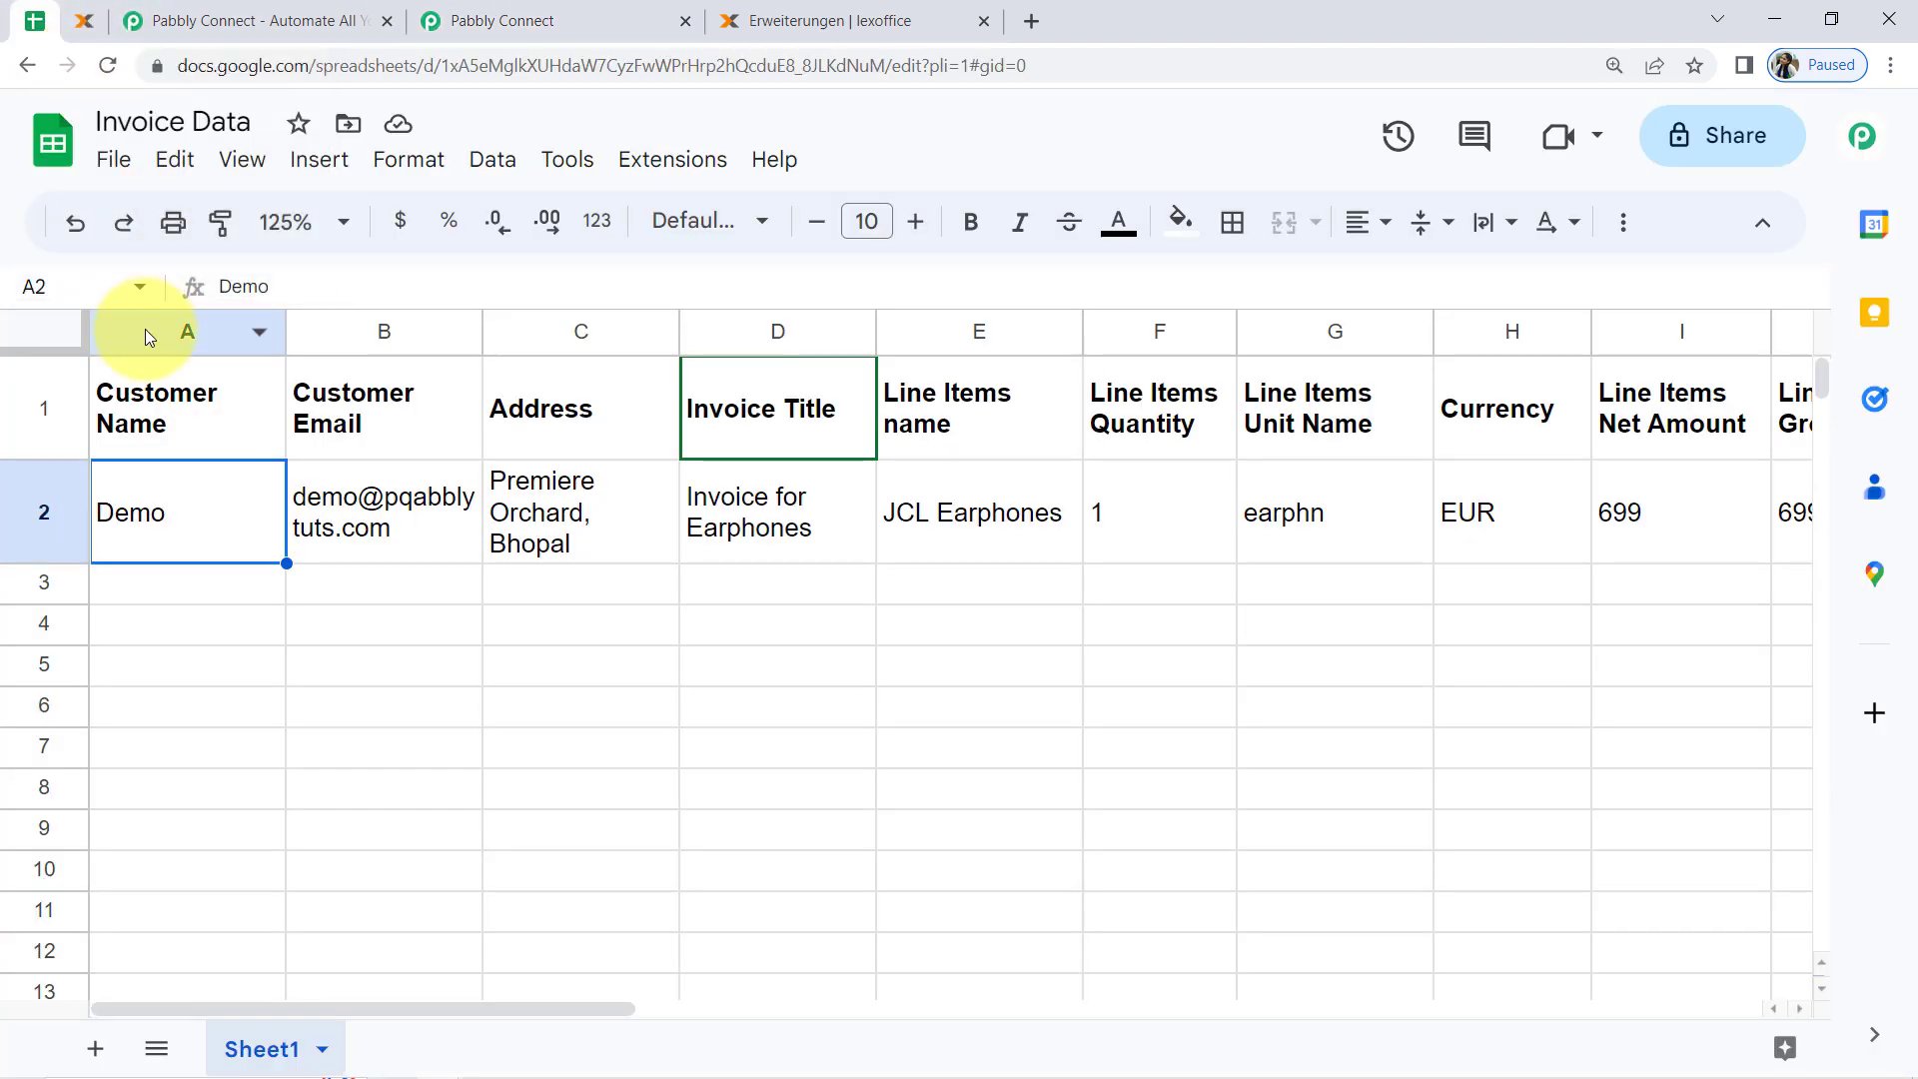
left_click(145, 328)
left_click(342, 330)
left_click(192, 328)
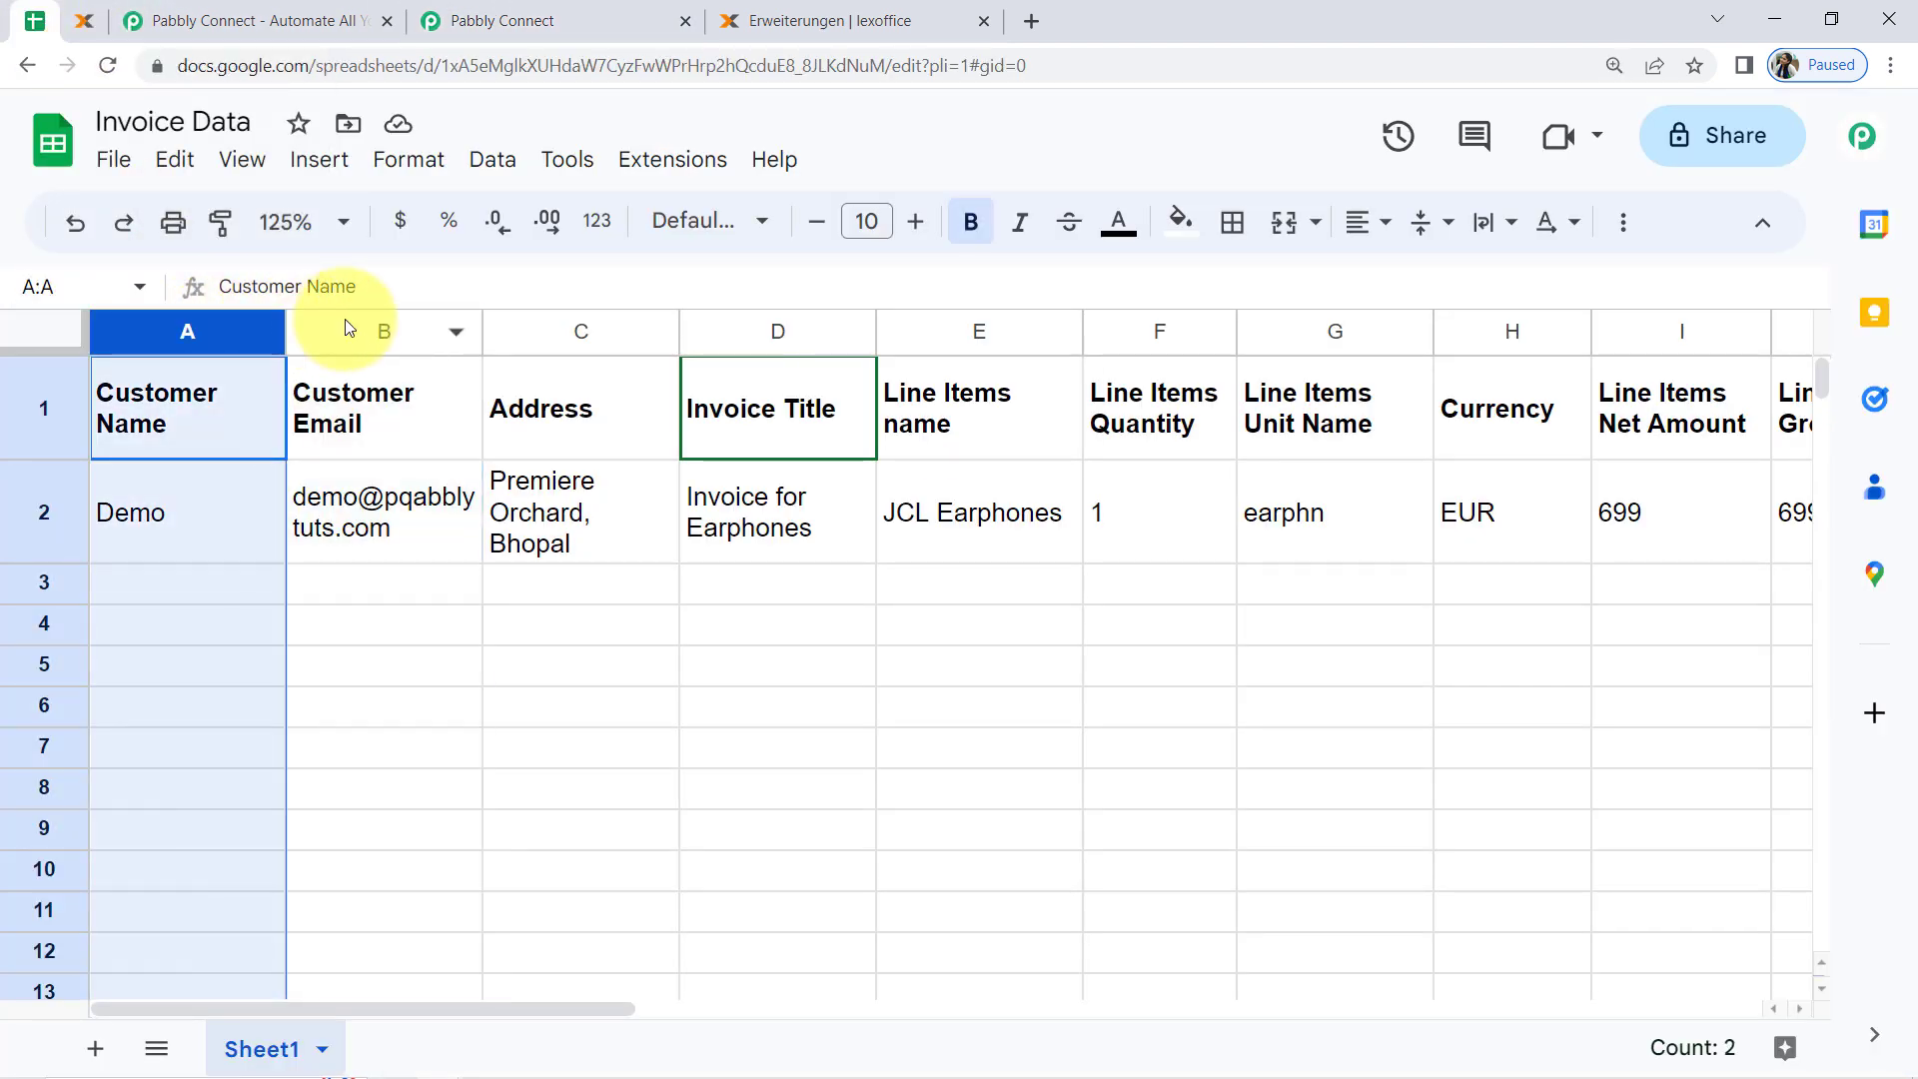
left_click(344, 320)
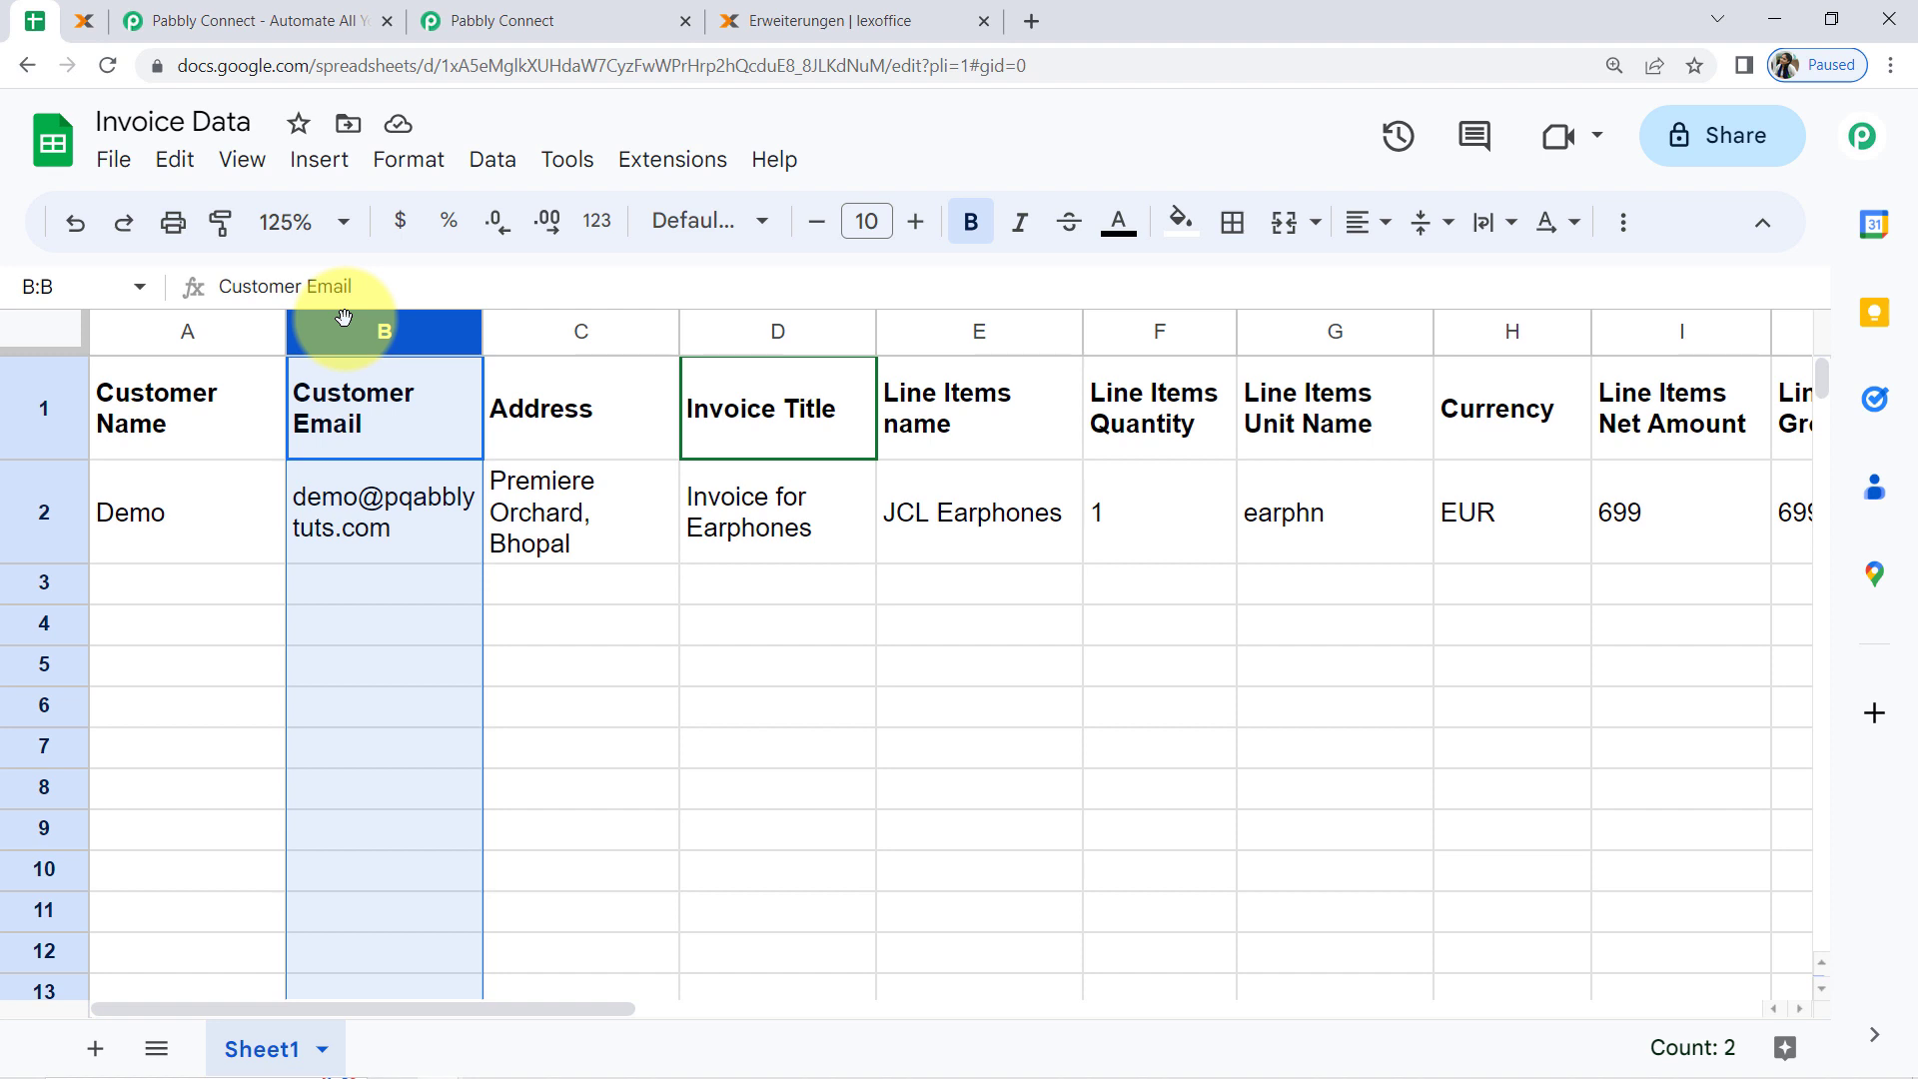
Back in the Pabbly Connect workflow, map the Person LastName field to Customer Name from the Google Sheets trigger.
left_click(504, 20)
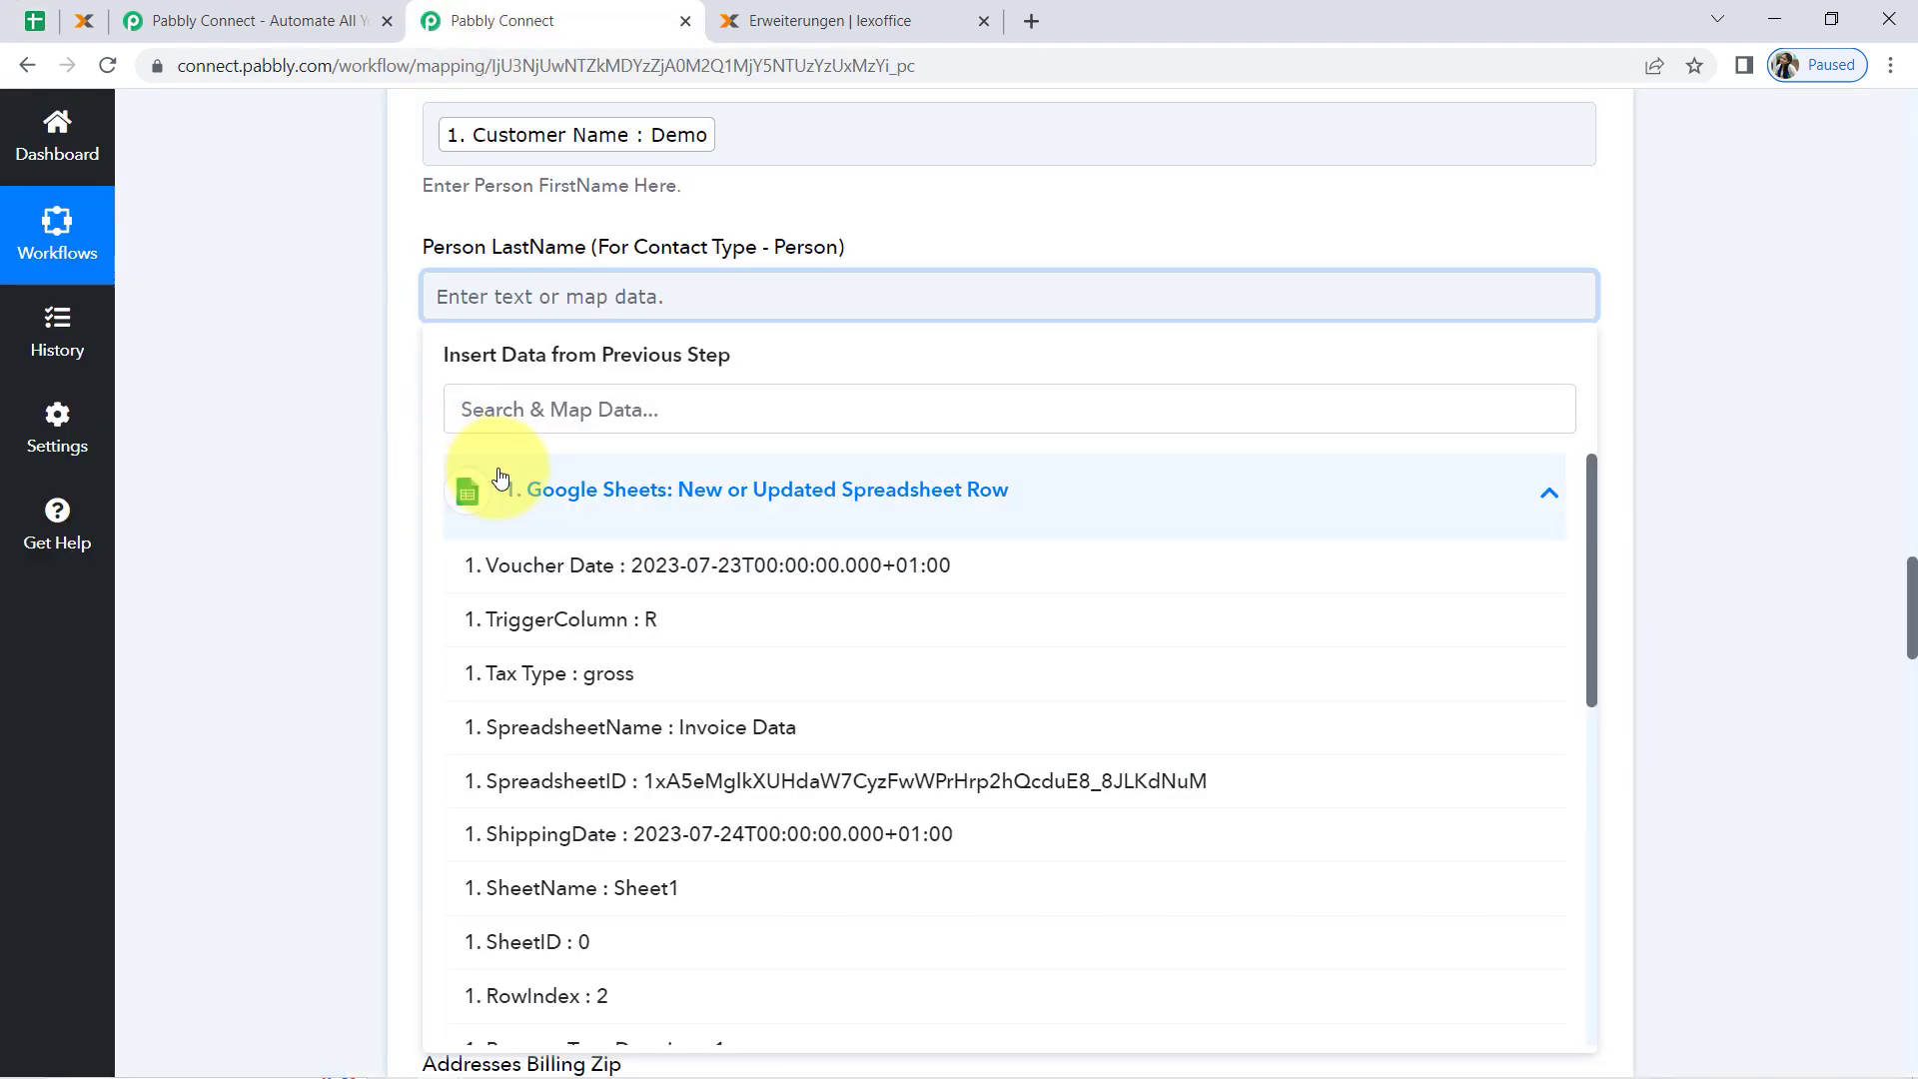
left_click(494, 422)
type("dem")
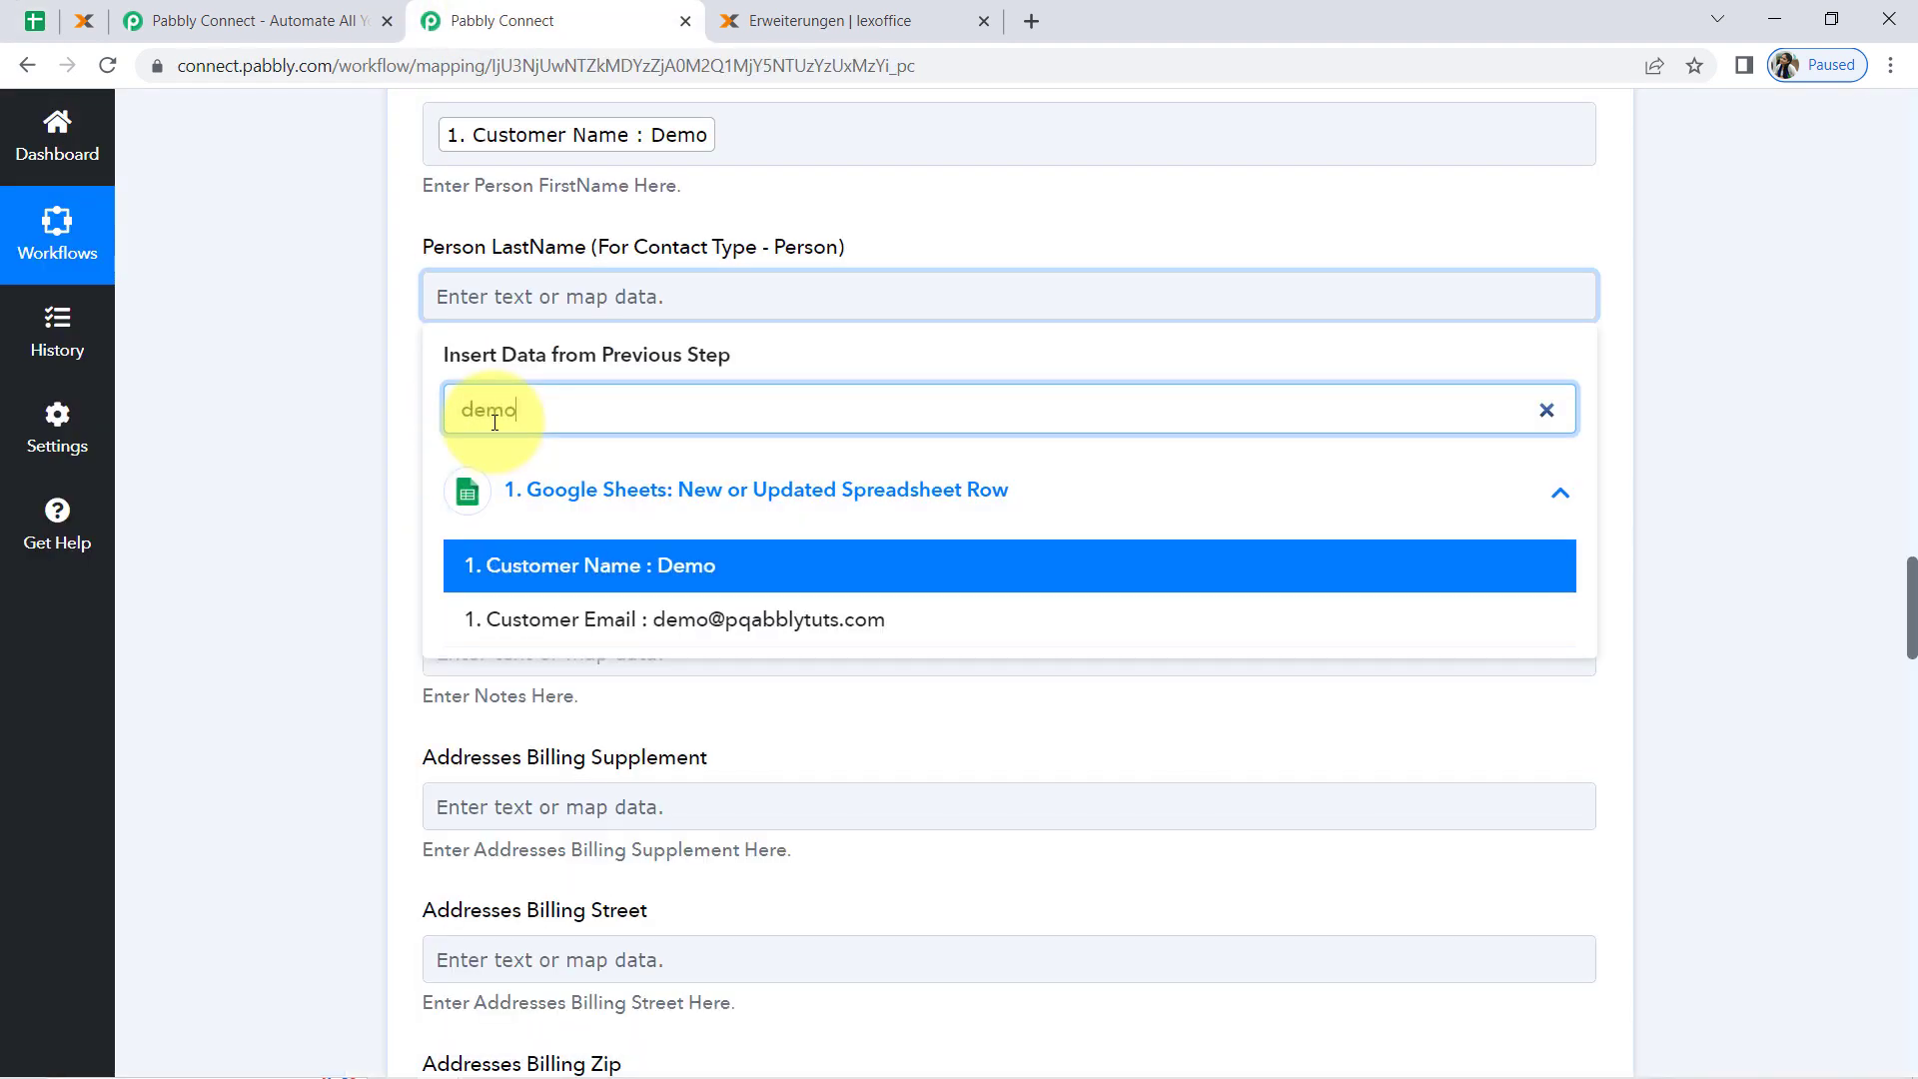
type("o")
left_click(513, 561)
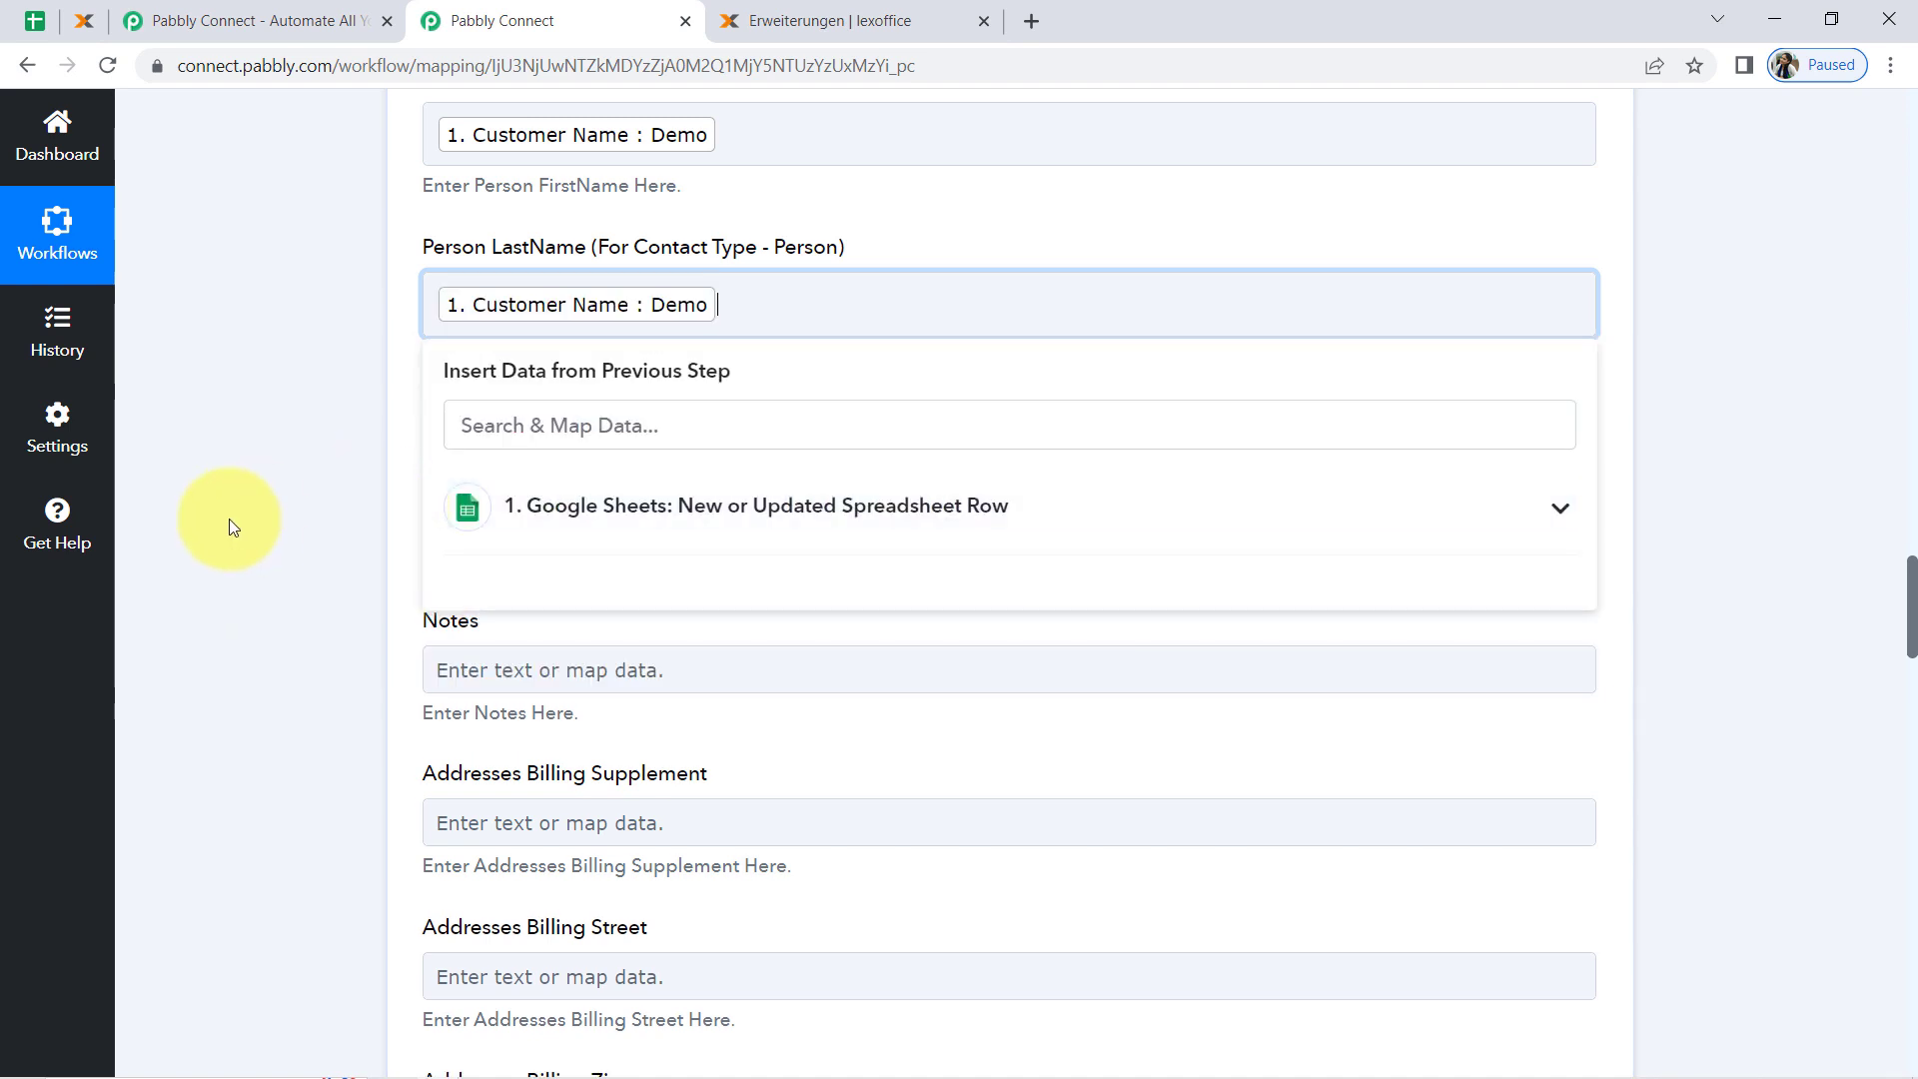
left_click(266, 507)
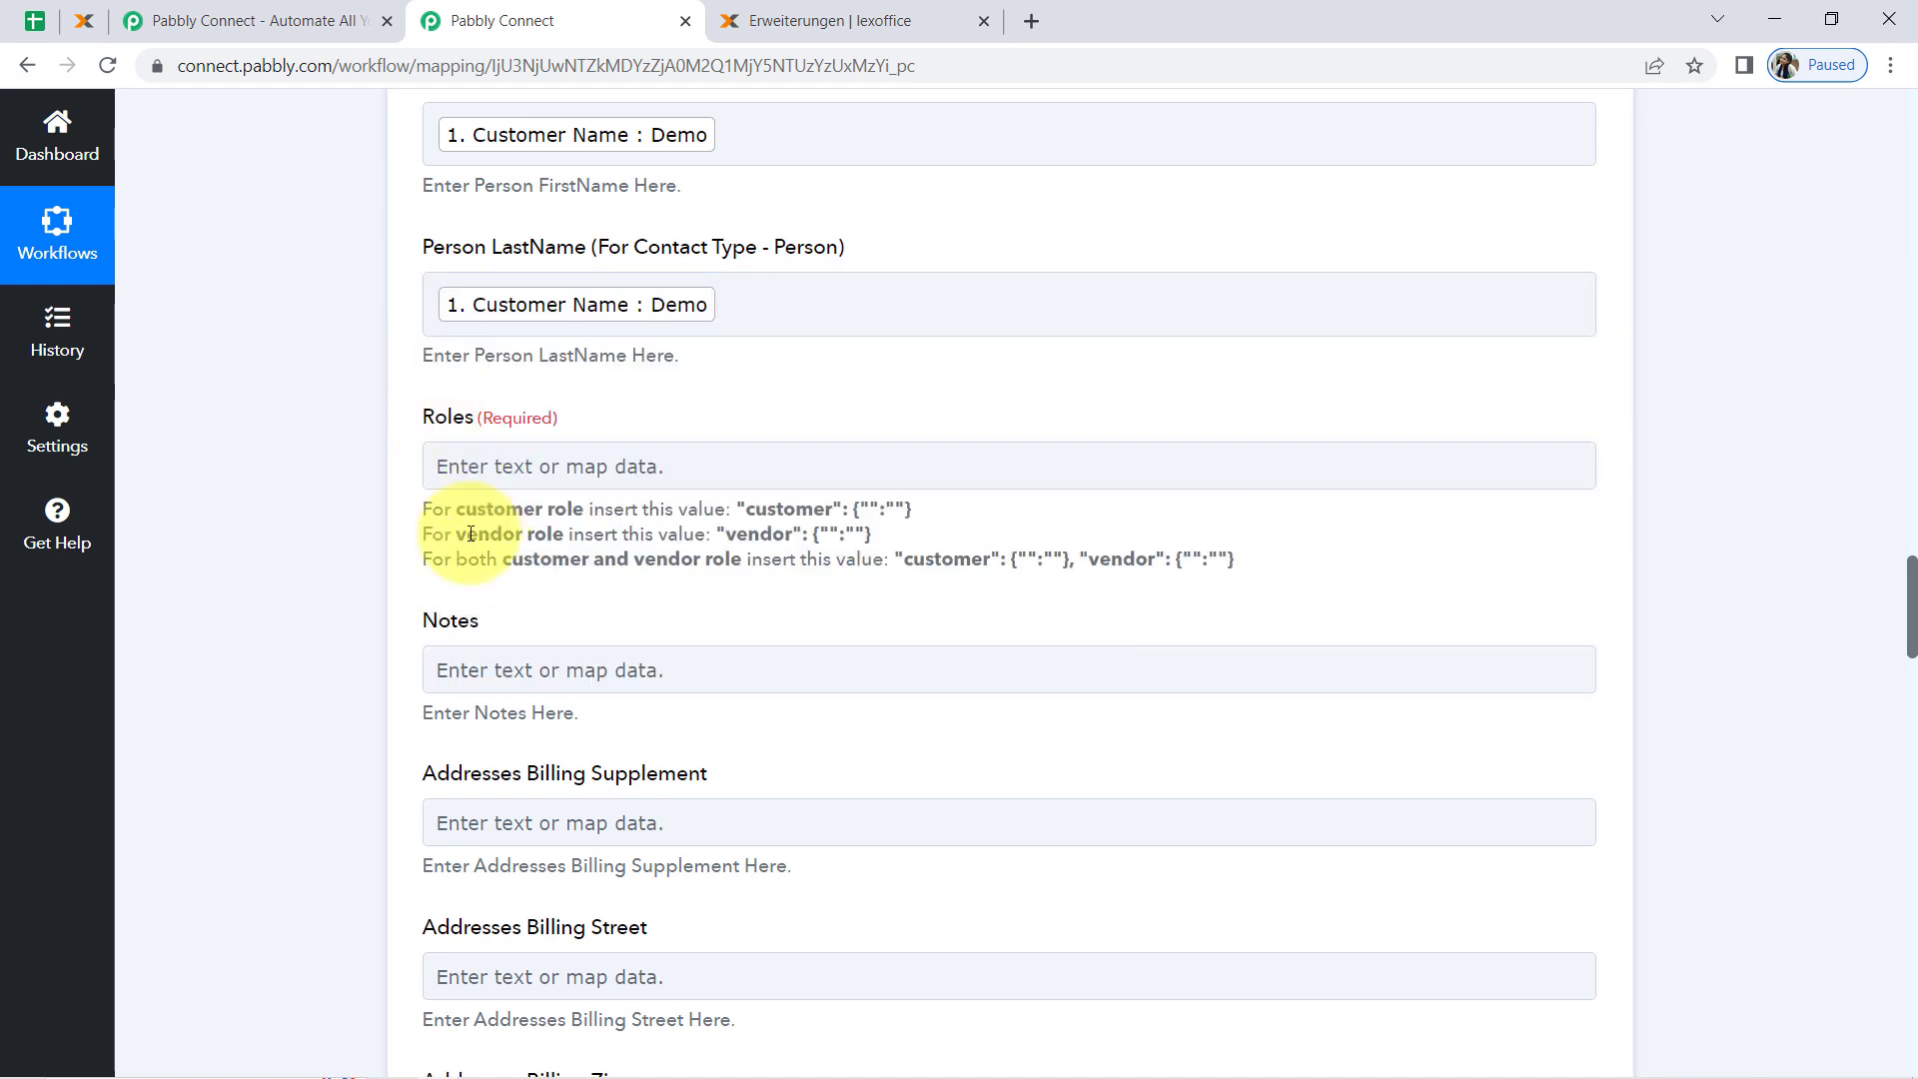
Fill the required Roles field with the customer role value "customer": {"":""} copied from its help text.
left_click_drag(469, 509, 583, 510)
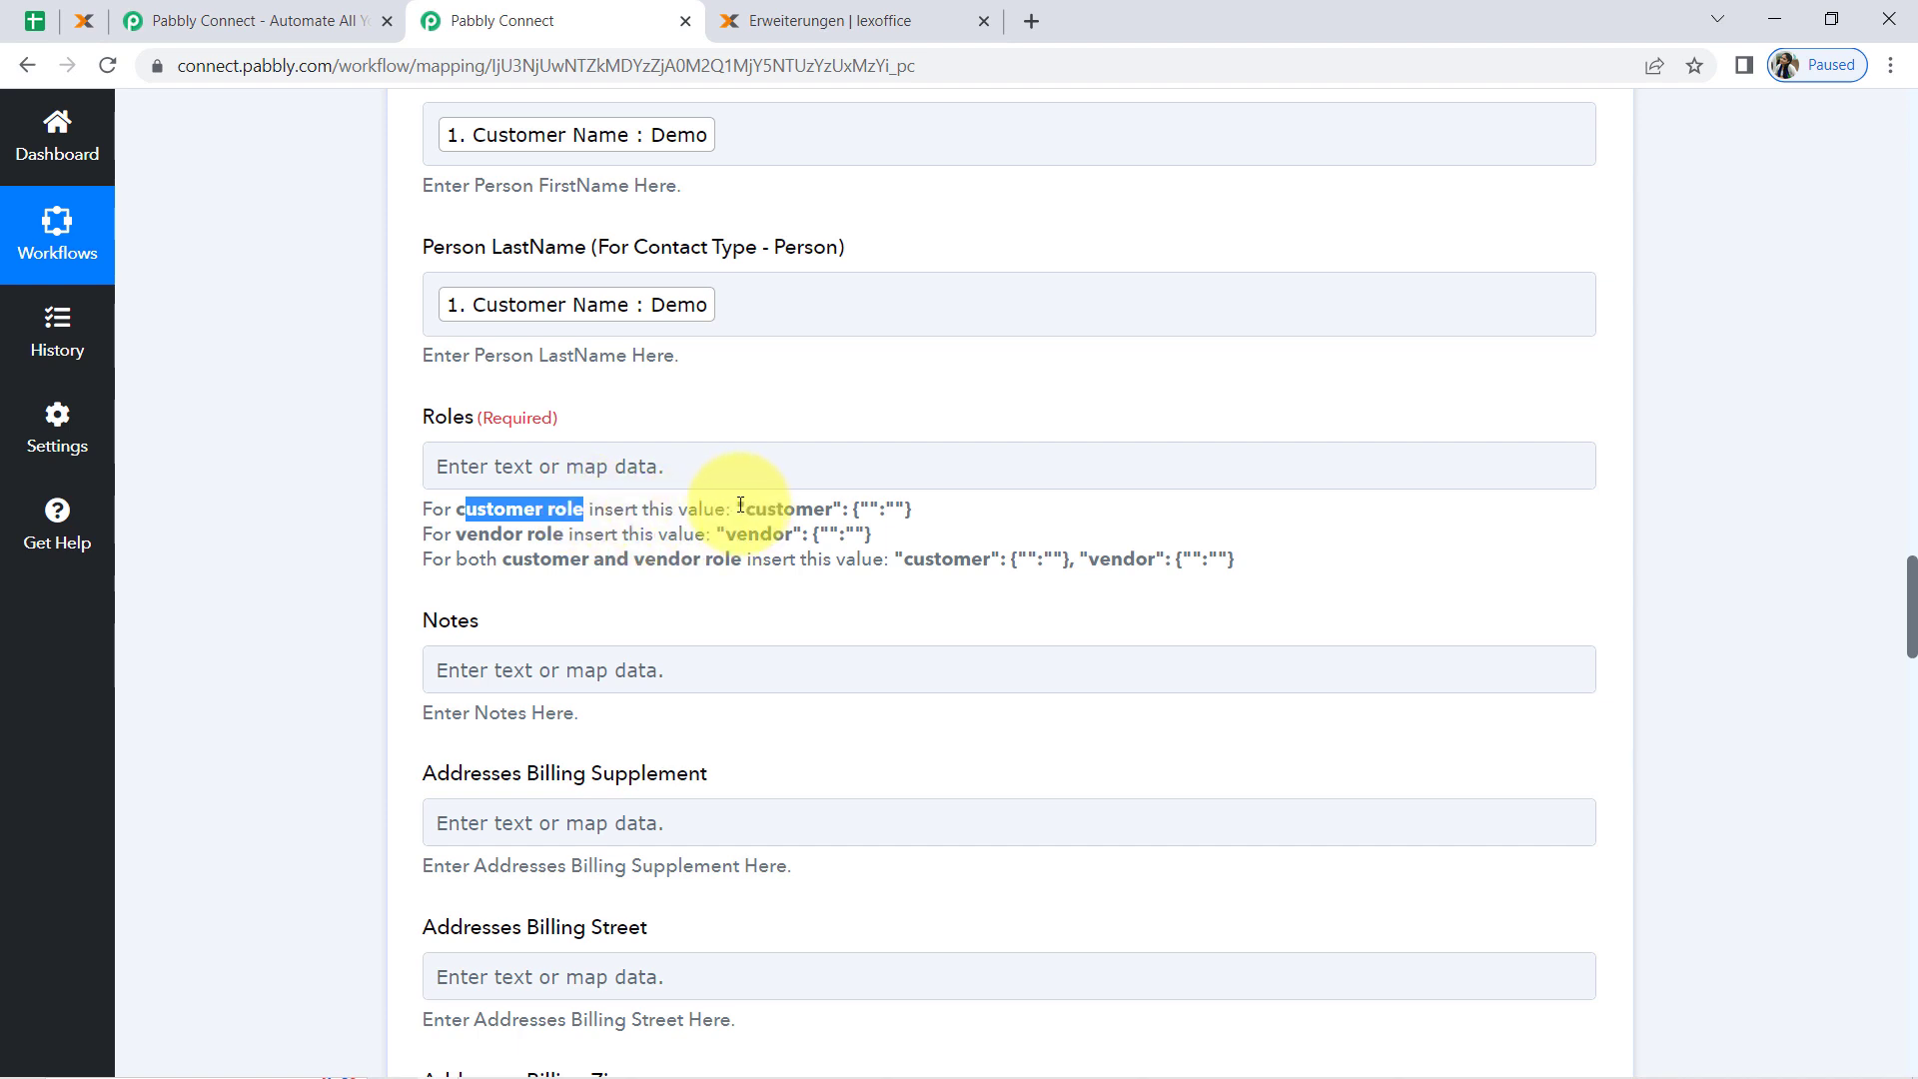
left_click_drag(740, 504, 913, 507)
key("ctrl+c")
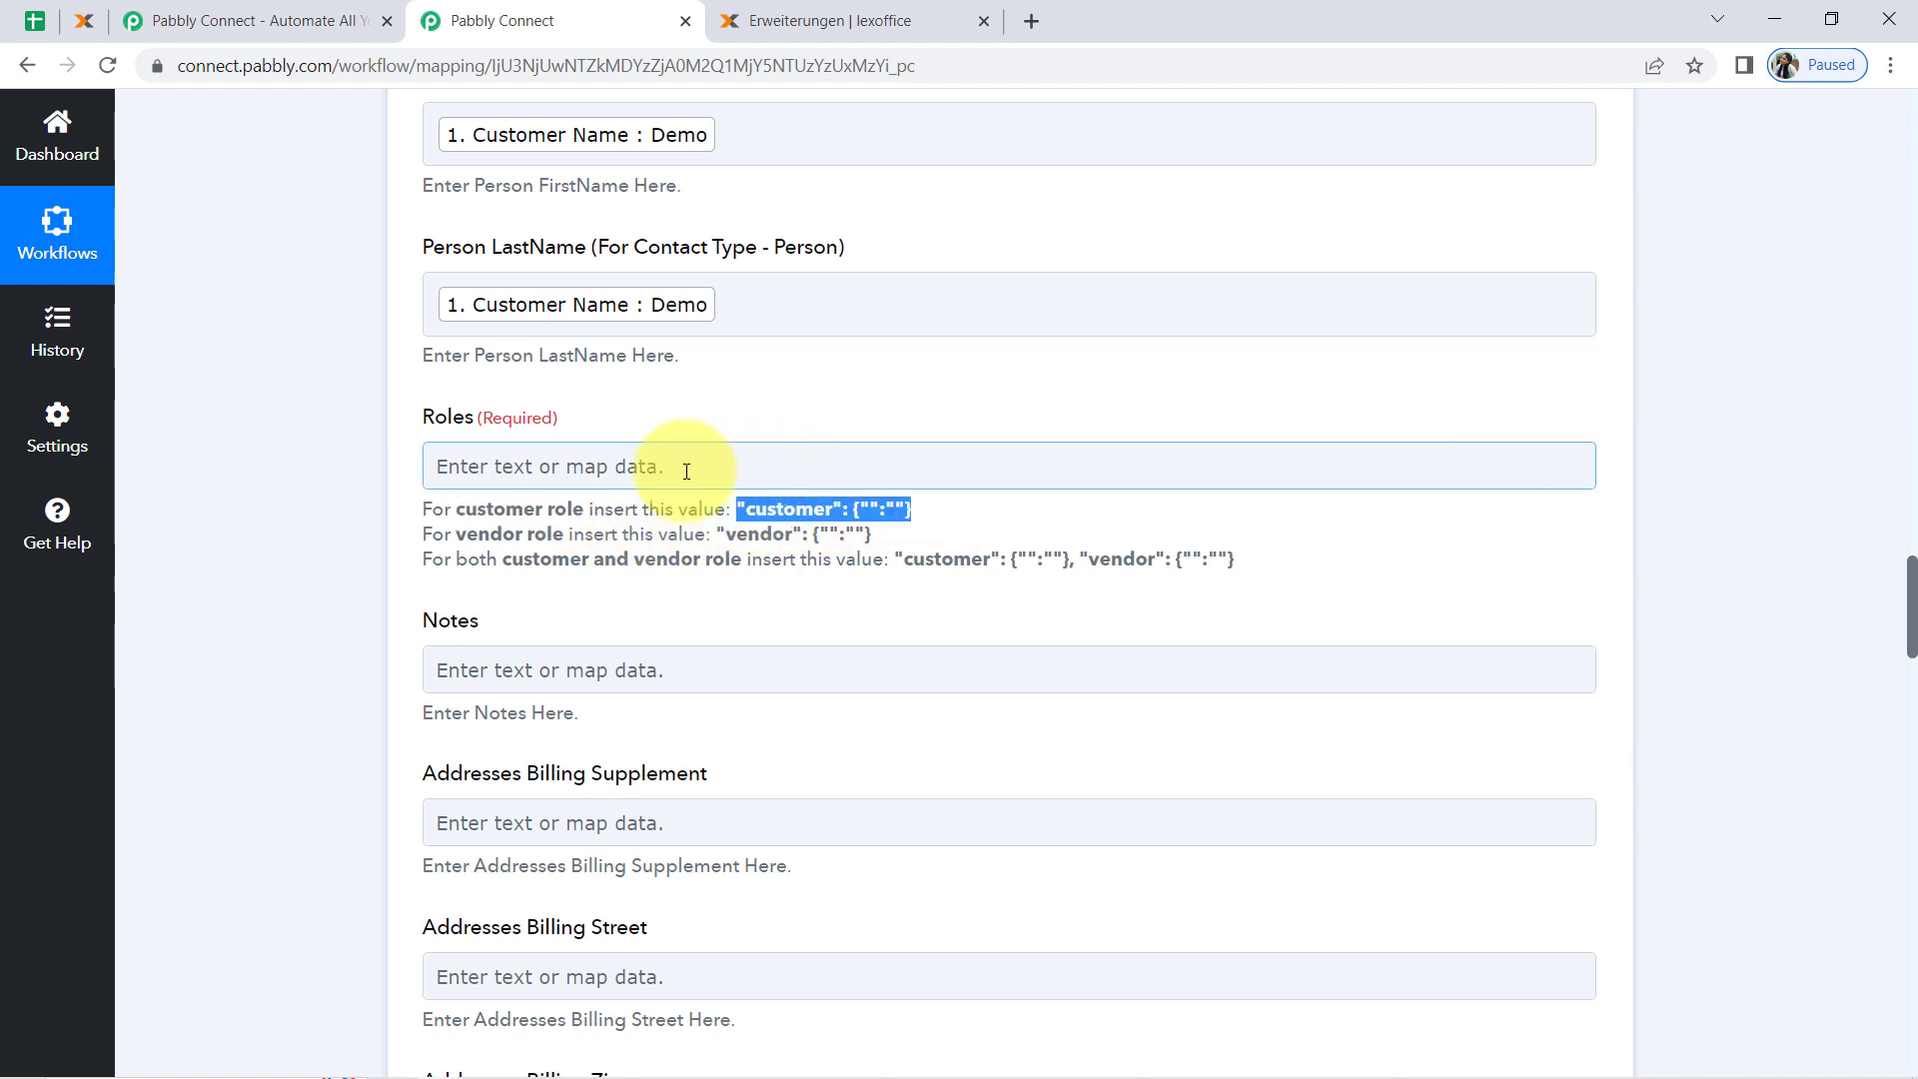
left_click(604, 453)
key("ctrl+v")
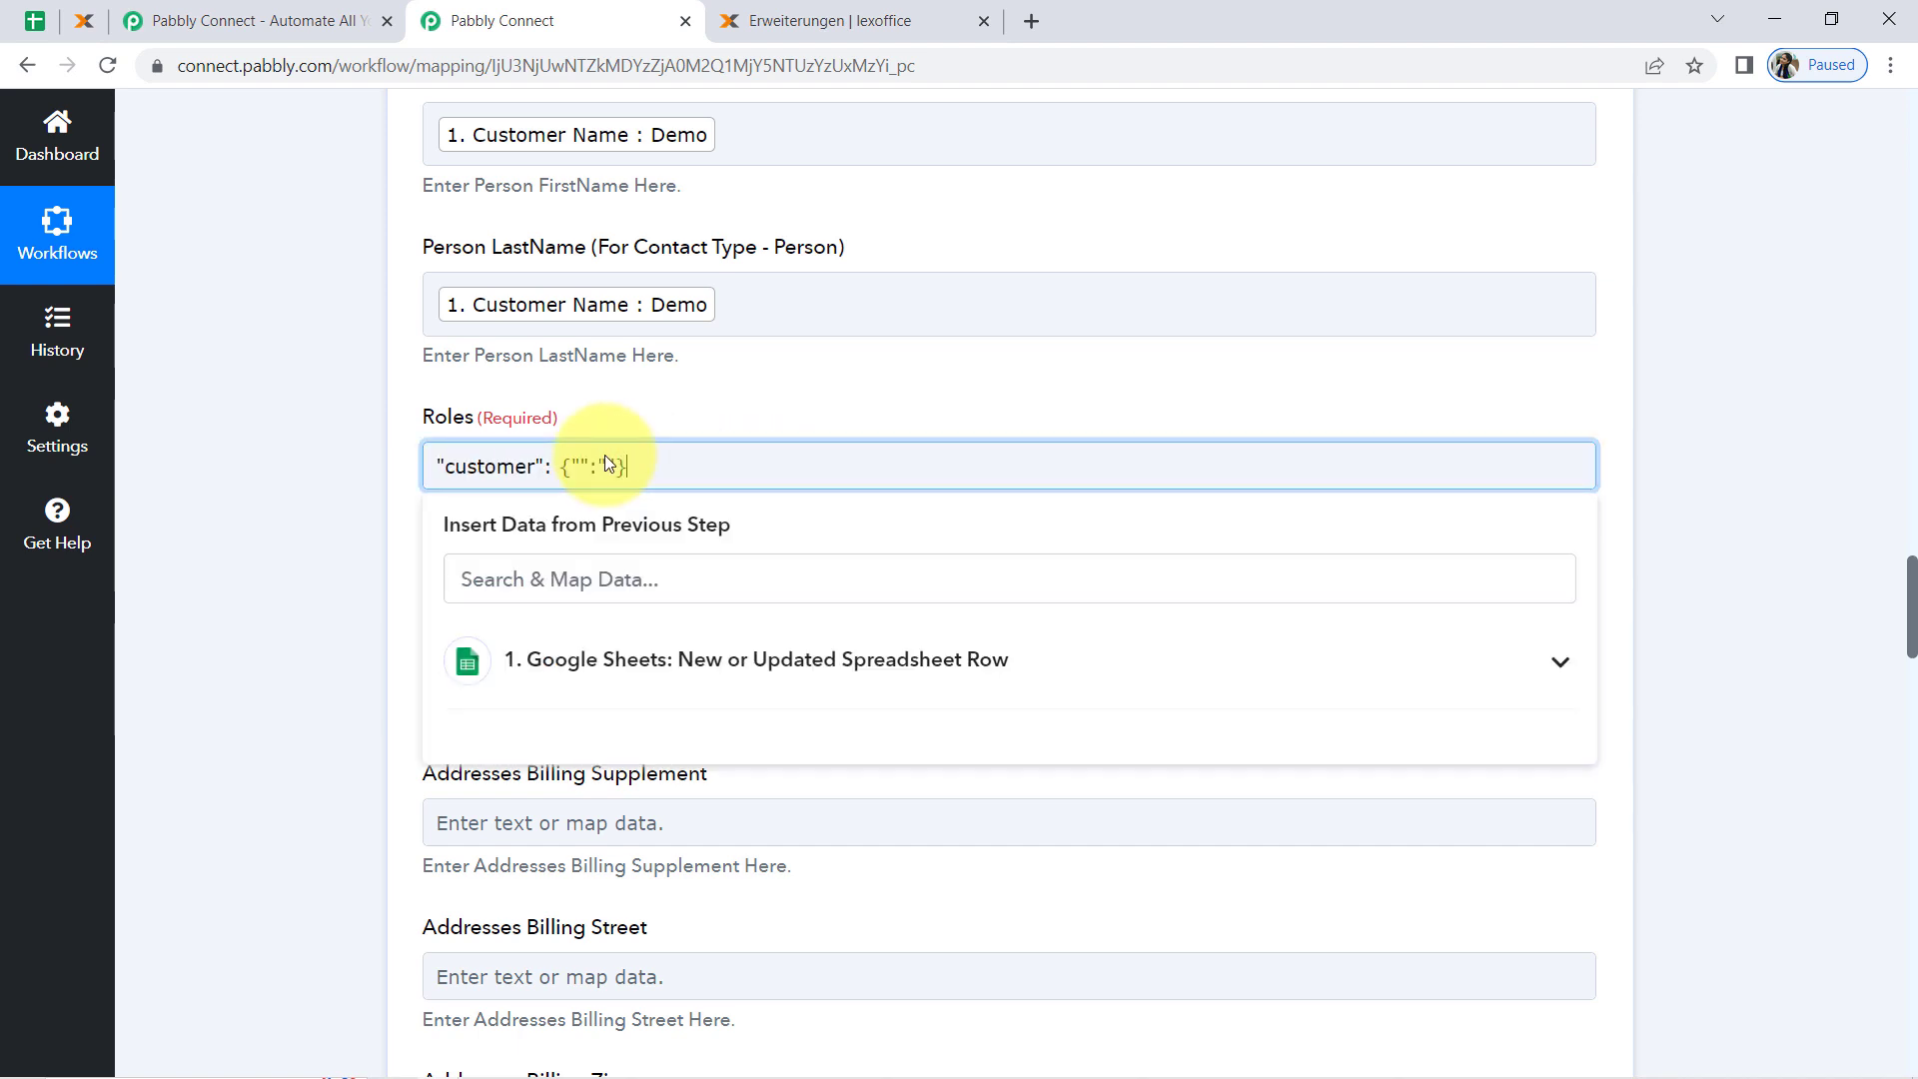
left_click(351, 481)
Review the help text values for the vendor role and for the combined customer and vendor role.
double_click(476, 537)
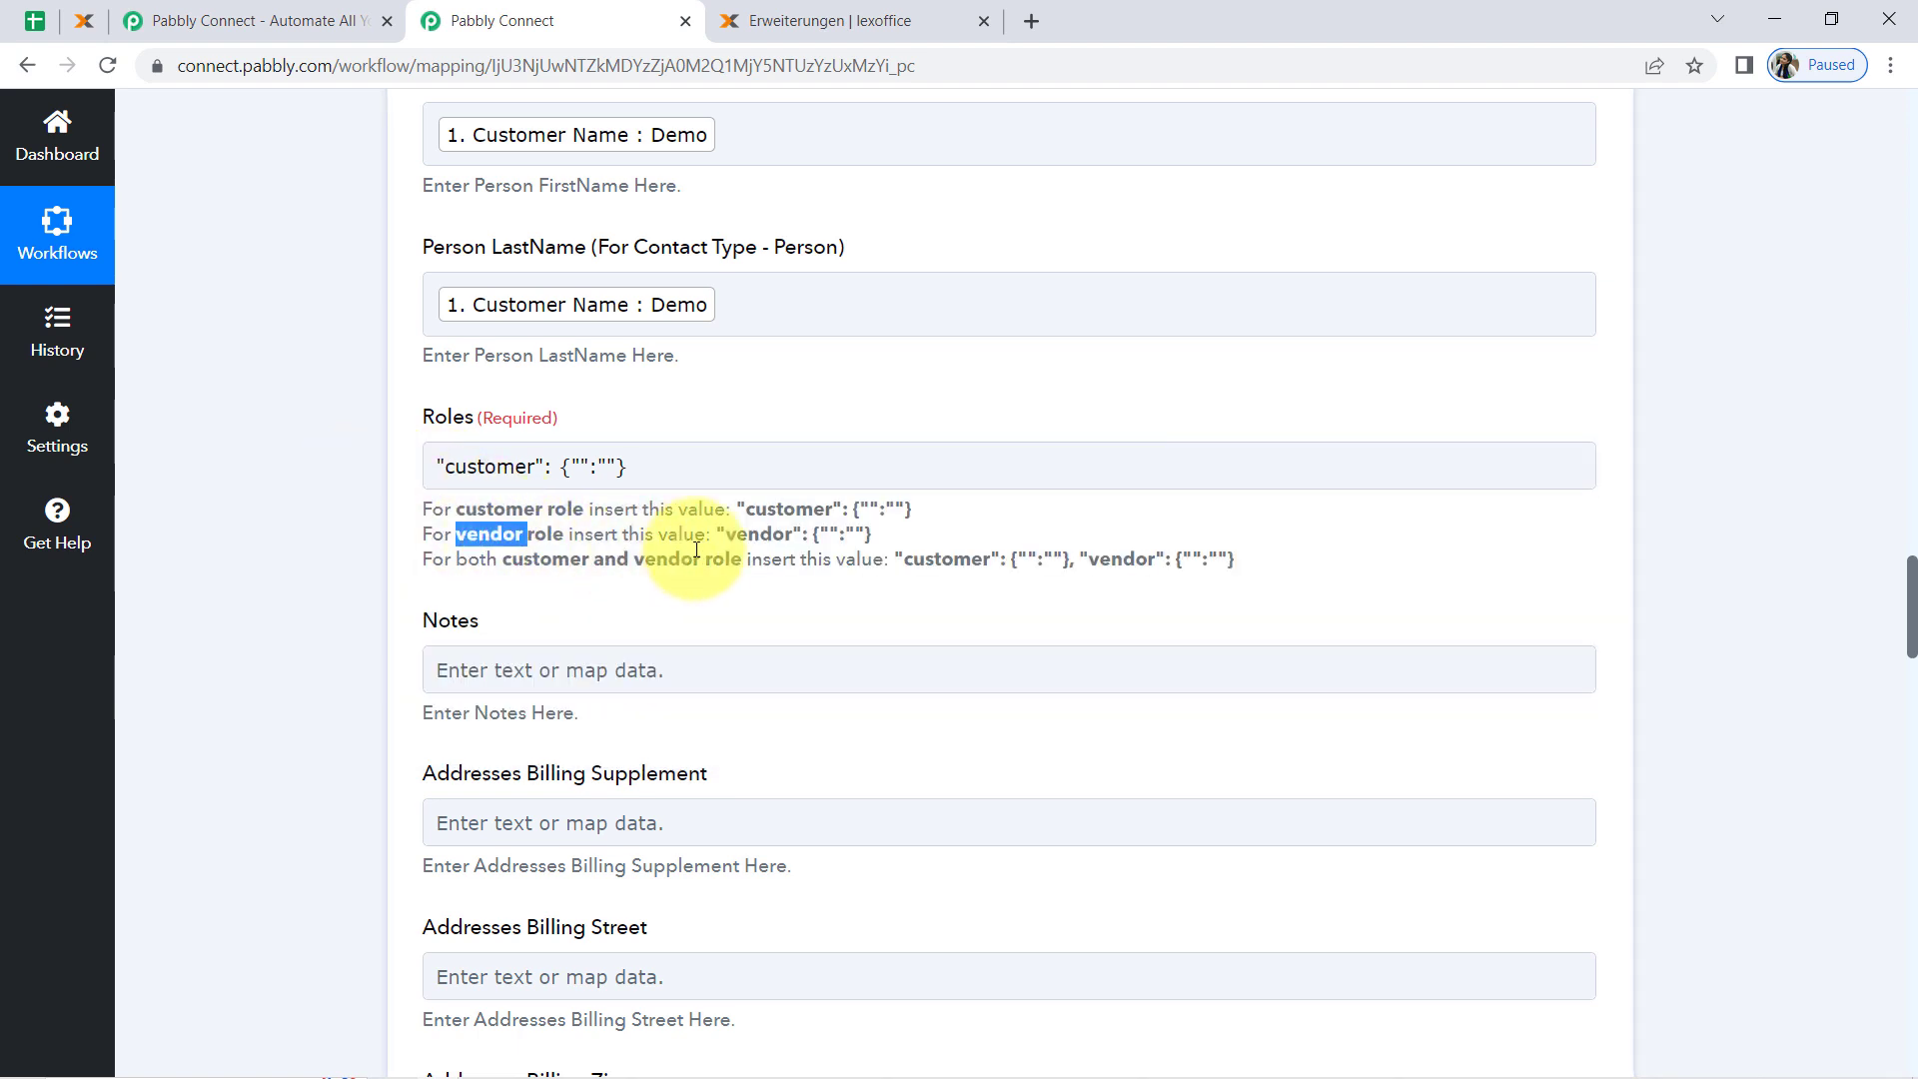
left_click_drag(736, 534, 872, 535)
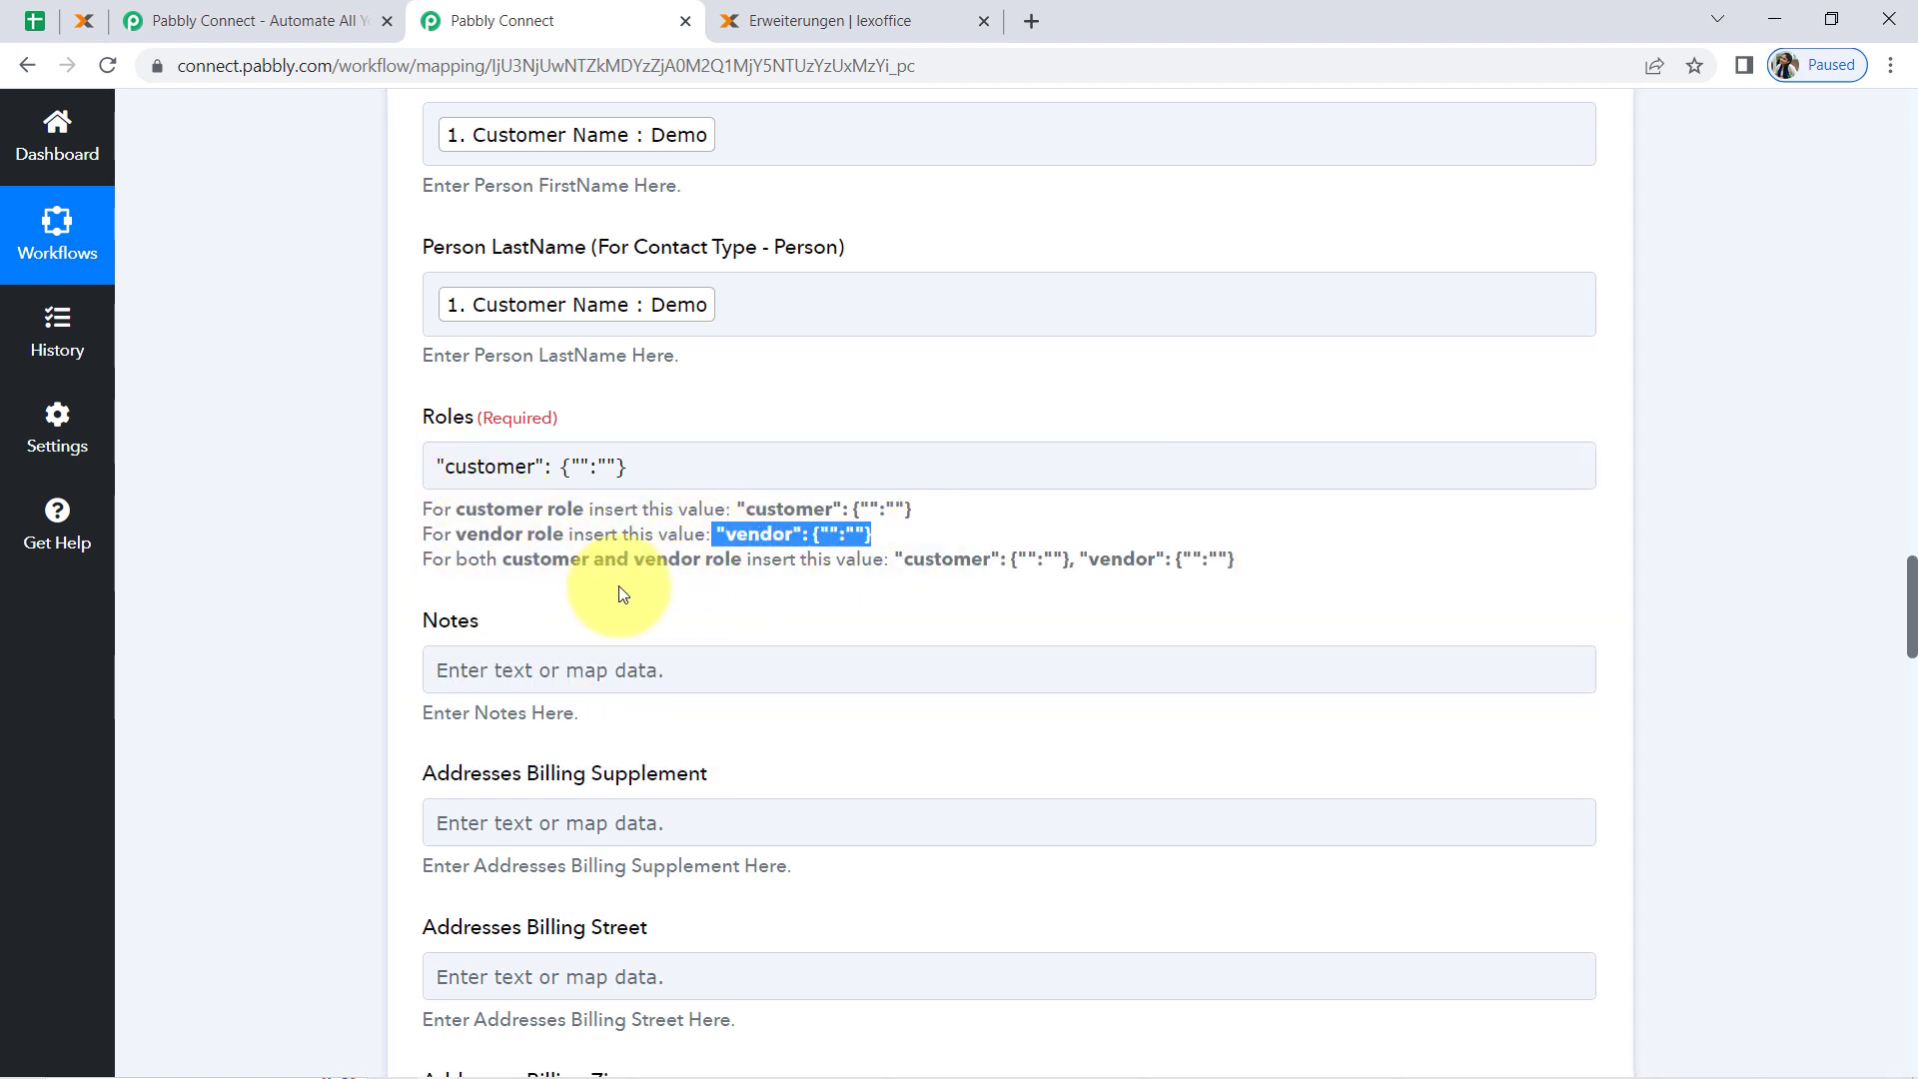
left_click_drag(532, 559, 707, 569)
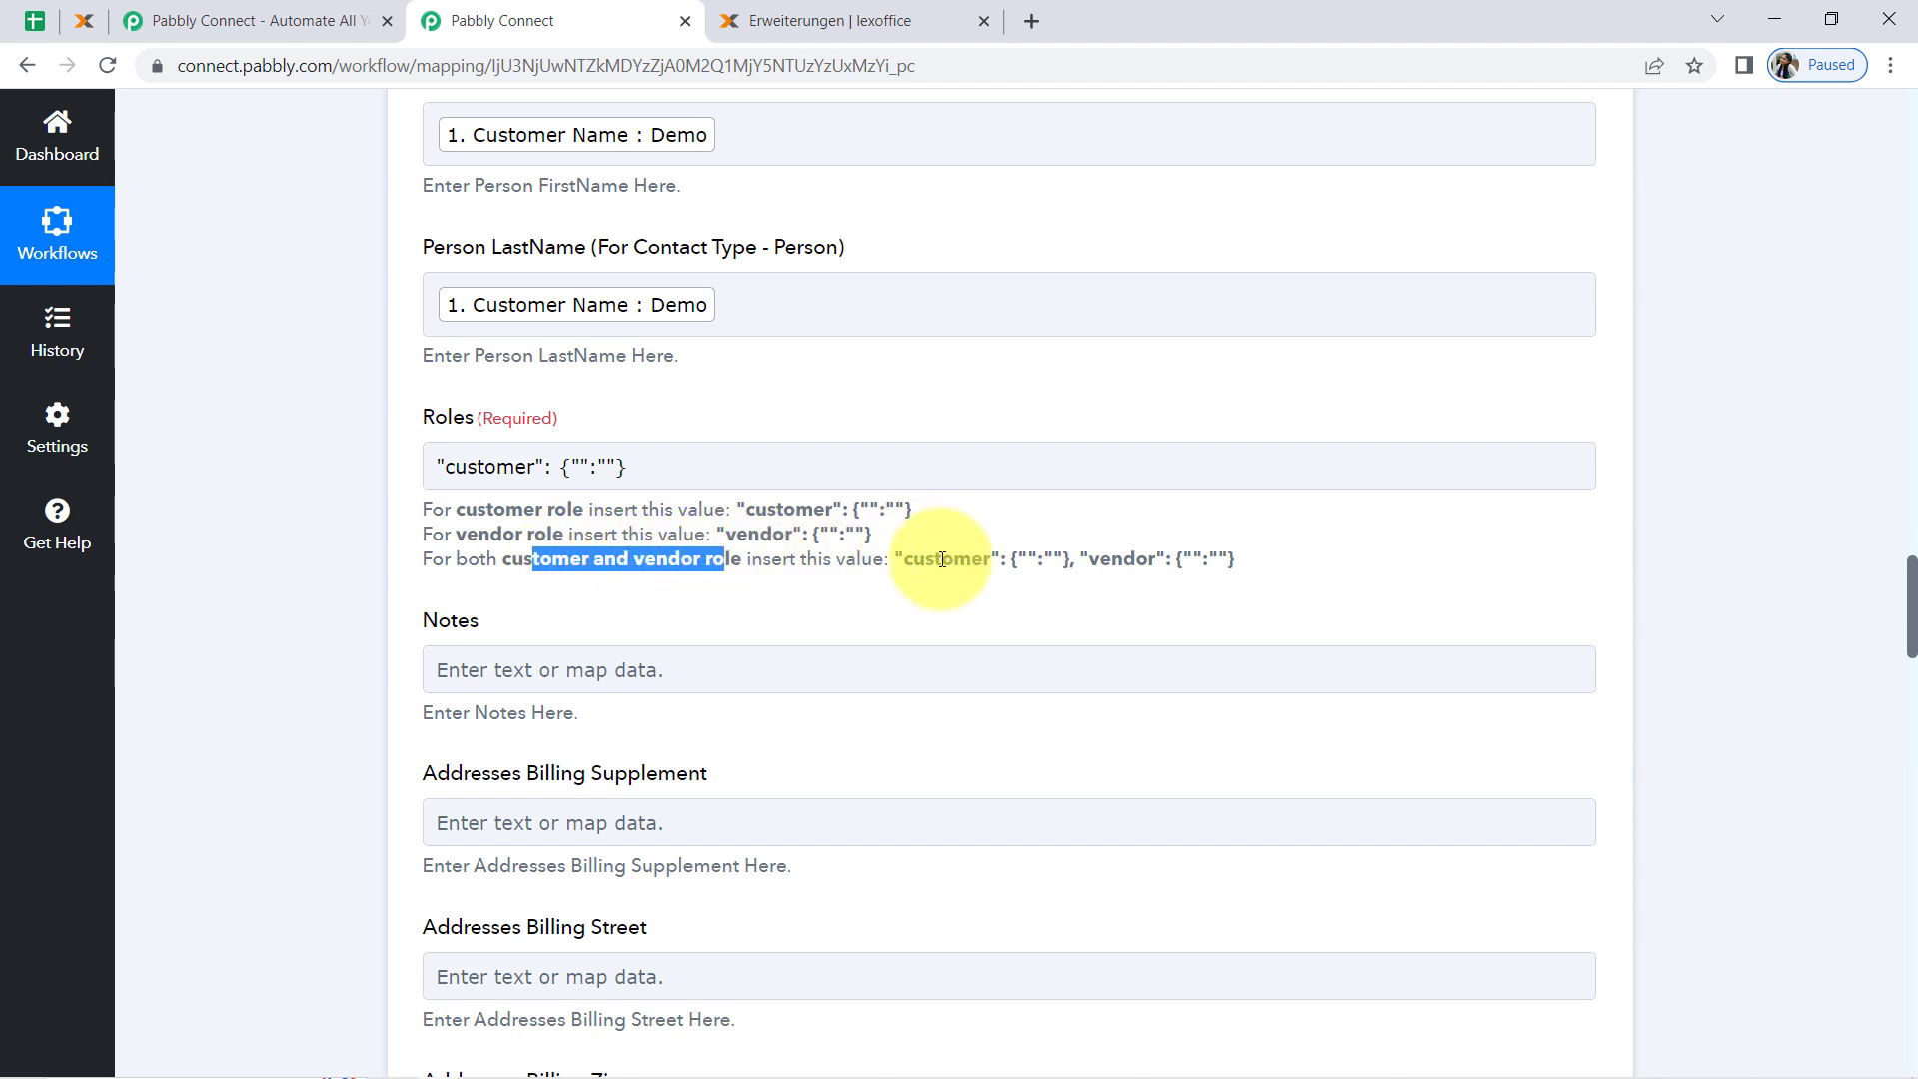
left_click_drag(888, 565, 992, 561)
left_click_drag(1147, 568, 1249, 563)
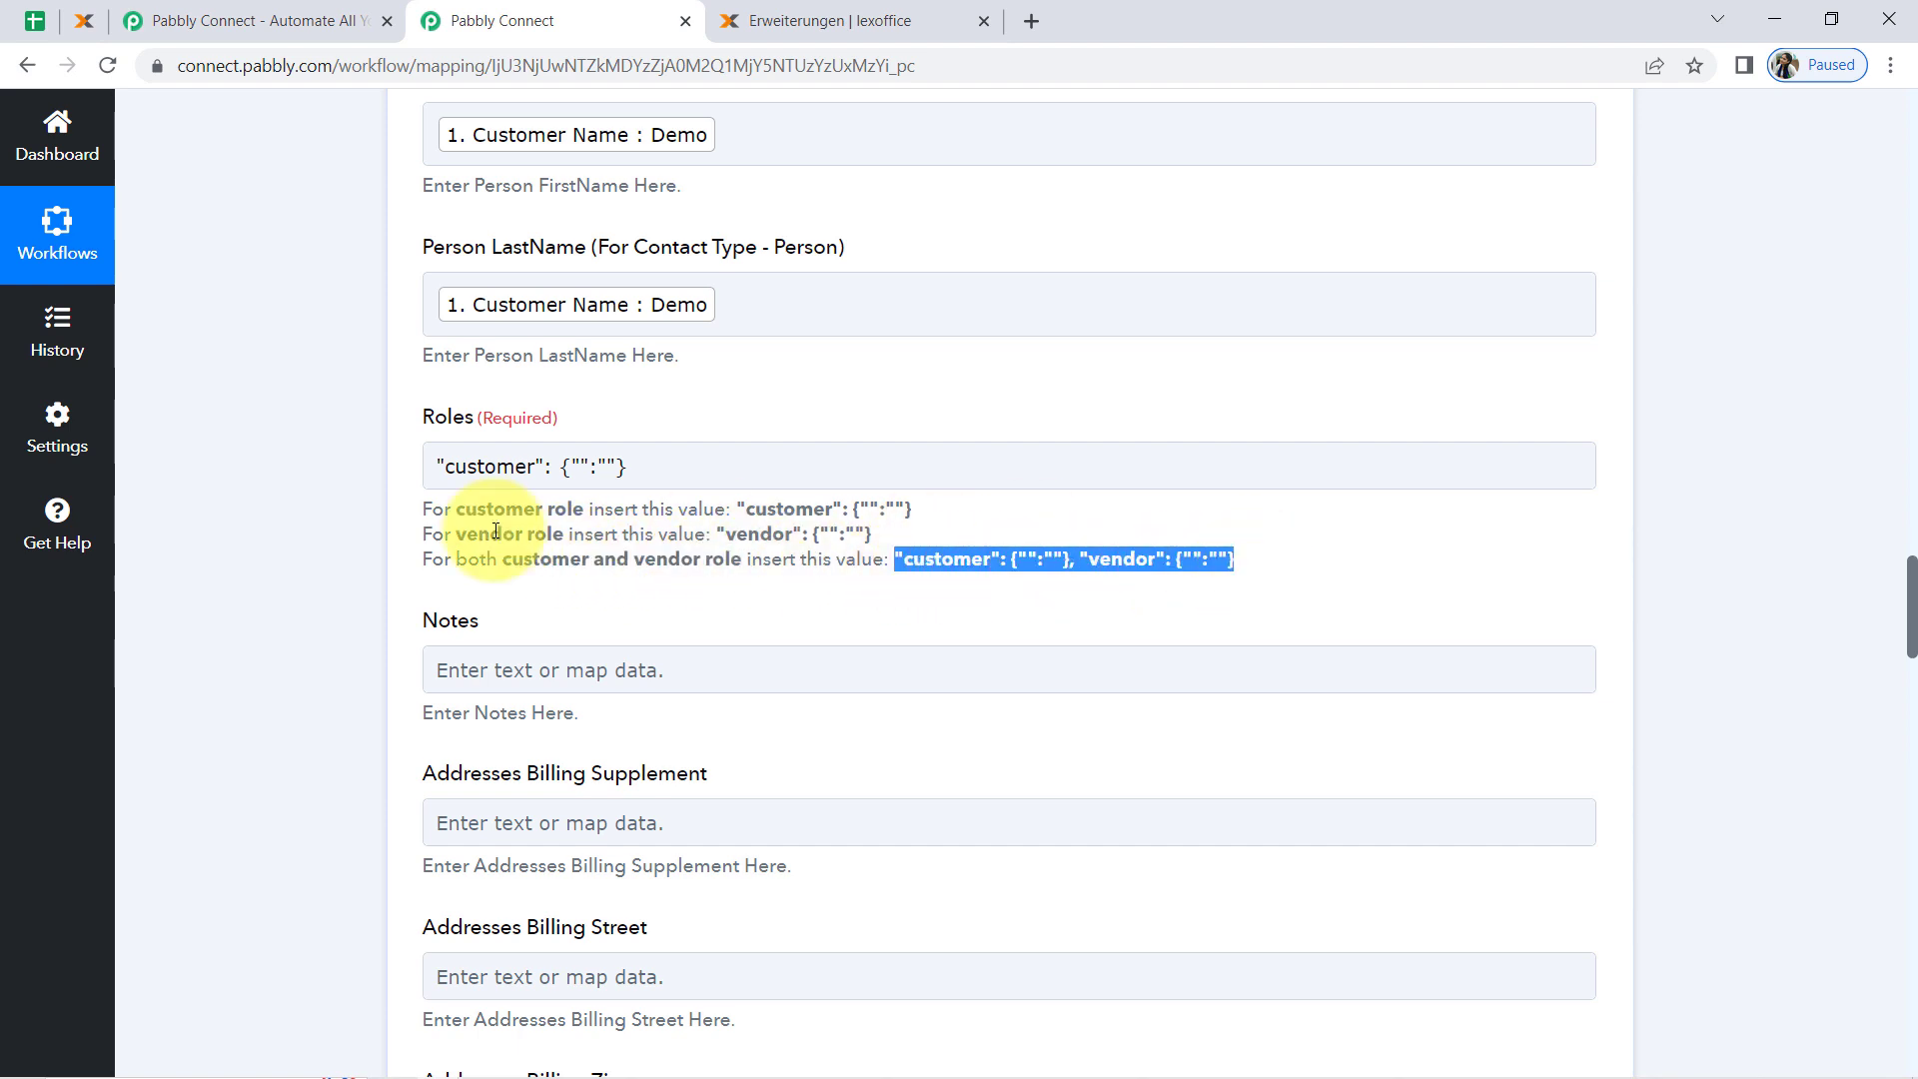
left_click(268, 583)
Check the Address column in the Invoice Data sheet and map Addresses Billing Street to Address from the Google Sheets trigger.
scroll(267, 576, "down", 5)
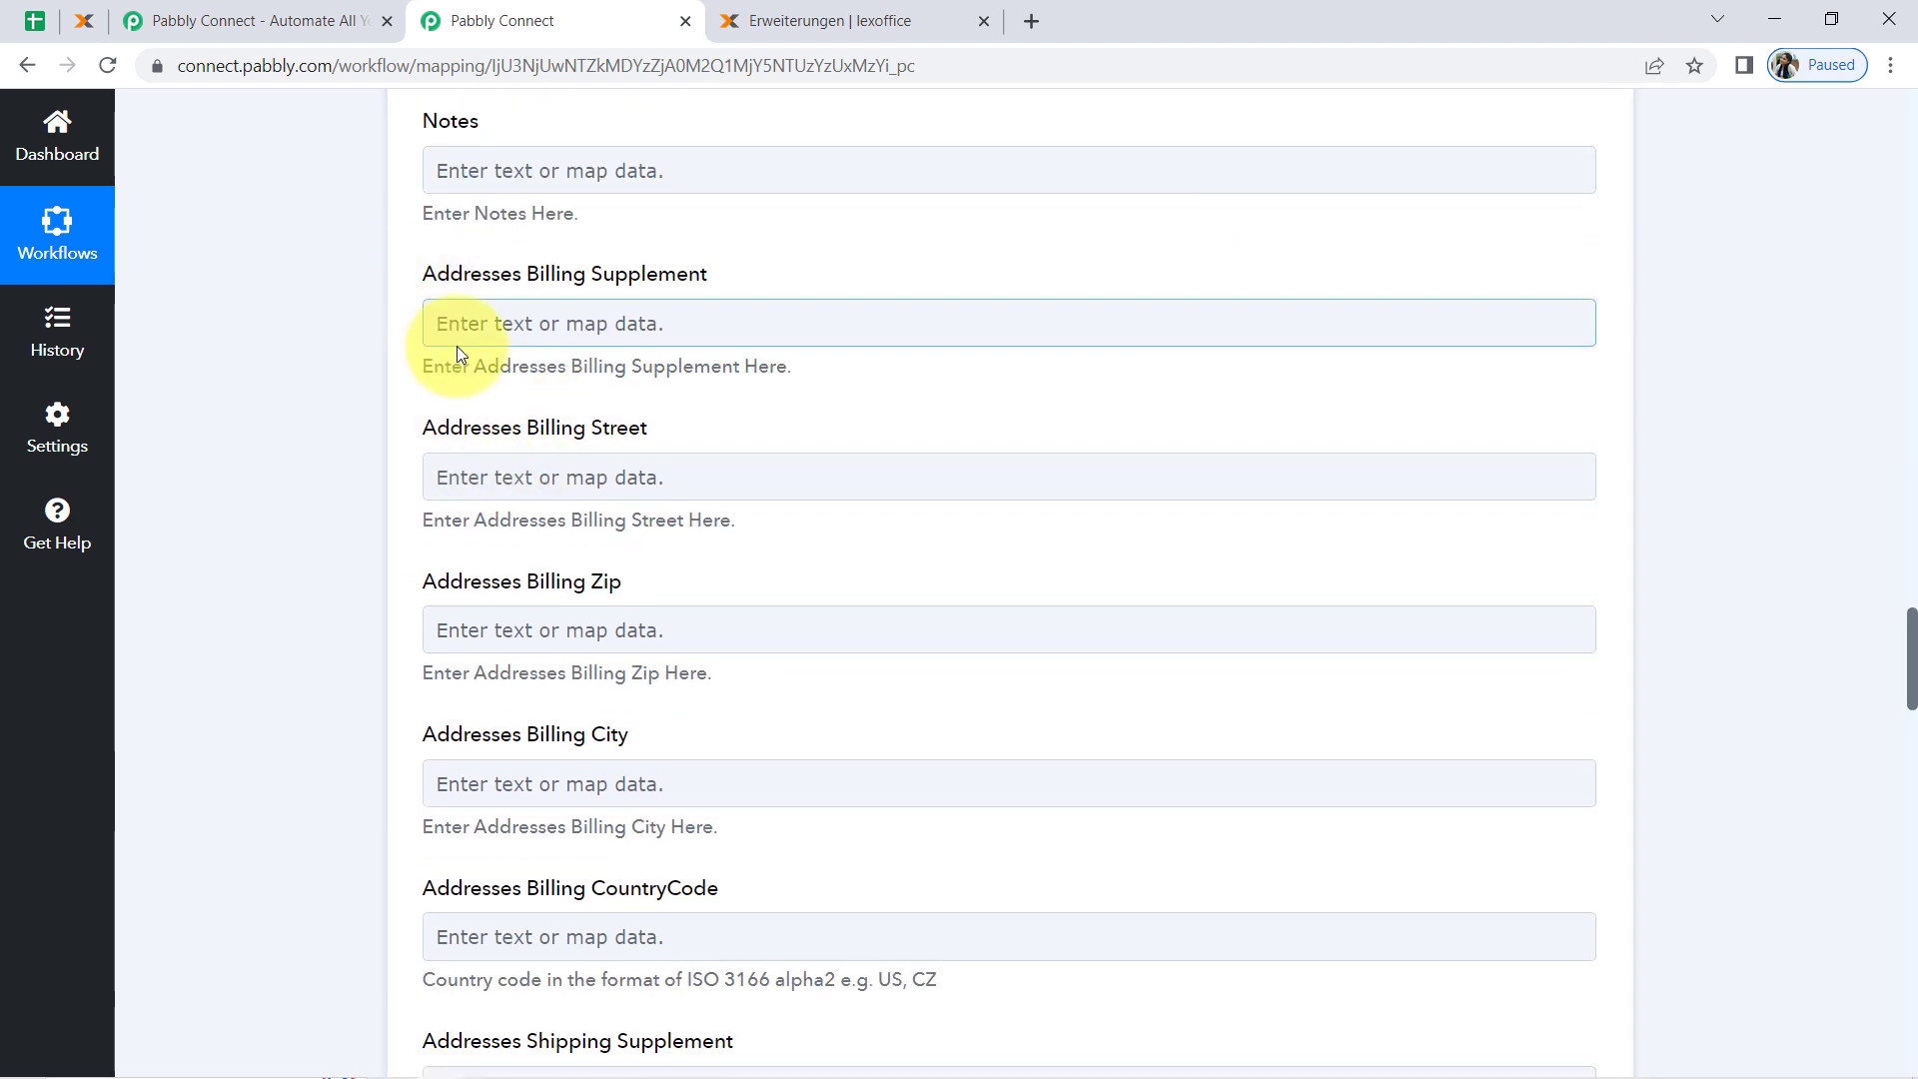
left_click(42, 26)
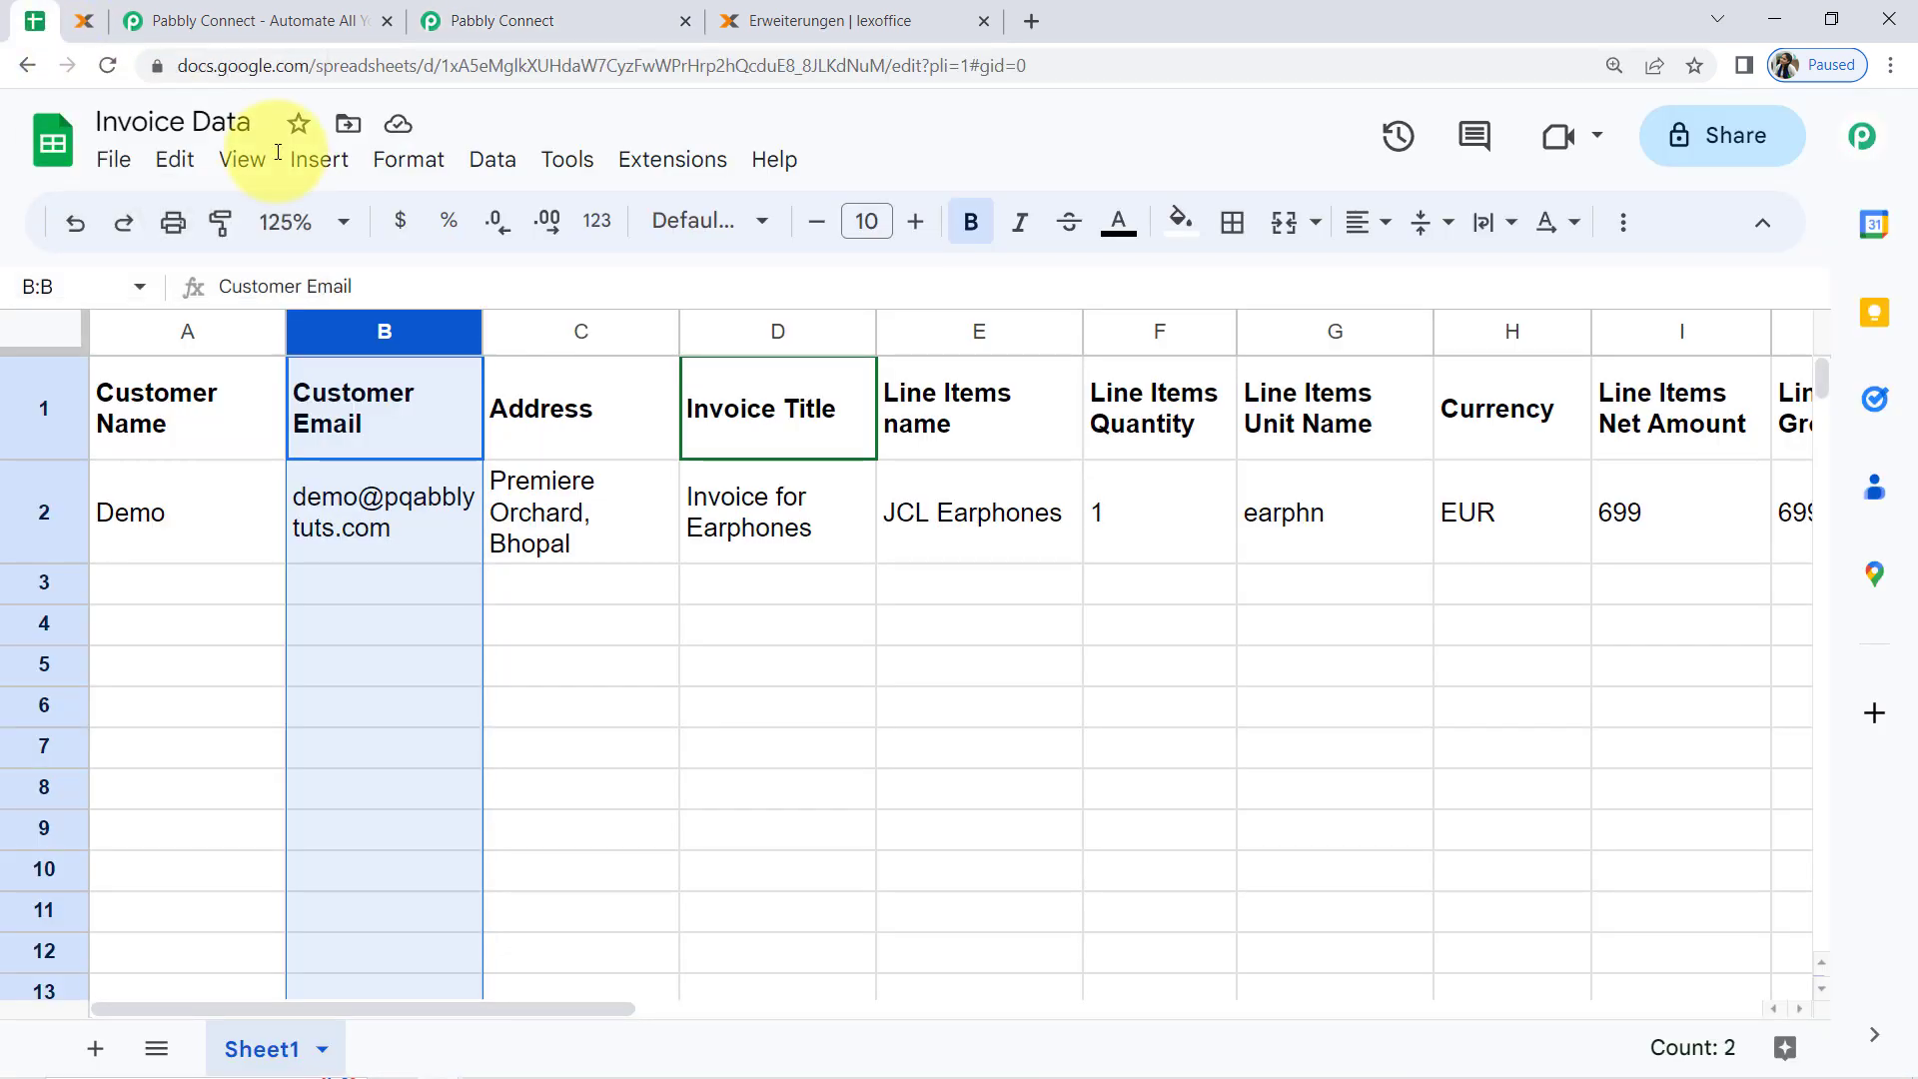
left_click(561, 513)
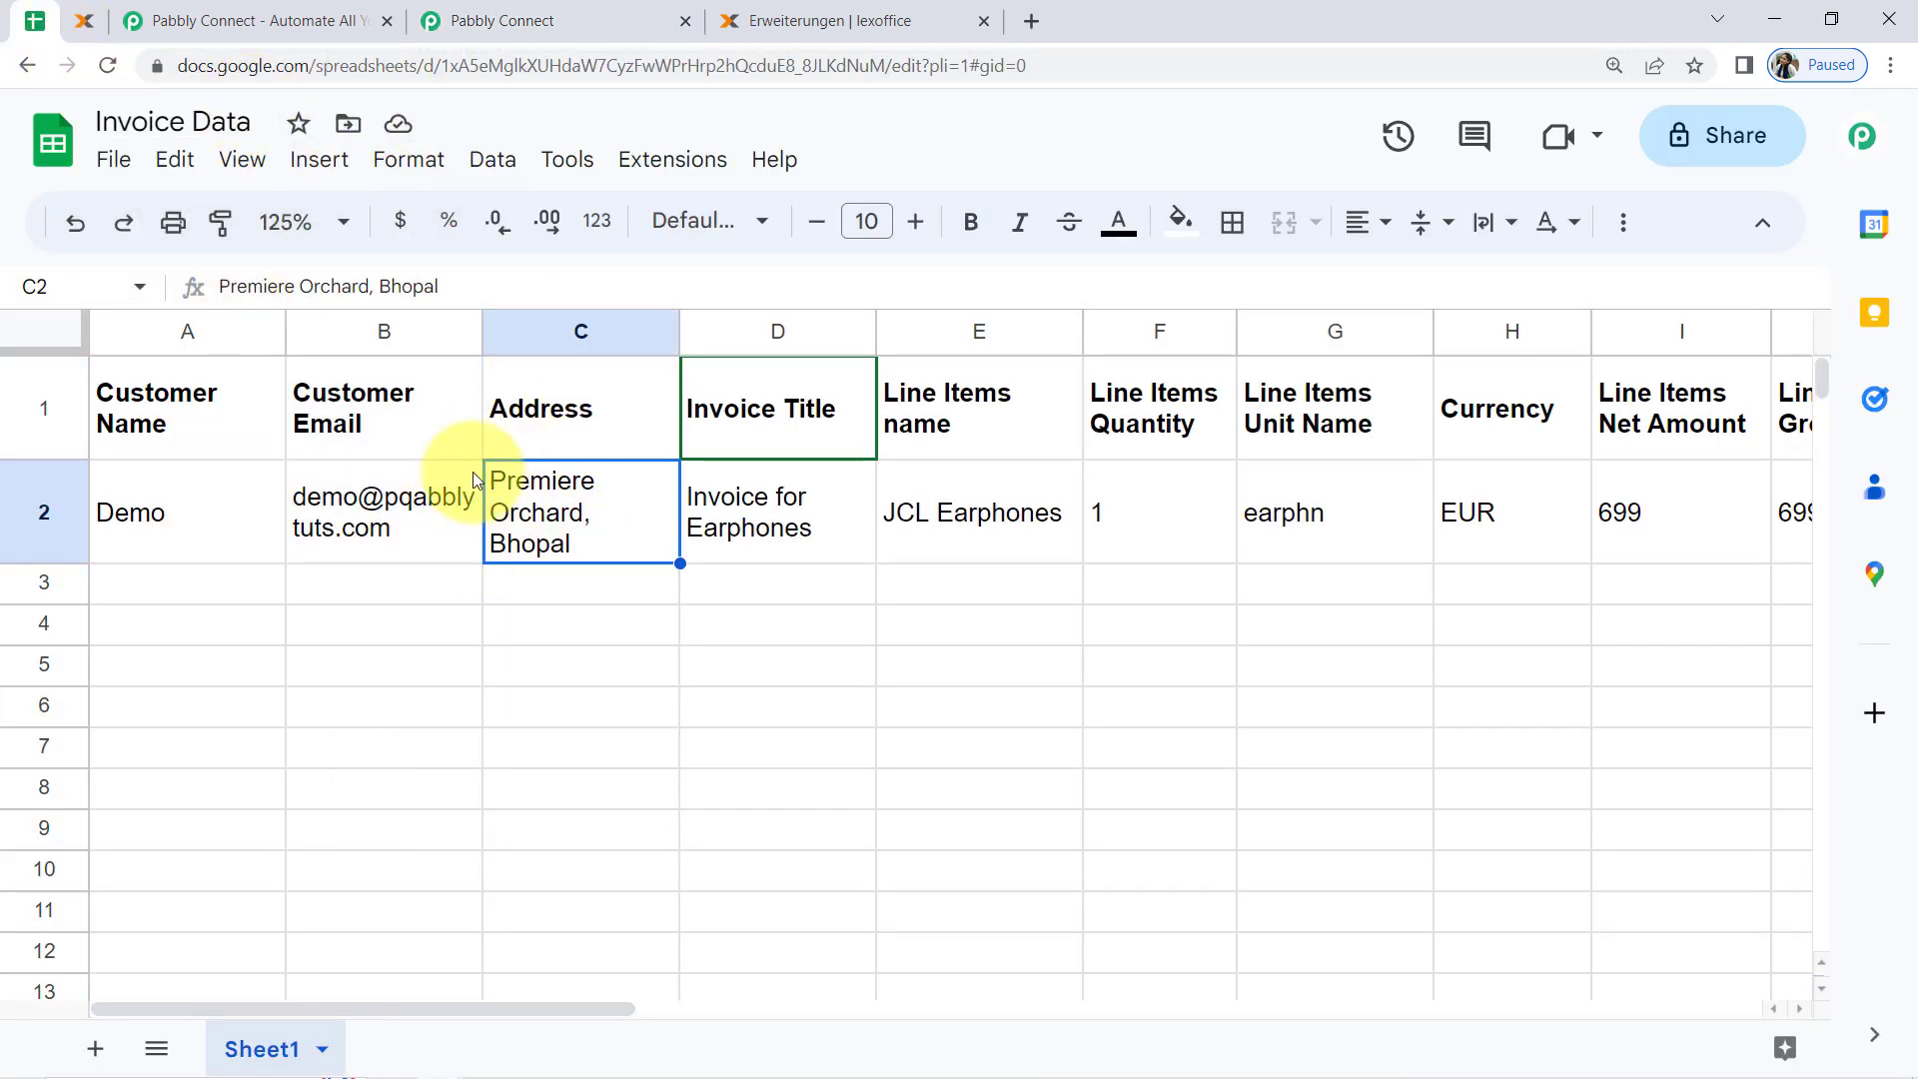
left_click(477, 12)
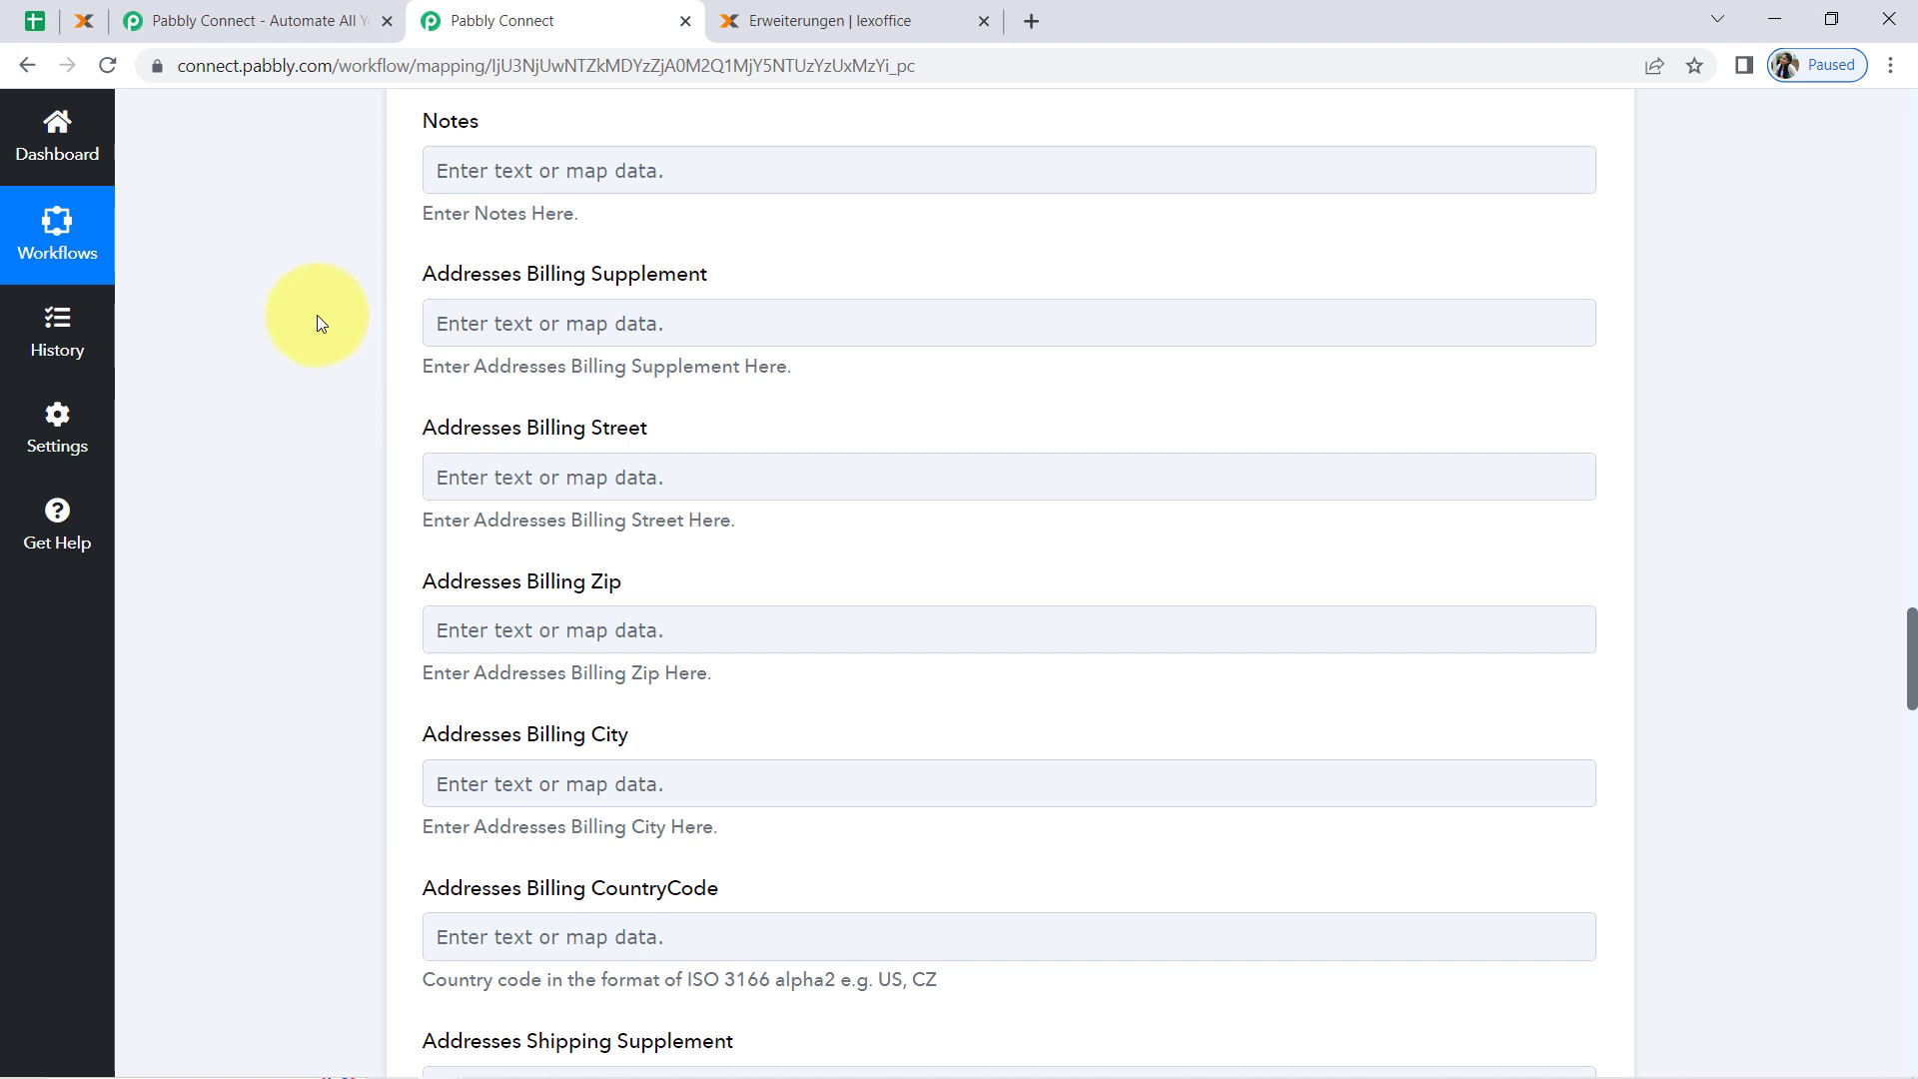
left_click(500, 485)
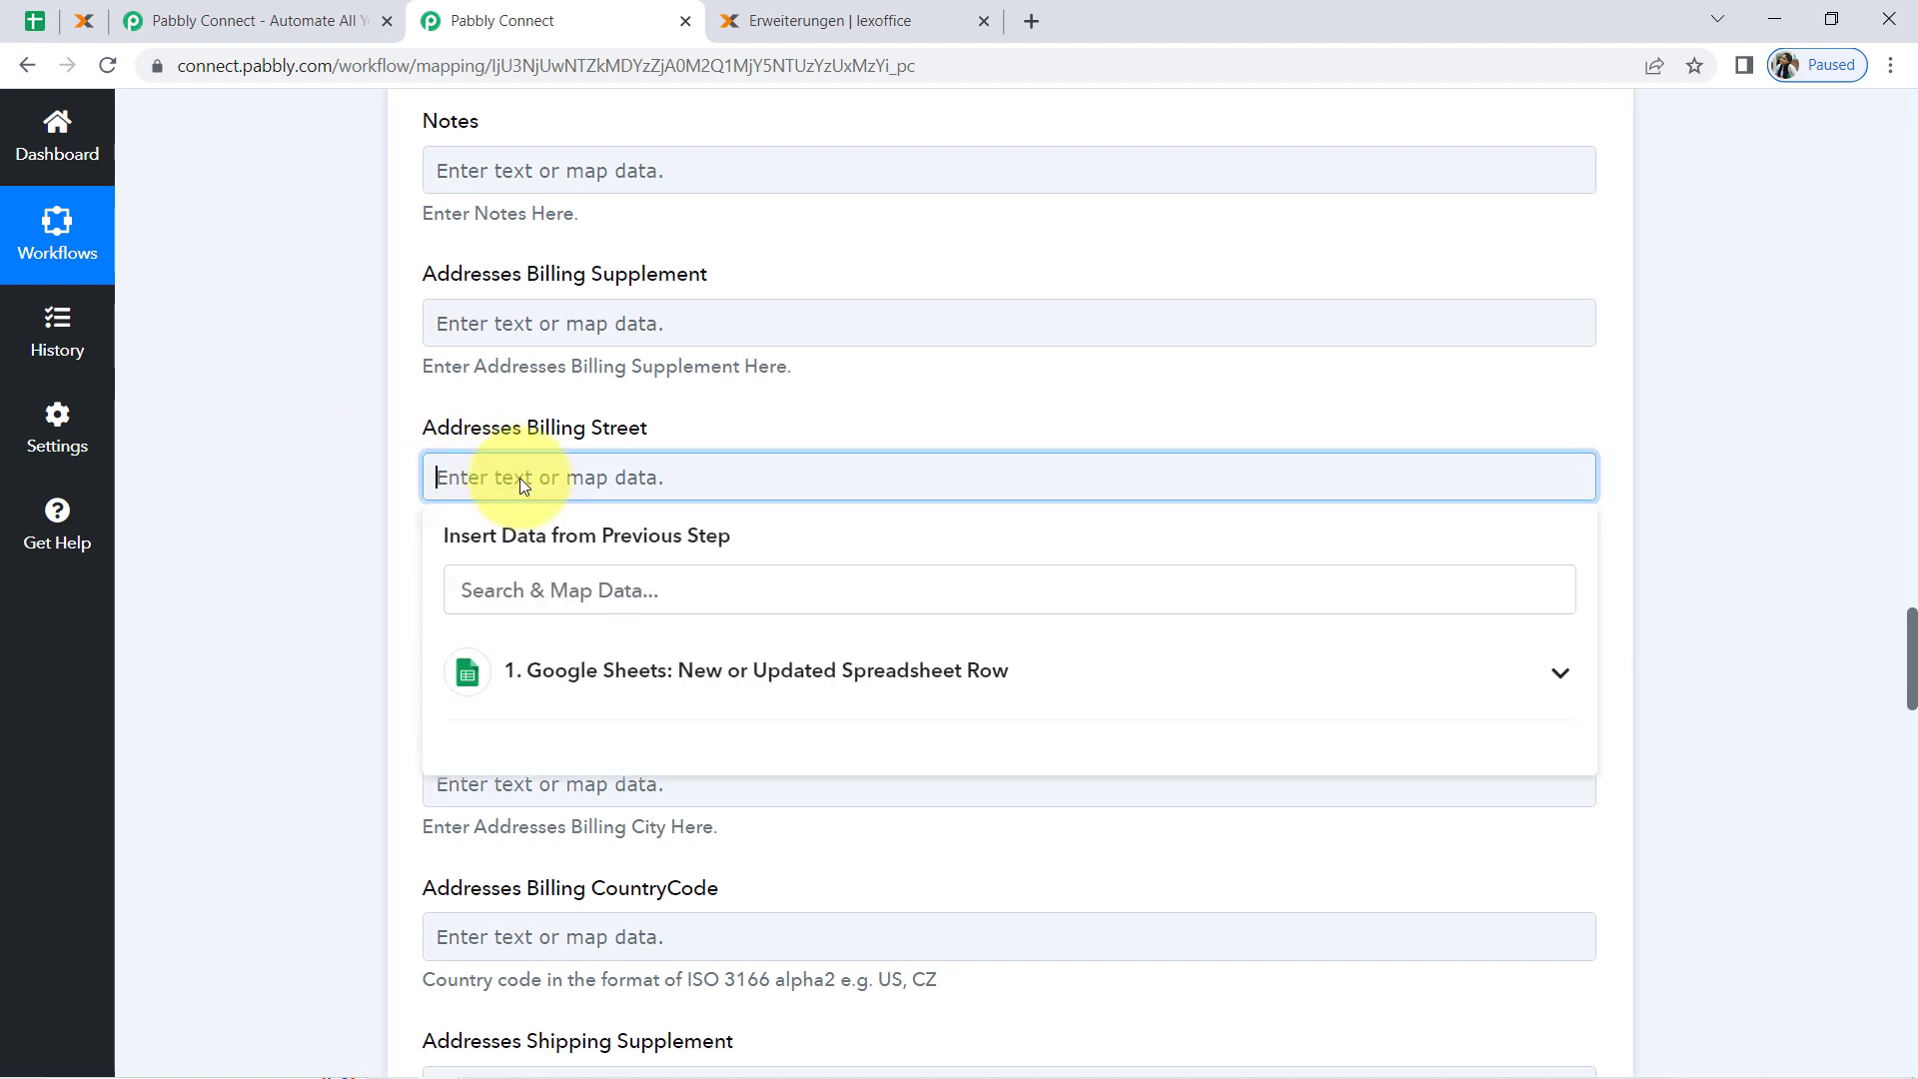
left_click(500, 670)
type("a")
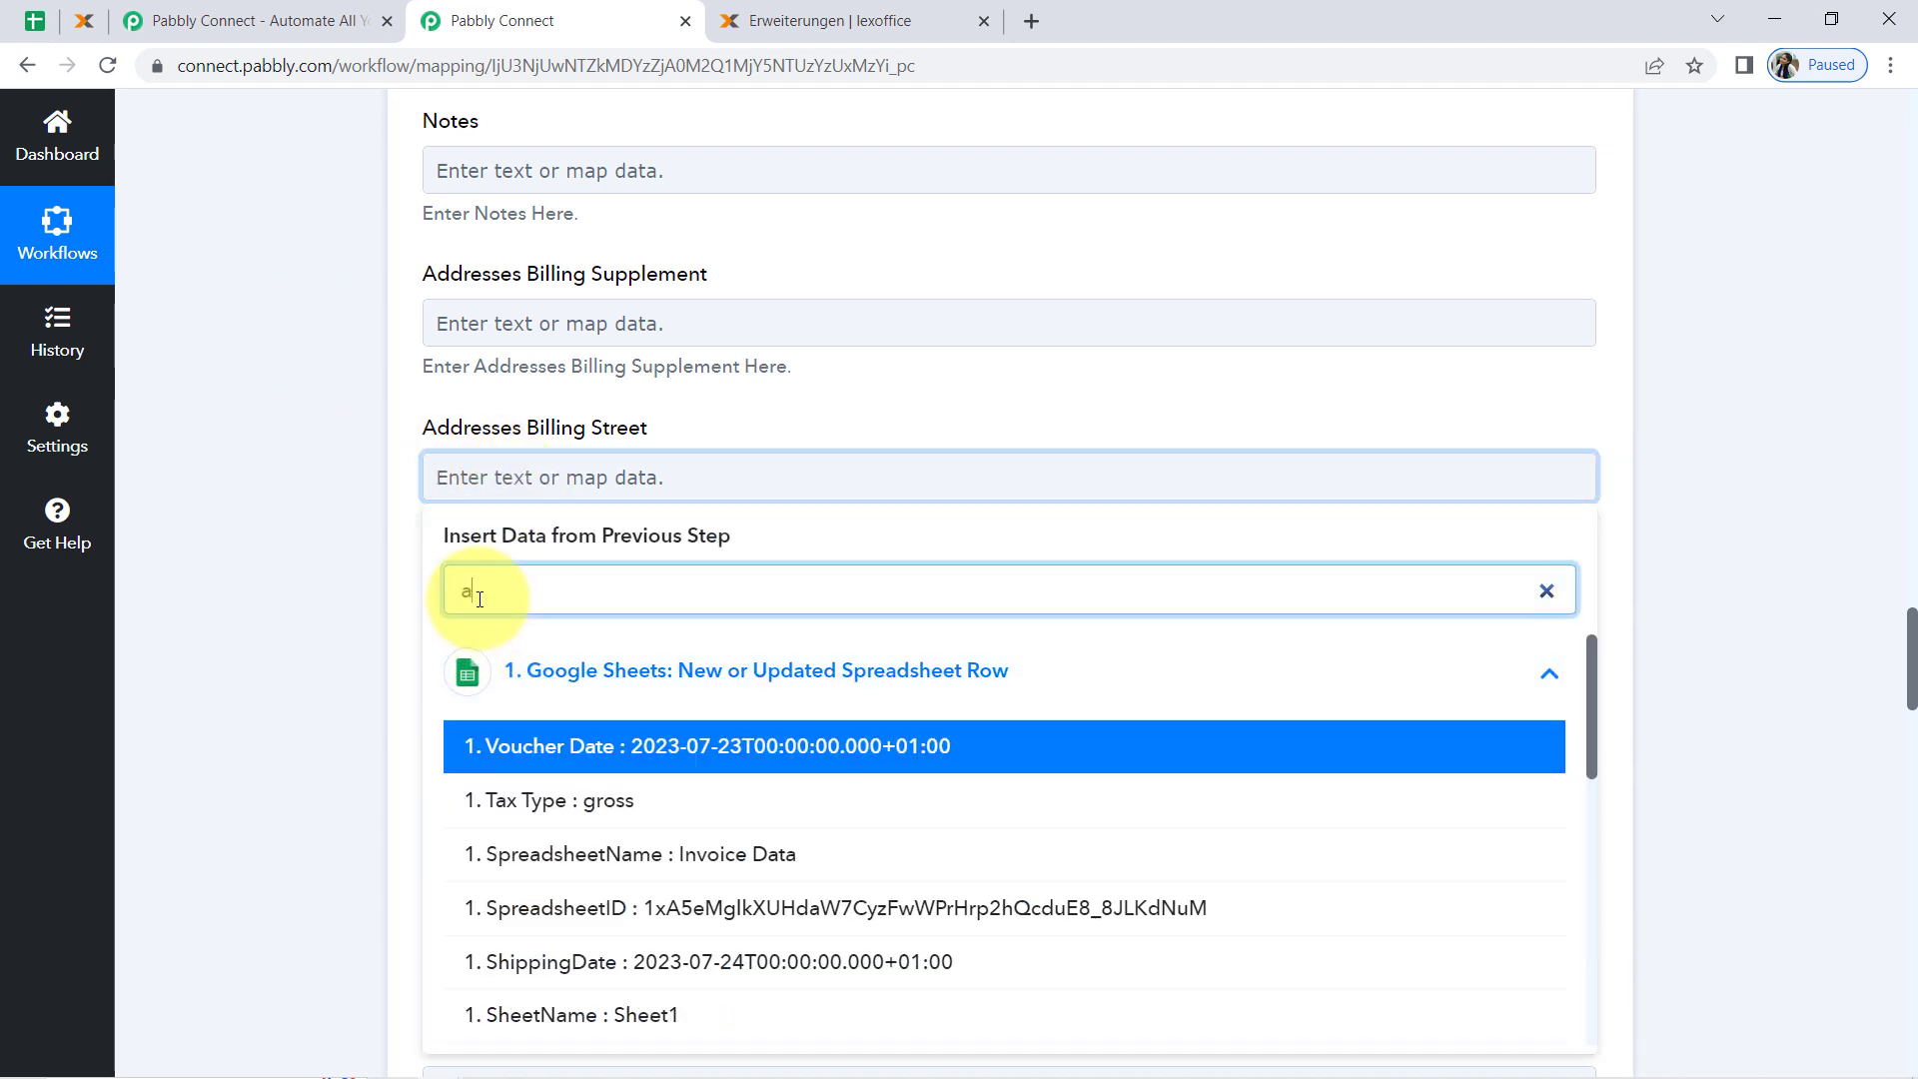
type("ddr")
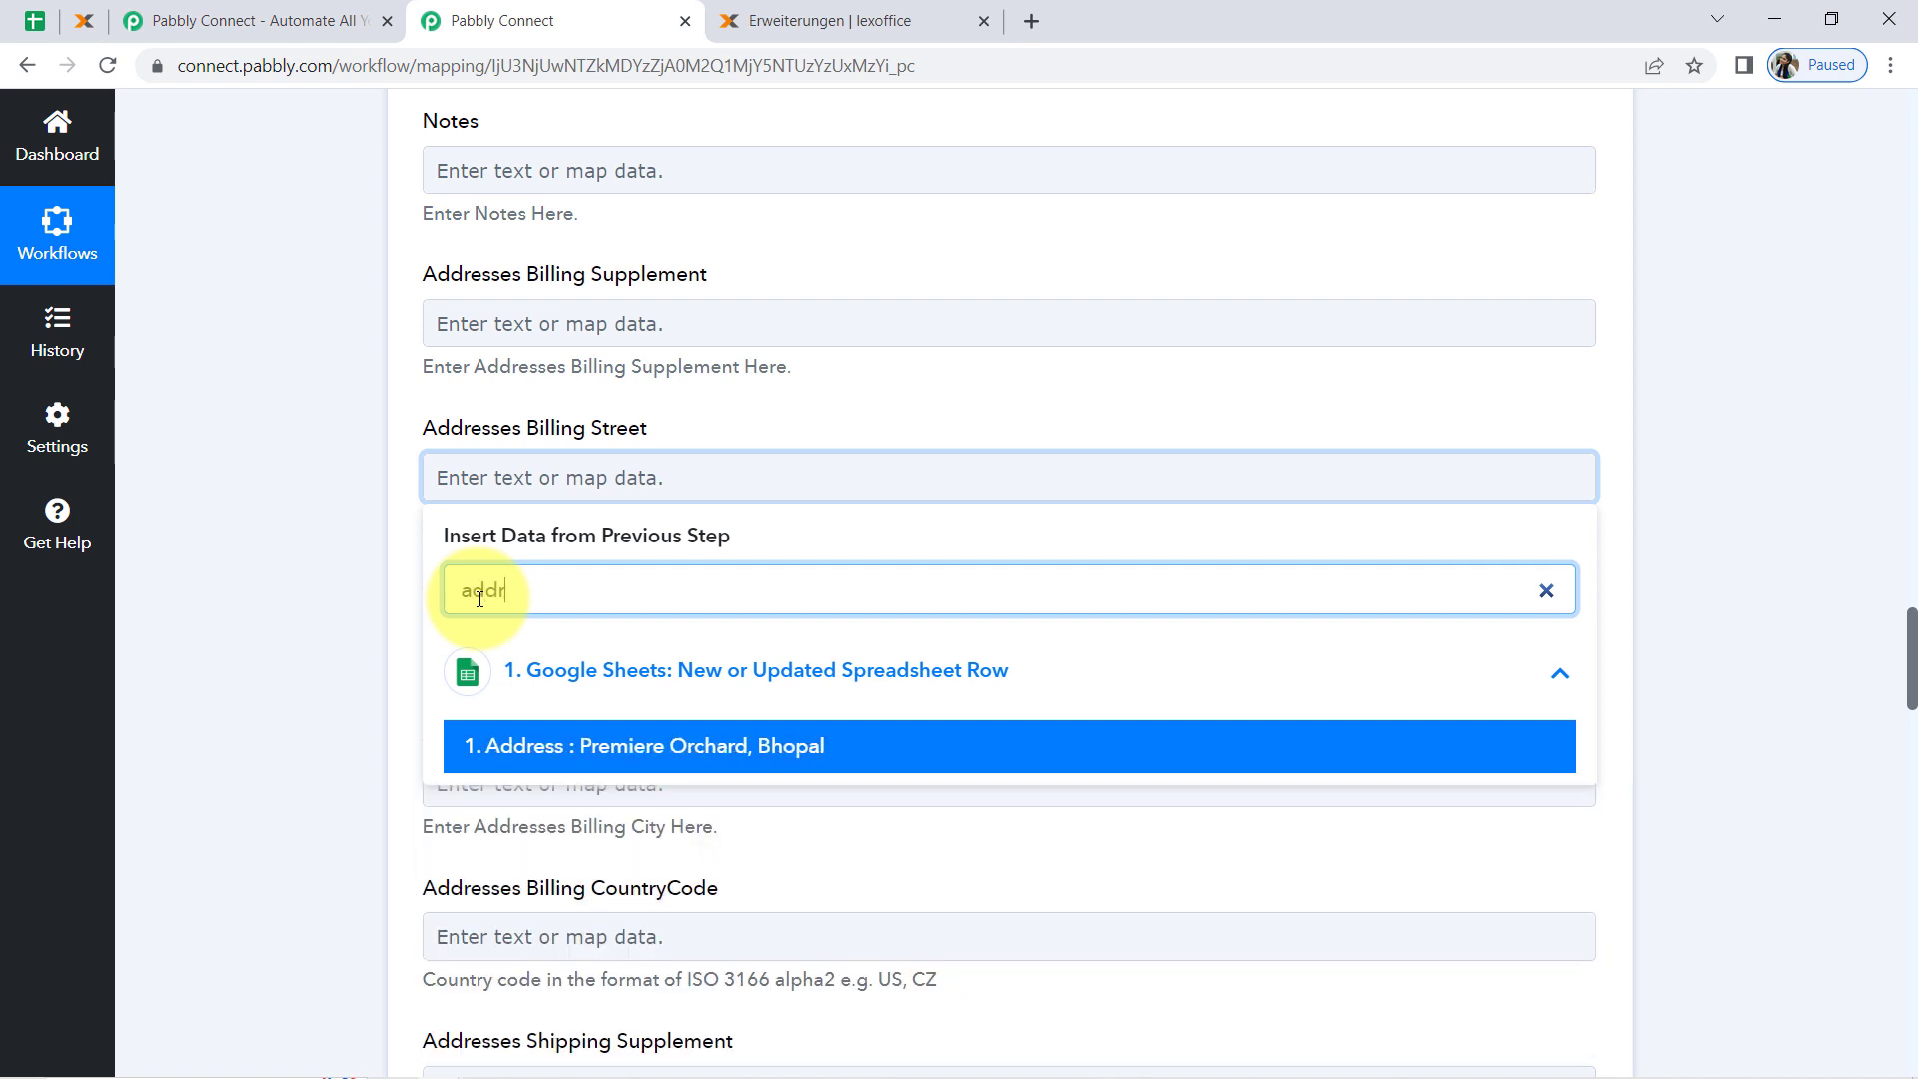
left_click(642, 749)
left_click(254, 508)
Look through the remaining Create Contacts fields, from the billing and shipping addresses to the test request option.
scroll(252, 508, "down", 7)
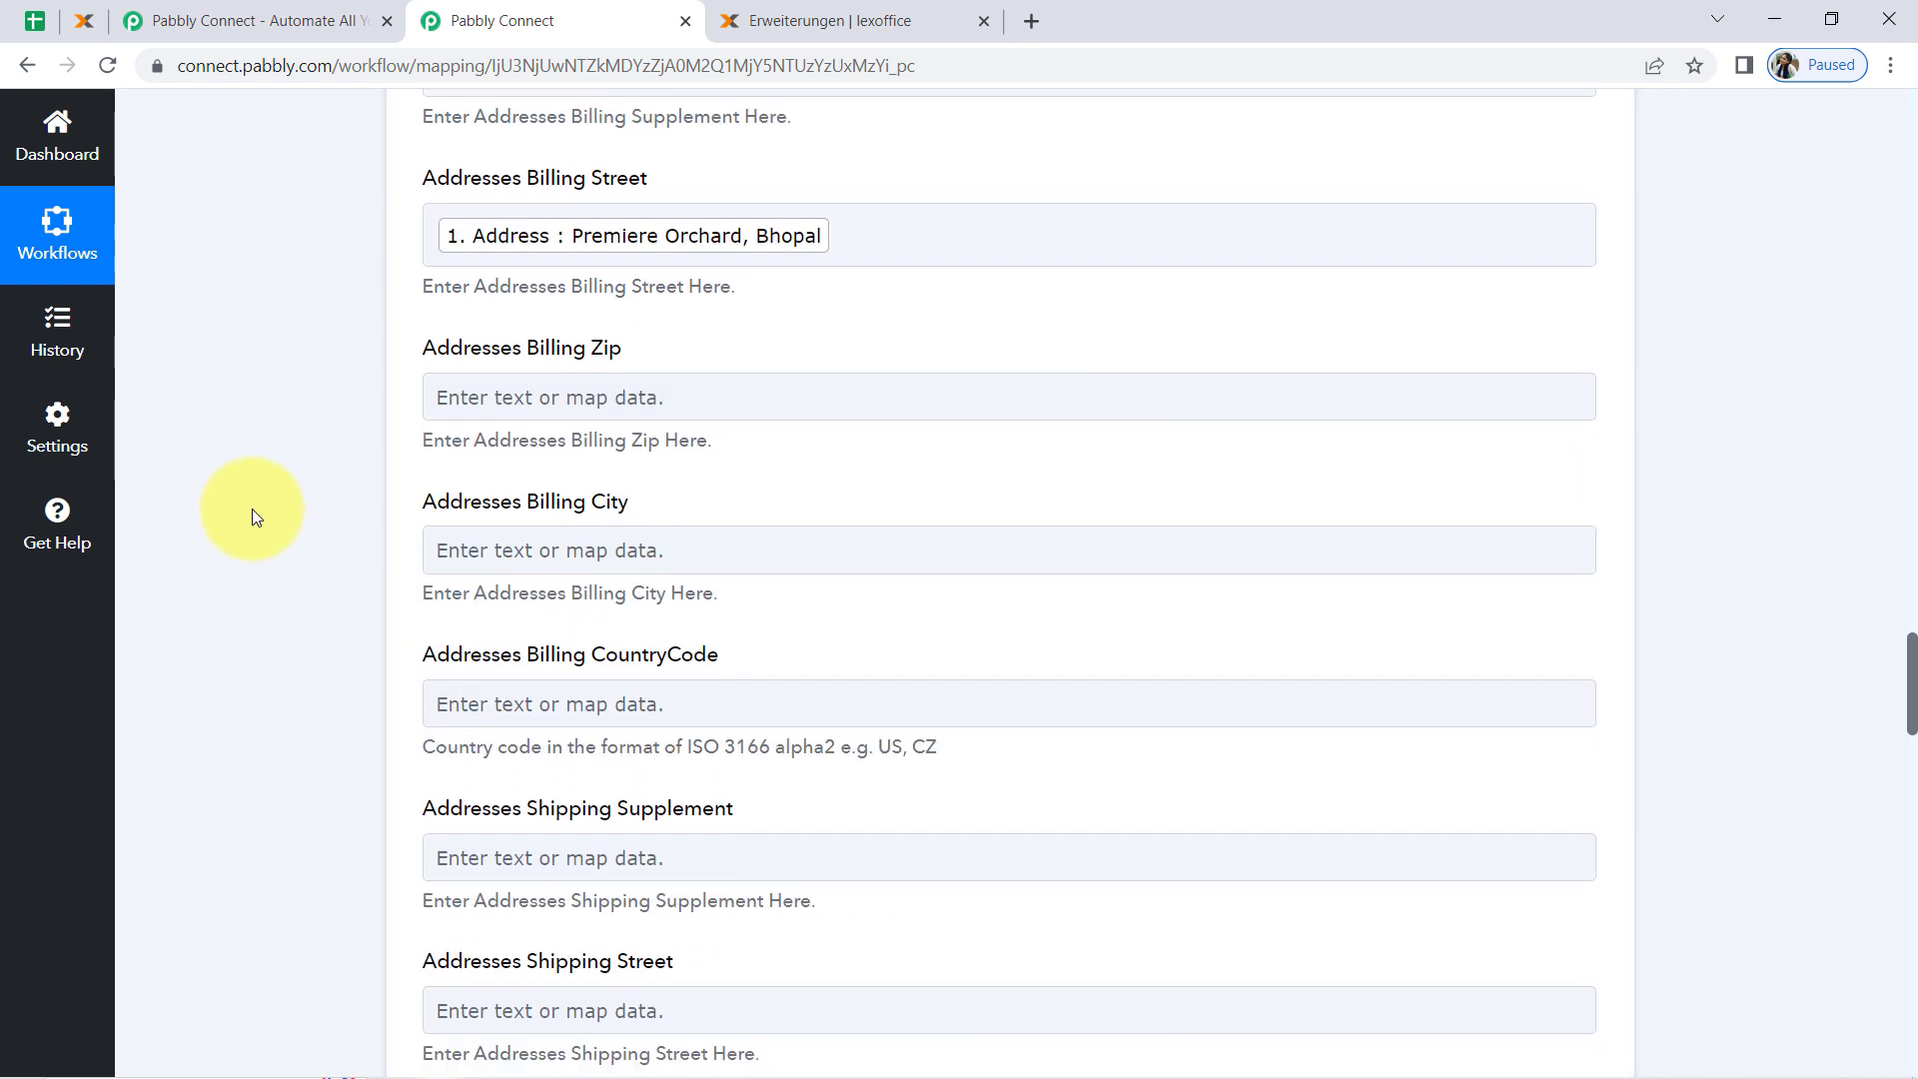
scroll(287, 539, "down", 6)
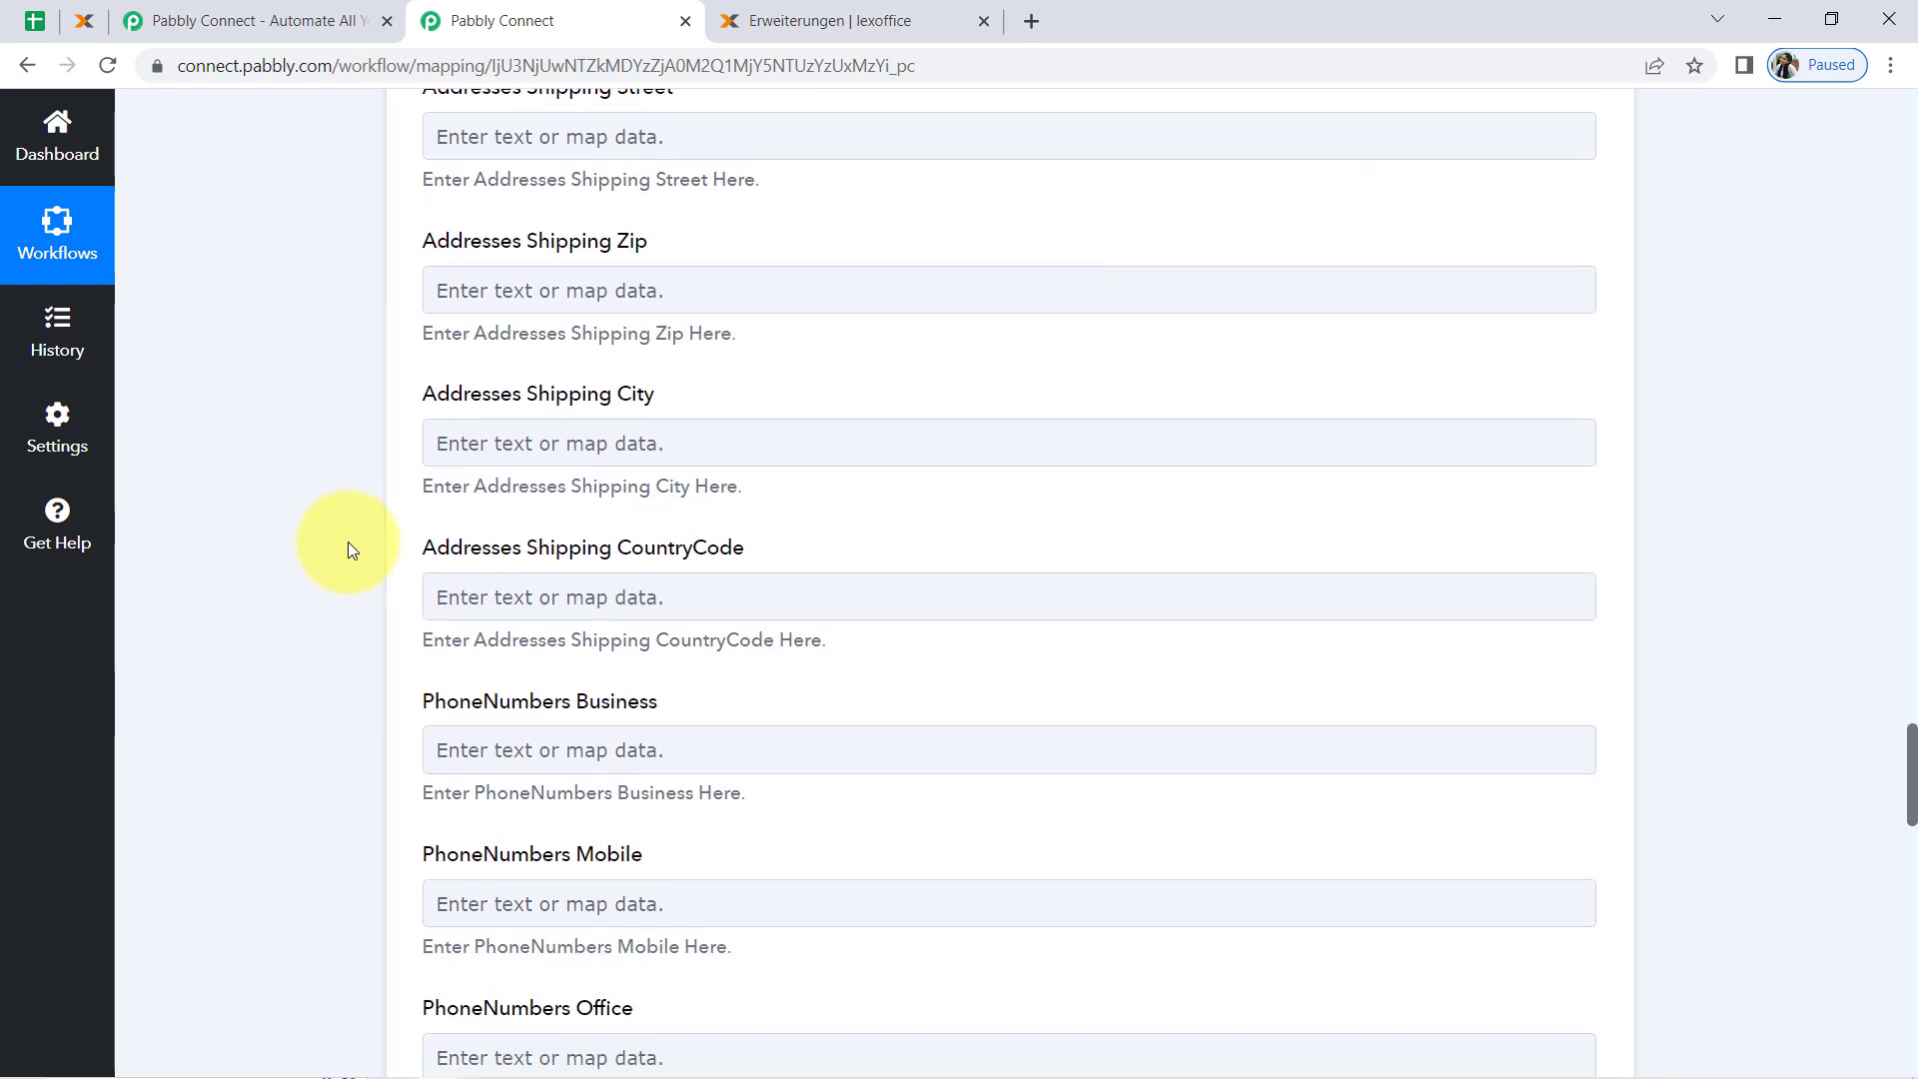
scroll(524, 542, "down", 10)
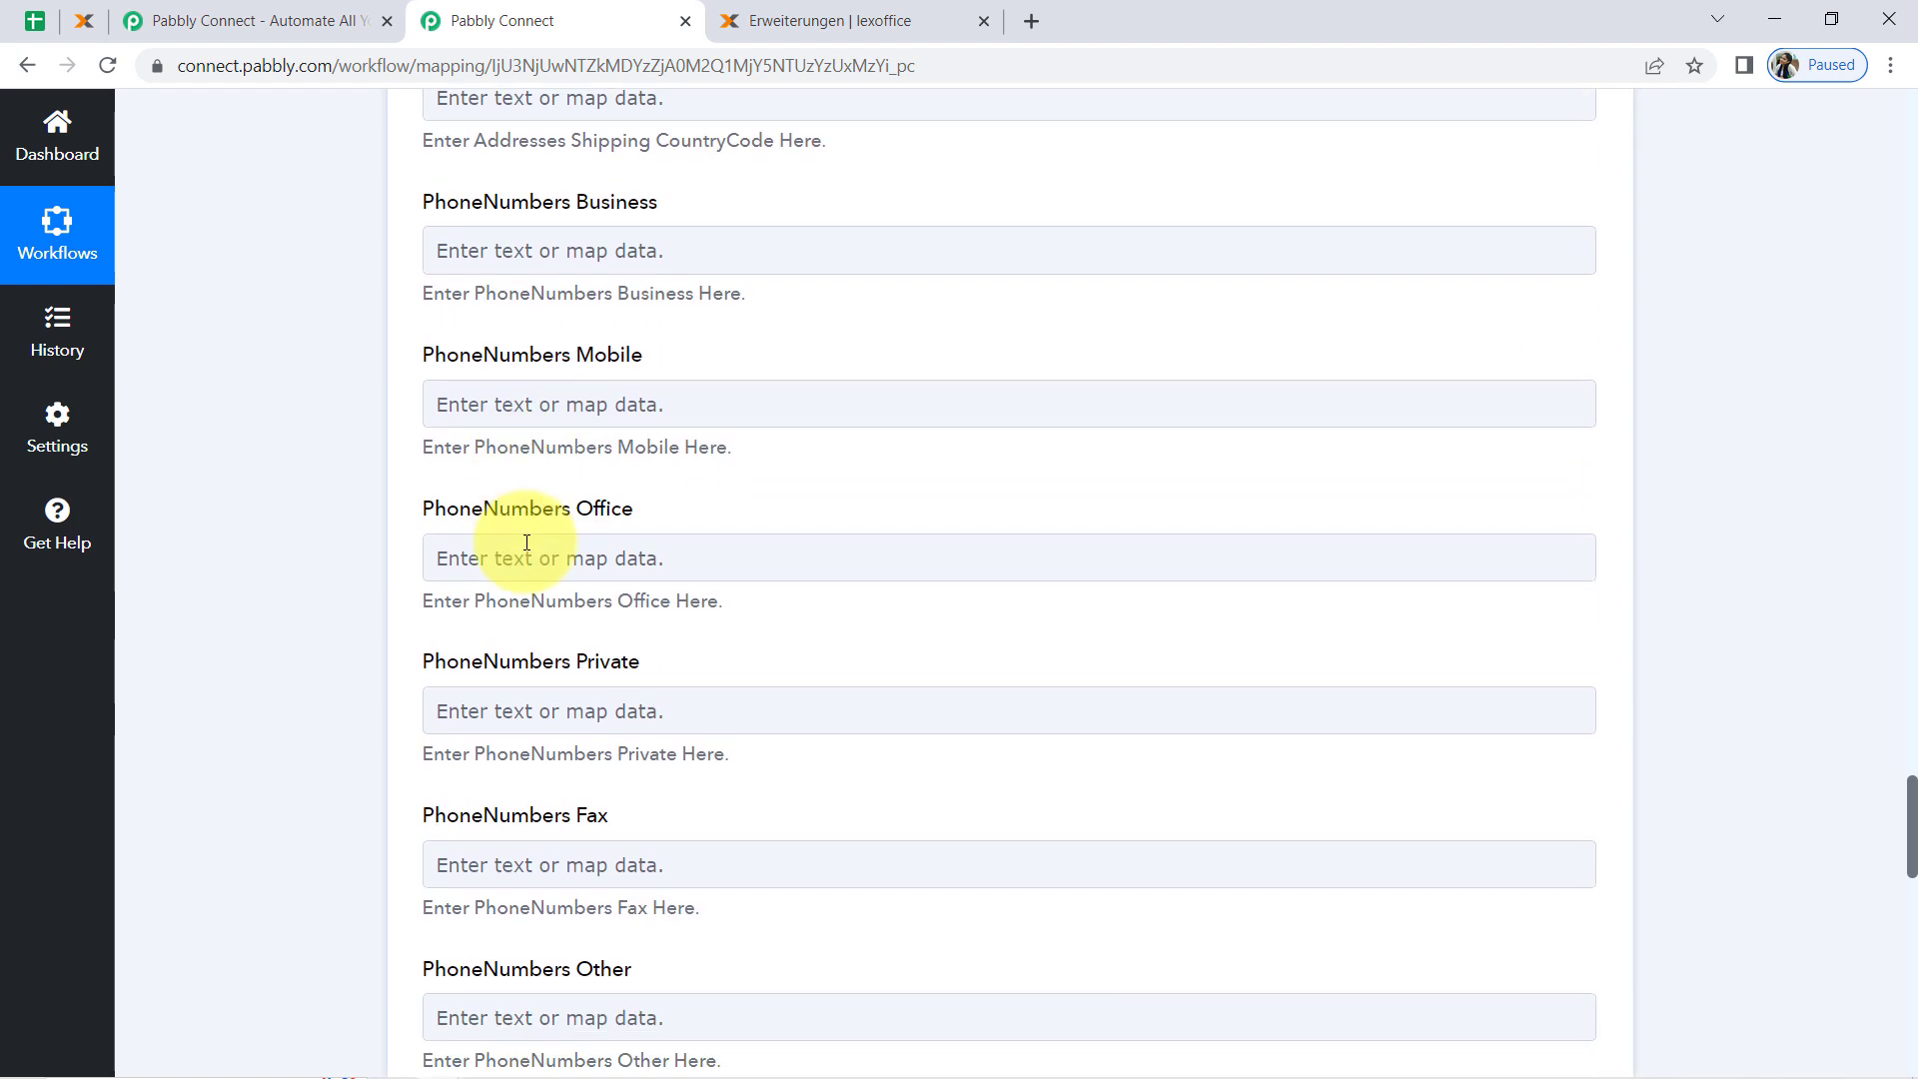
scroll(524, 542, "down", 9)
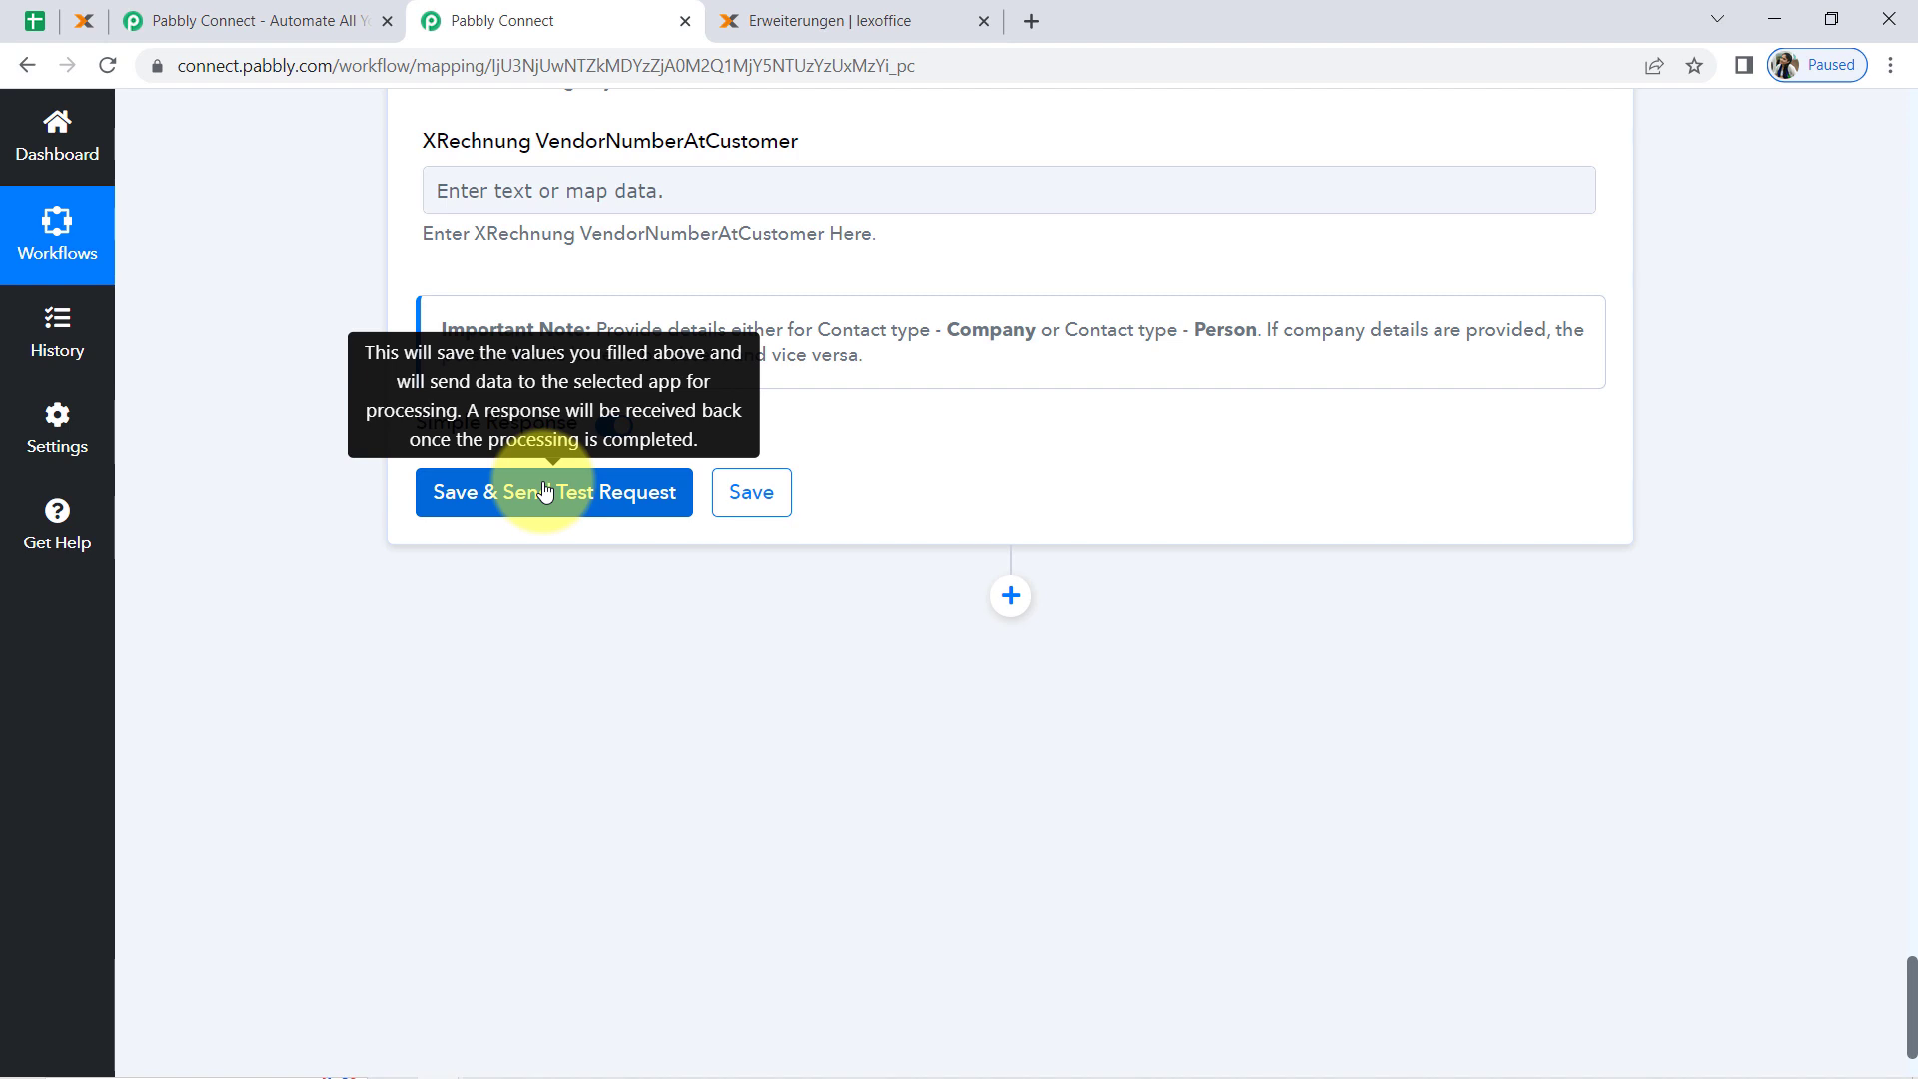
Switch to lexoffice, try to delete all contacts in the customer list, and translate the page into English.
left_click(82, 19)
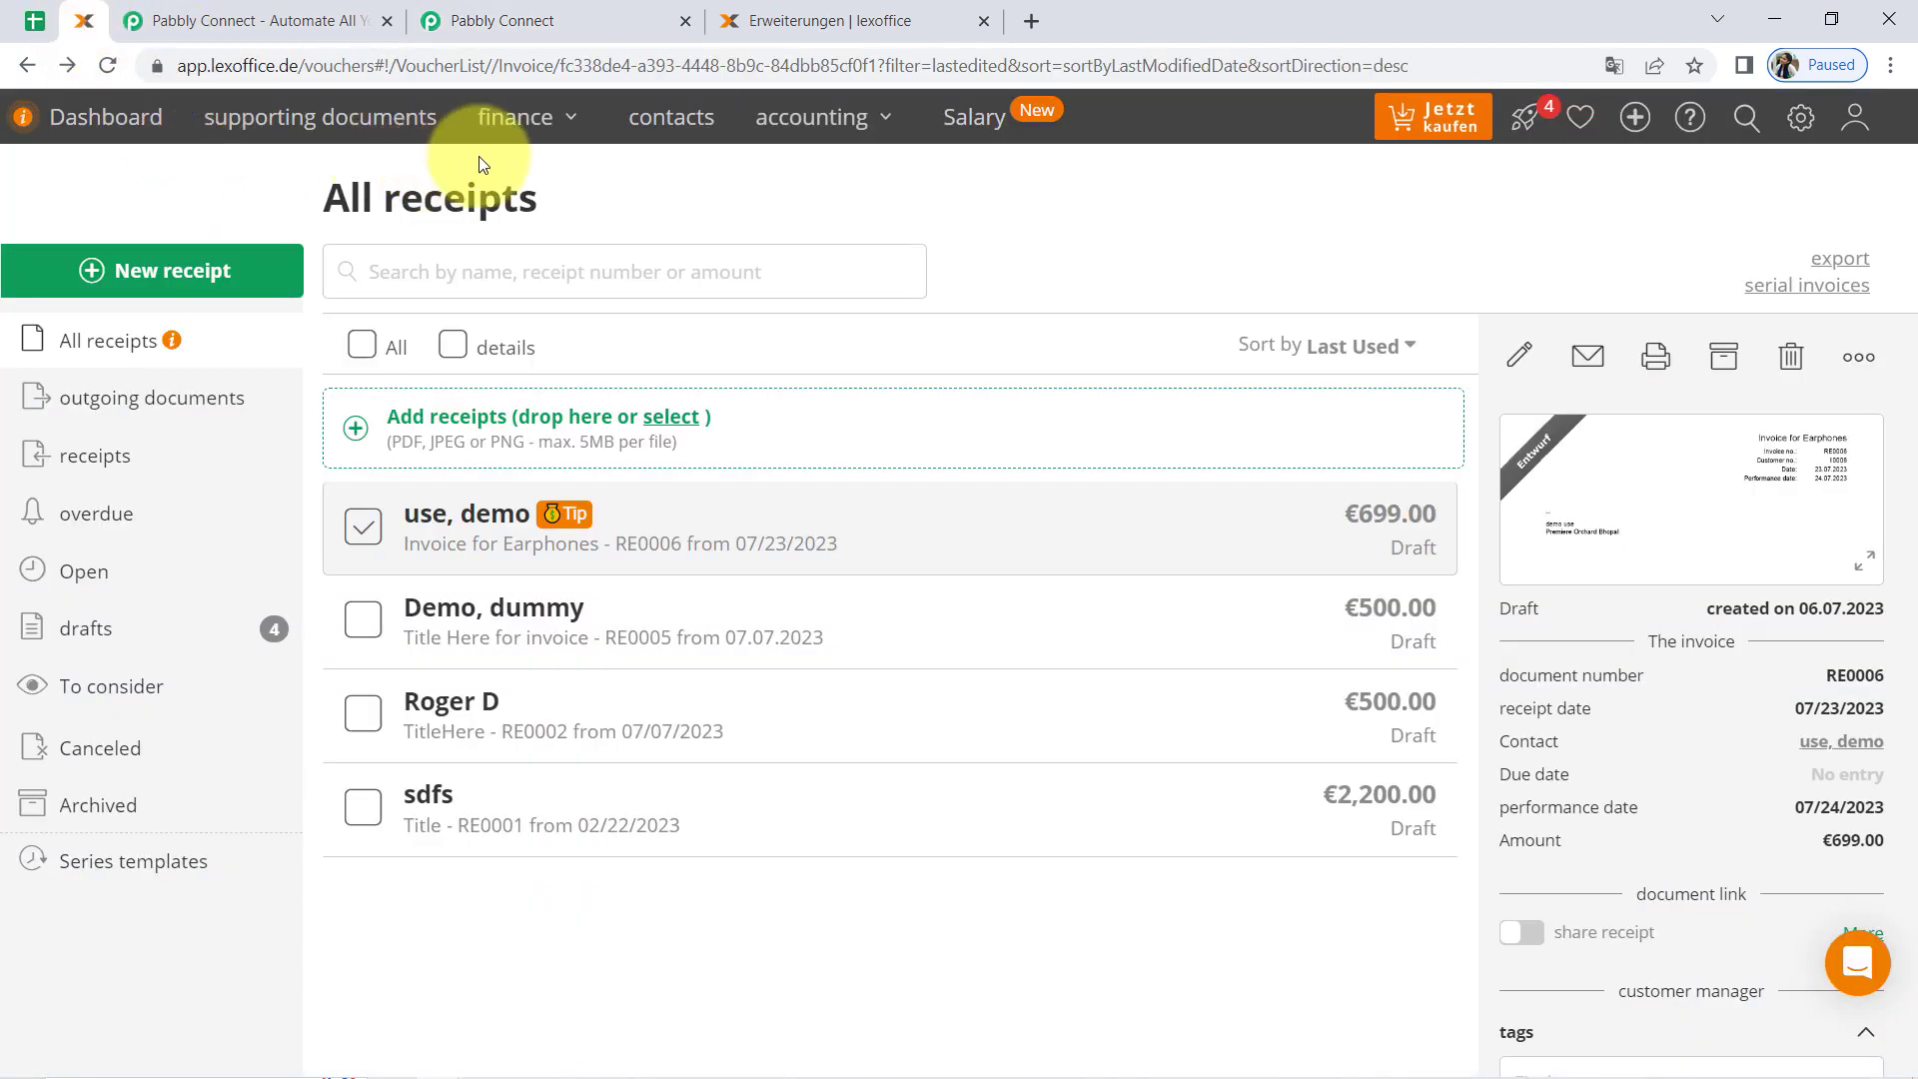
left_click(687, 122)
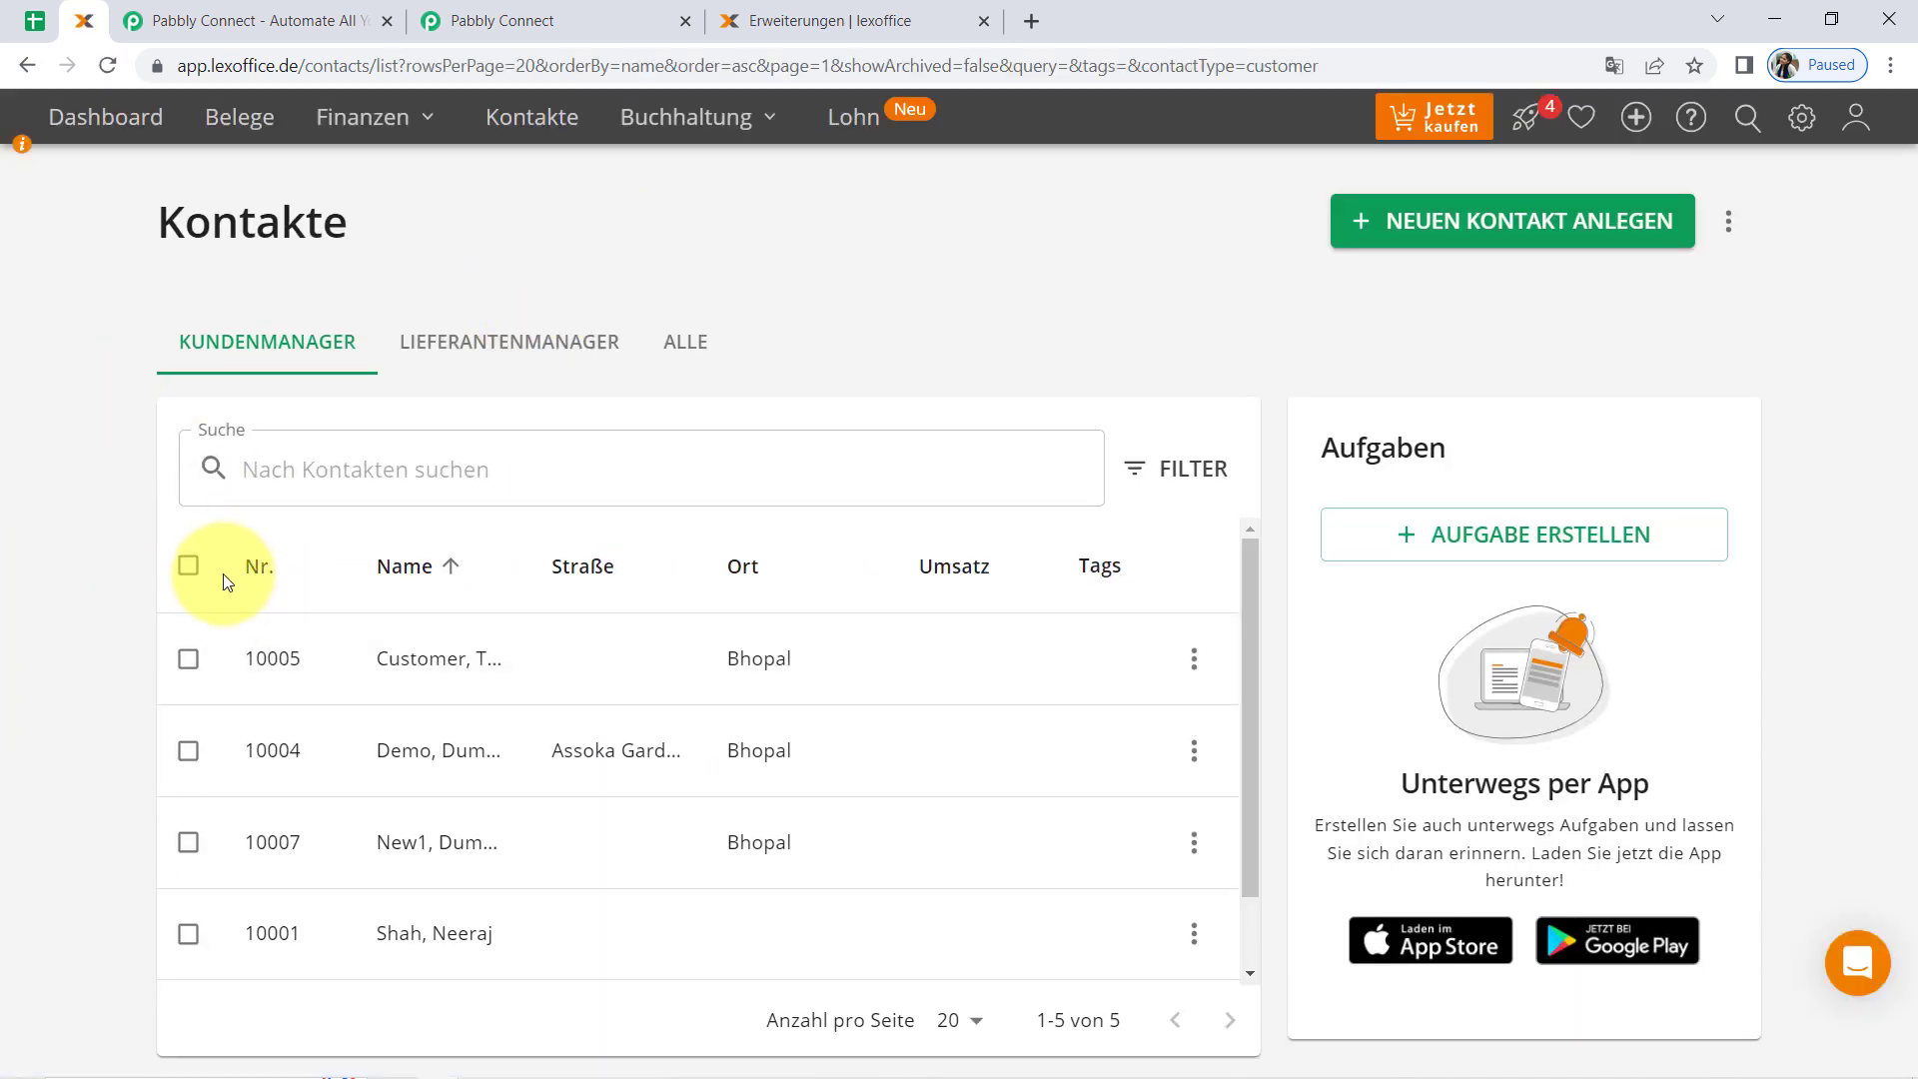
left_click(188, 568)
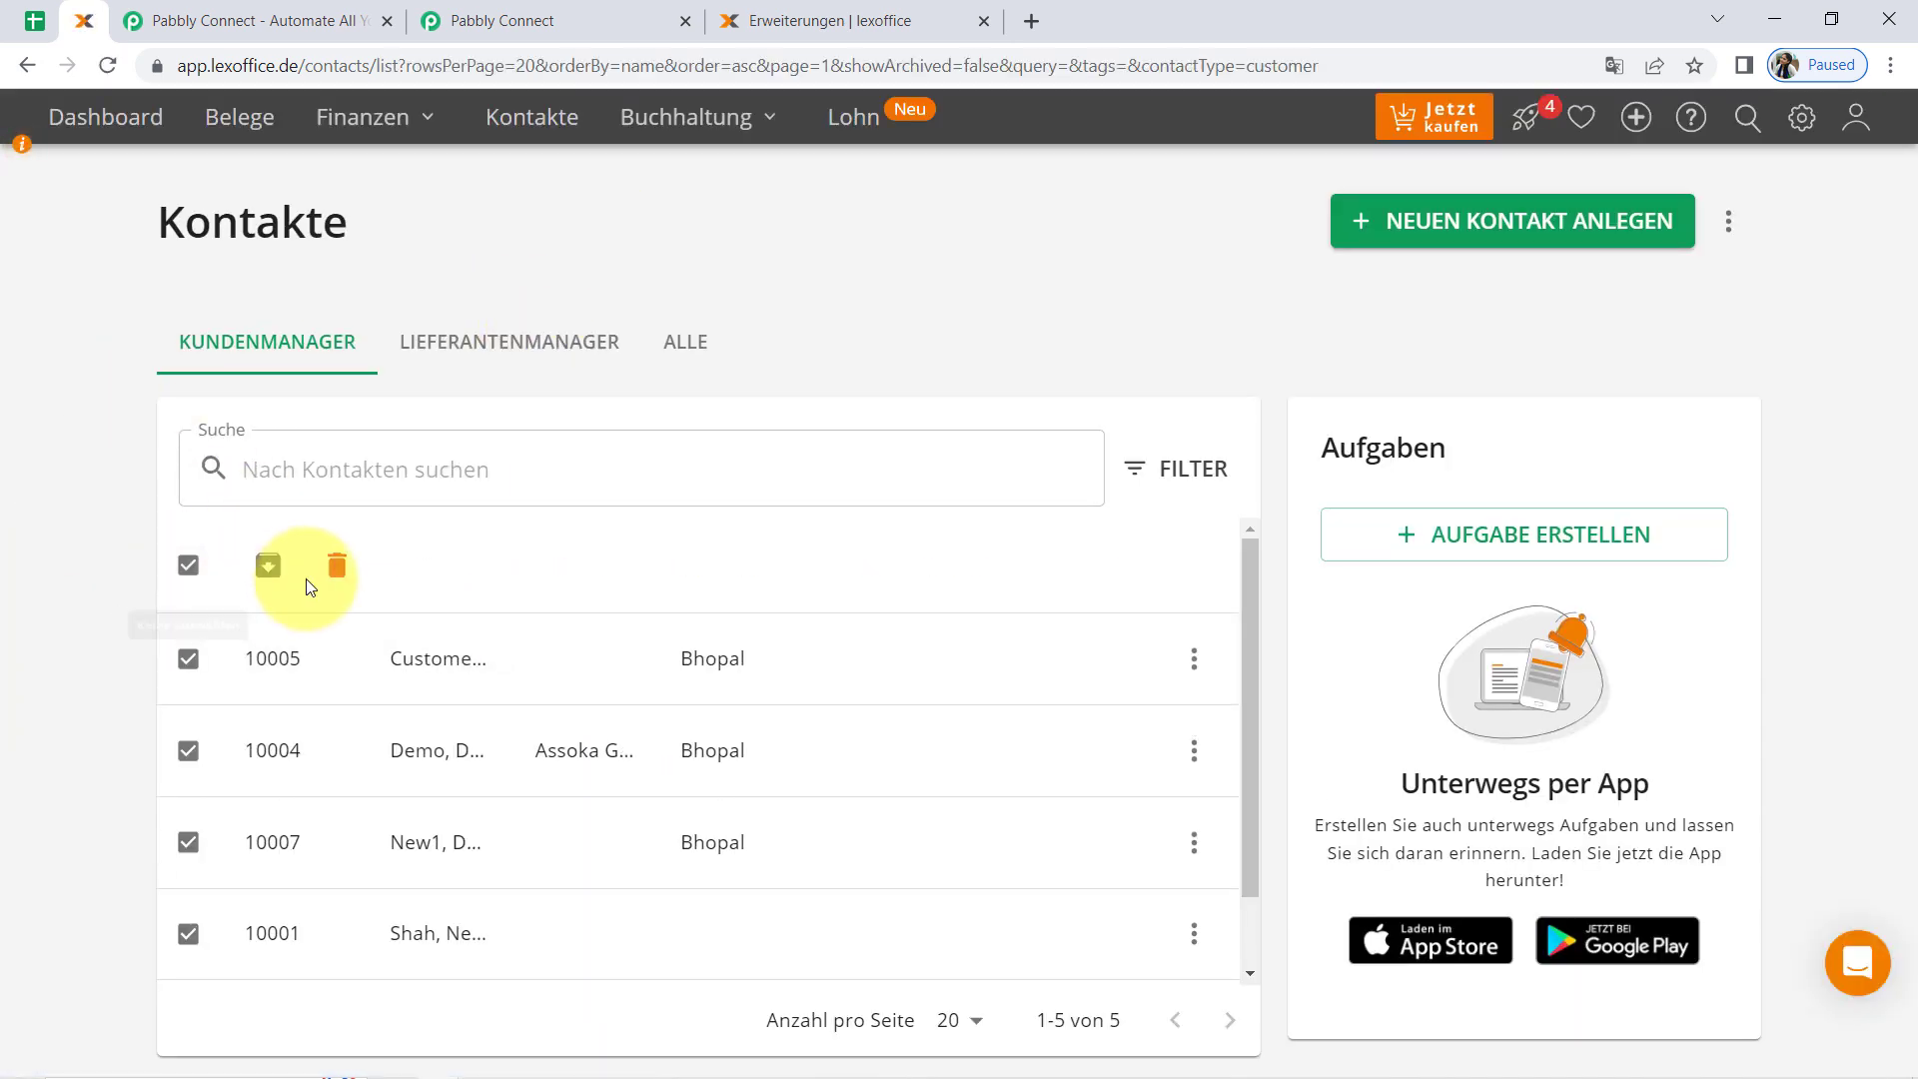
left_click(336, 566)
left_click(1110, 669)
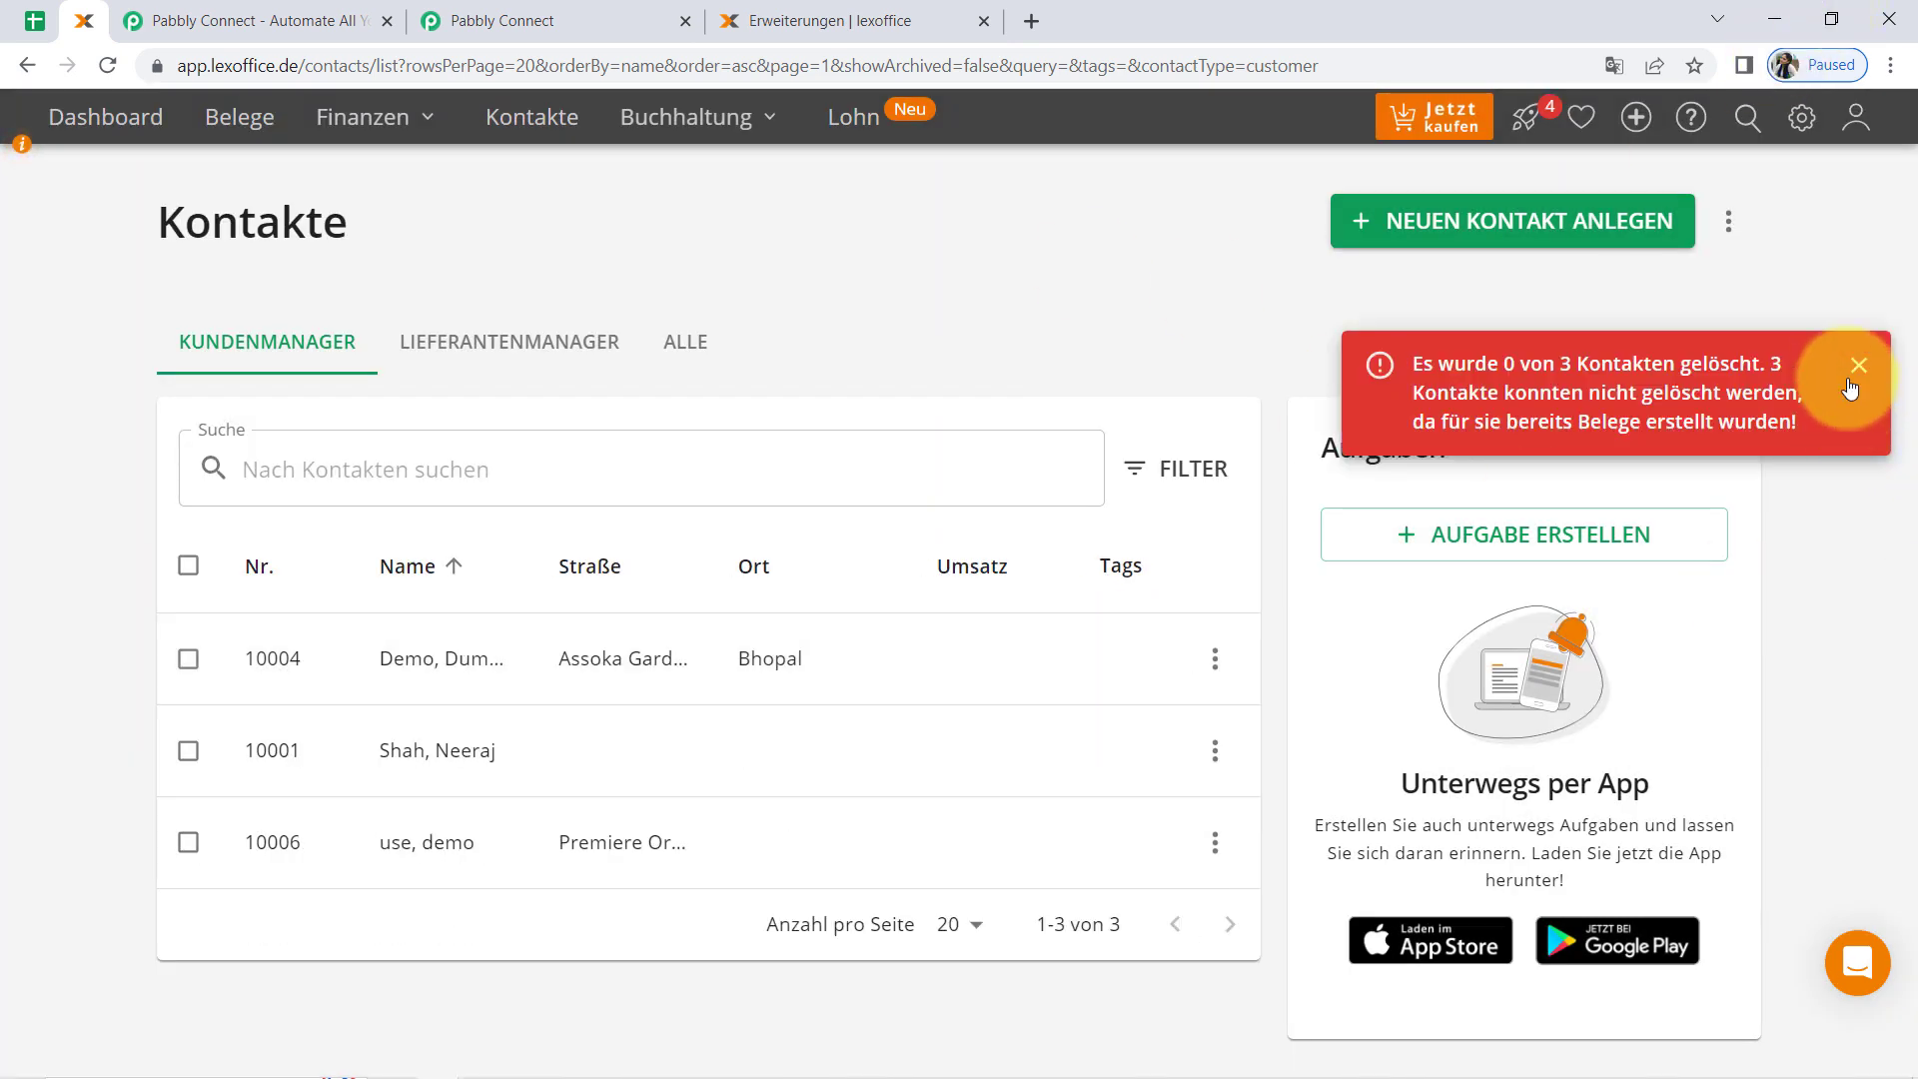
left_click(1610, 62)
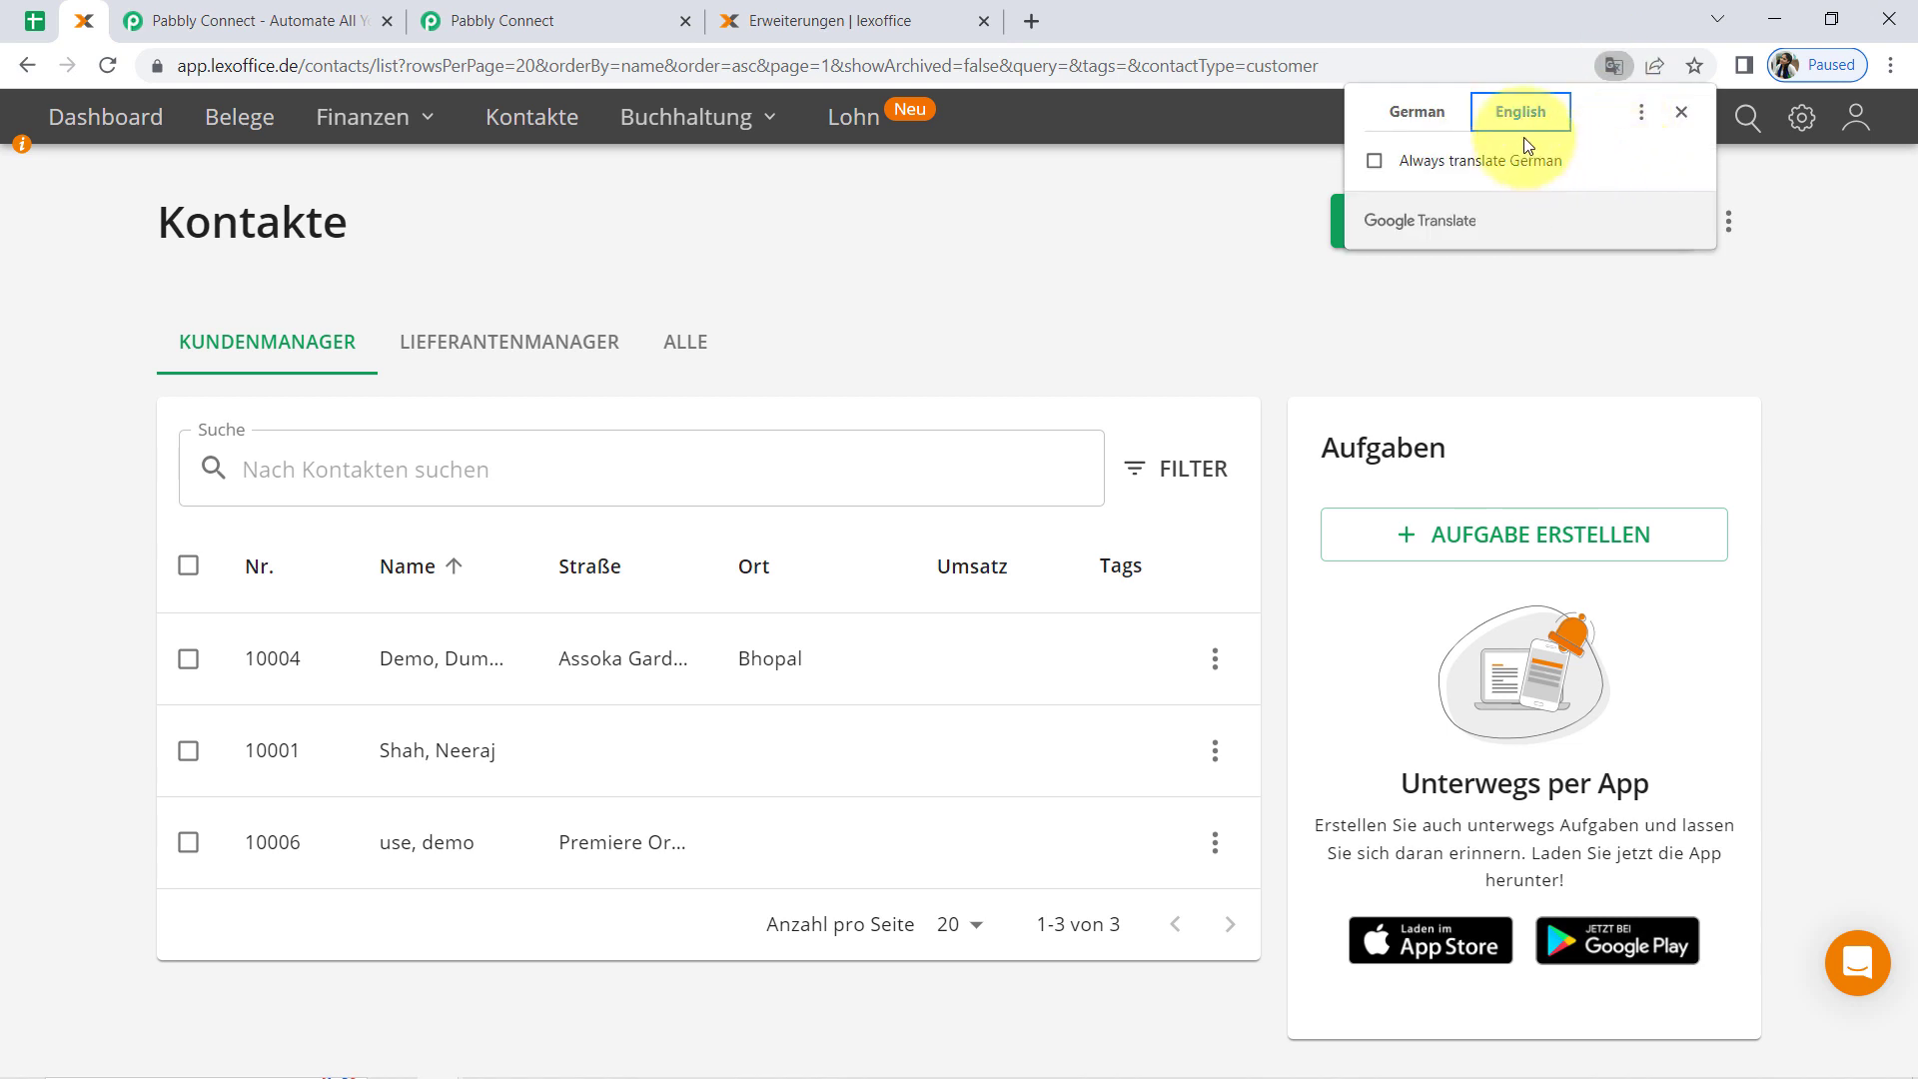
left_click(1522, 113)
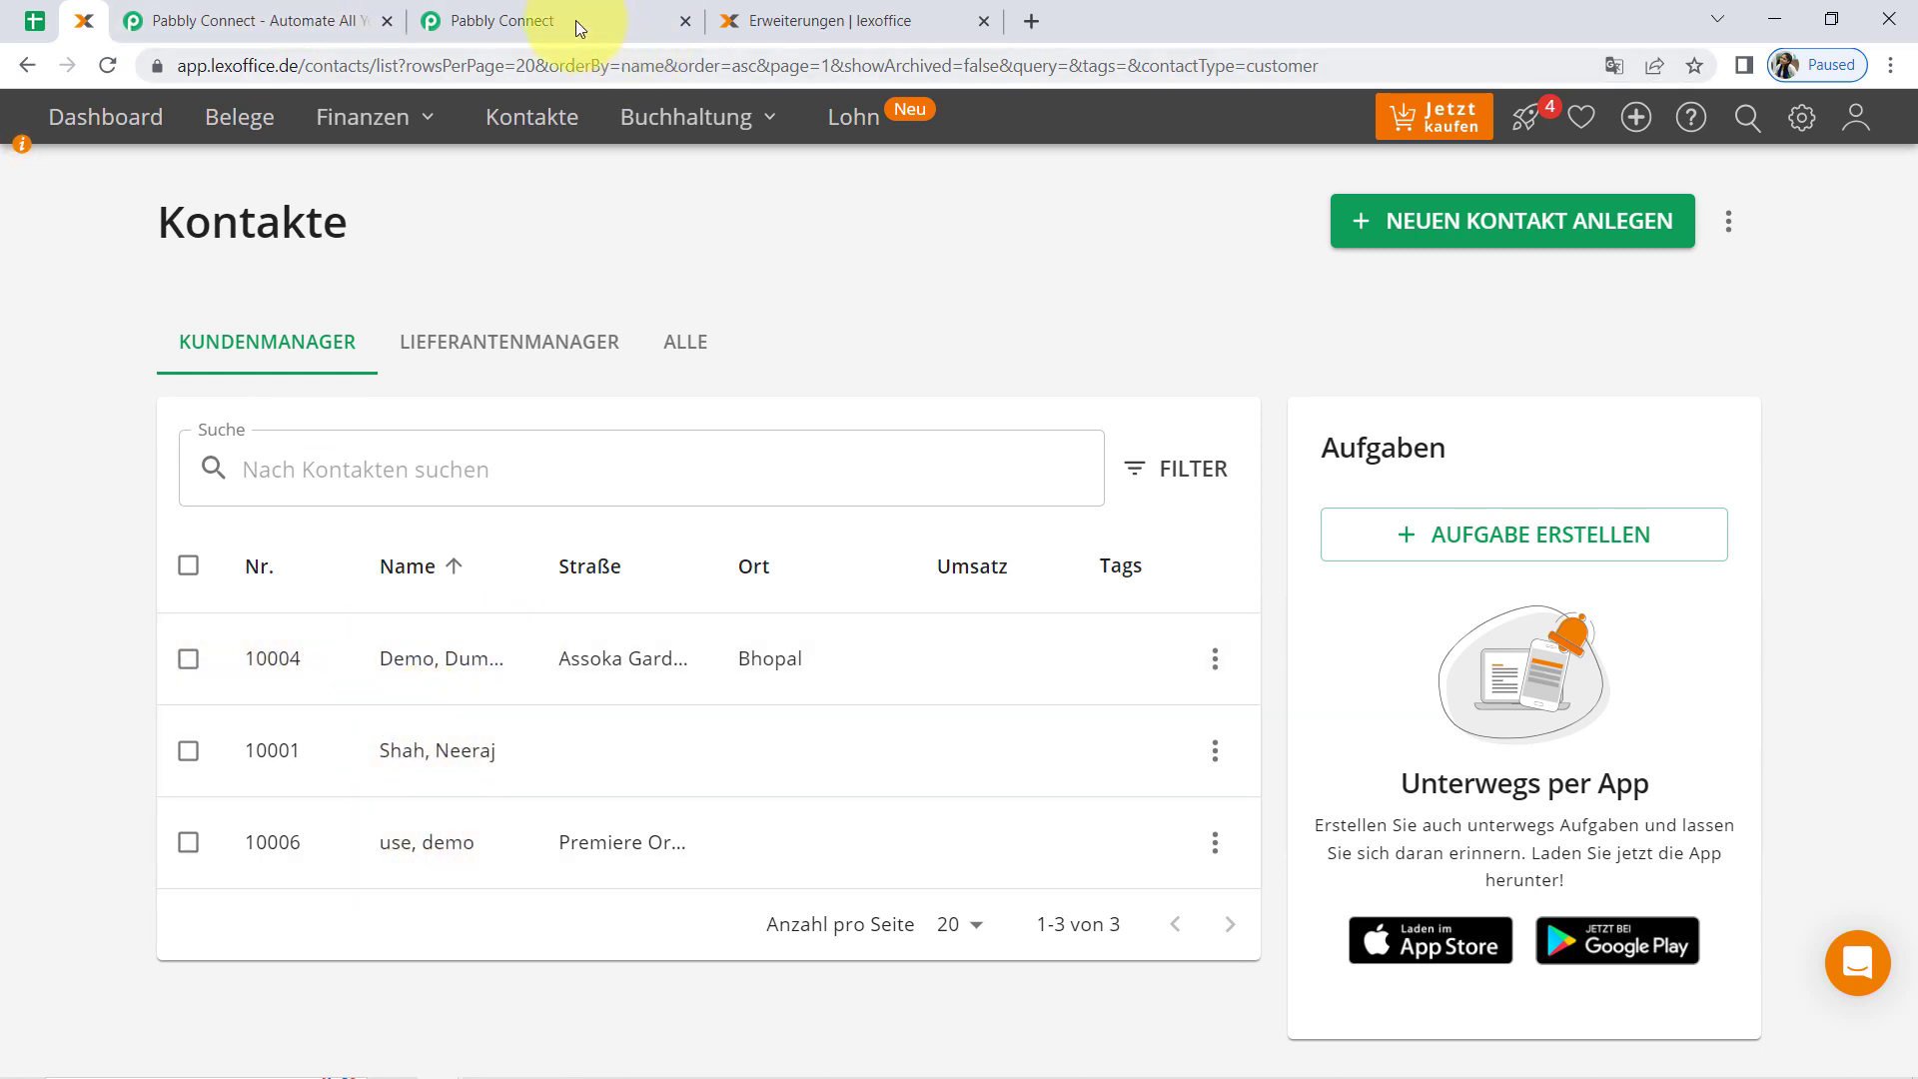
Switch to Pabbly Connect, save and send the Create Contacts test request, and reload the lexoffice contacts list.
left_click(540, 12)
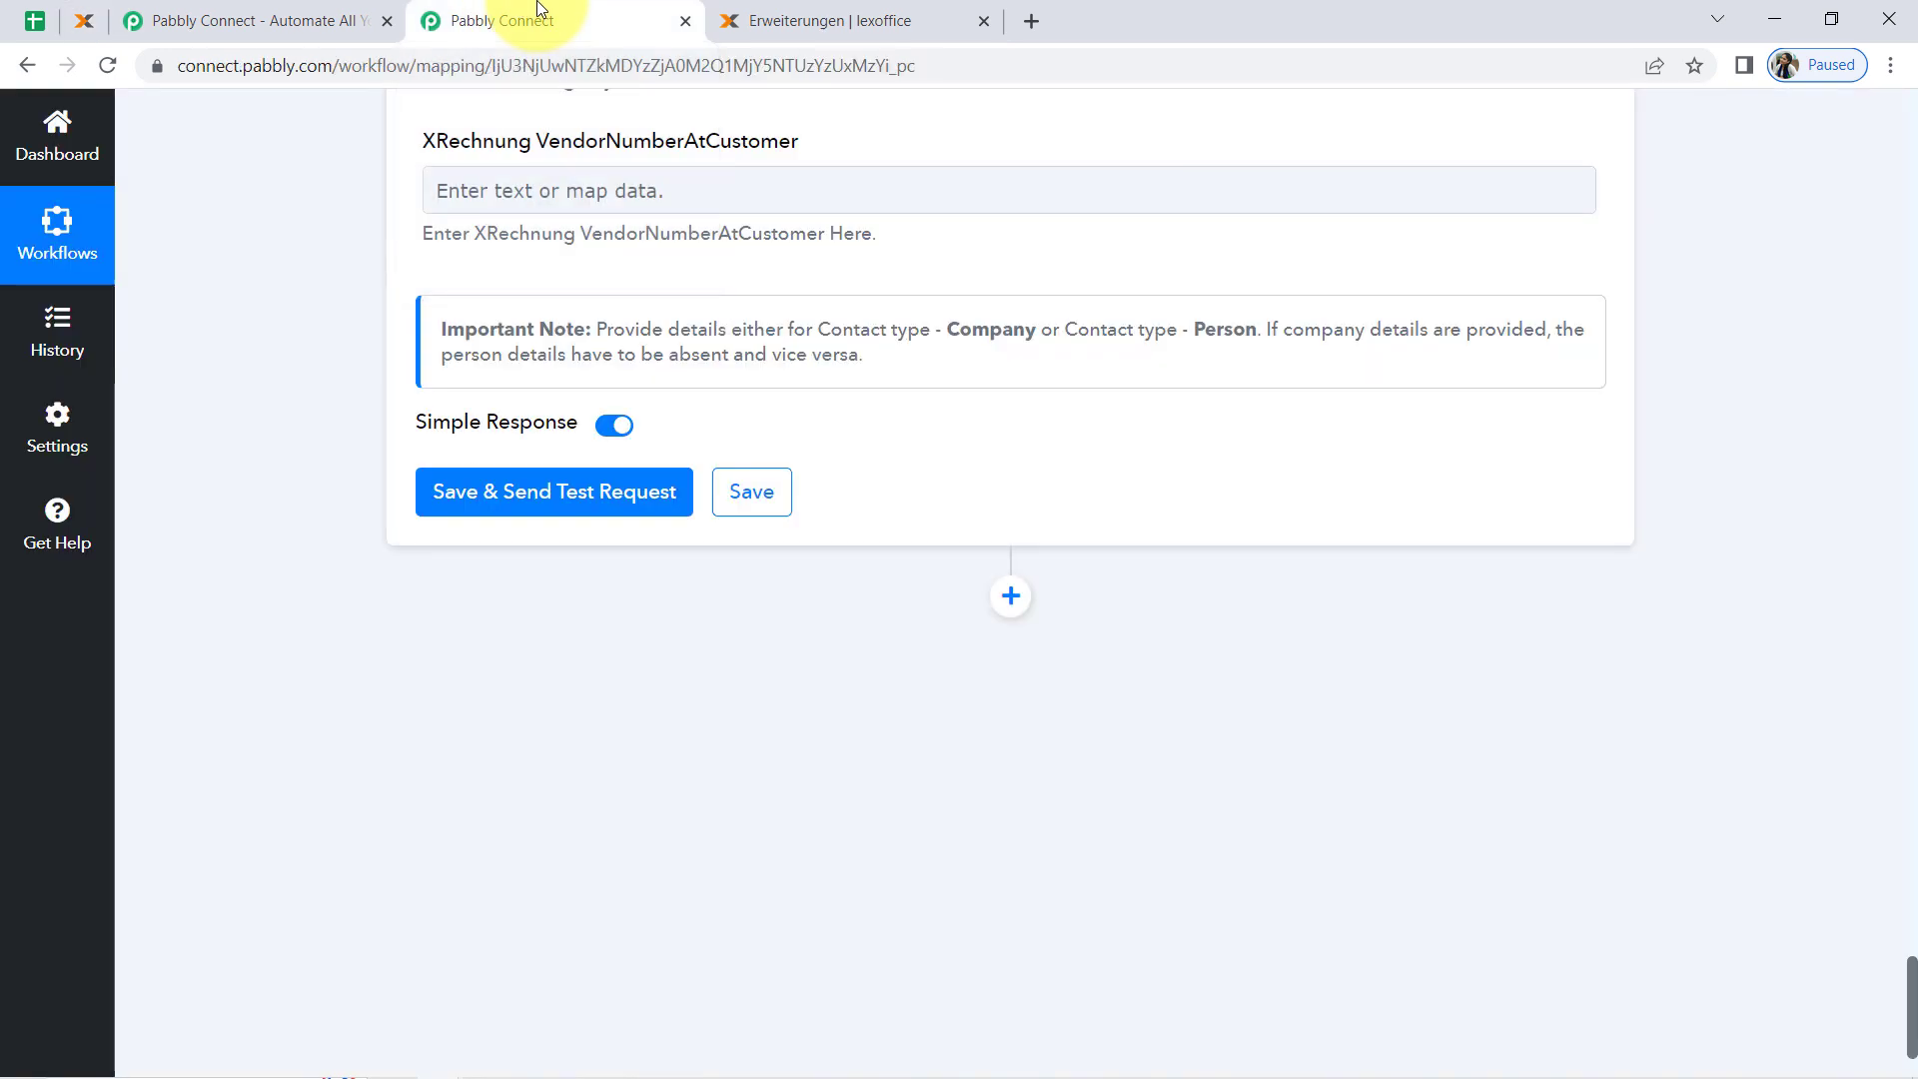
left_click(499, 482)
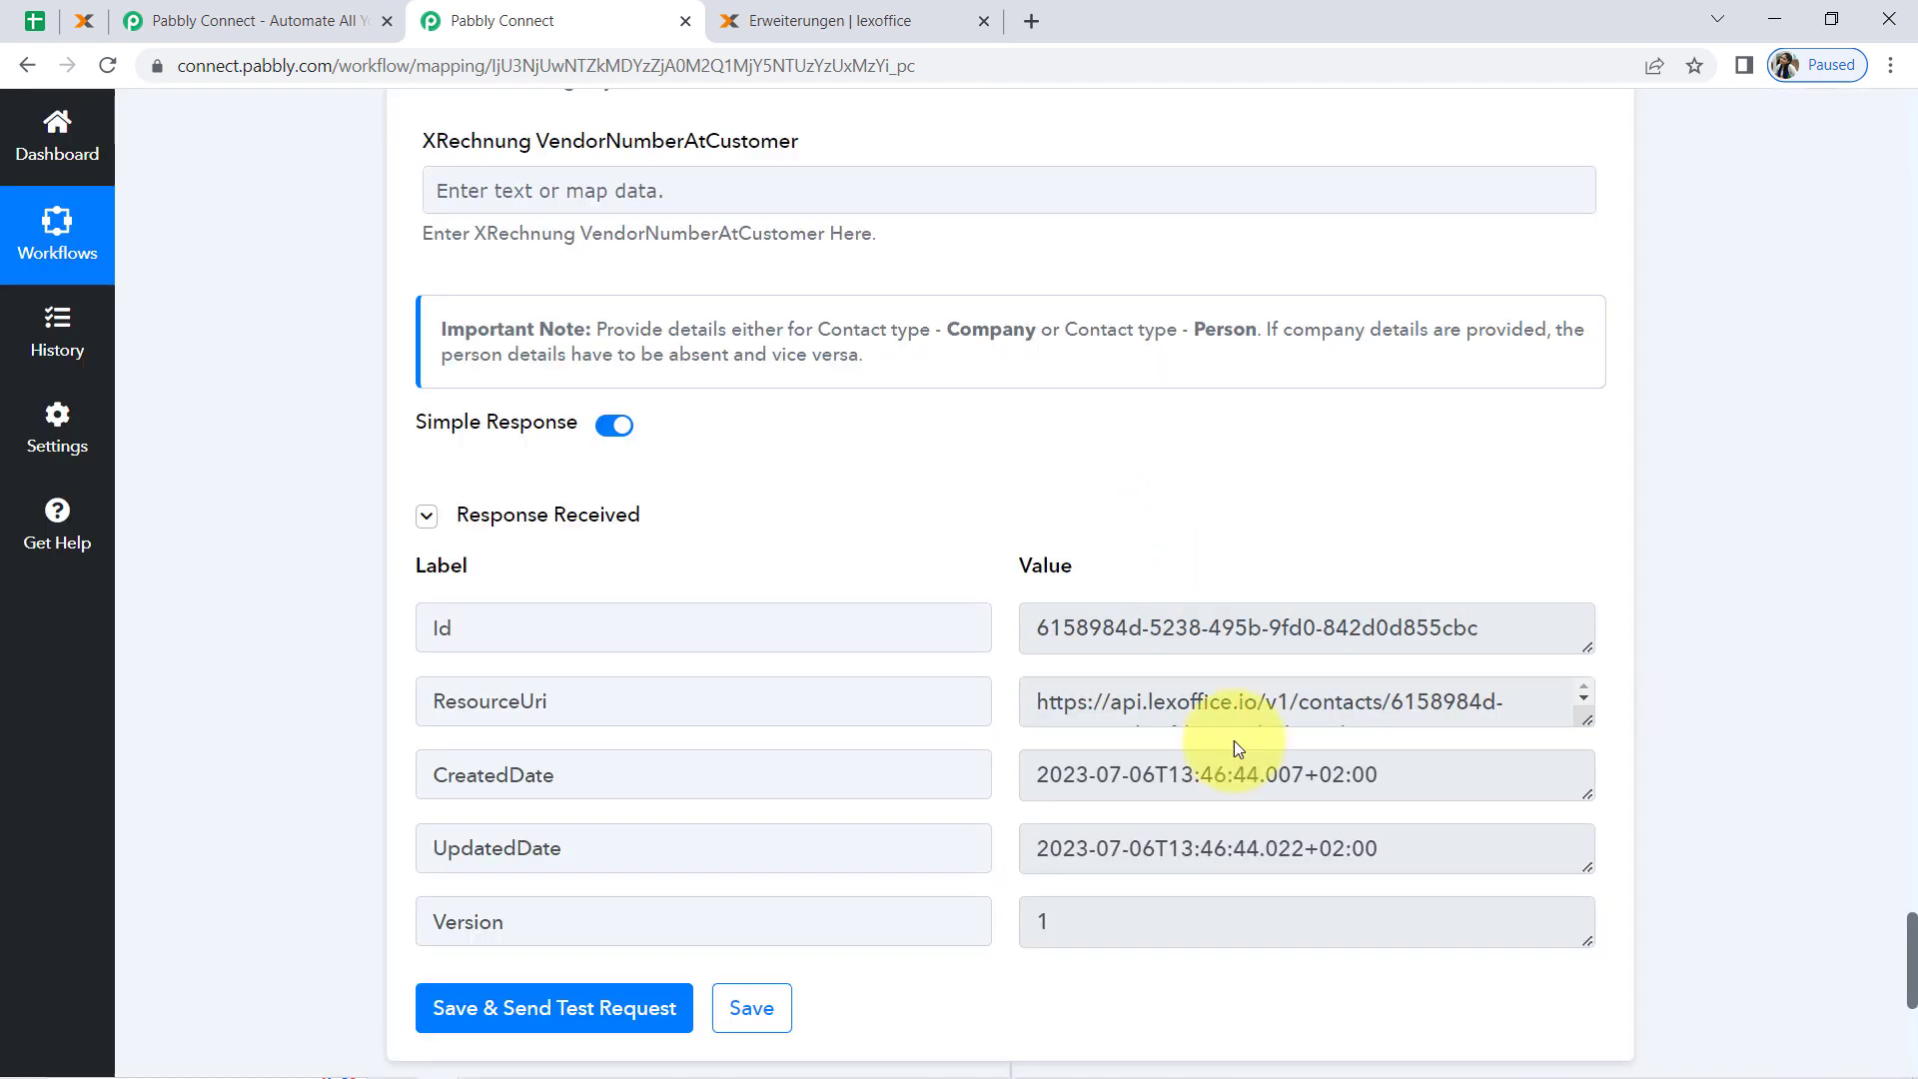
left_click(80, 24)
left_click(107, 68)
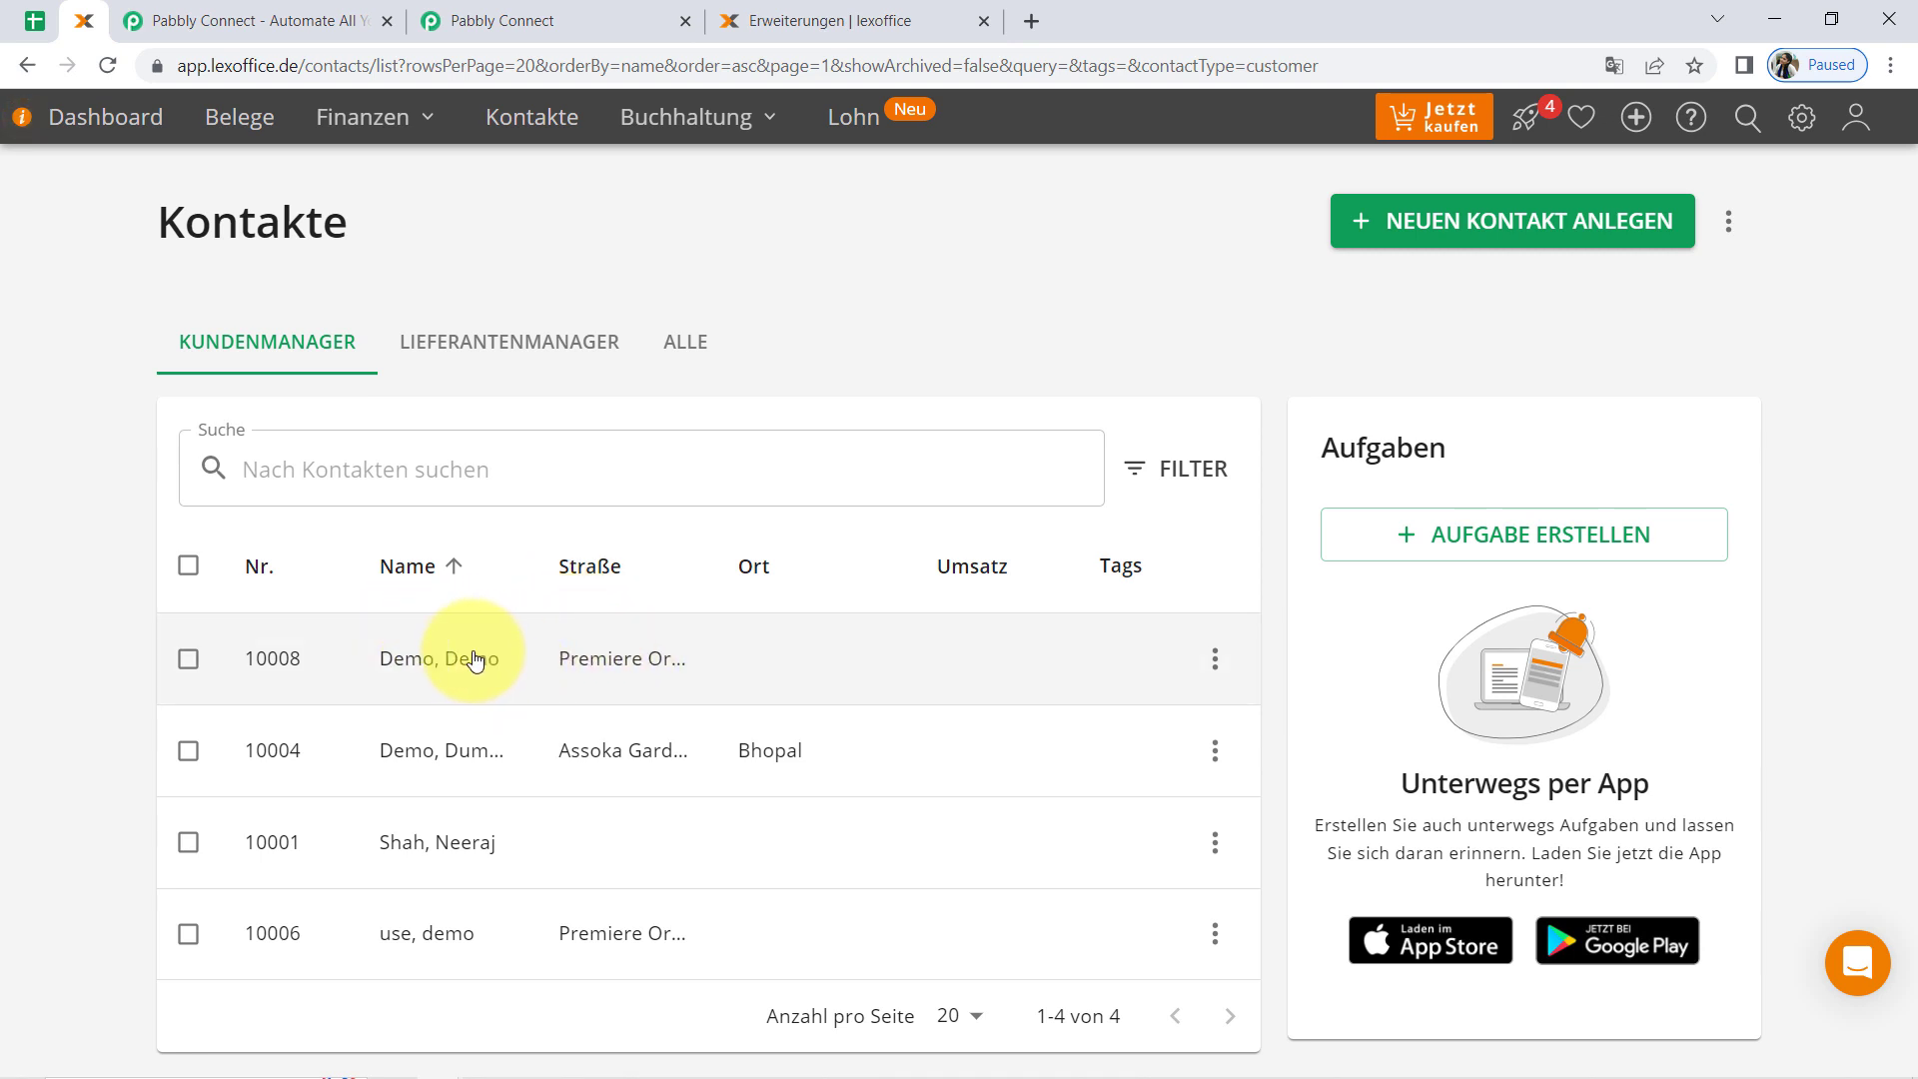
Open the newly created contact in lexoffice and check its details and billing address, with the page set to English translation.
left_click(475, 660)
key("alt+Left")
left_click(432, 670)
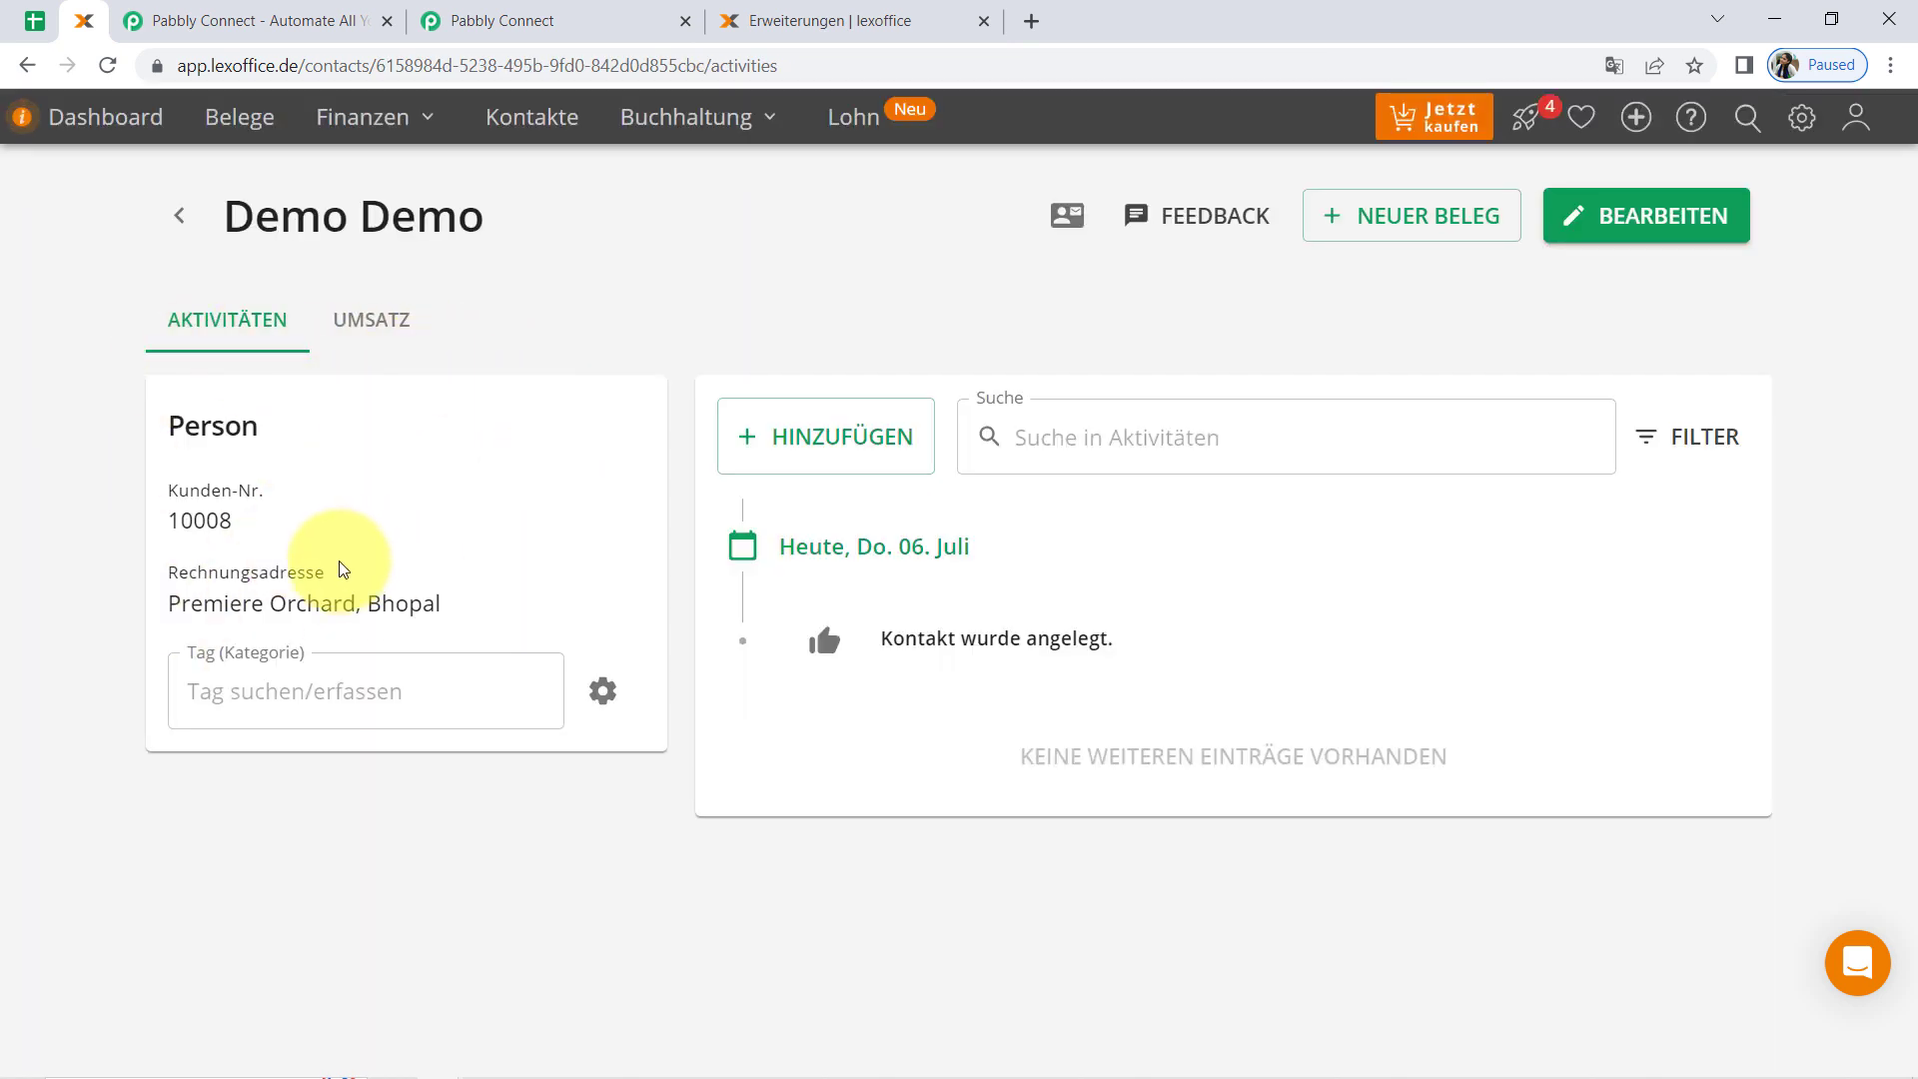
left_click(1614, 68)
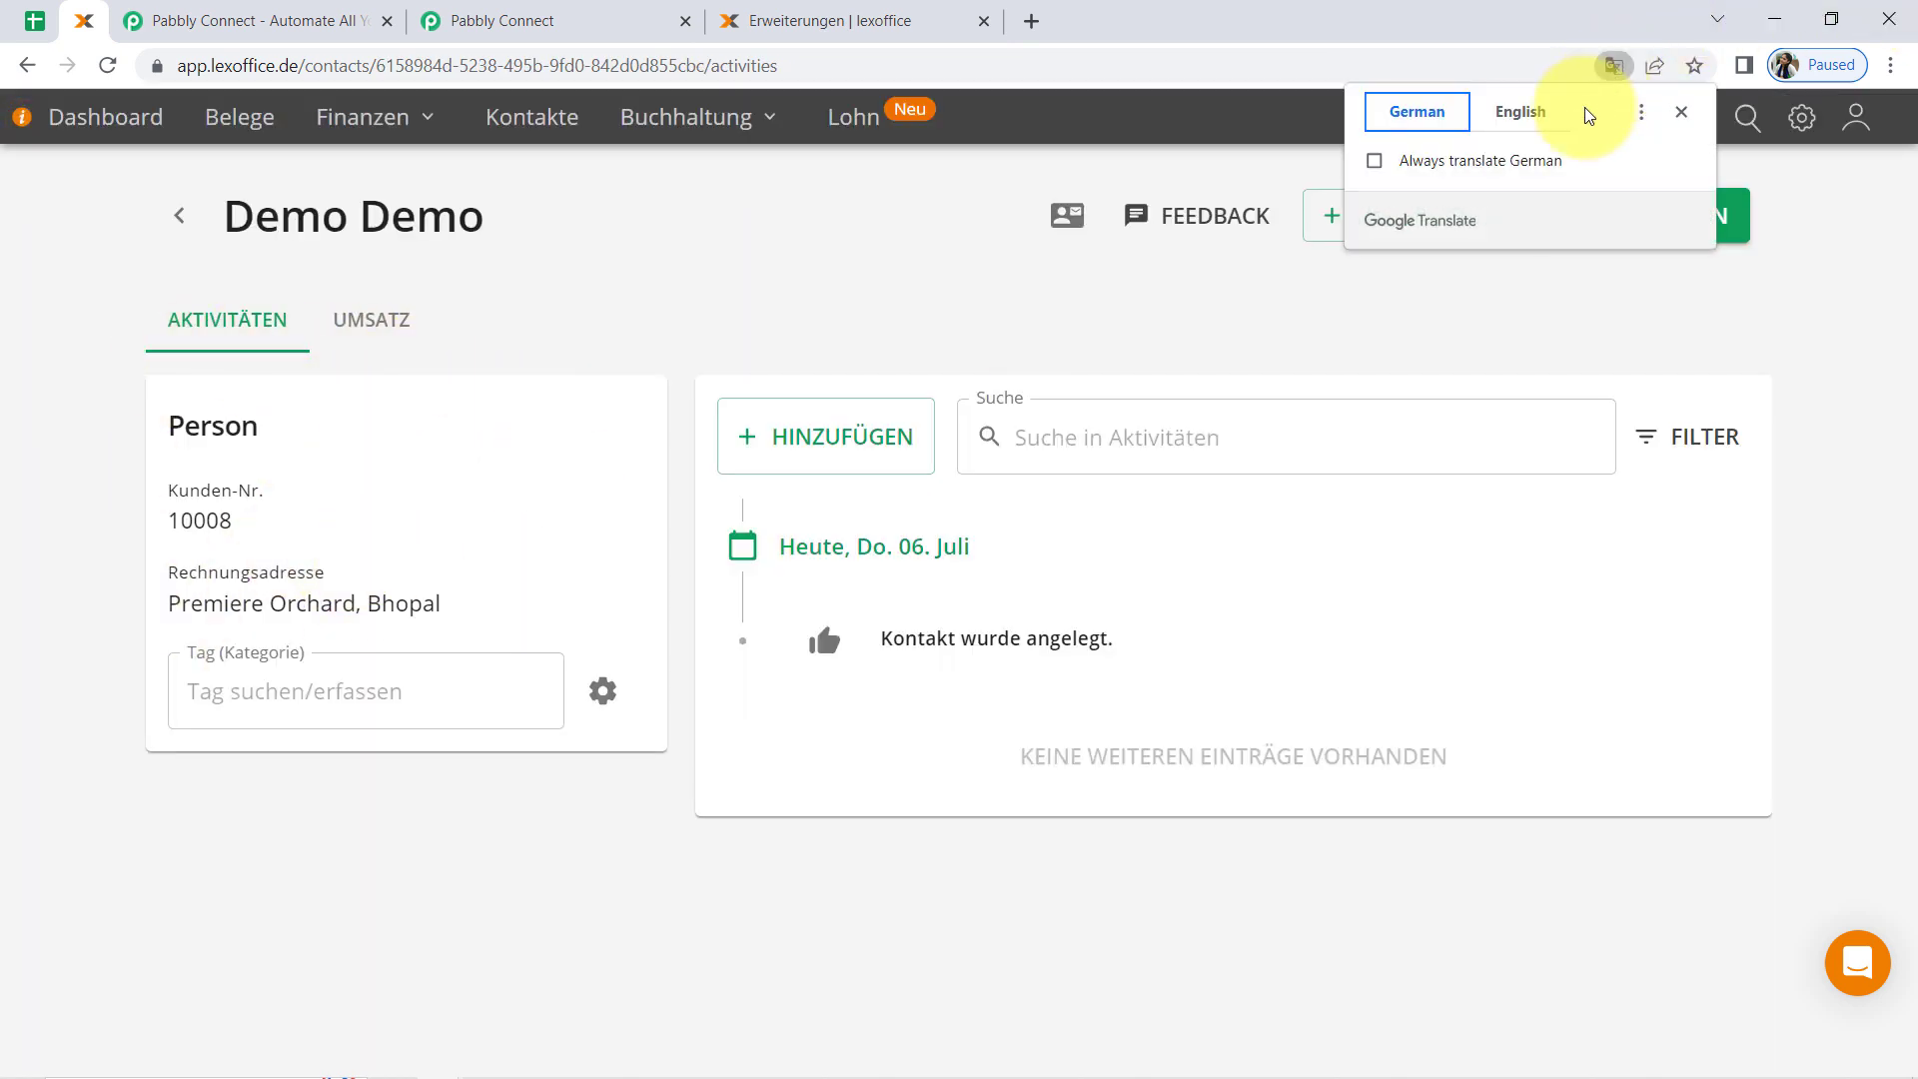
left_click(1523, 113)
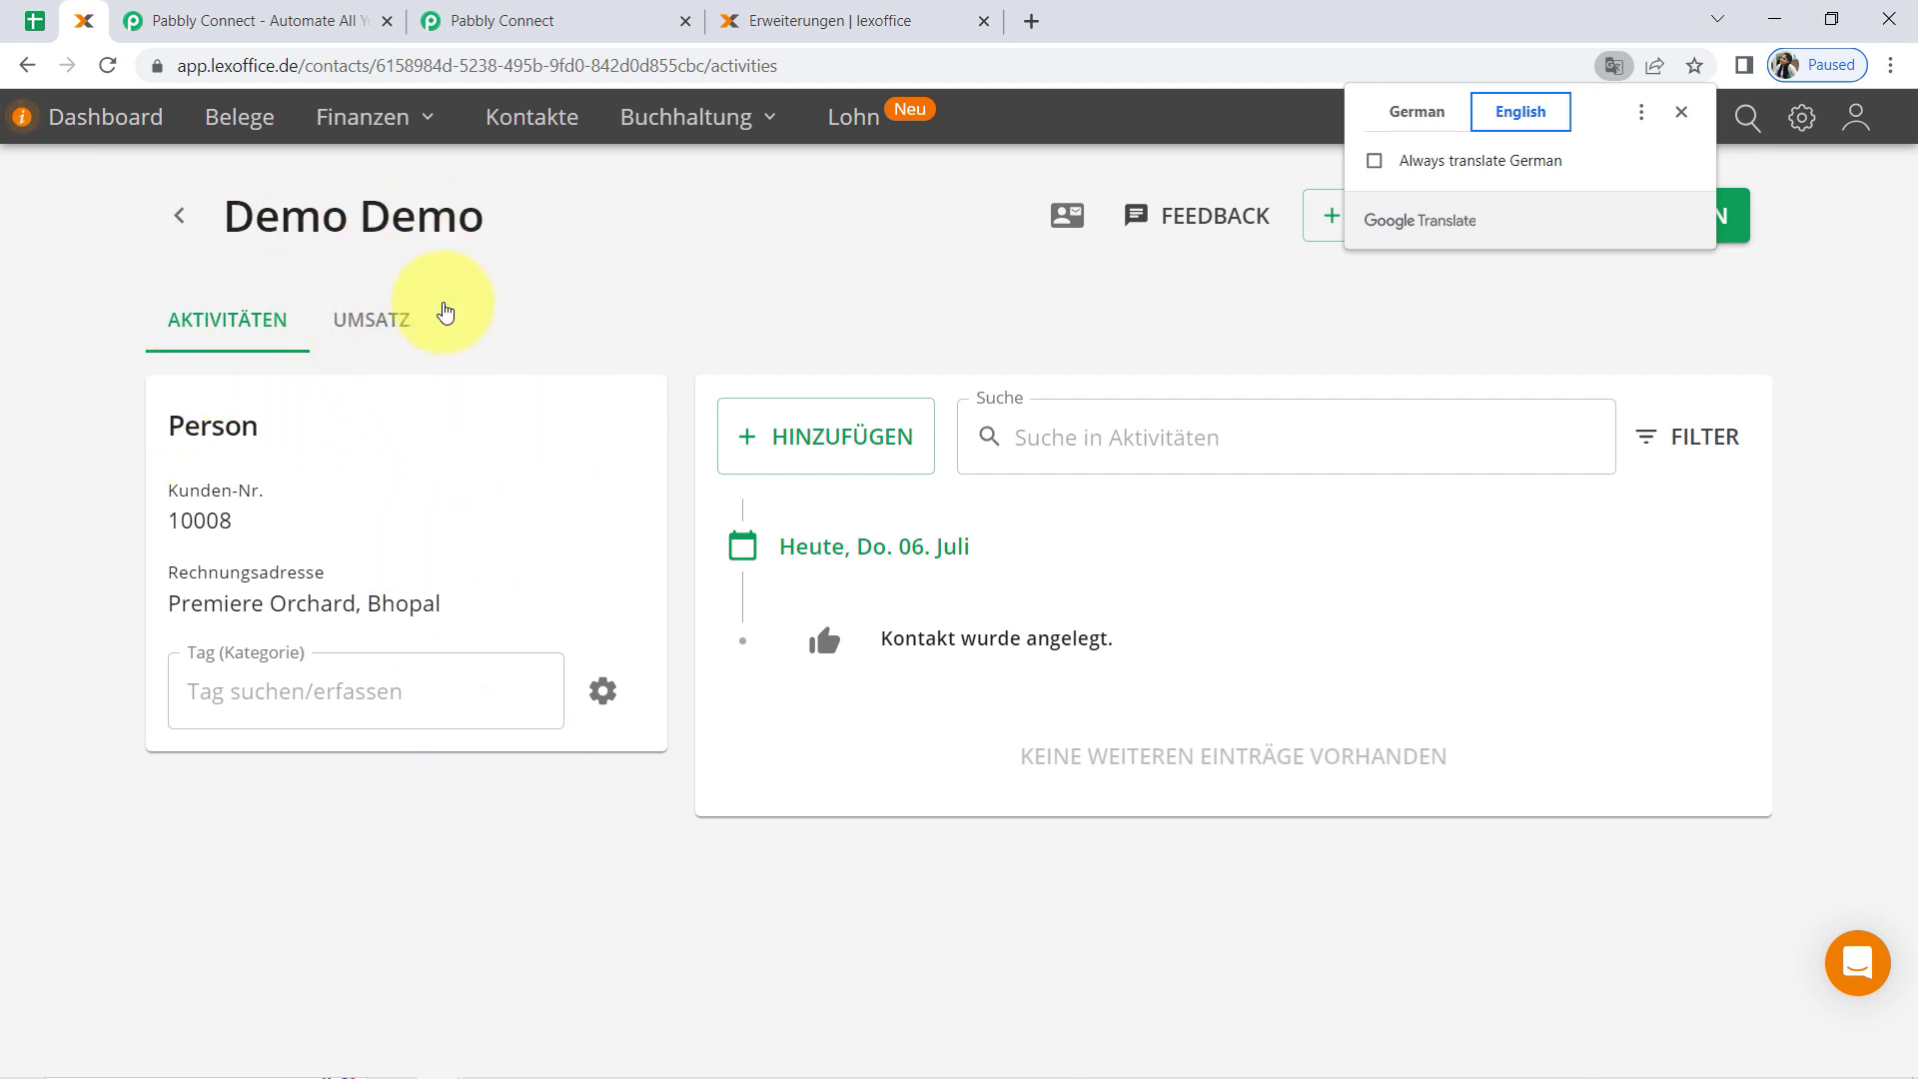
Return to Pabbly Connect and add a lexoffice action step after Create Contacts with the event Create an Invoice.
left_click(532, 22)
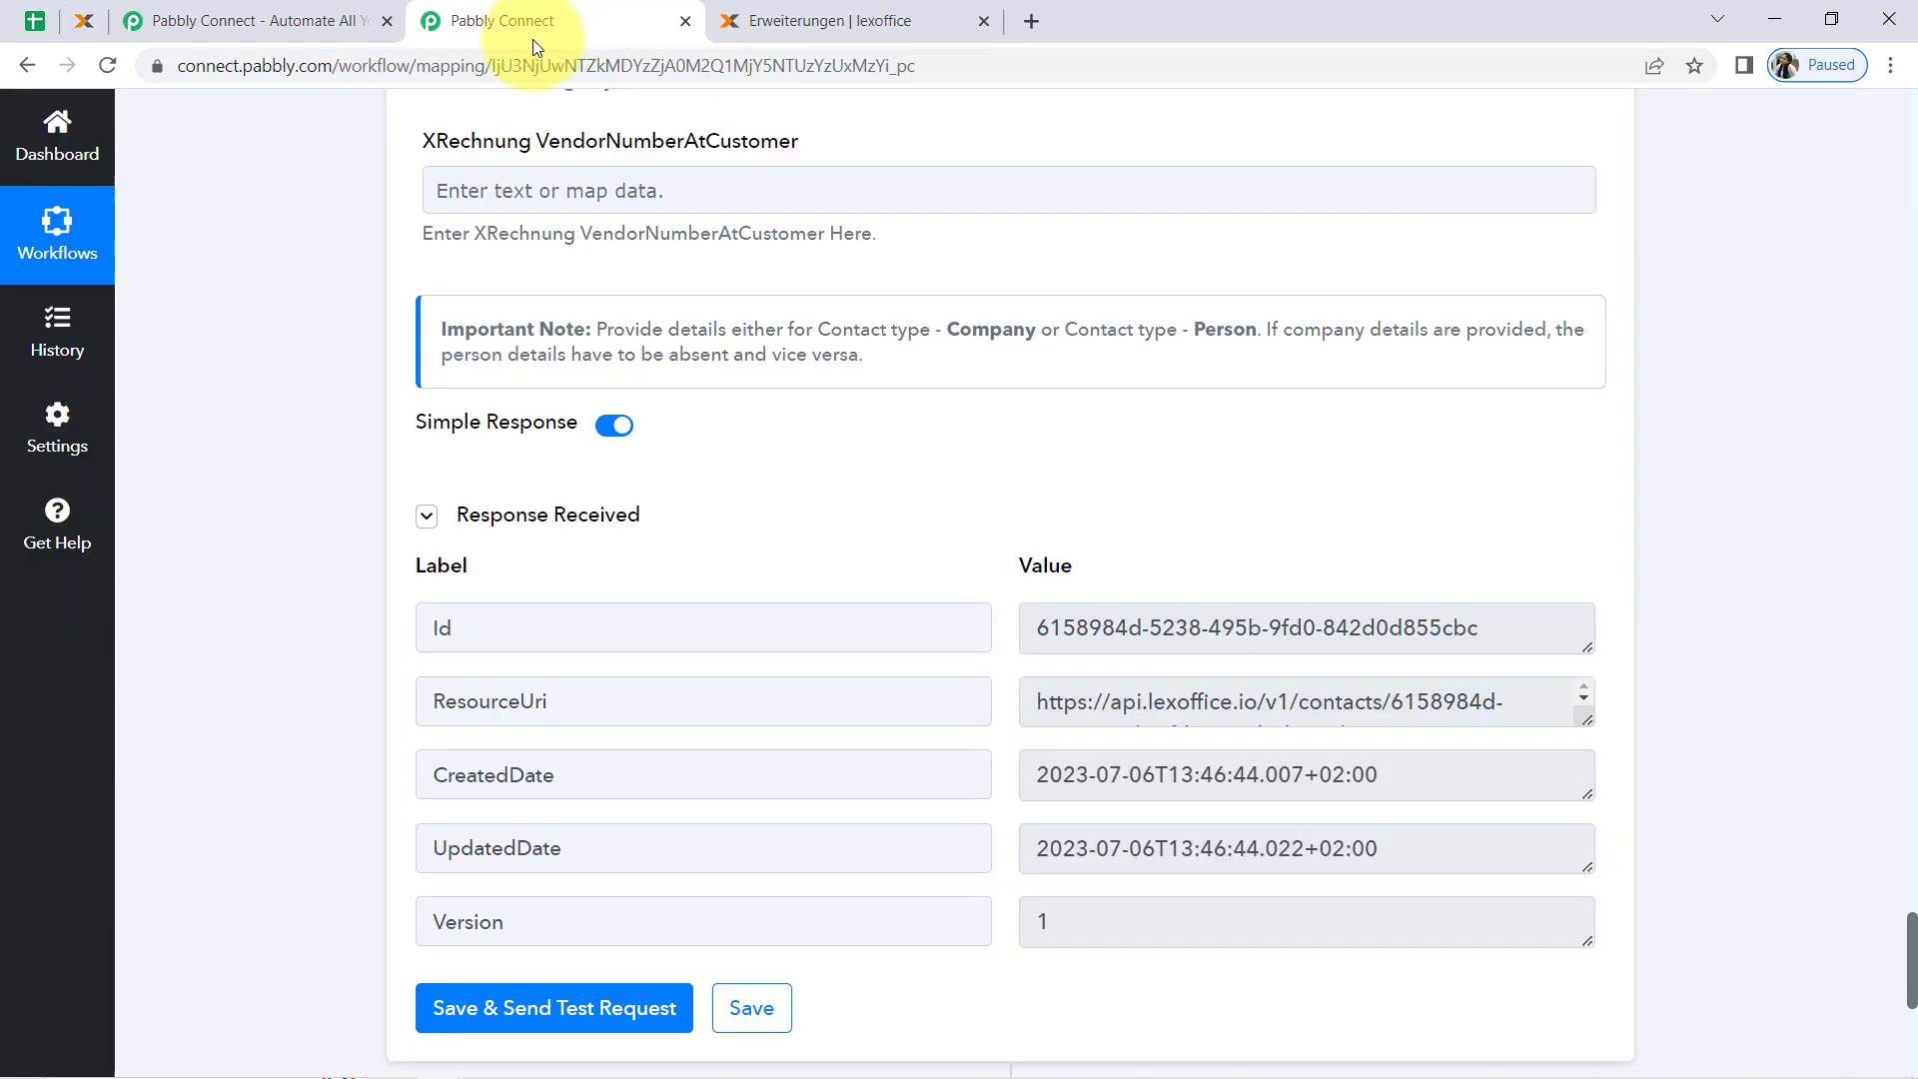
scroll(264, 542, "down", 6)
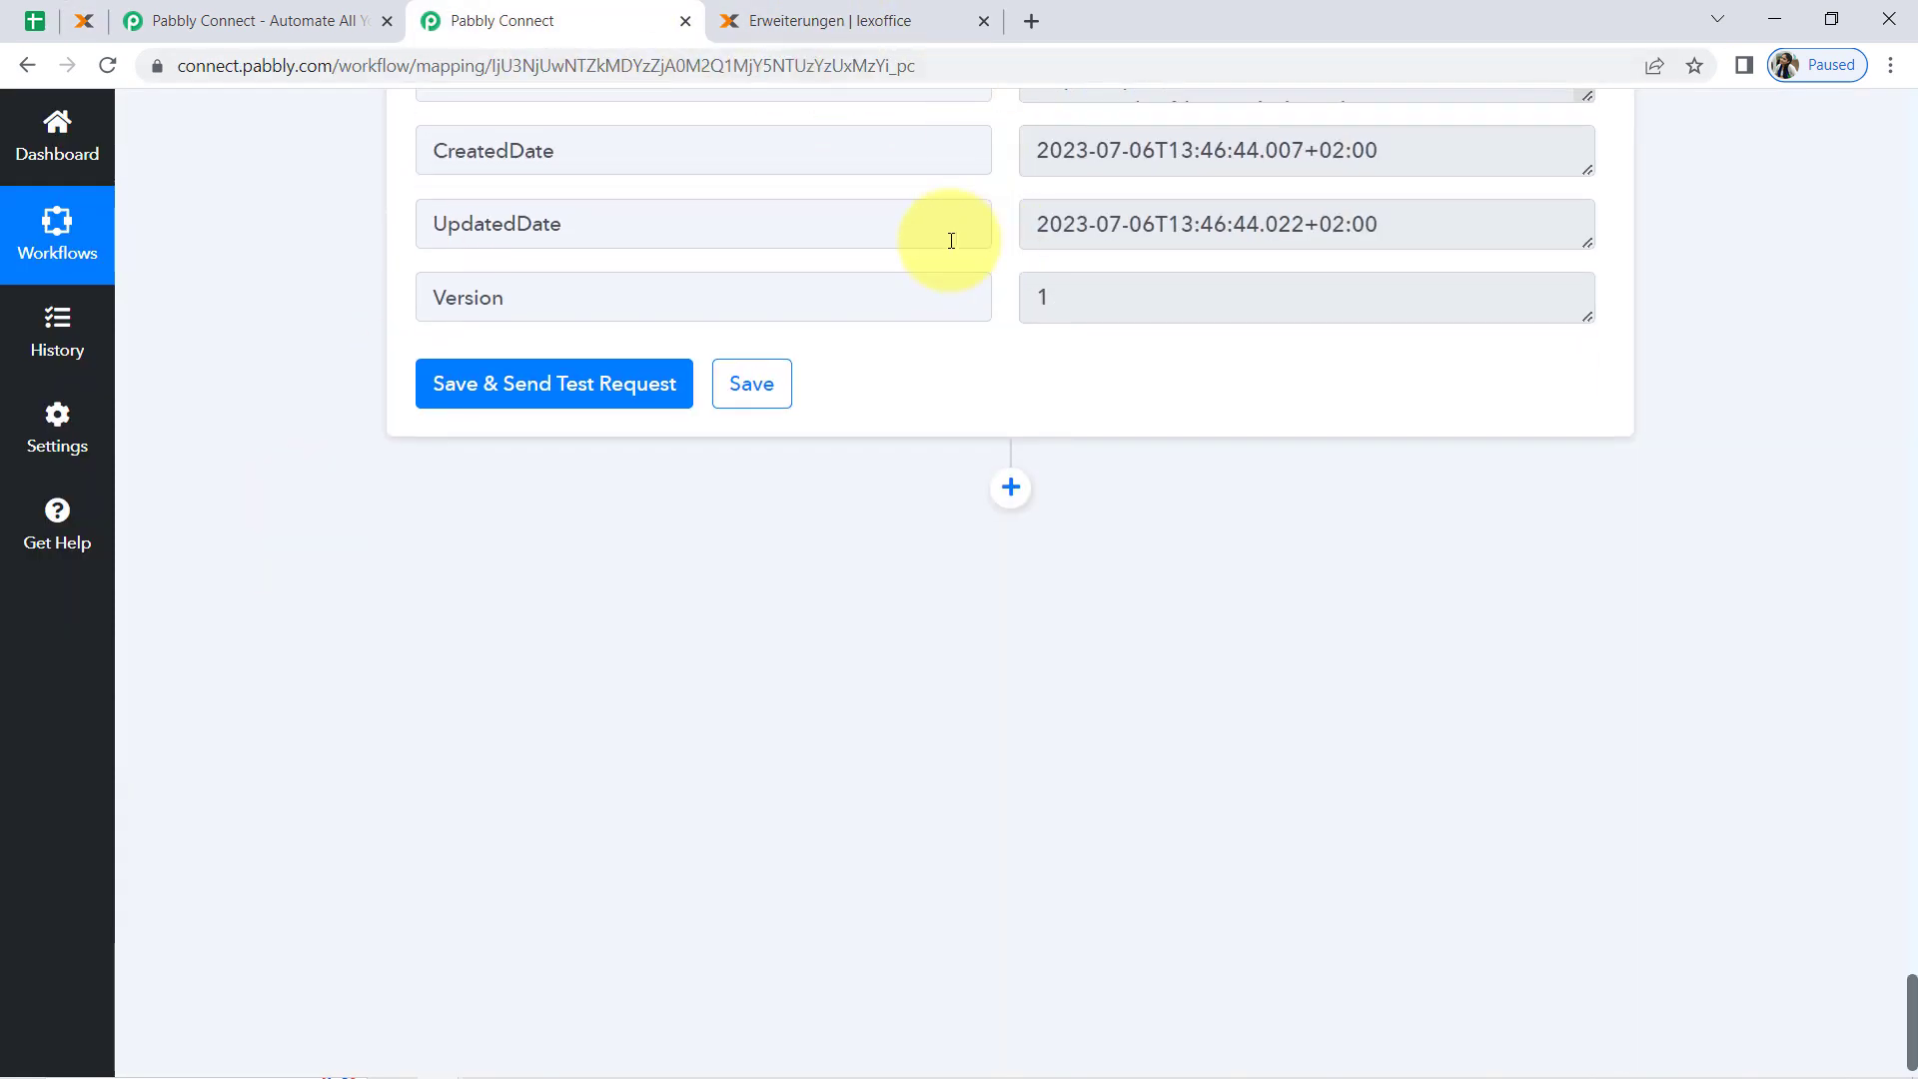
left_click(1011, 487)
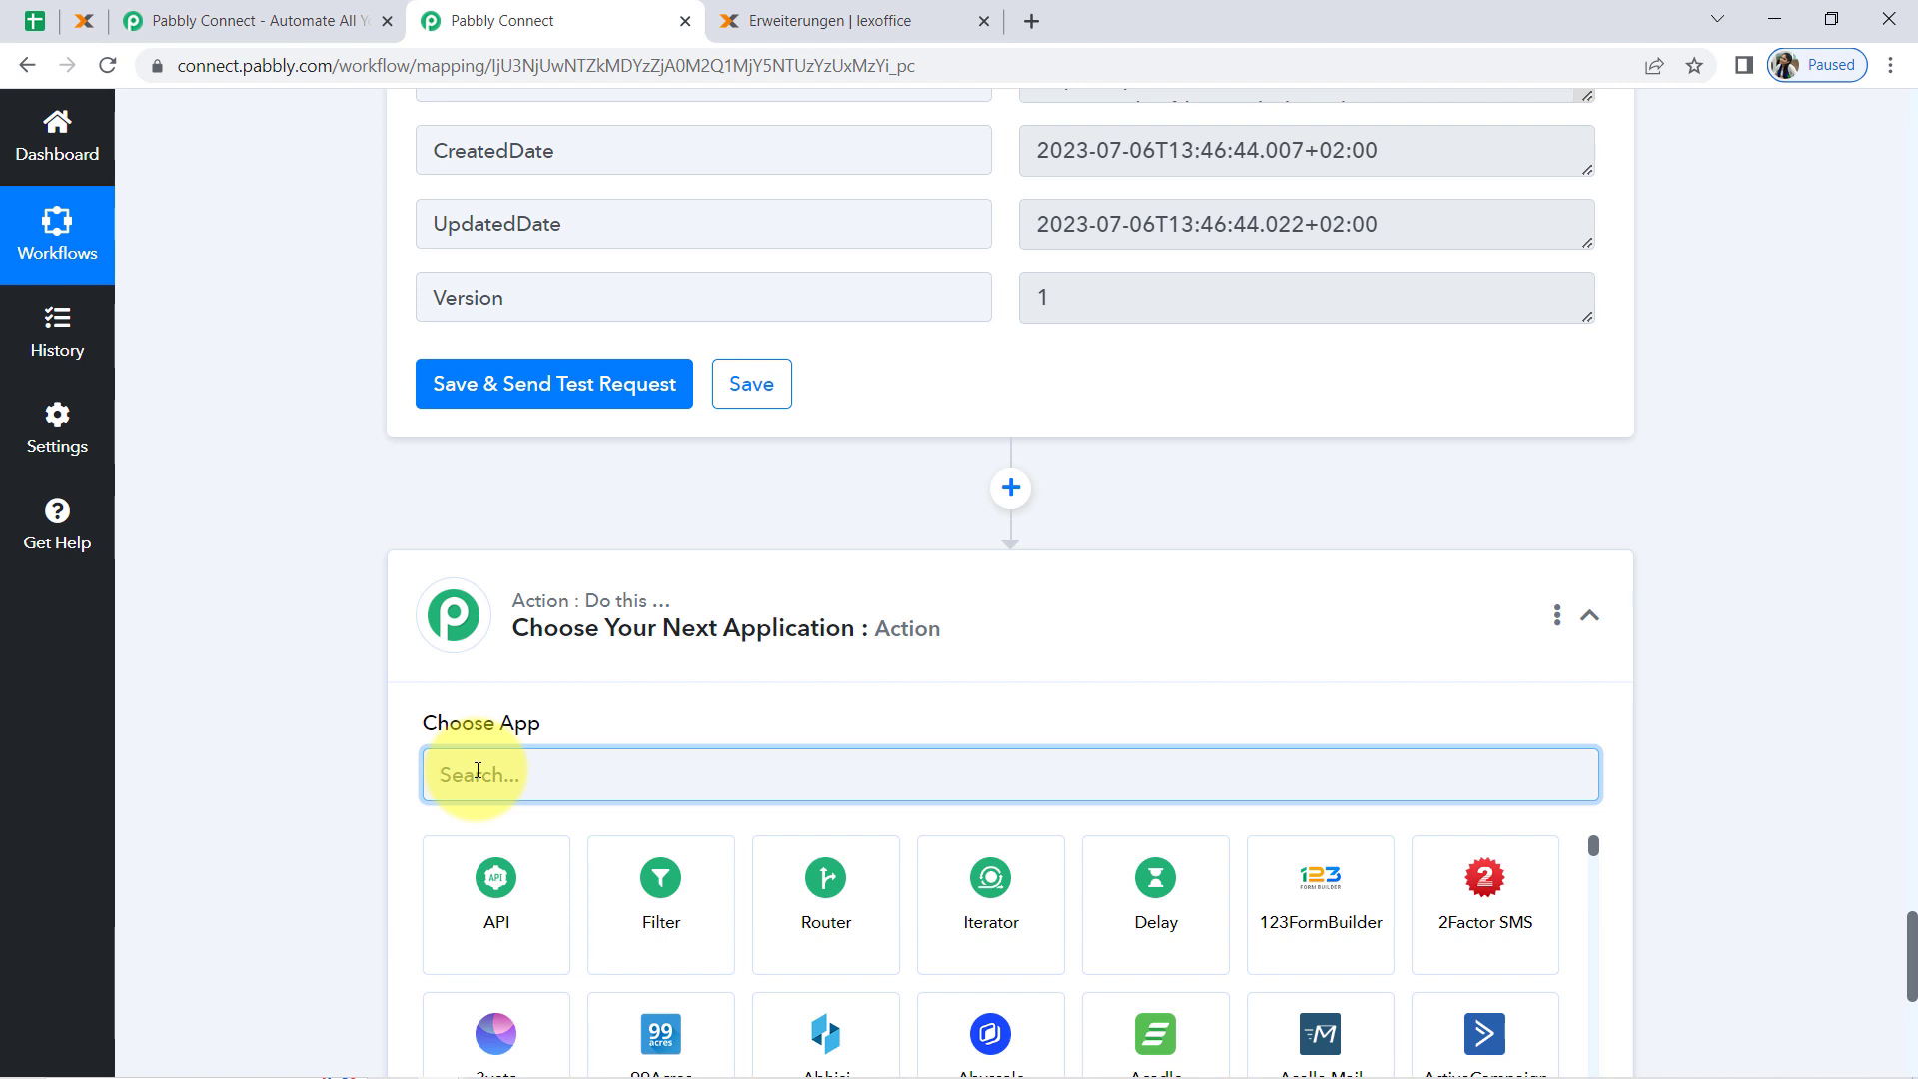
type("lexoff")
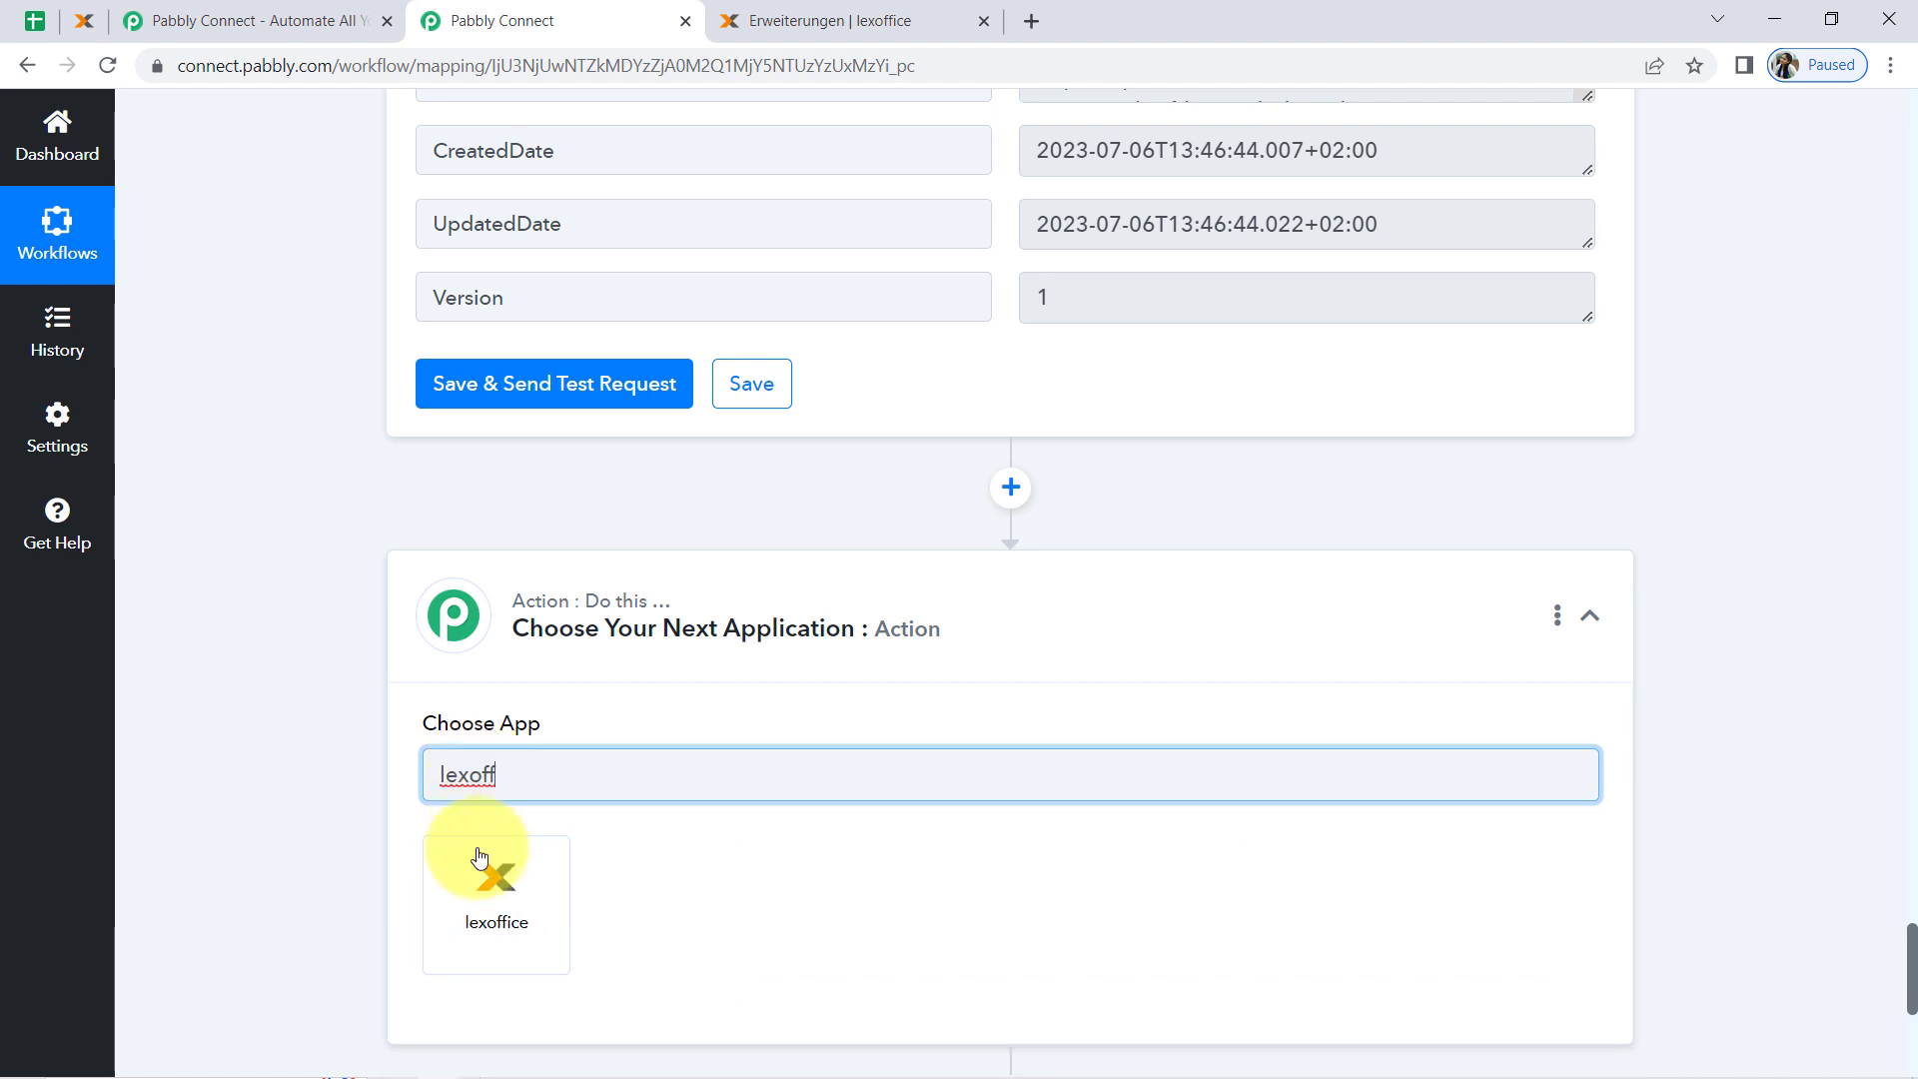
left_click(479, 859)
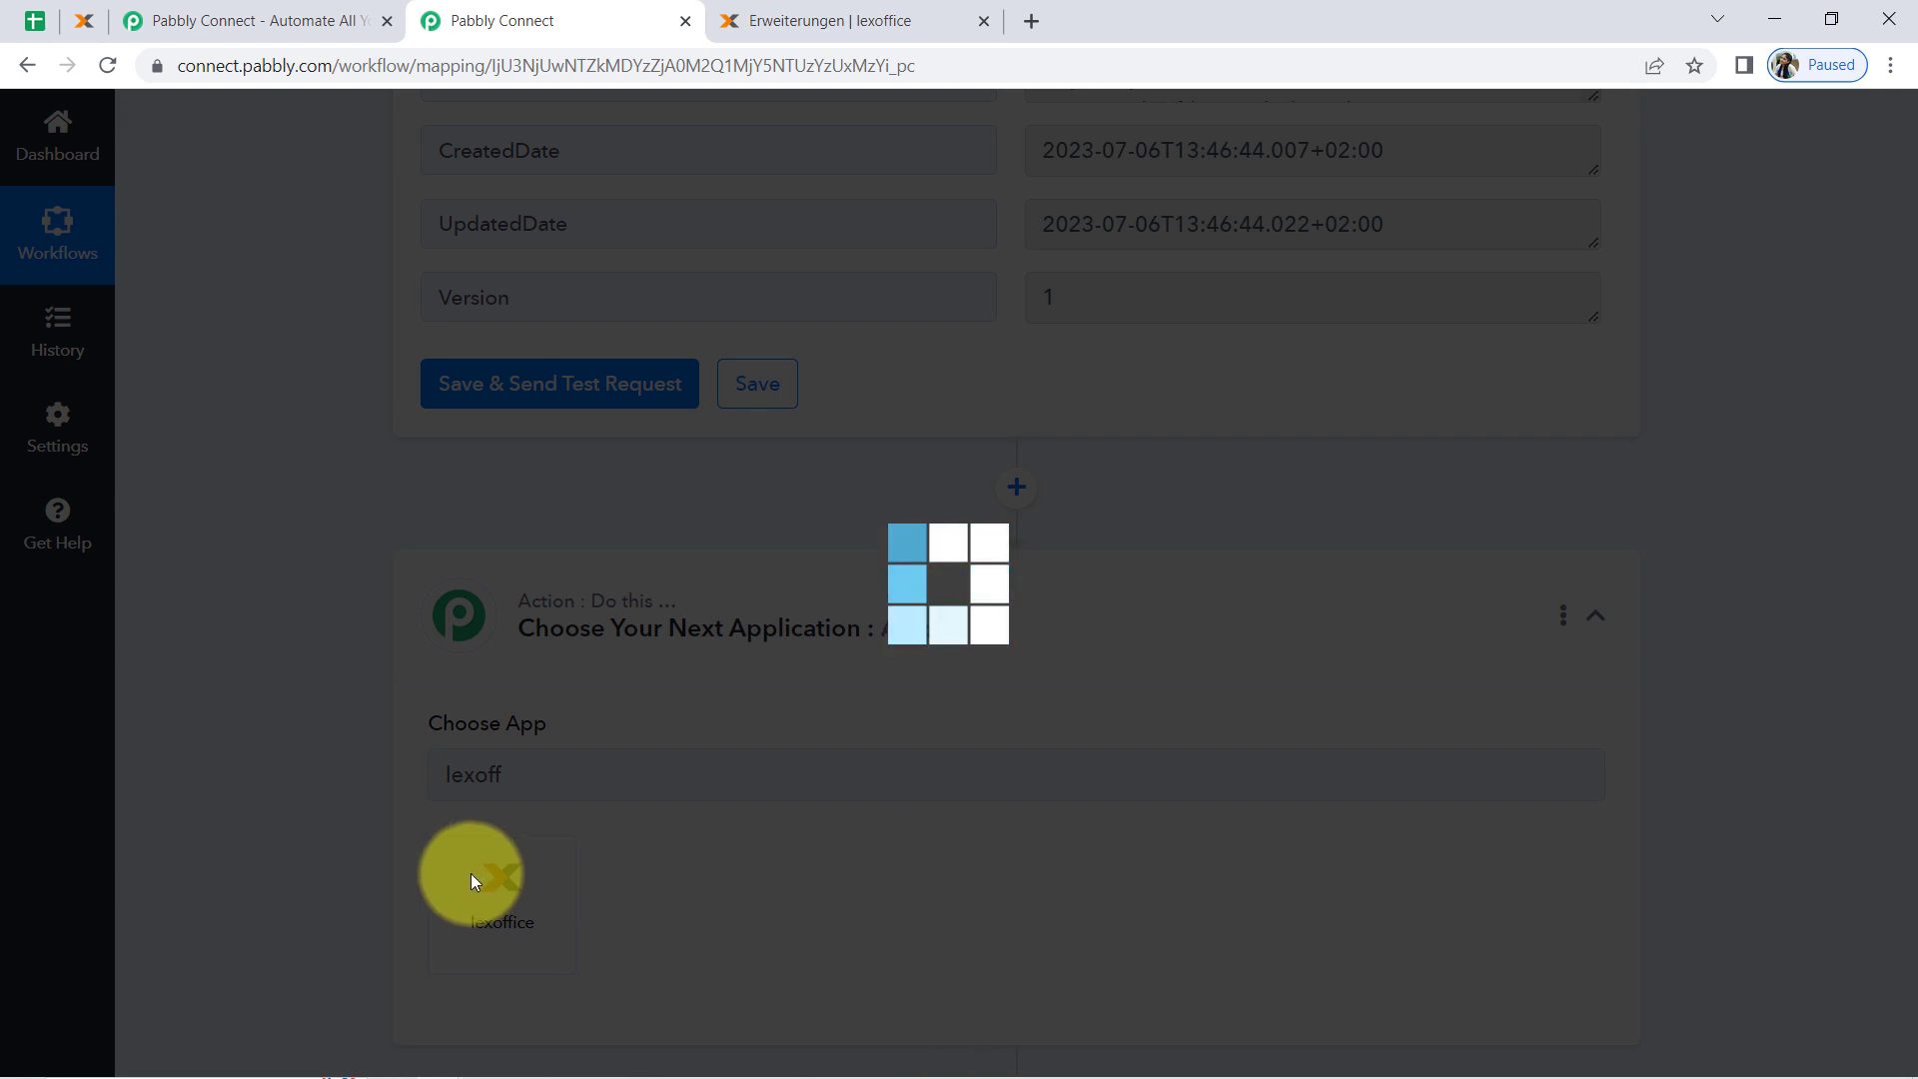
scroll(384, 760, "down", 2)
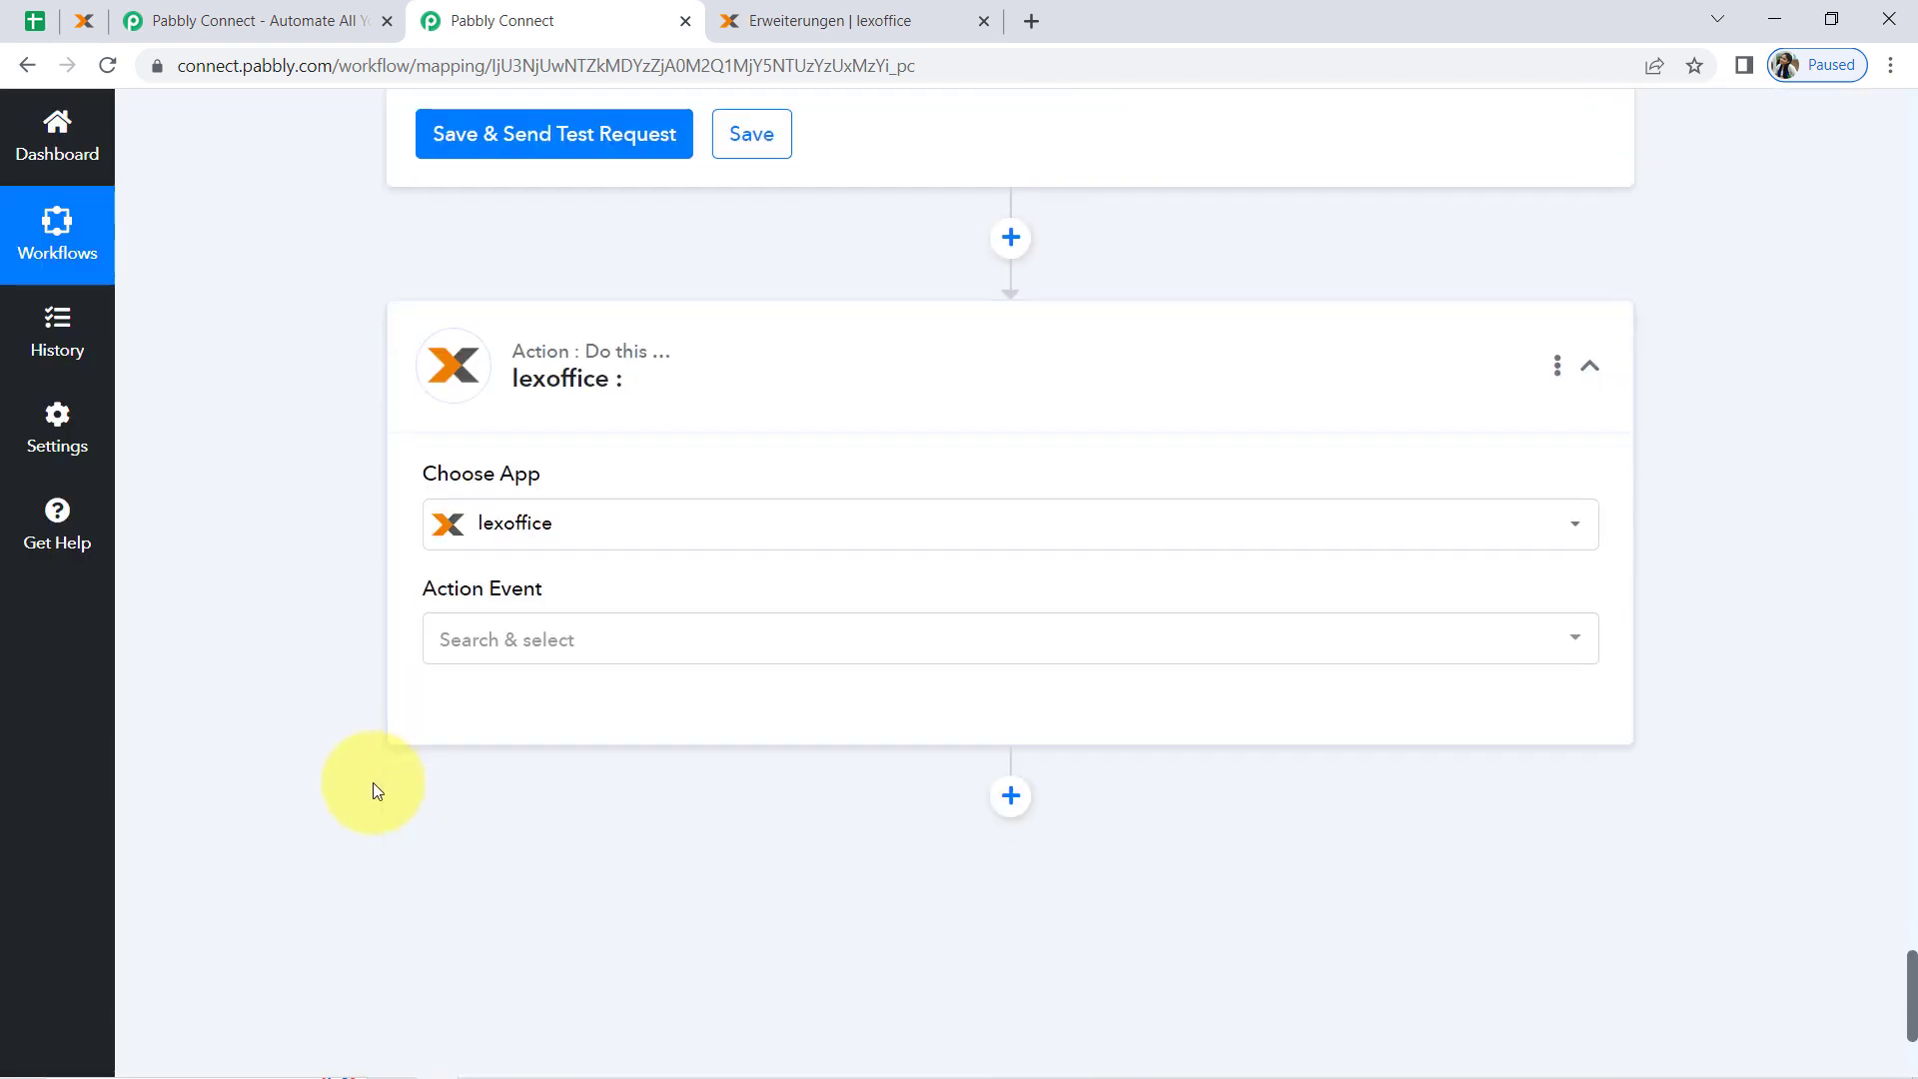
left_click(450, 640)
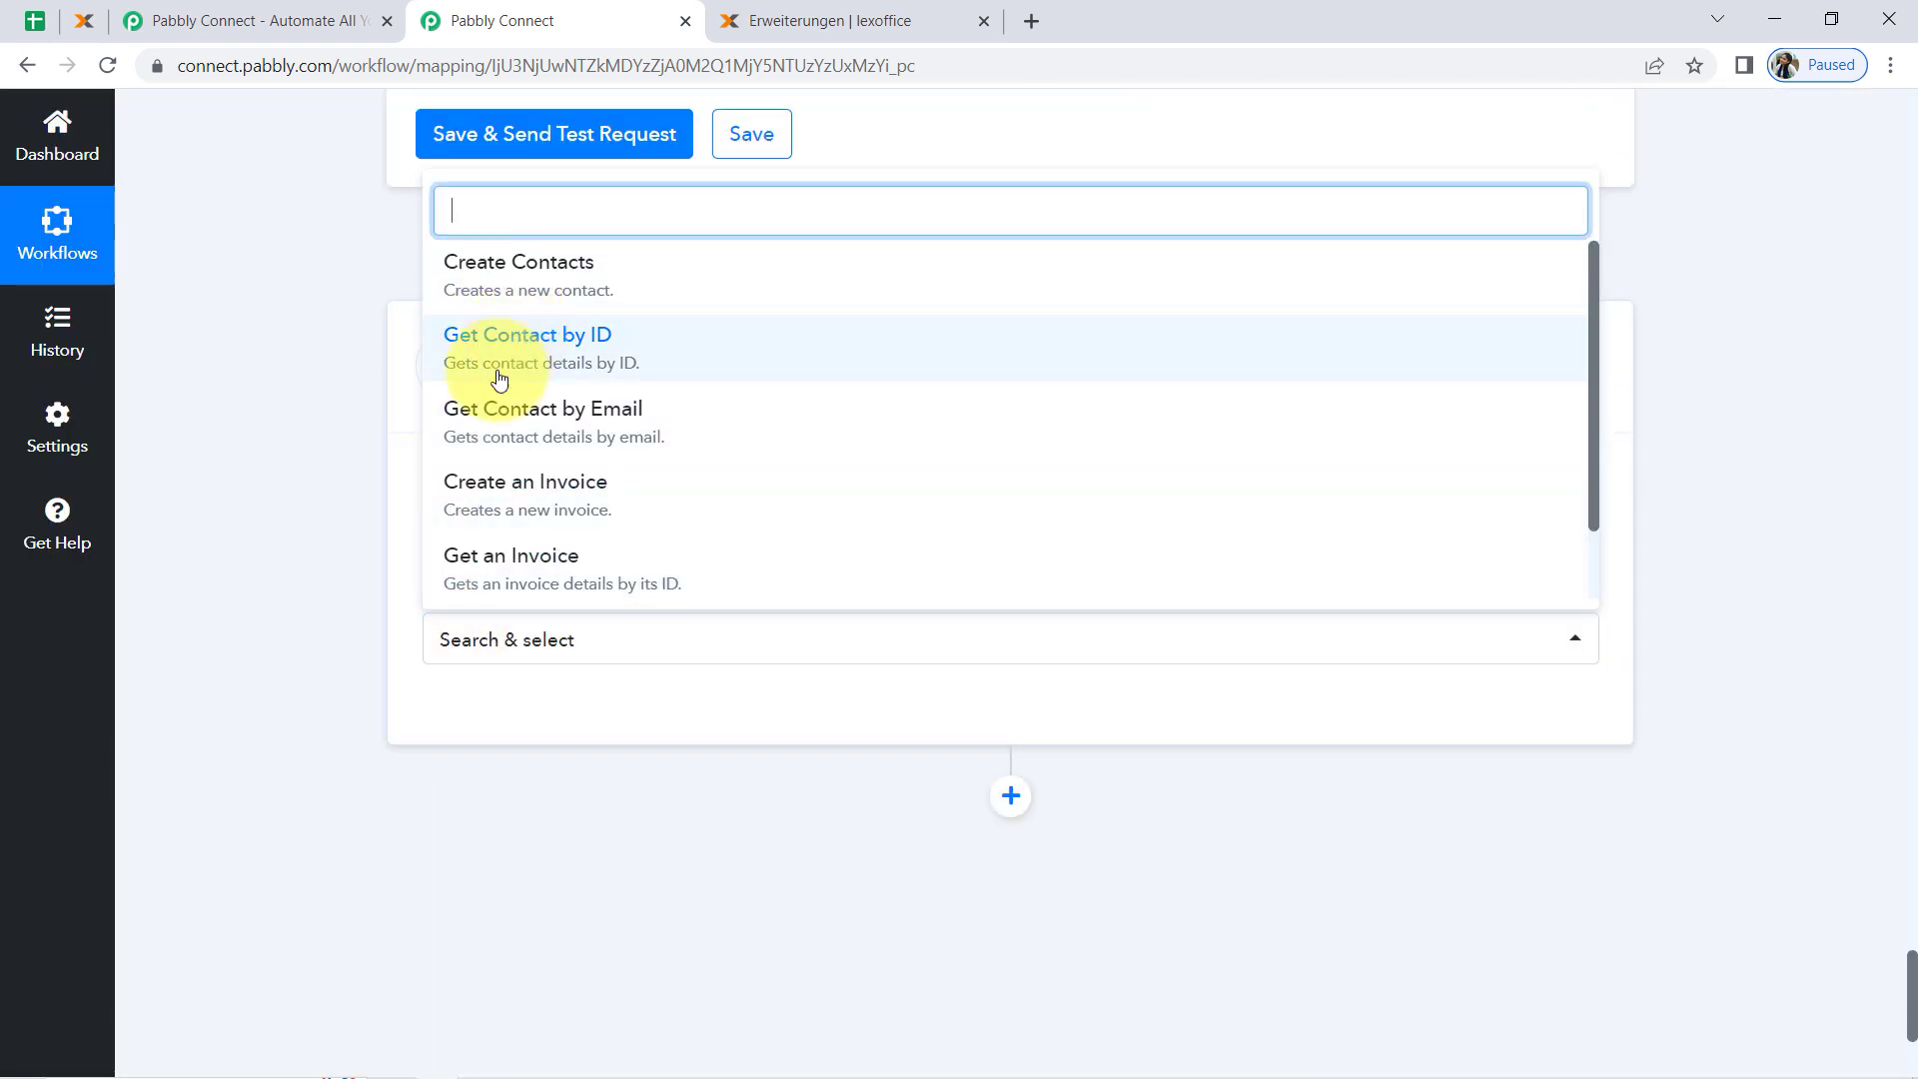
left_click(546, 501)
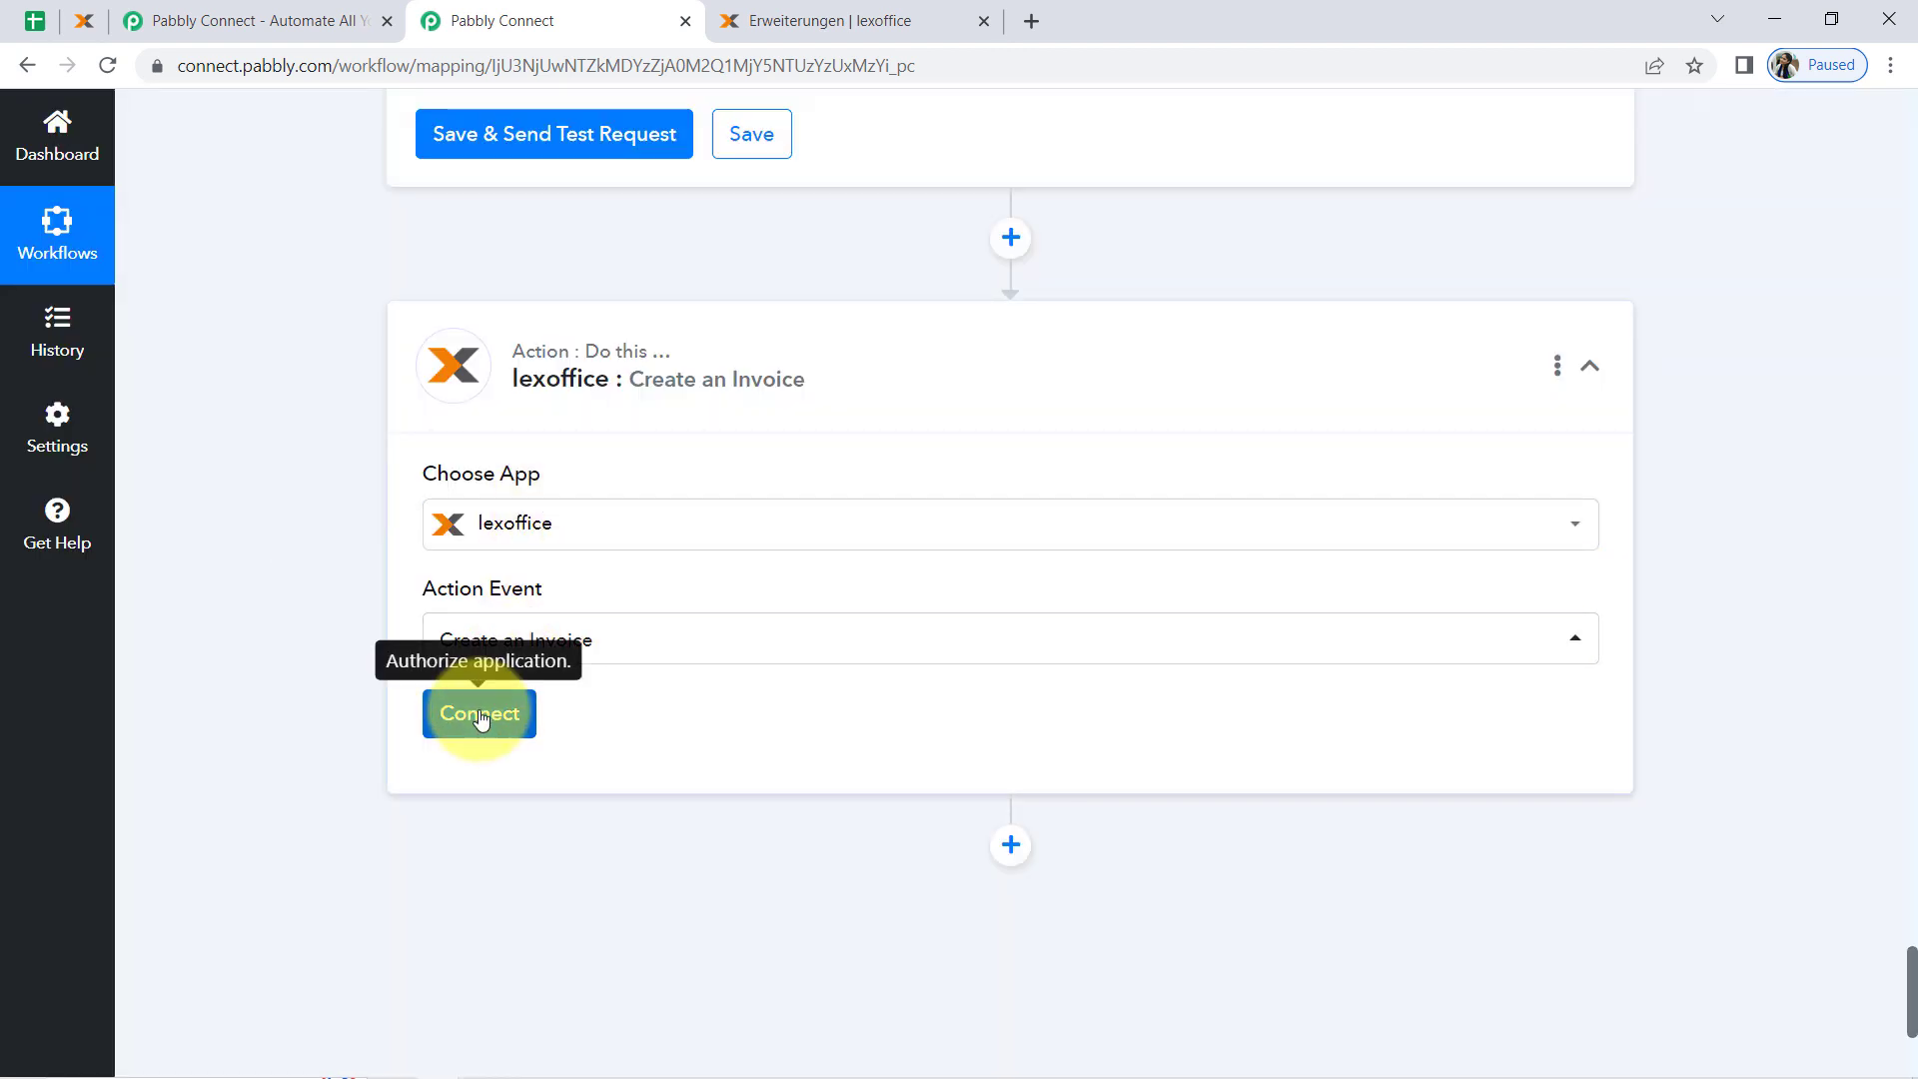
Start a new lexoffice connection for the invoice action and open the linked API token page in a new tab.
left_click(481, 716)
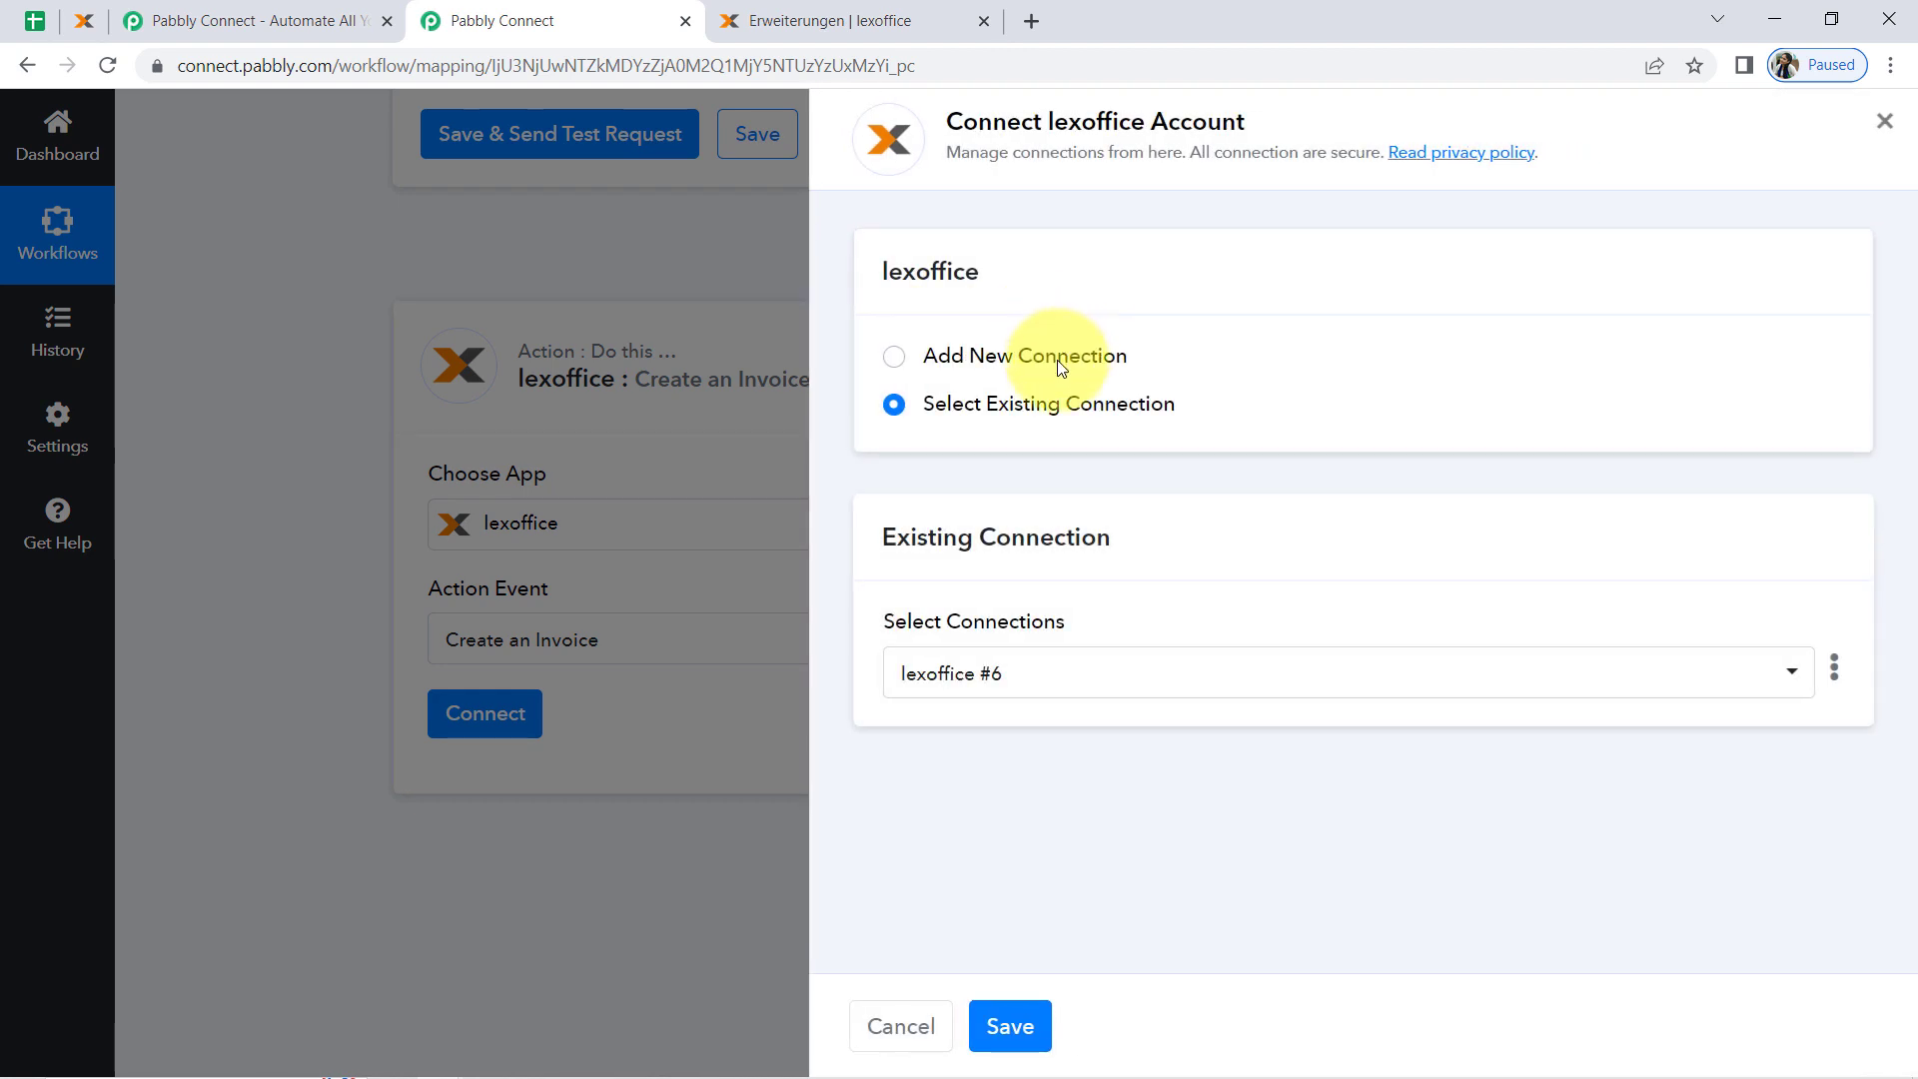
left_click(1058, 362)
right_click(1141, 697)
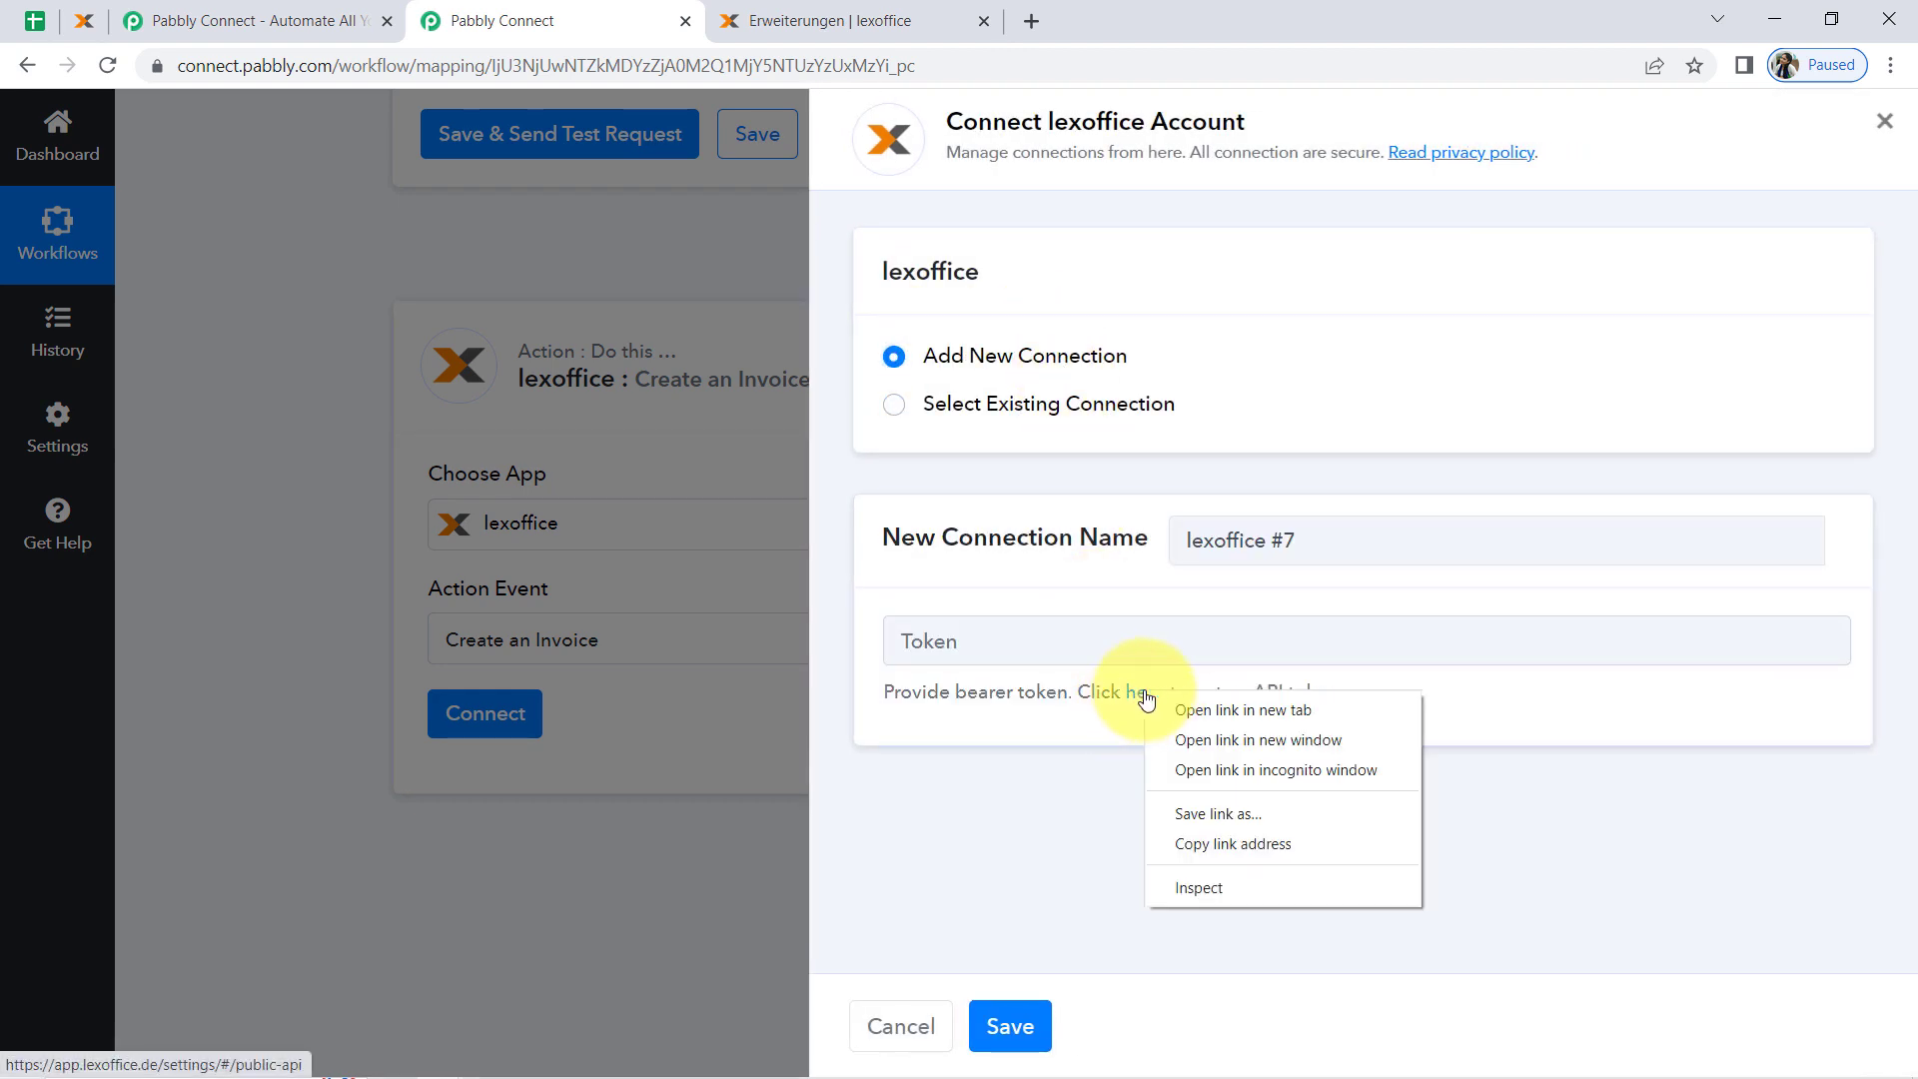
left_click(1188, 713)
left_click(1043, 12)
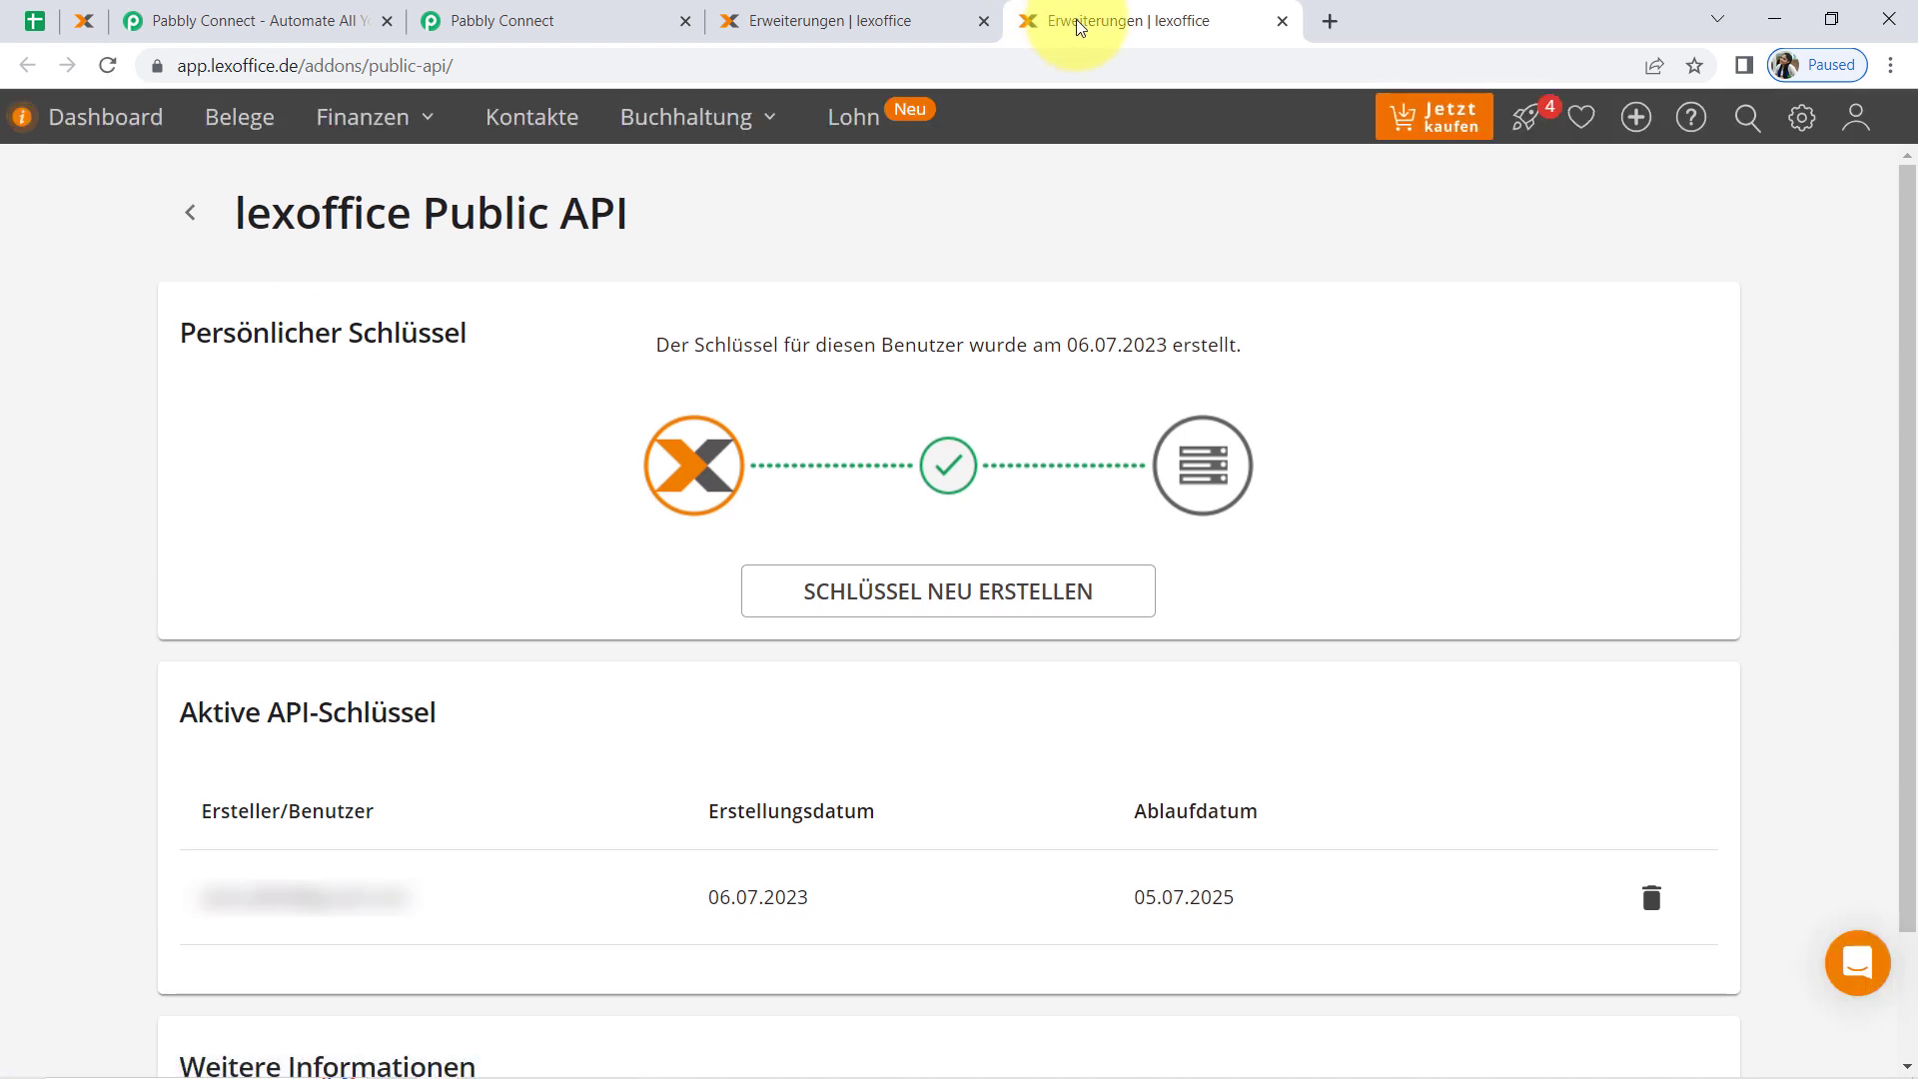
Replace the existing lexoffice API key with a new one and copy it to the clipboard.
left_click(959, 597)
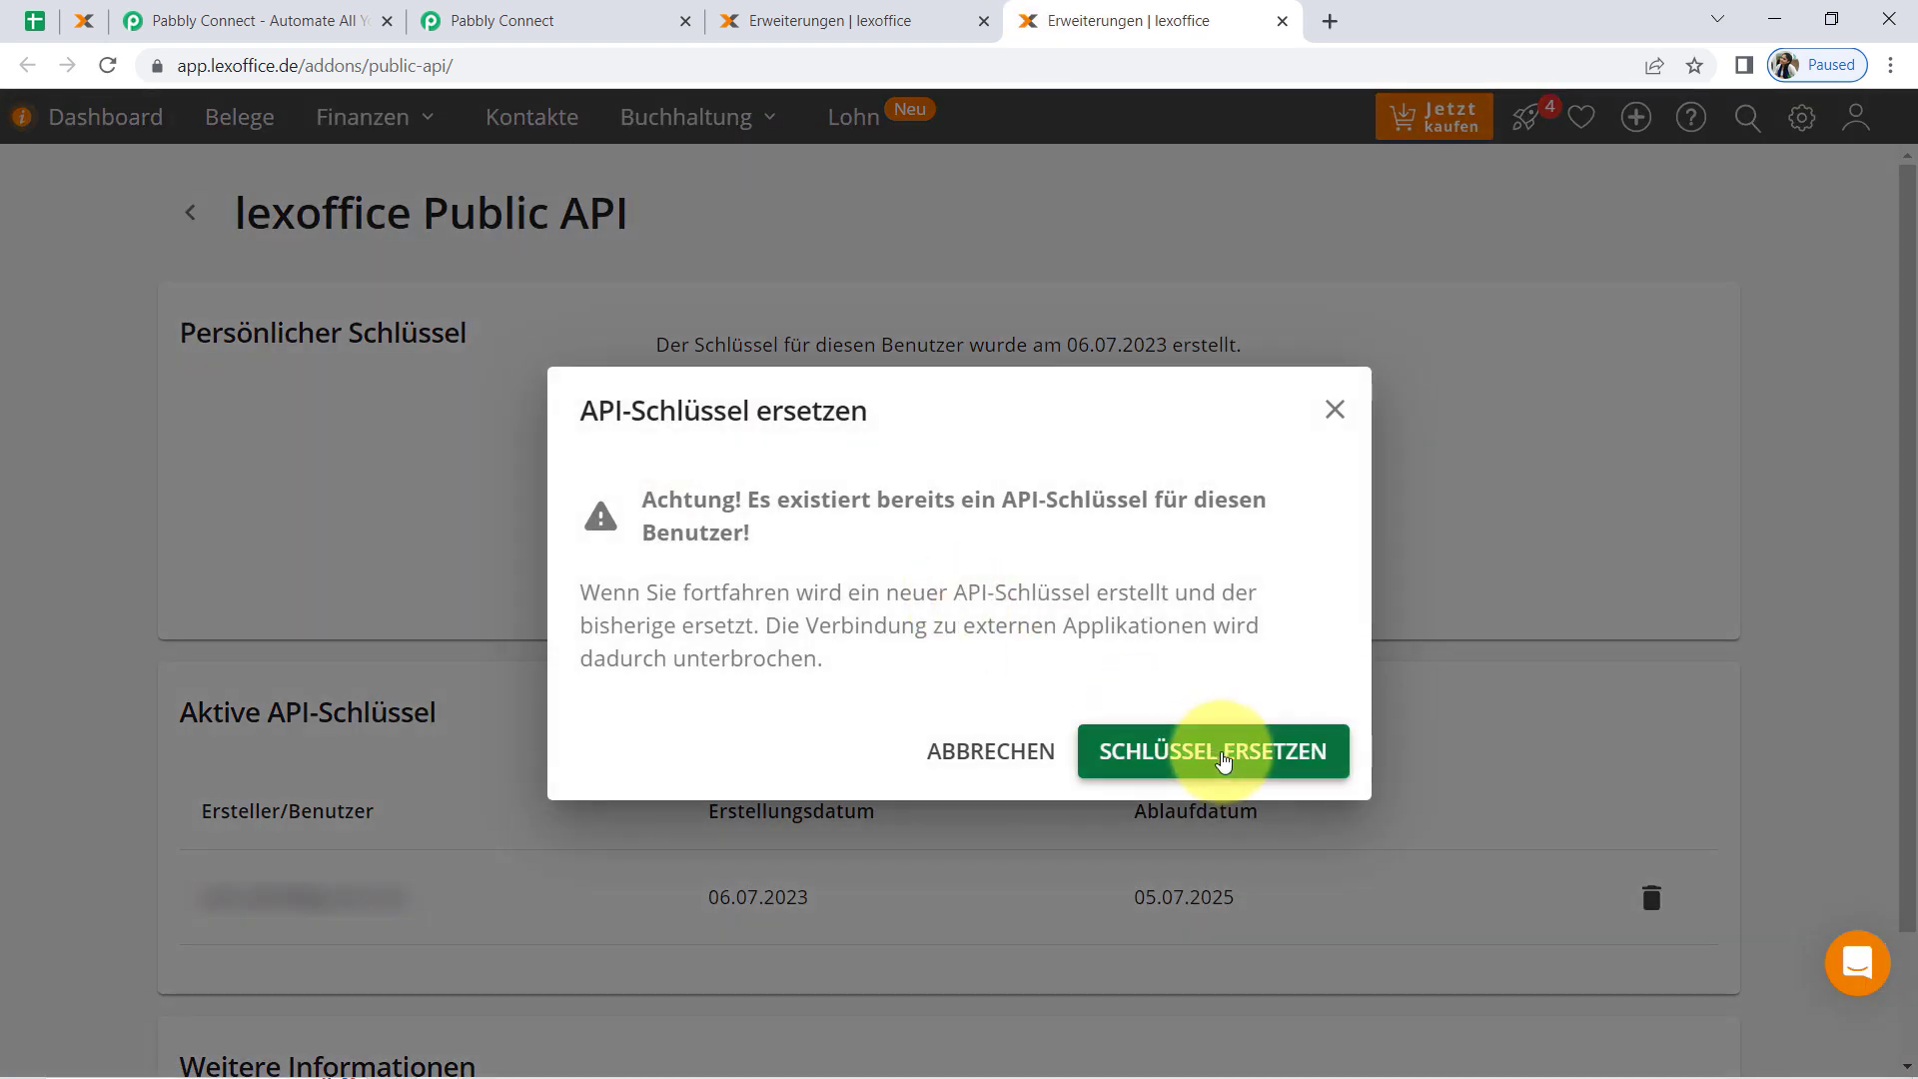
left_click(1224, 762)
triple_click(1049, 655)
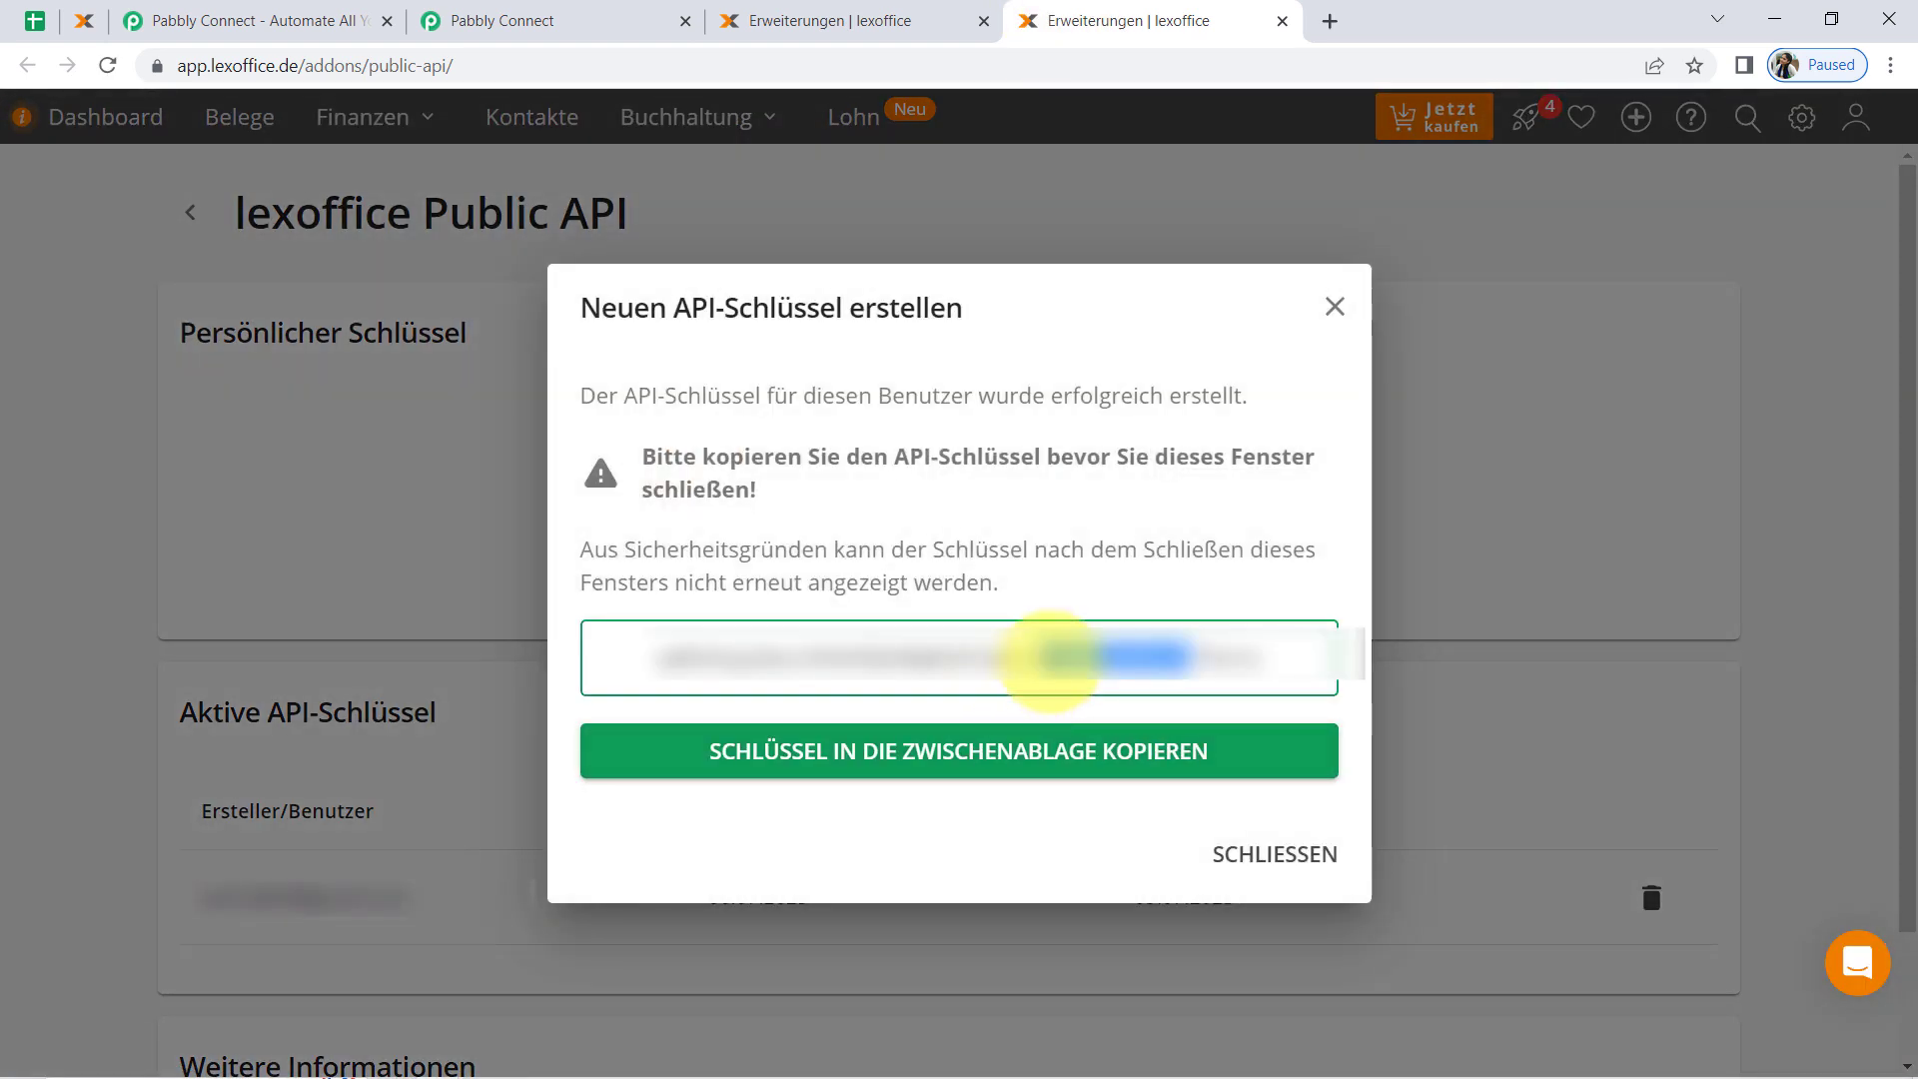
left_click(985, 749)
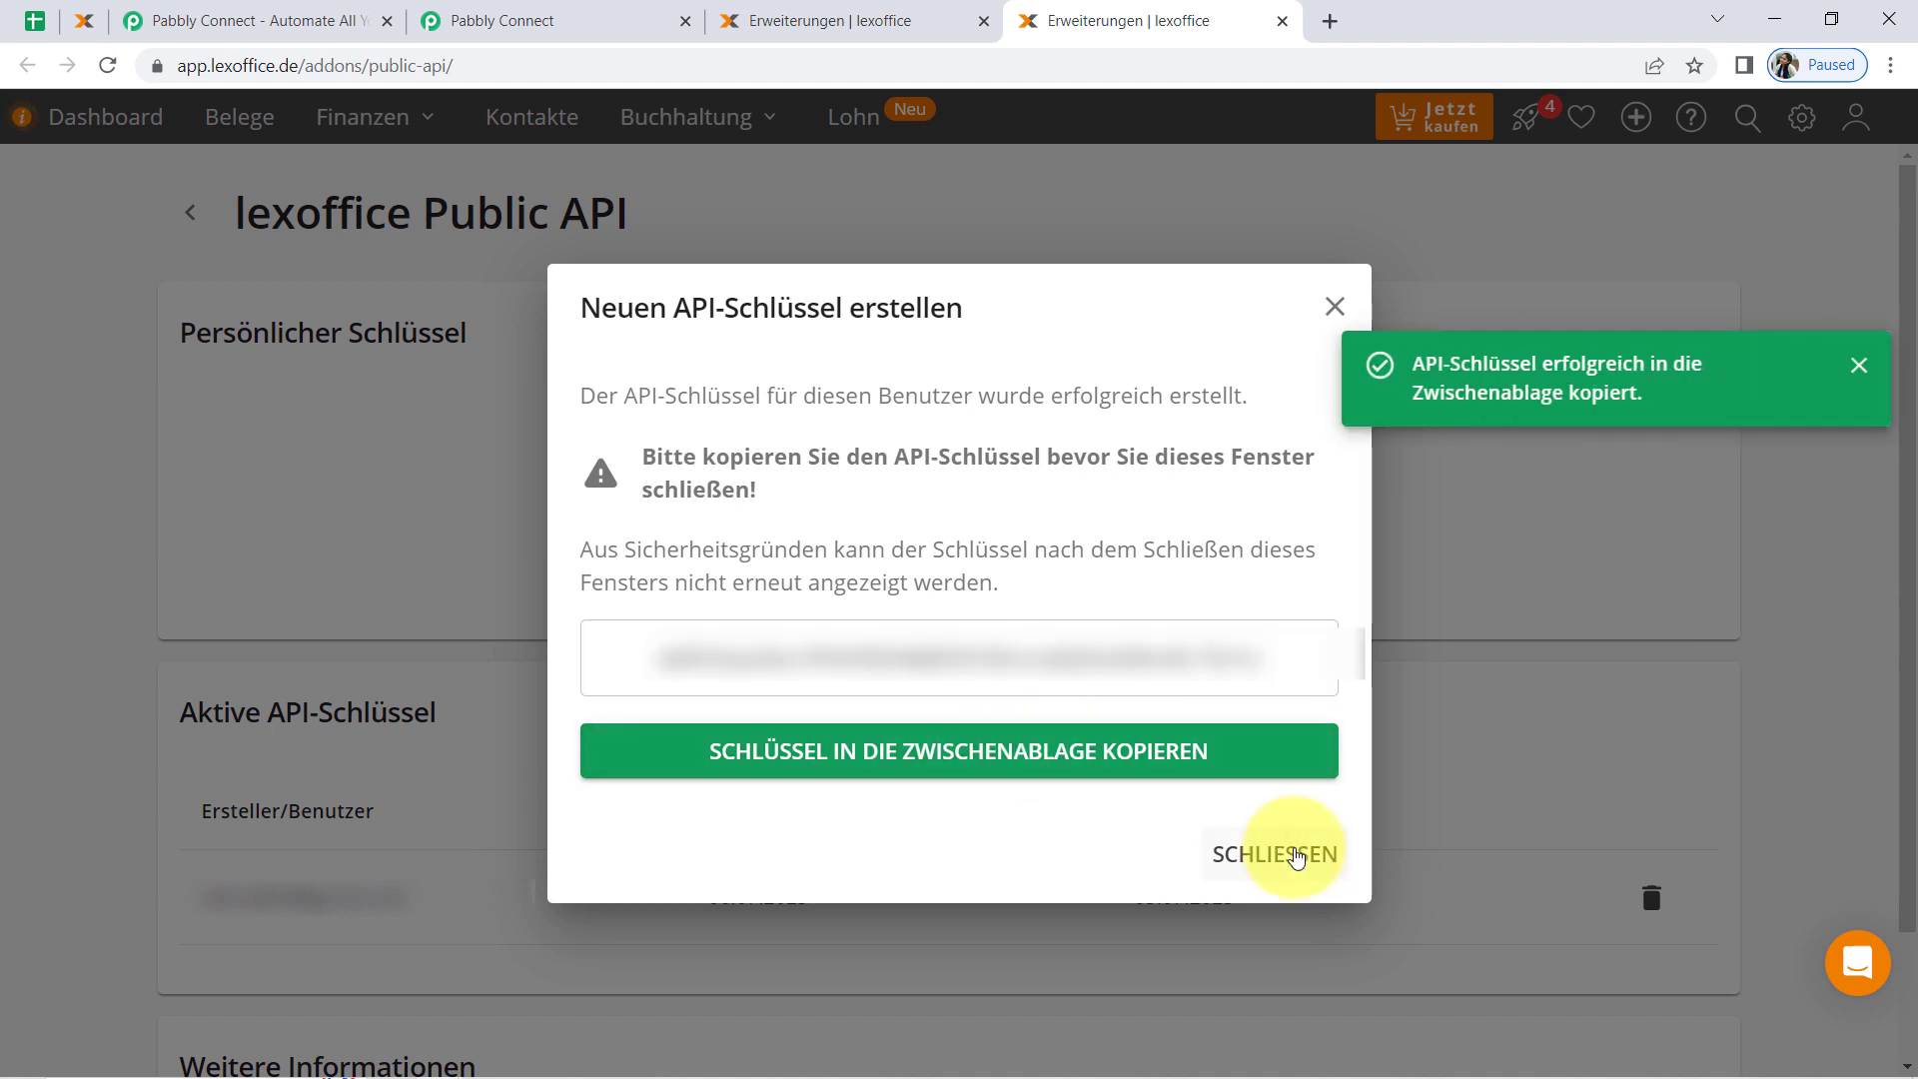
left_click(1282, 855)
Paste the API key into the Token field of the new lexoffice connection in Pabbly Connect and save it.
left_click(560, 12)
left_click(963, 639)
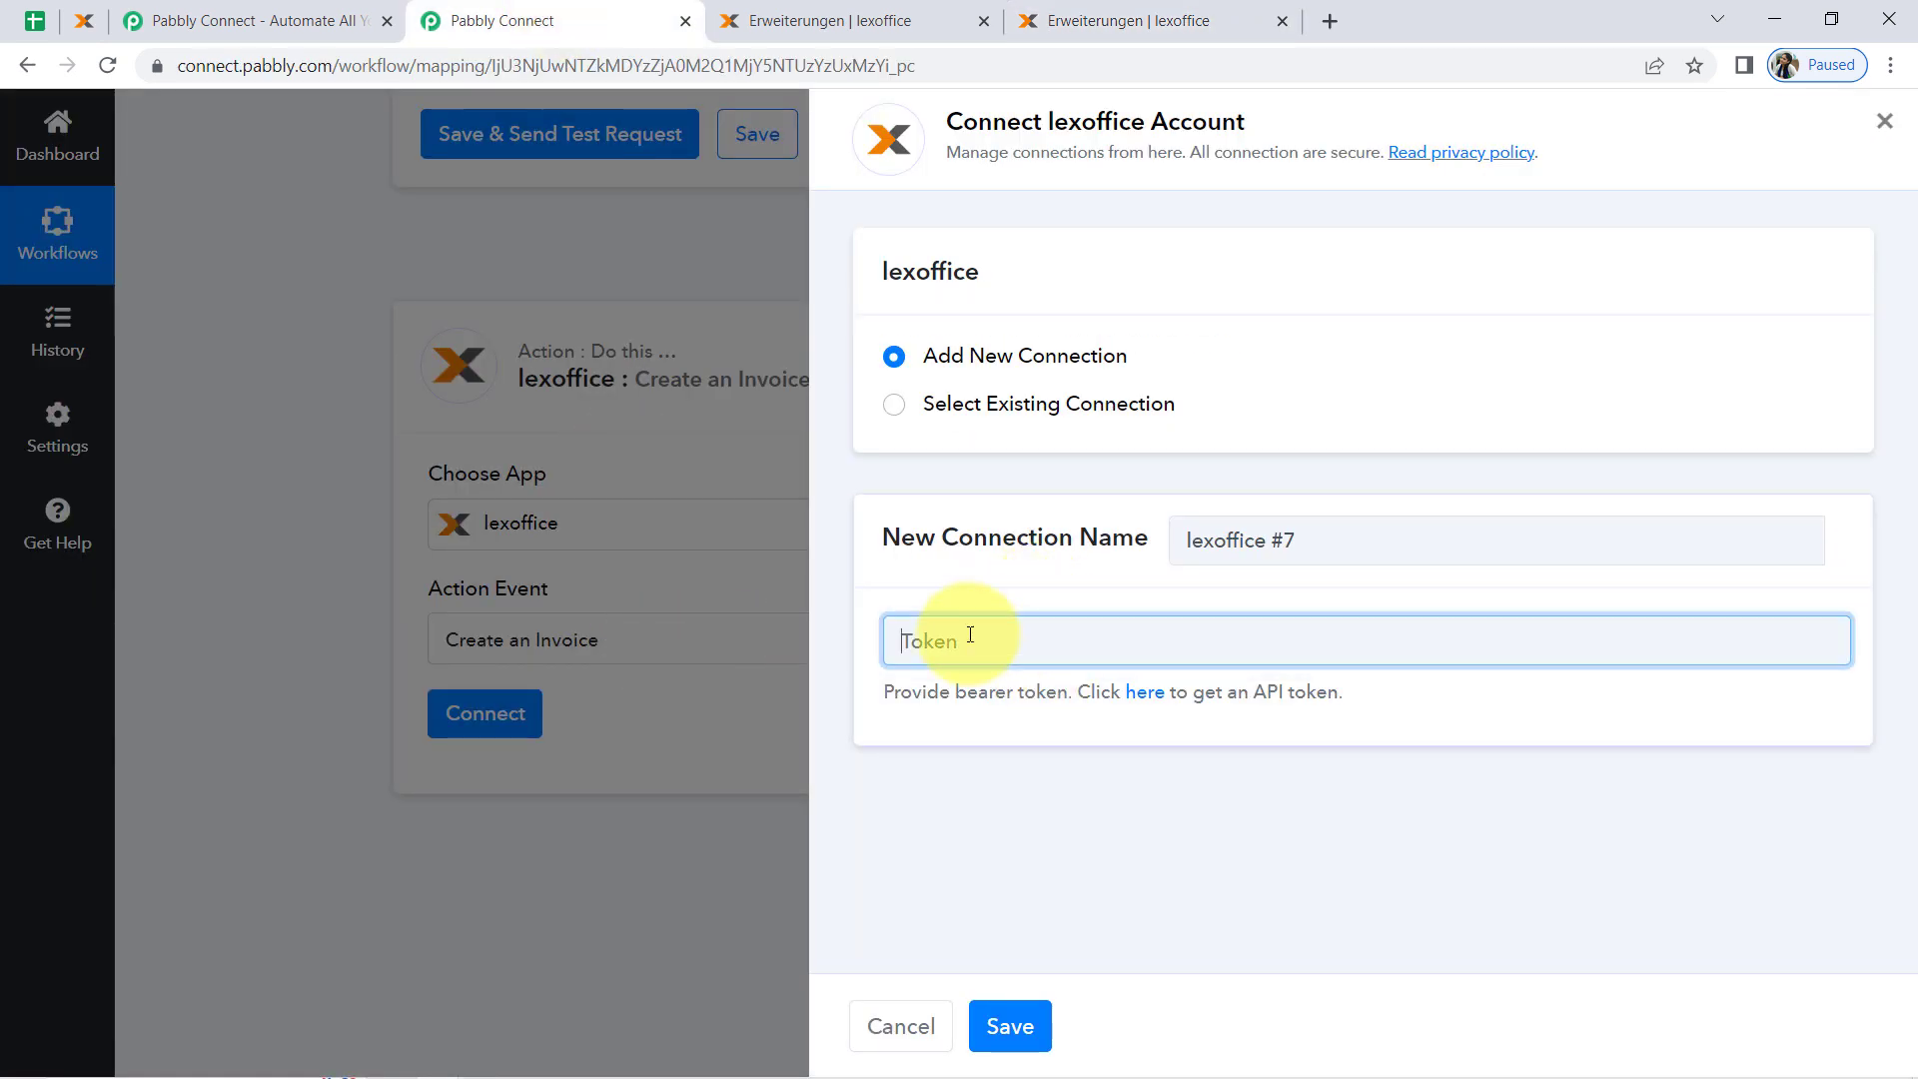
key("ctrl+v")
left_click(1006, 1026)
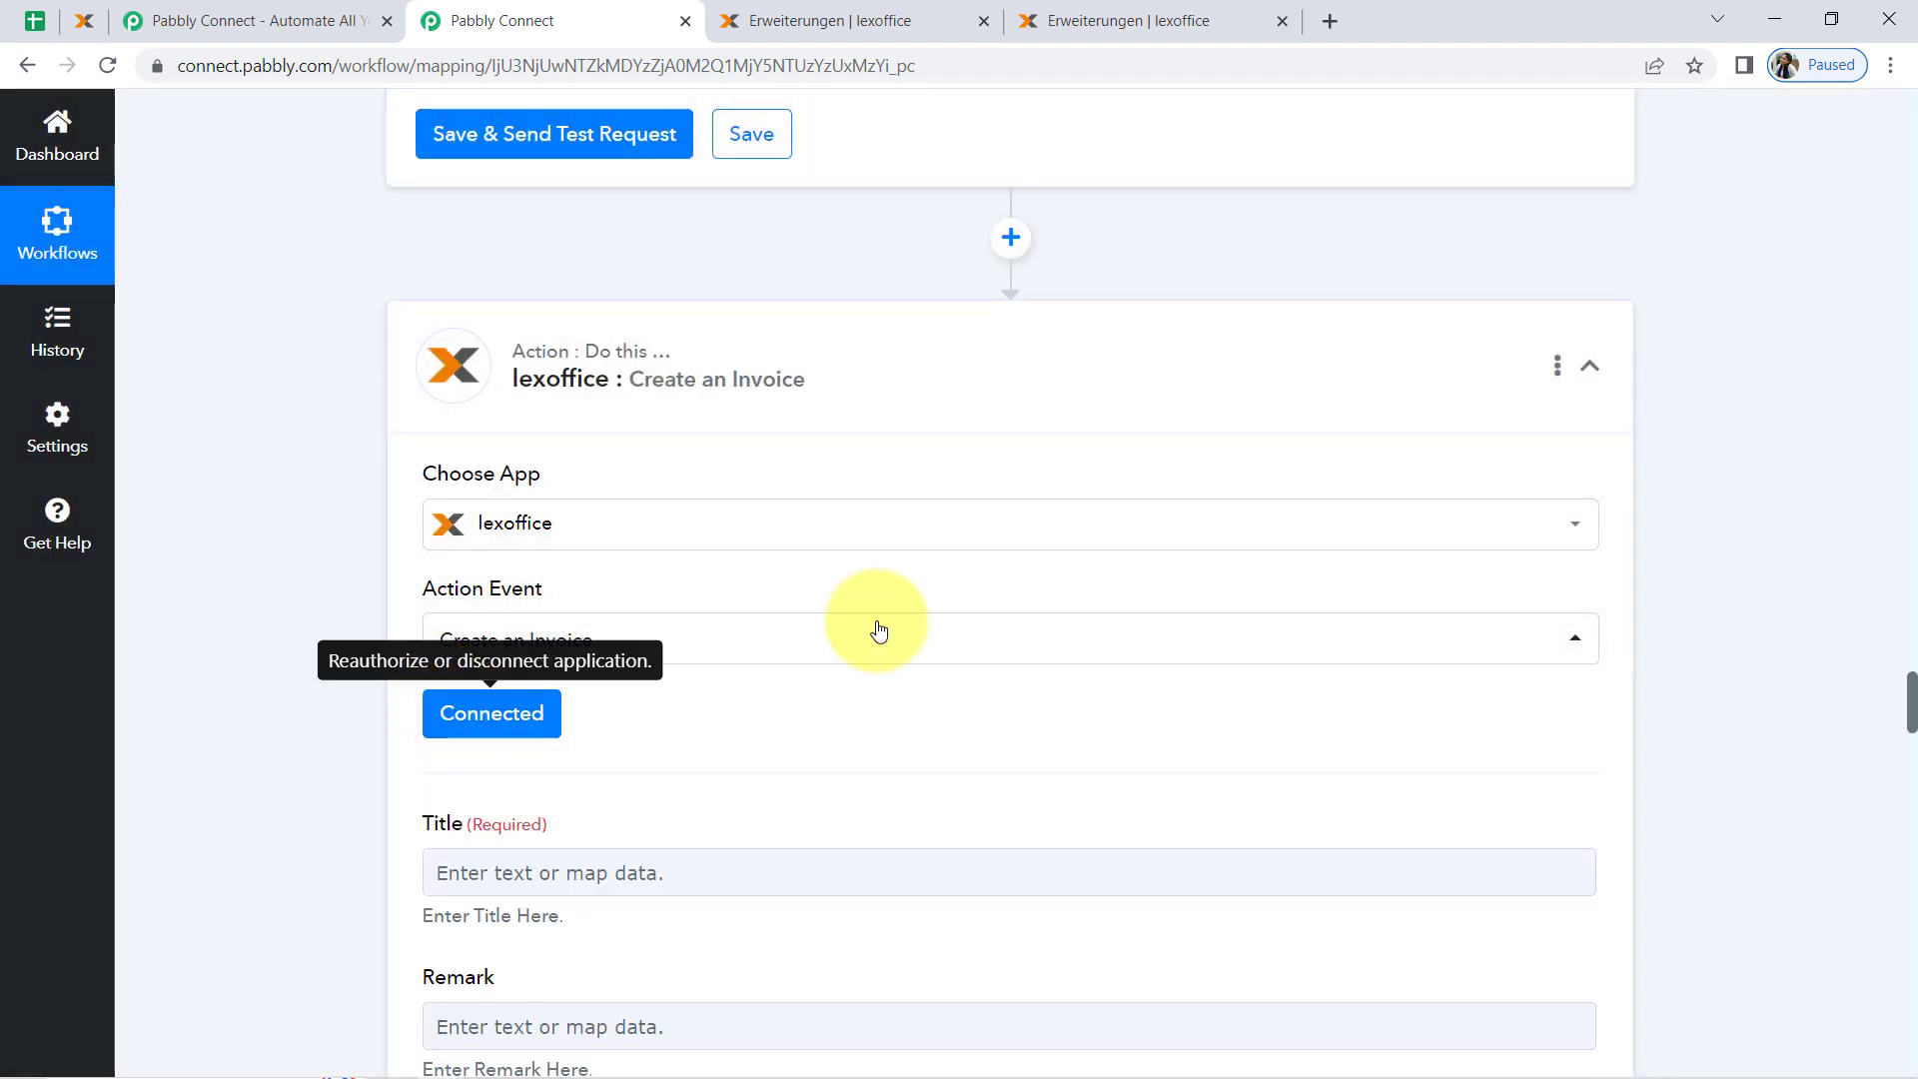
Review the required and optional fields of the Create an Invoice action, from Title through TaxType.
left_click_drag(1910, 689, 1910, 725)
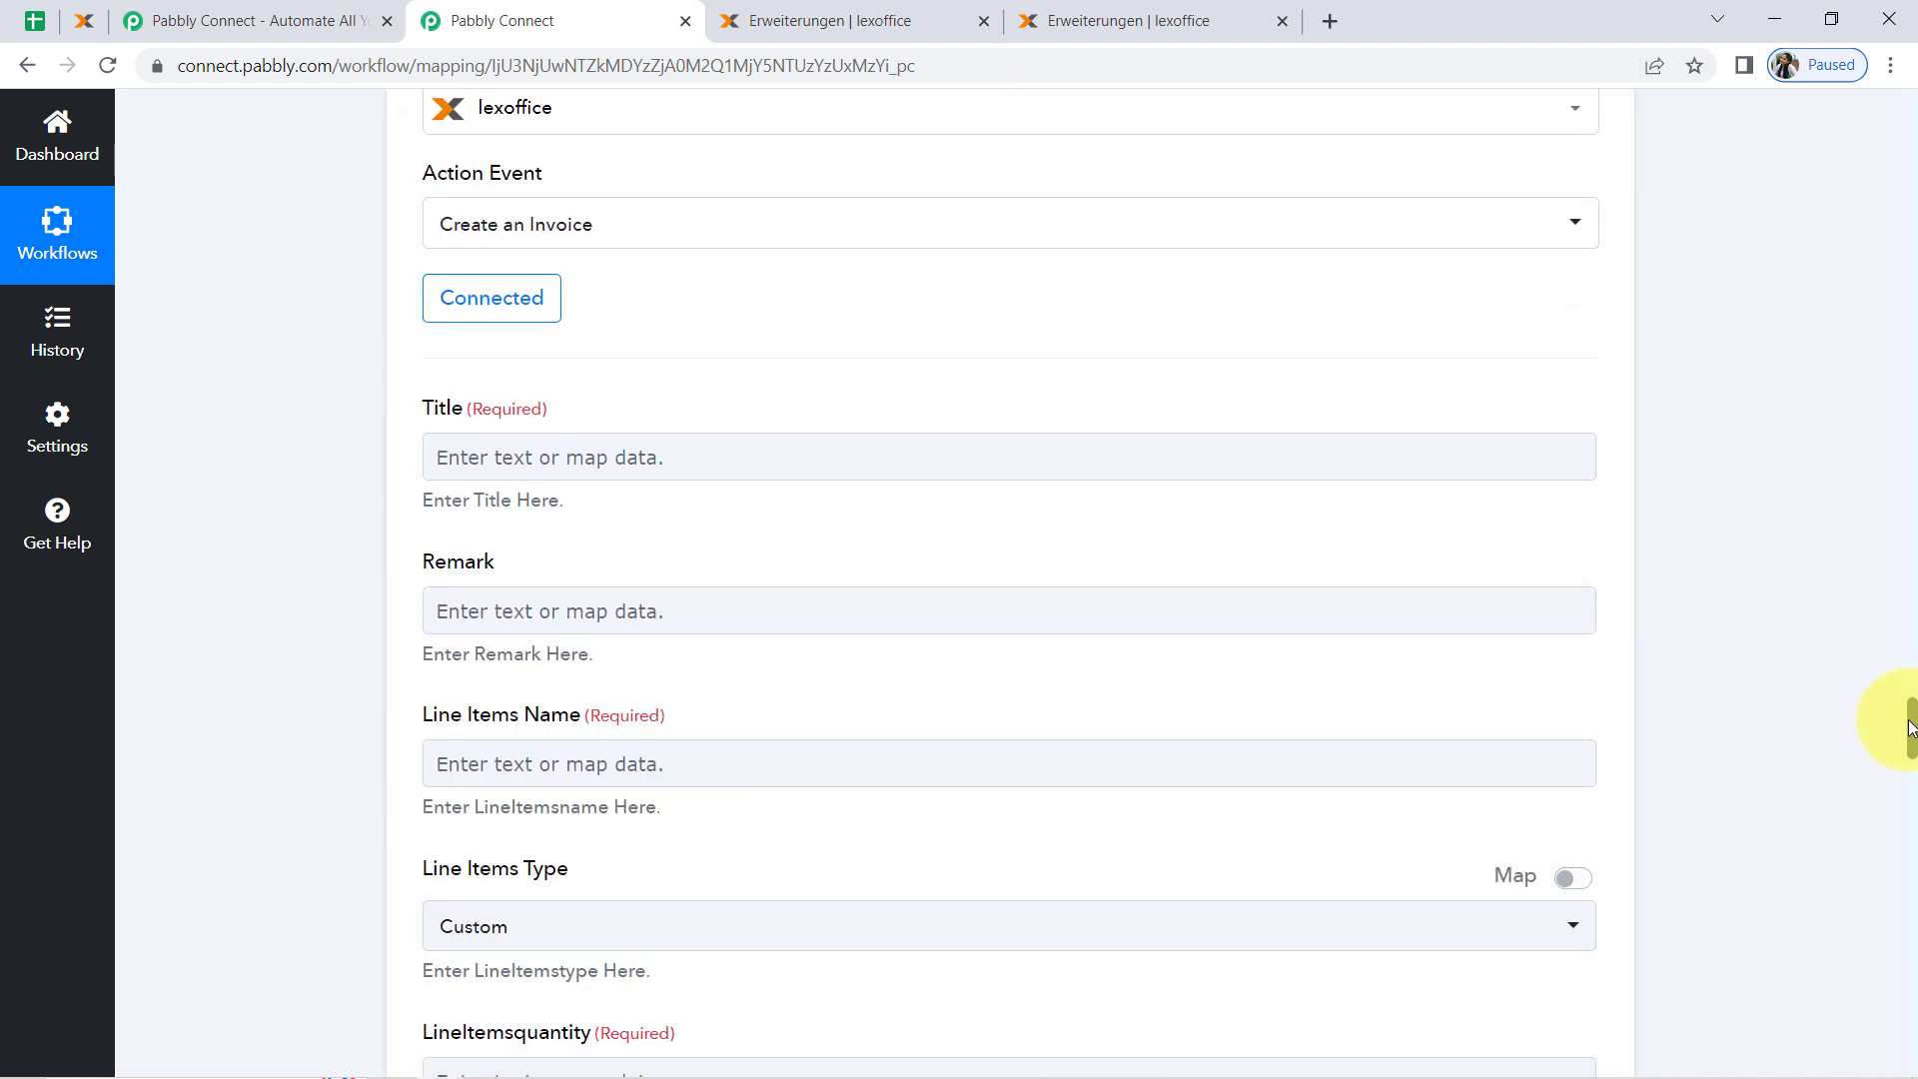
left_click_drag(1910, 727, 1909, 733)
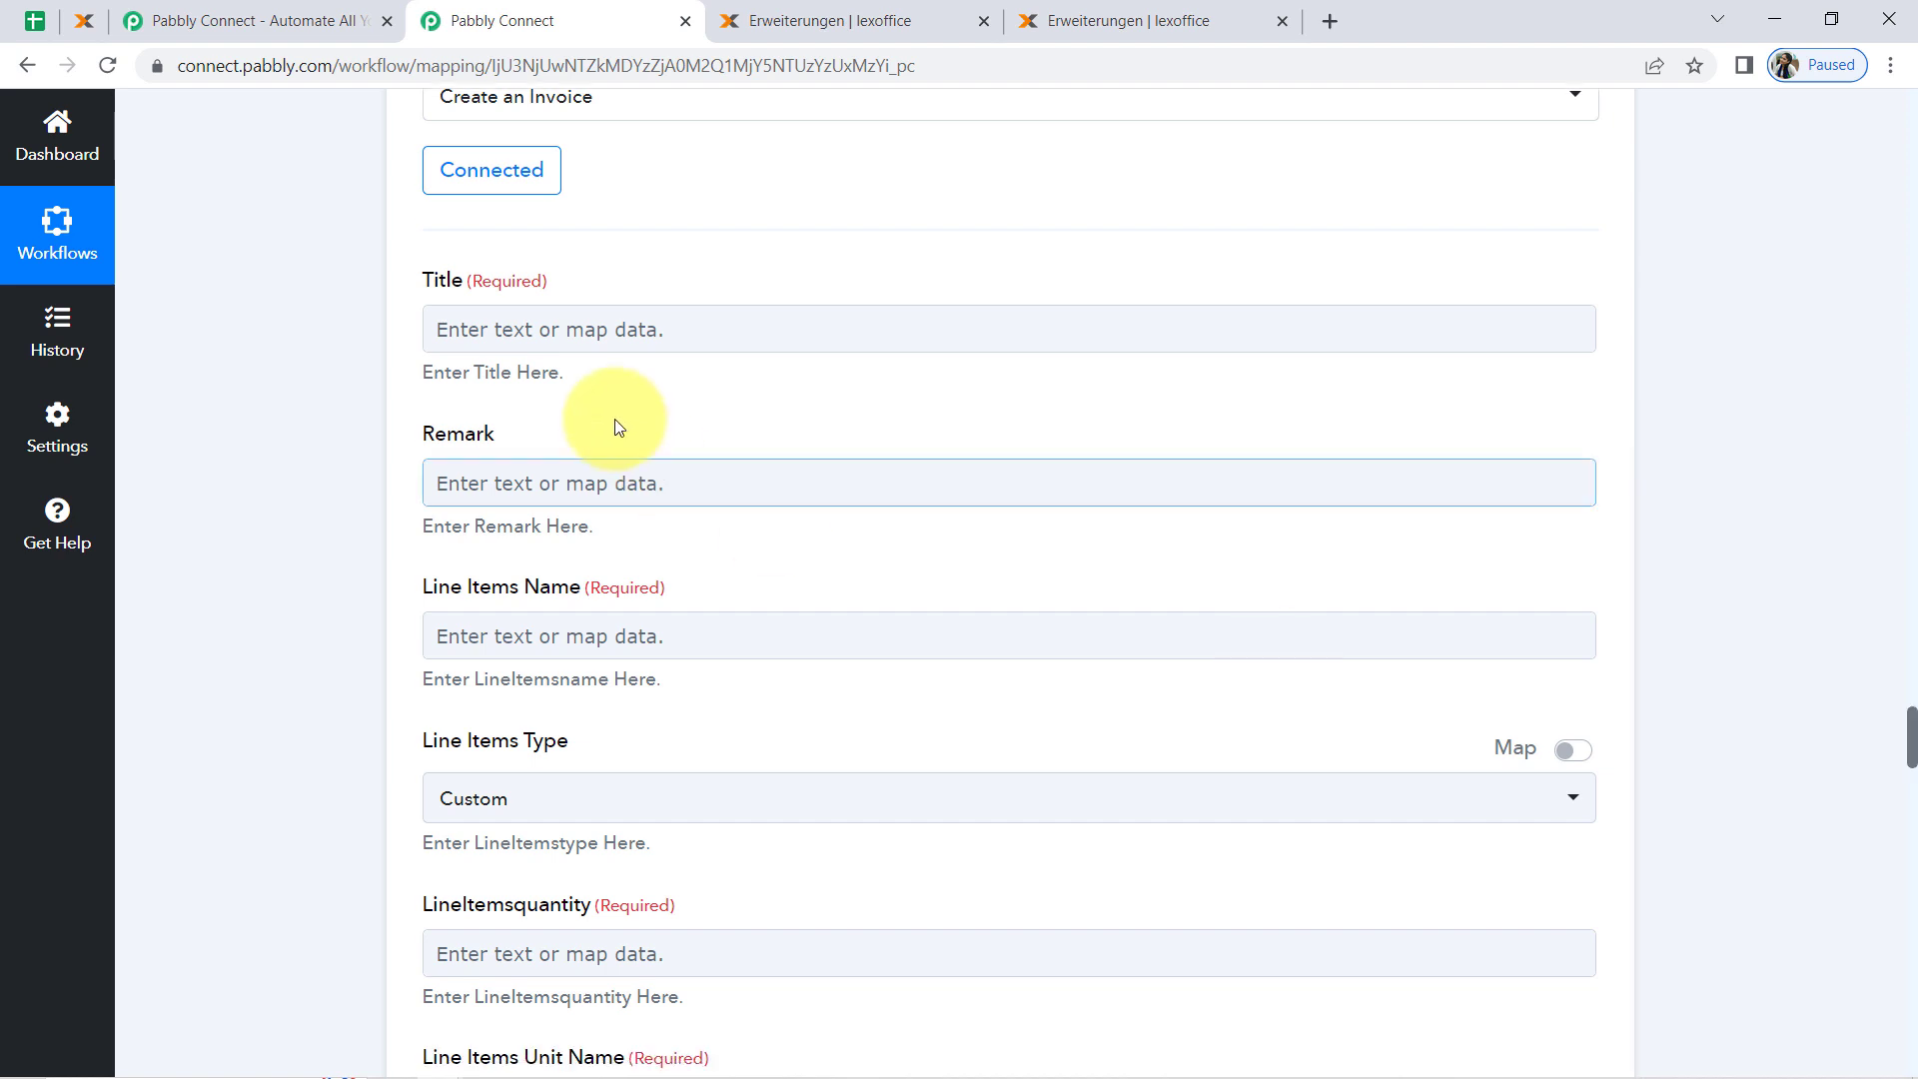
left_click_drag(429, 281, 500, 276)
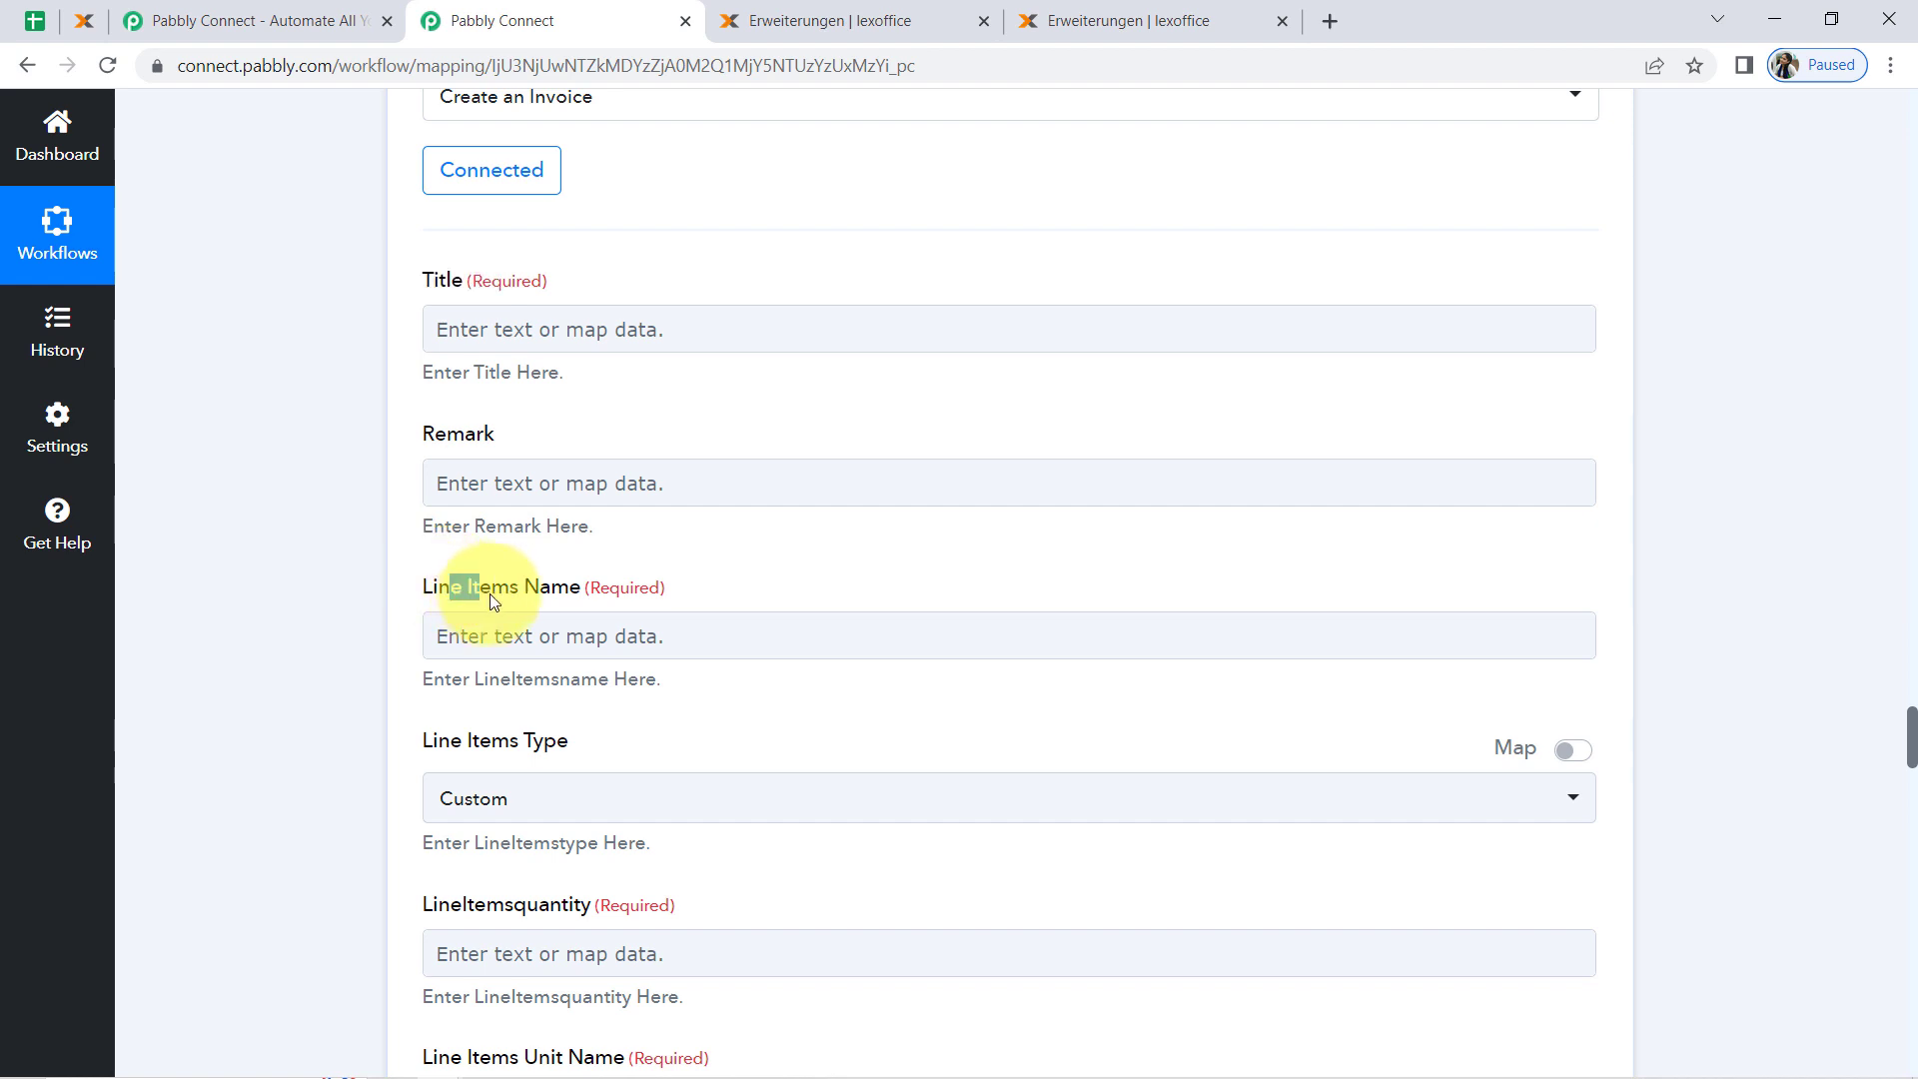
scroll(564, 544, "down", 4)
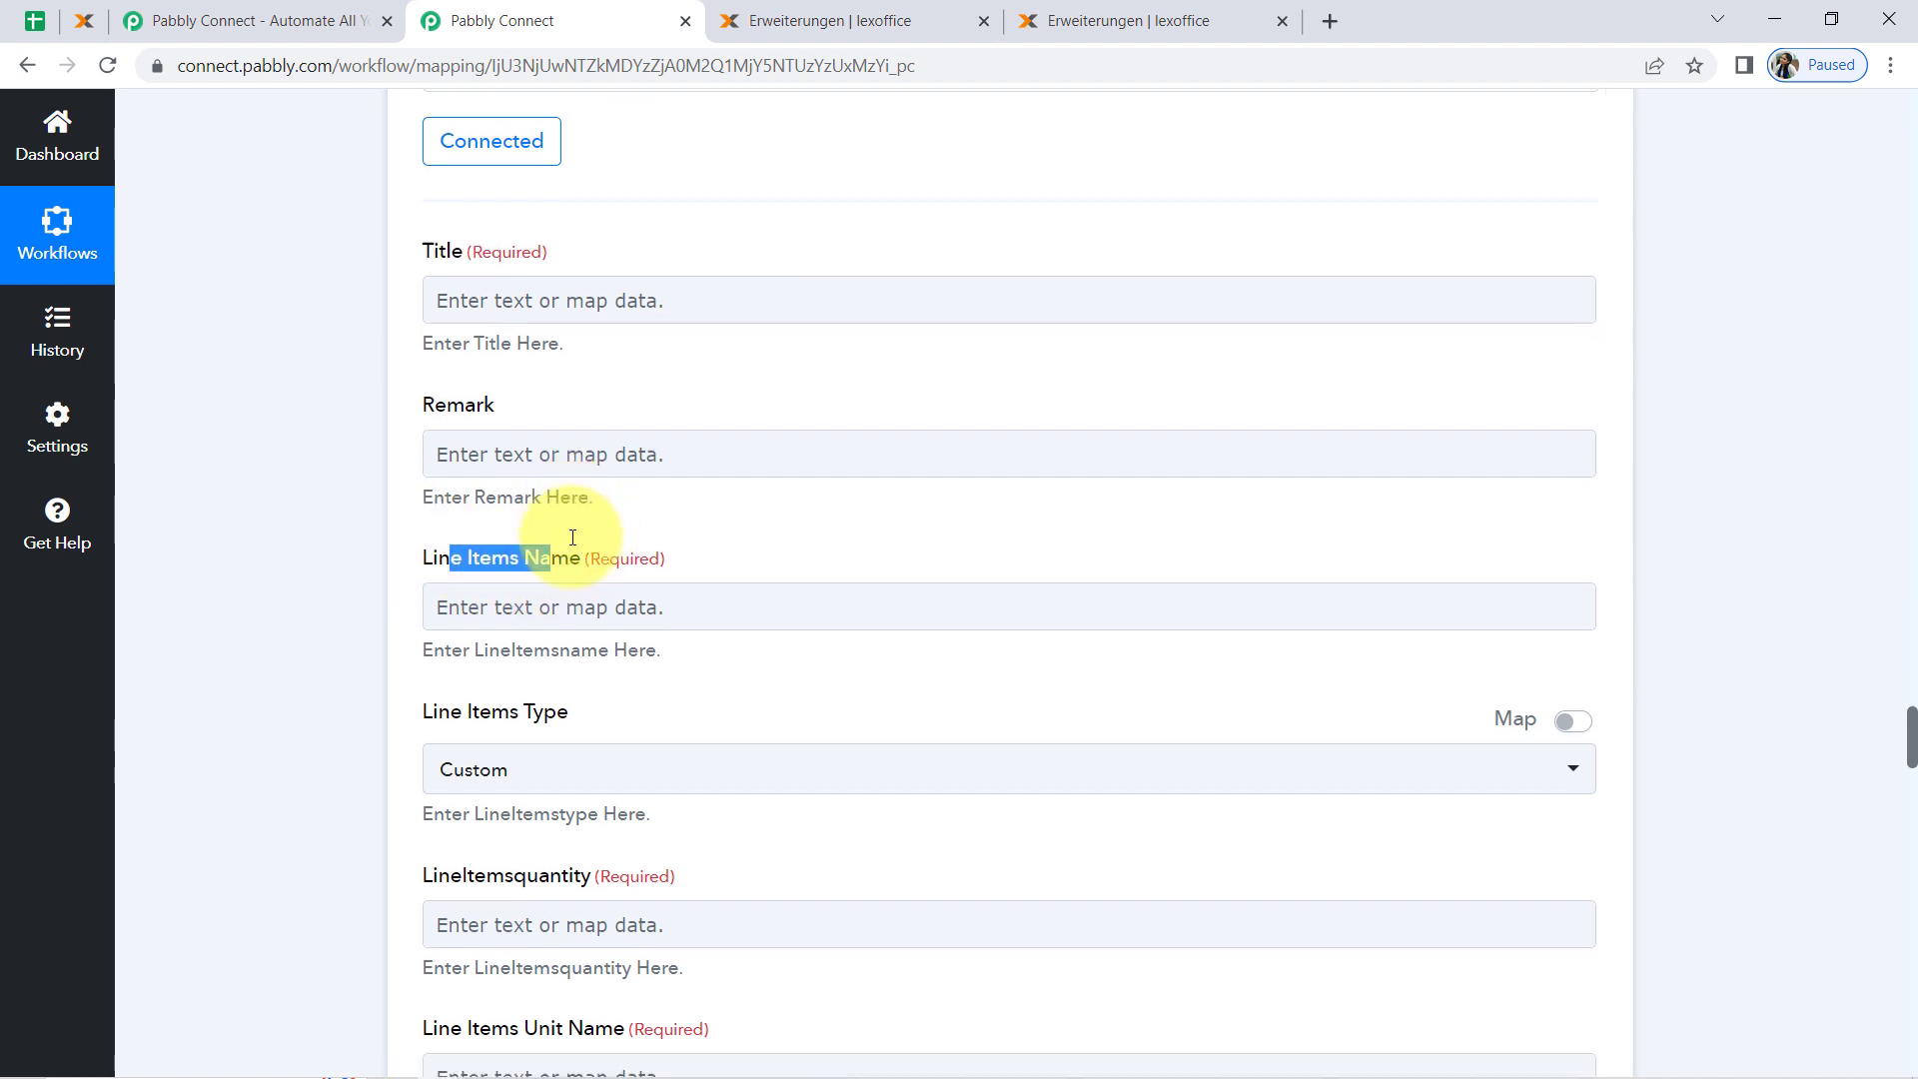
scroll(572, 536, "down", 1)
left_click_drag(463, 405, 566, 413)
left_click(462, 573)
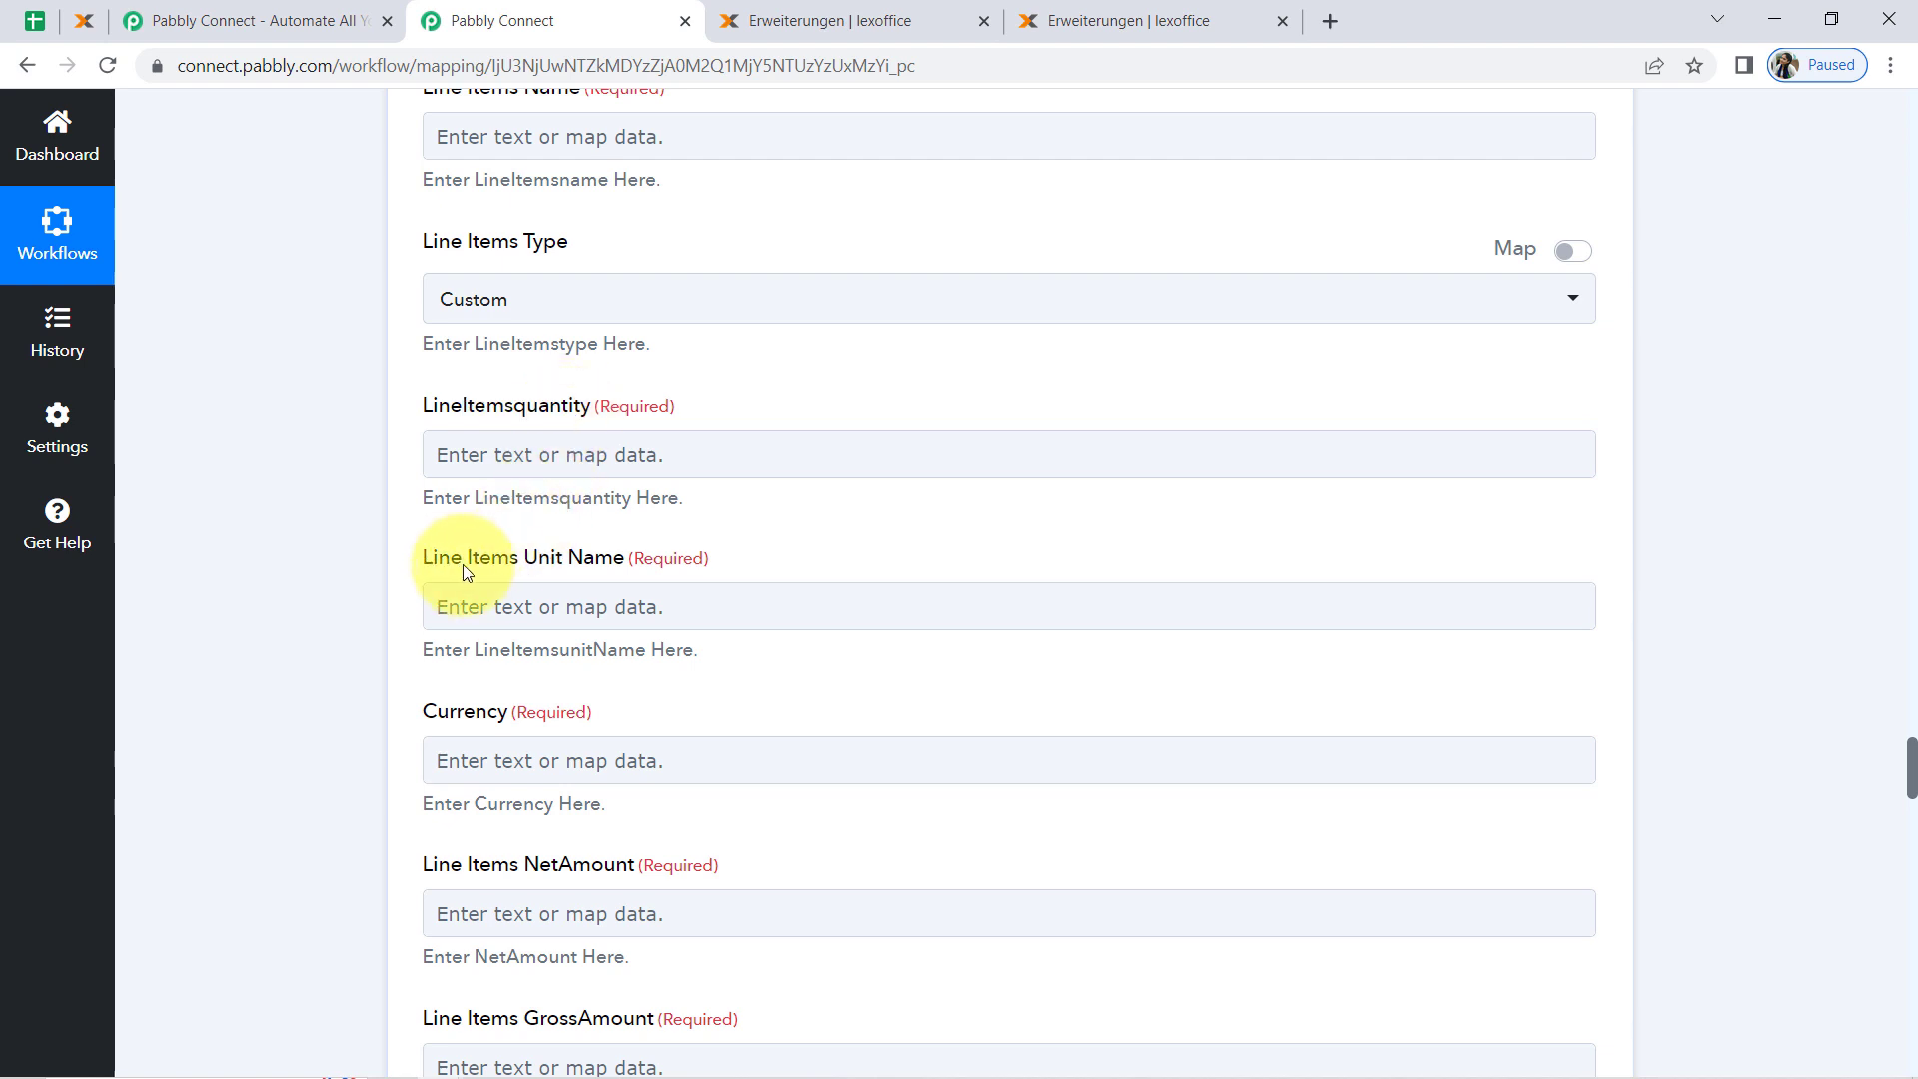
left_click_drag(581, 566, 590, 567)
scroll(590, 566, "down", 2)
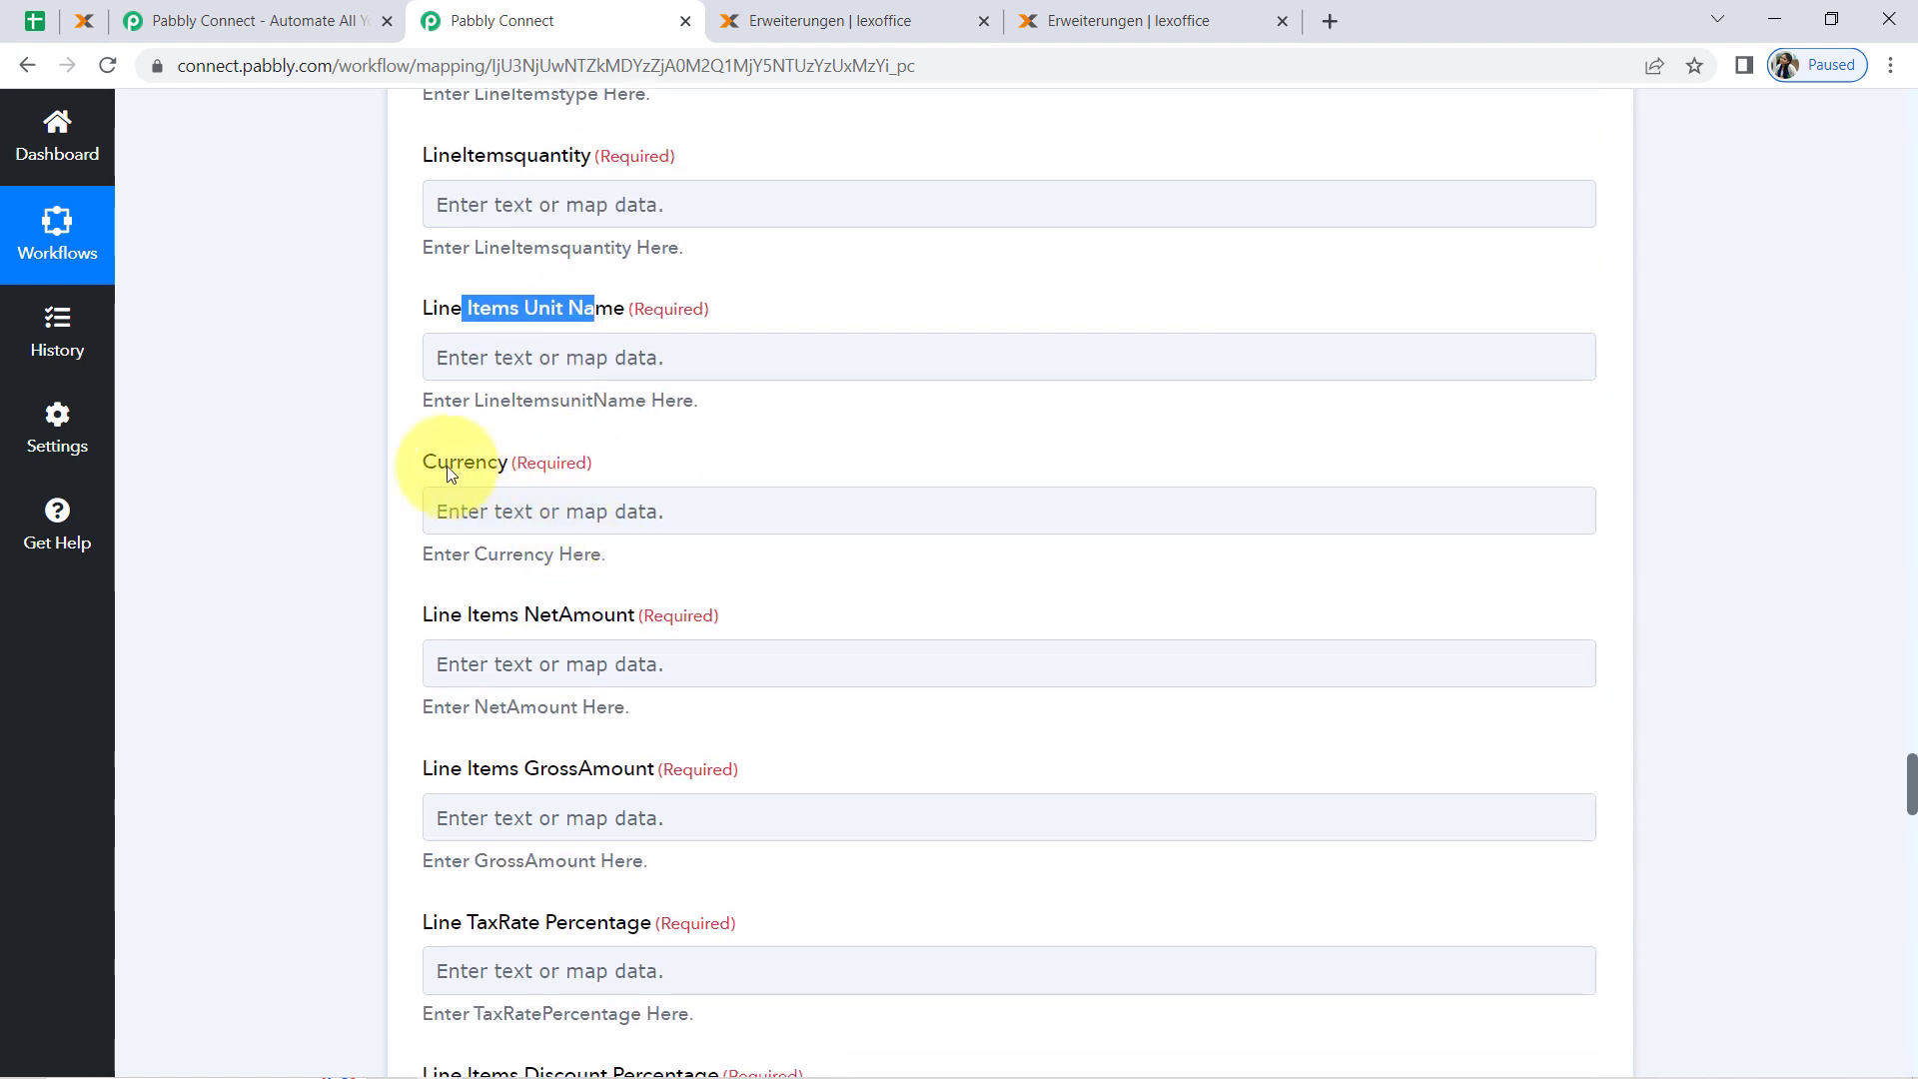
left_click_drag(496, 616, 526, 683)
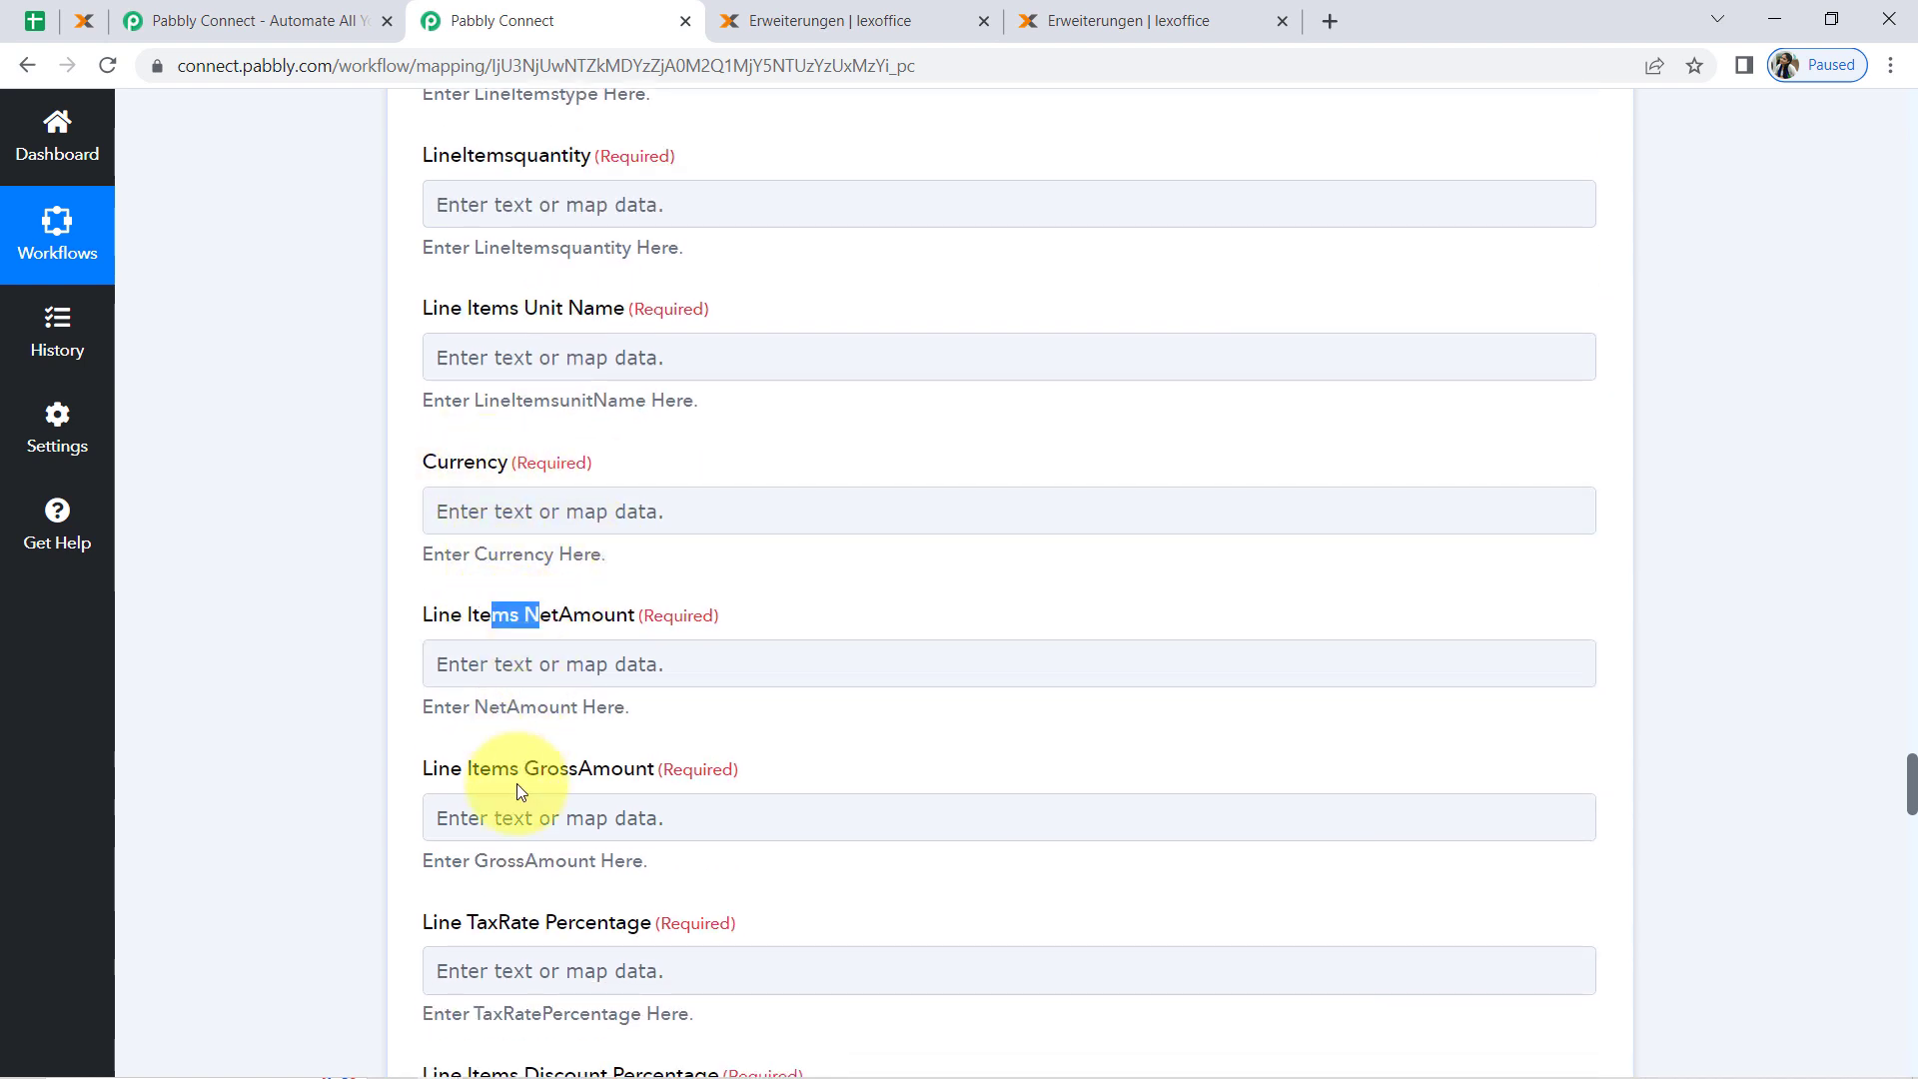
scroll(603, 757, "down", 4)
scroll(557, 569, "down", 7)
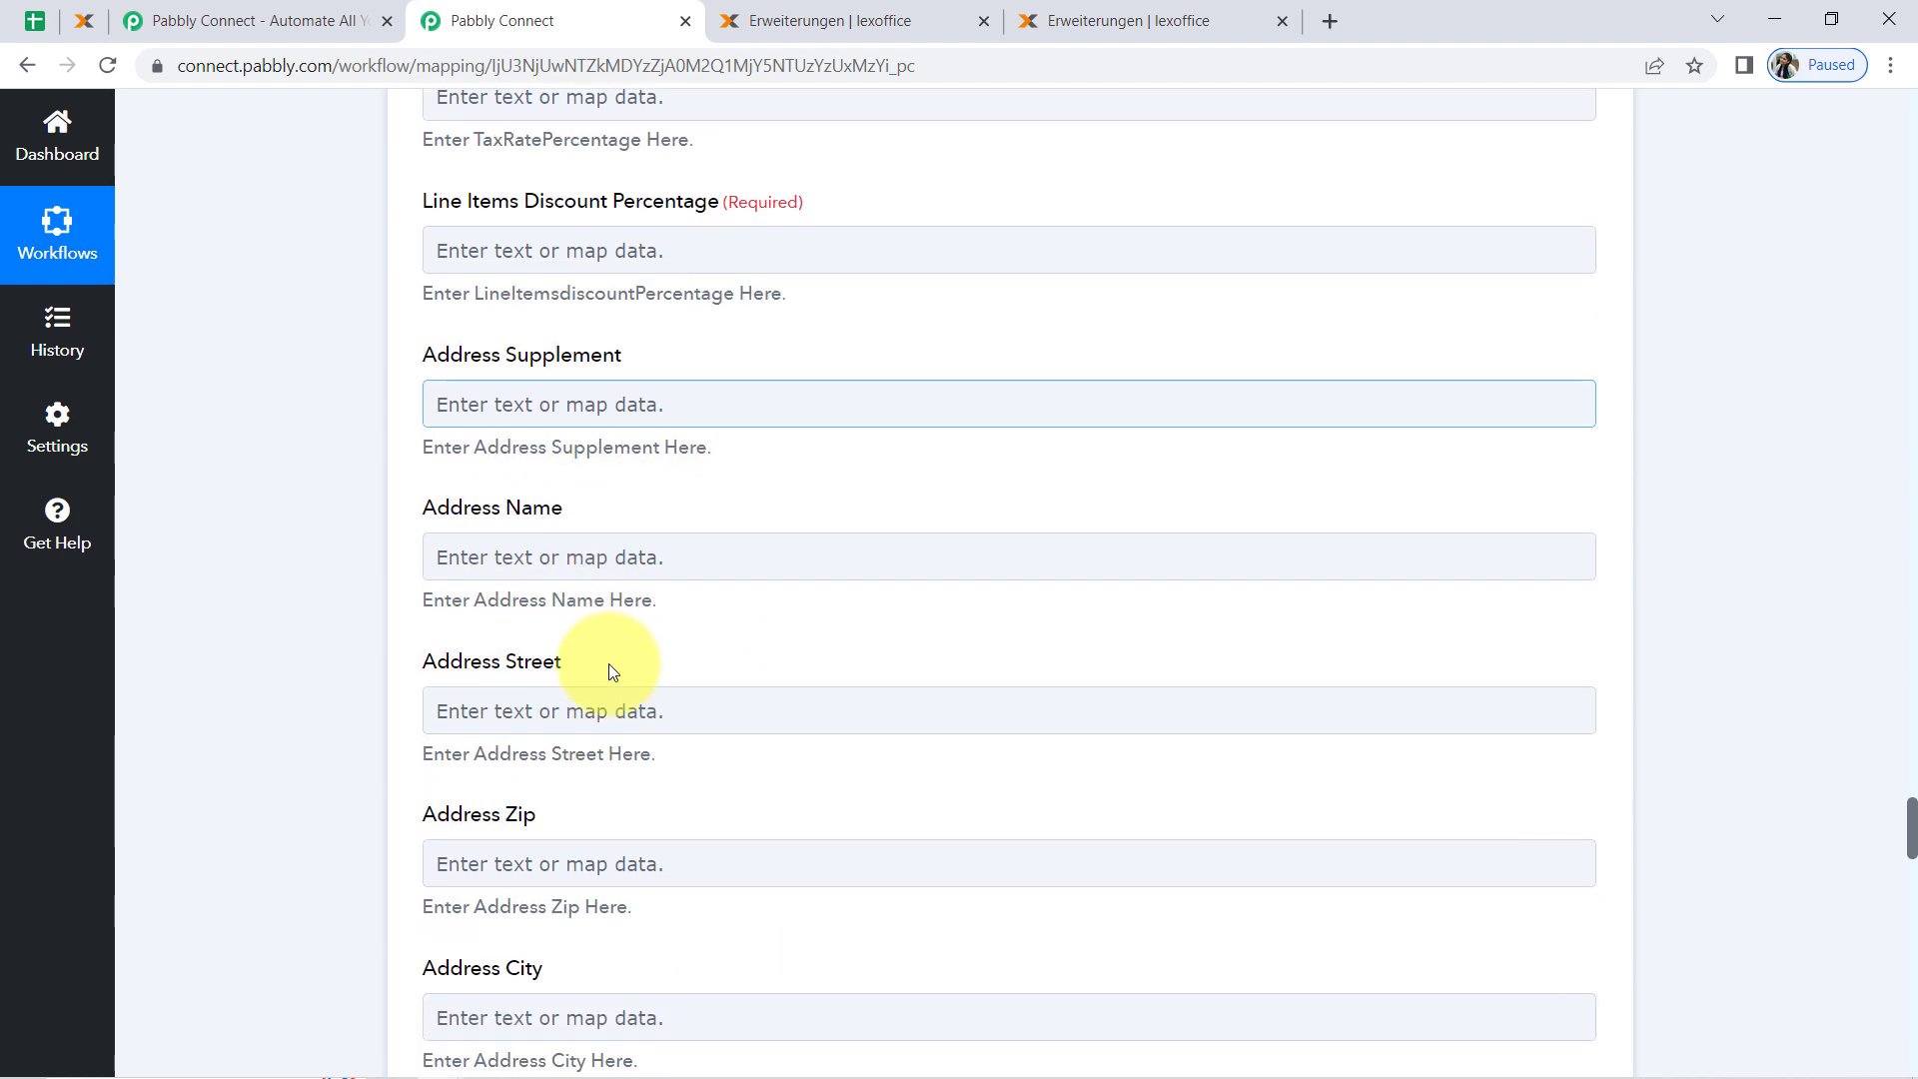
scroll(590, 705, "down", 6)
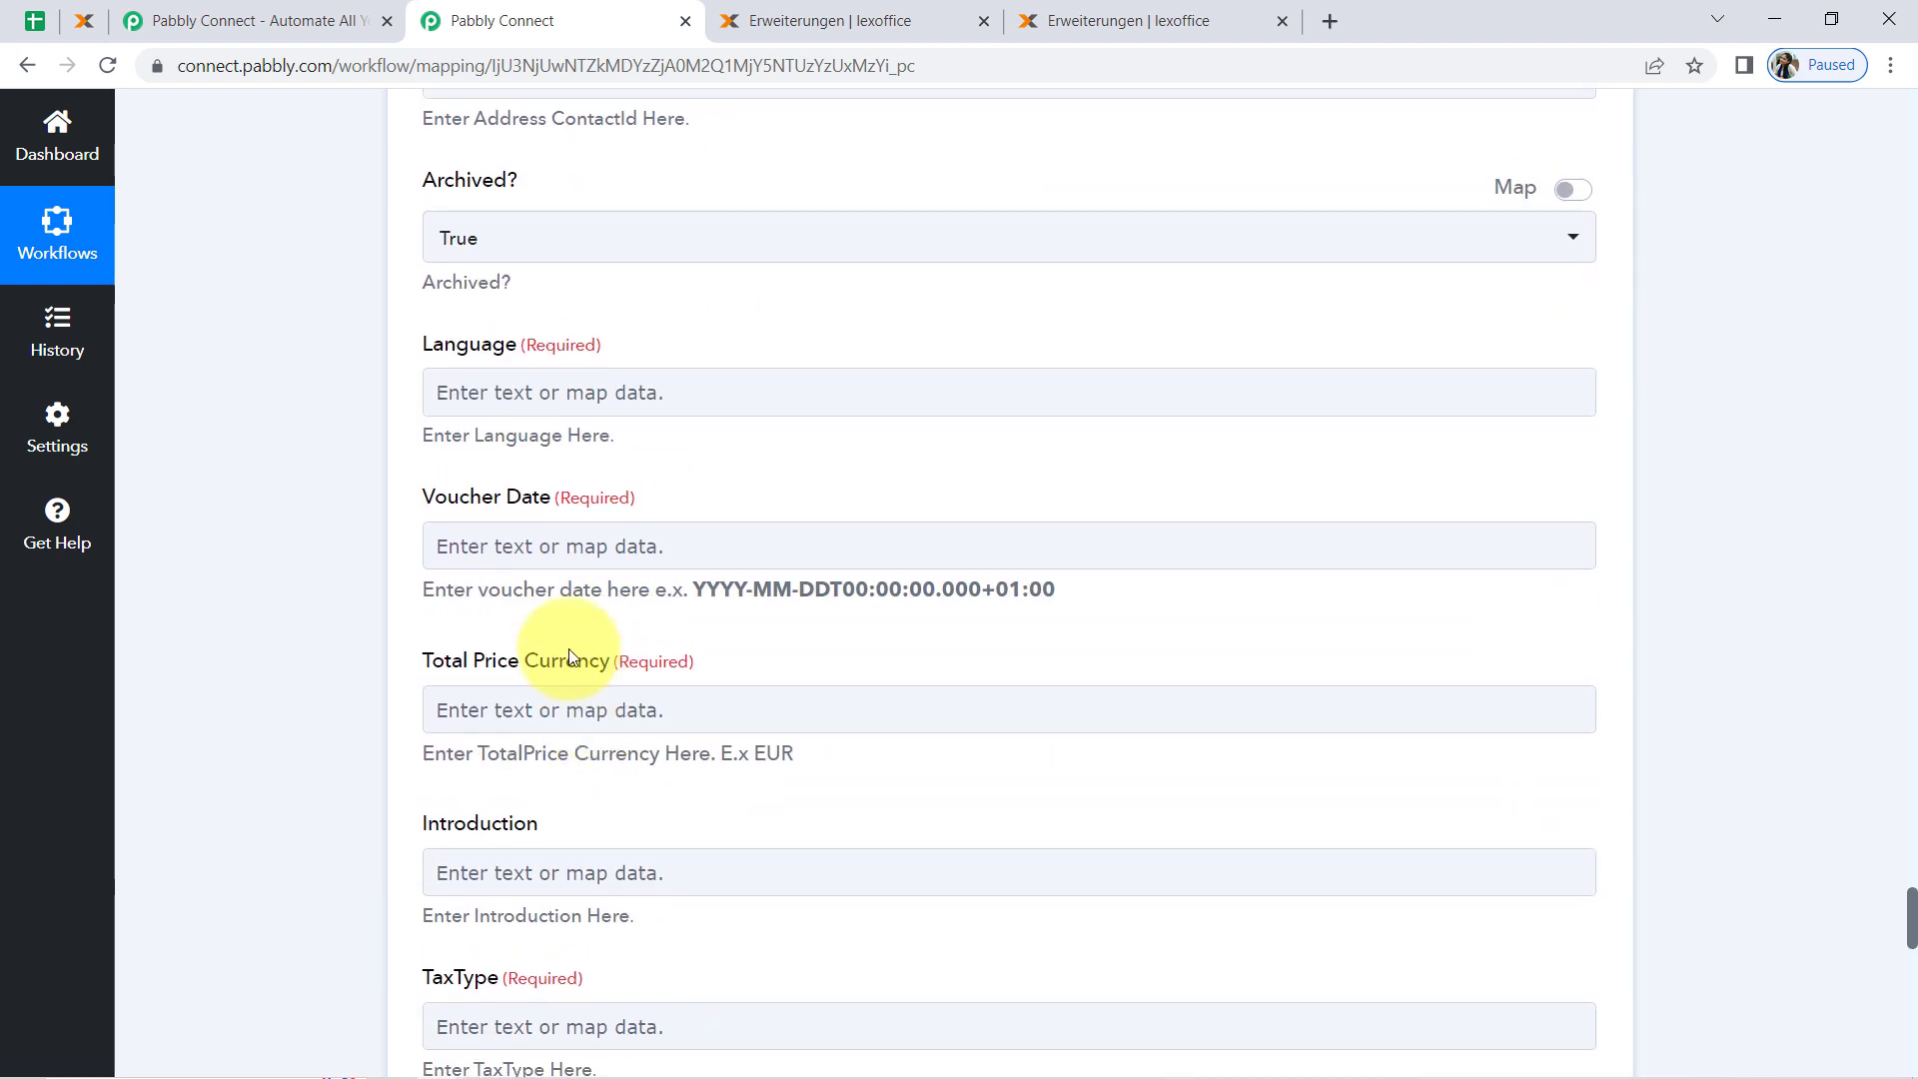
scroll(522, 574, "up", 8)
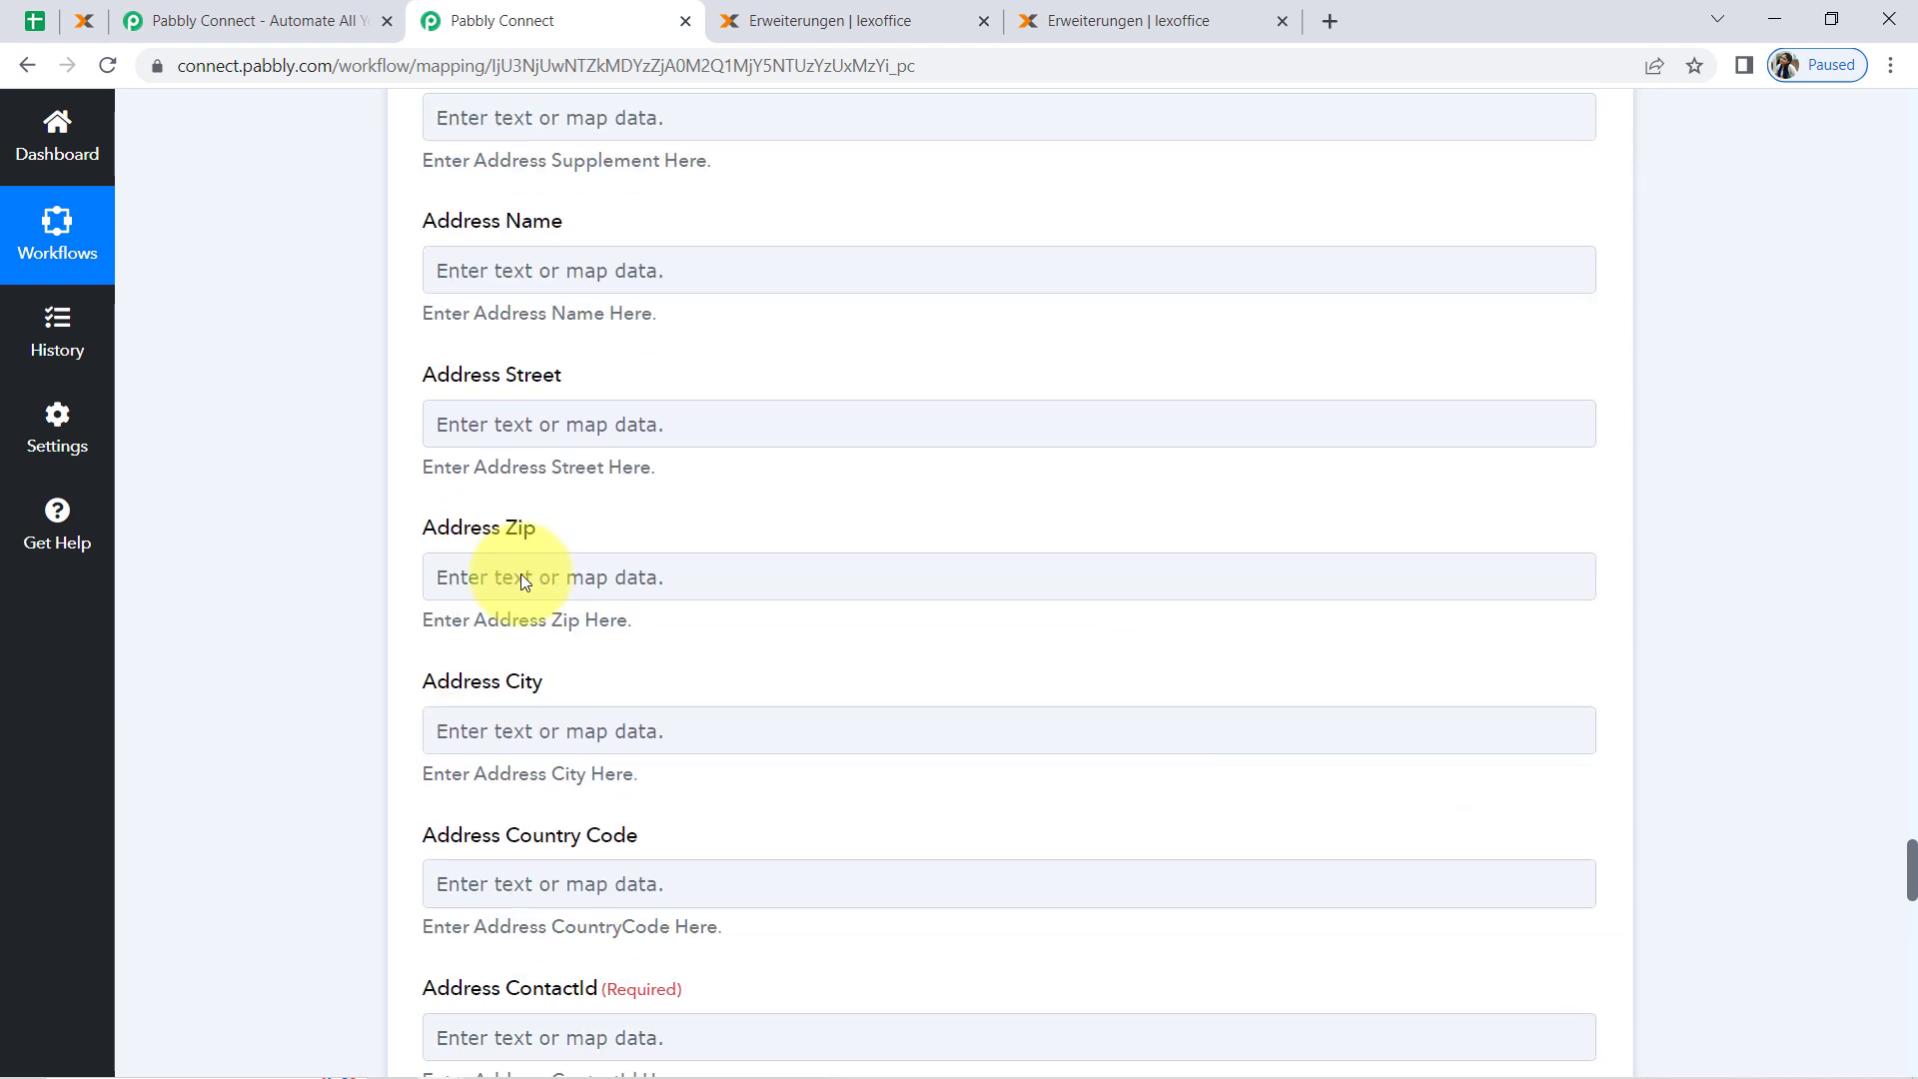
Check the invoice data in row 2 of the Invoice Data Google Sheet and return to the Pabbly Connect workflow.
left_click(37, 27)
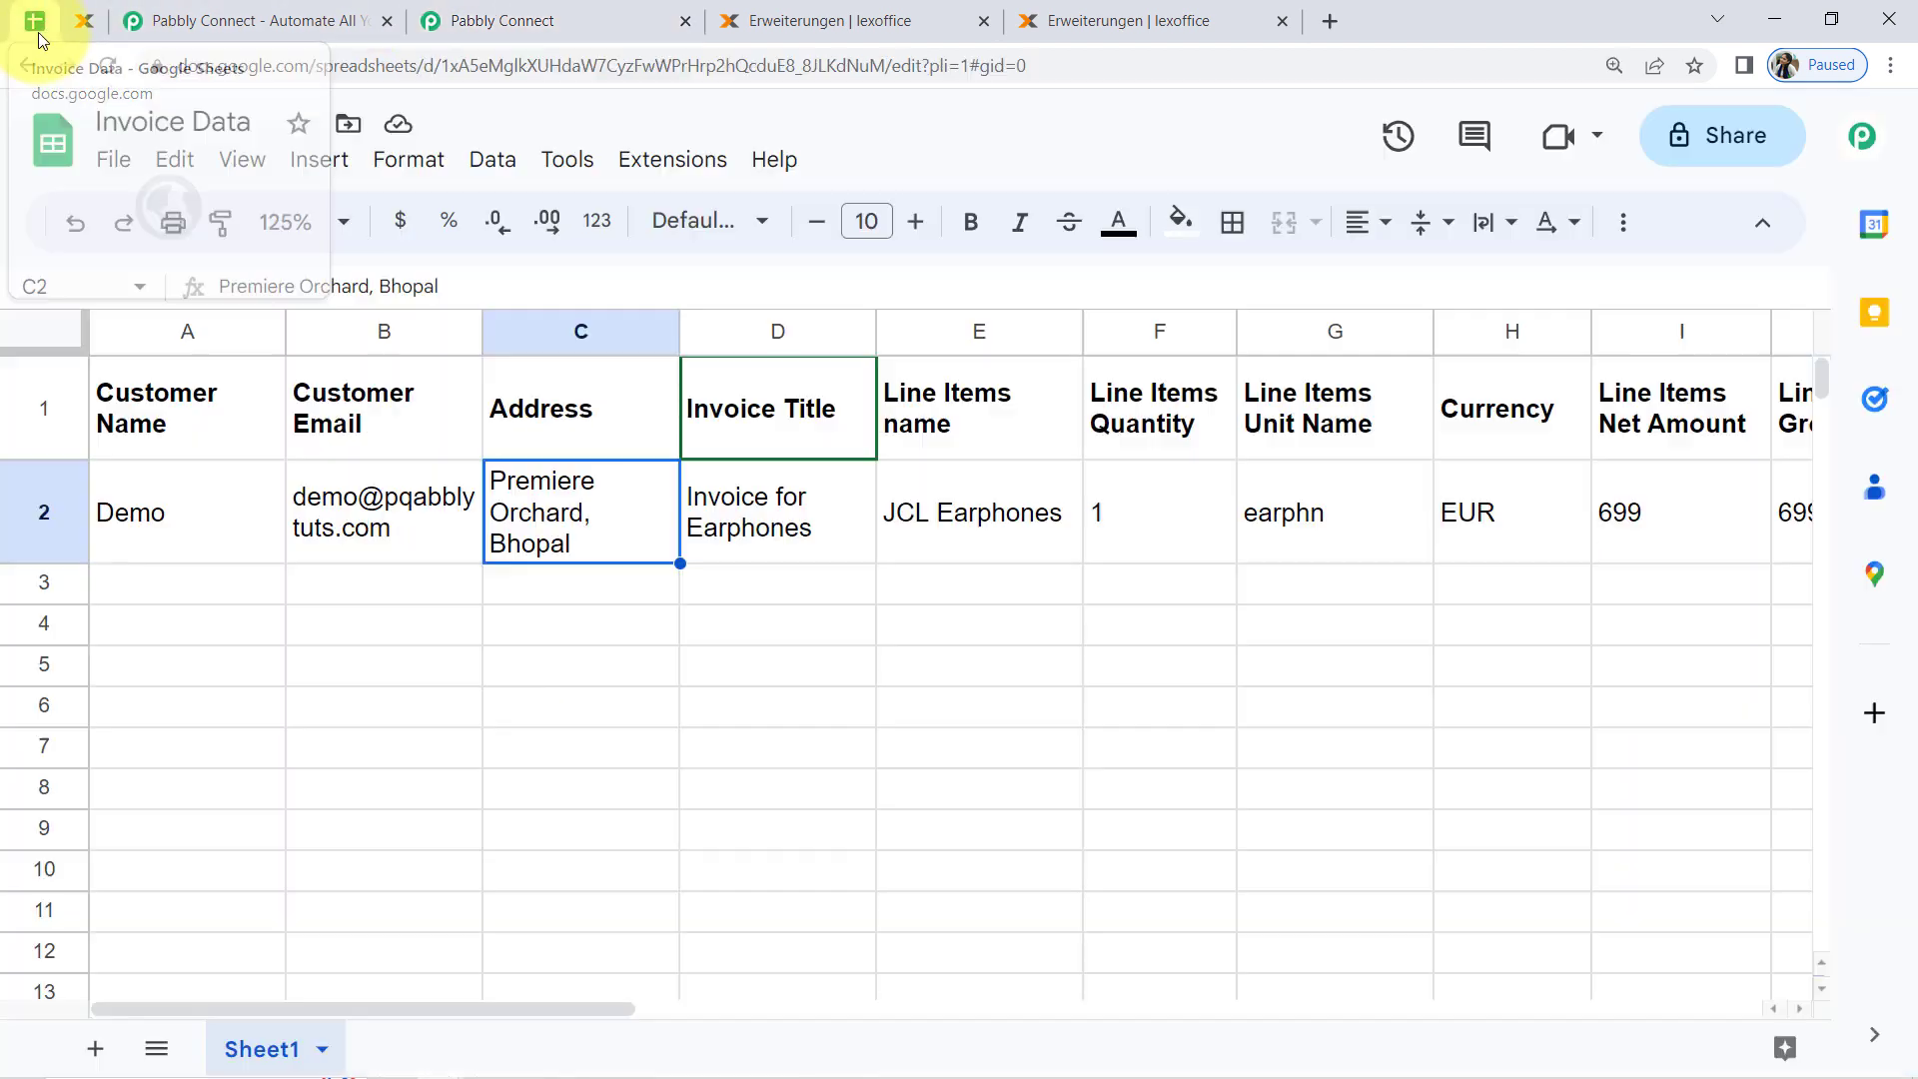
left_click(335, 702)
left_click(43, 507)
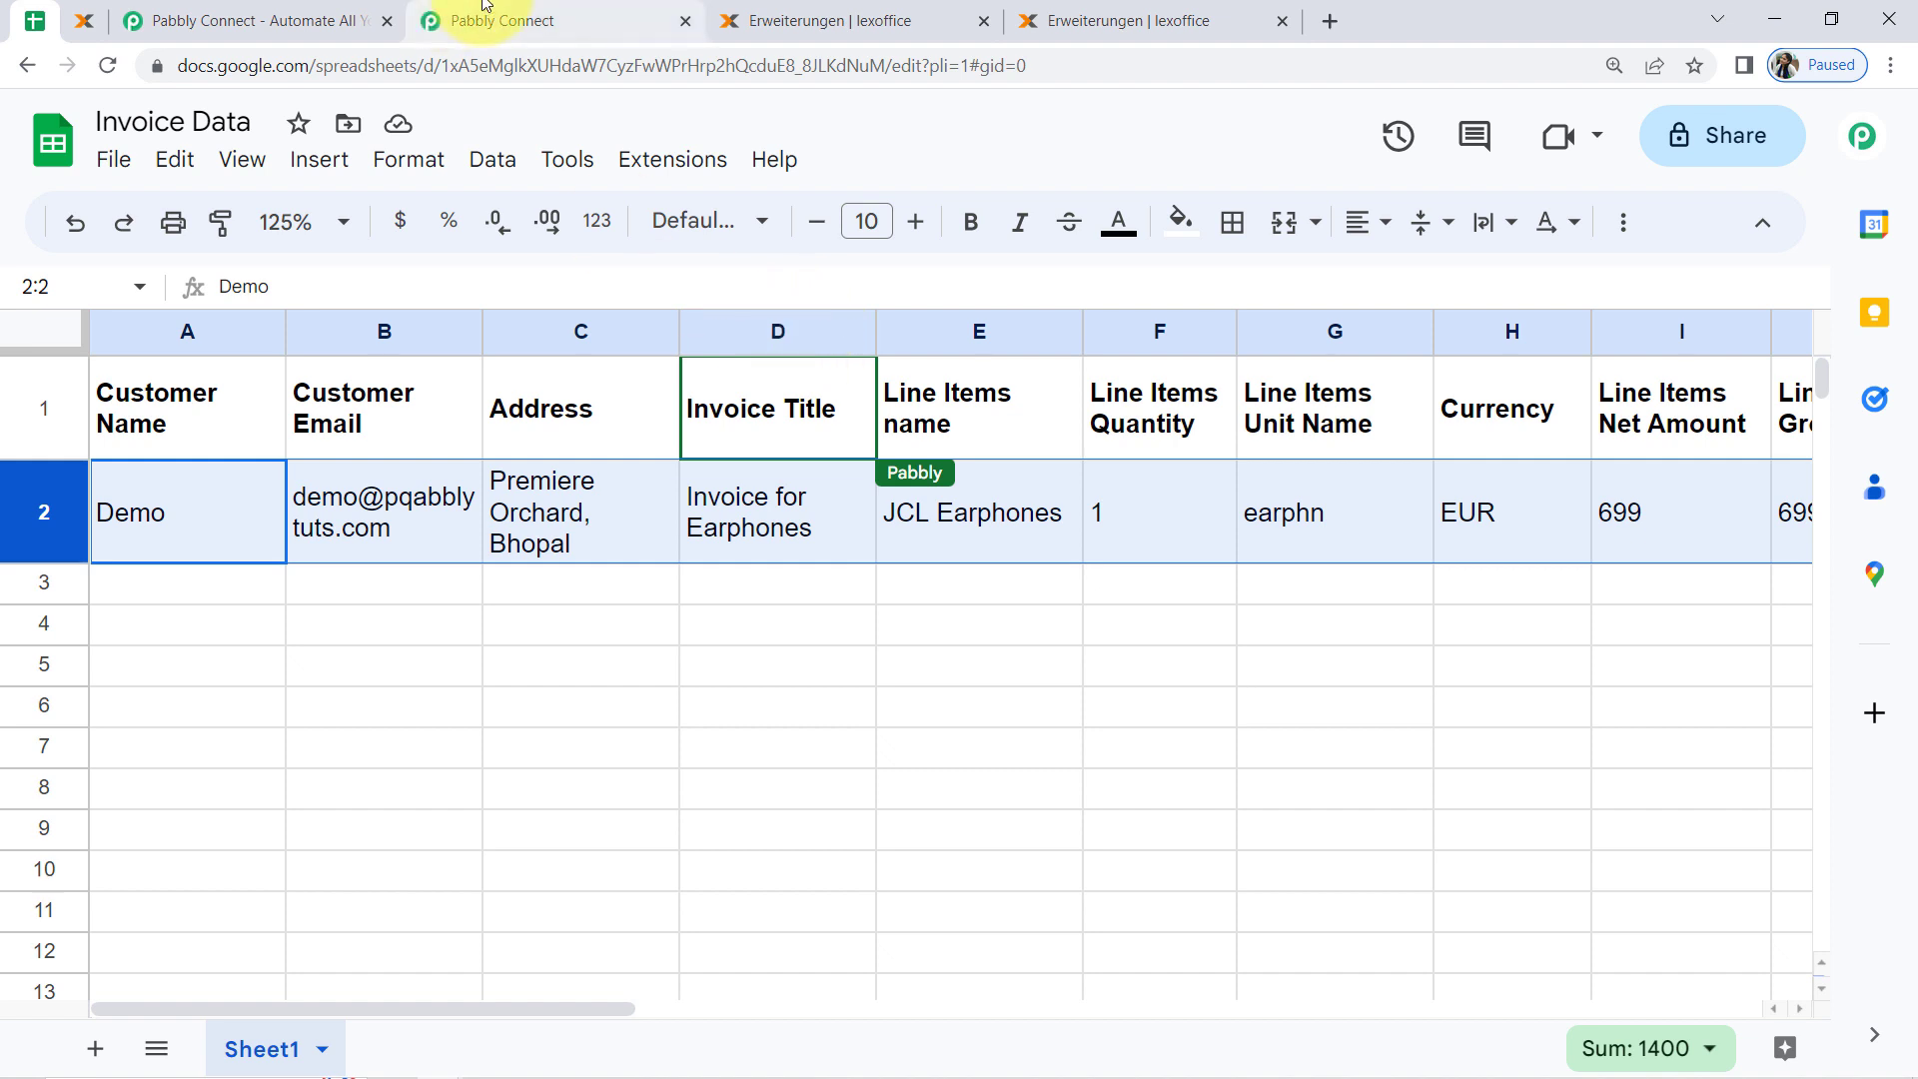
left_click(511, 22)
Map the invoice Title field to the Invoice Title value from the Google Sheets trigger.
scroll(360, 469, "up", 20)
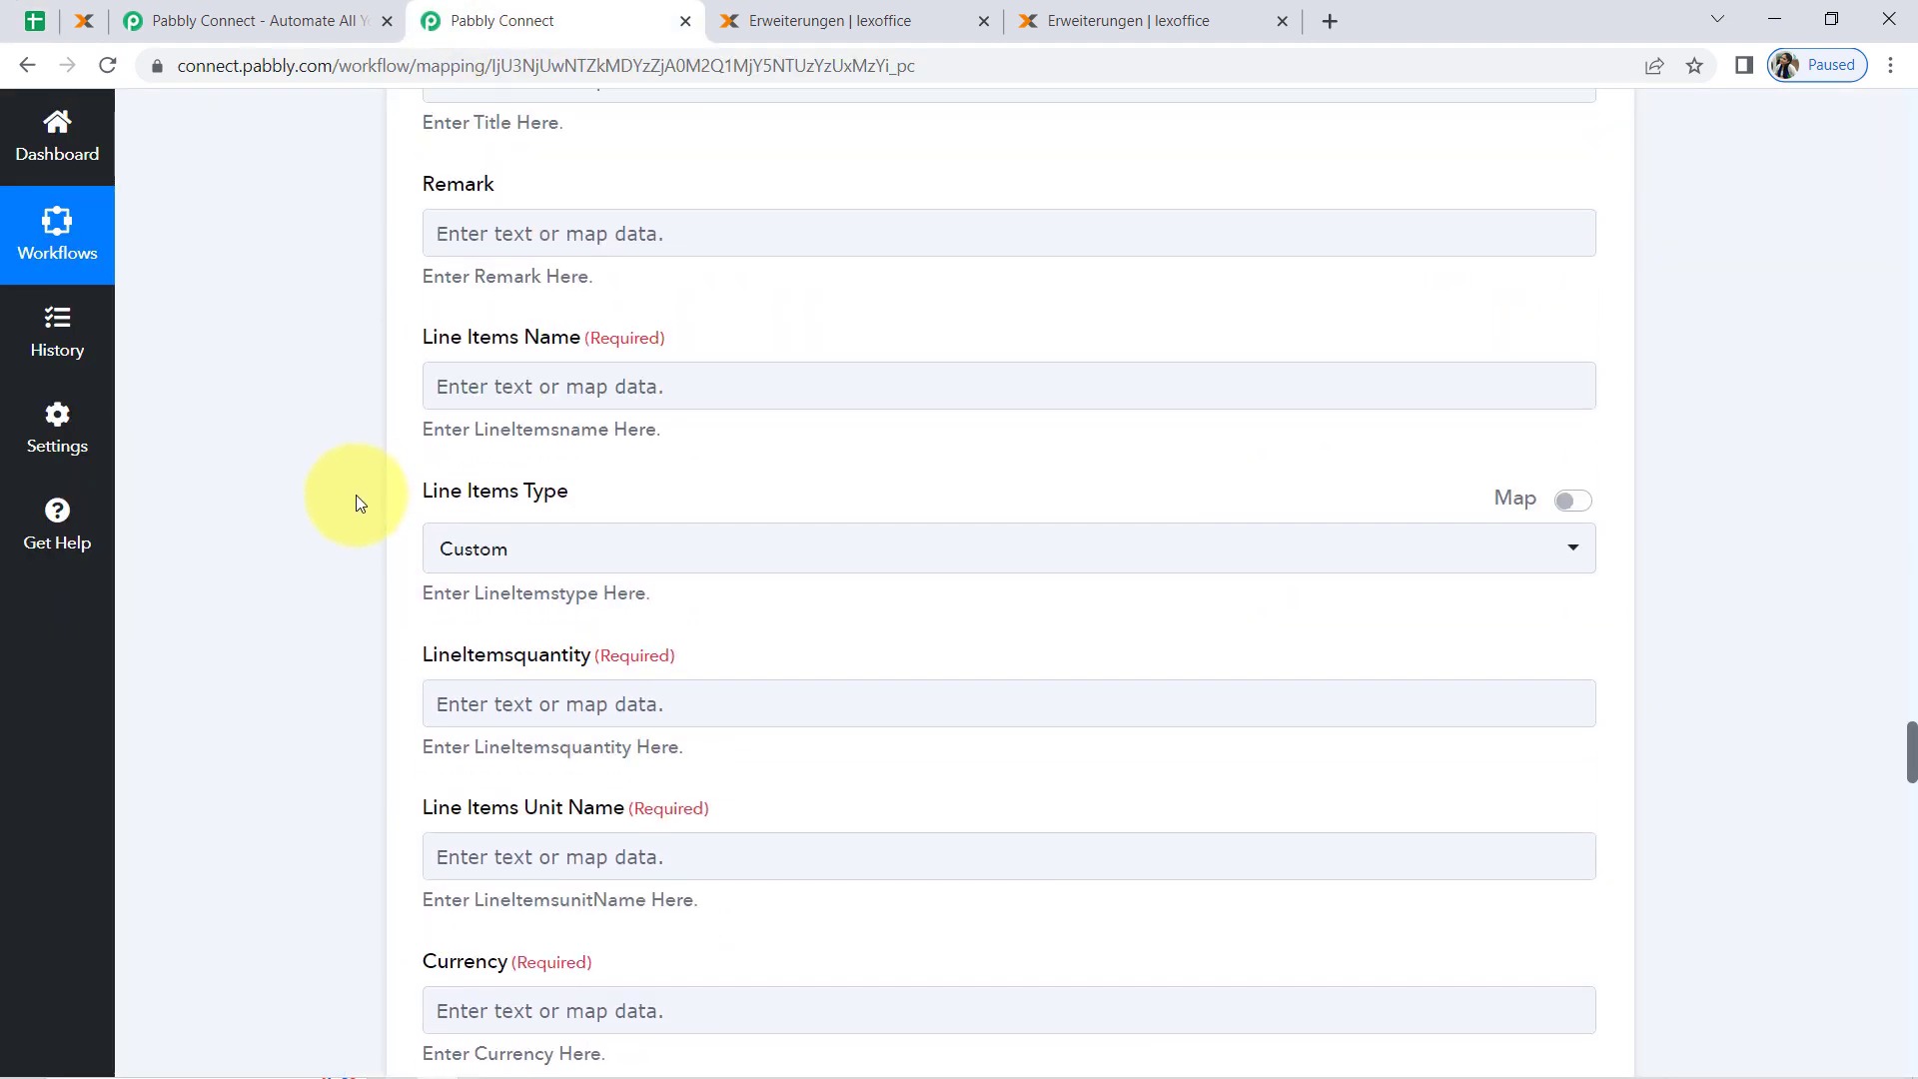
scroll(356, 495, "down", 1)
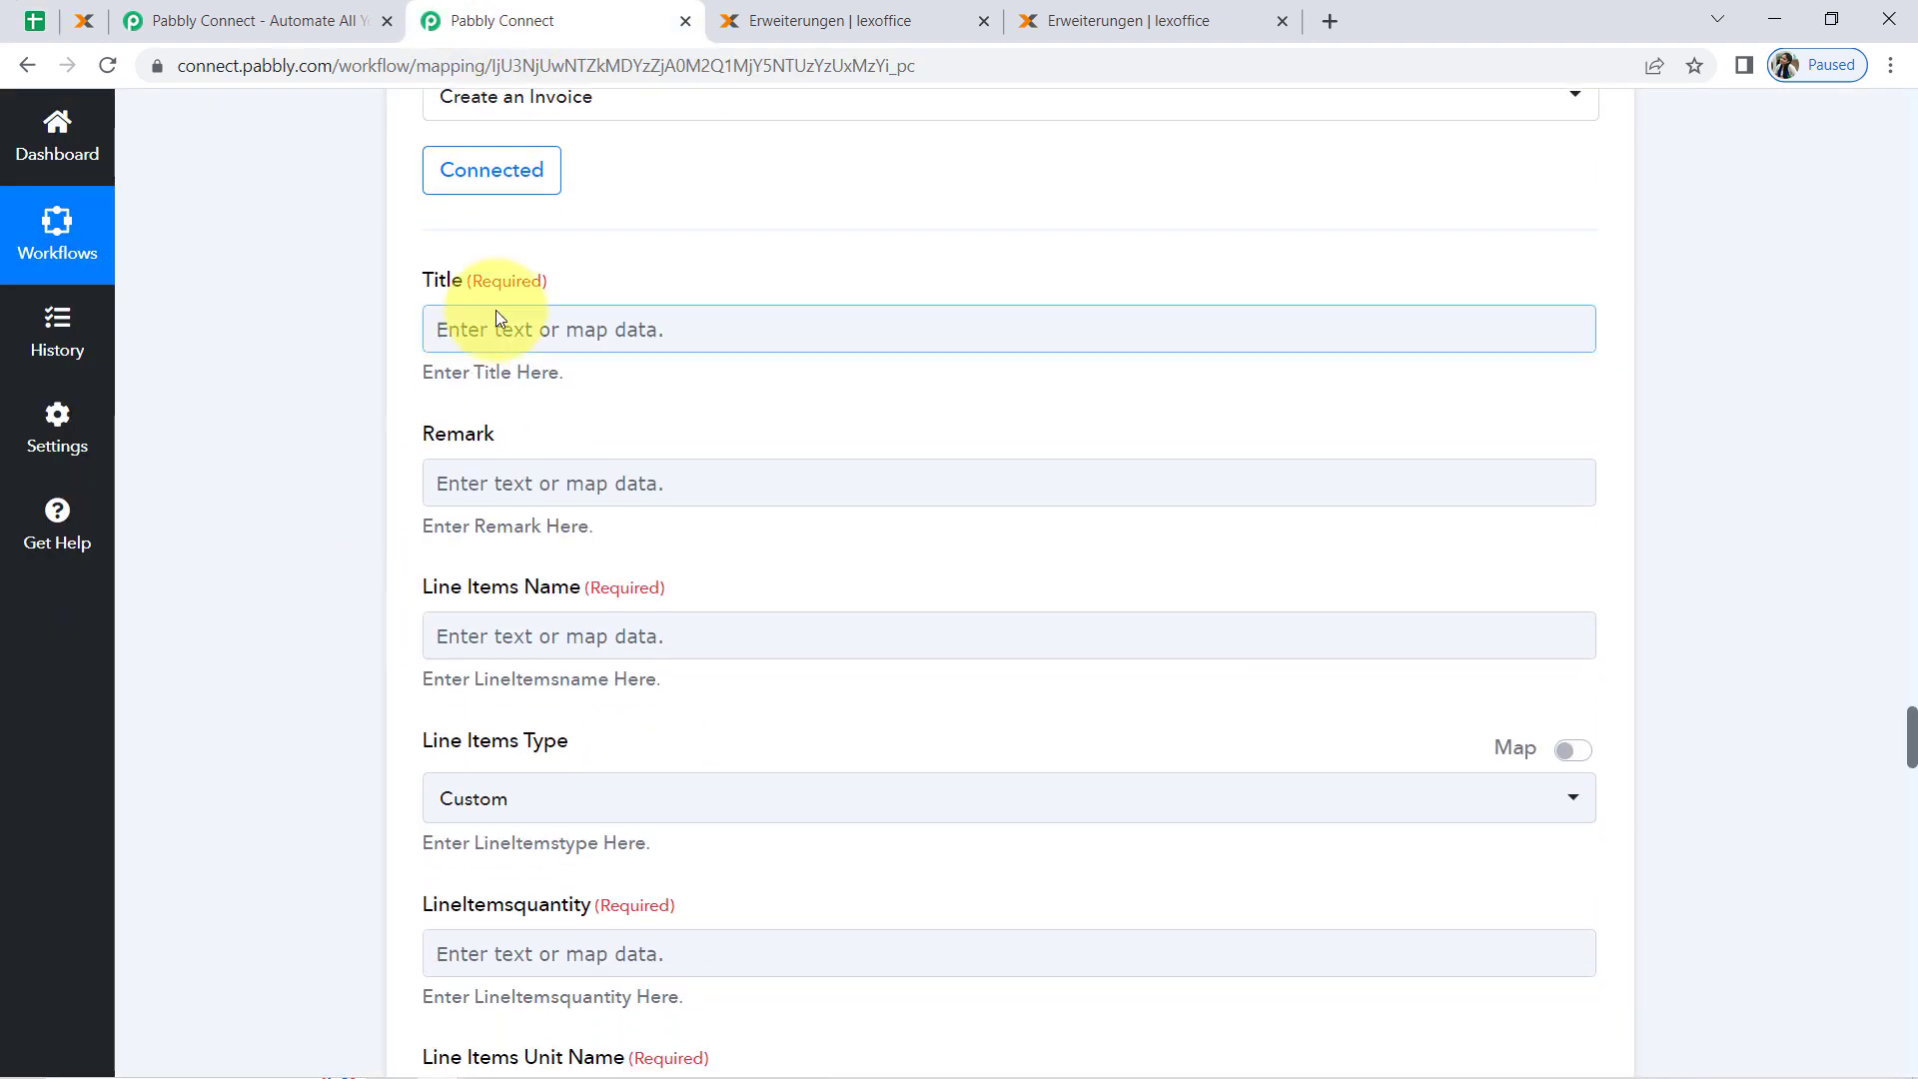
left_click(498, 327)
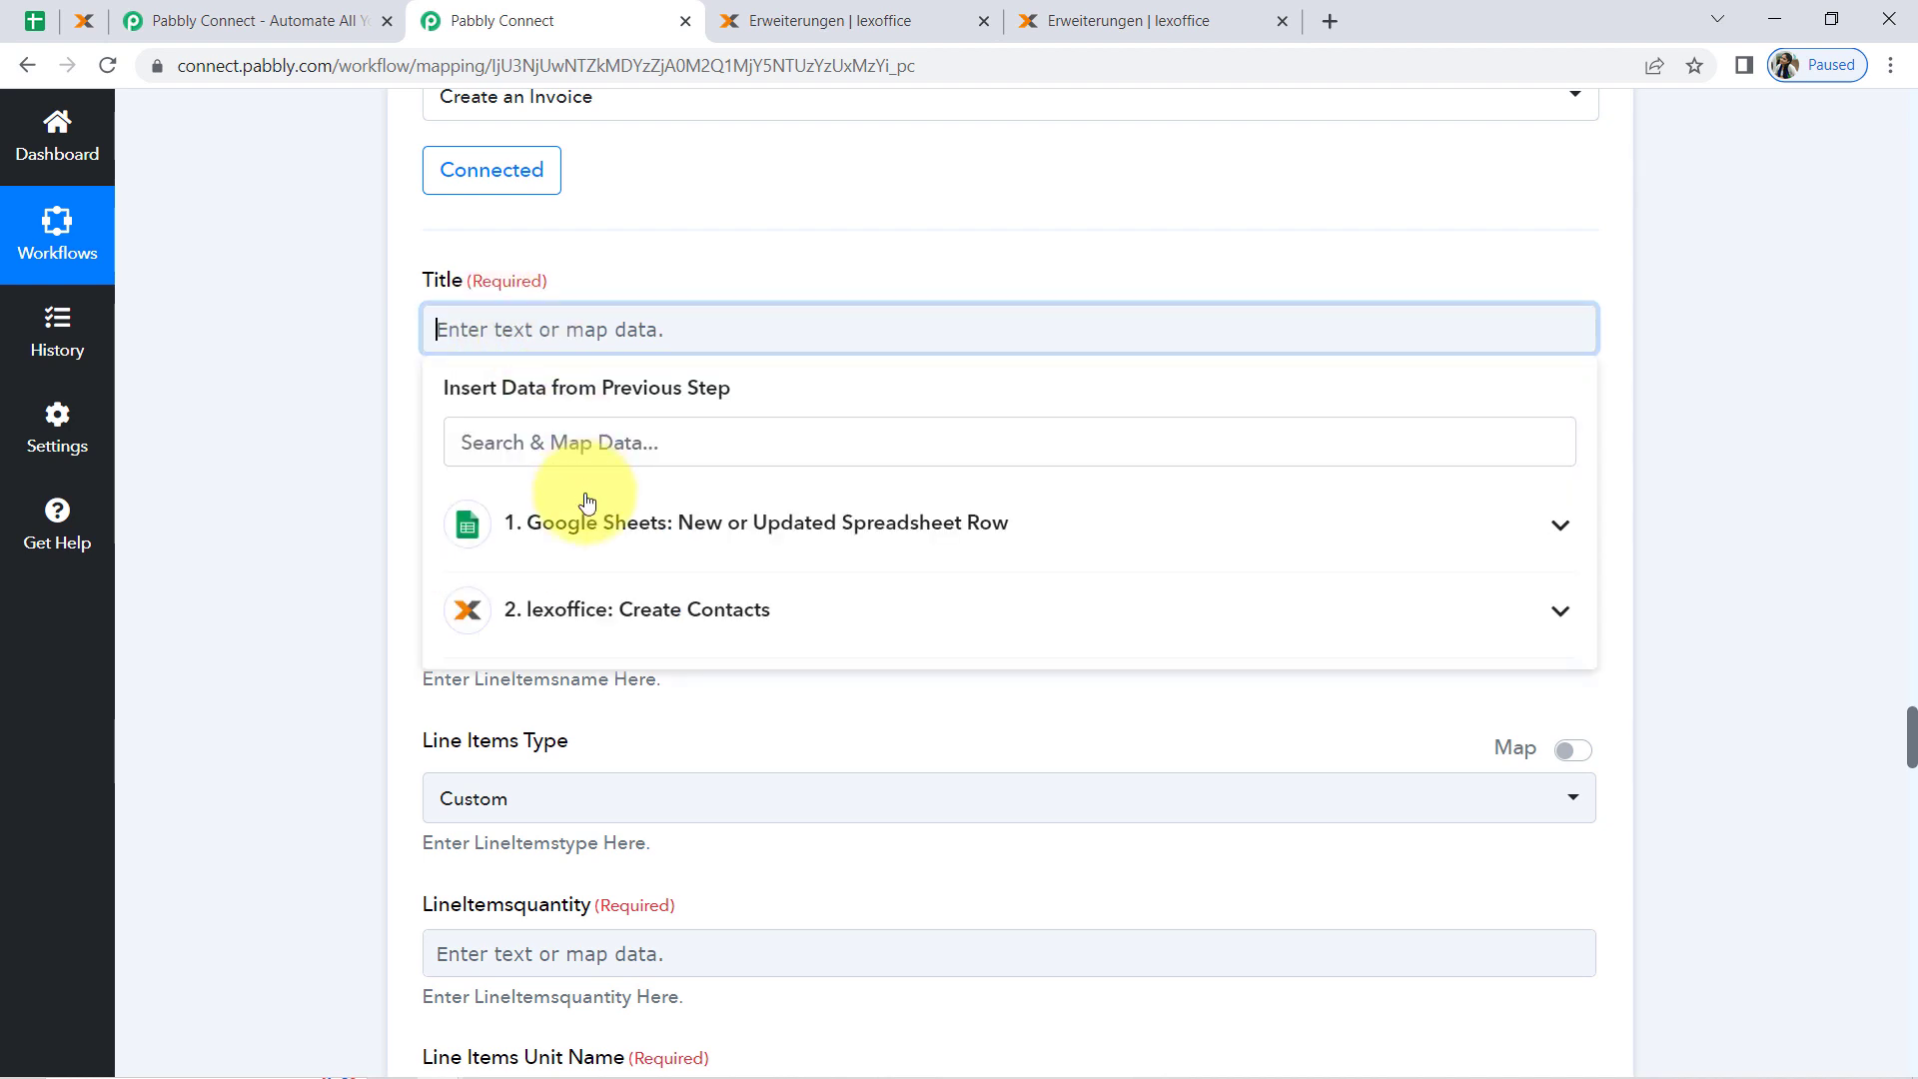
left_click(583, 530)
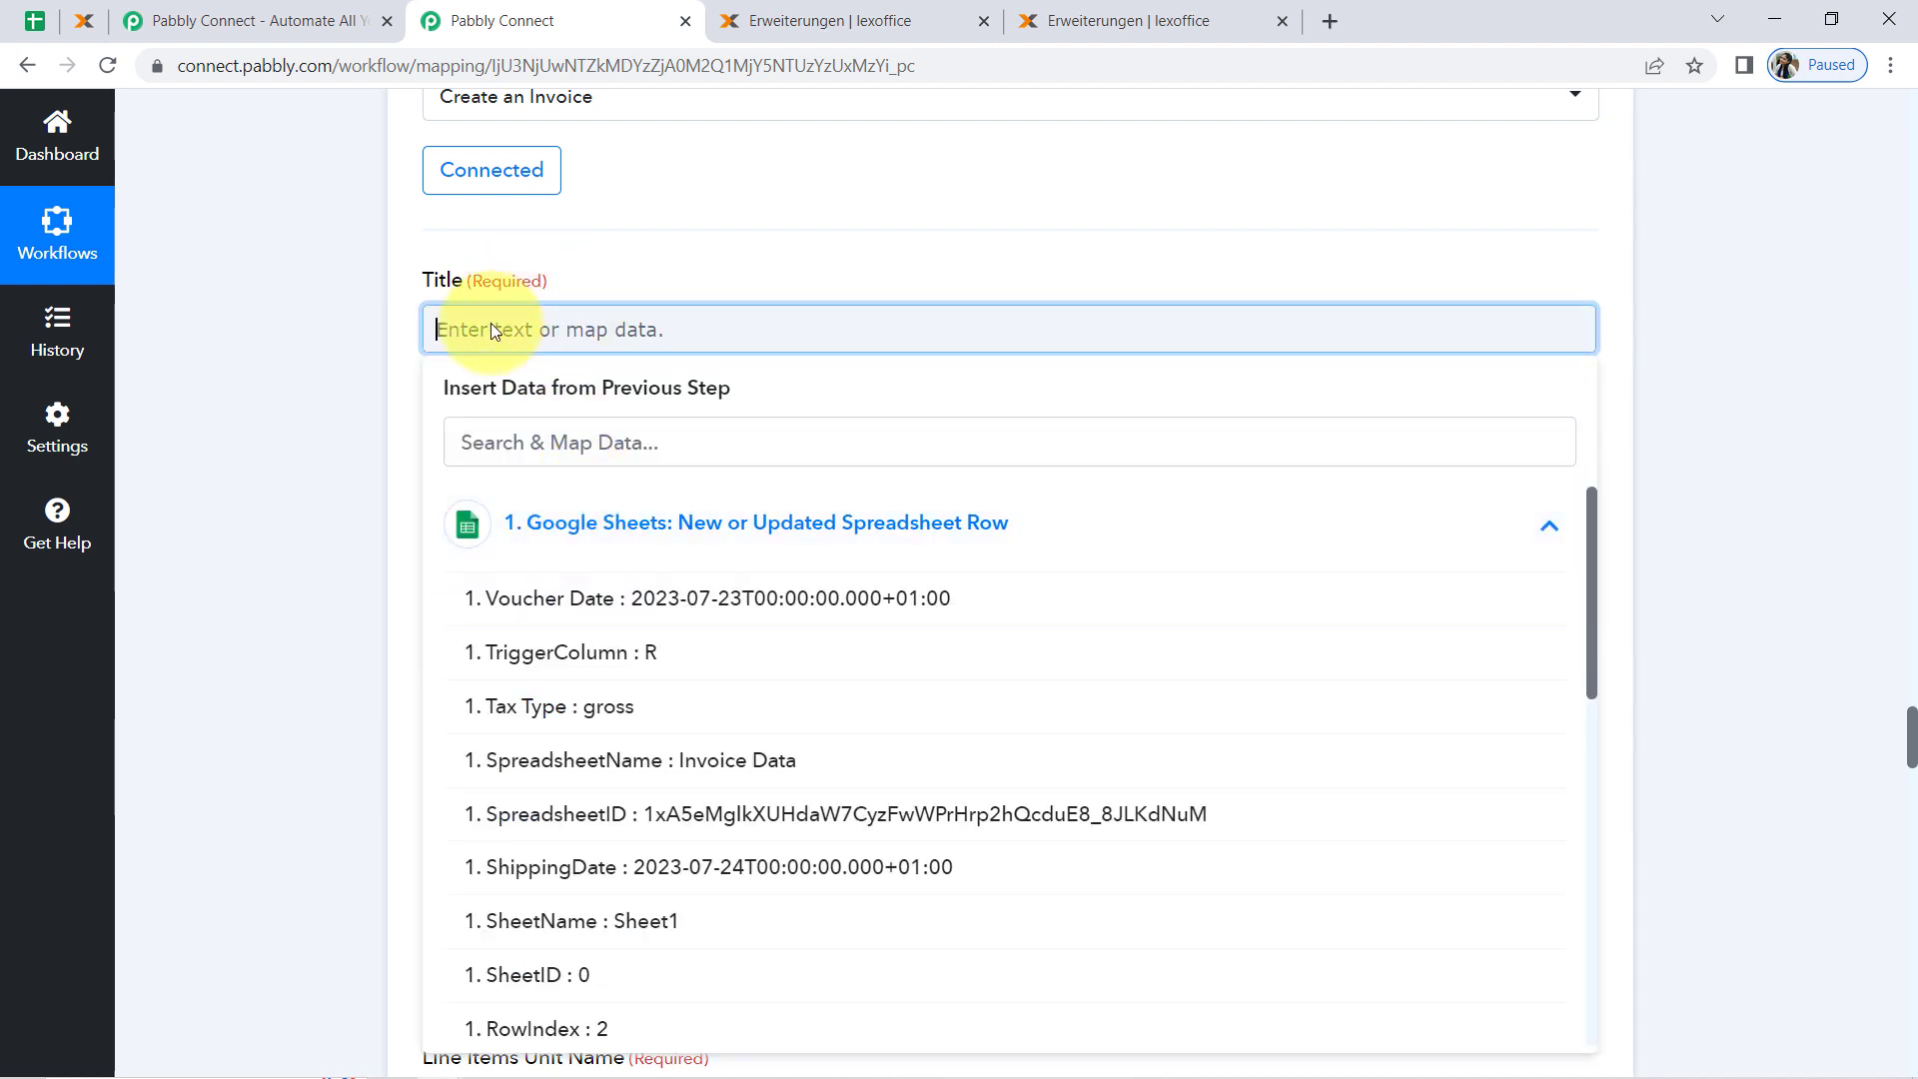
left_click(490, 442)
type("t")
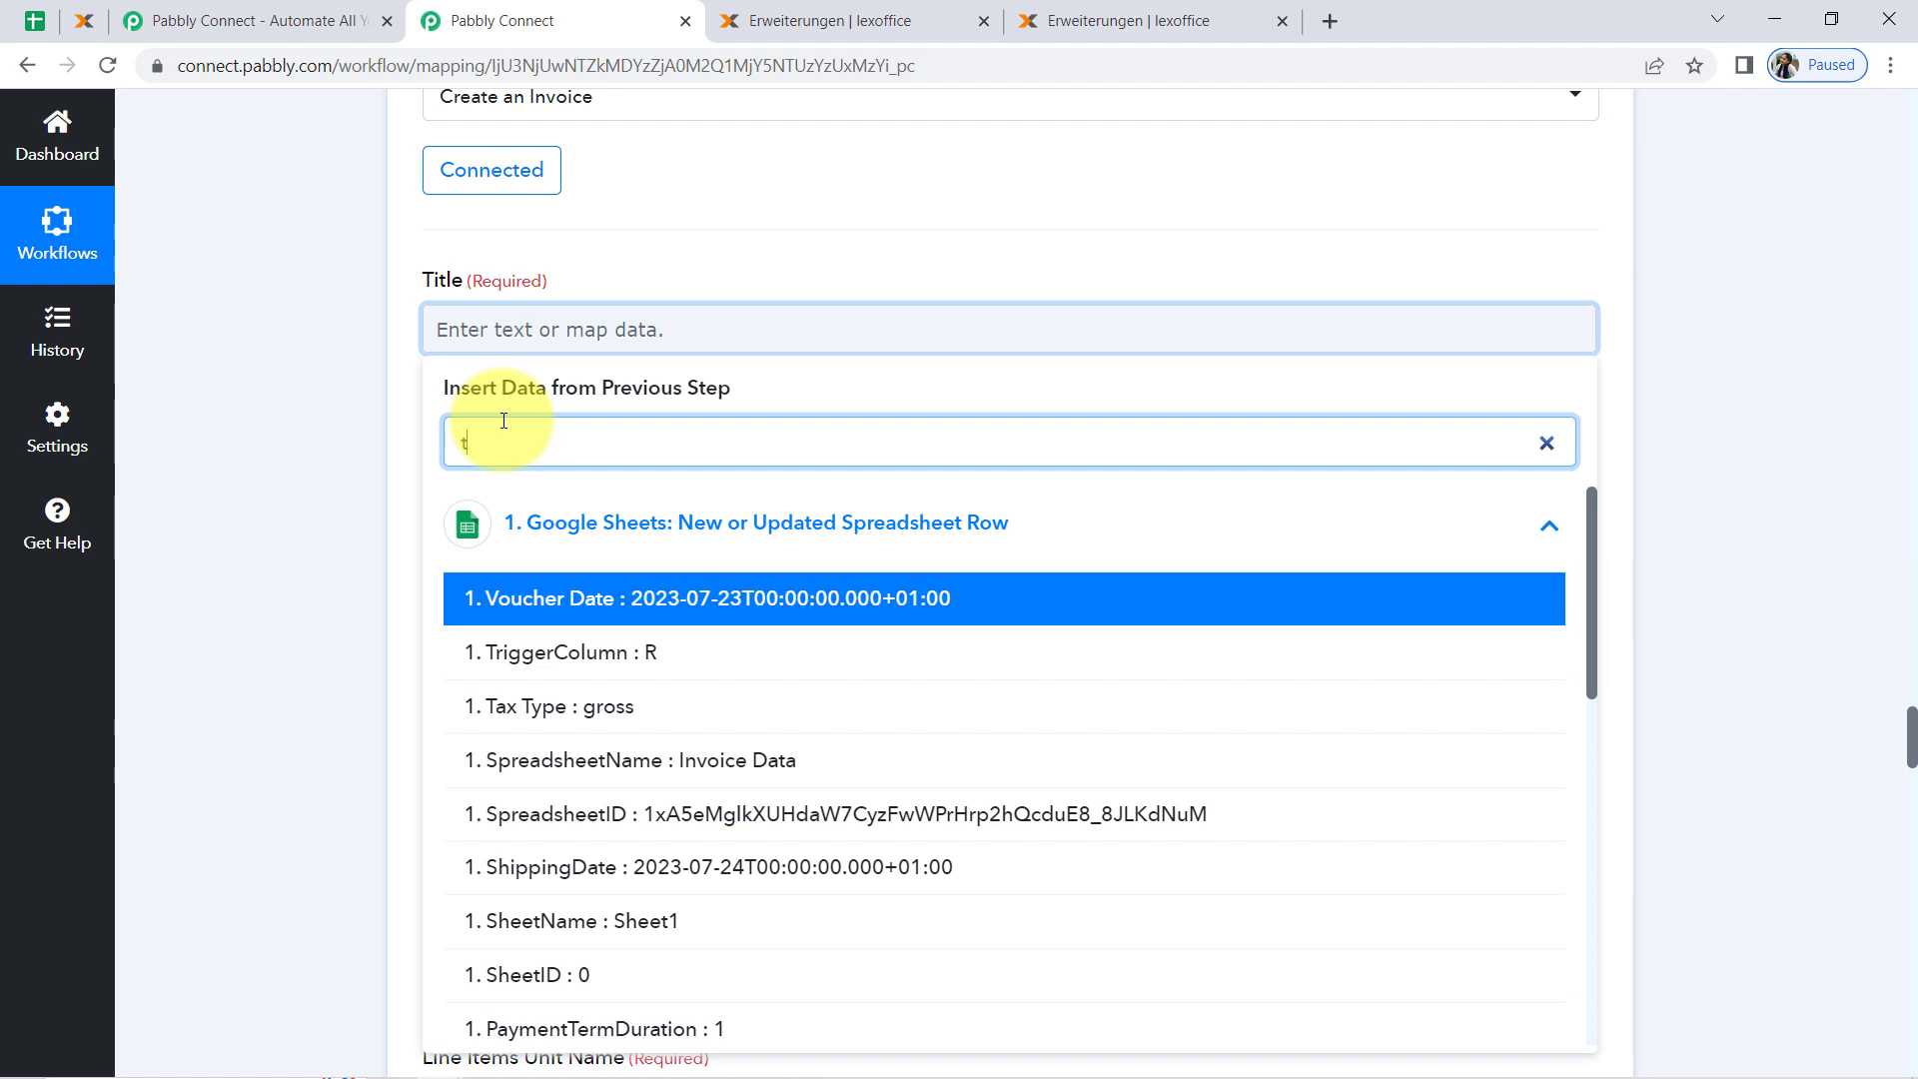
type("u")
key("BackSpace")
type("it")
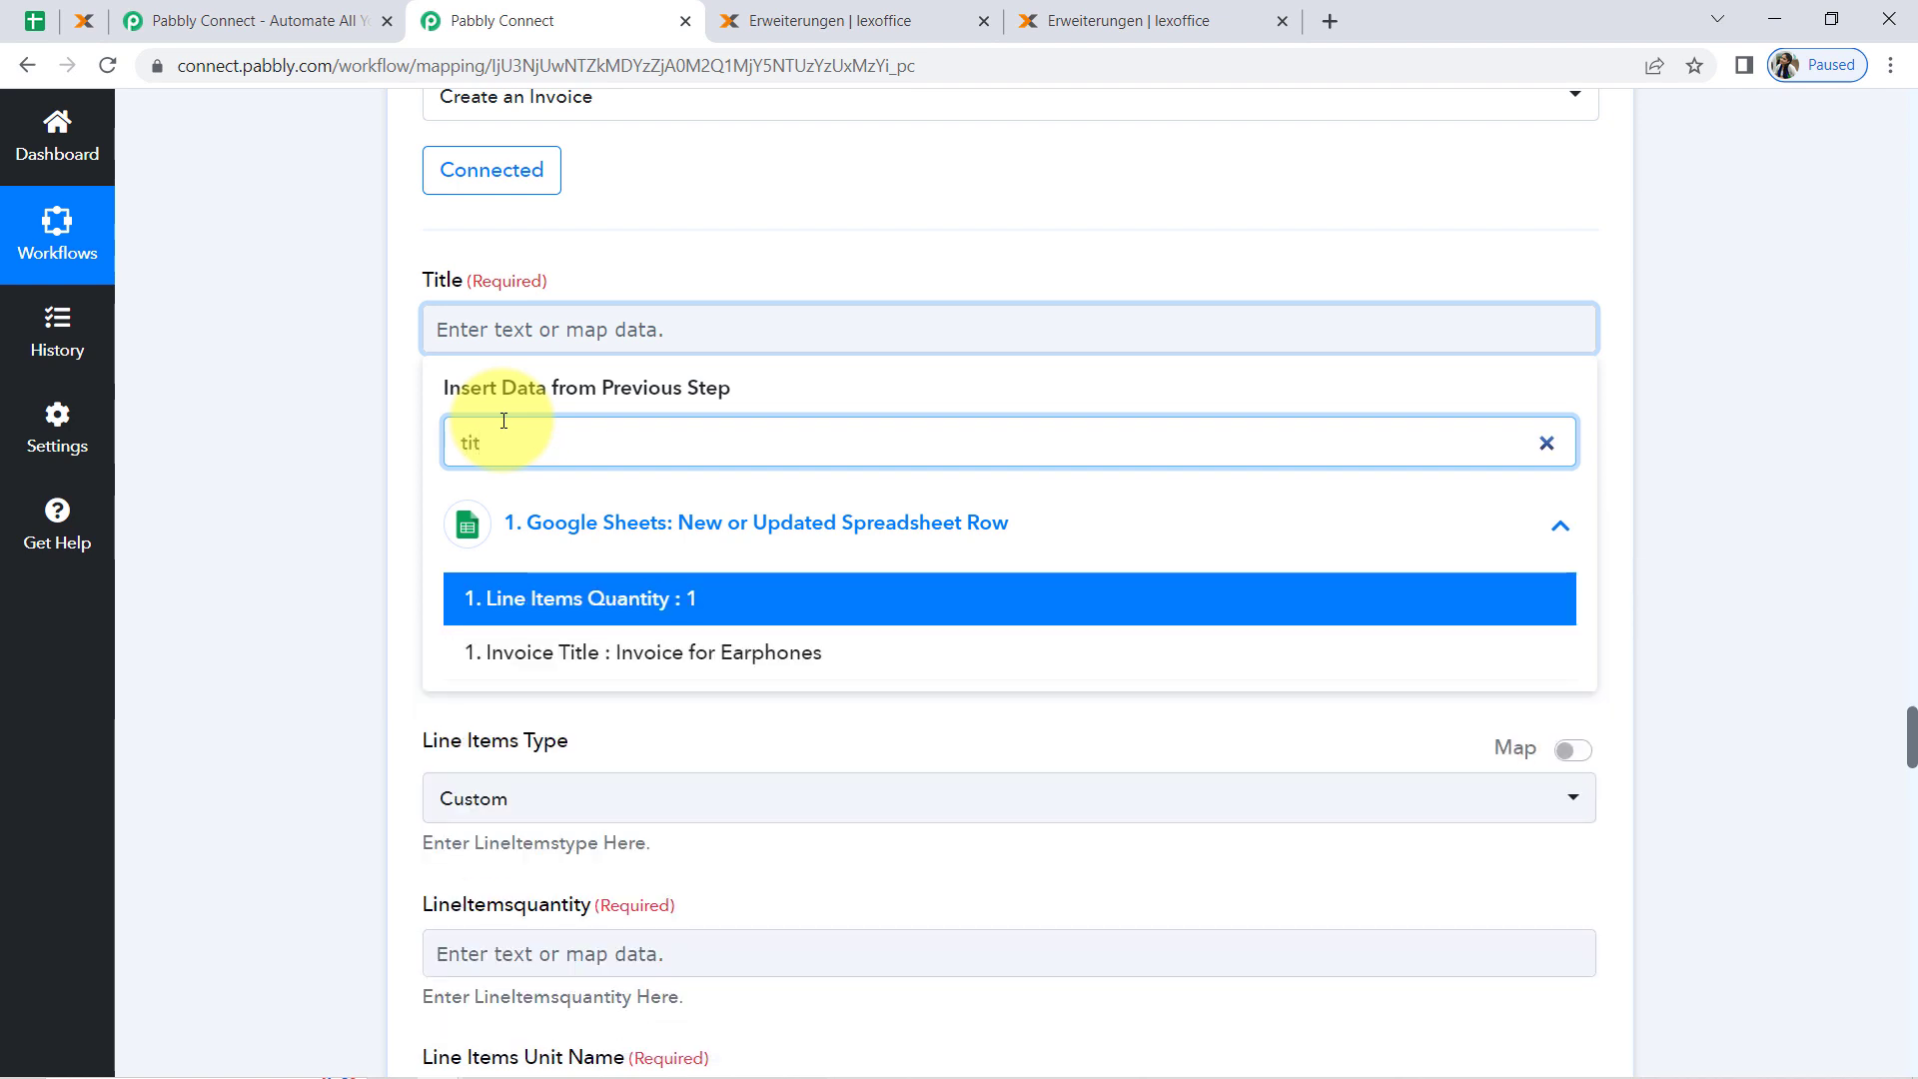
left_click(513, 651)
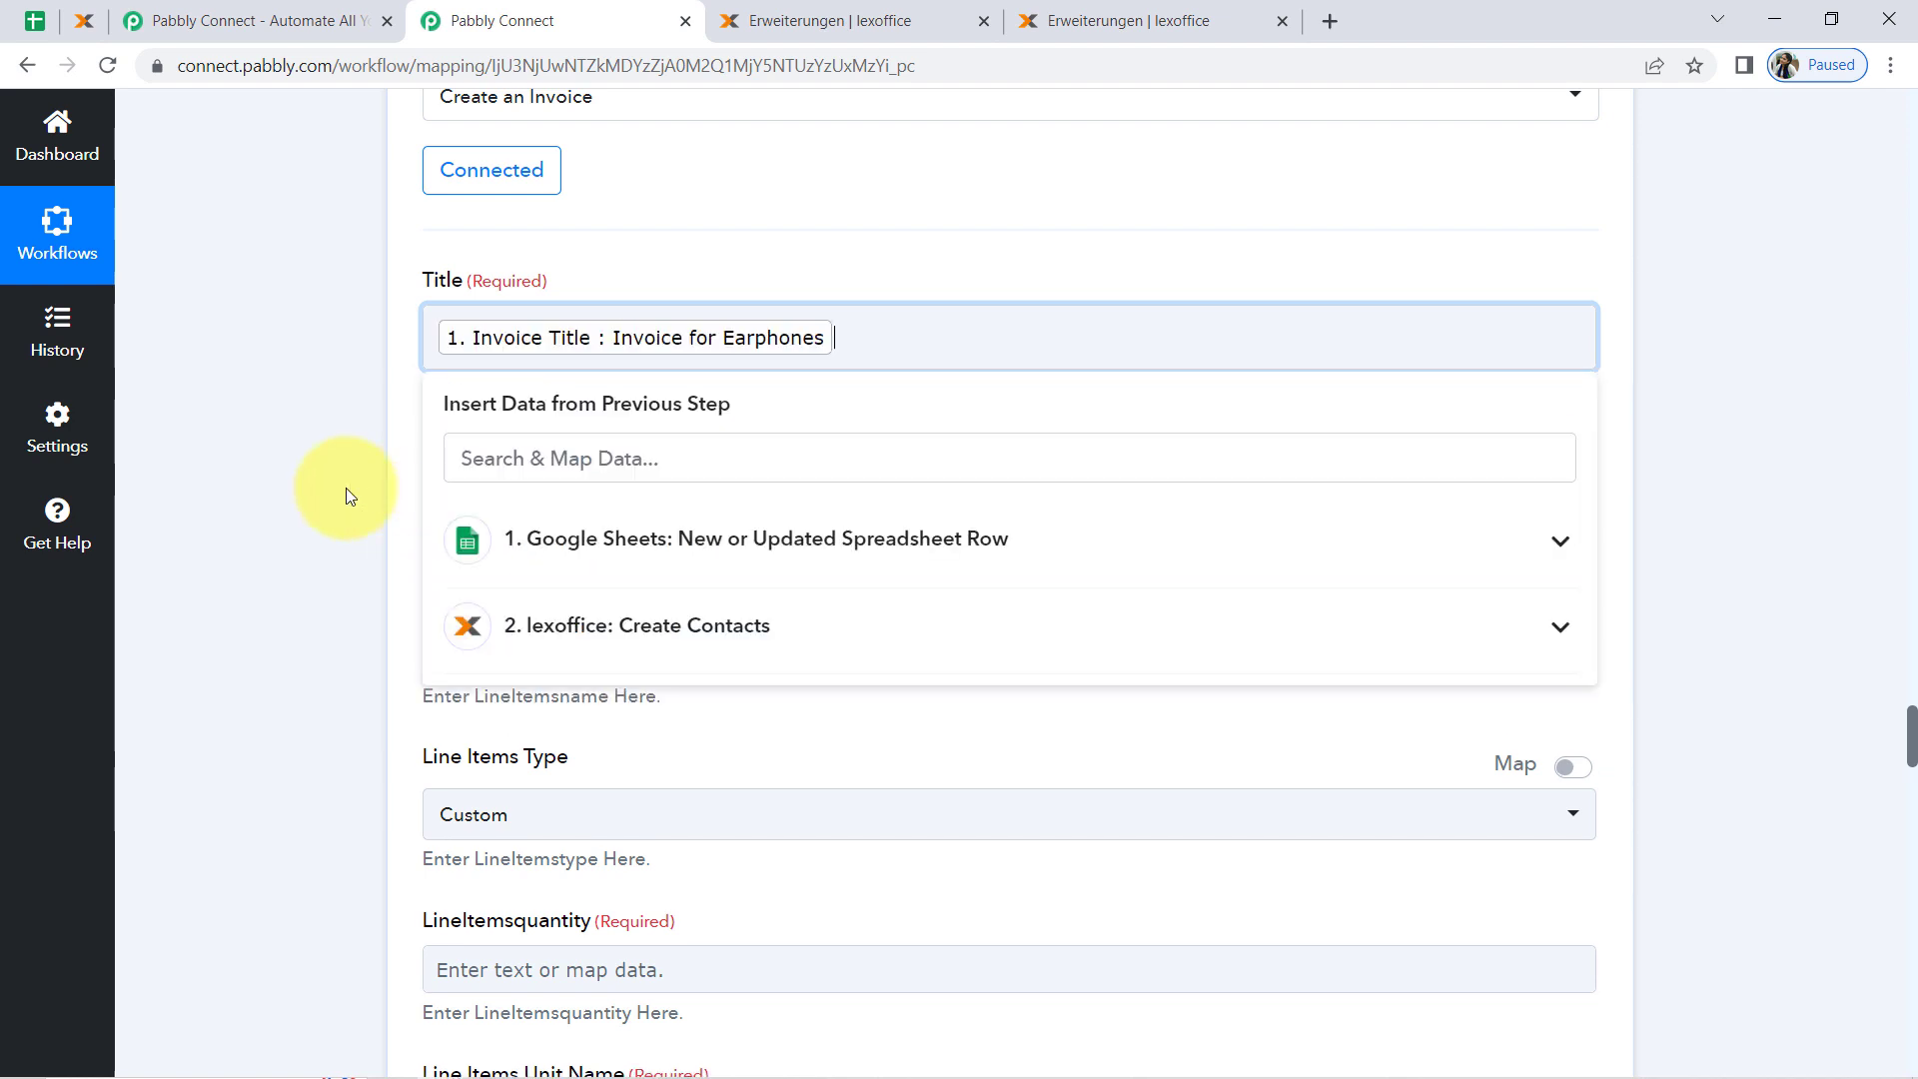
left_click(346, 493)
Map the Line Items Name field to the Line Items Name value from the Google Sheets trigger.
scroll(331, 519, "down", 6)
scroll(332, 519, "up", 6)
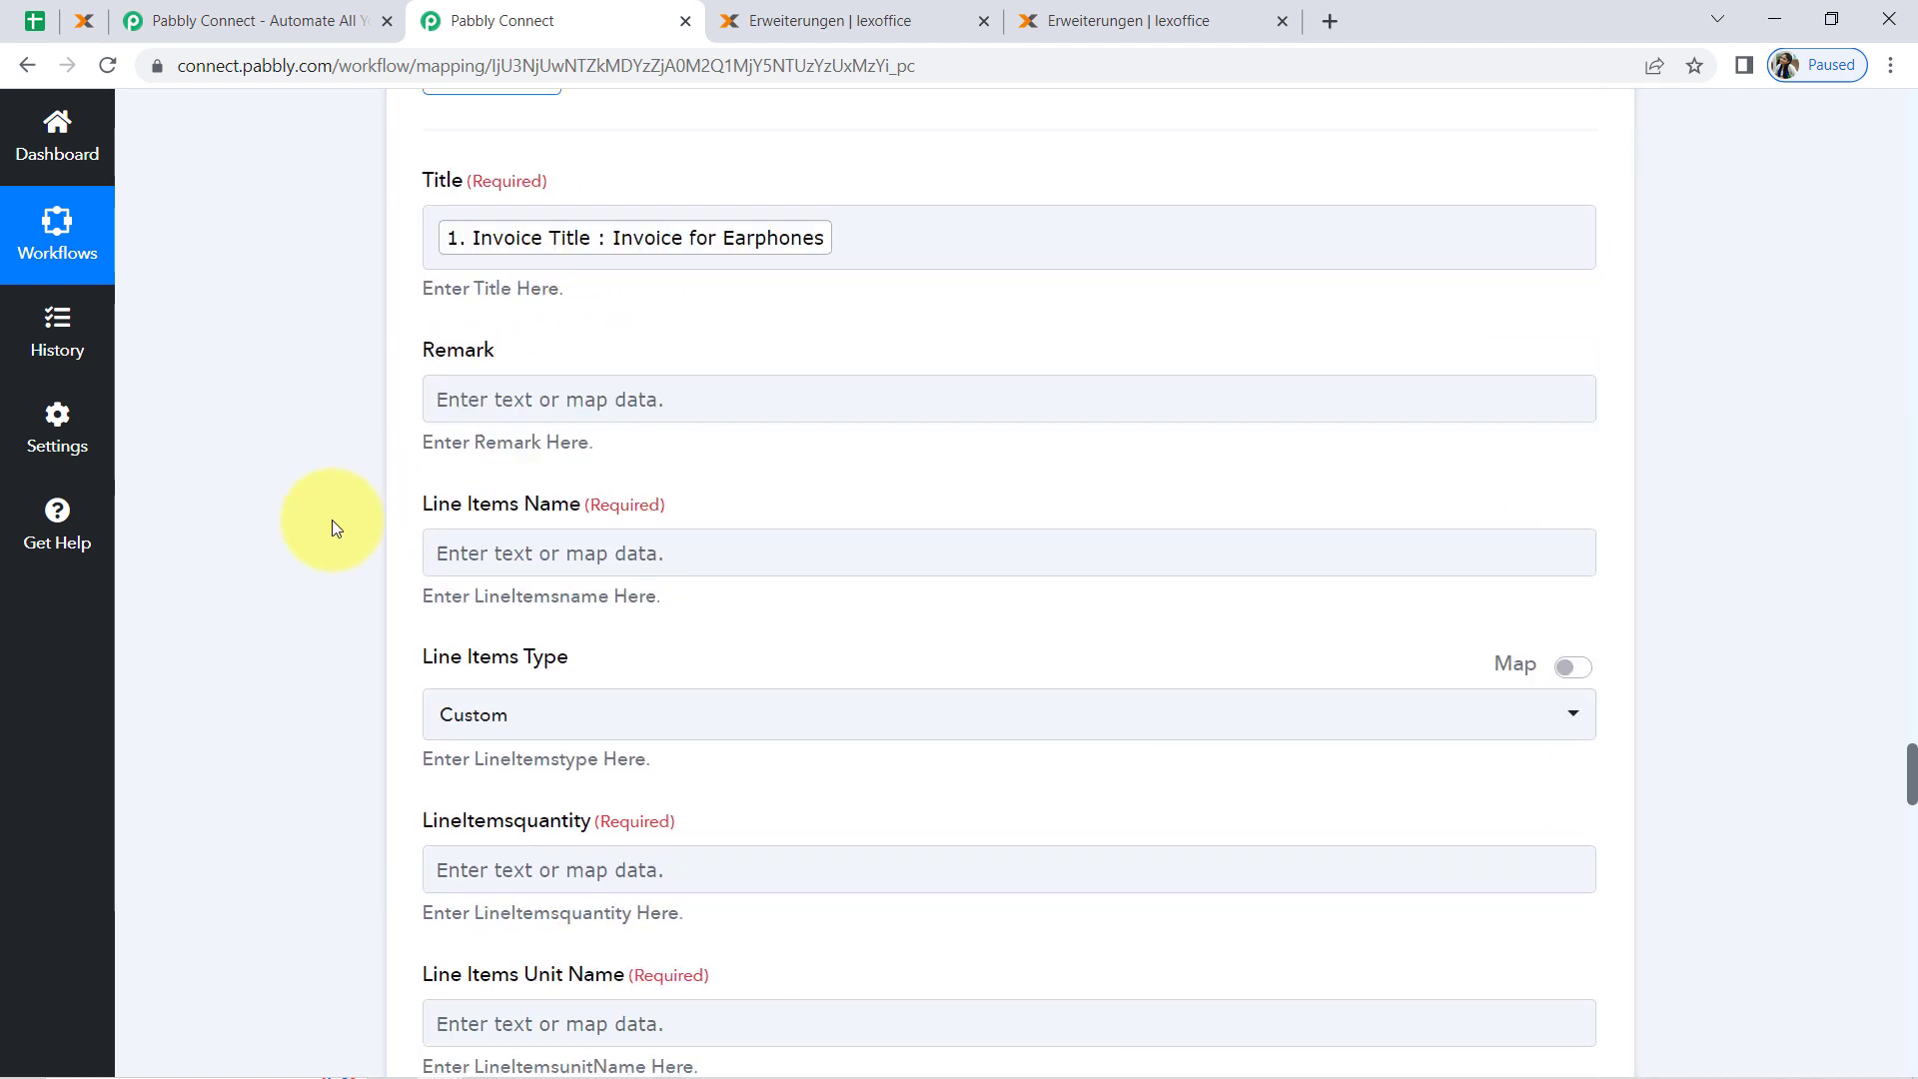
left_click(478, 652)
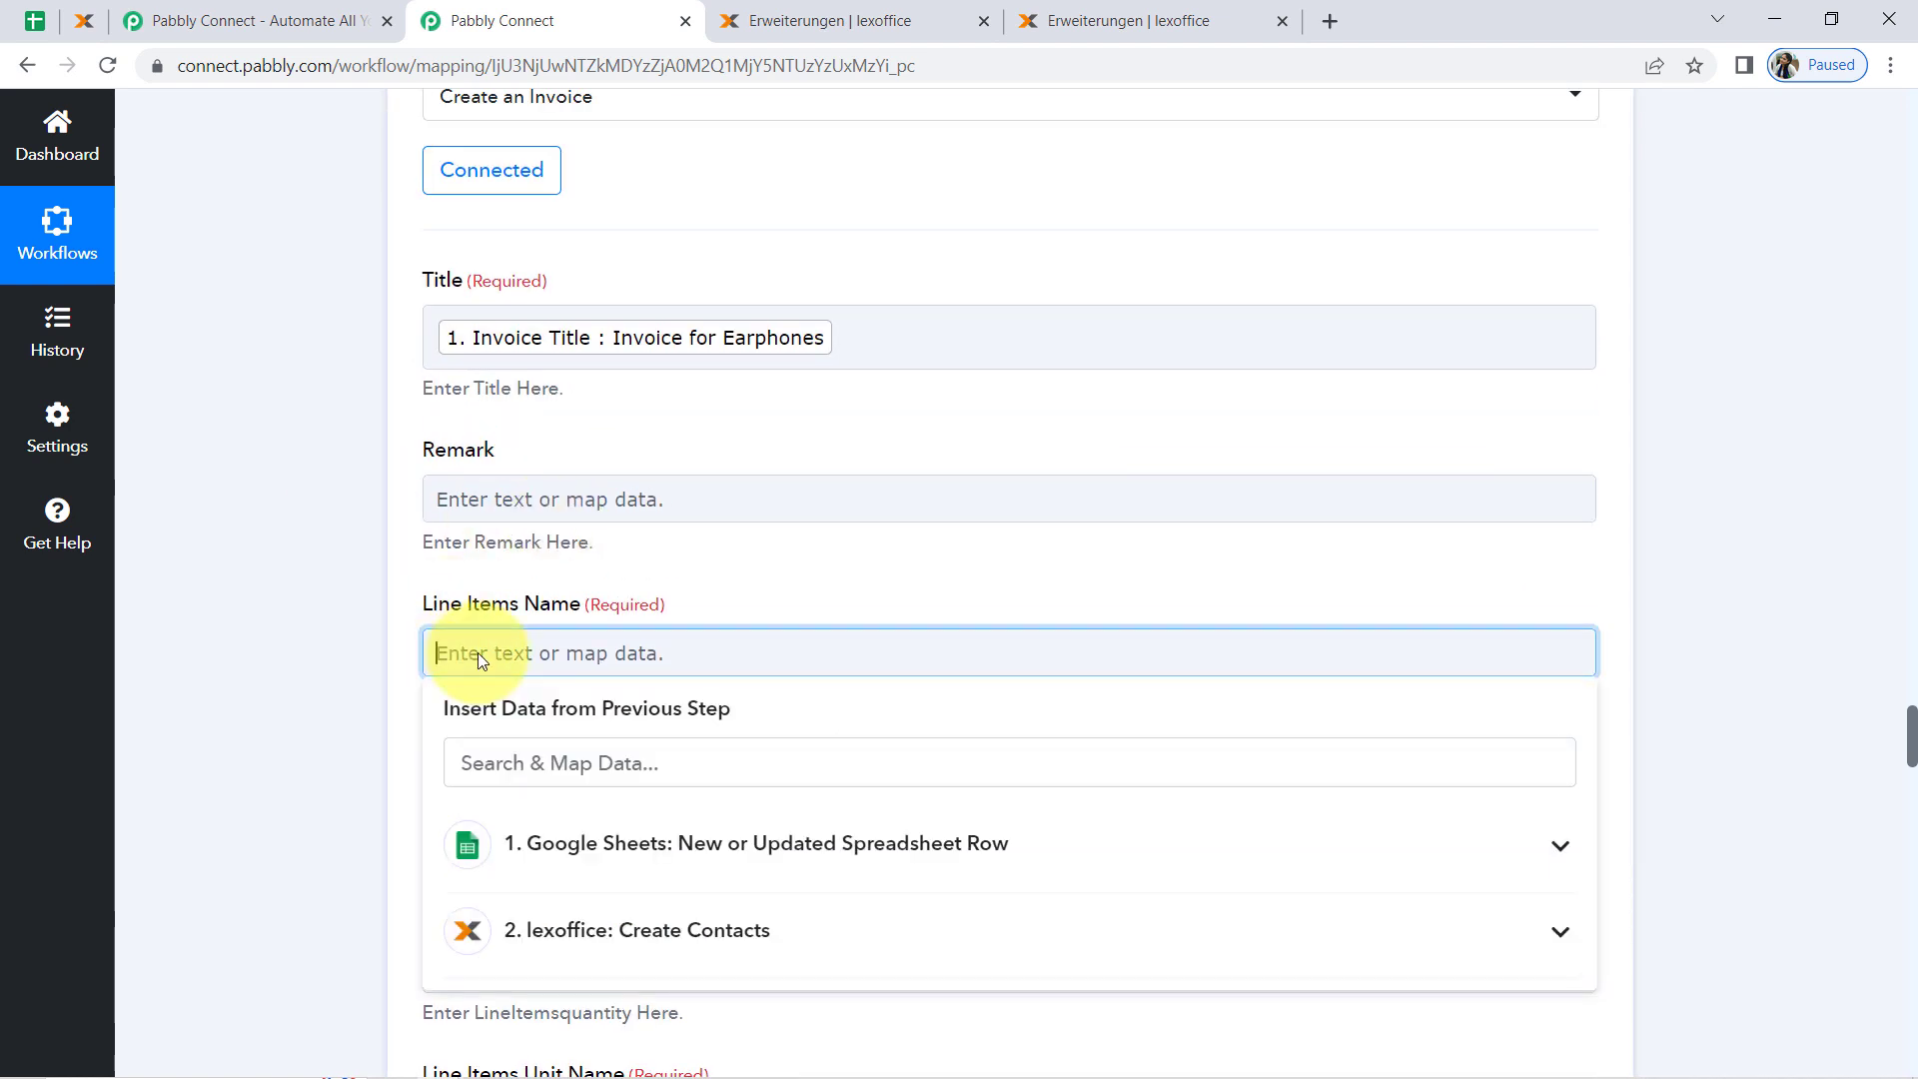
scroll(663, 569, "down", 2)
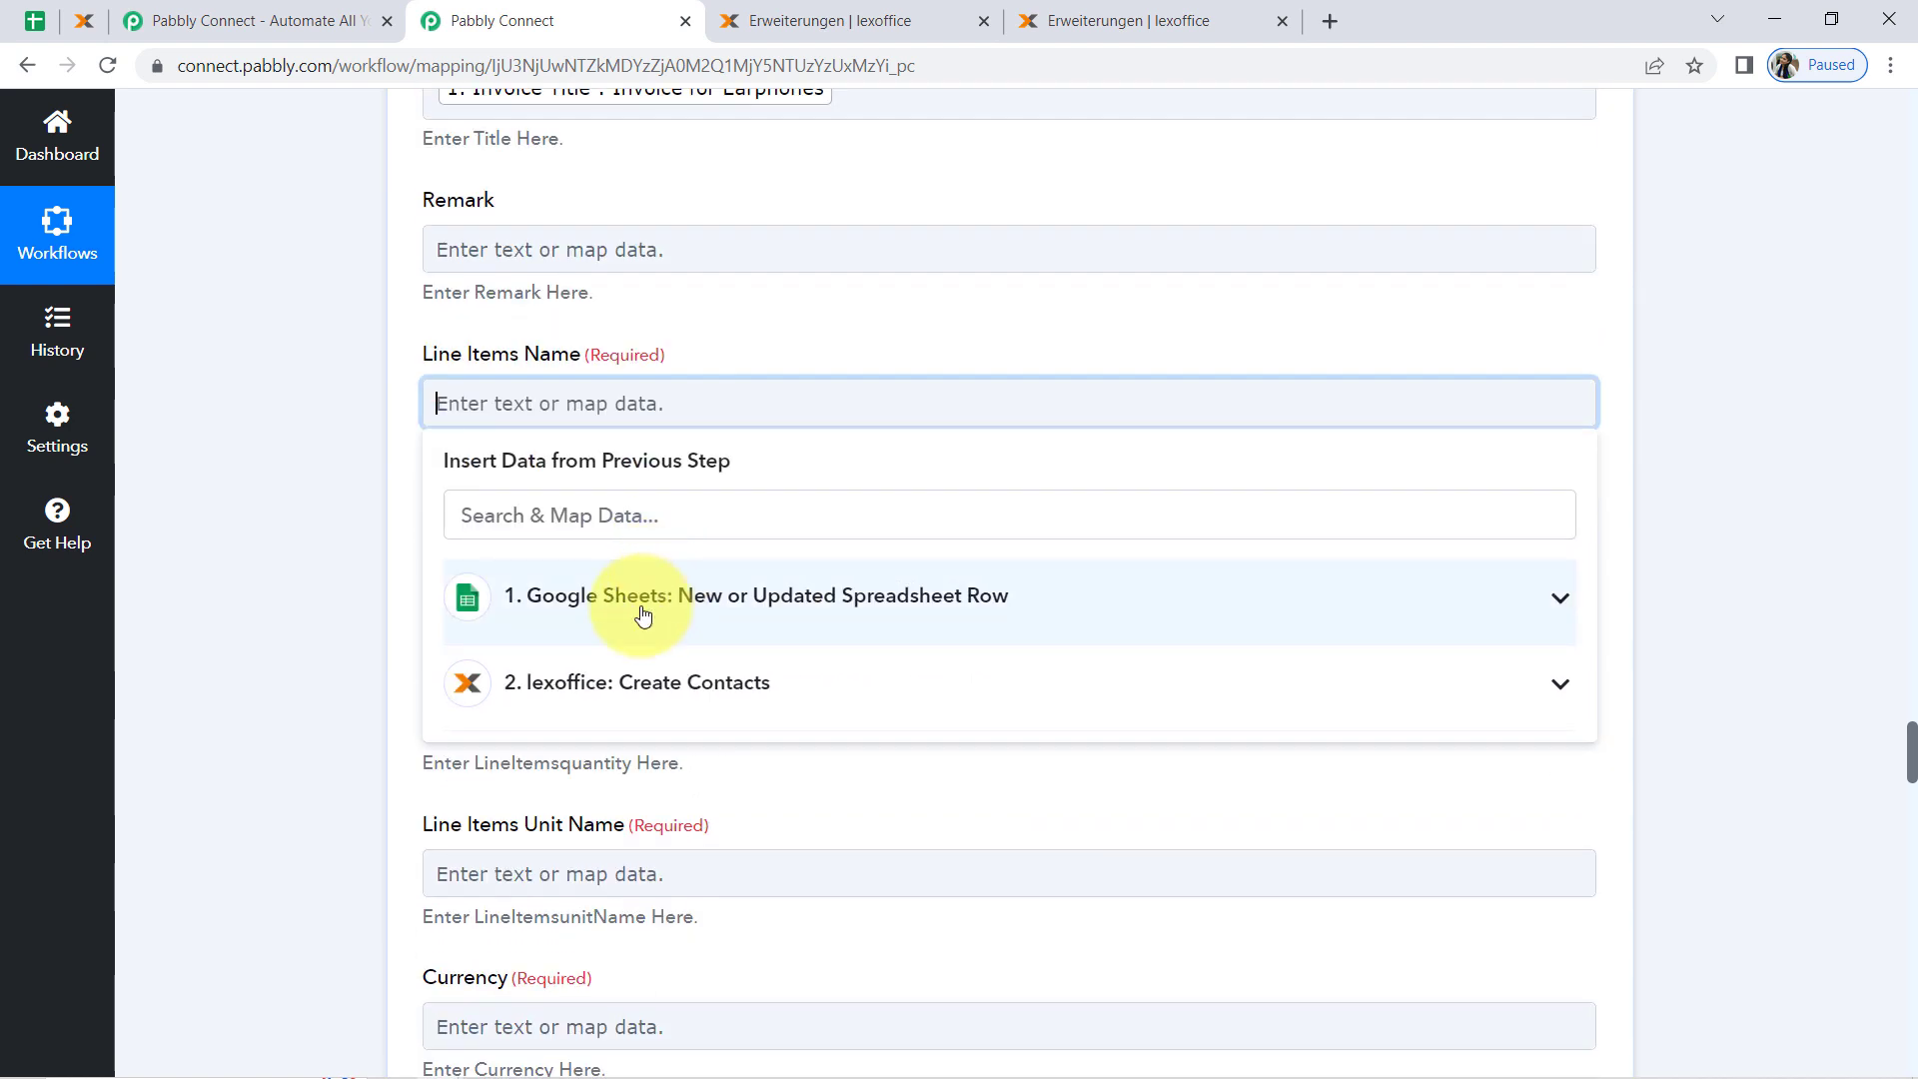
left_click(640, 609)
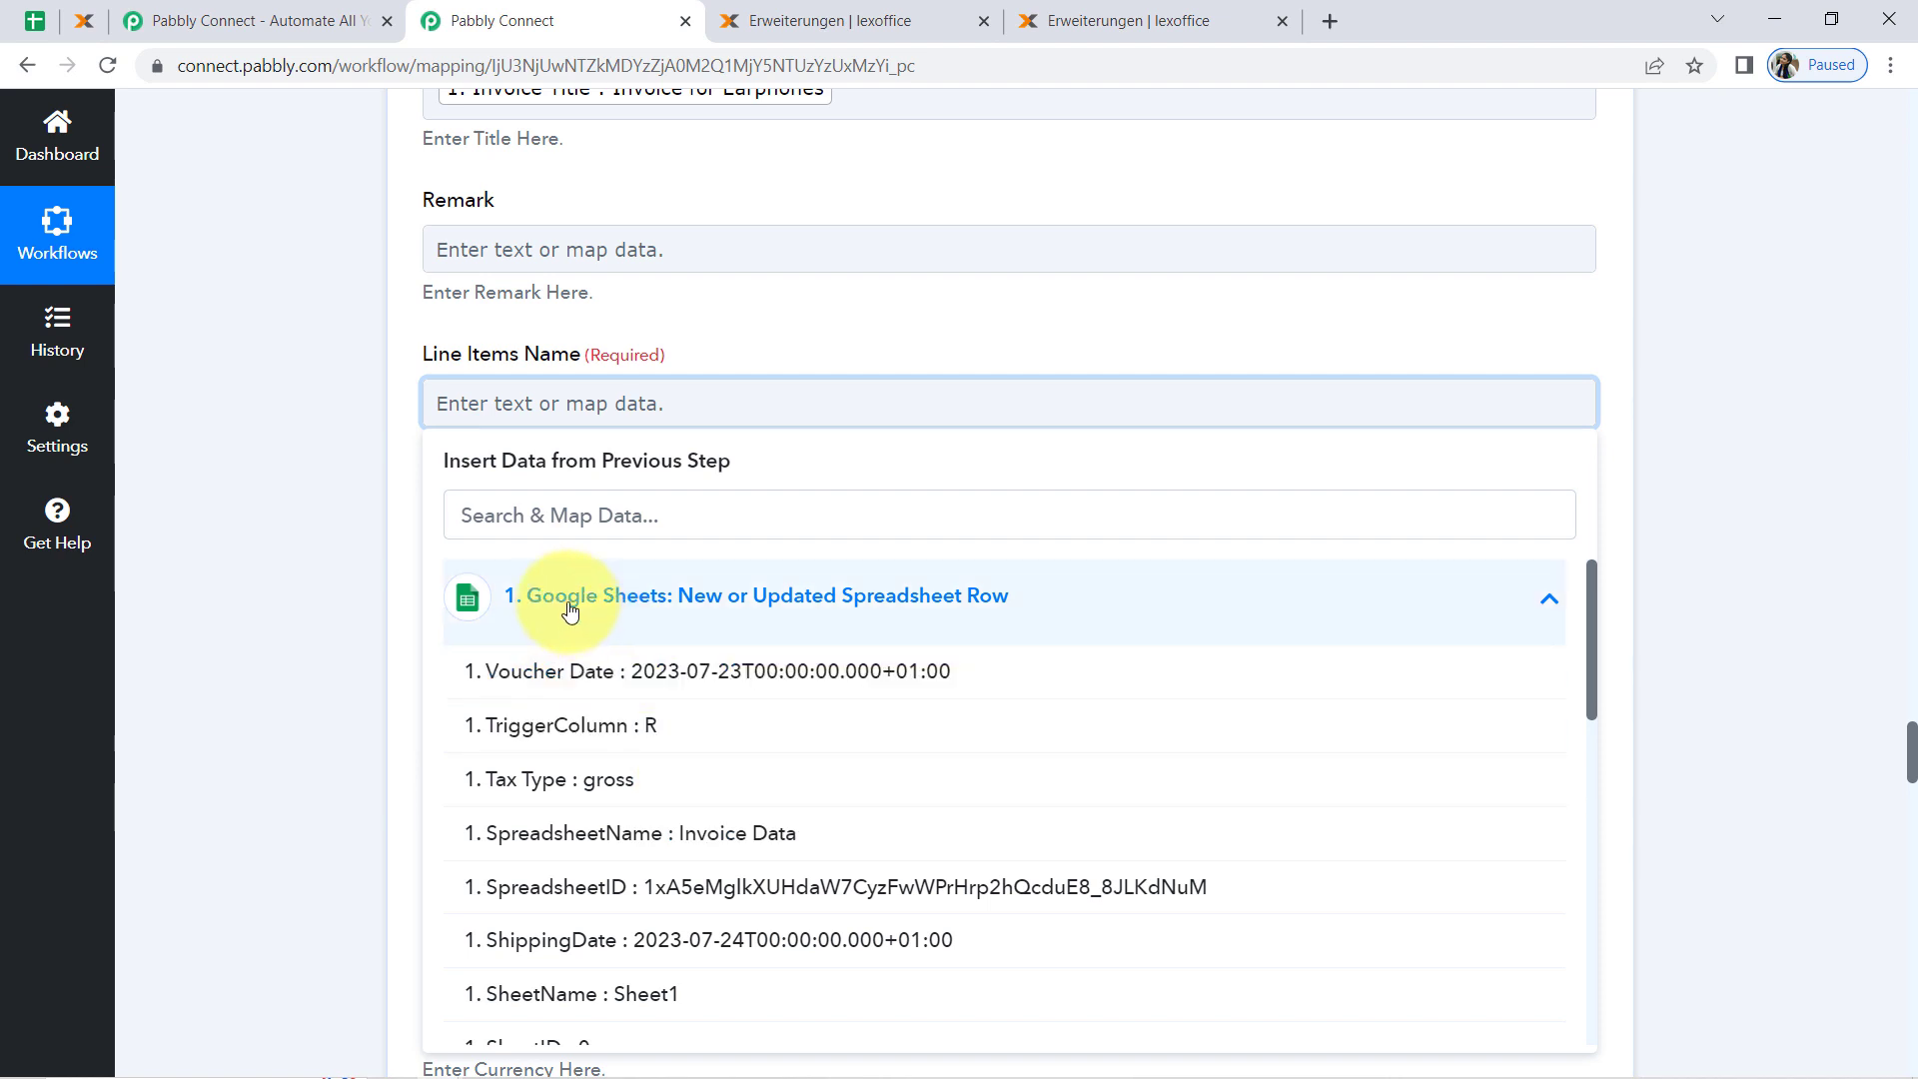
left_click(497, 525)
type("ine Ite")
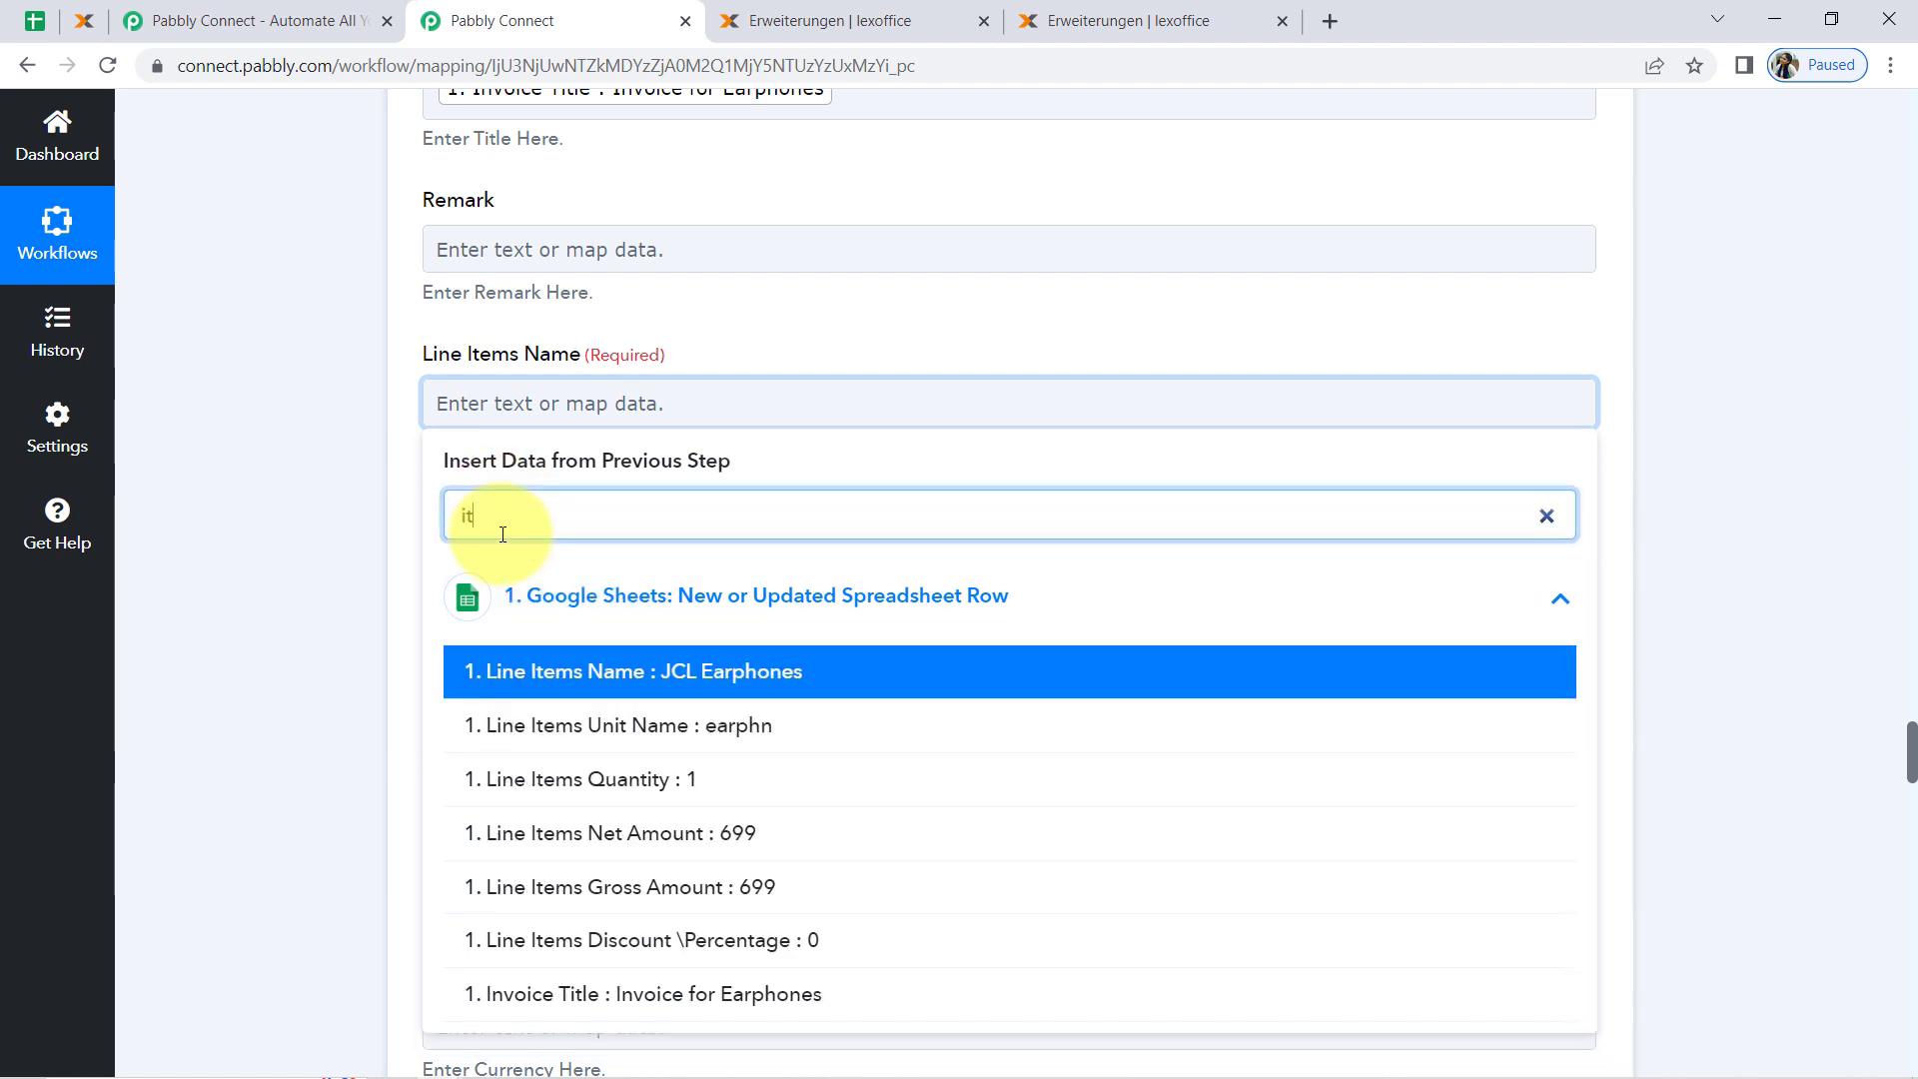
key("Return")
left_click(369, 522)
Map the LineItemsquantity field to the Line Items Quantity value from the Google Sheets trigger.
scroll(360, 544, "down", 2)
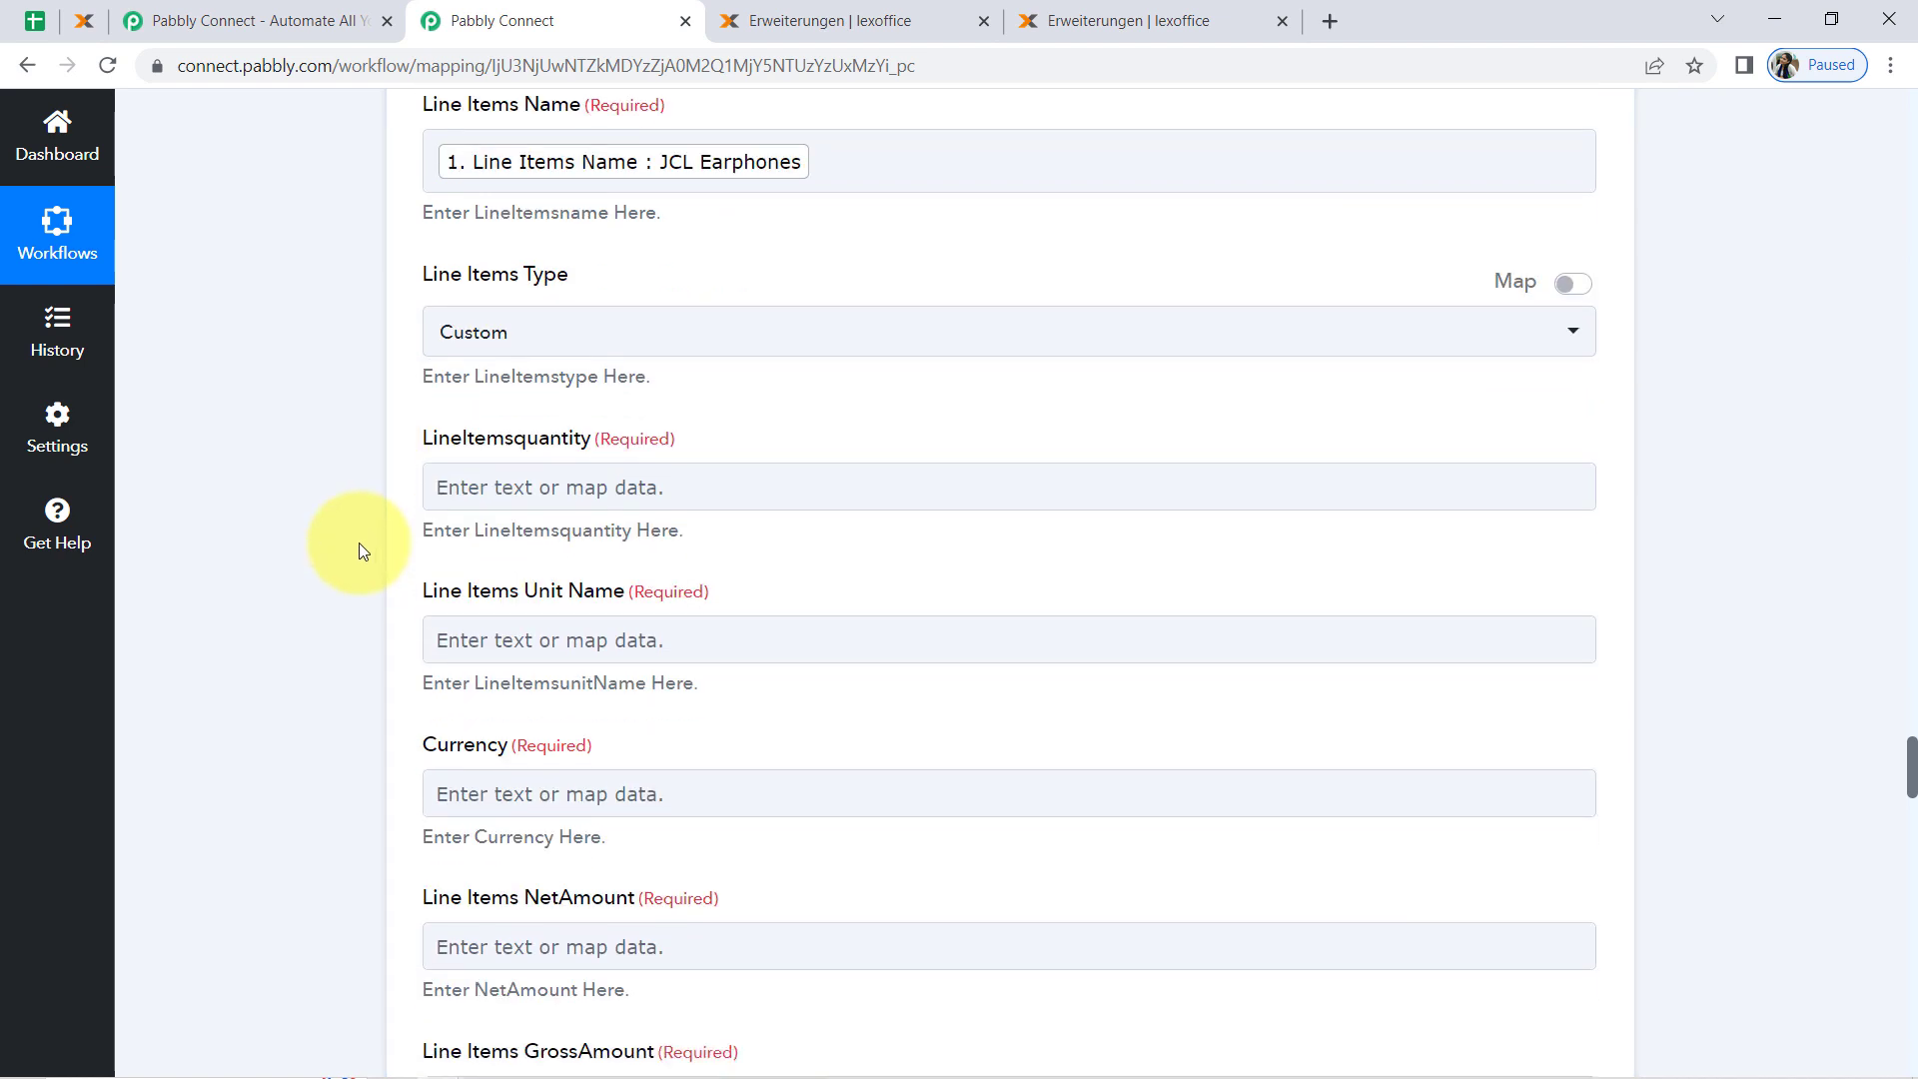
left_click(487, 479)
left_click(494, 601)
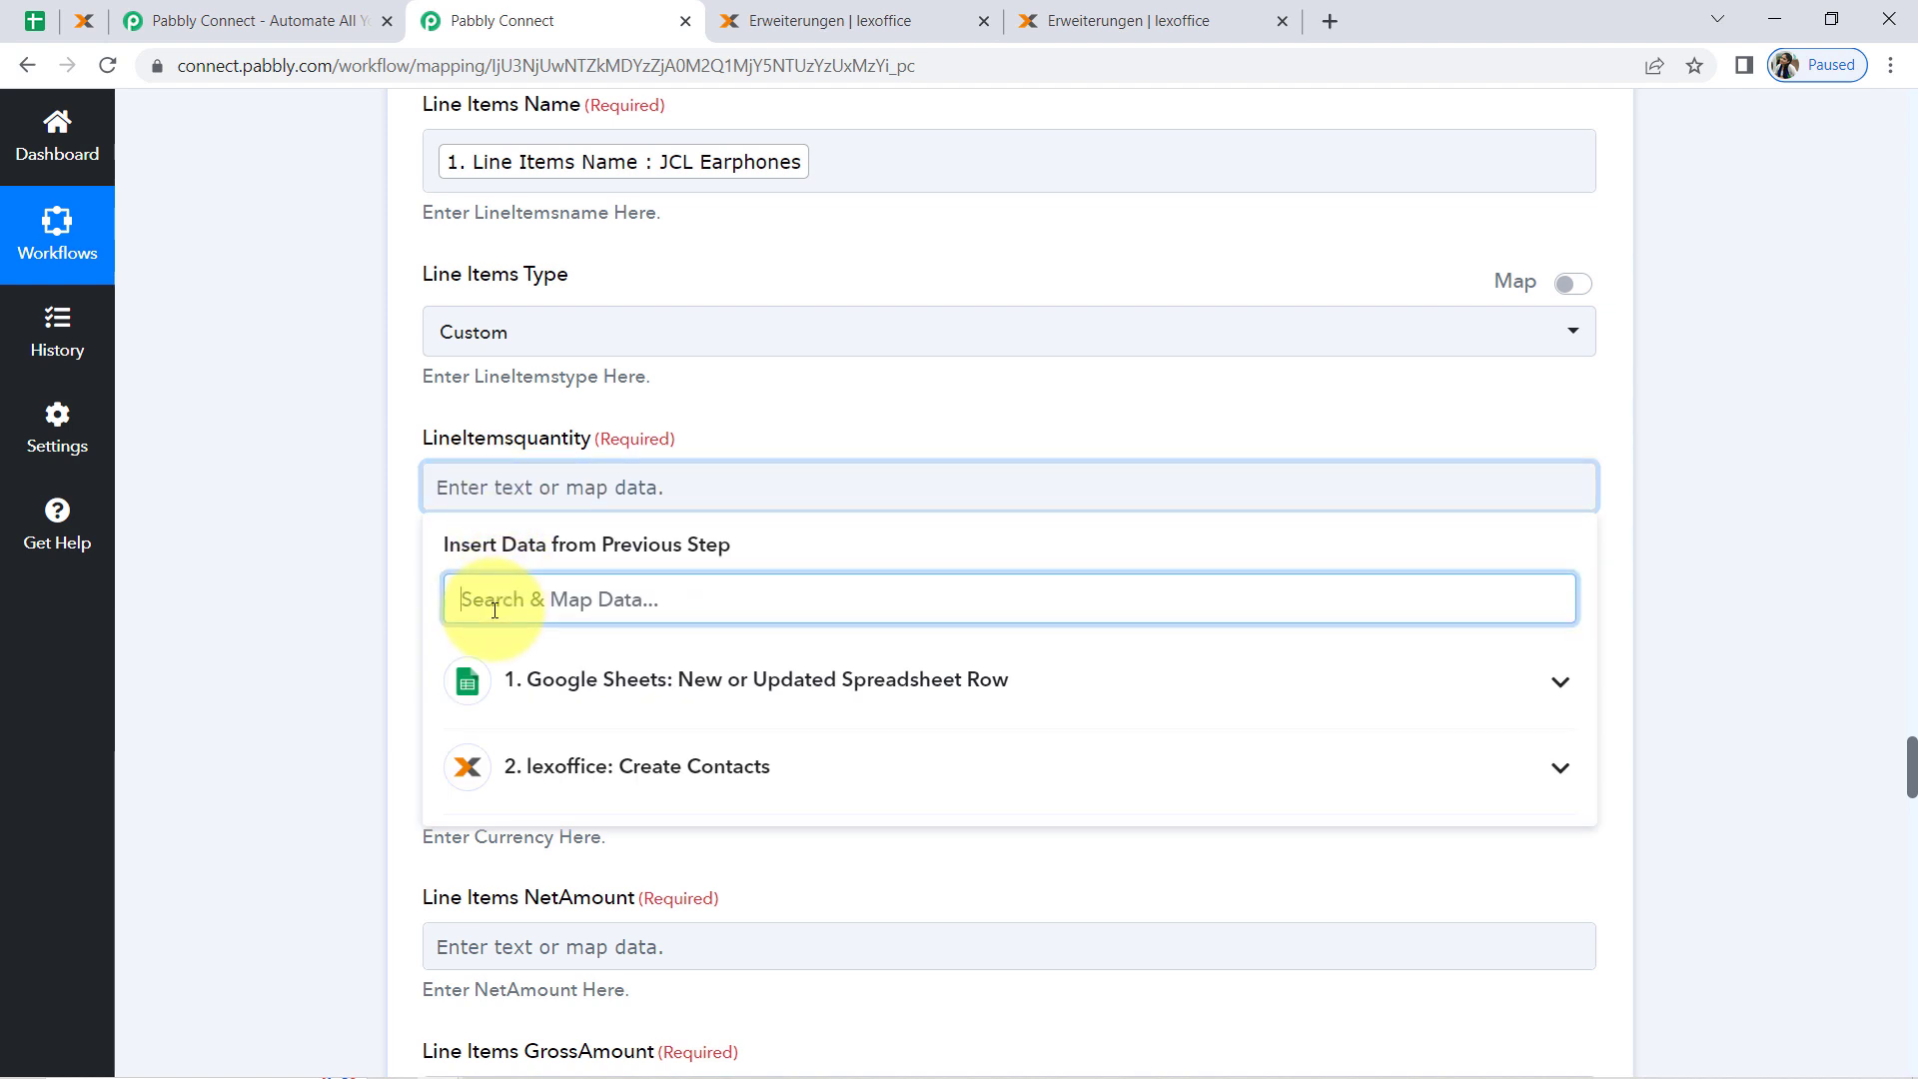
type("qua")
key("Return")
left_click(184, 584)
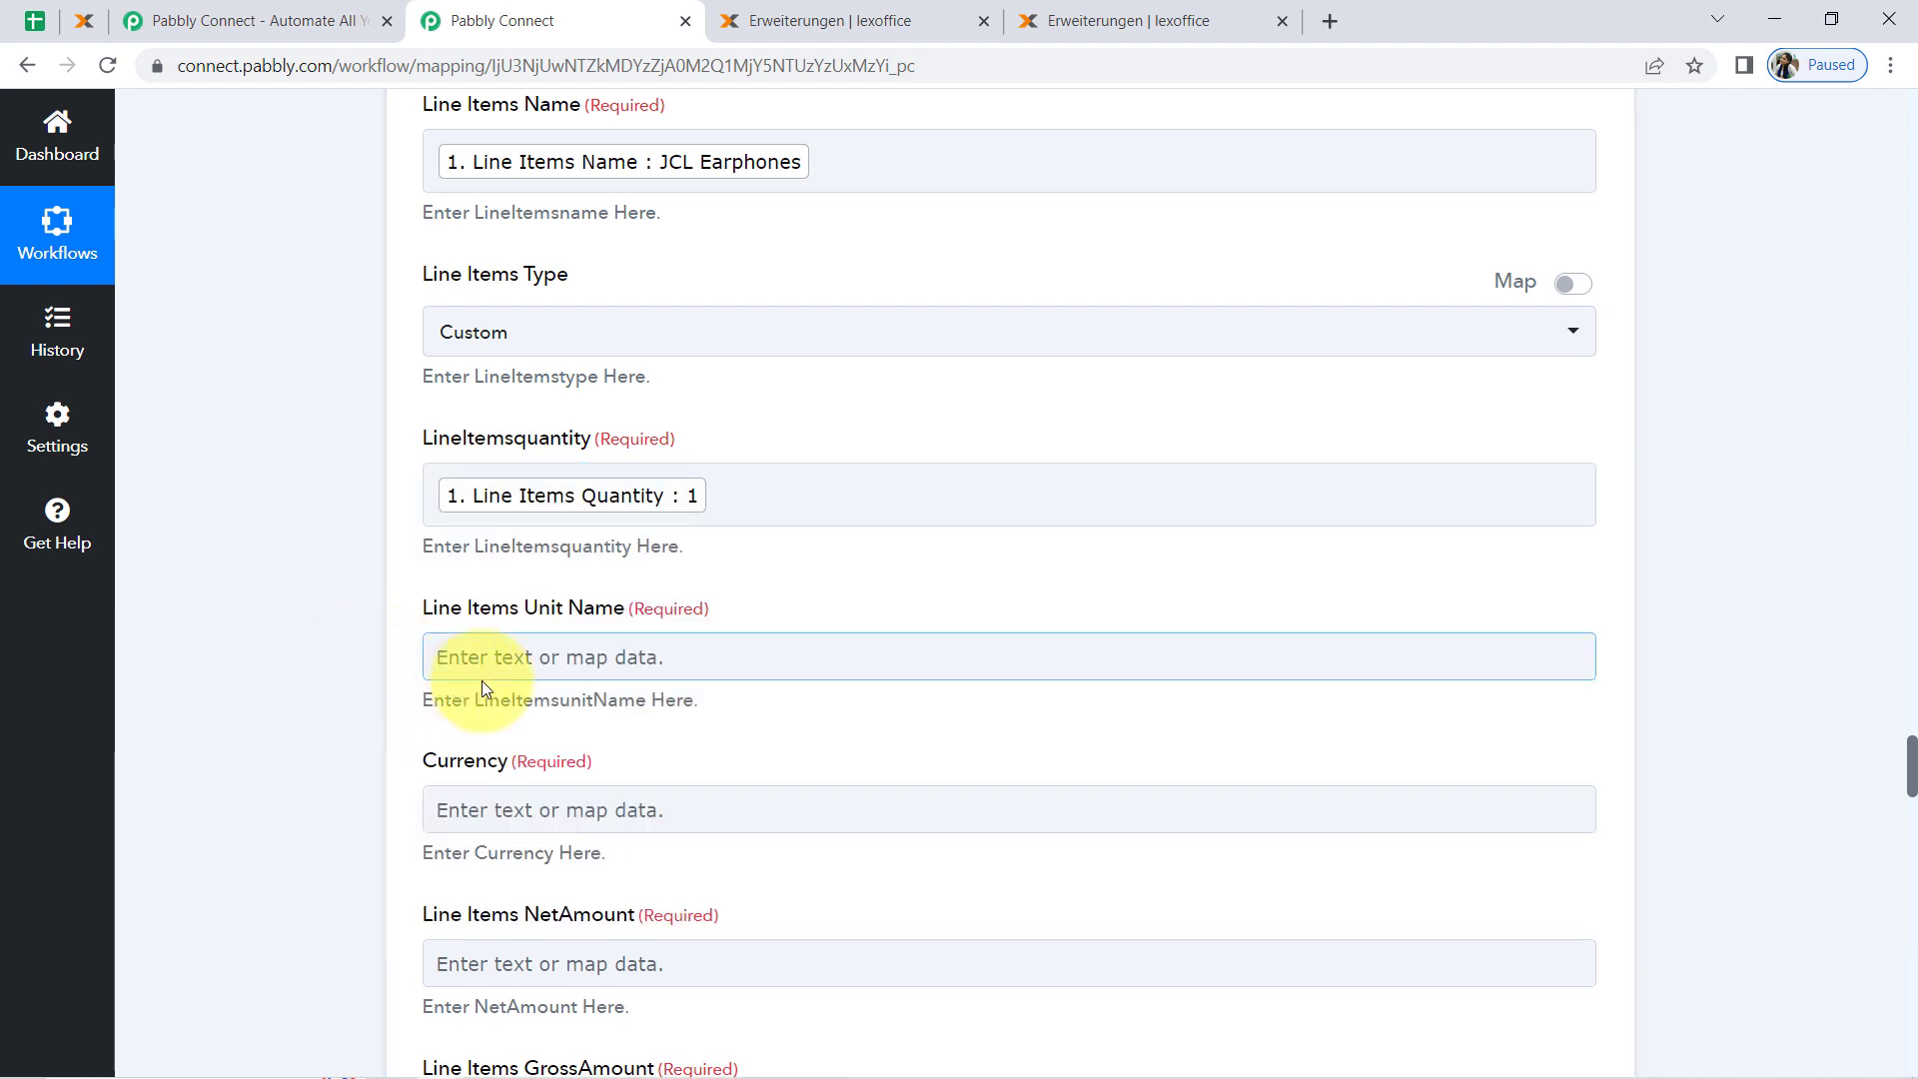
Map the Line Items Unit Name field to the Line Items Unit Name value from the Google Sheets trigger.
left_click(482, 675)
scroll(334, 651, "down", 3)
left_click(493, 599)
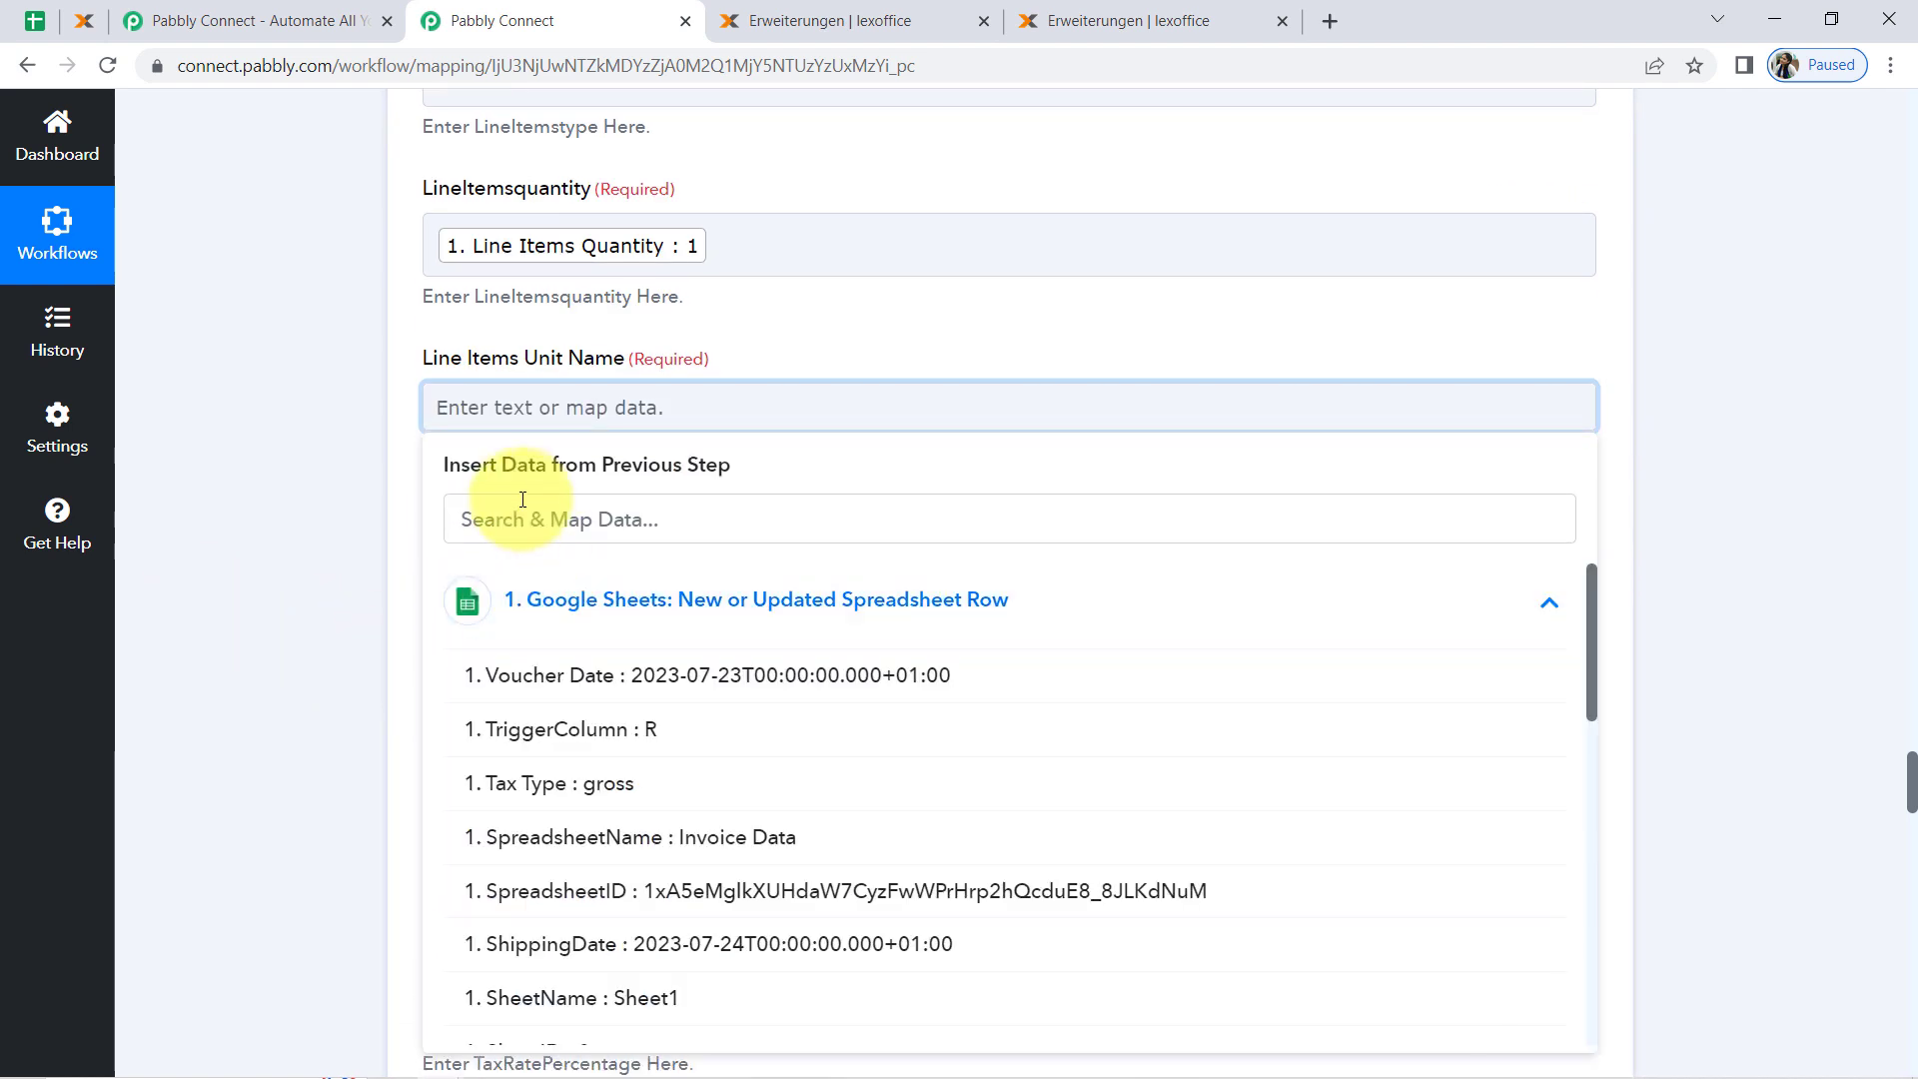
left_click(513, 521)
type("unit")
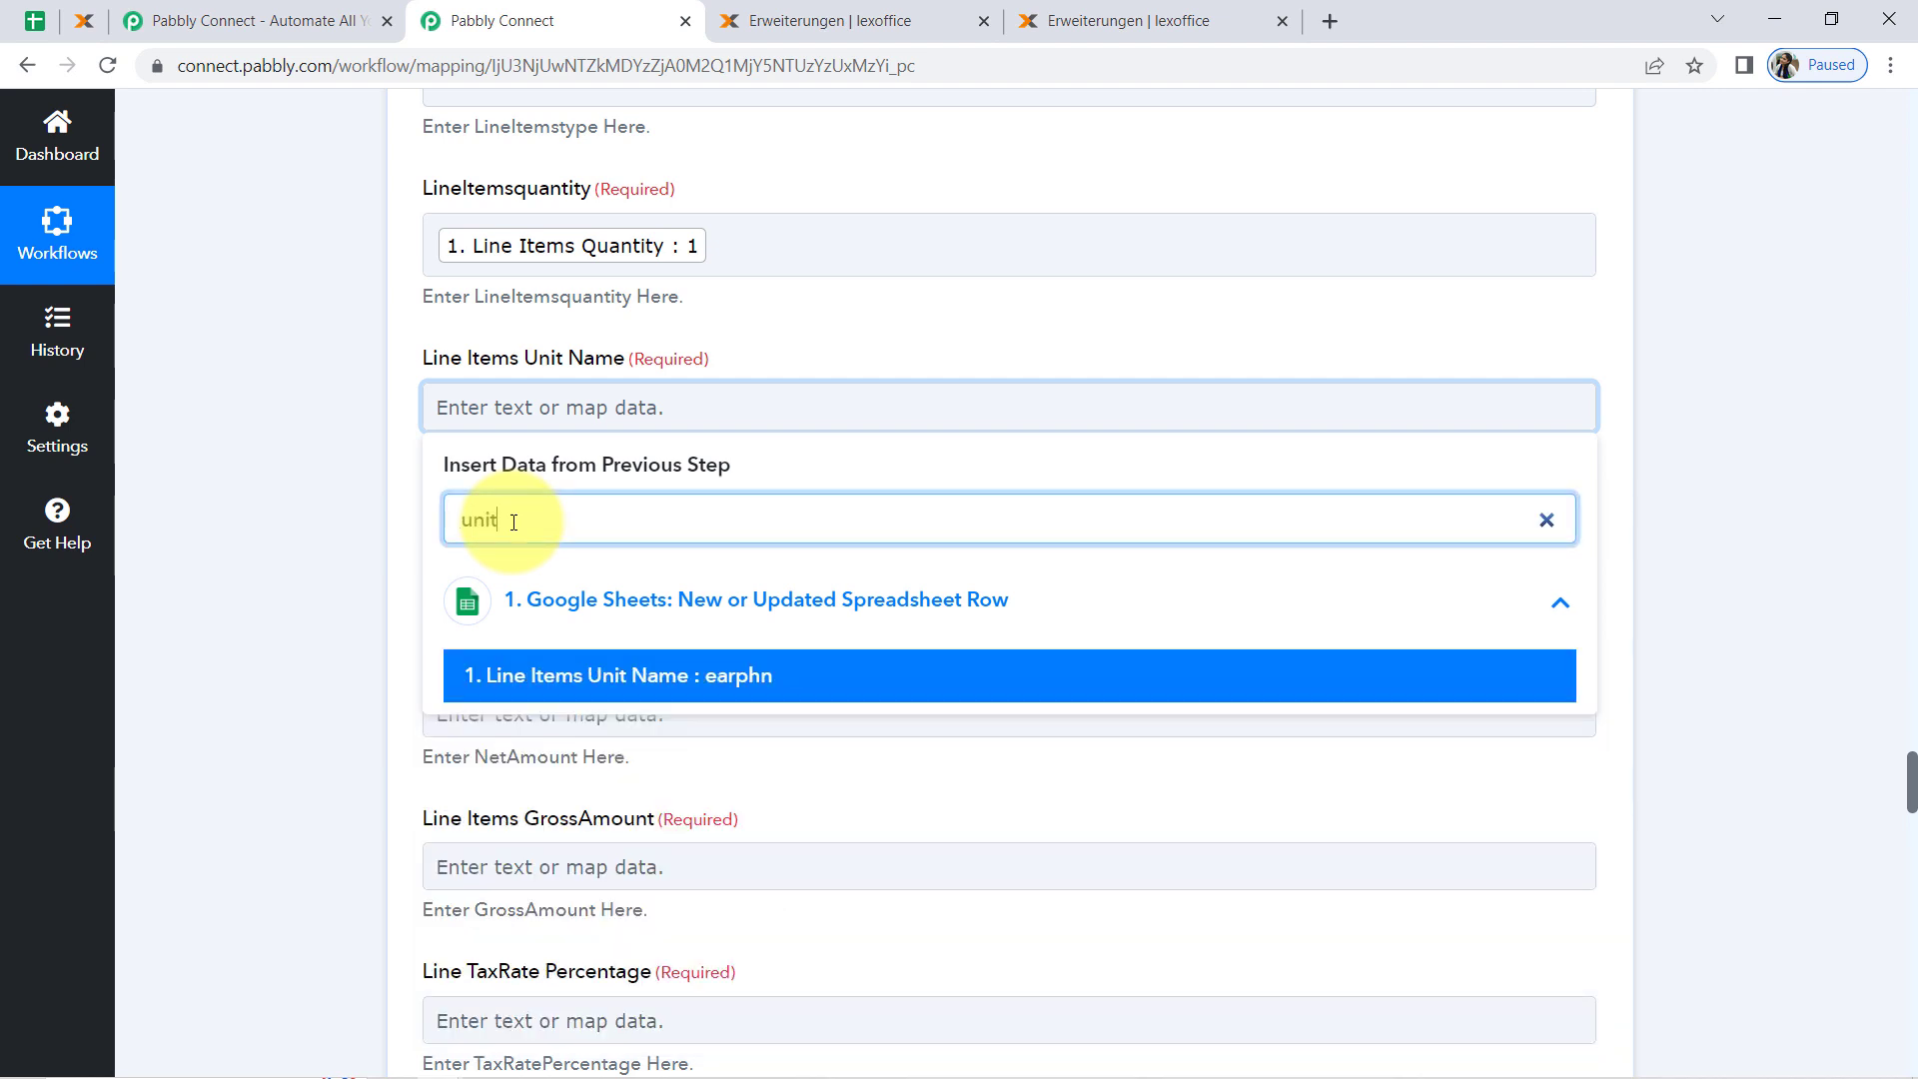
left_click(685, 672)
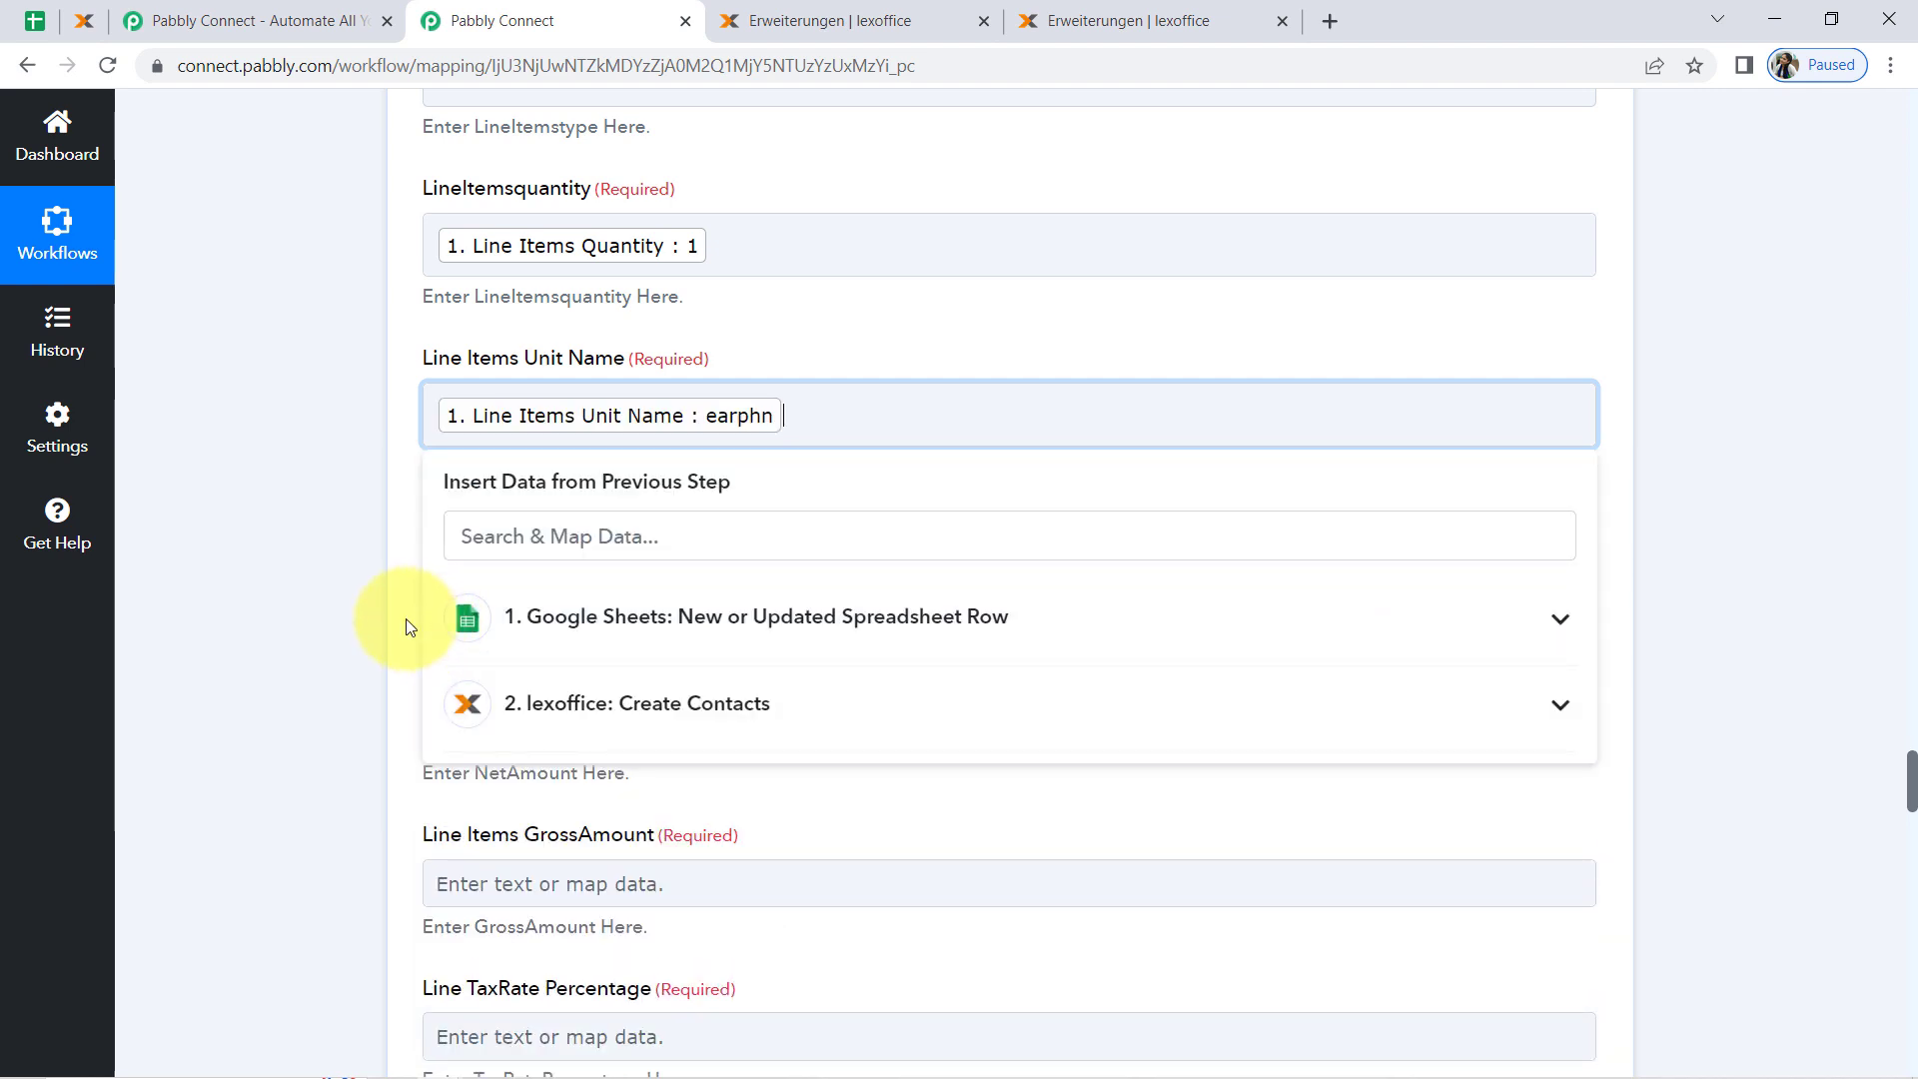
left_click(372, 614)
Map the invoice Currency field to the Currency value from the Google Sheets trigger.
scroll(368, 616, "down", 1)
left_click(499, 449)
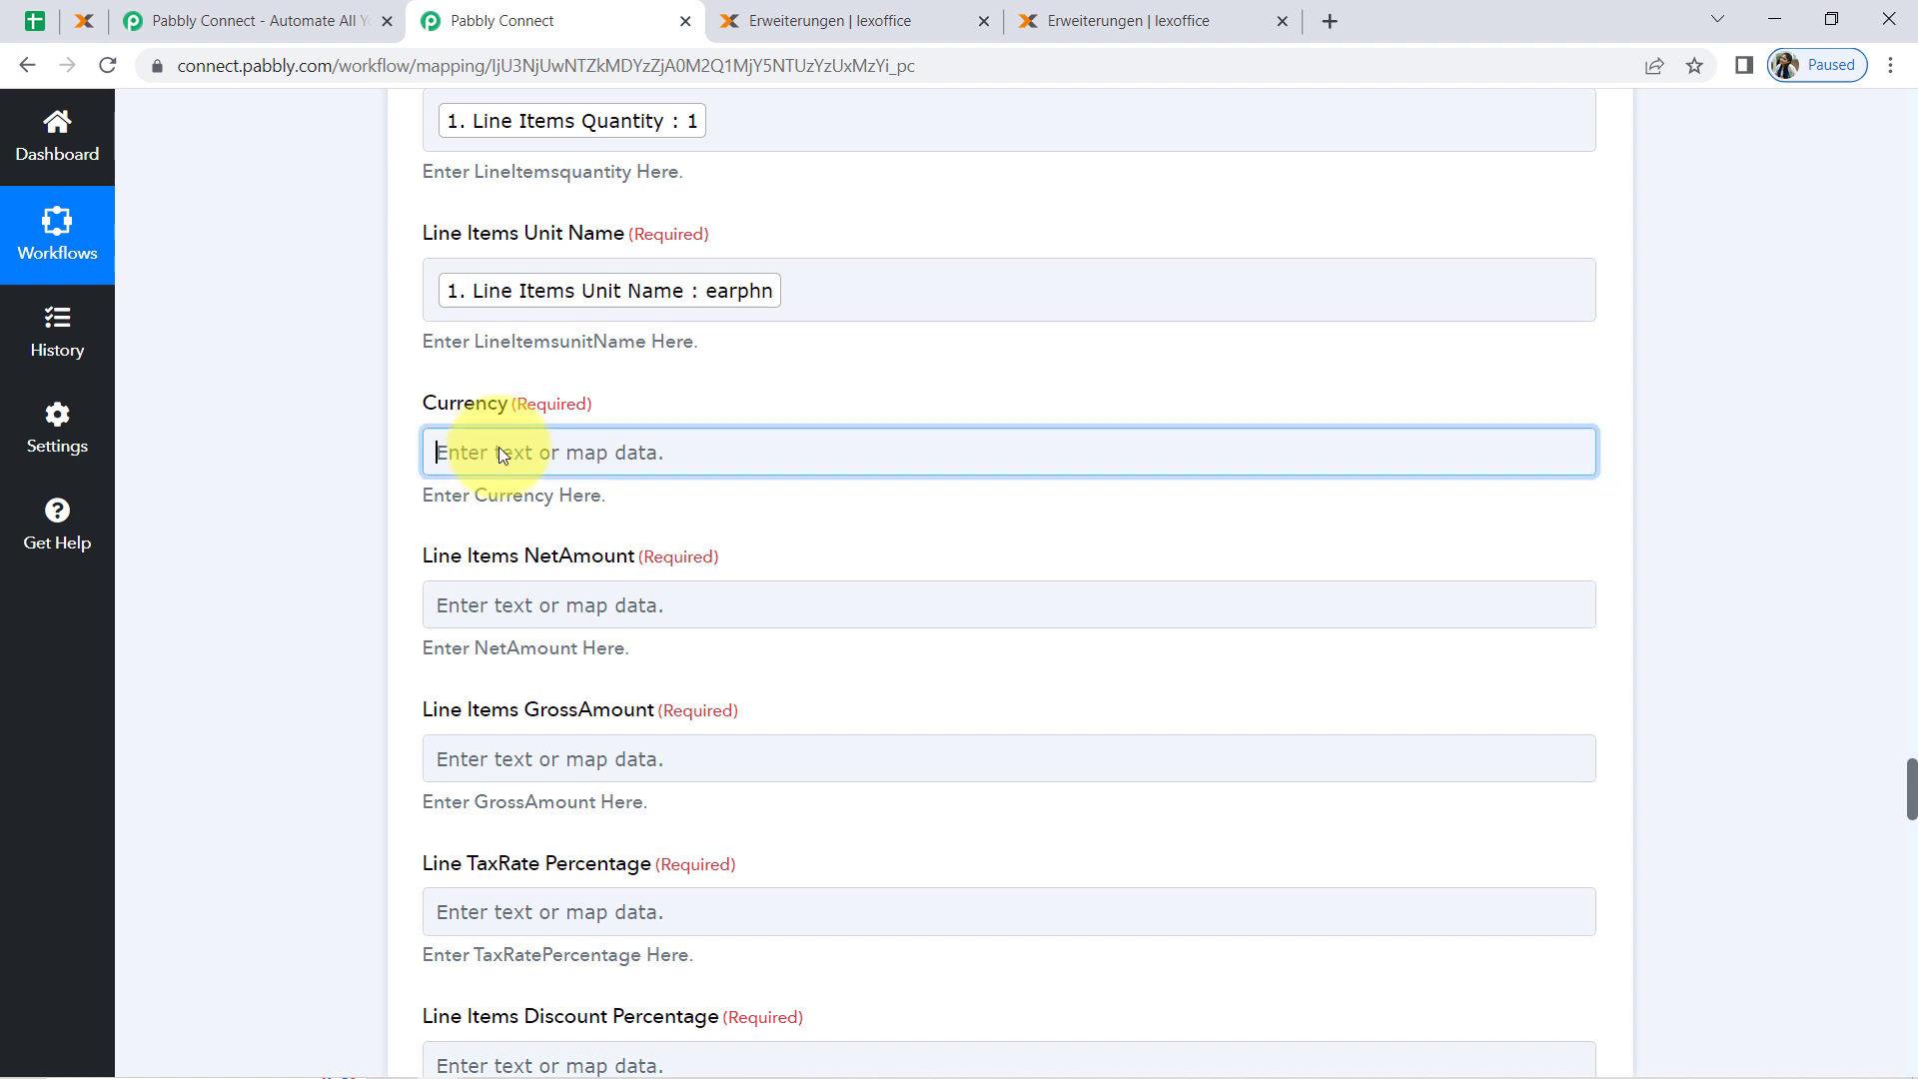
left_click(512, 649)
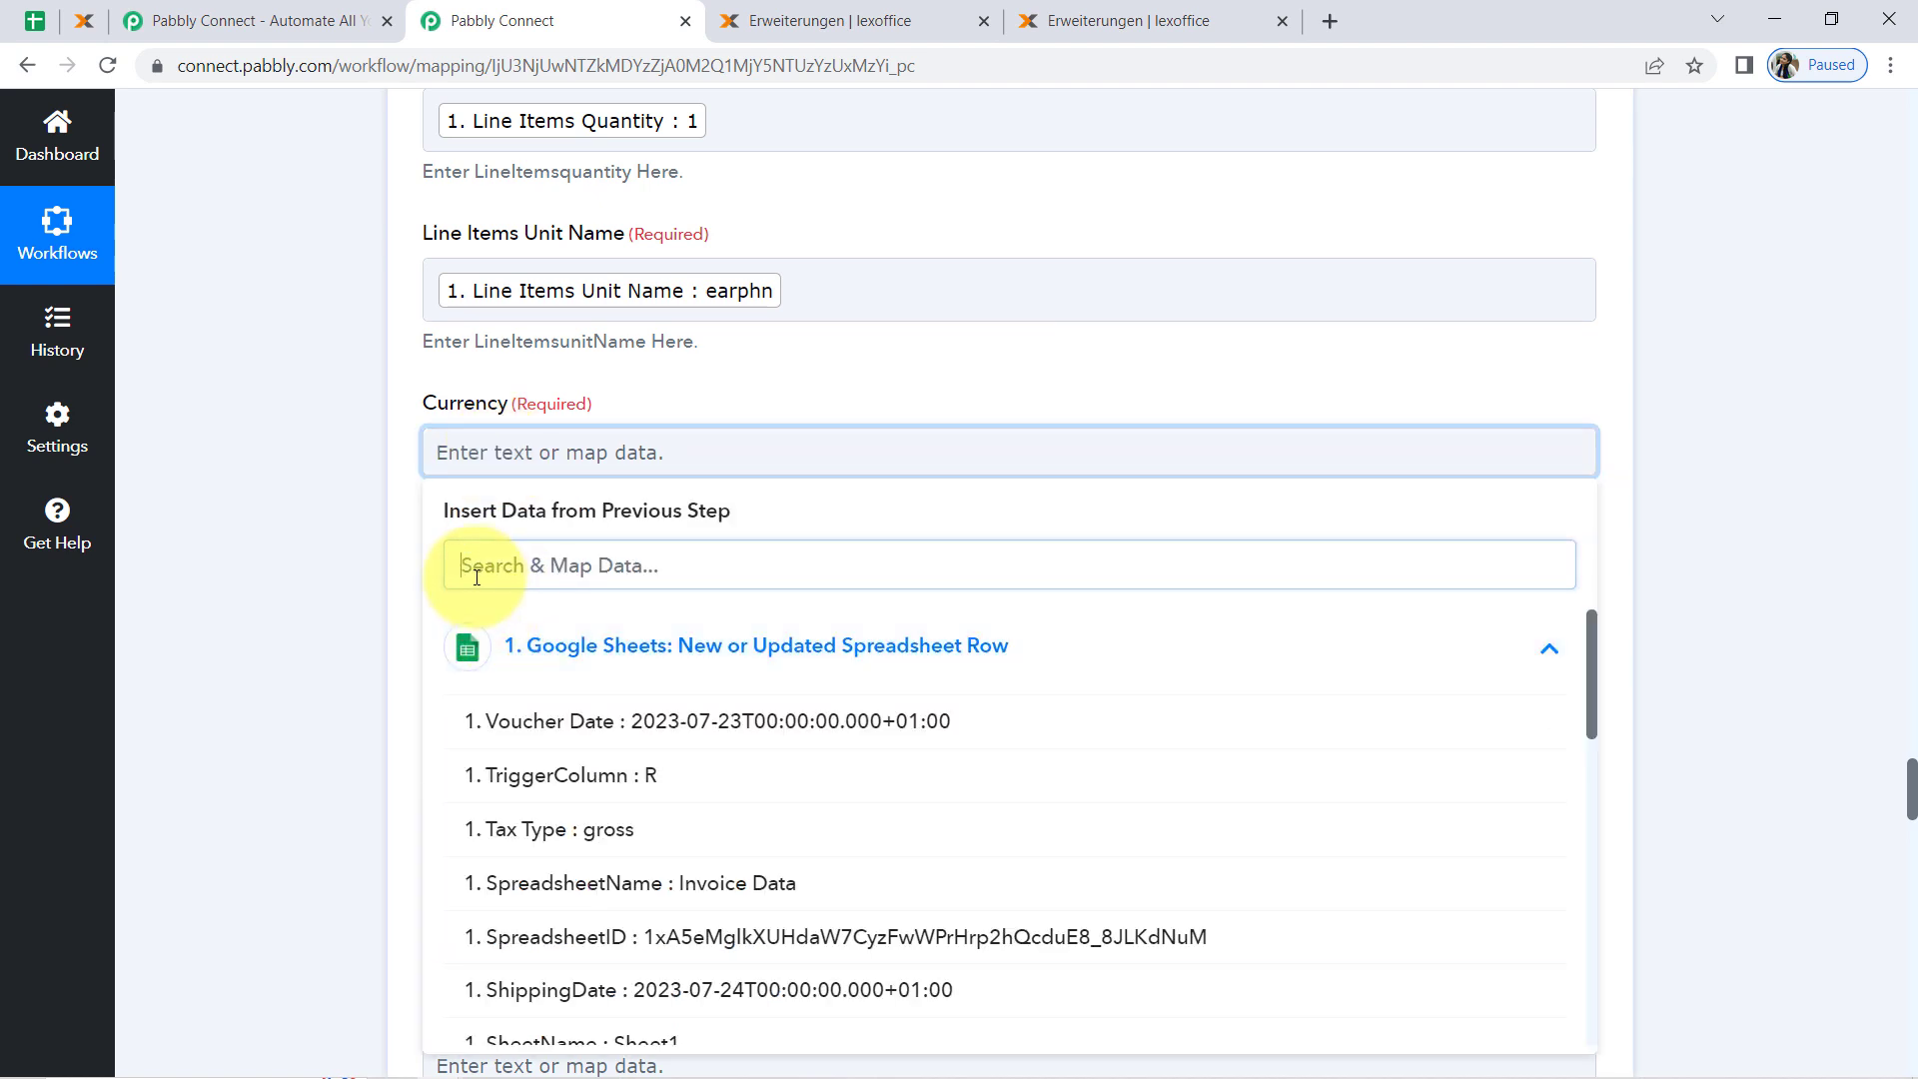
left_click(469, 566)
type("curr")
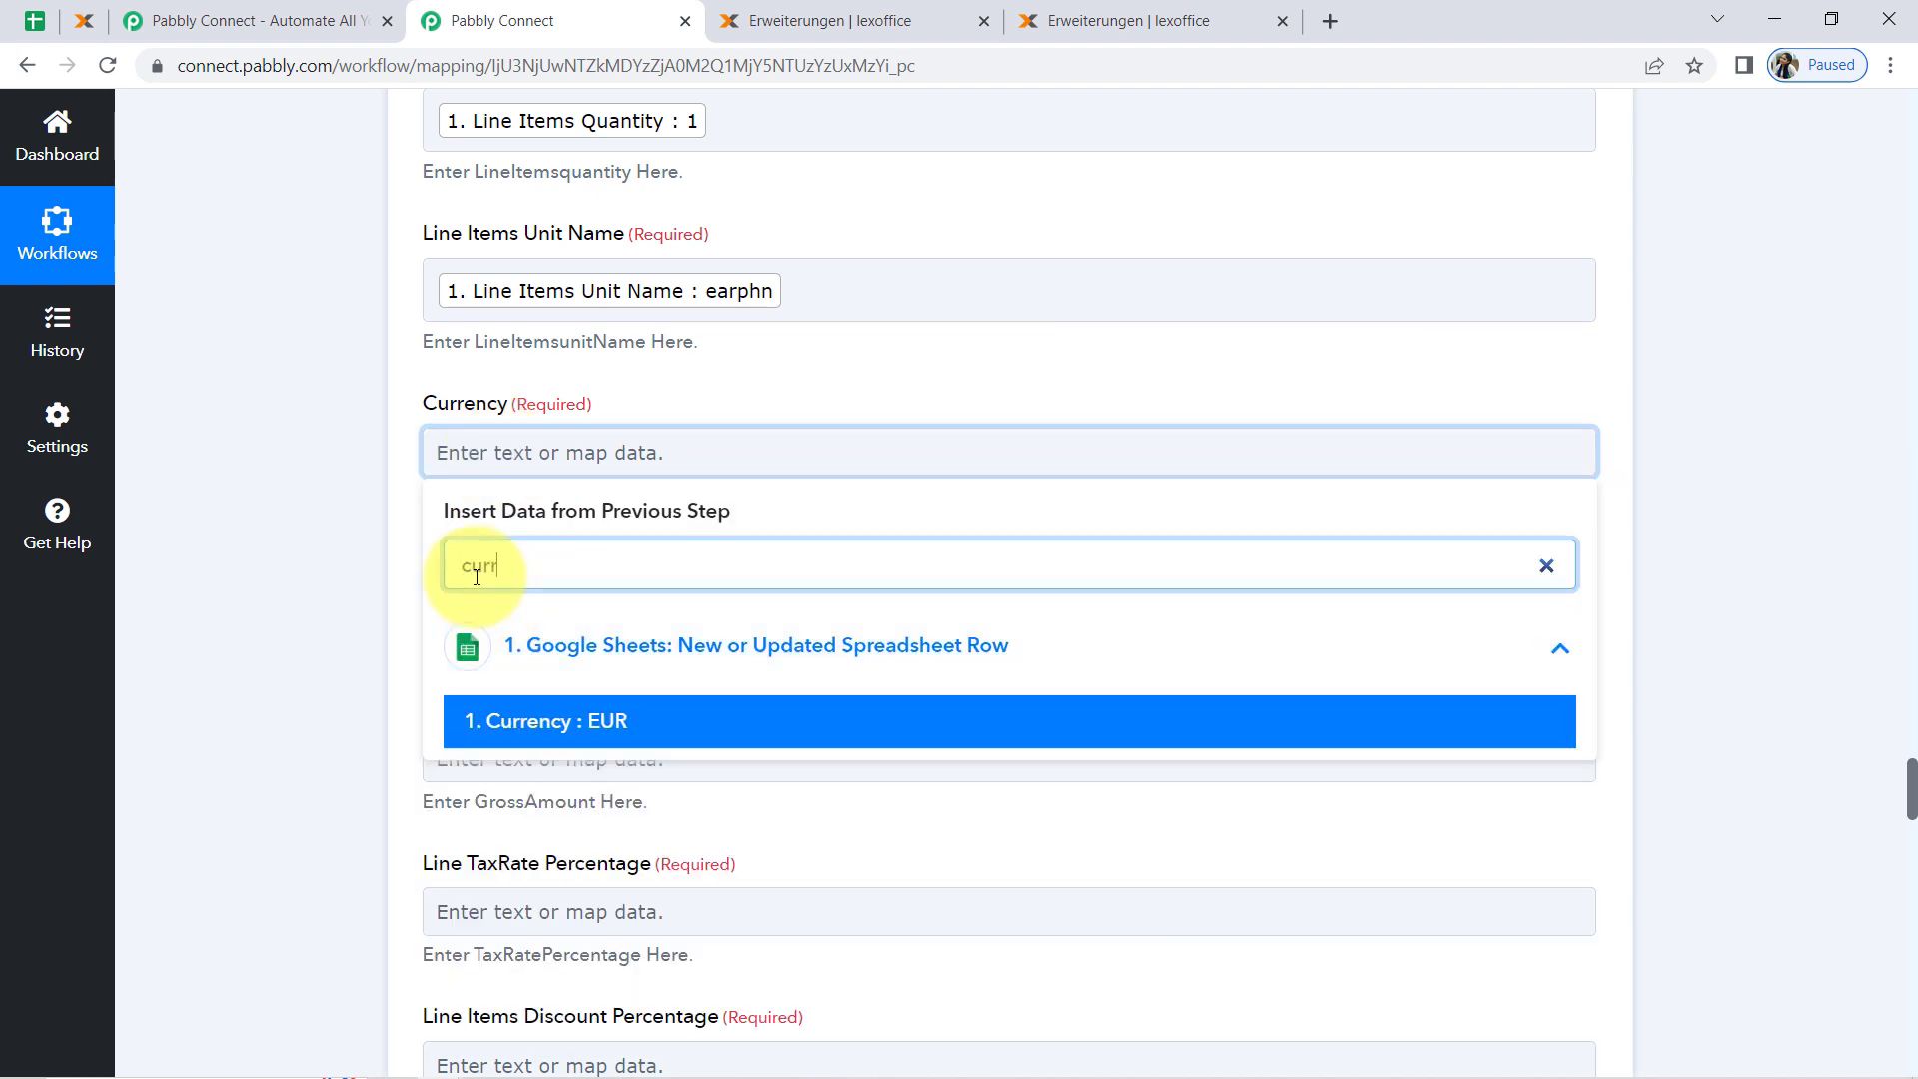
left_click(483, 722)
Map the Line Items NetAmount field to the Line Items Net Amount value from the Google Sheets trigger.
scroll(344, 572, "down", 1)
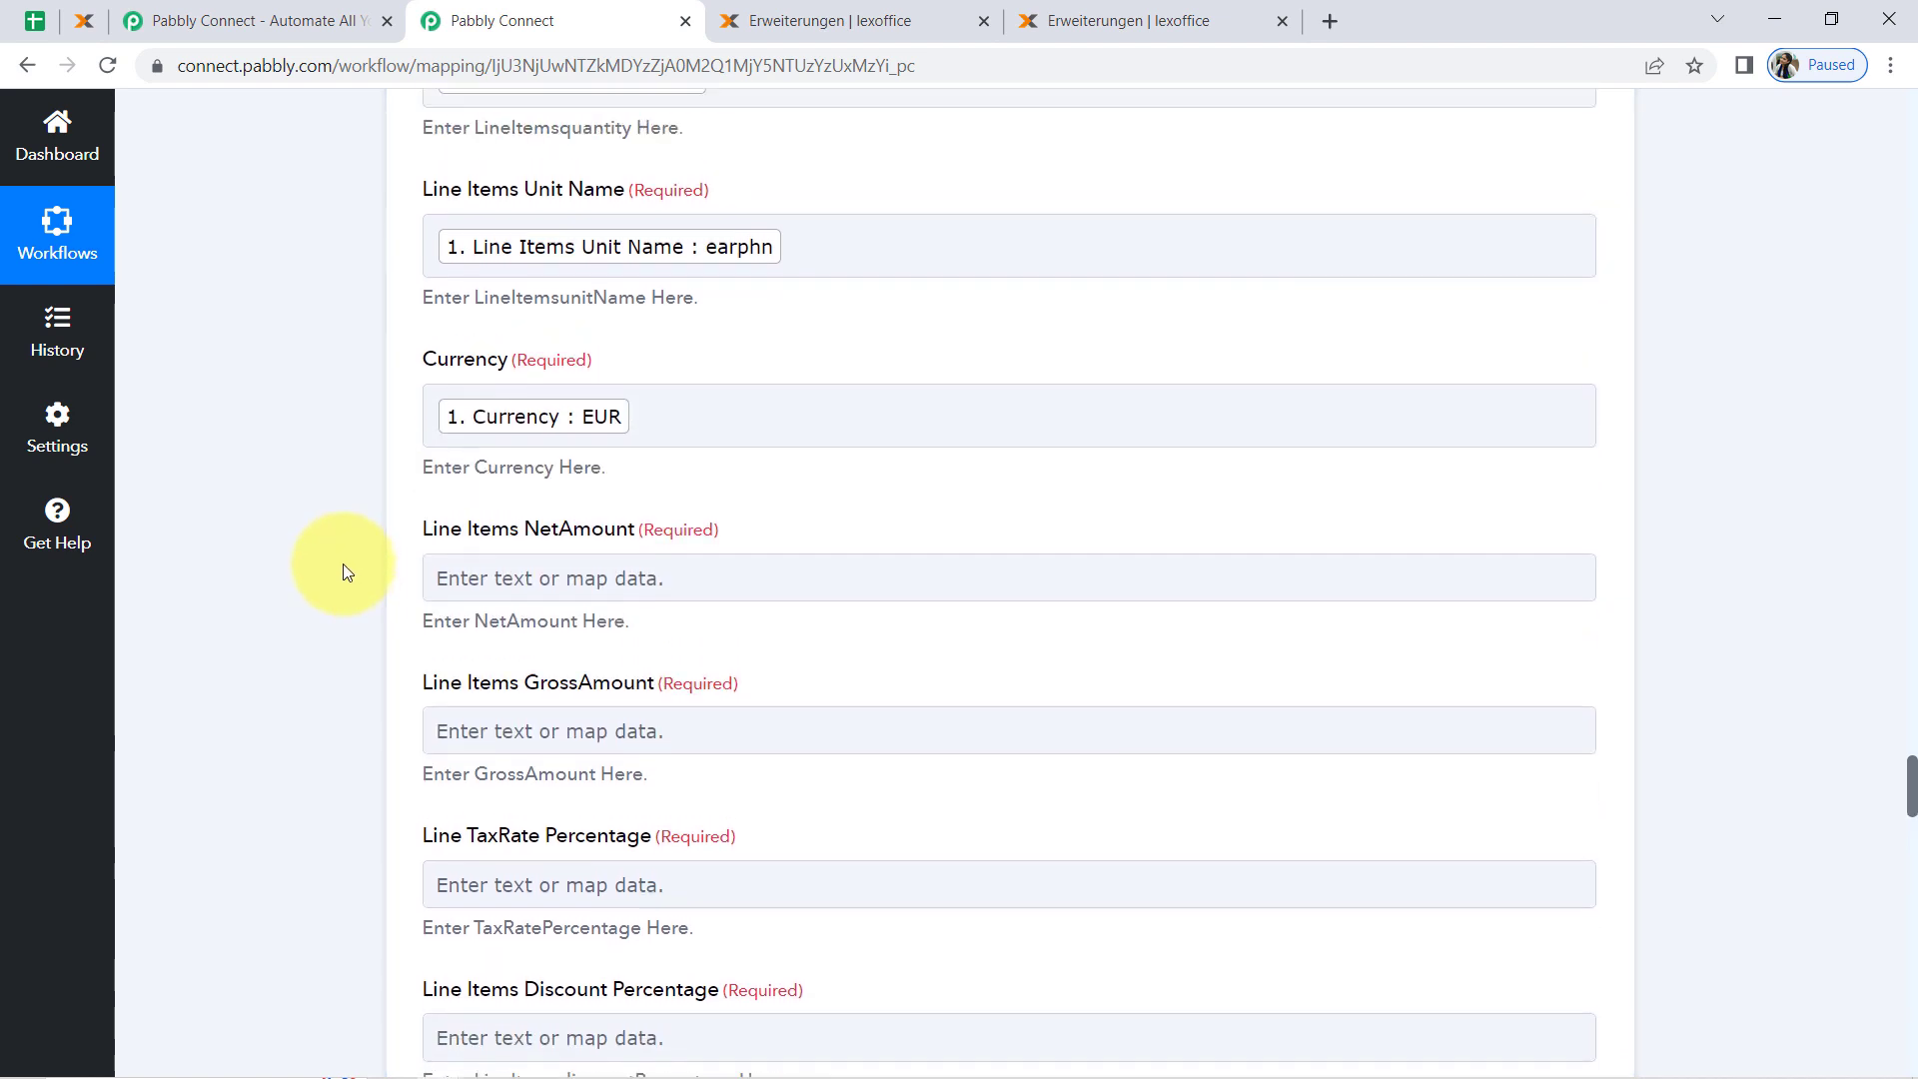
scroll(368, 539, "down", 1)
left_click(461, 494)
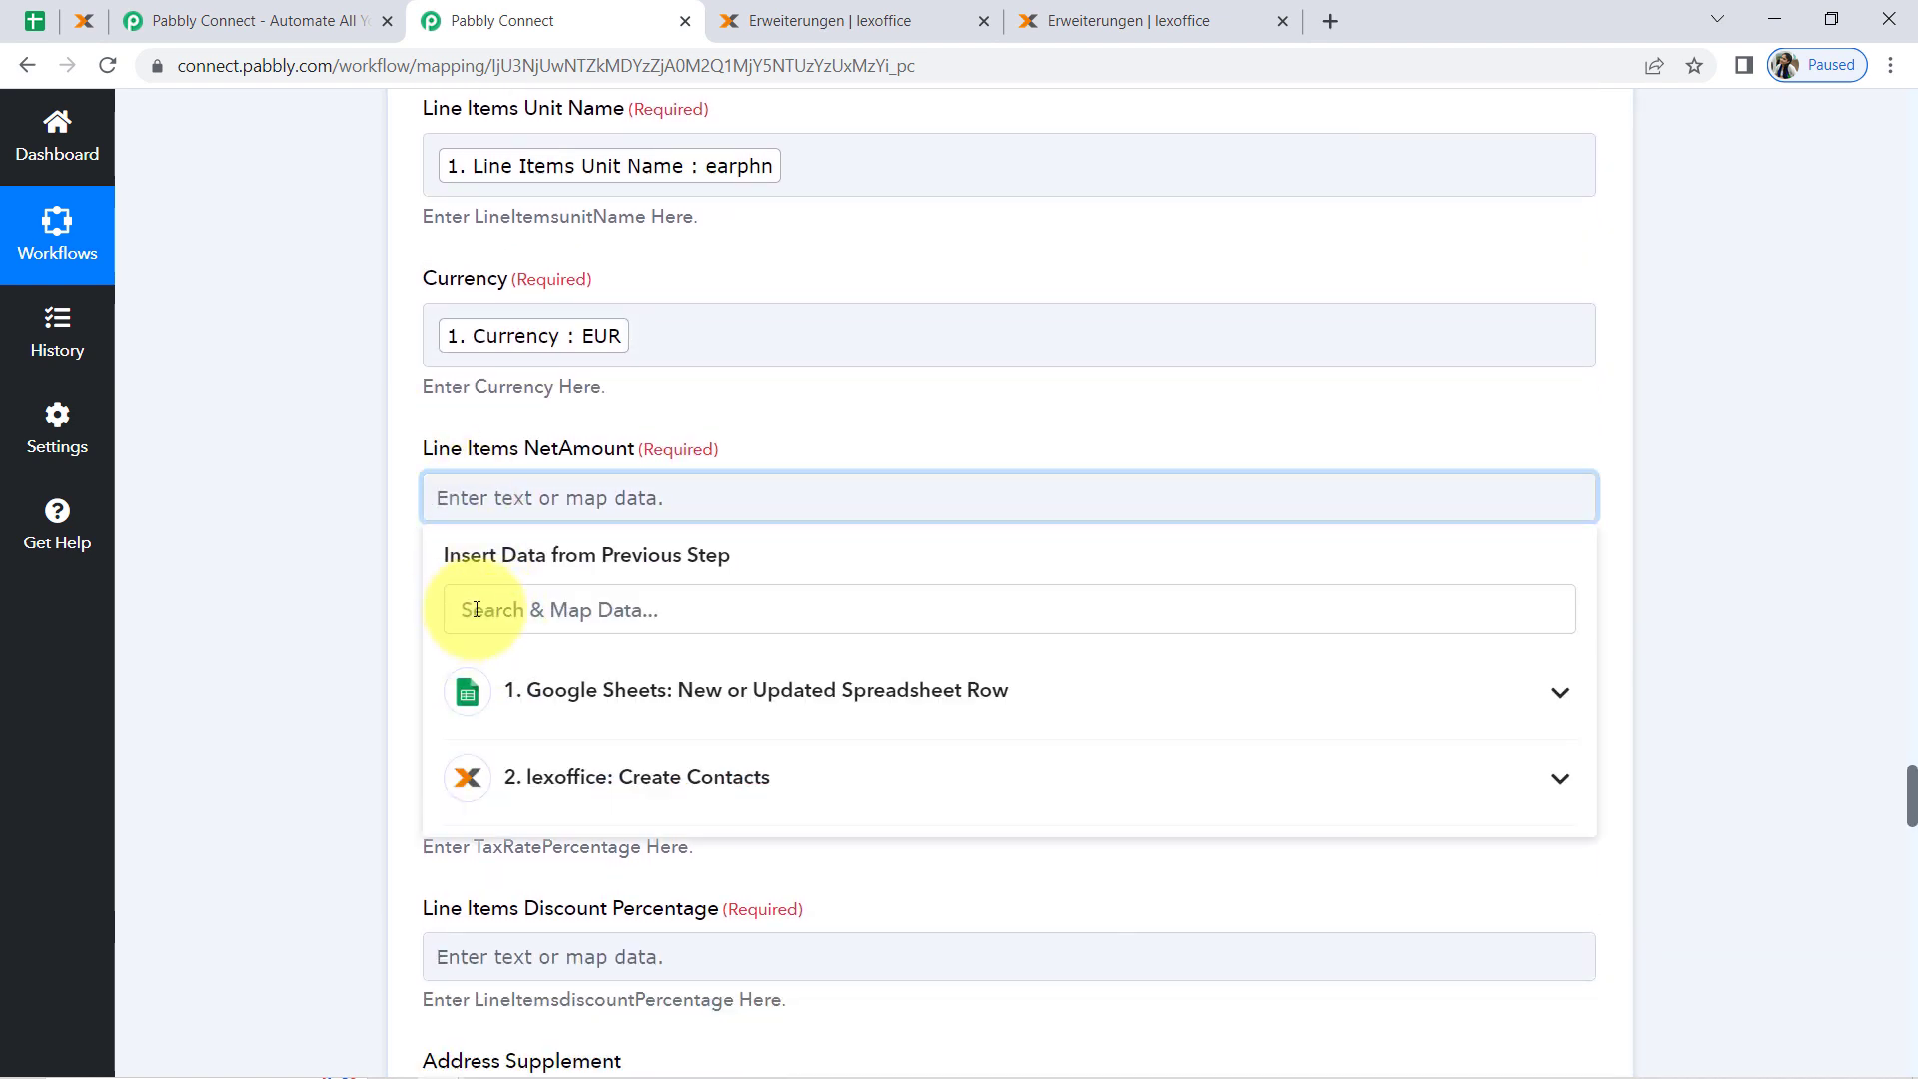
left_click(476, 610)
type("599")
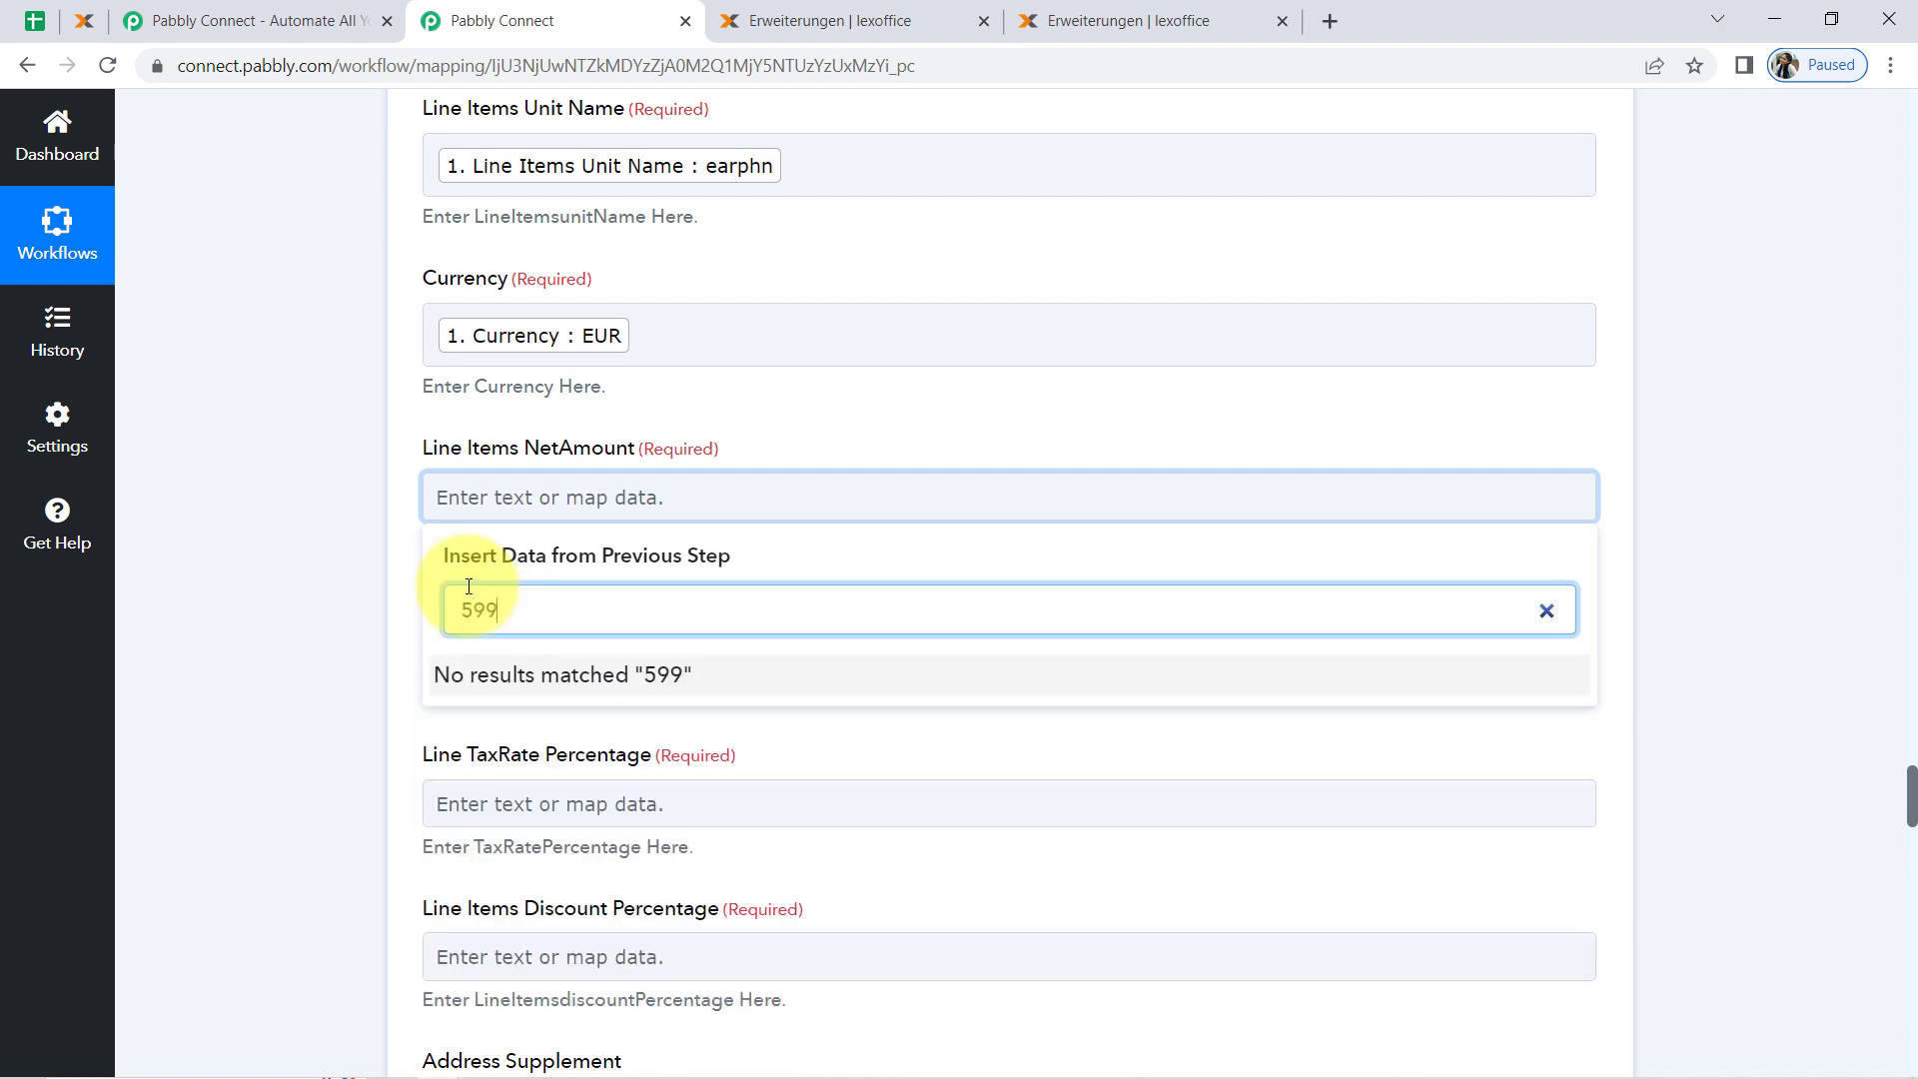
key("BackSpace")
key("BackSpace")
key("BackSpace")
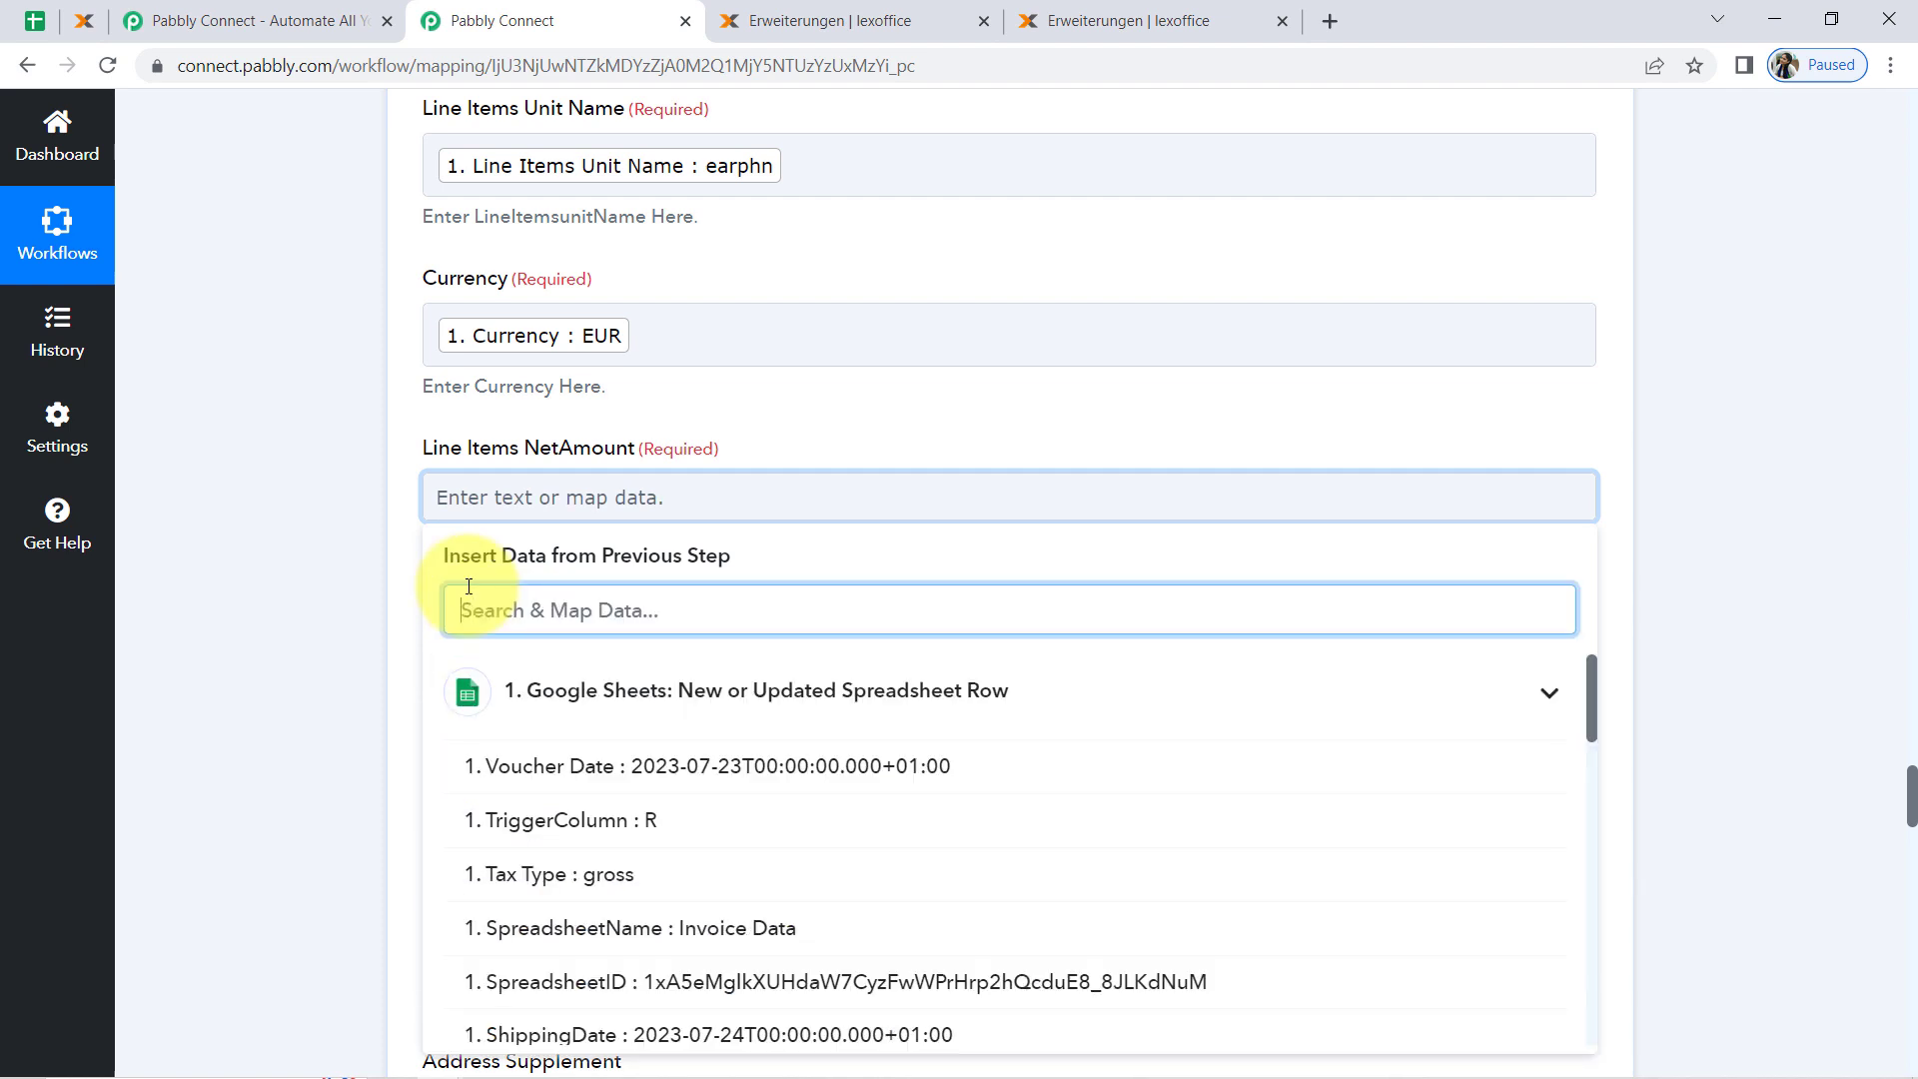
type("699")
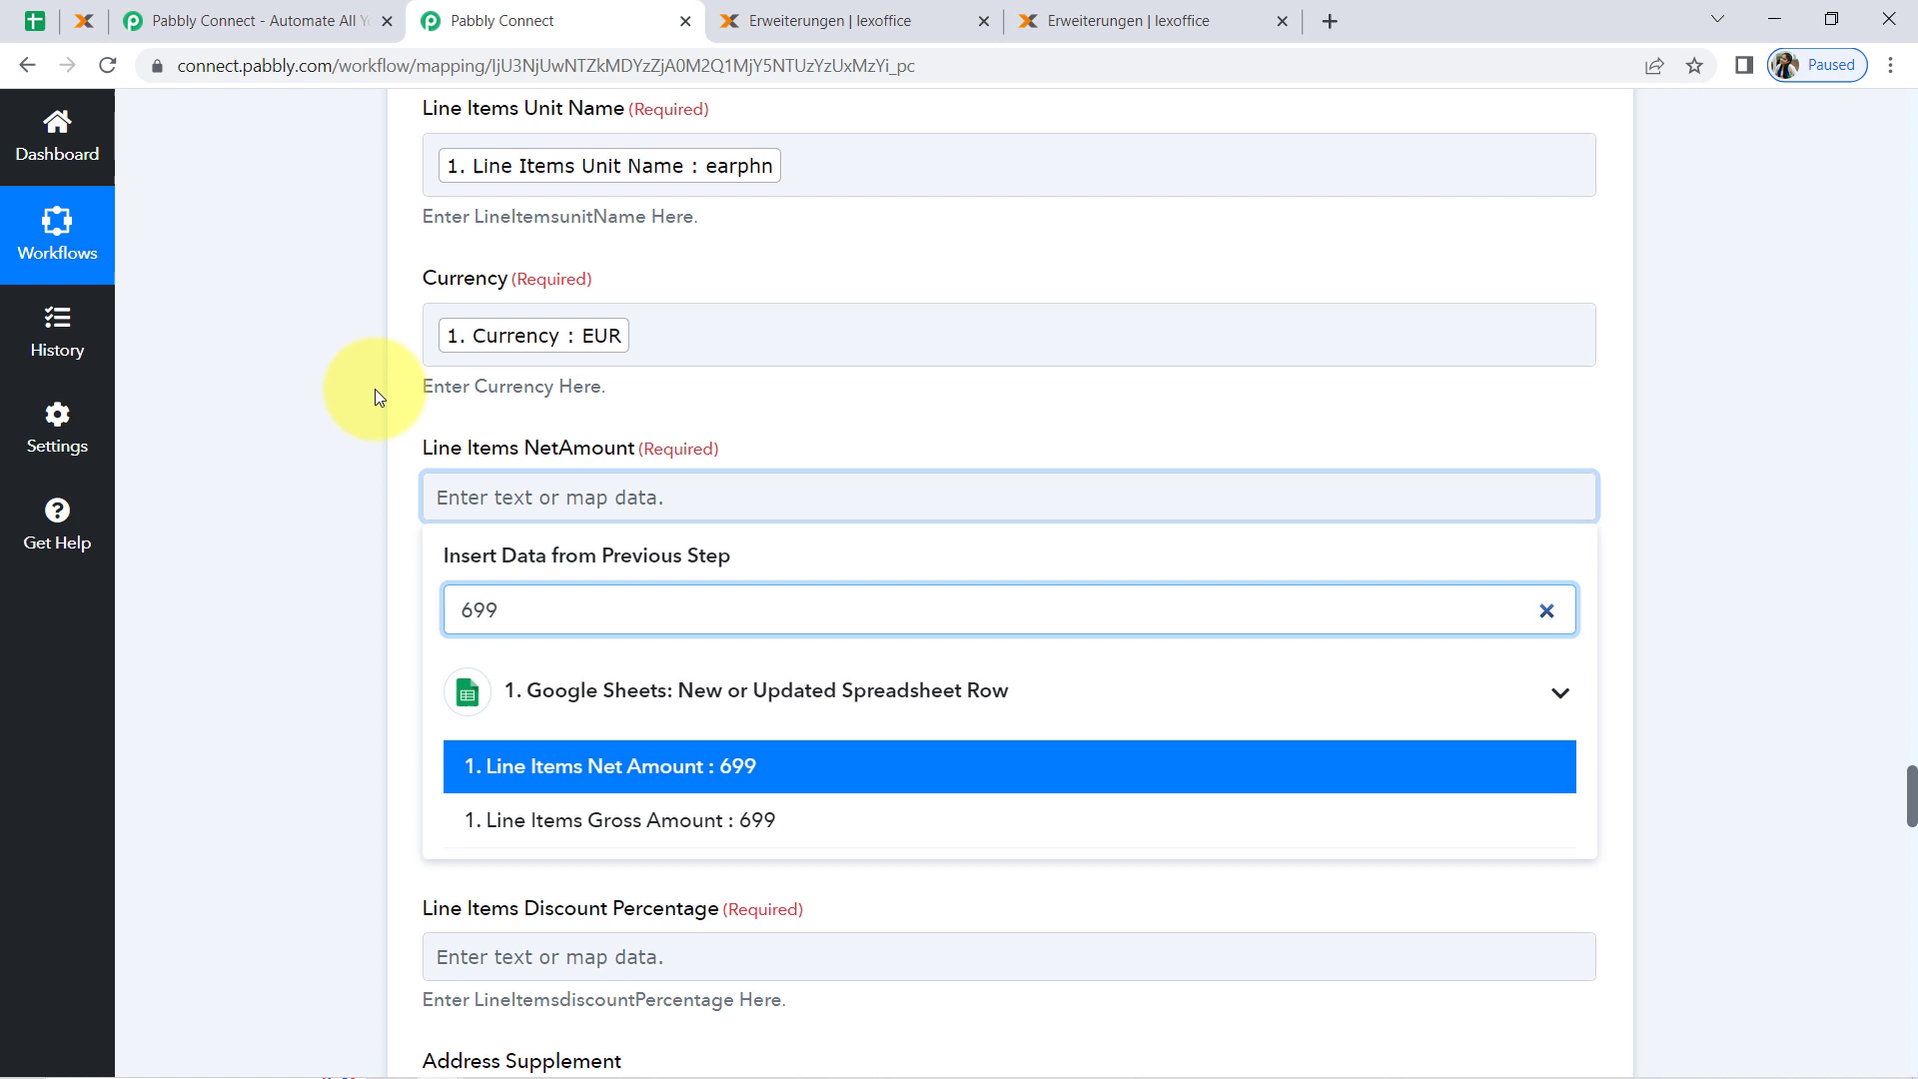
left_click(650, 766)
Examine the invoice's address fields, especially Address ContactId, and the matching Id in the Create Contacts response.
scroll(346, 530, "down", 3)
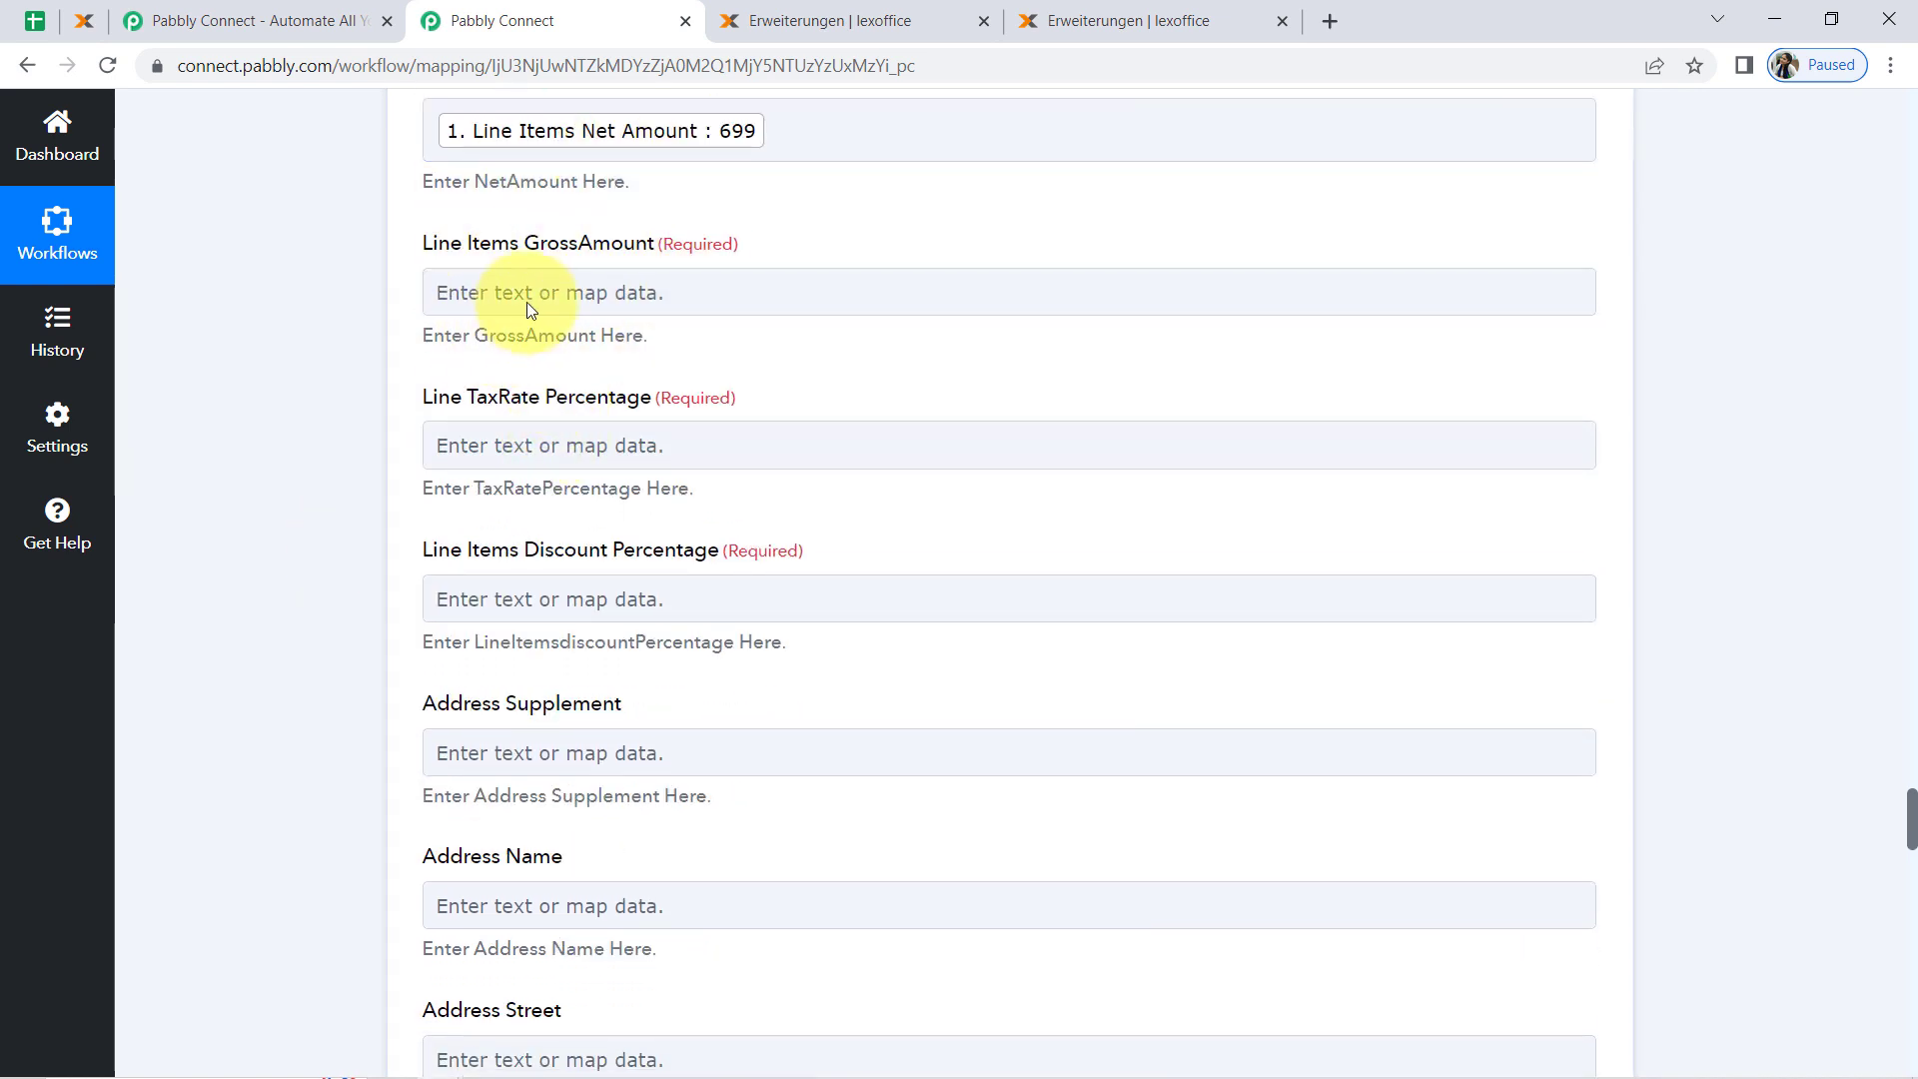
scroll(380, 513, "down", 7)
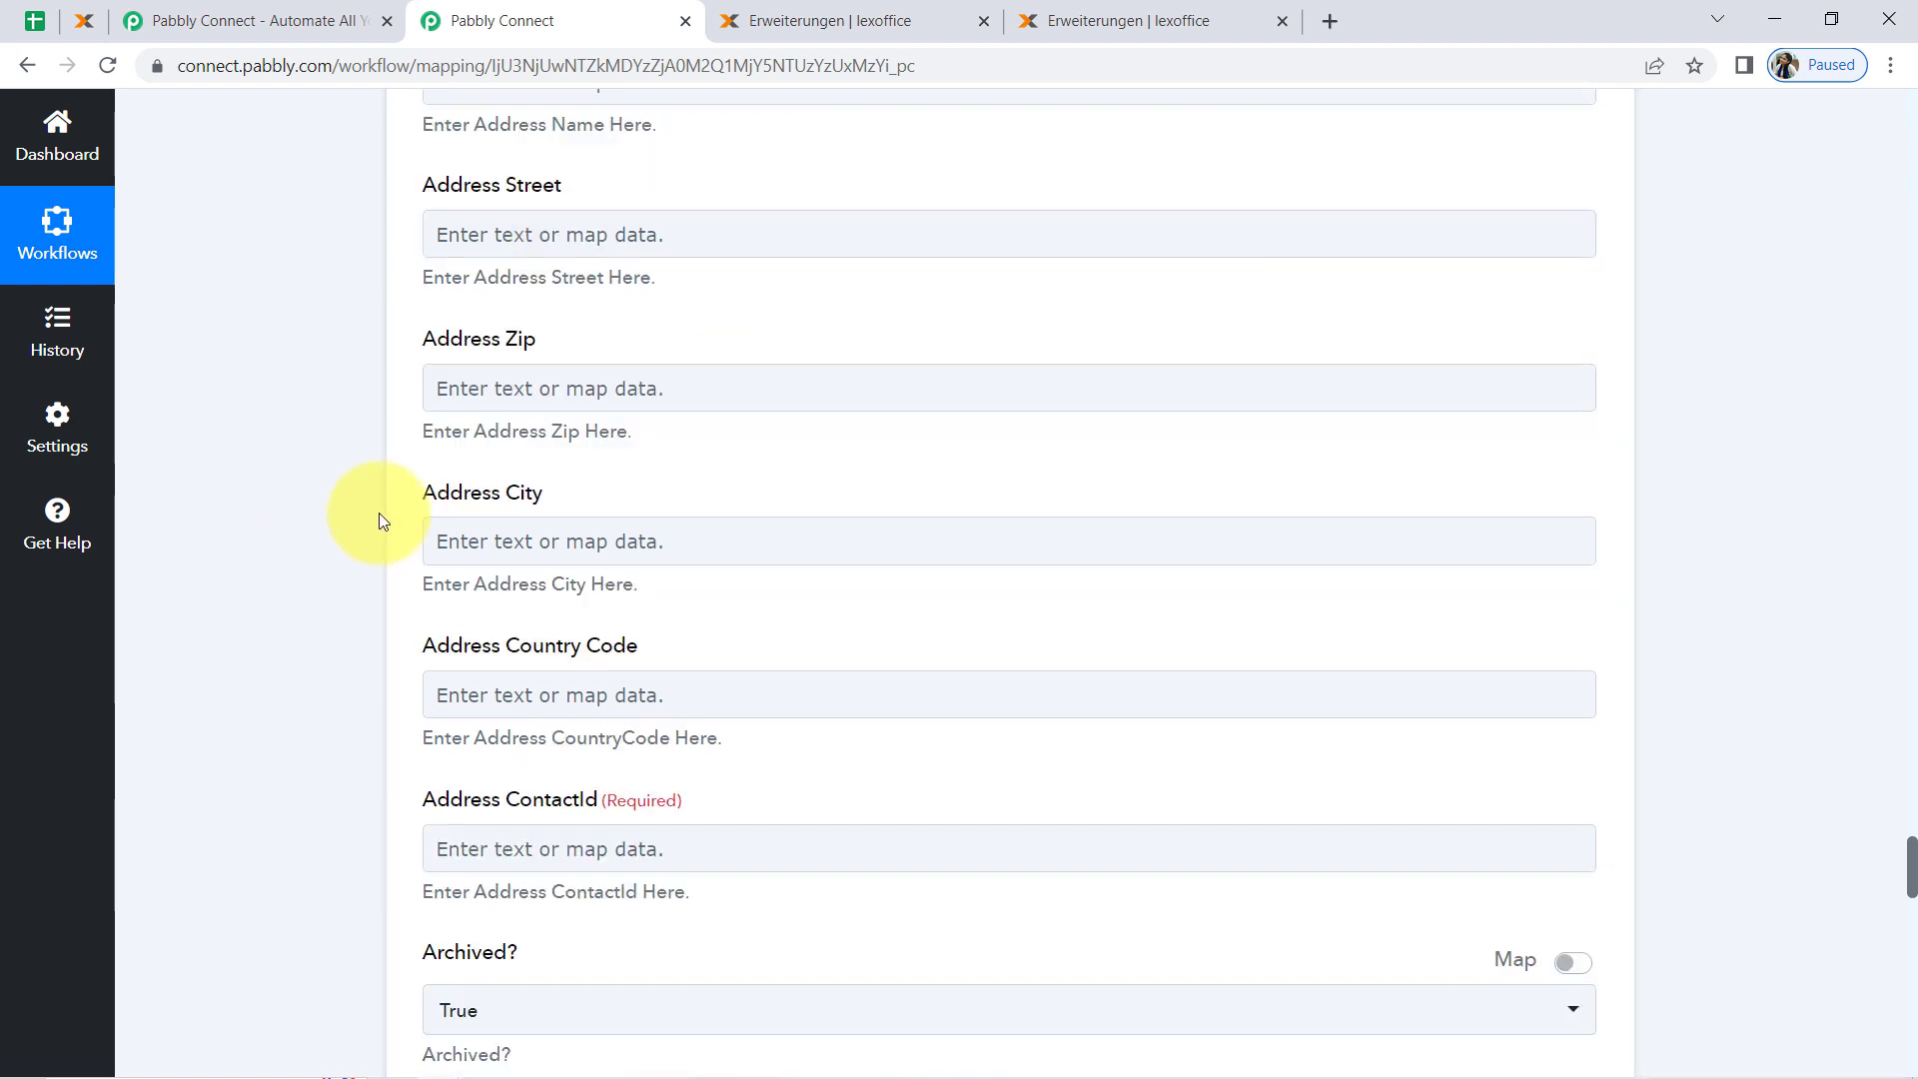
scroll(609, 542, "up", 3)
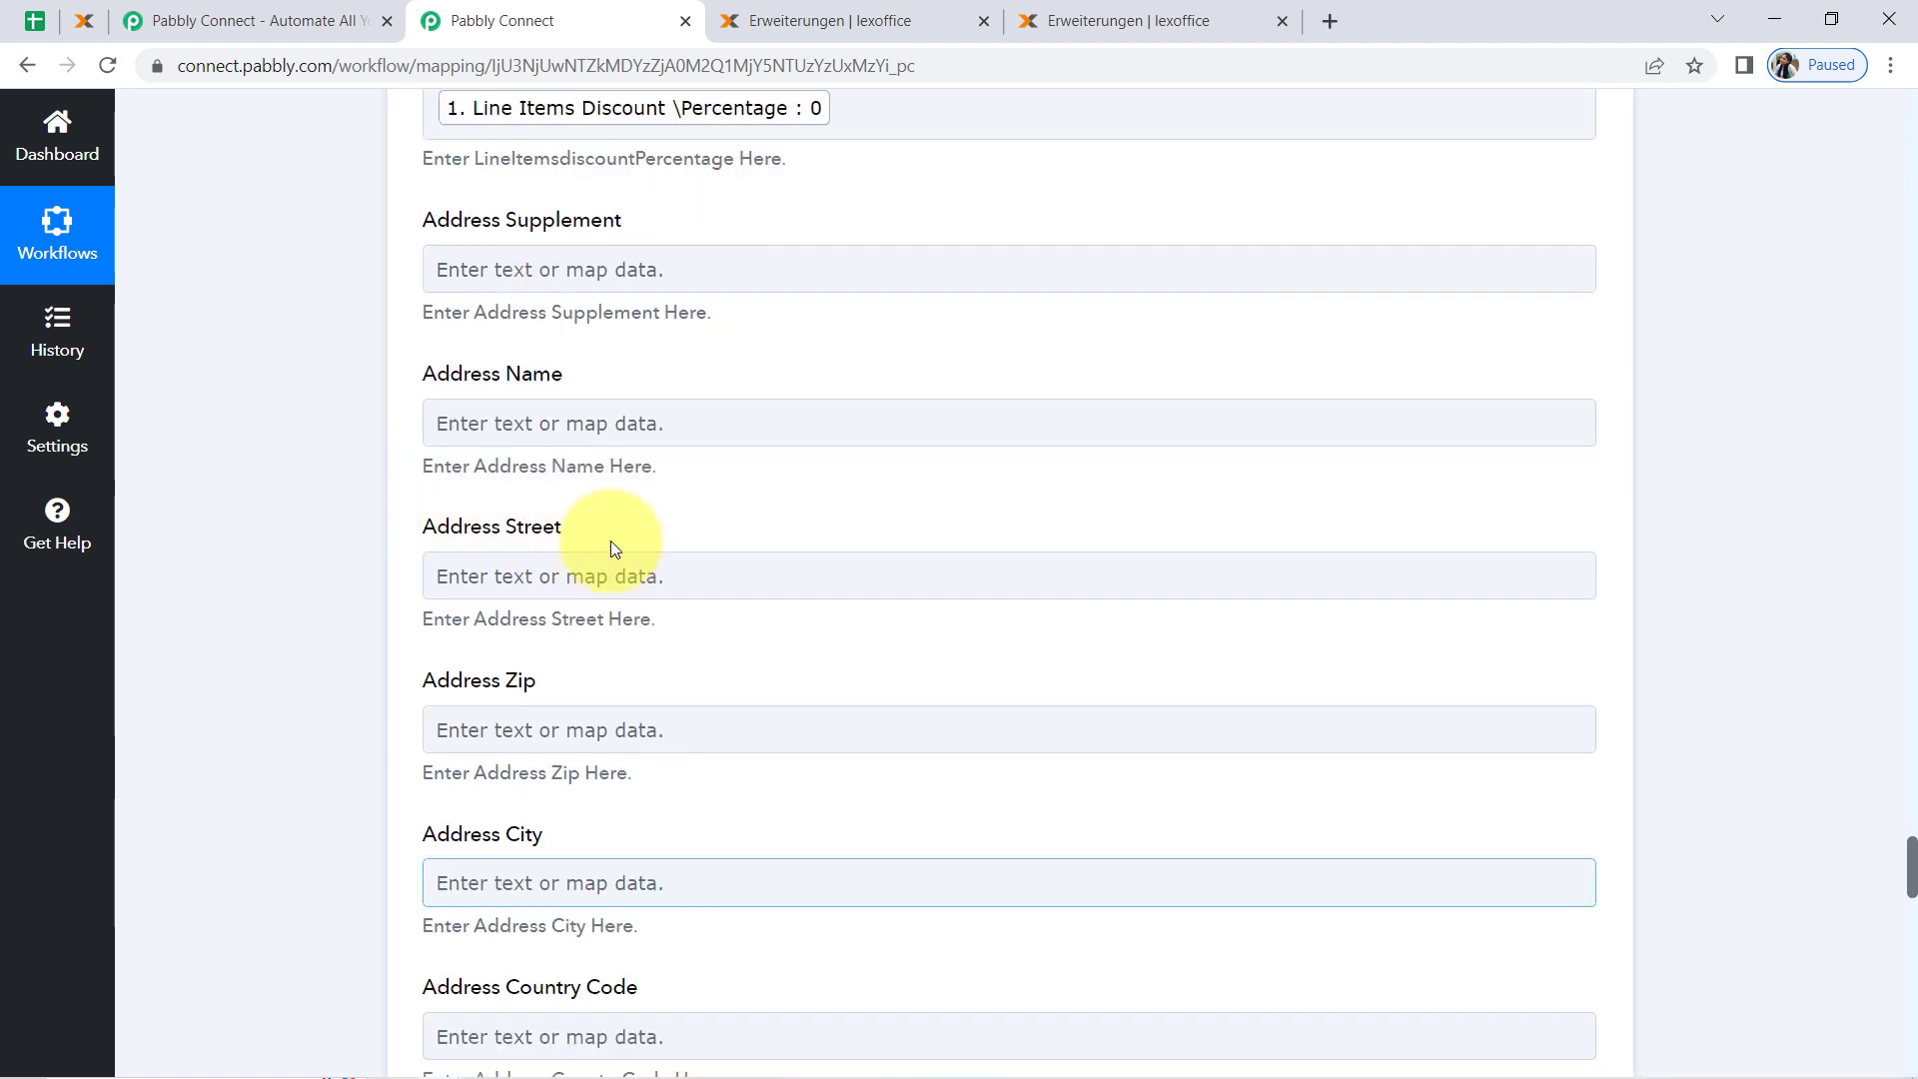
scroll(609, 541, "down", 3)
scroll(609, 542, "down", 1)
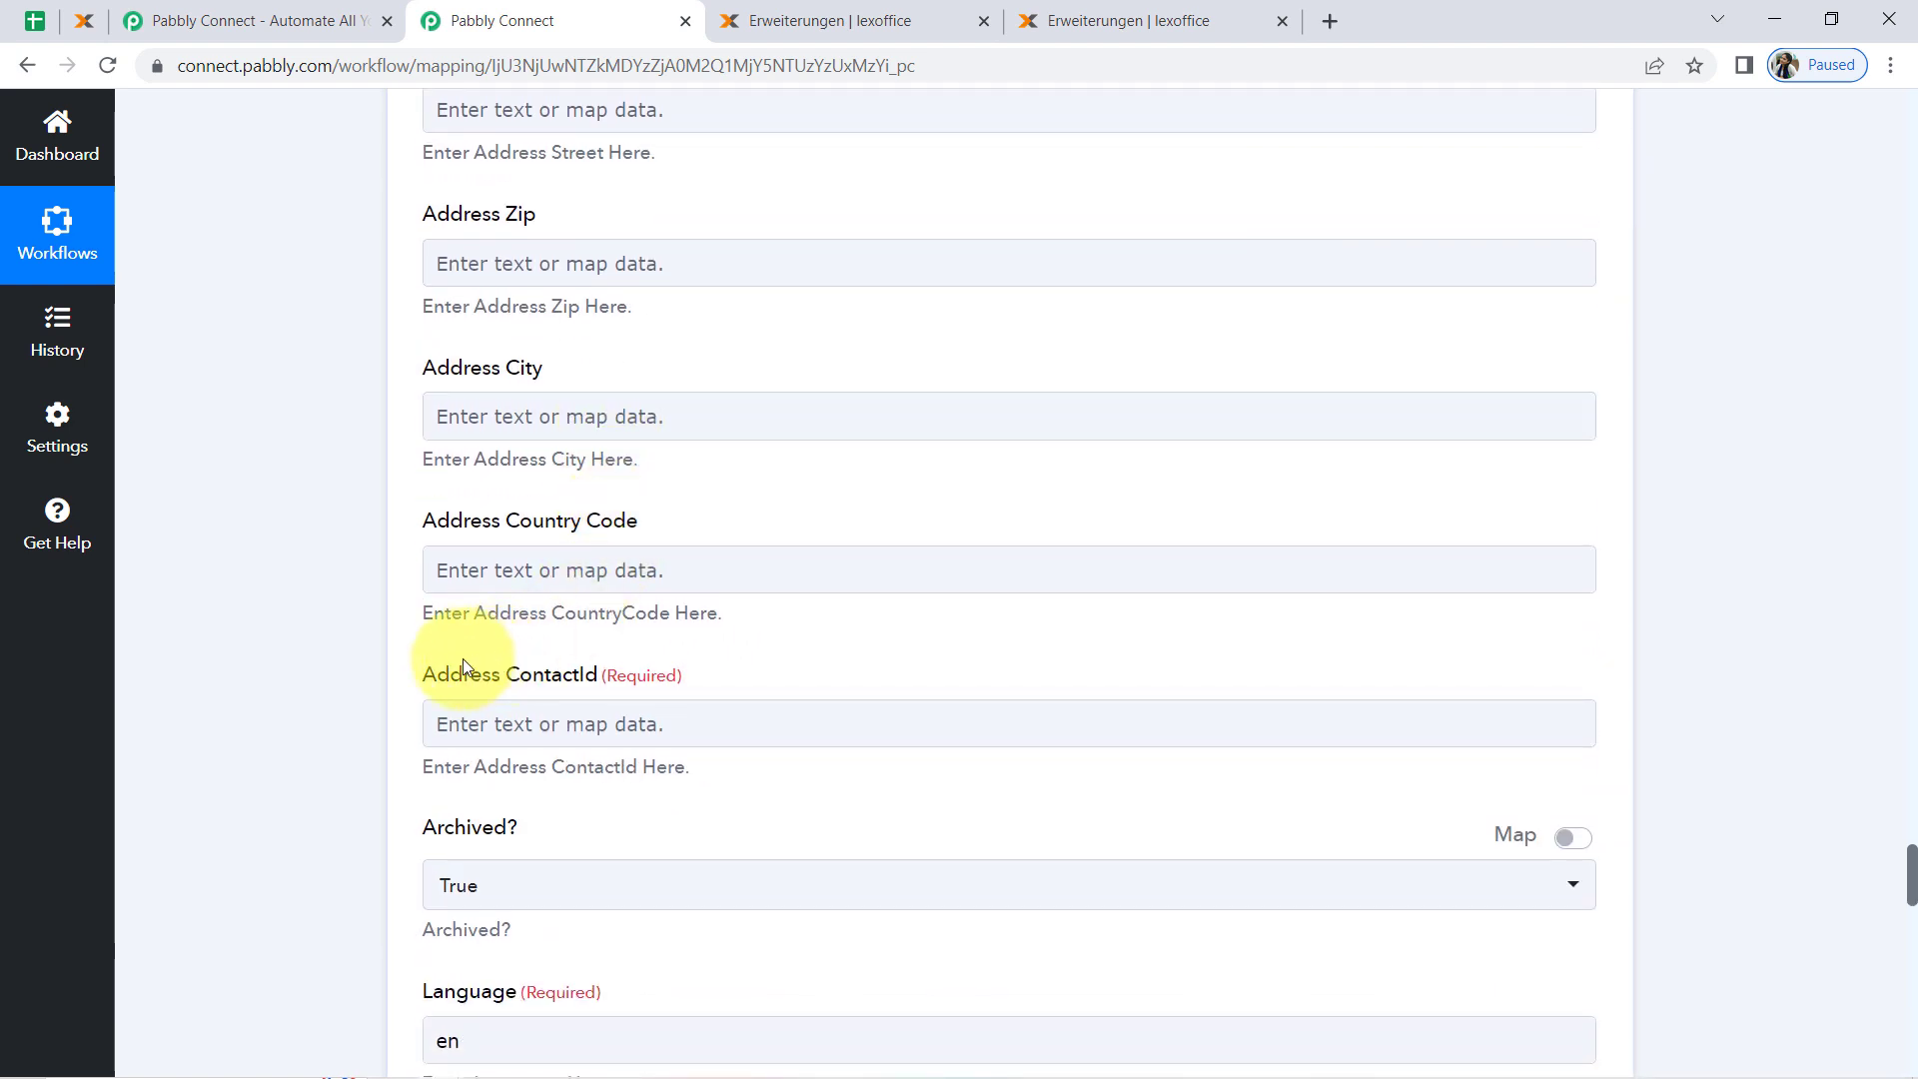
left_click_drag(440, 684, 551, 689)
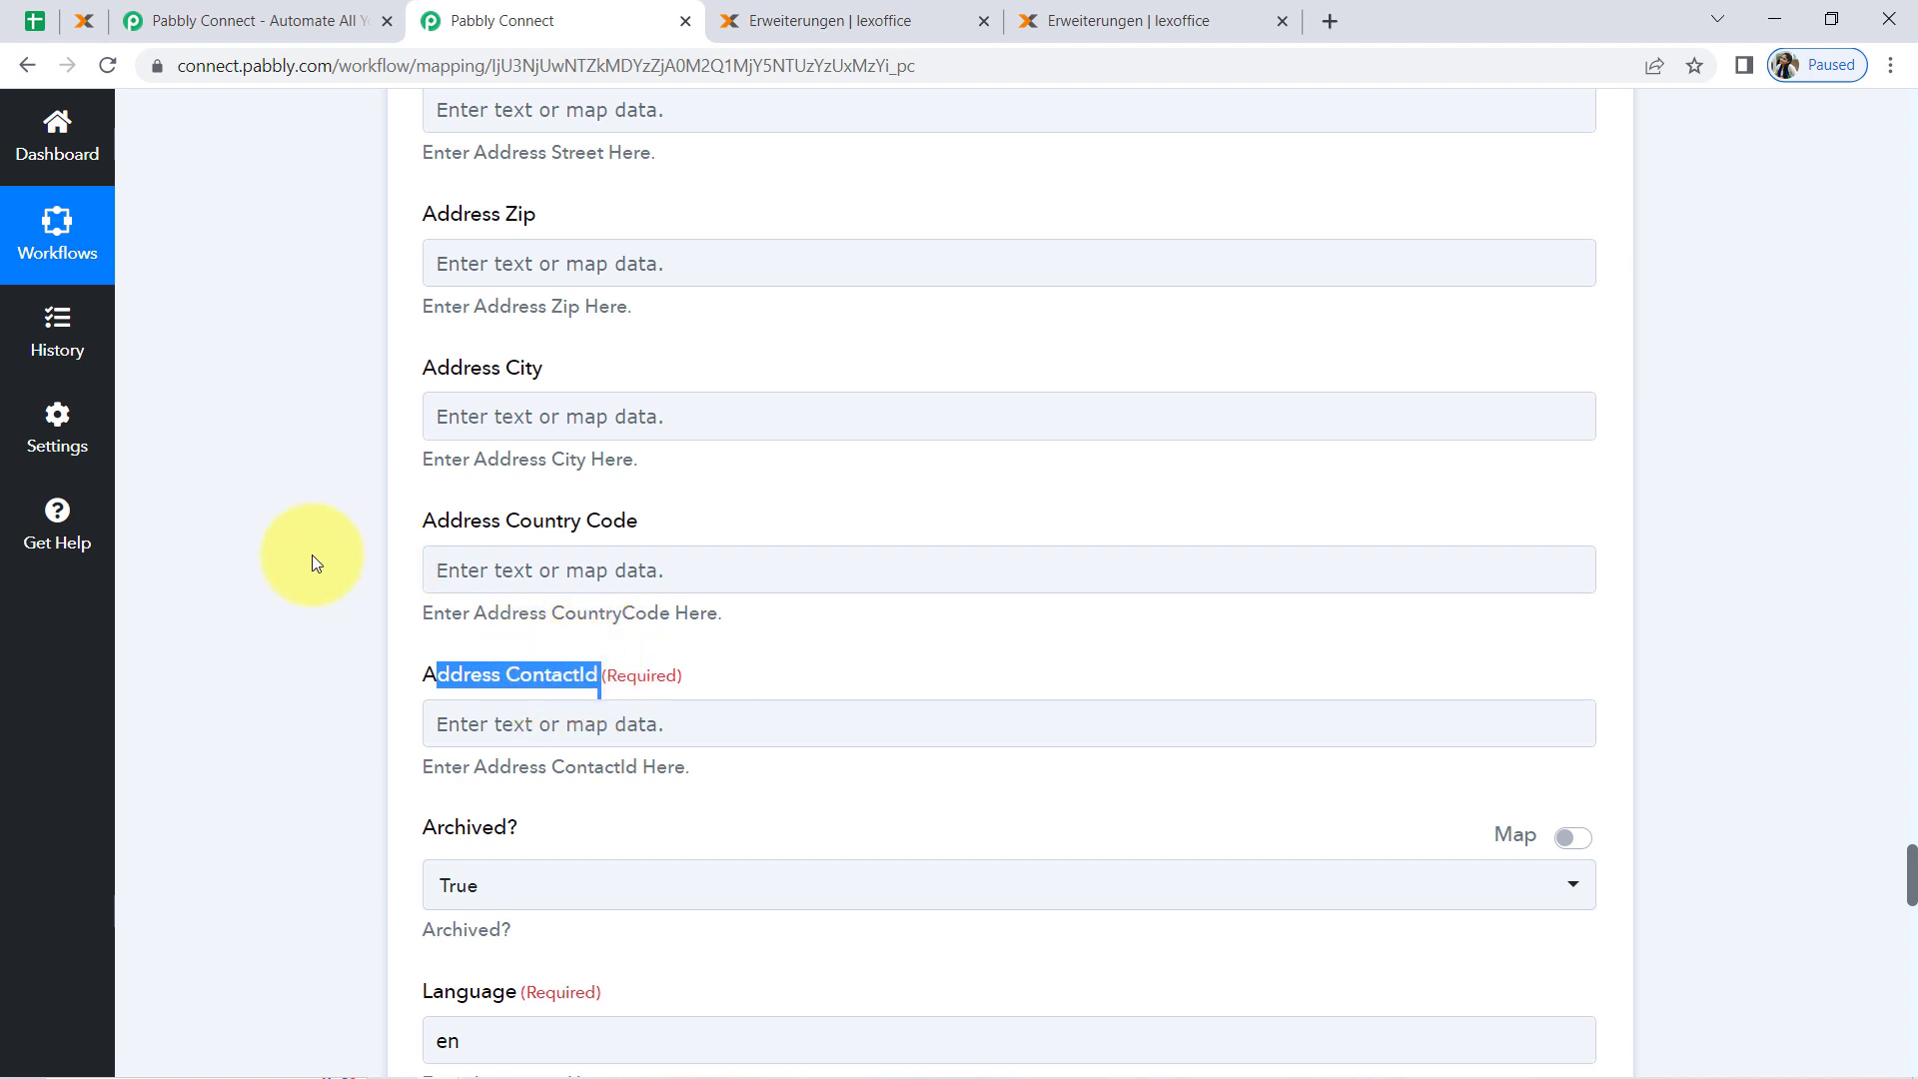
scroll(313, 574, "up", 6)
scroll(315, 569, "up", 20)
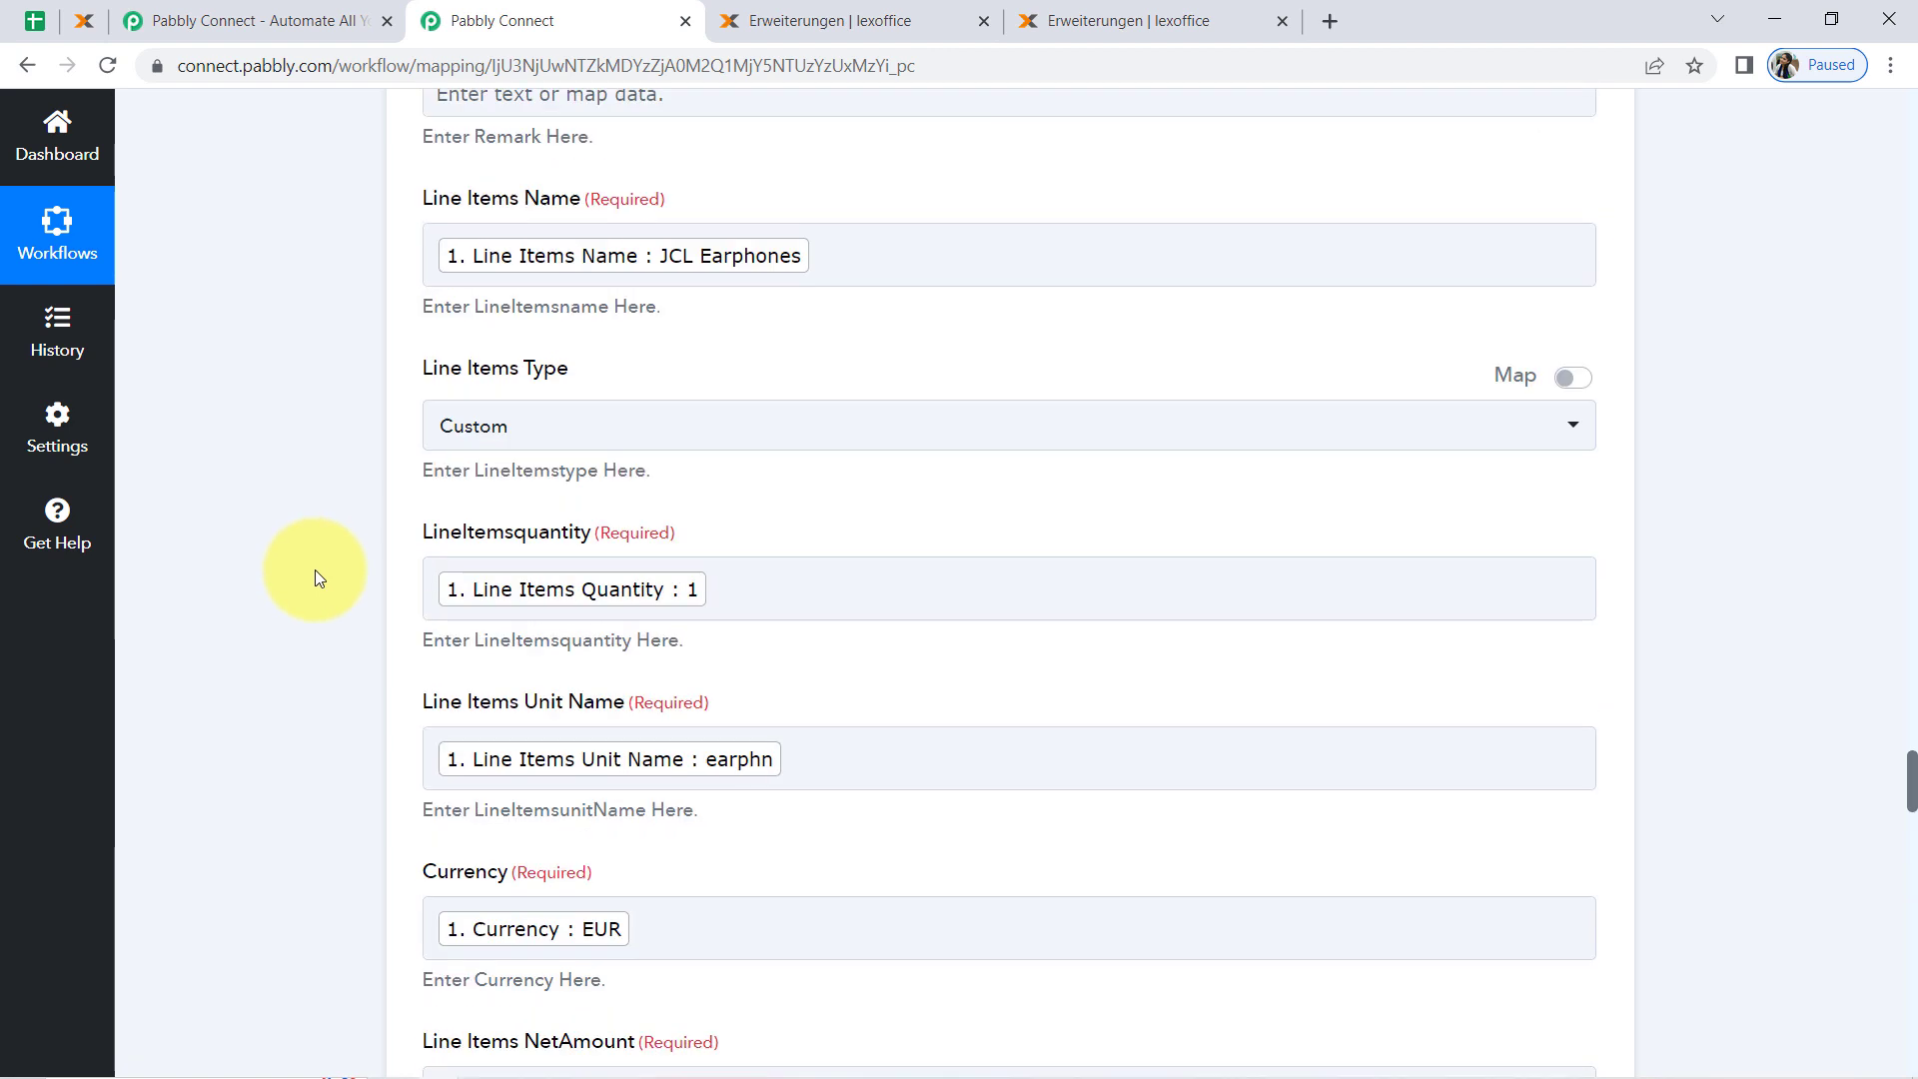
scroll(310, 574, "up", 8)
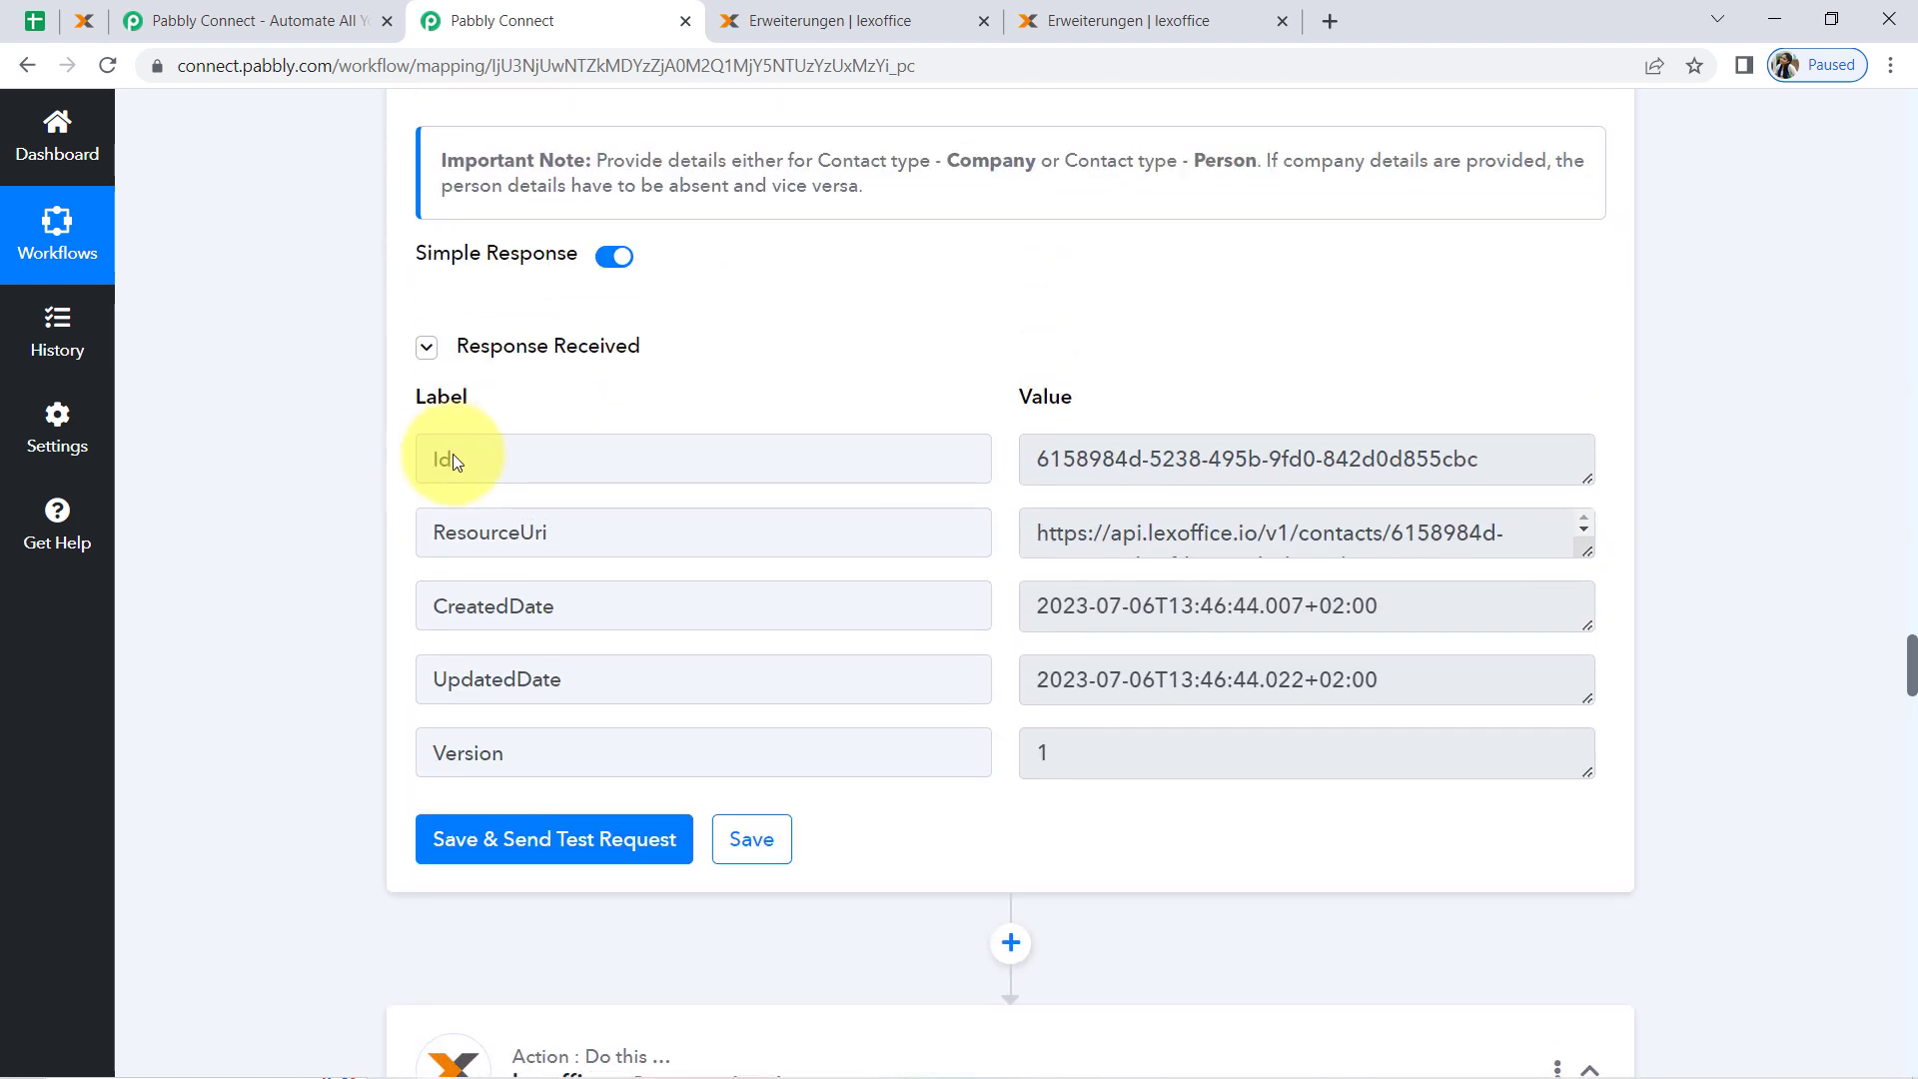
double_click(469, 458)
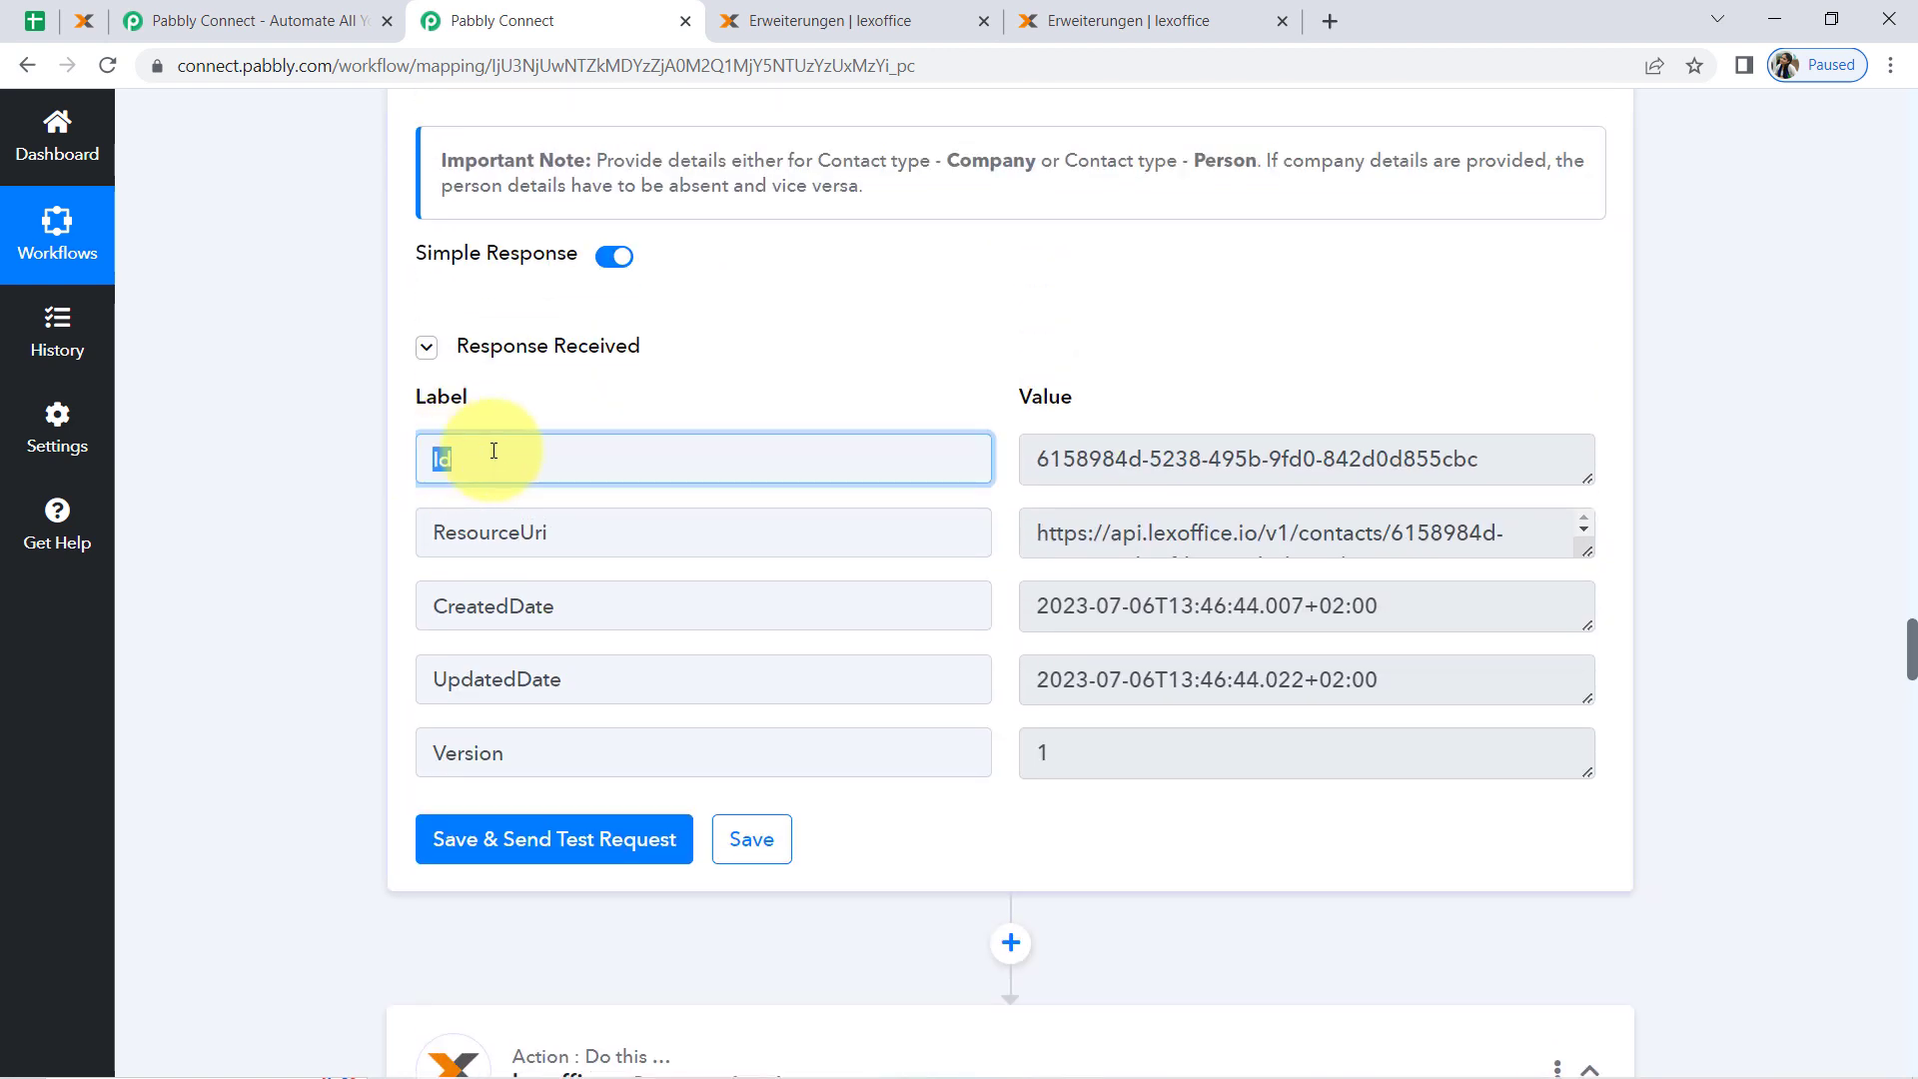
triple_click(1069, 460)
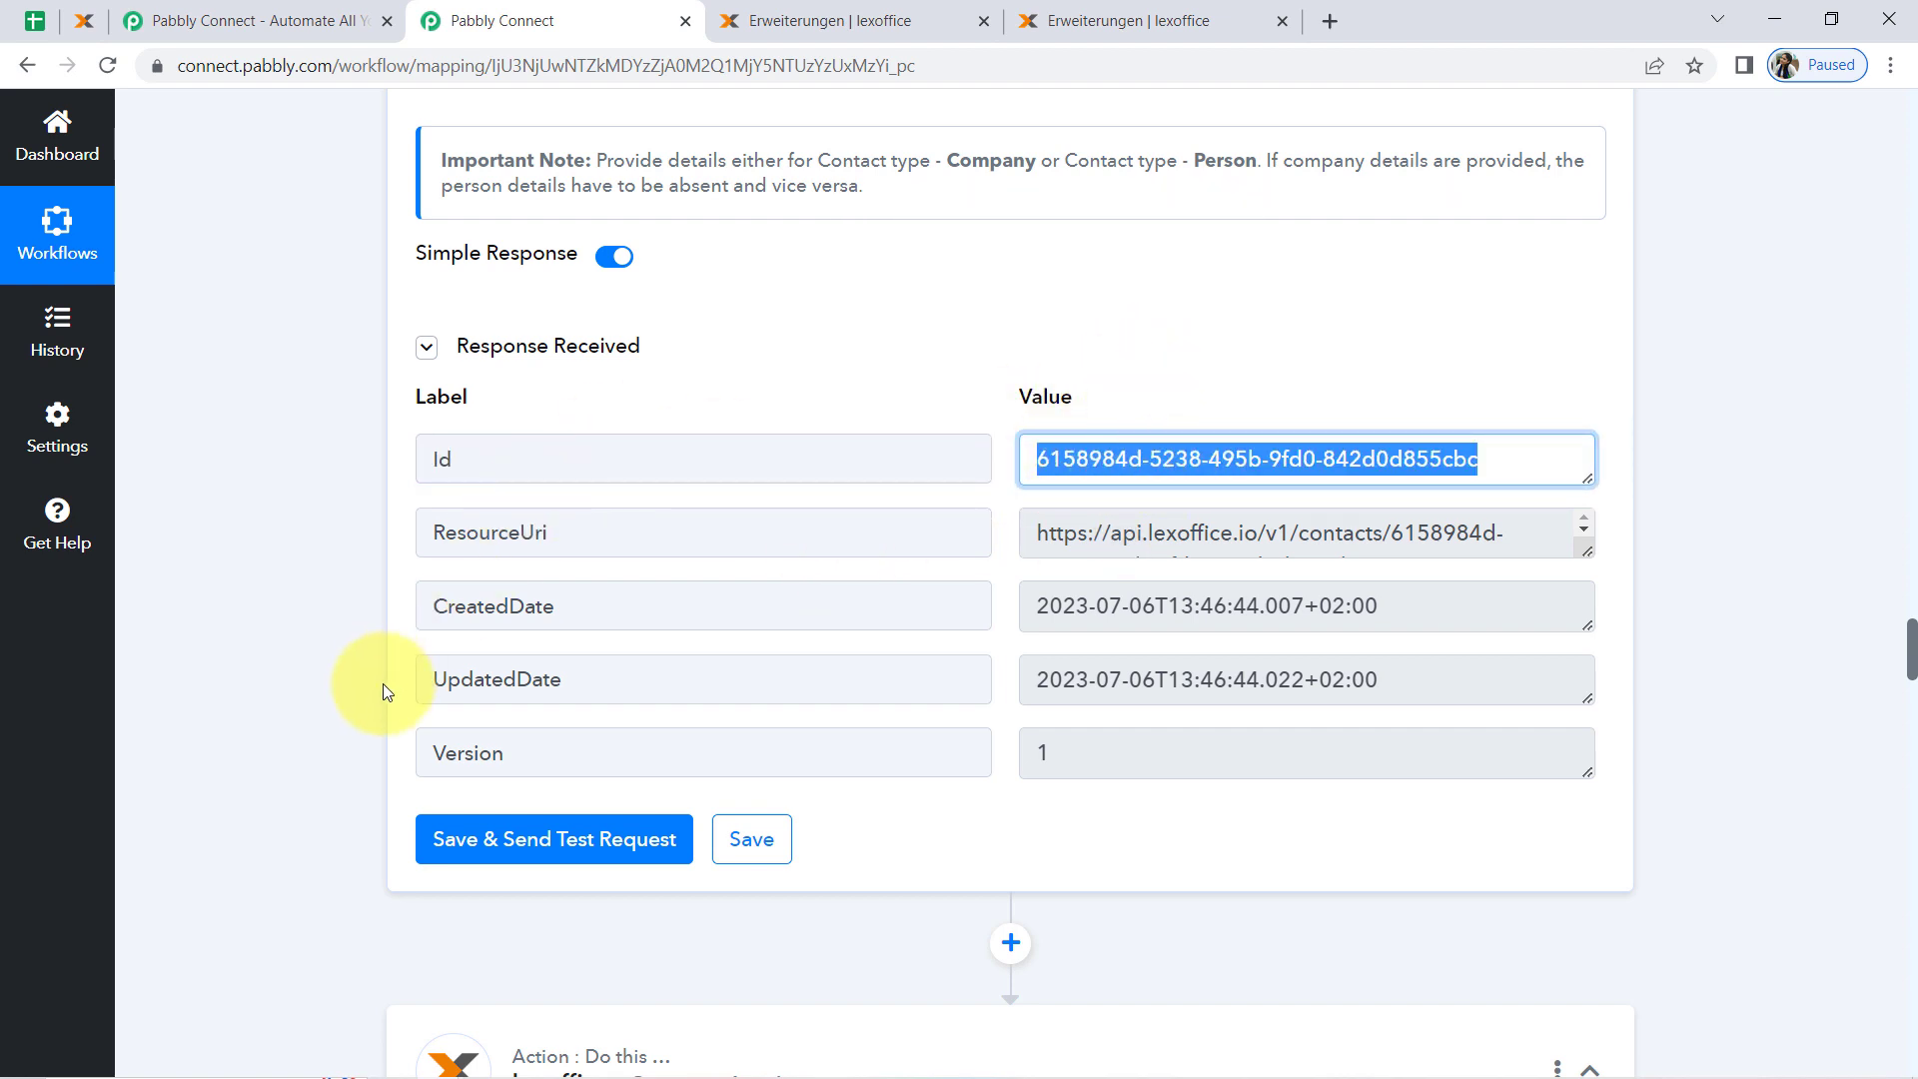
Map the invoice's Address ContactId field to the Id value from the lexoffice Create Contacts step.
scroll(248, 805, "down", 15)
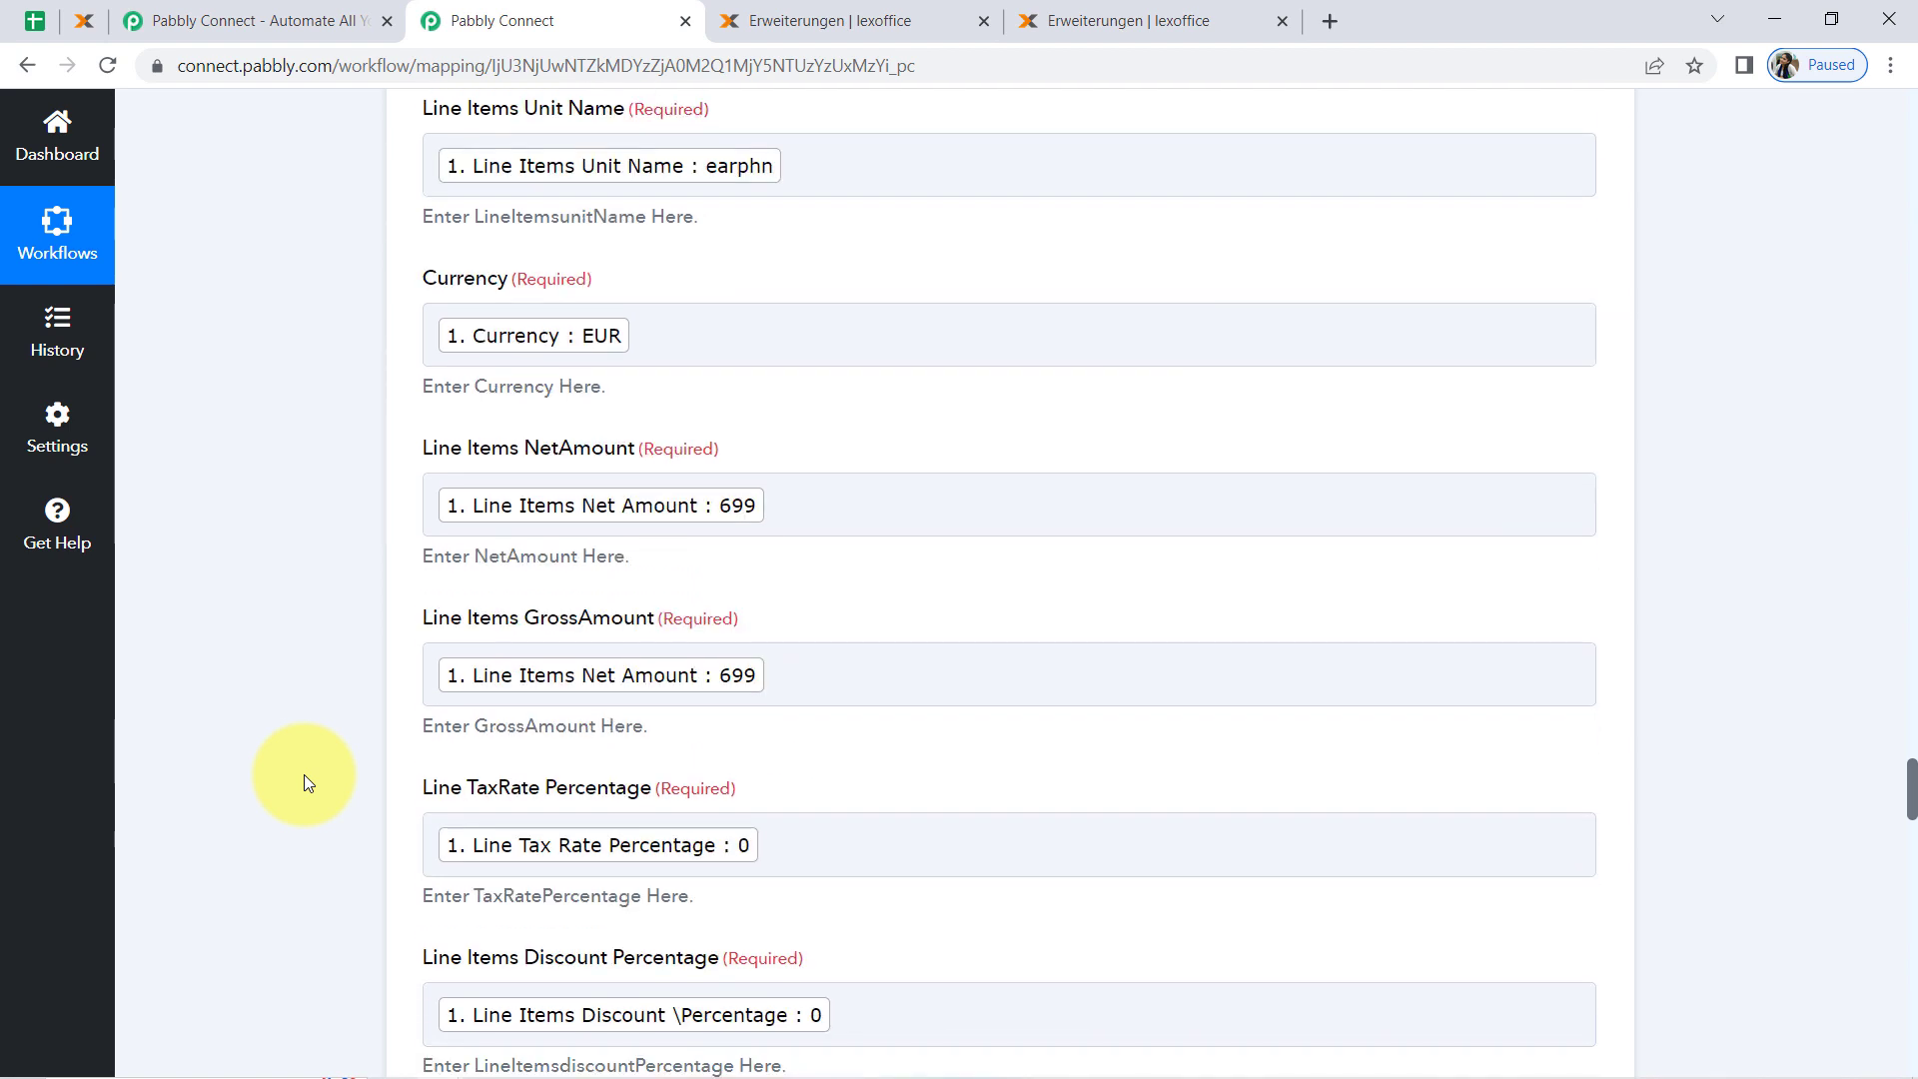
scroll(304, 775, "down", 6)
scroll(303, 776, "down", 9)
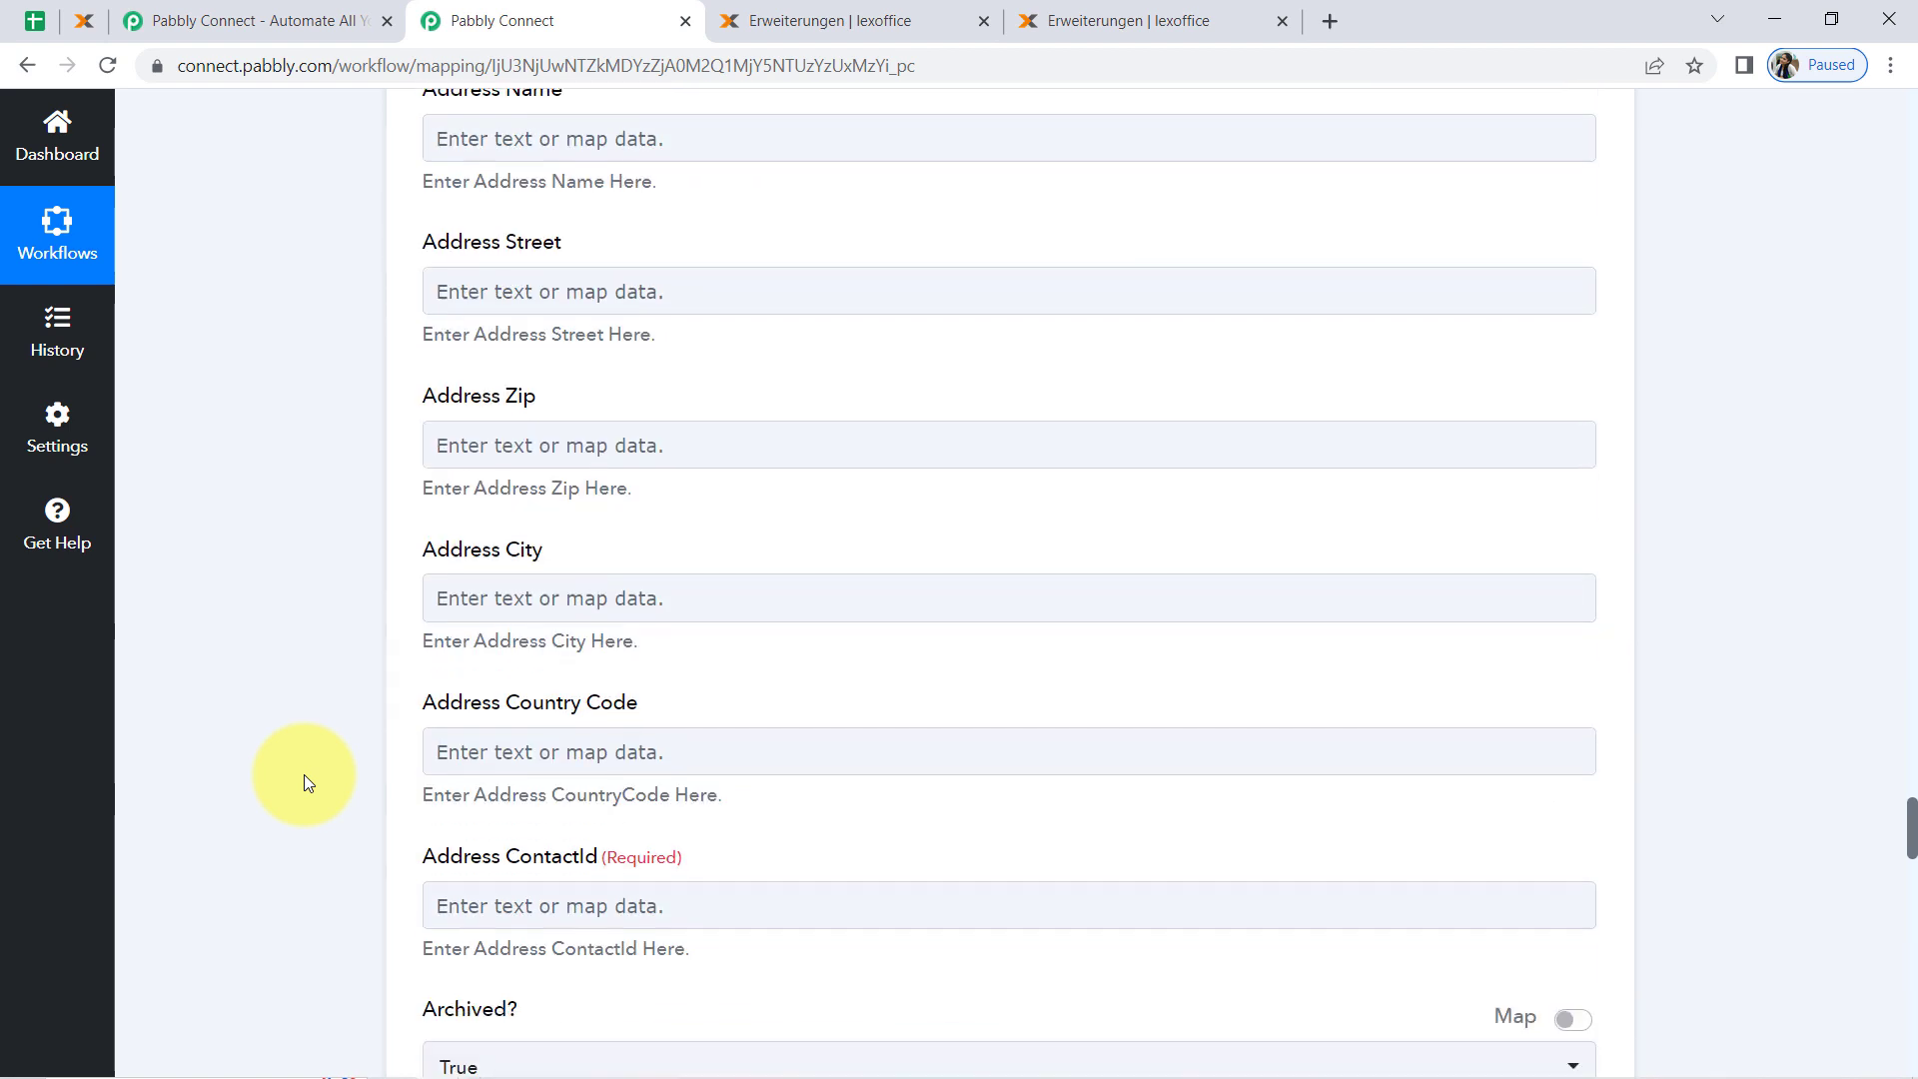
scroll(329, 687, "down", 1)
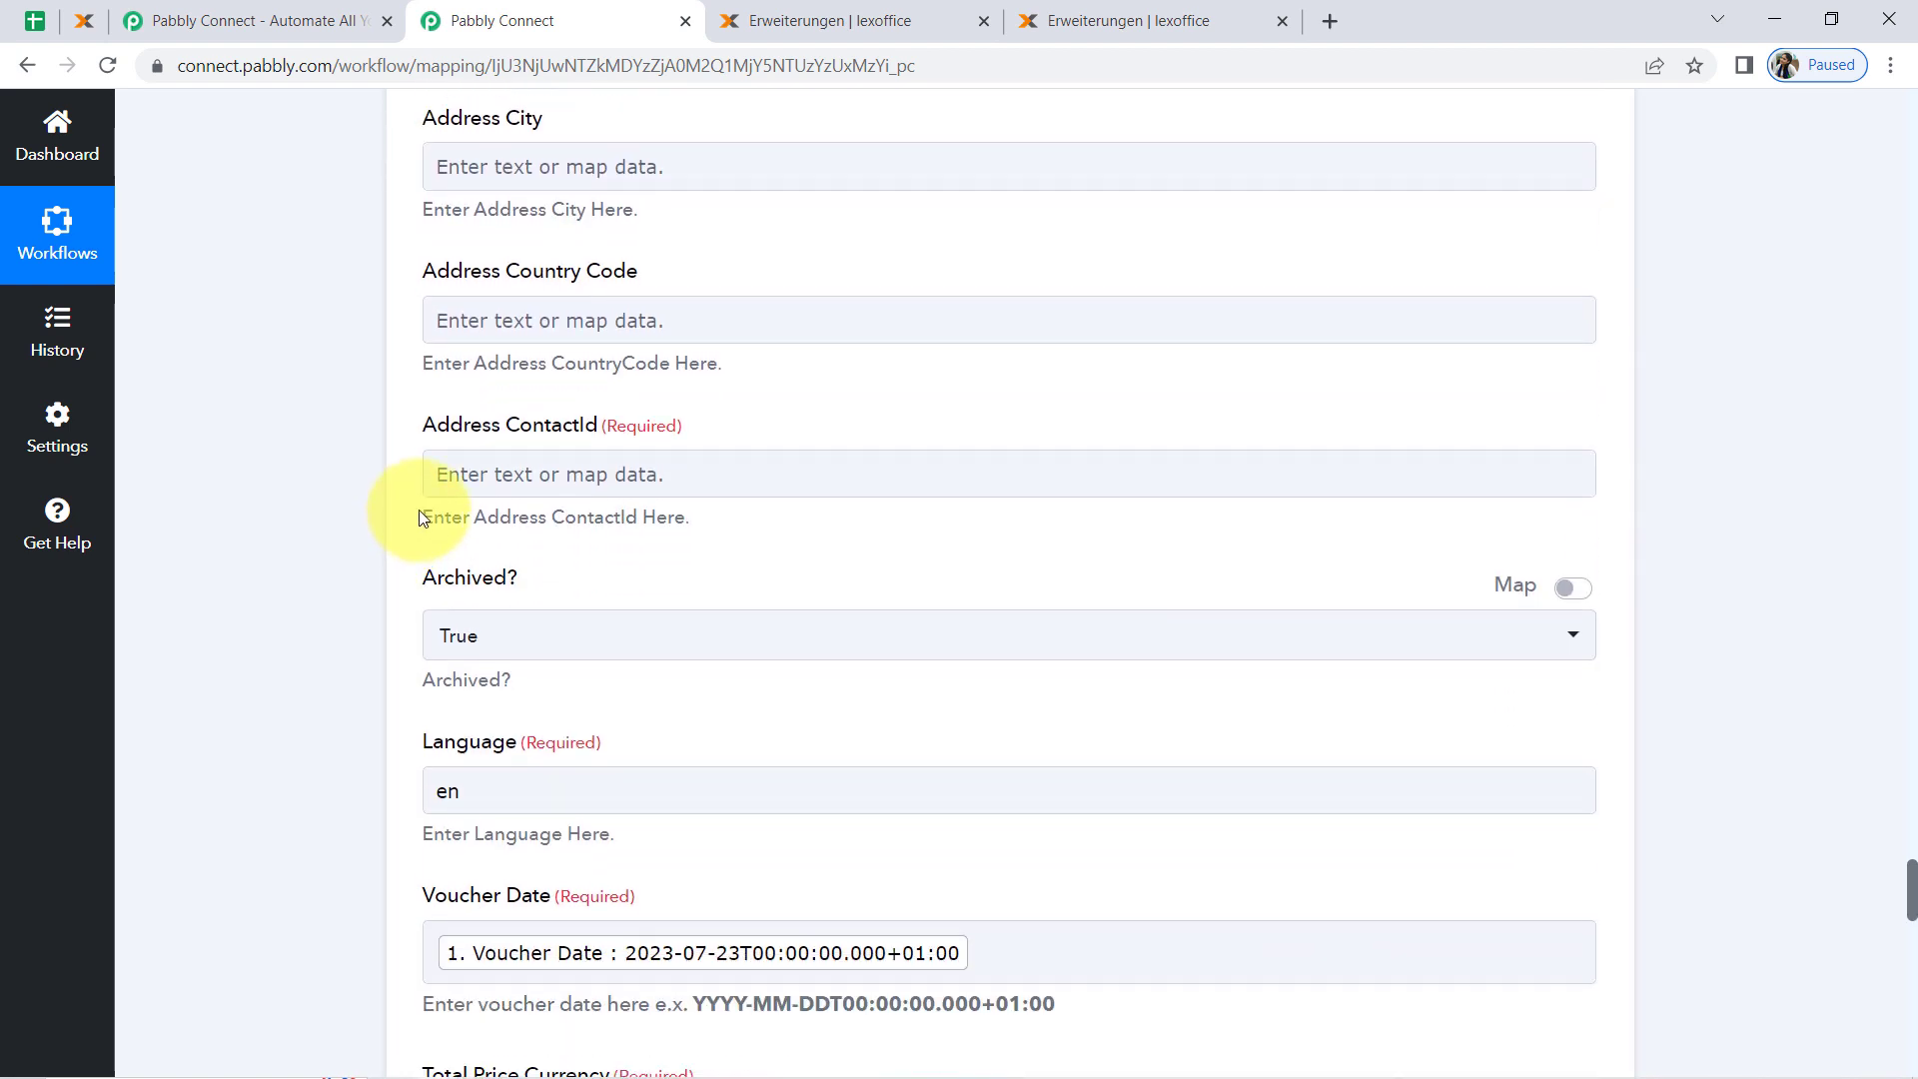
left_click(458, 477)
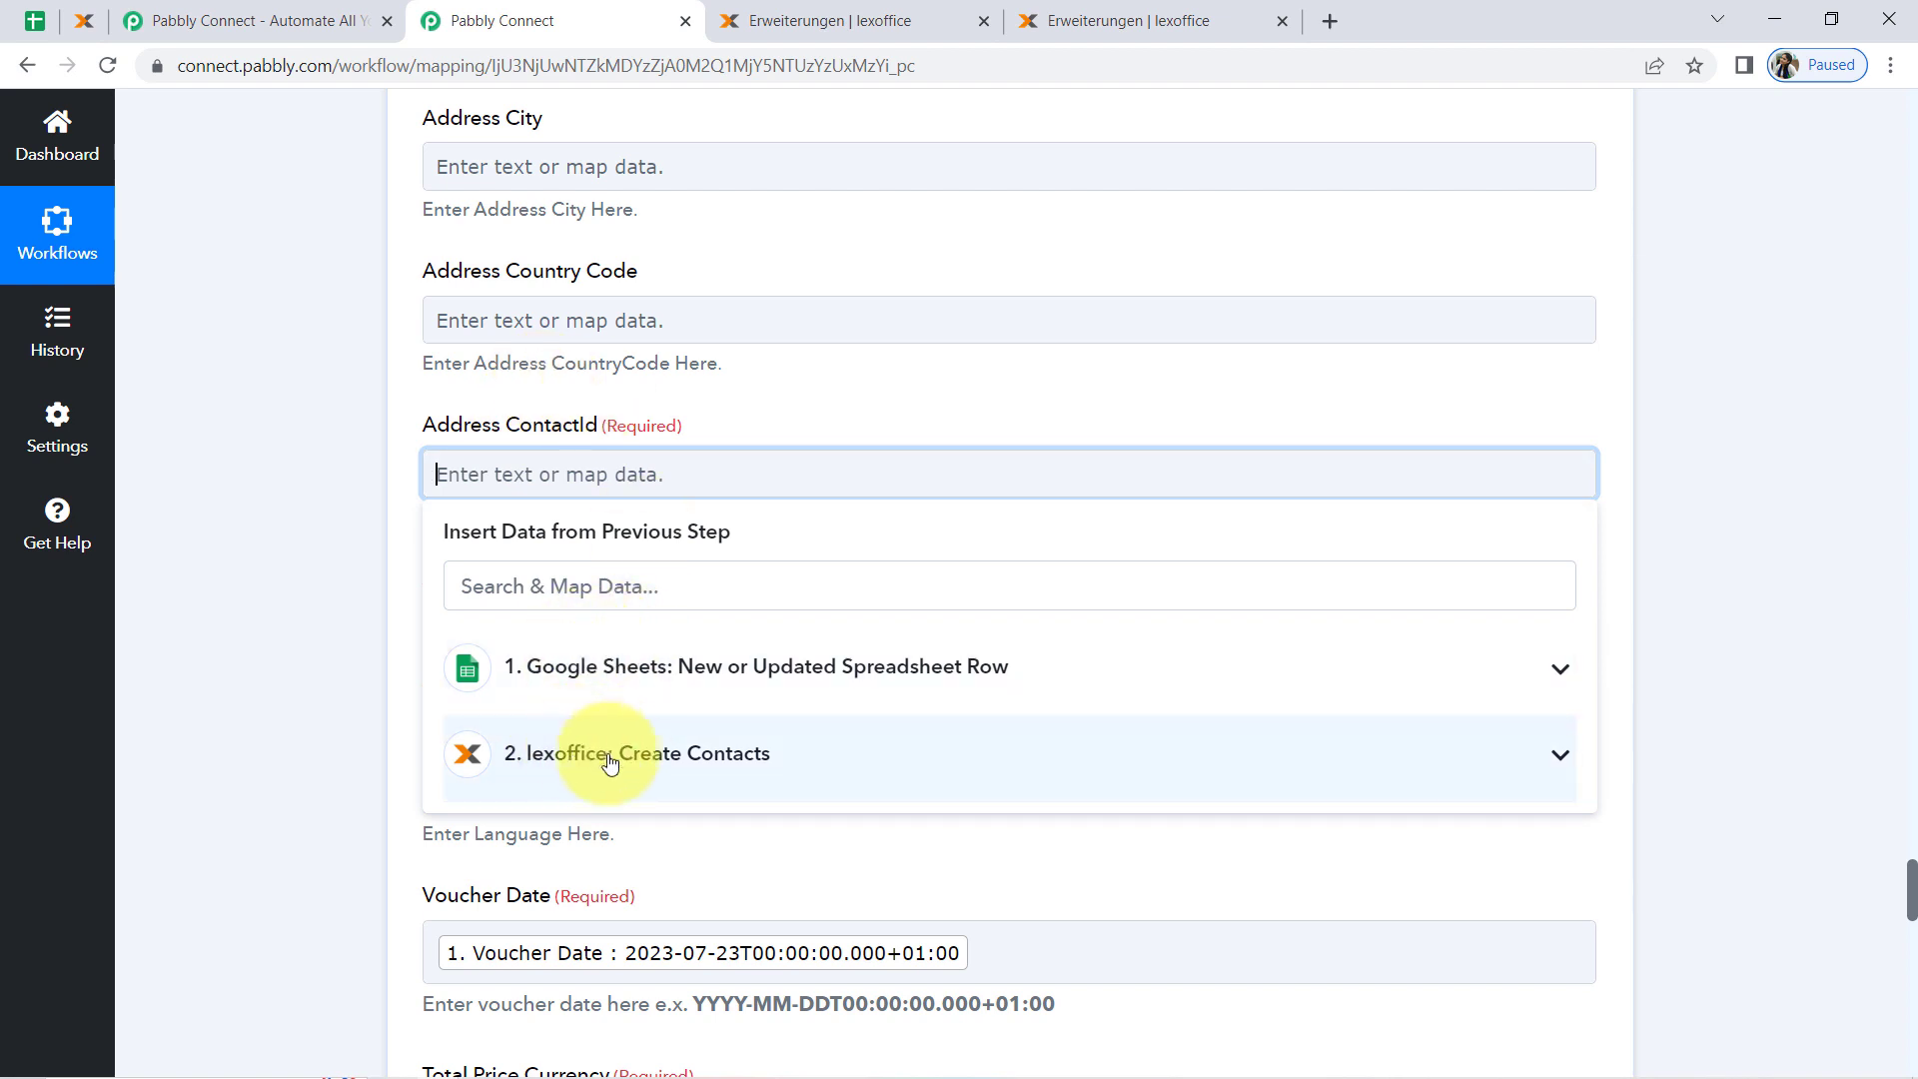
left_click(585, 752)
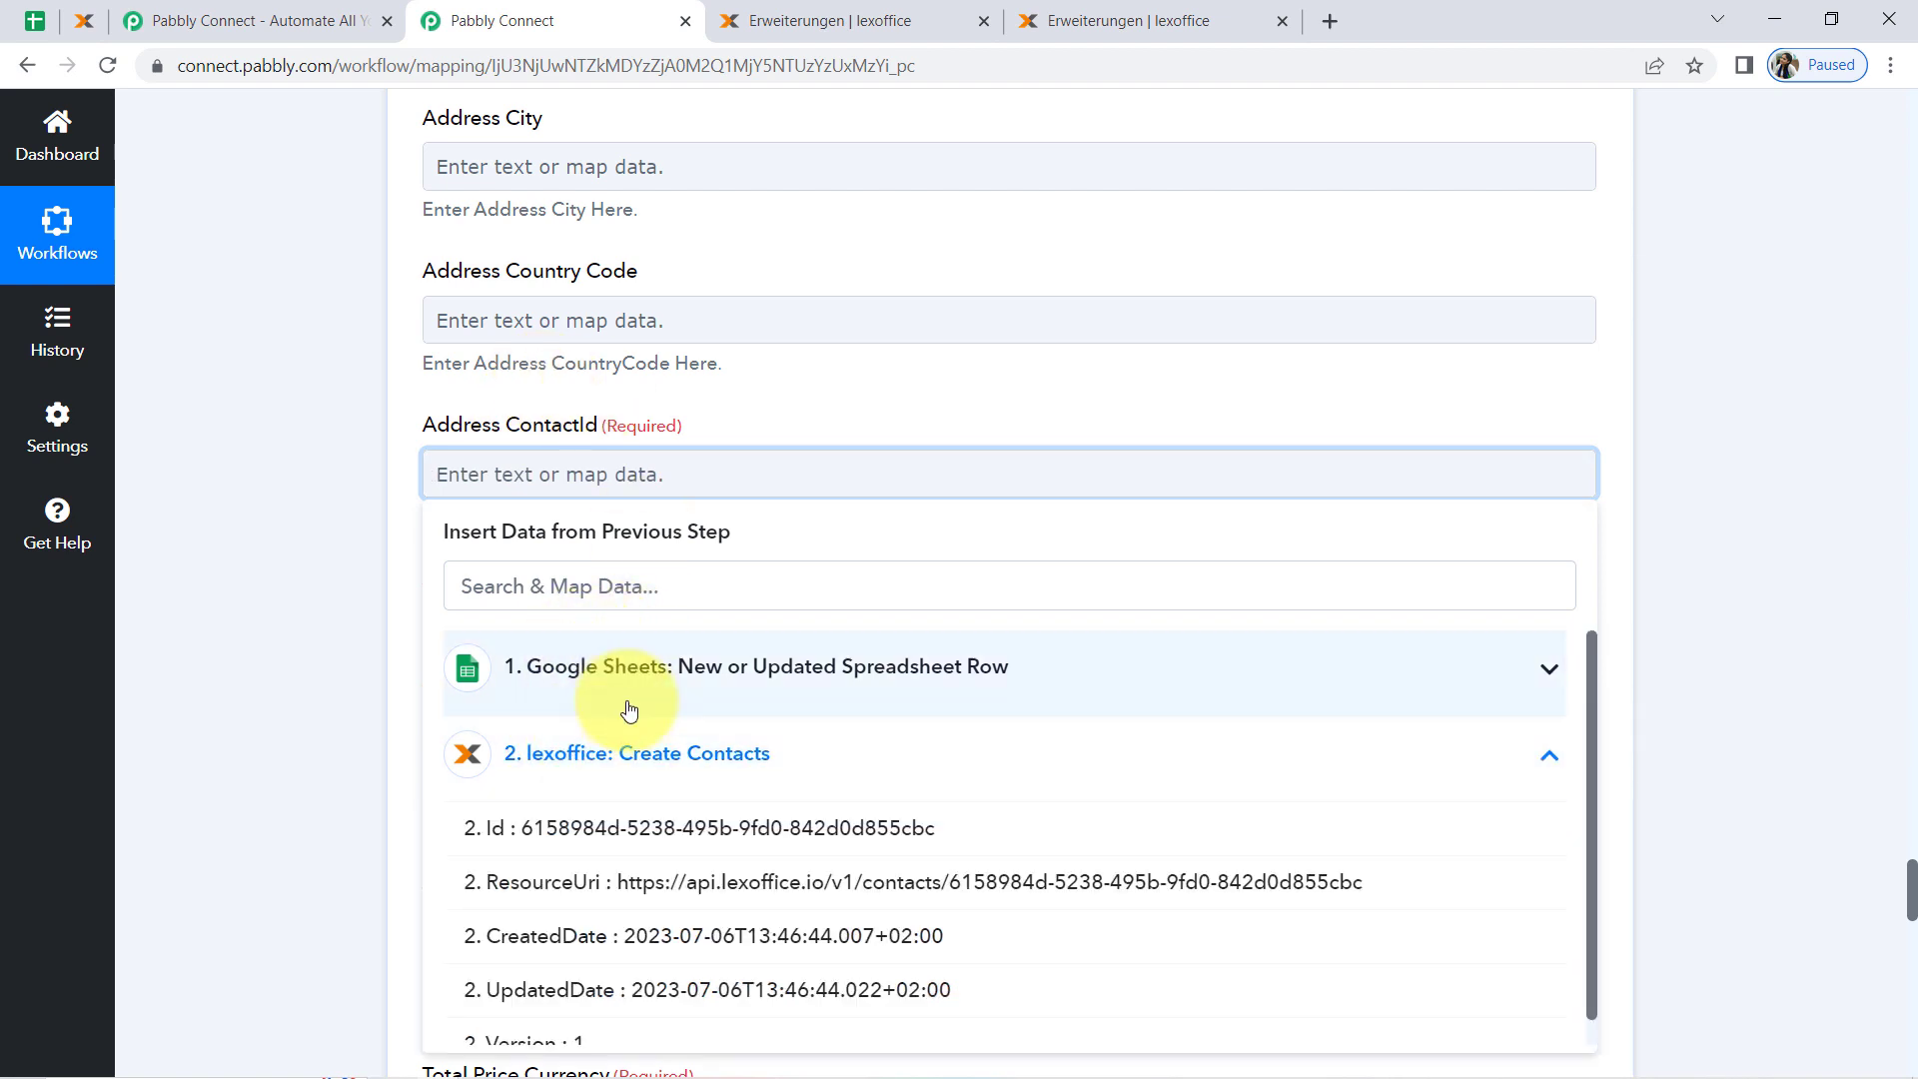
left_click(664, 847)
left_click(315, 569)
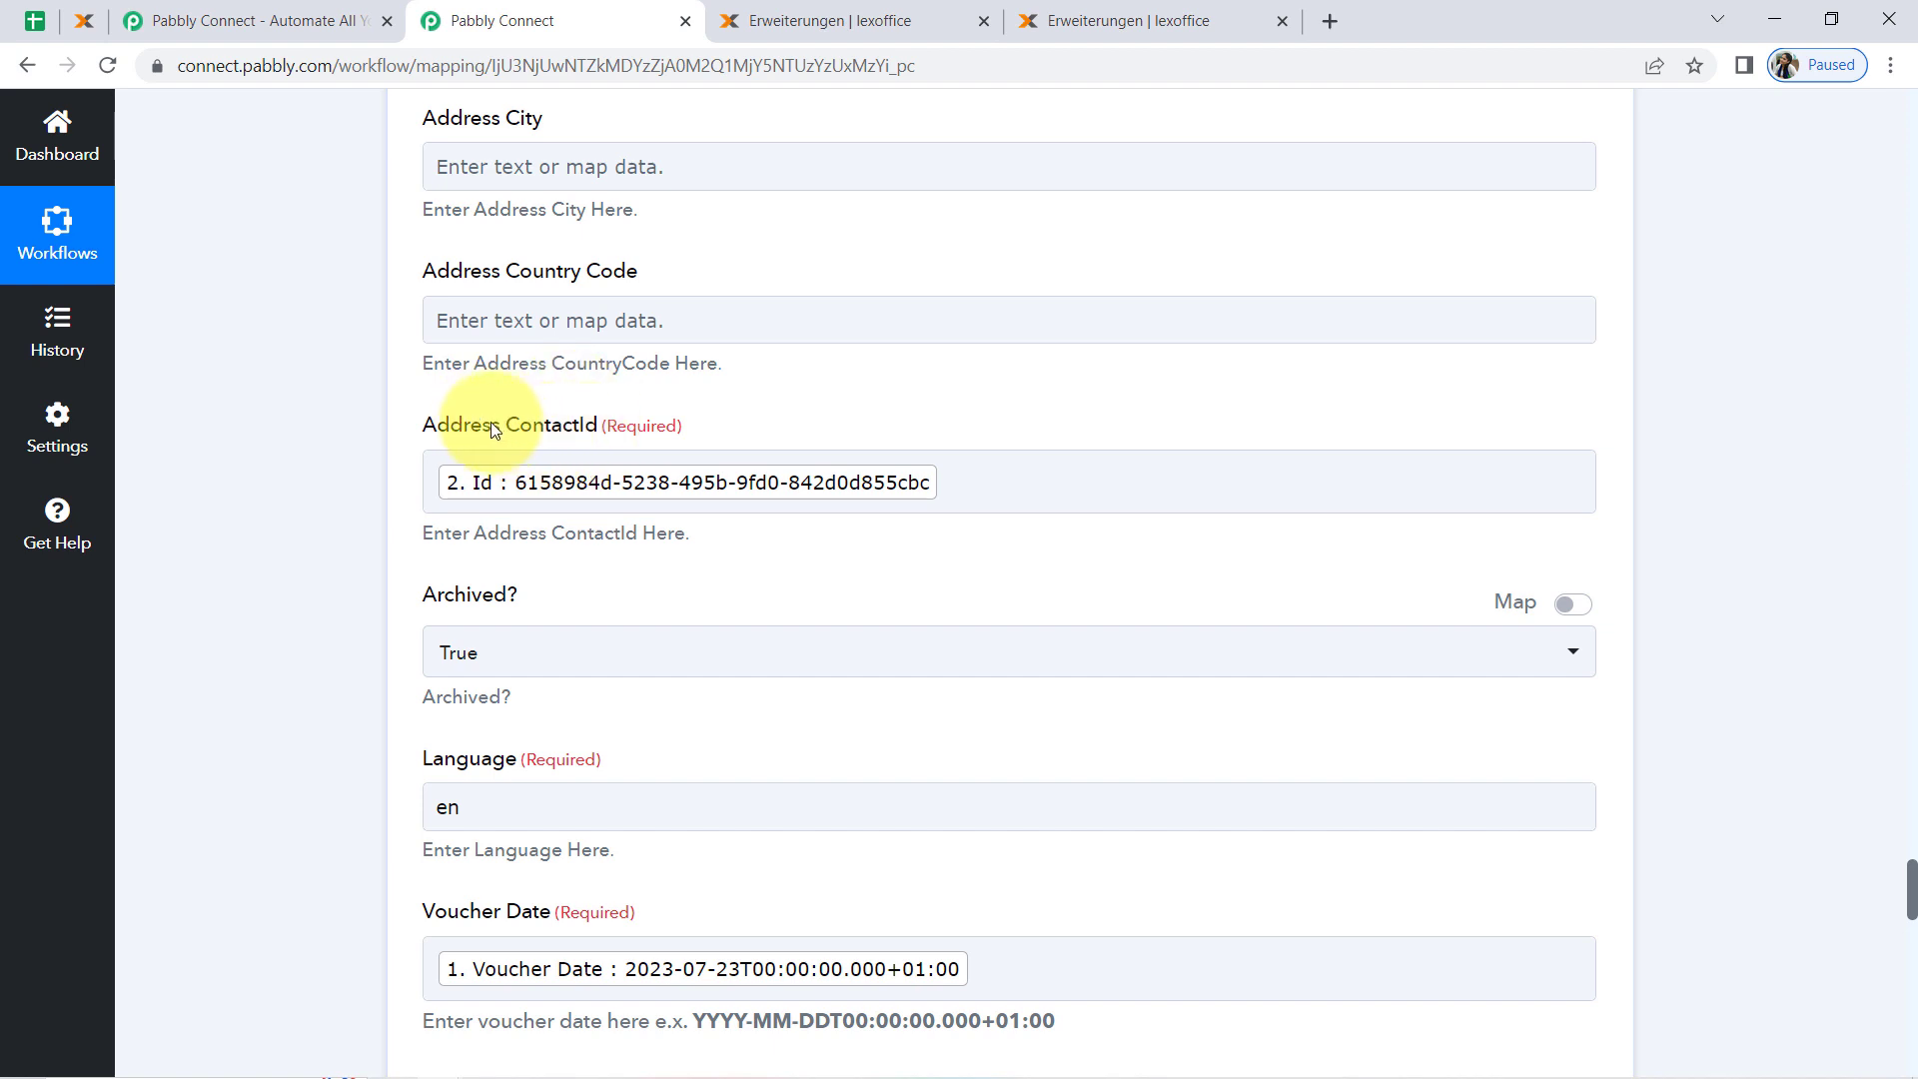
Review the remaining invoice fields from Address ContactId through language, voucher date, tax type, payment terms and discounts to Shipping End Date.
left_click_drag(489, 423, 594, 424)
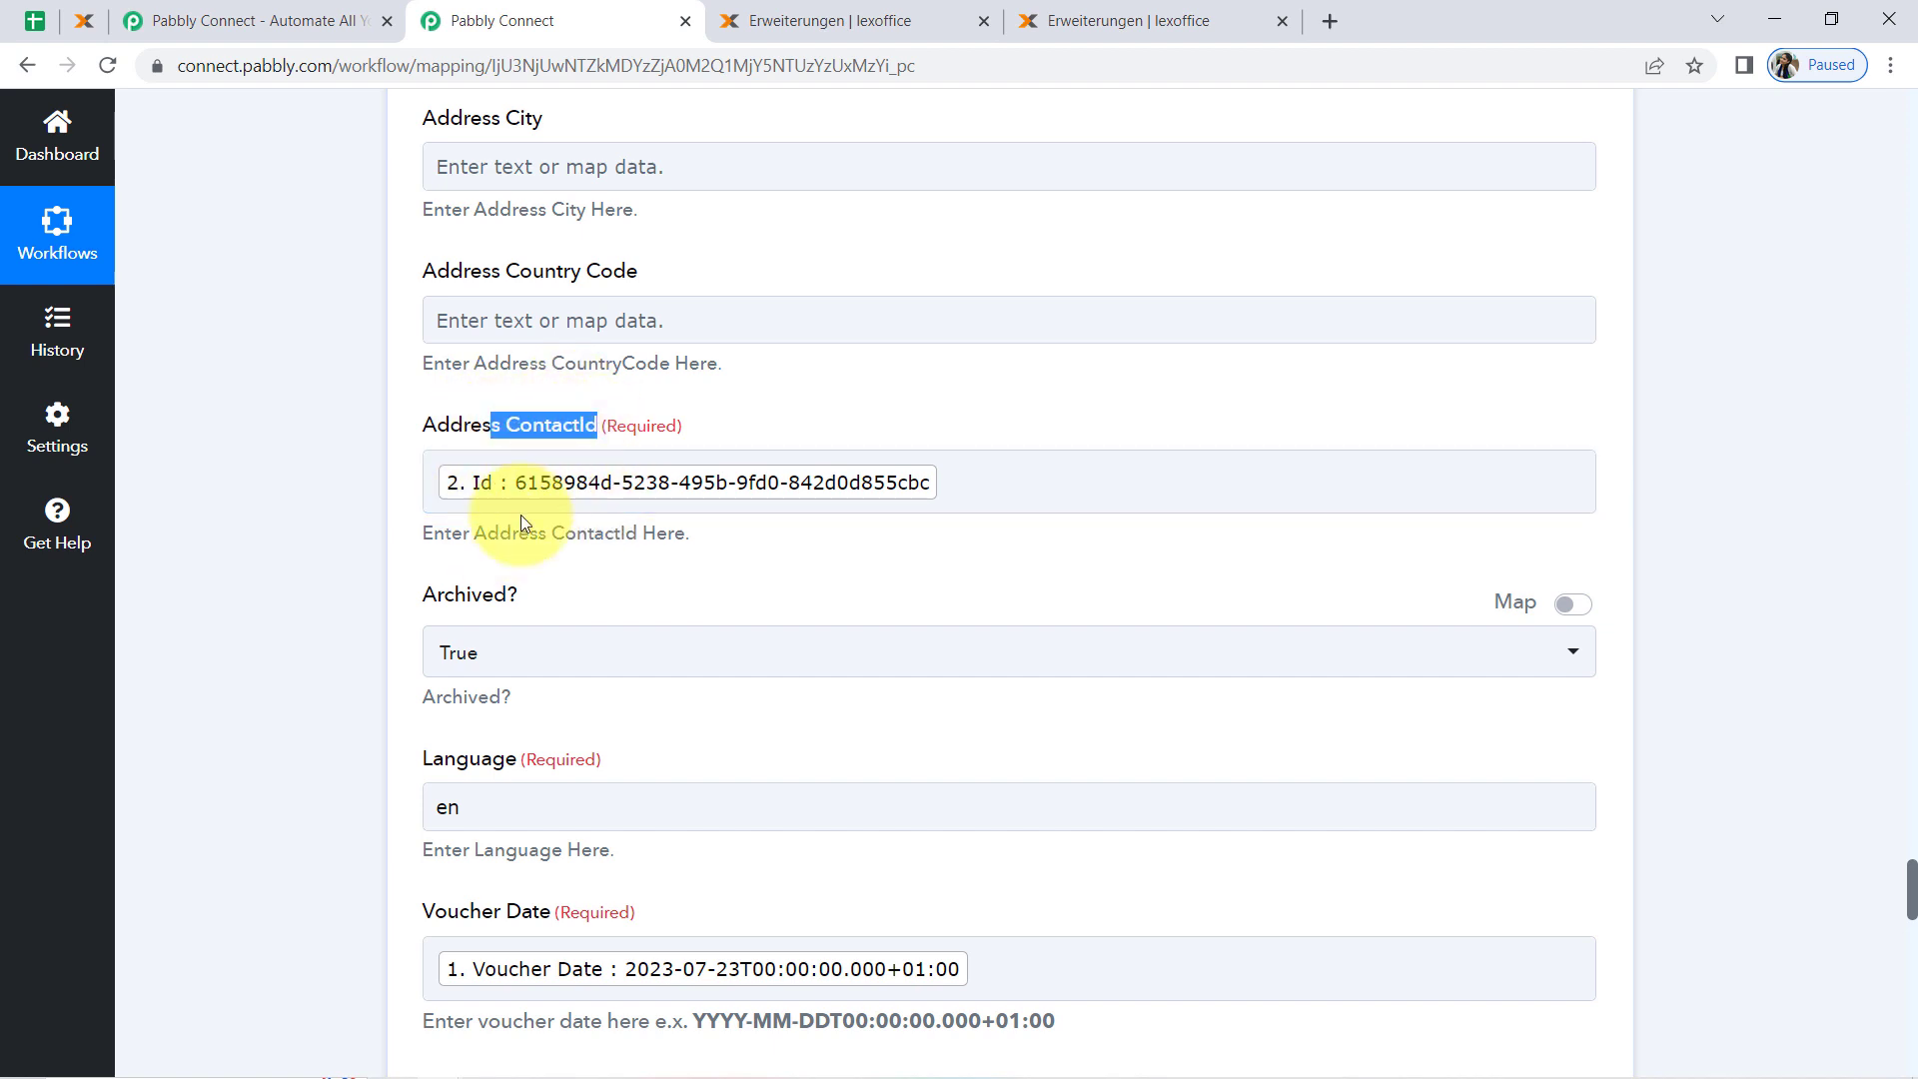
left_click(268, 538)
scroll(302, 601, "down", 1)
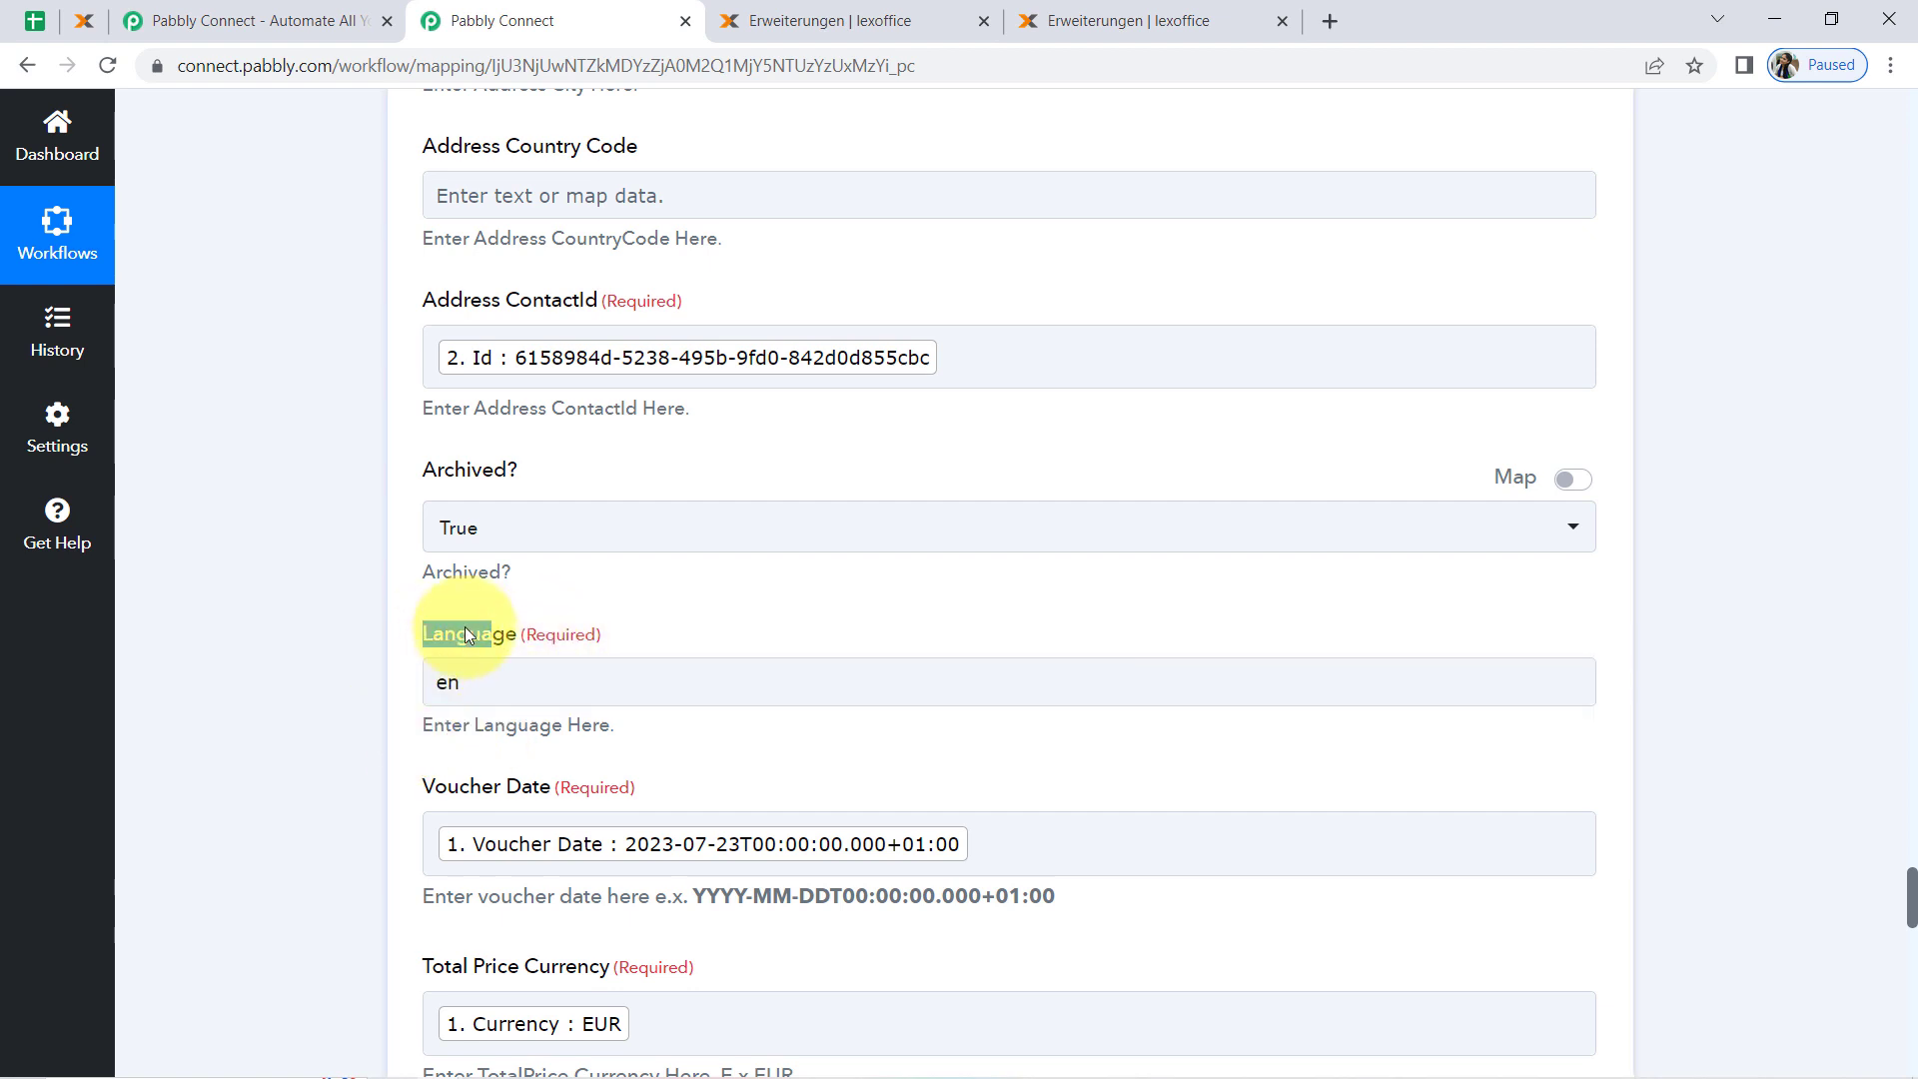
left_click(285, 693)
scroll(284, 695, "down", 3)
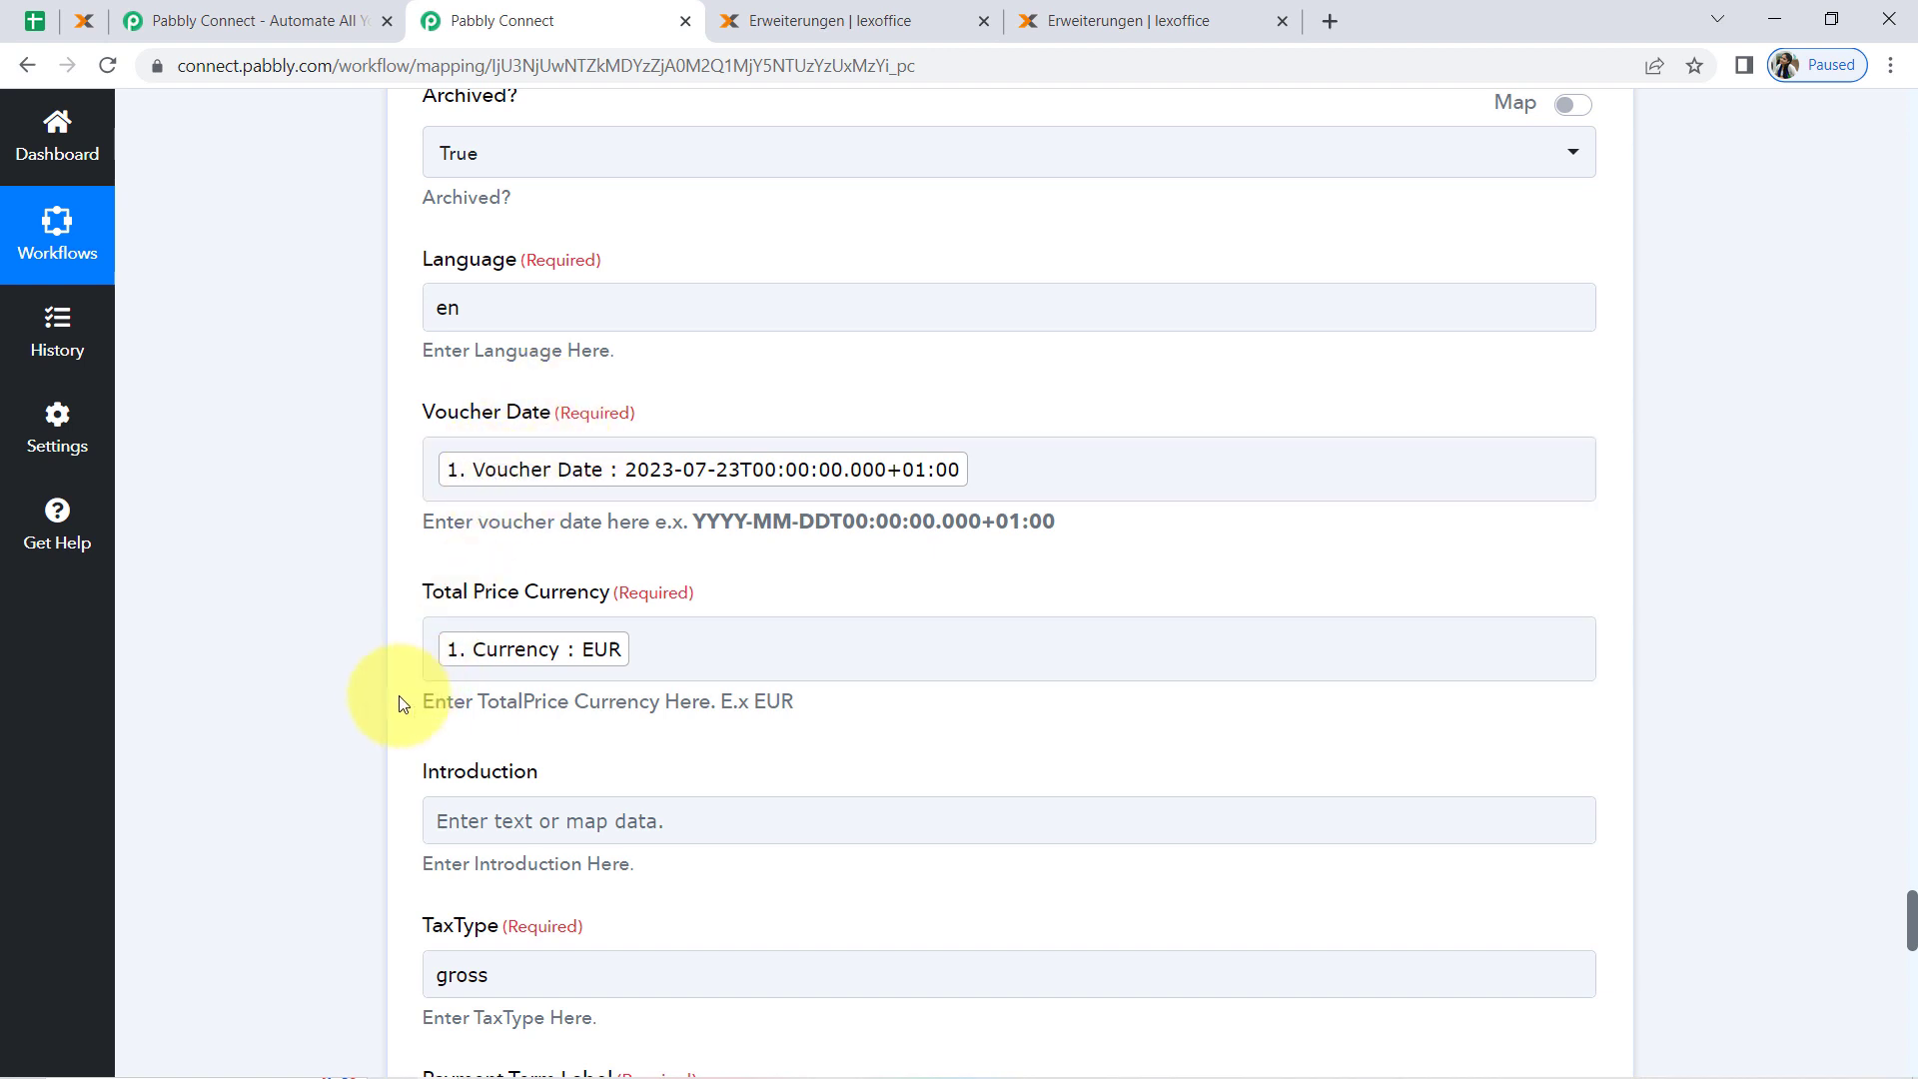
scroll(397, 704, "down", 2)
scroll(391, 717, "down", 2)
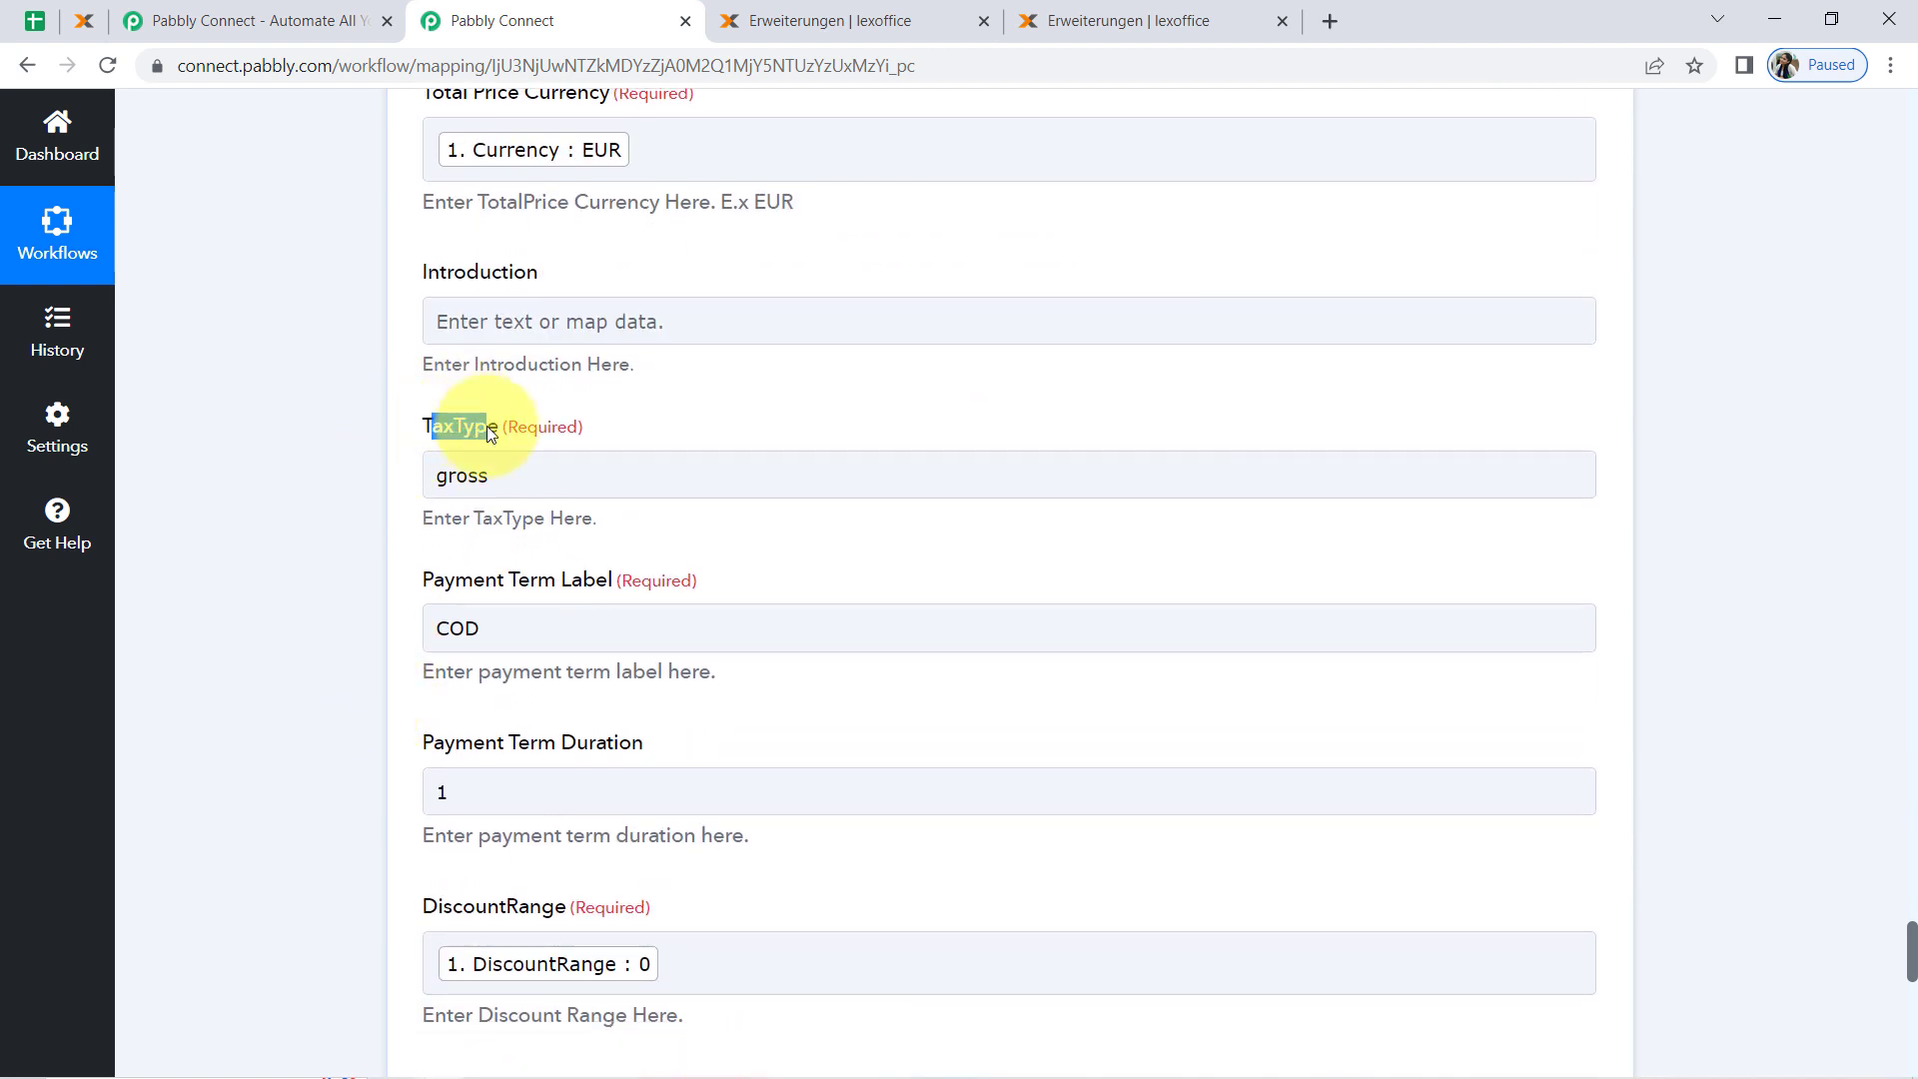
left_click(494, 451)
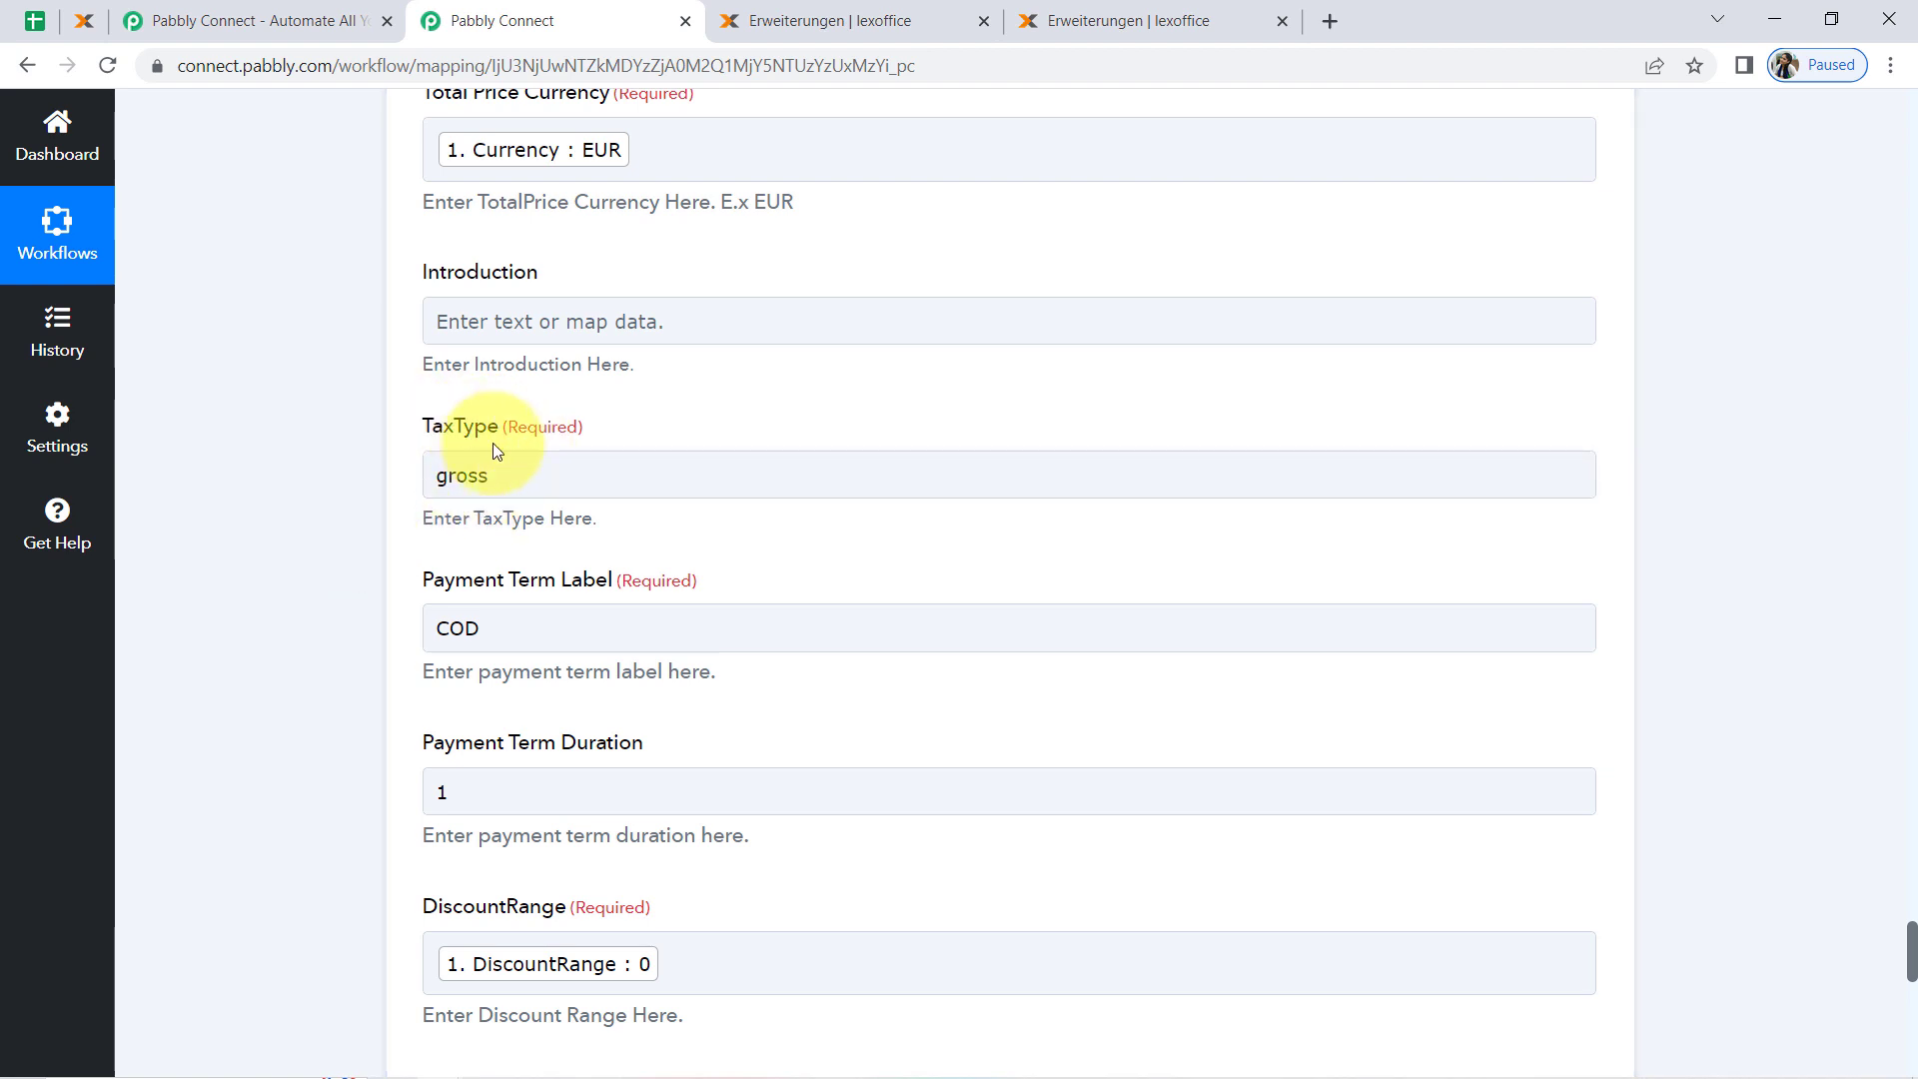
left_click(448, 480)
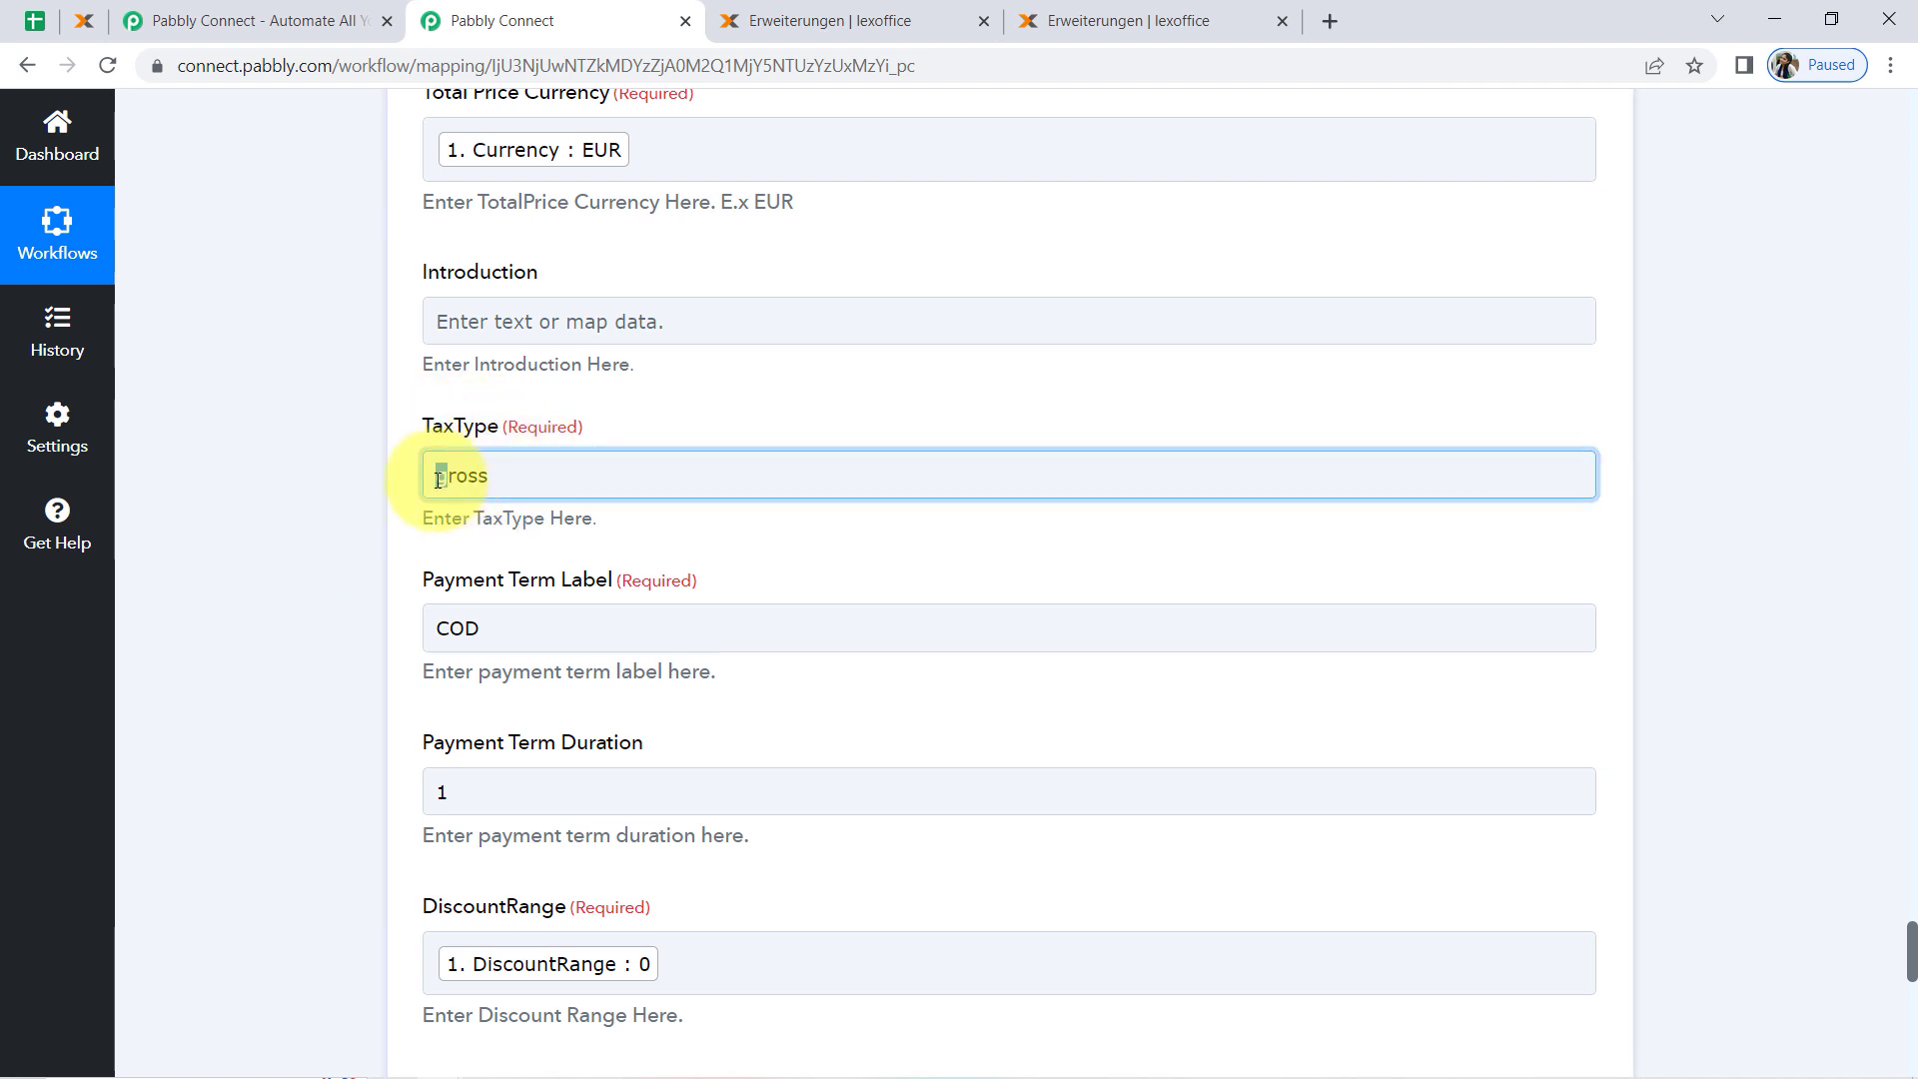
left_click(357, 549)
scroll(331, 699, "down", 4)
scroll(339, 679, "up", 3)
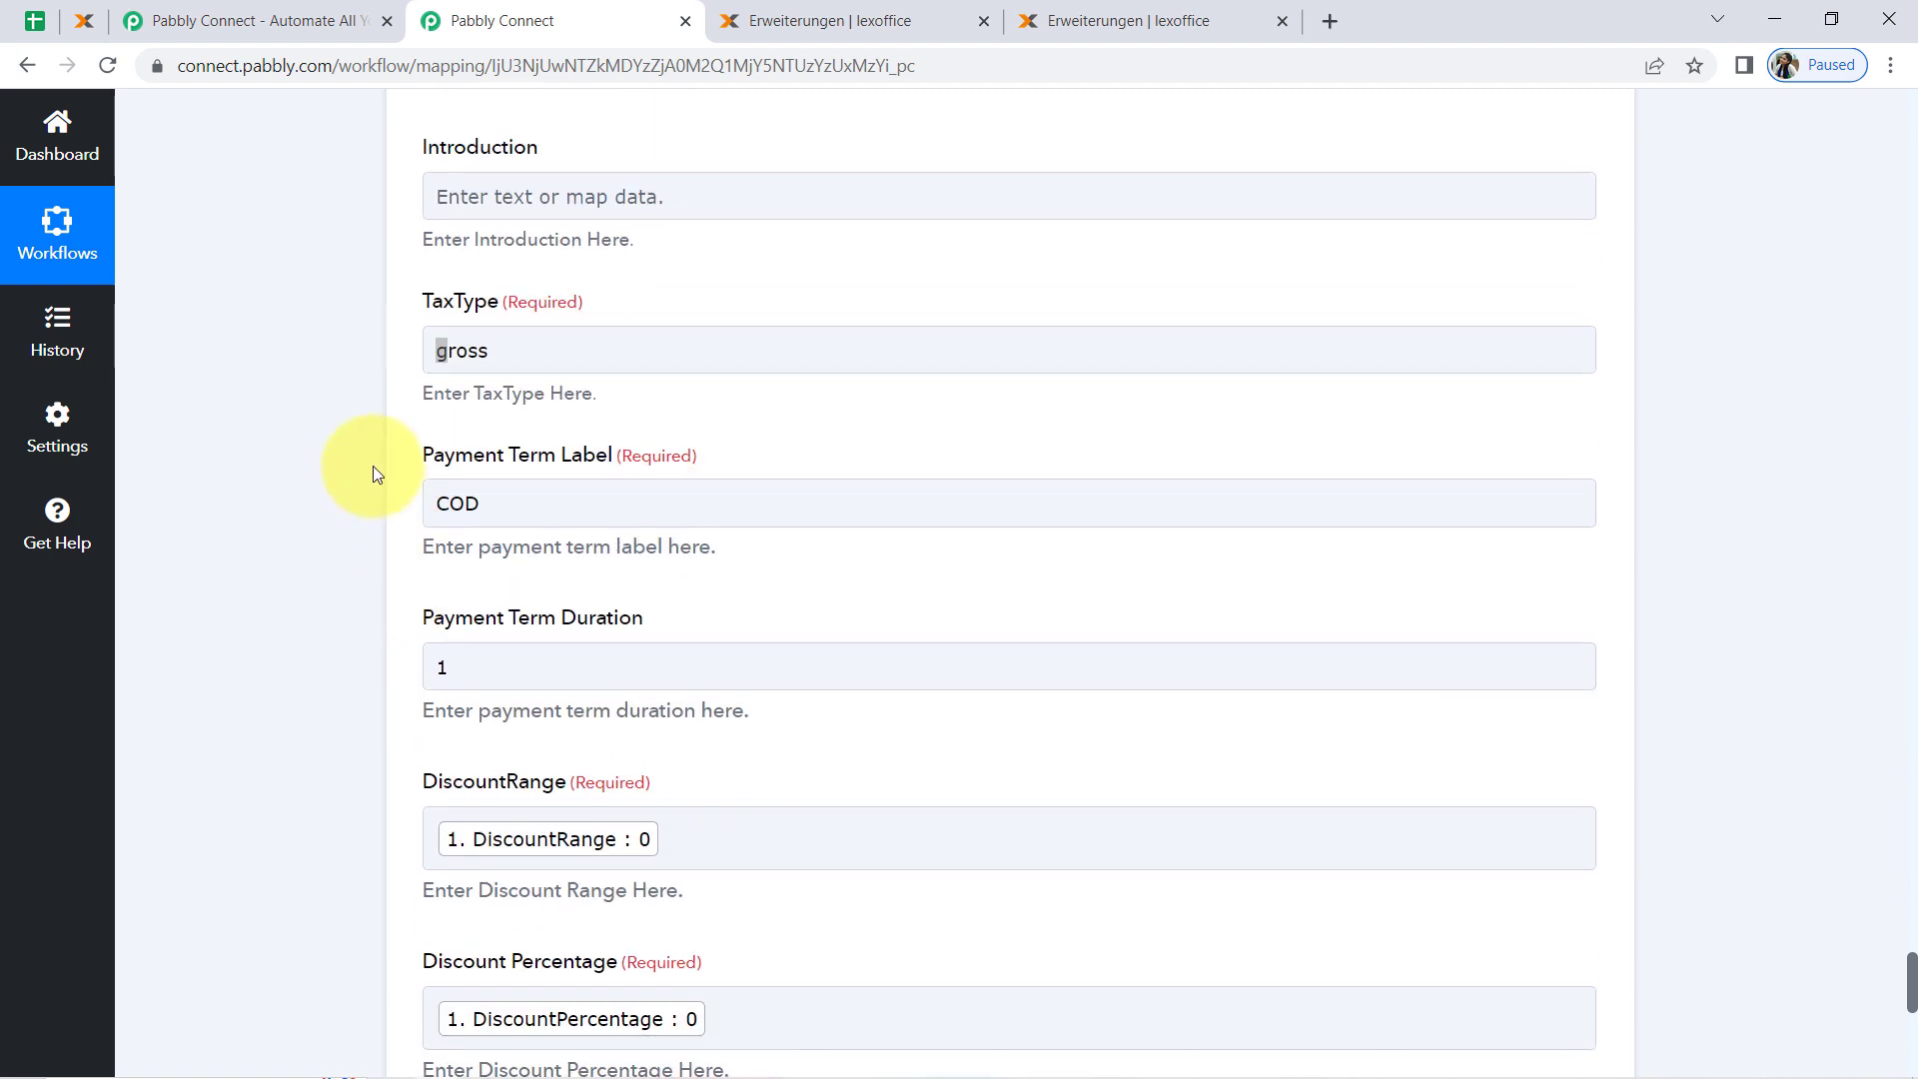
left_click_drag(444, 454, 611, 455)
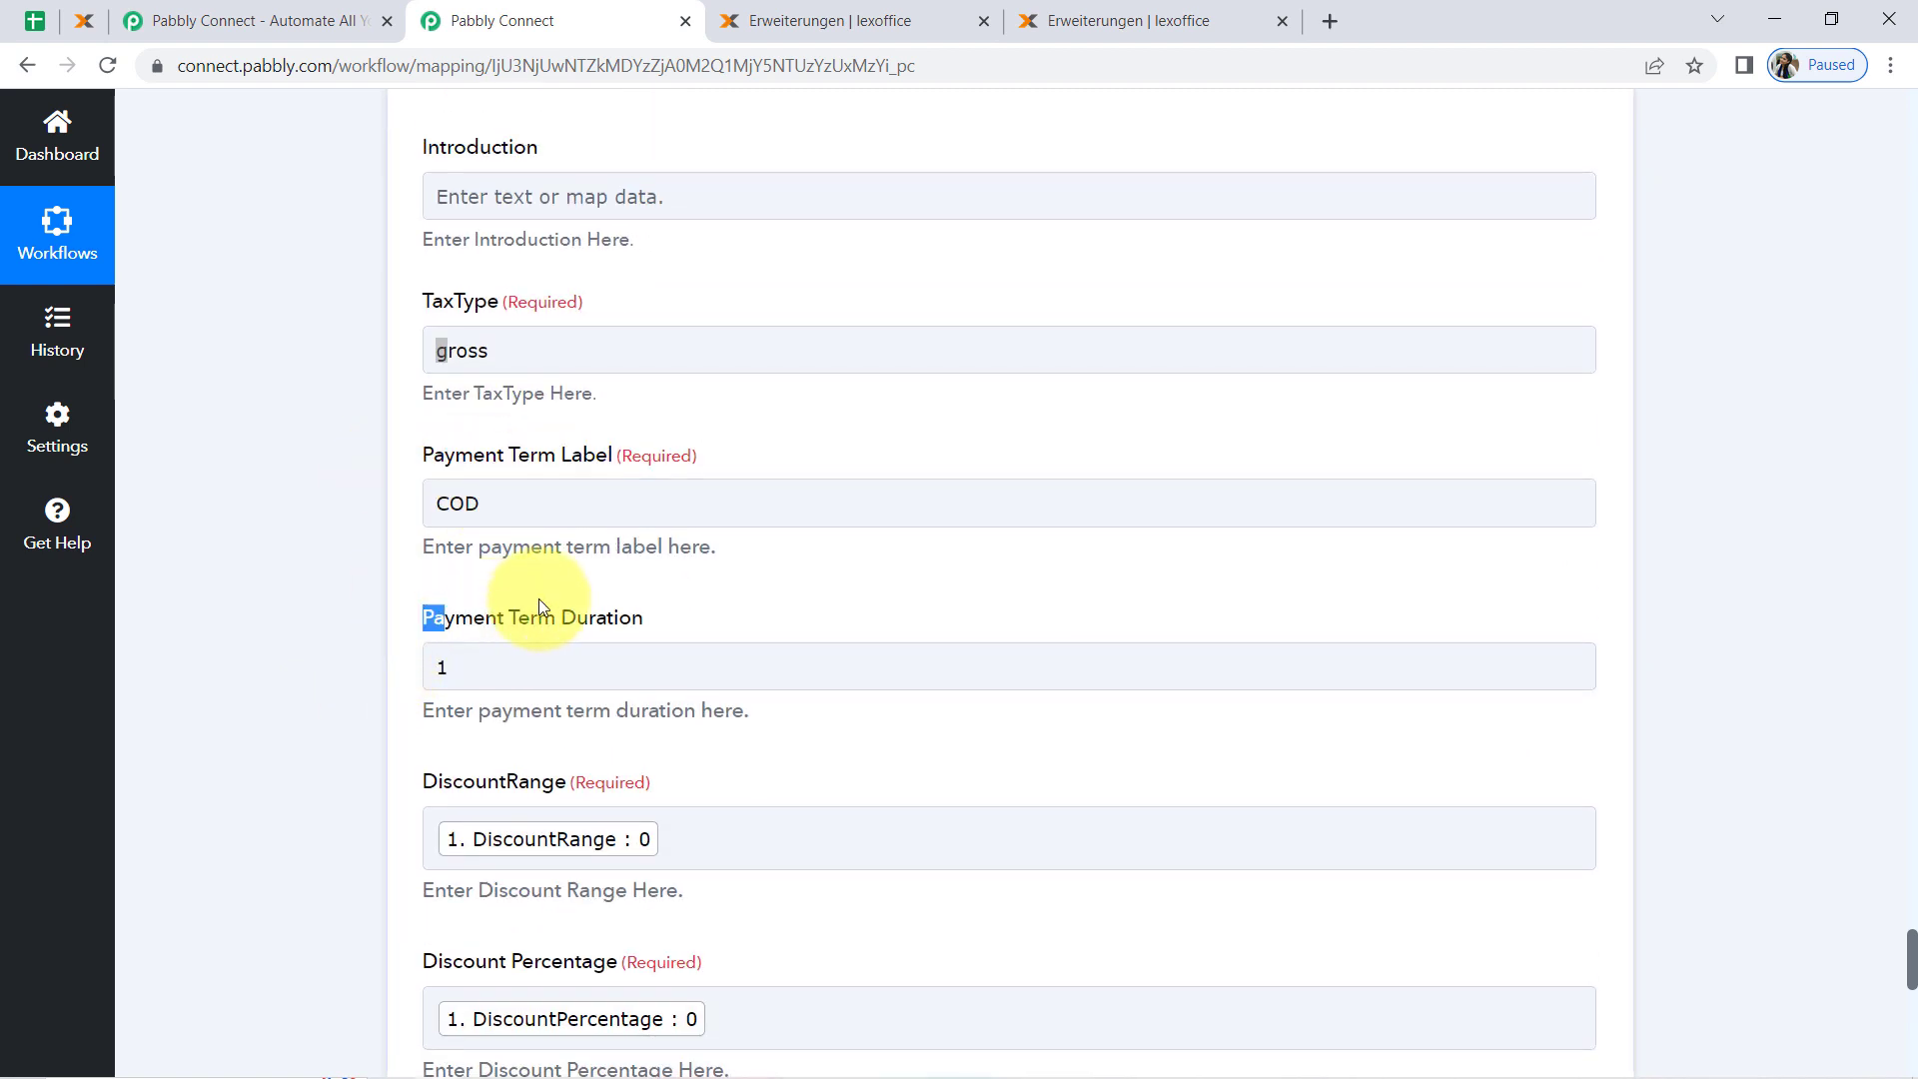
left_click_drag(539, 604, 584, 596)
triple_click(484, 617)
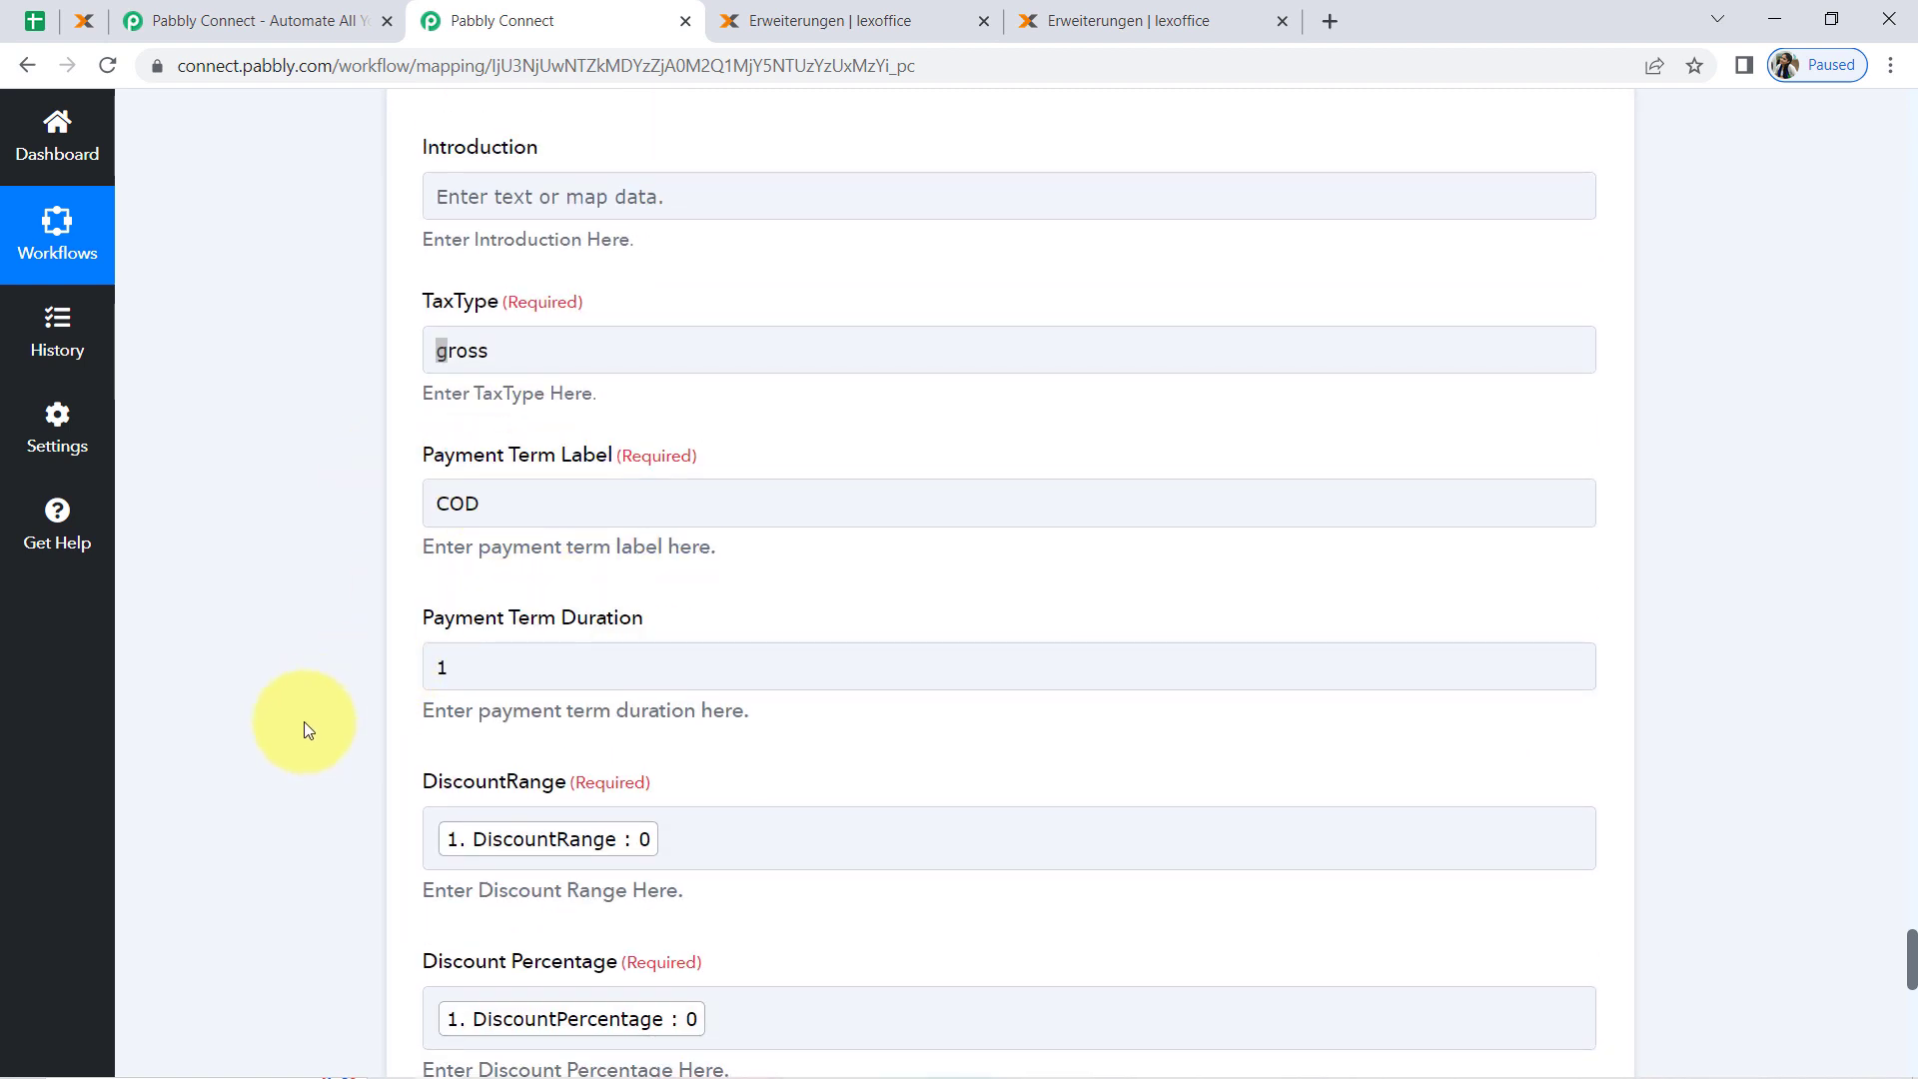
scroll(305, 727, "down", 8)
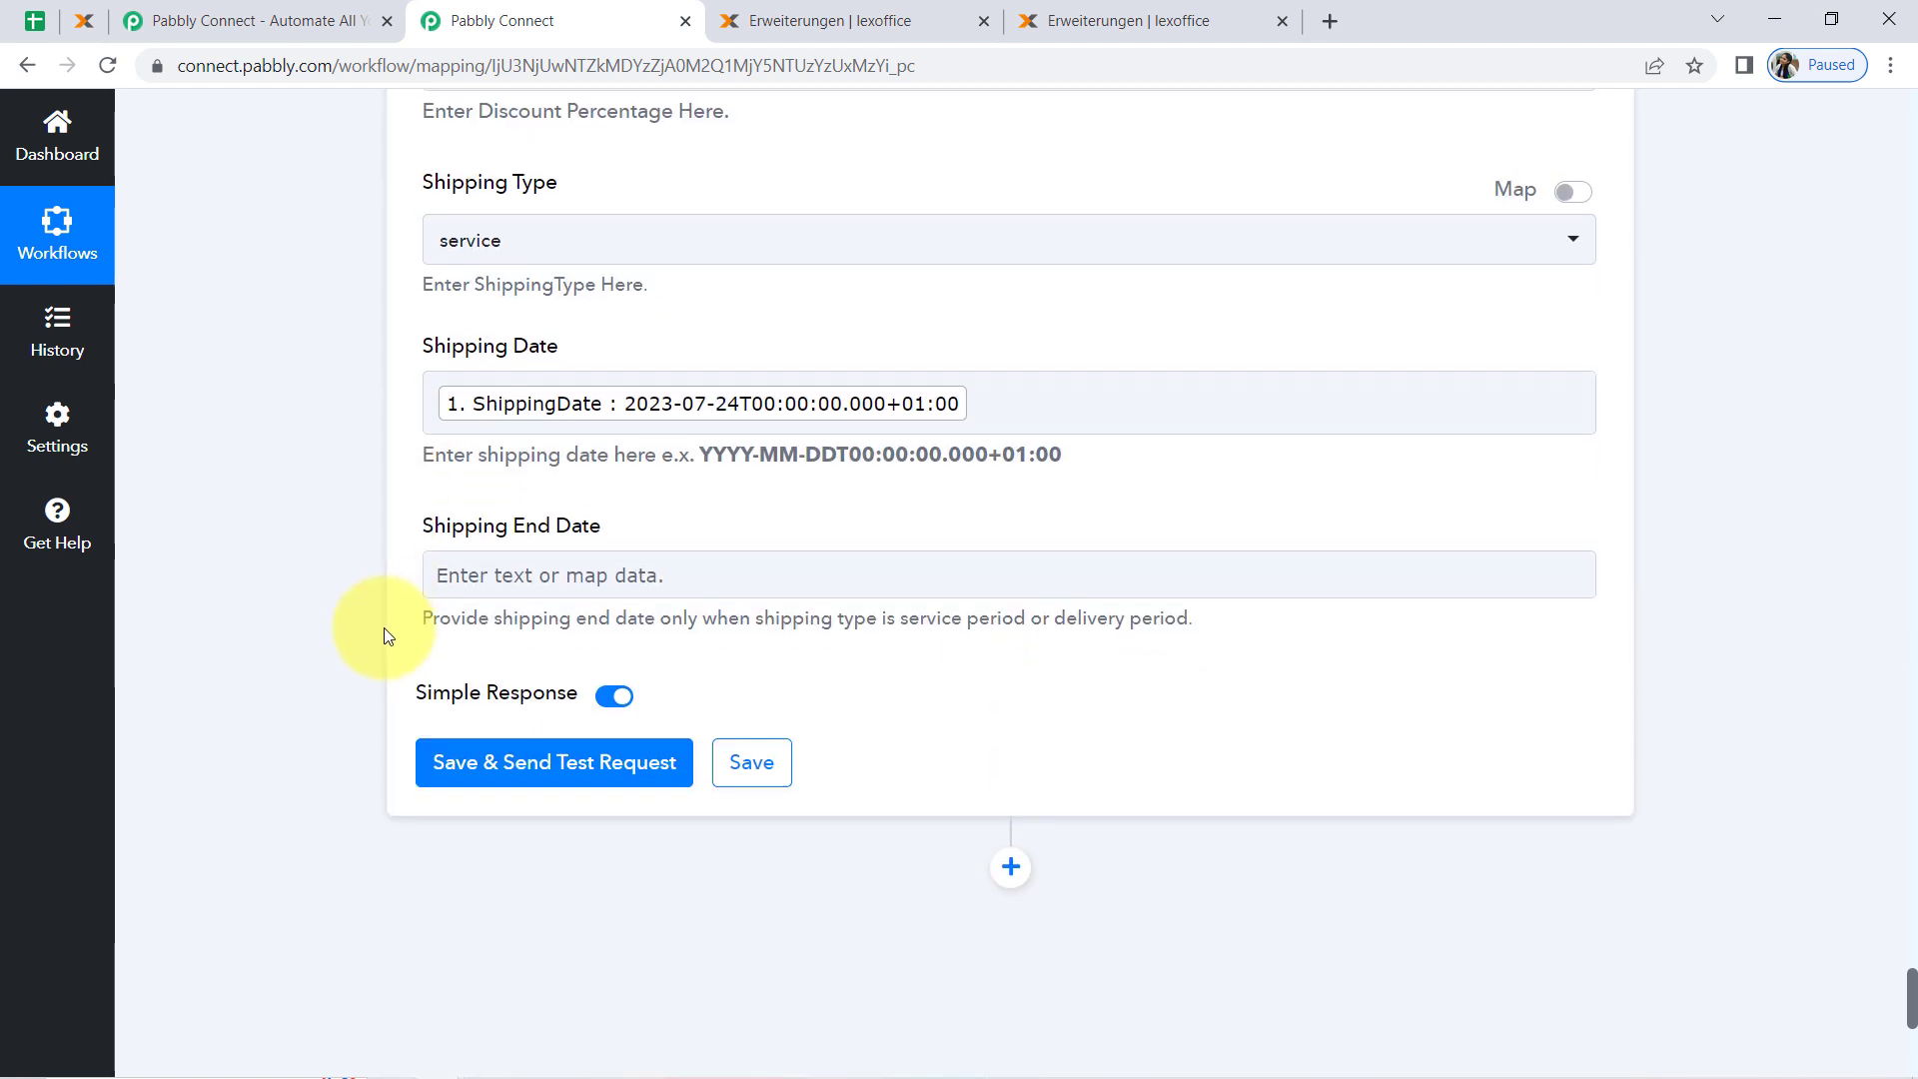
scroll(384, 627, "down", 2)
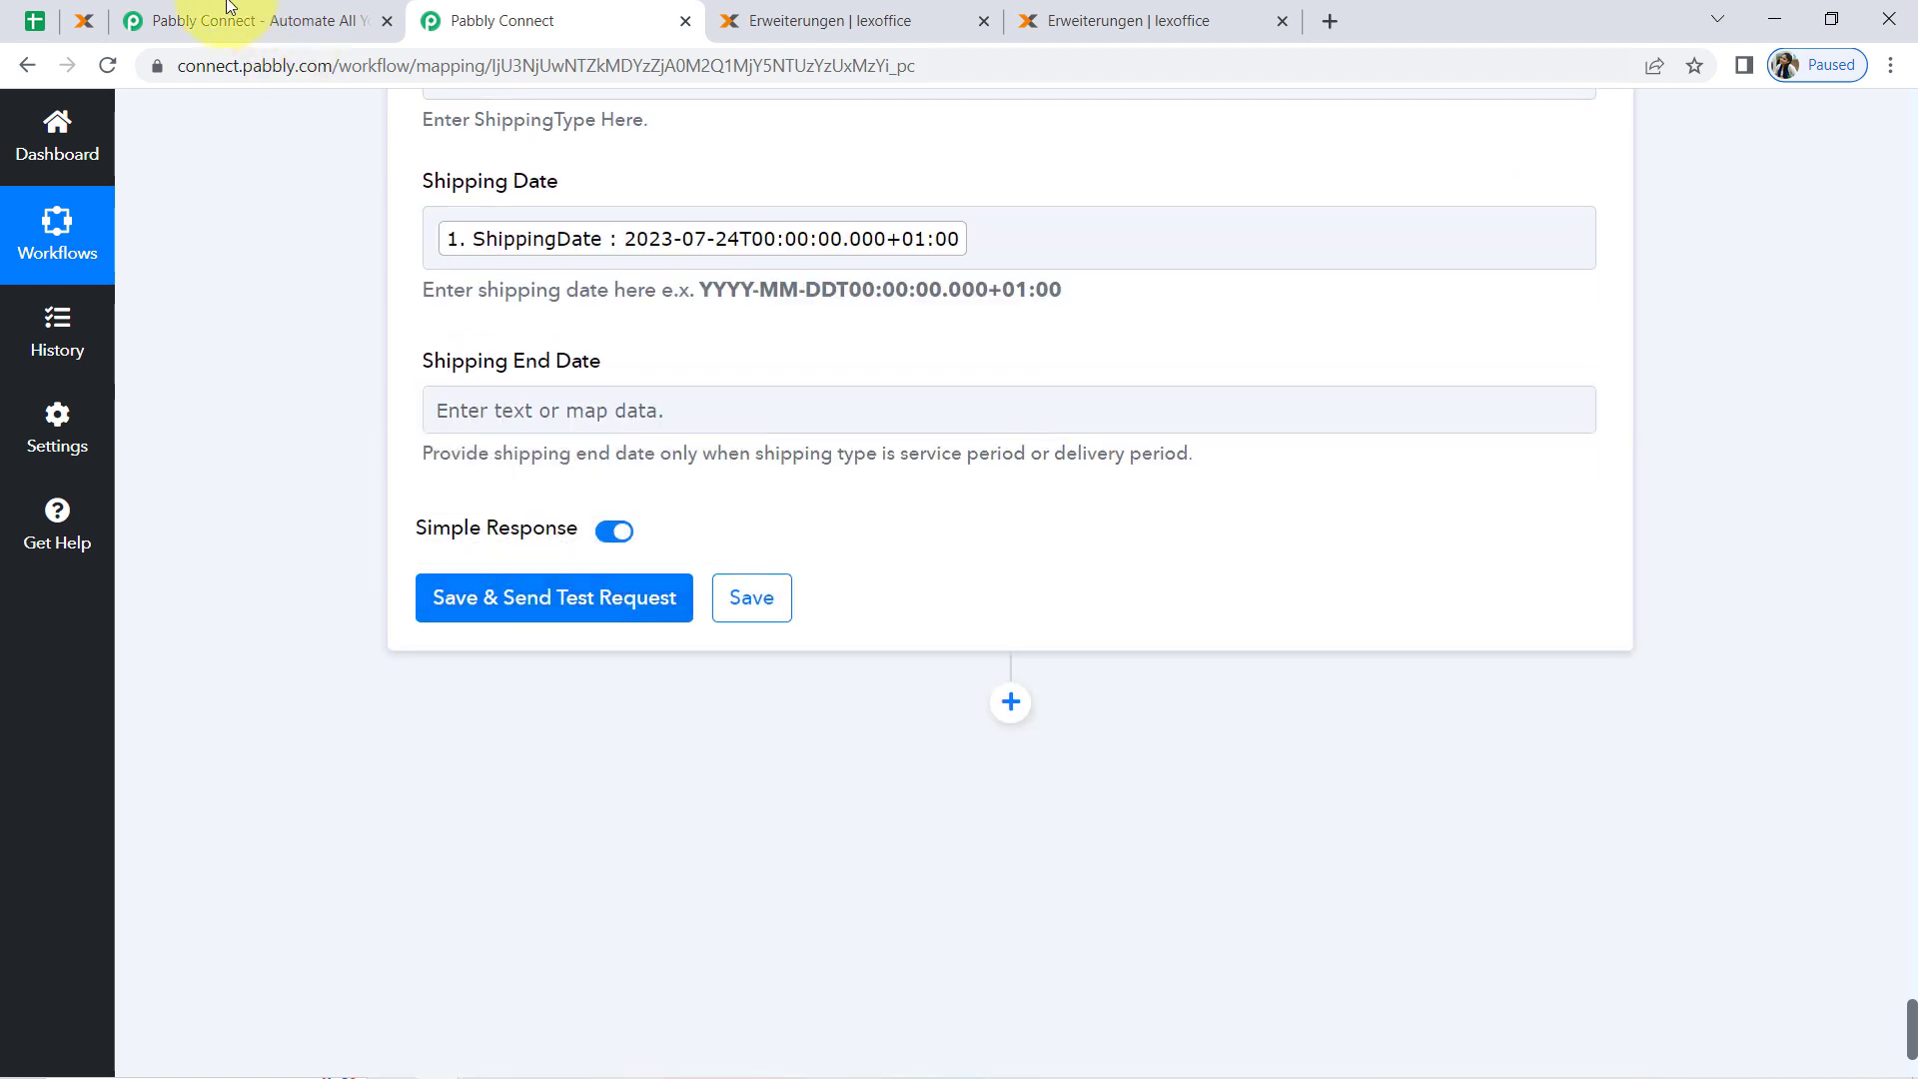
Switch to lexoffice, translate the page to English and view the list of all receipts under supporting documents.
left_click(72, 21)
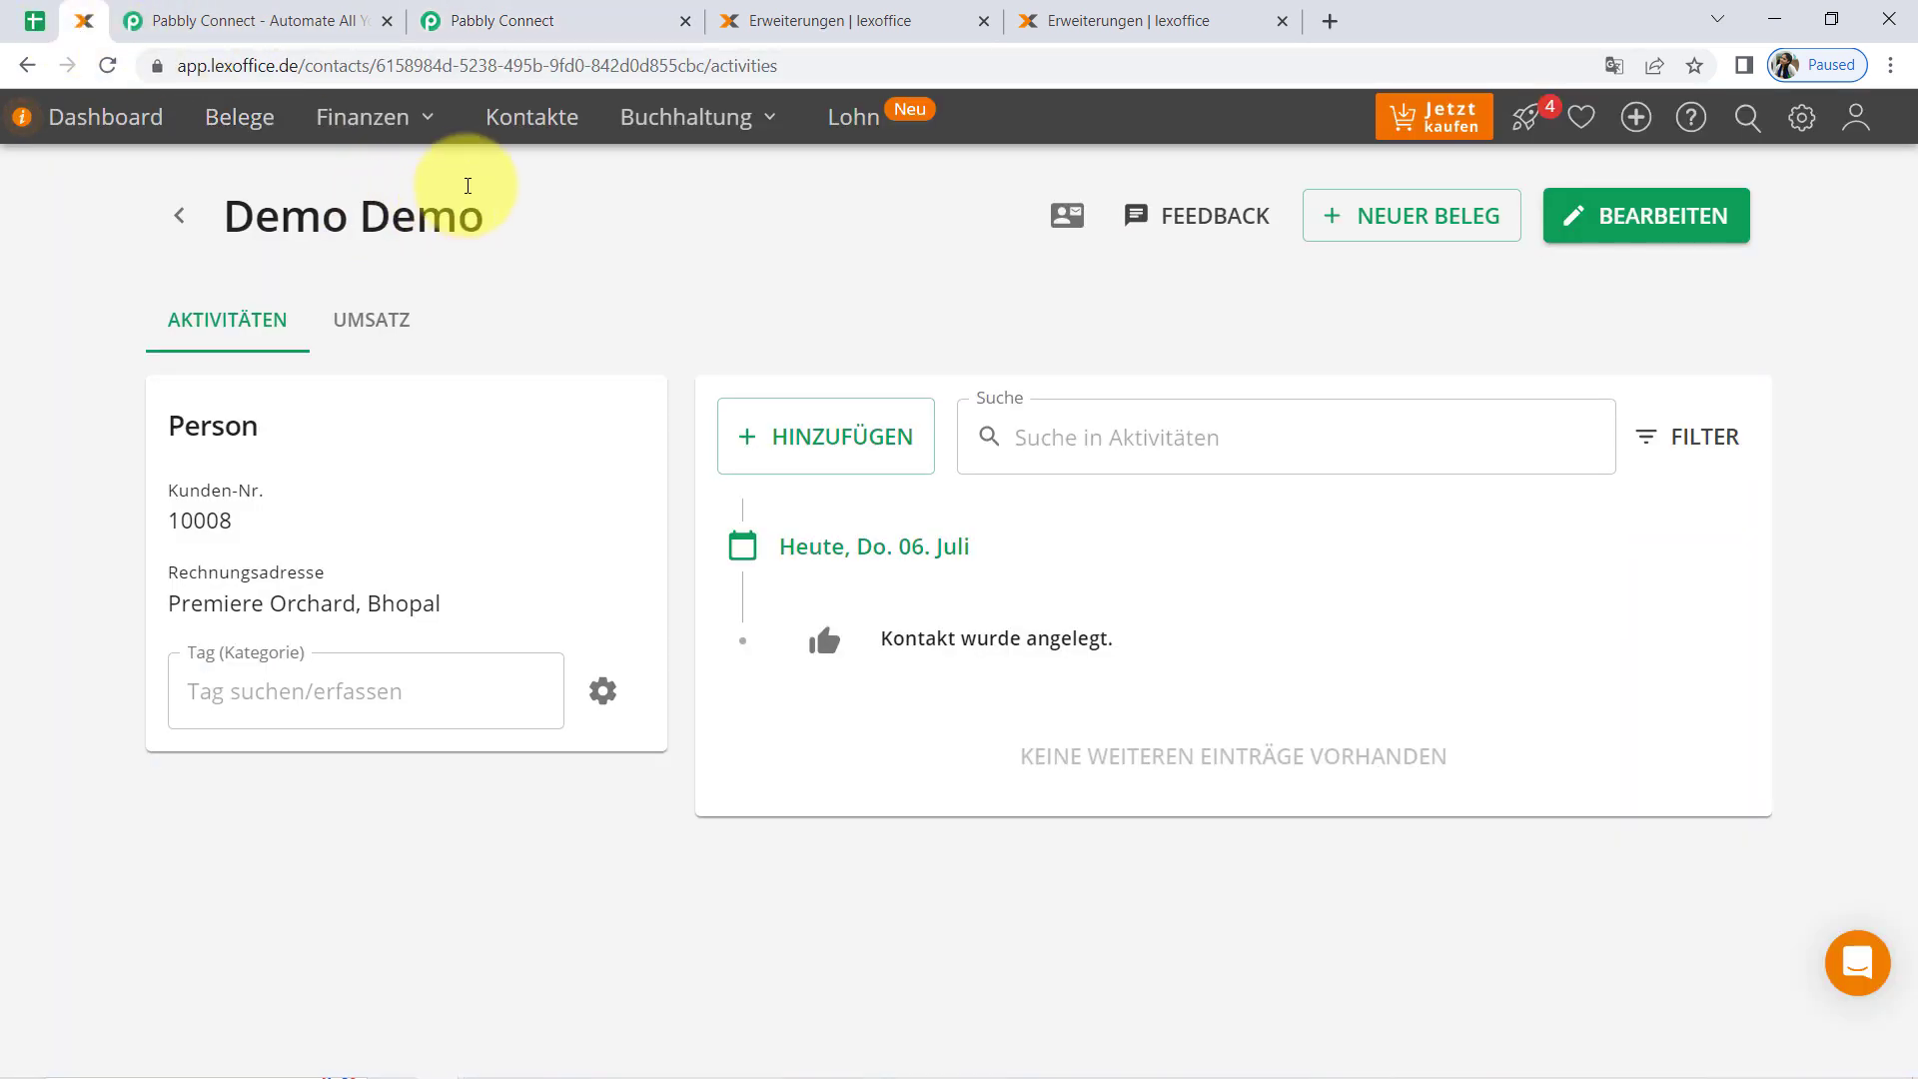
left_click(1614, 66)
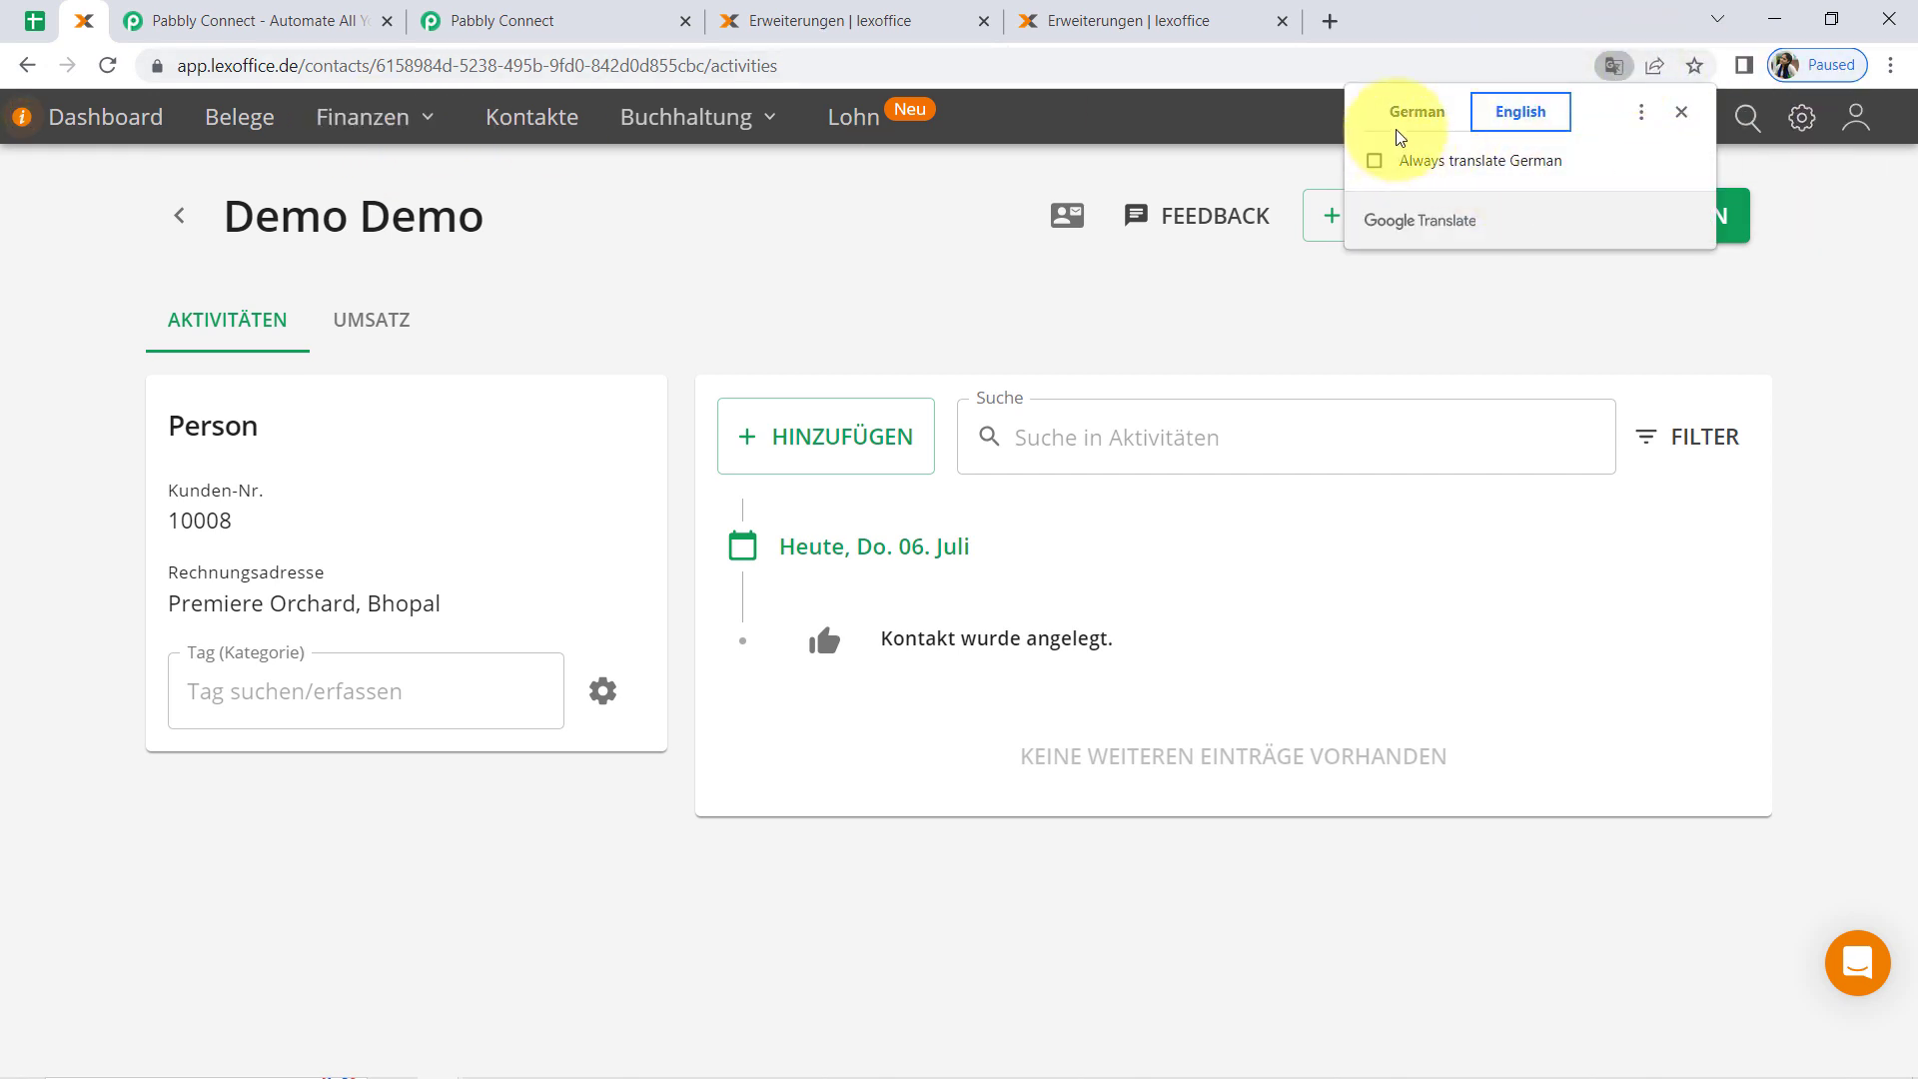
left_click(1533, 108)
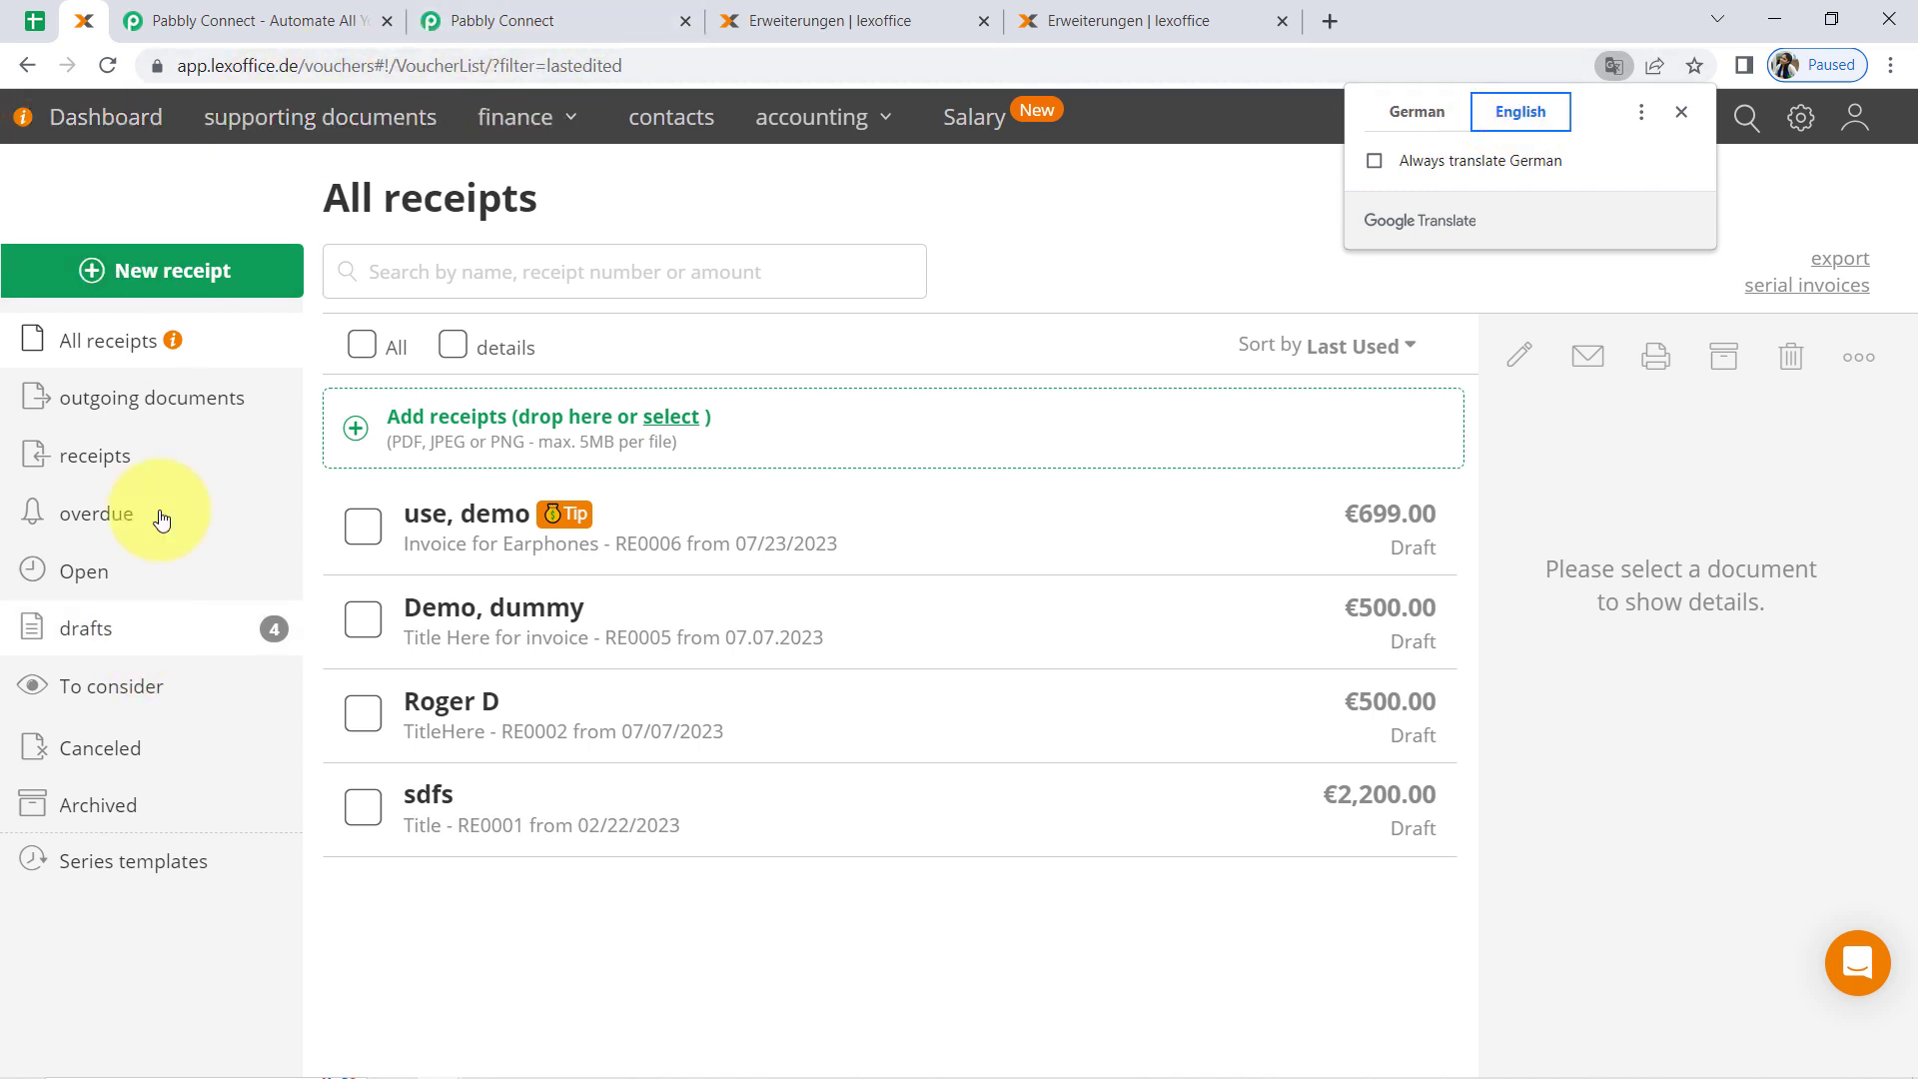
left_click_drag(312, 211, 539, 199)
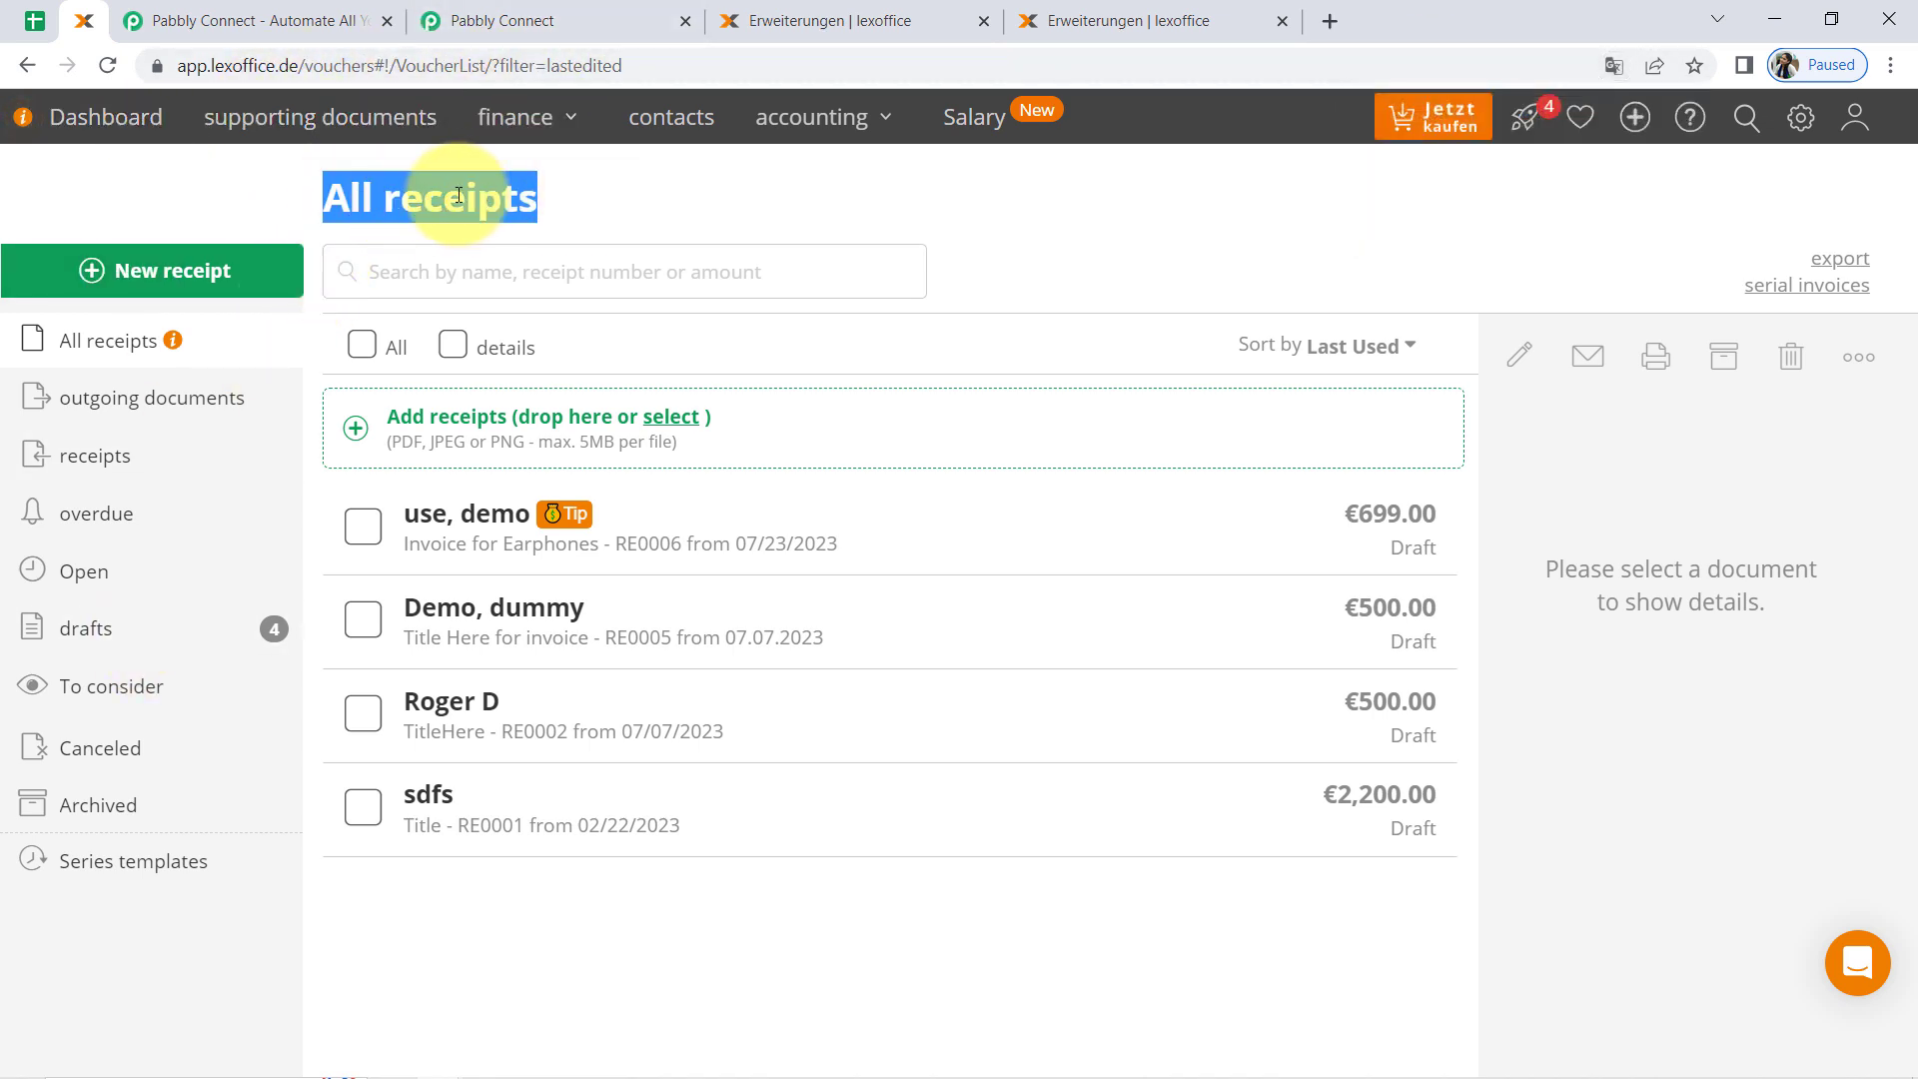
Switch to Pabbly Connect, save and send the Create an Invoice test request, and check the response down to Res2 Message.
left_click(299, 195)
left_click(516, 12)
left_click(433, 605)
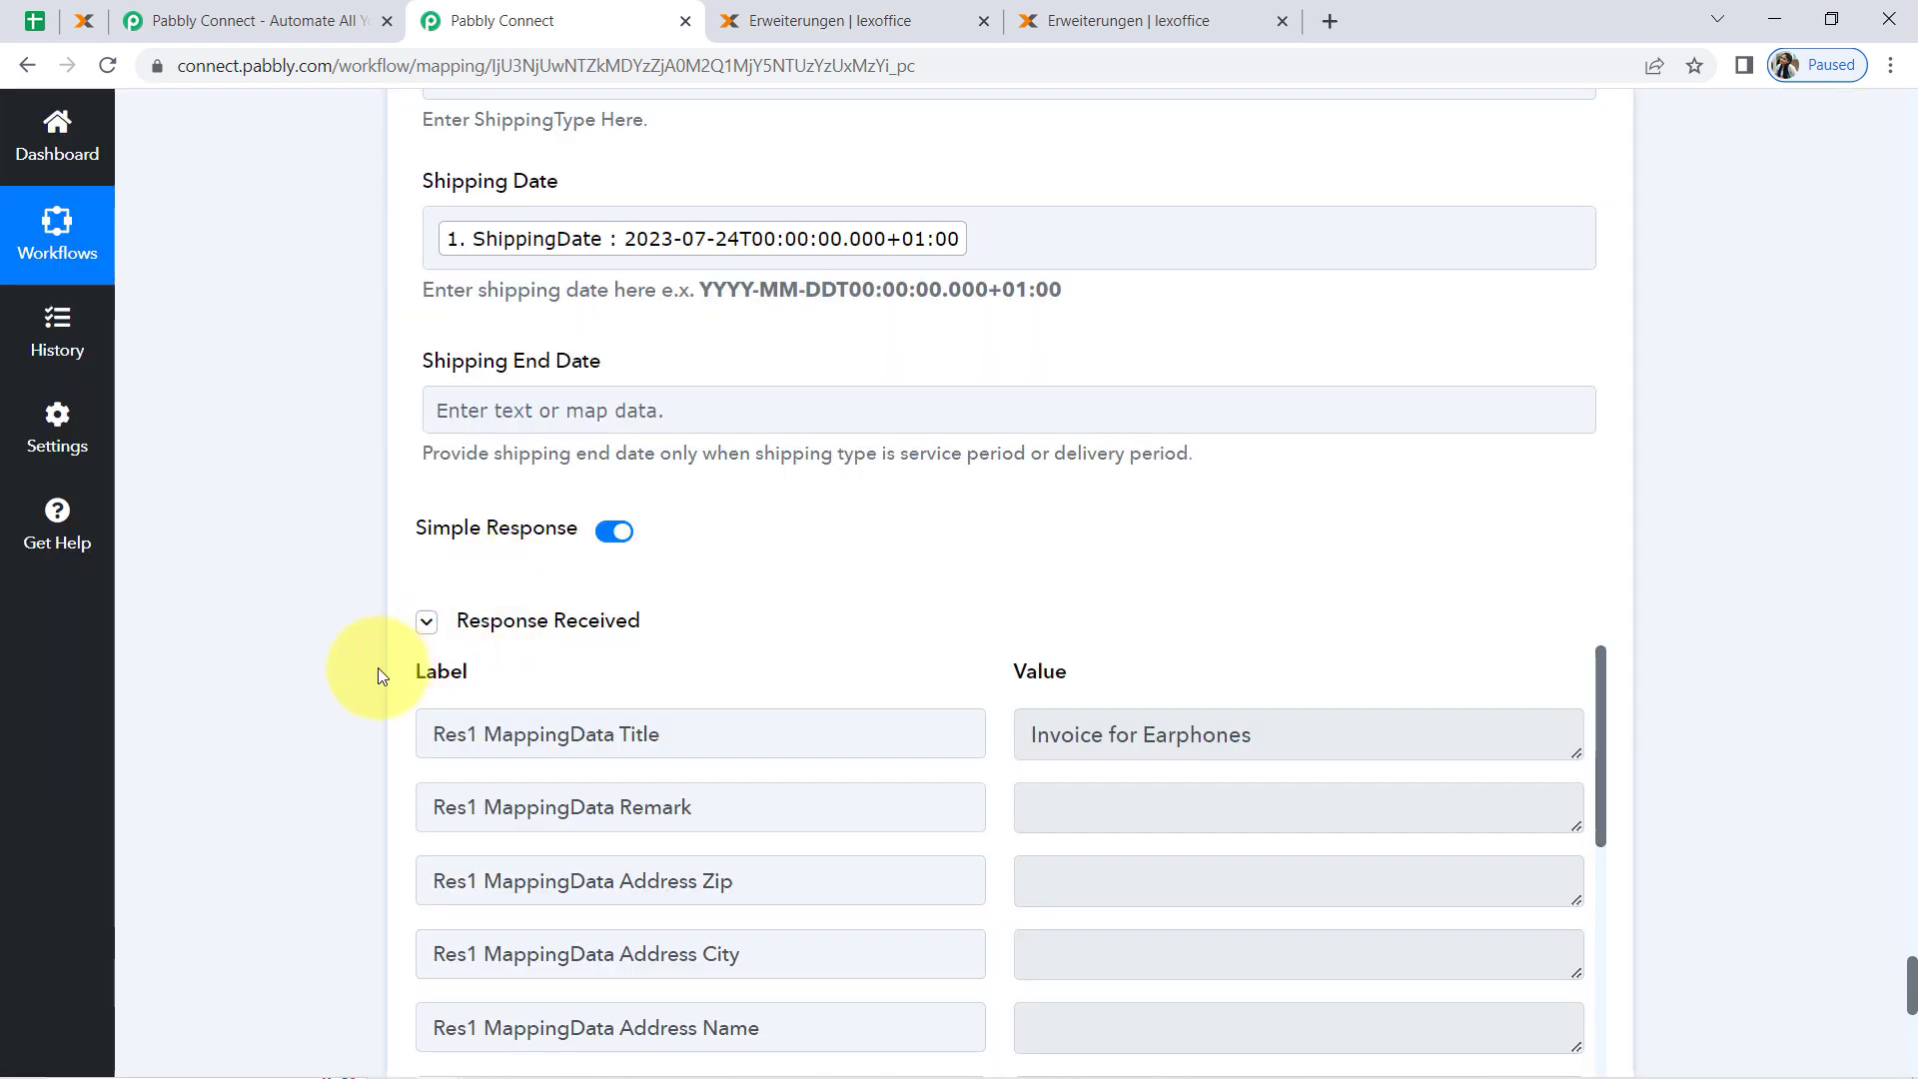
scroll(338, 711, "down", 3)
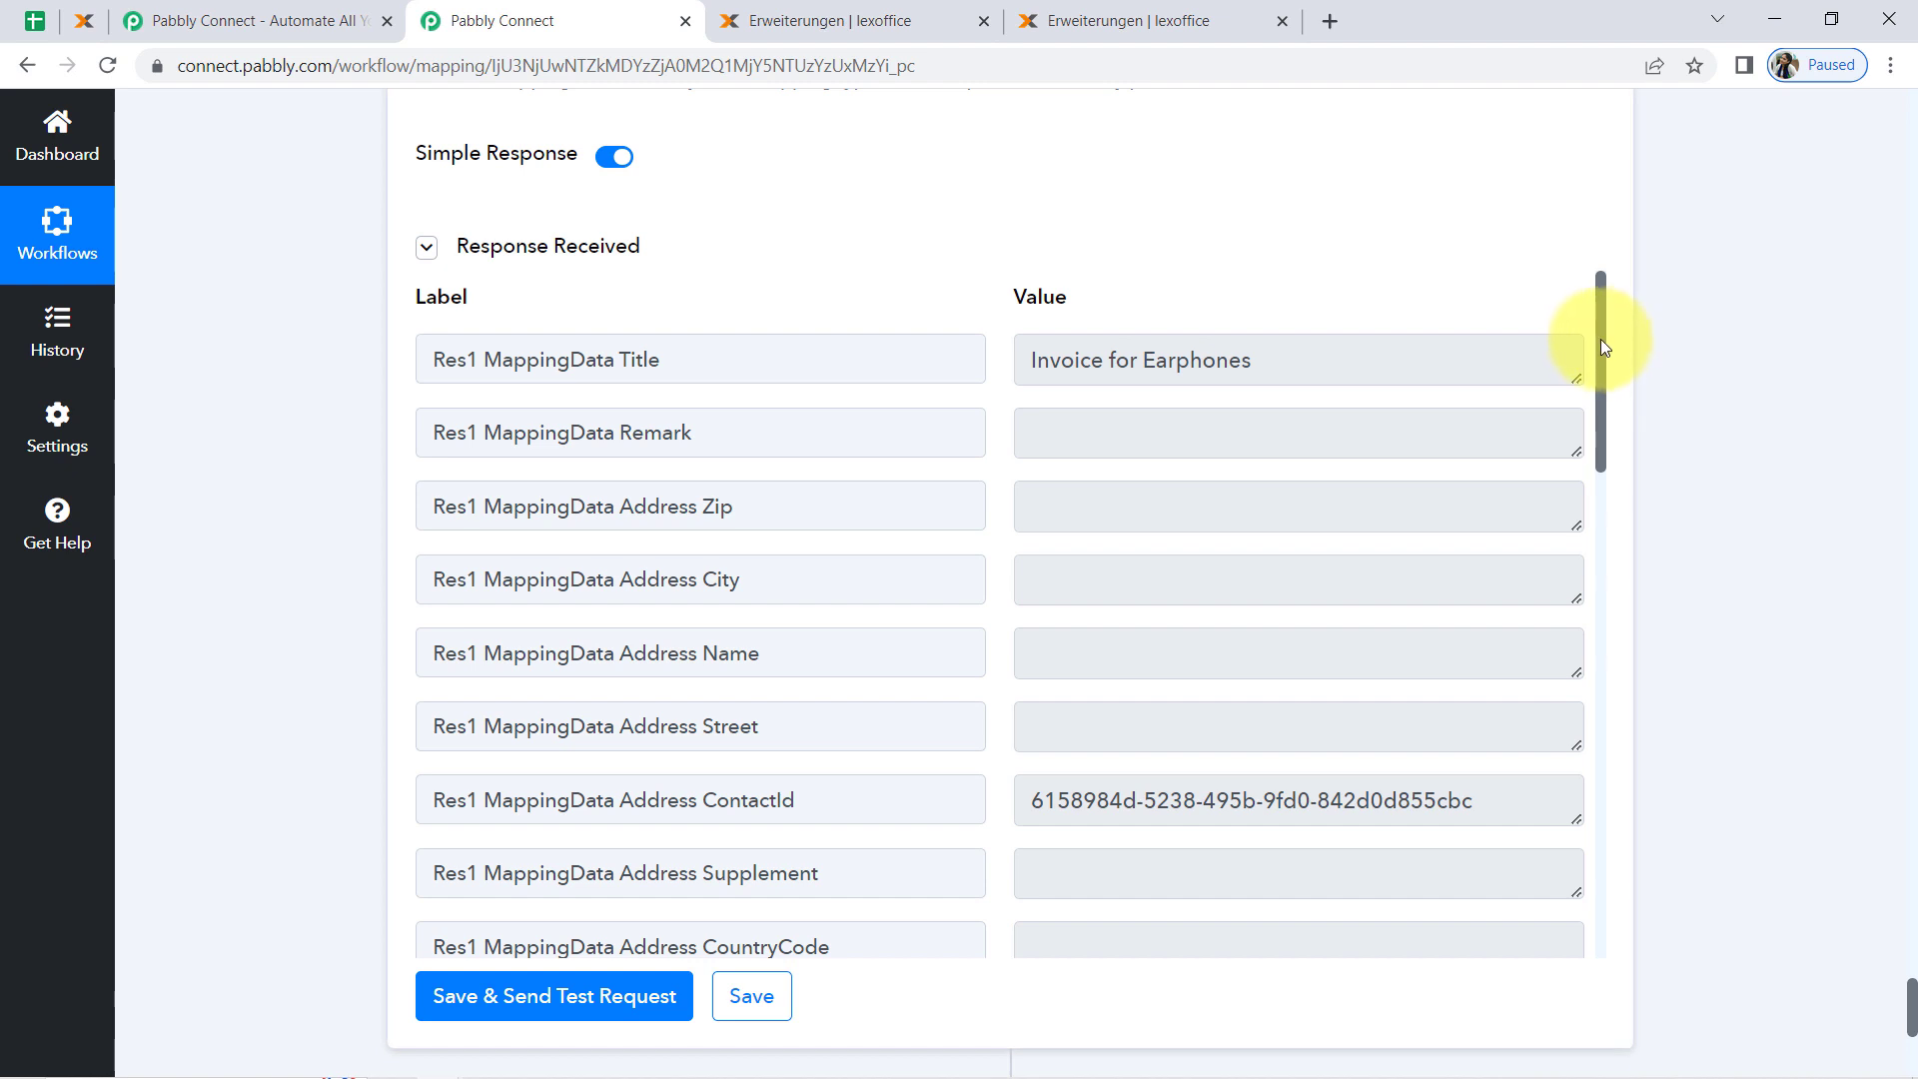
left_click_drag(1600, 347, 1600, 722)
scroll(1247, 460, "down", 4)
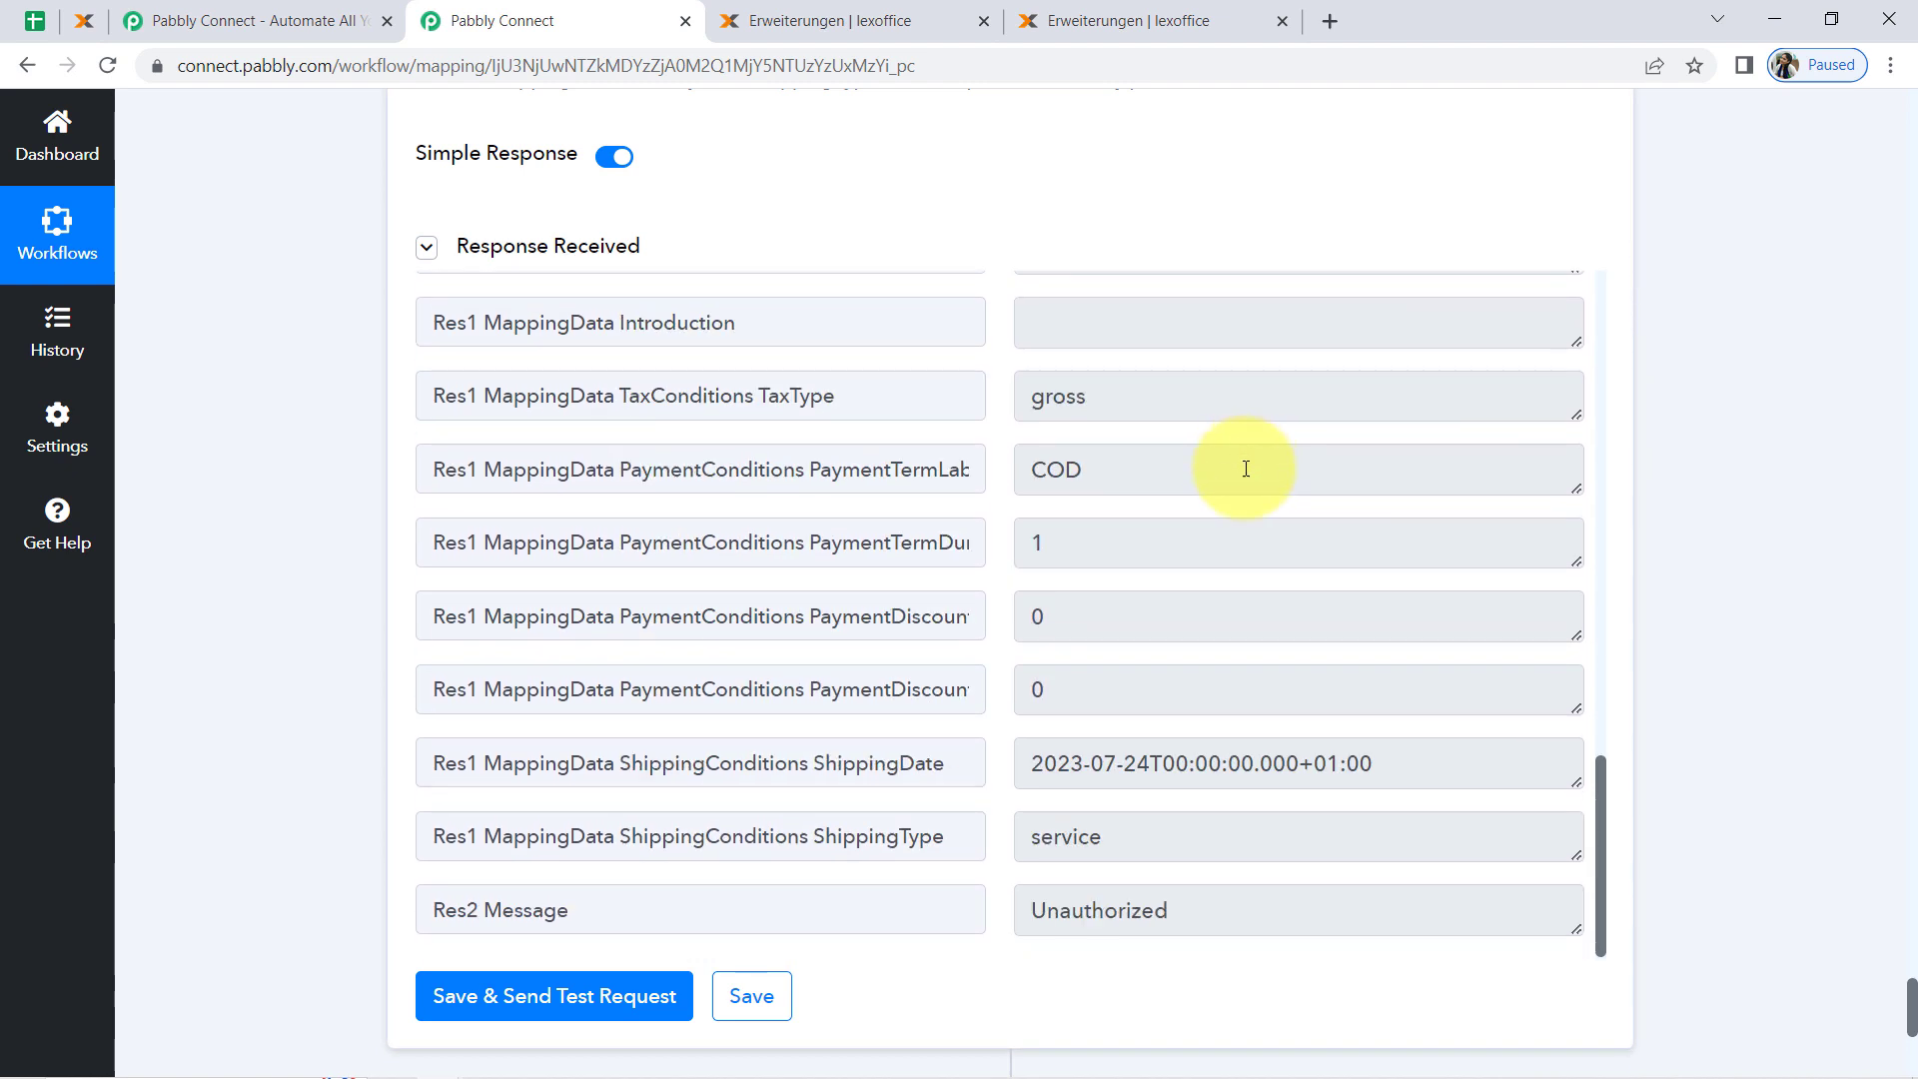
double_click(1058, 911)
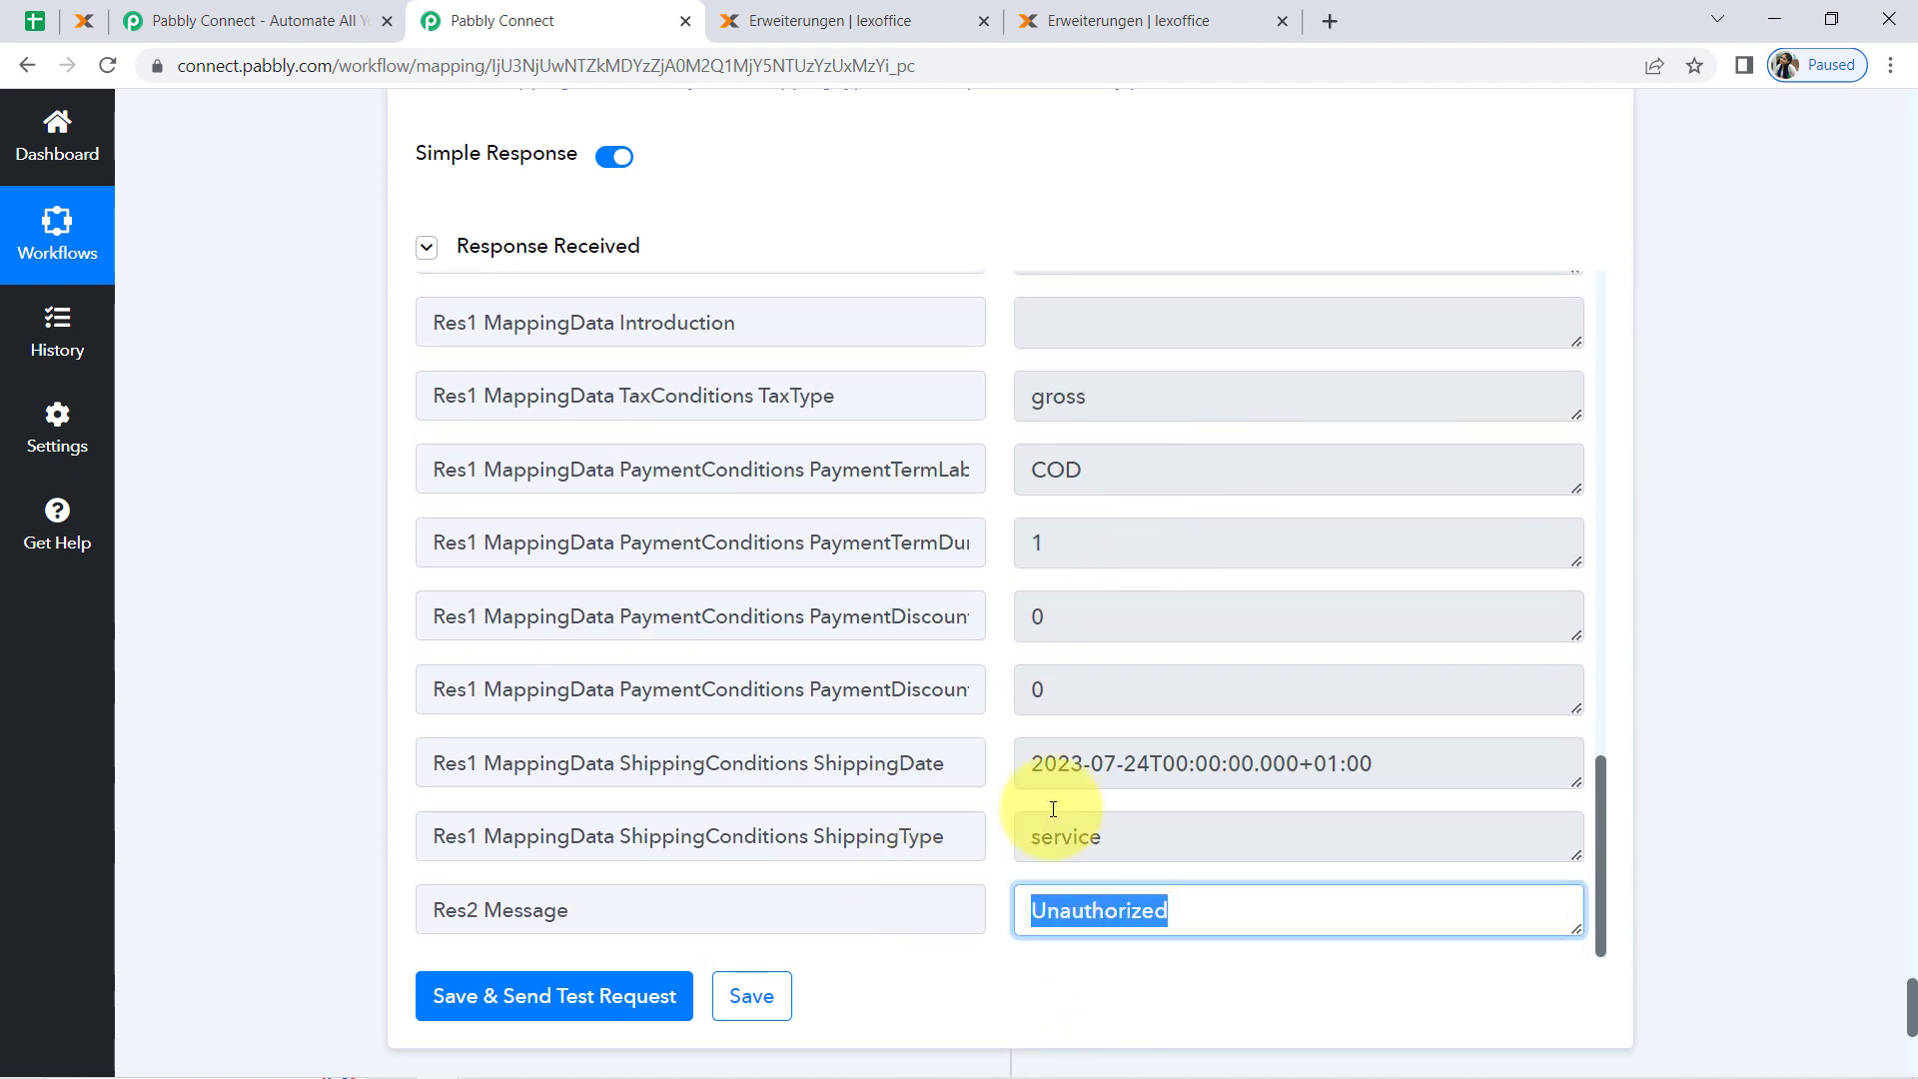
Open the lexoffice connection settings of the Create an Invoice action.
scroll(286, 485, "up", 15)
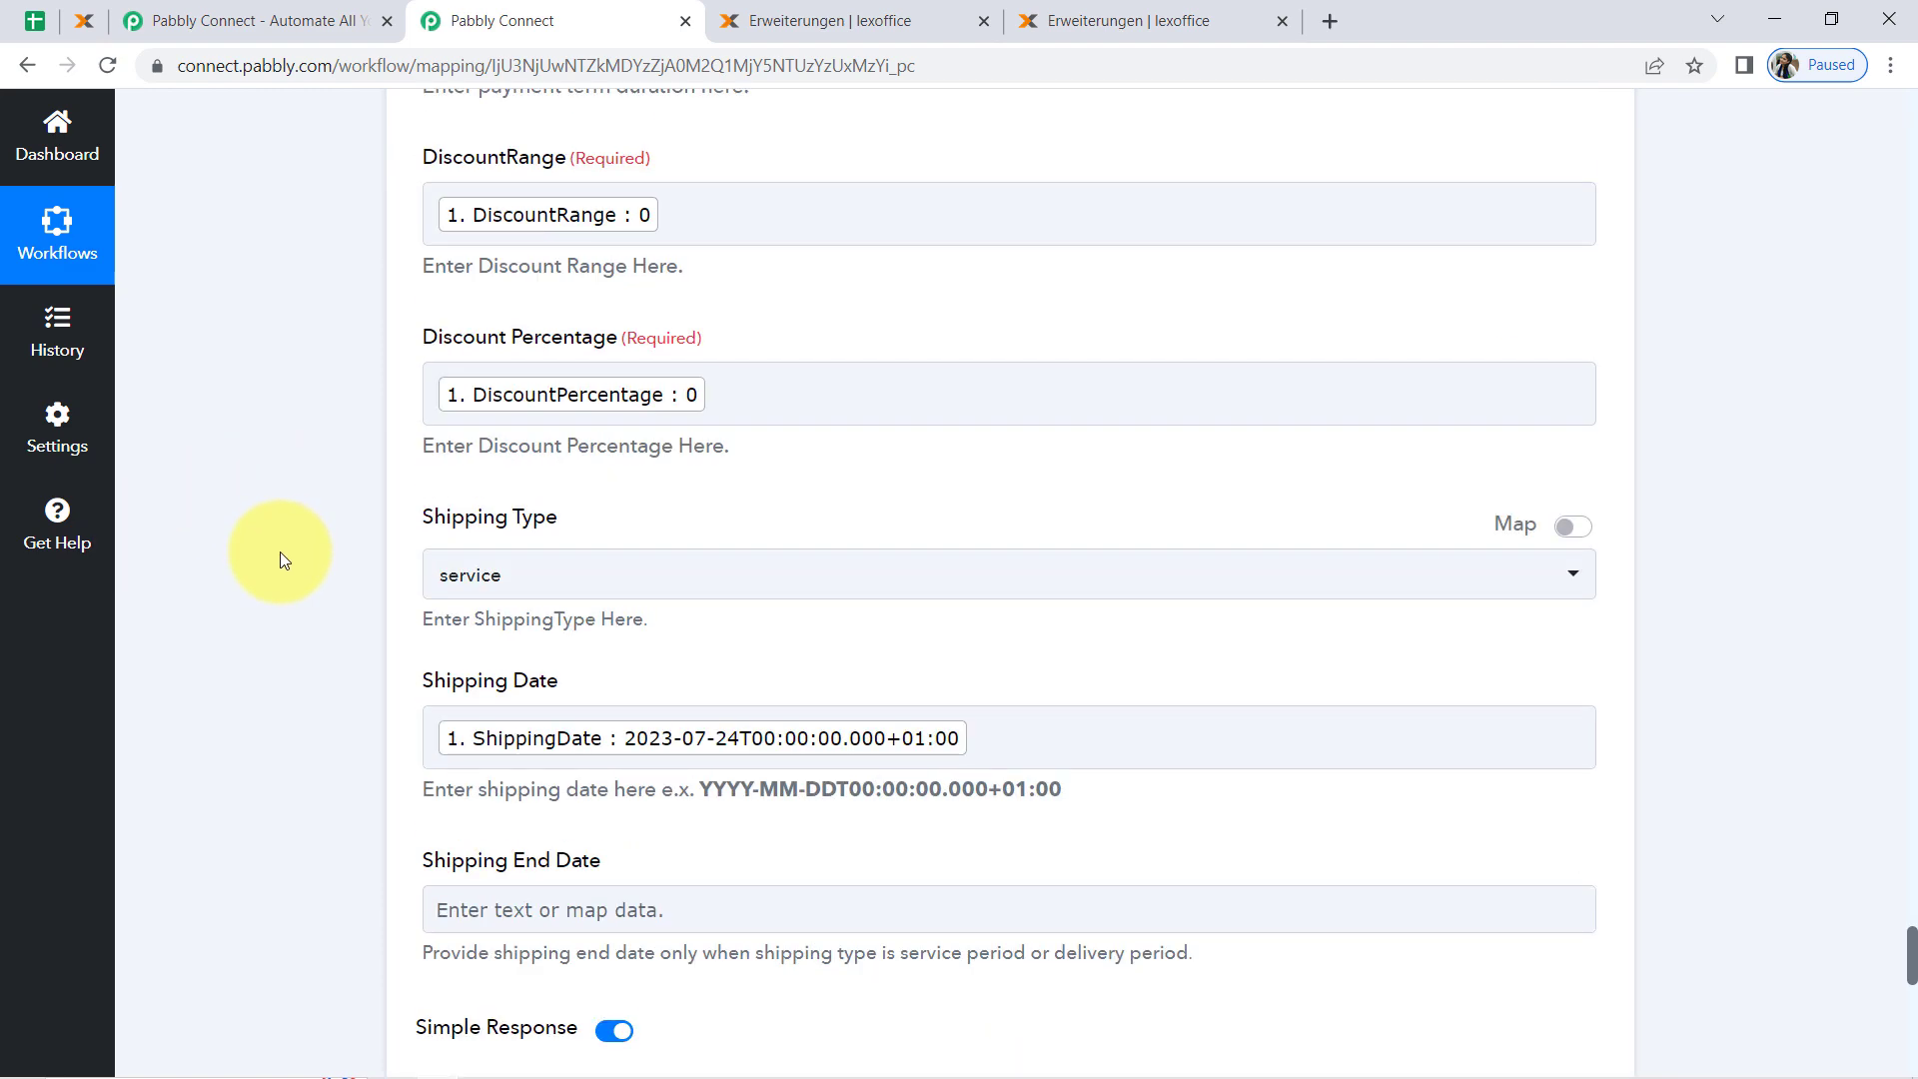
scroll(280, 552, "up", 4)
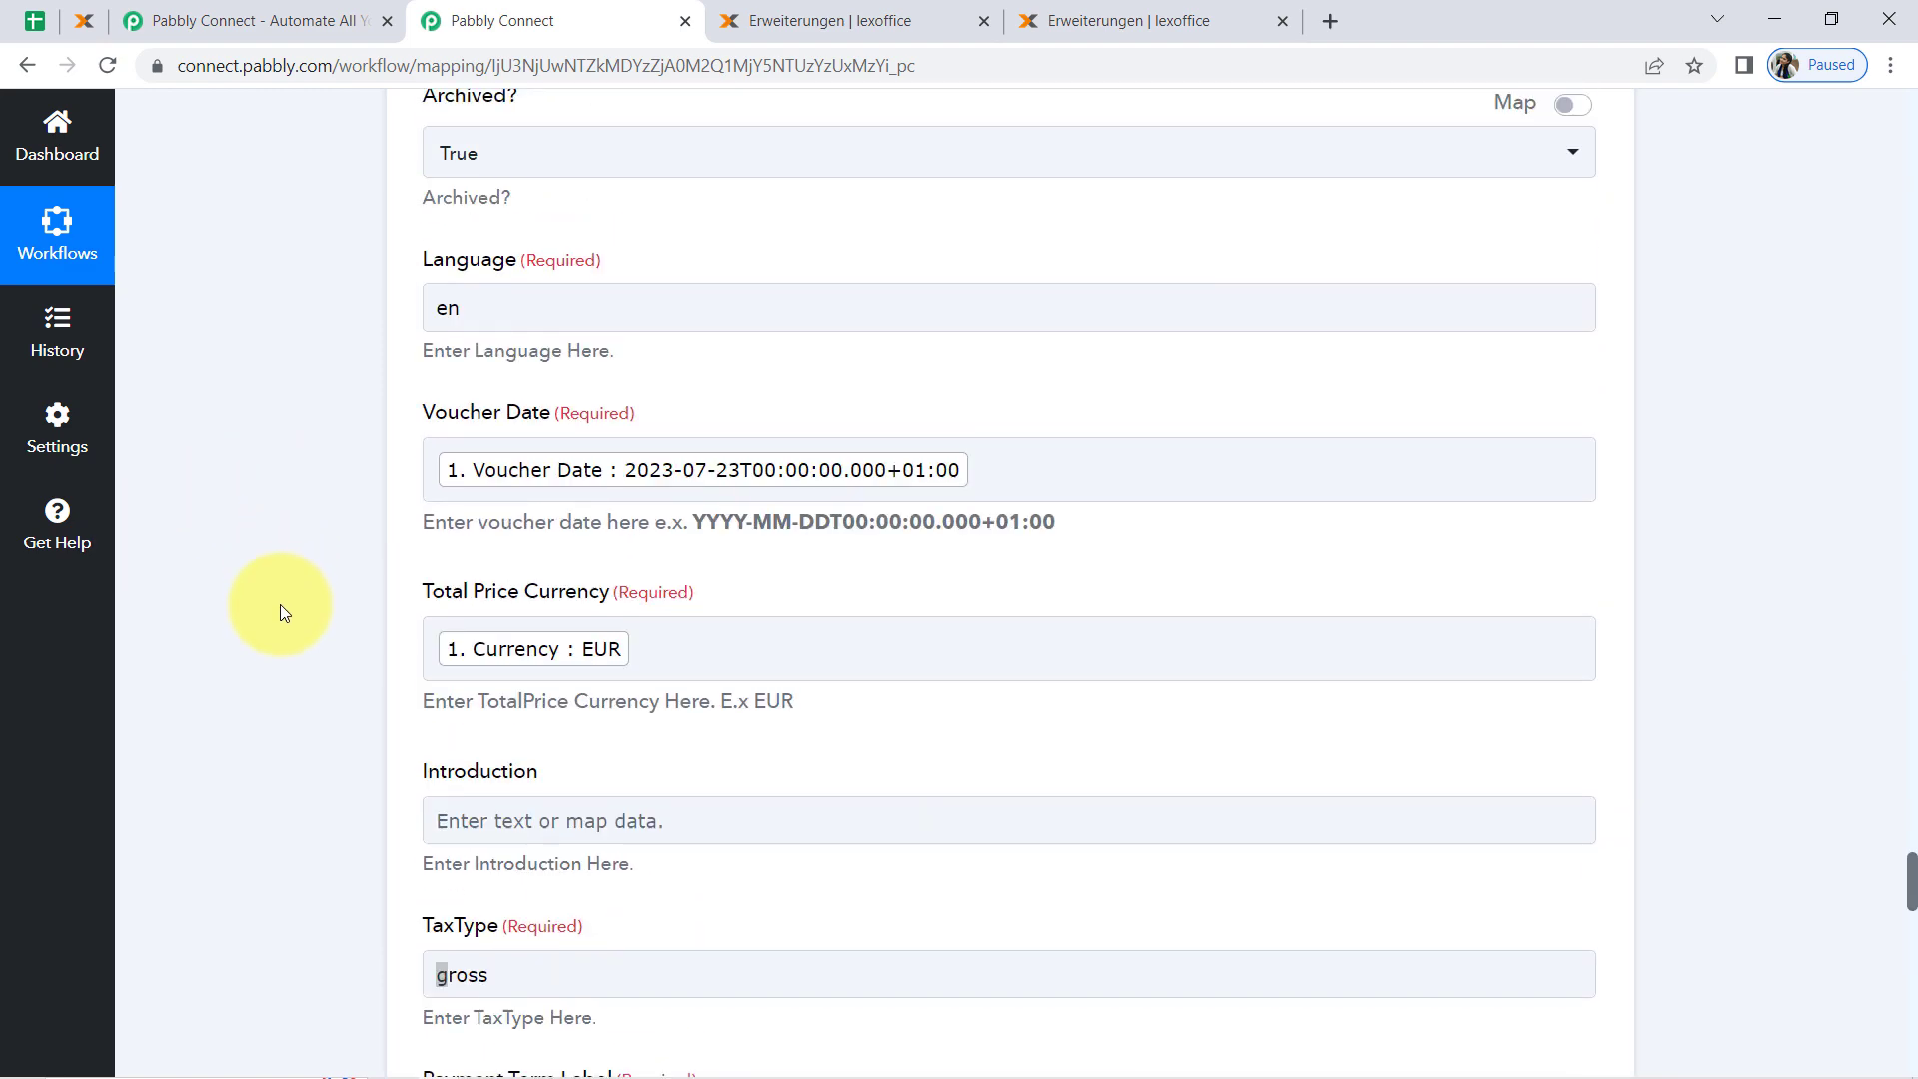
scroll(259, 593, "up", 20)
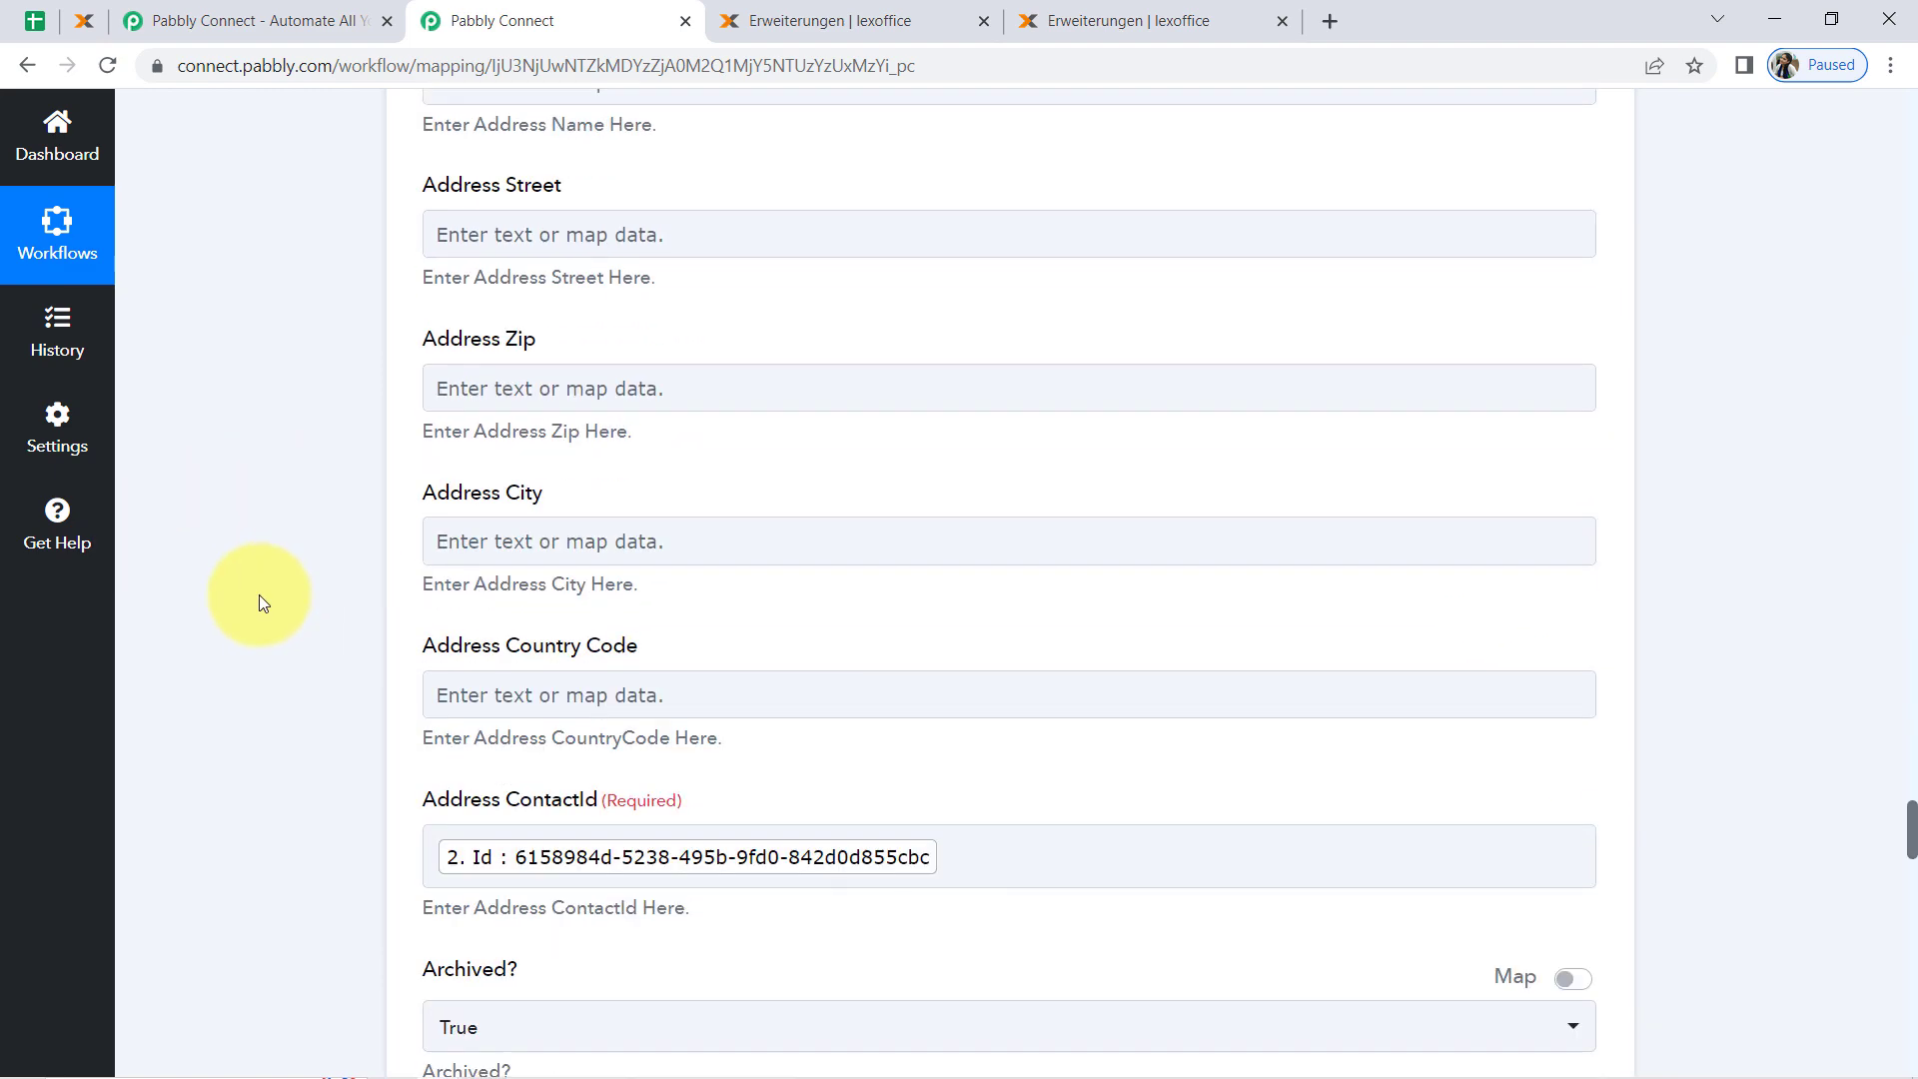
scroll(266, 596, "up", 10)
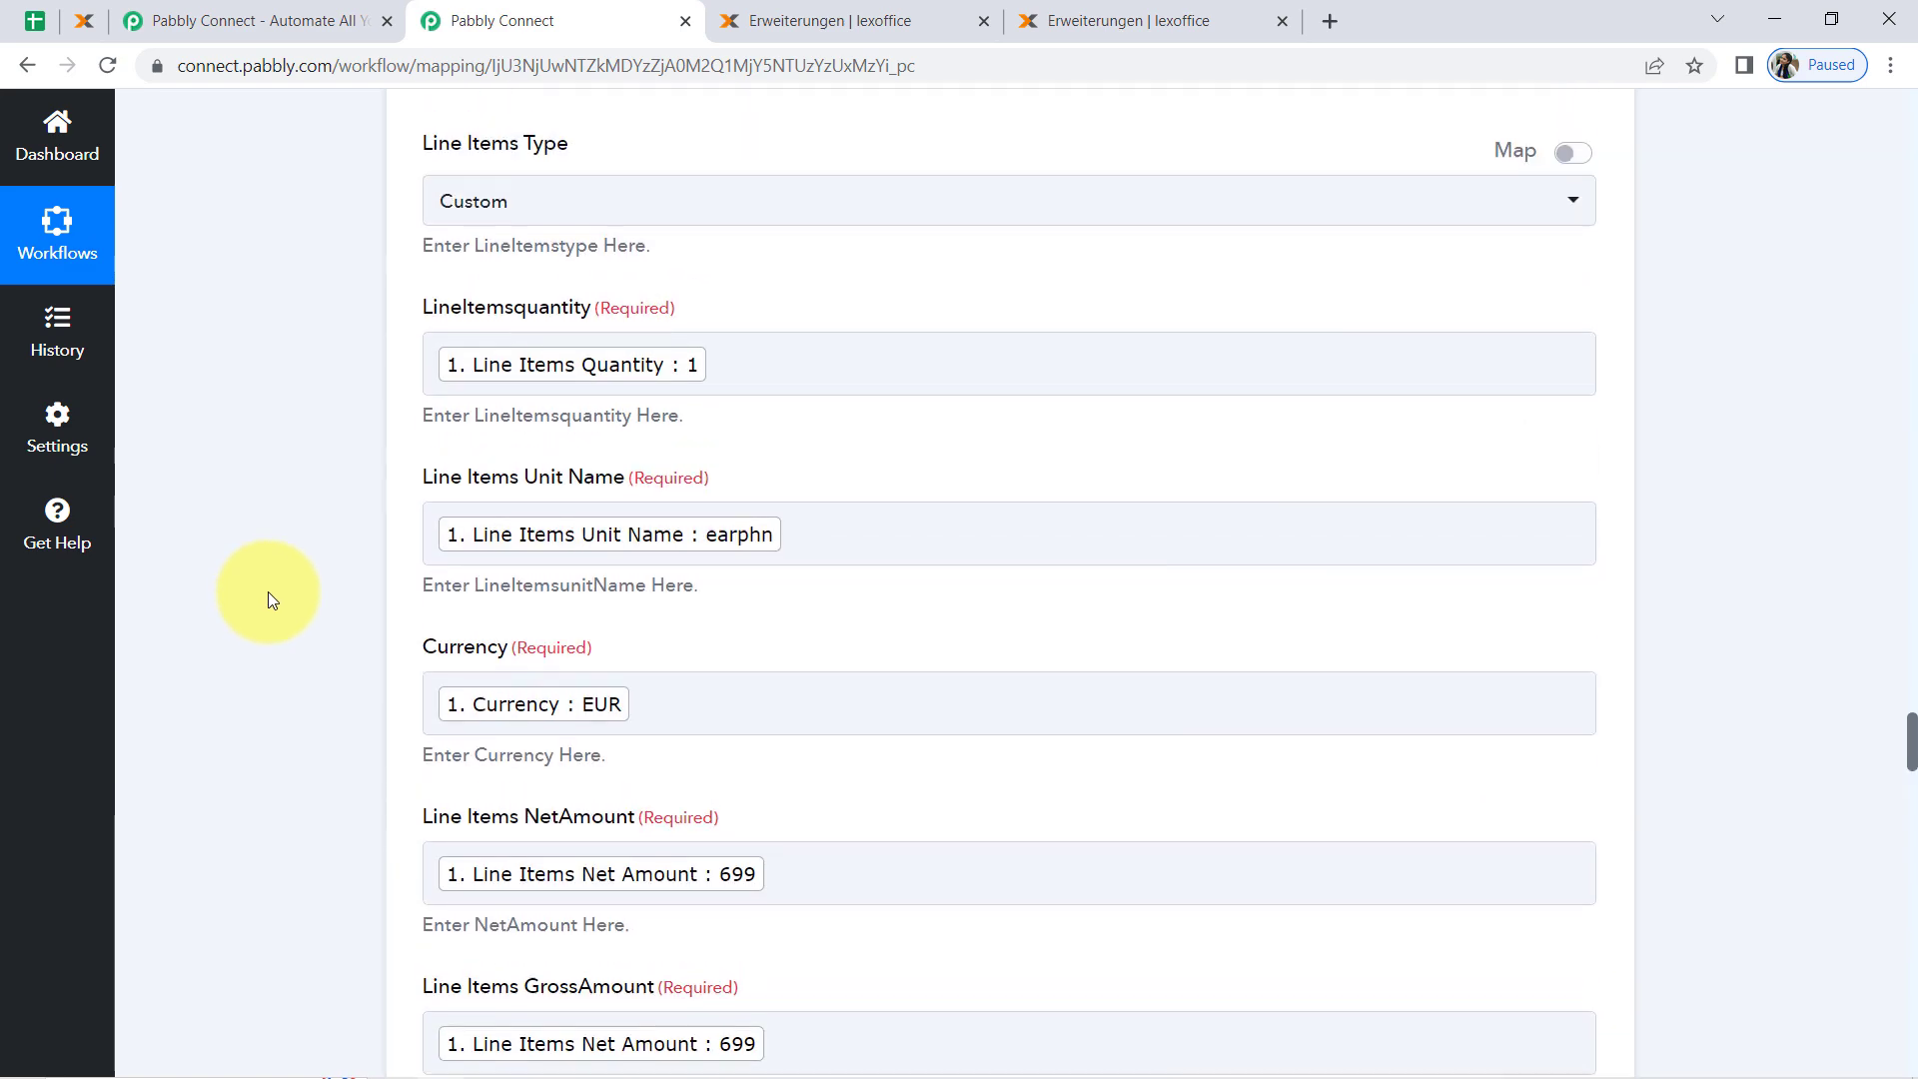
scroll(309, 611, "up", 4)
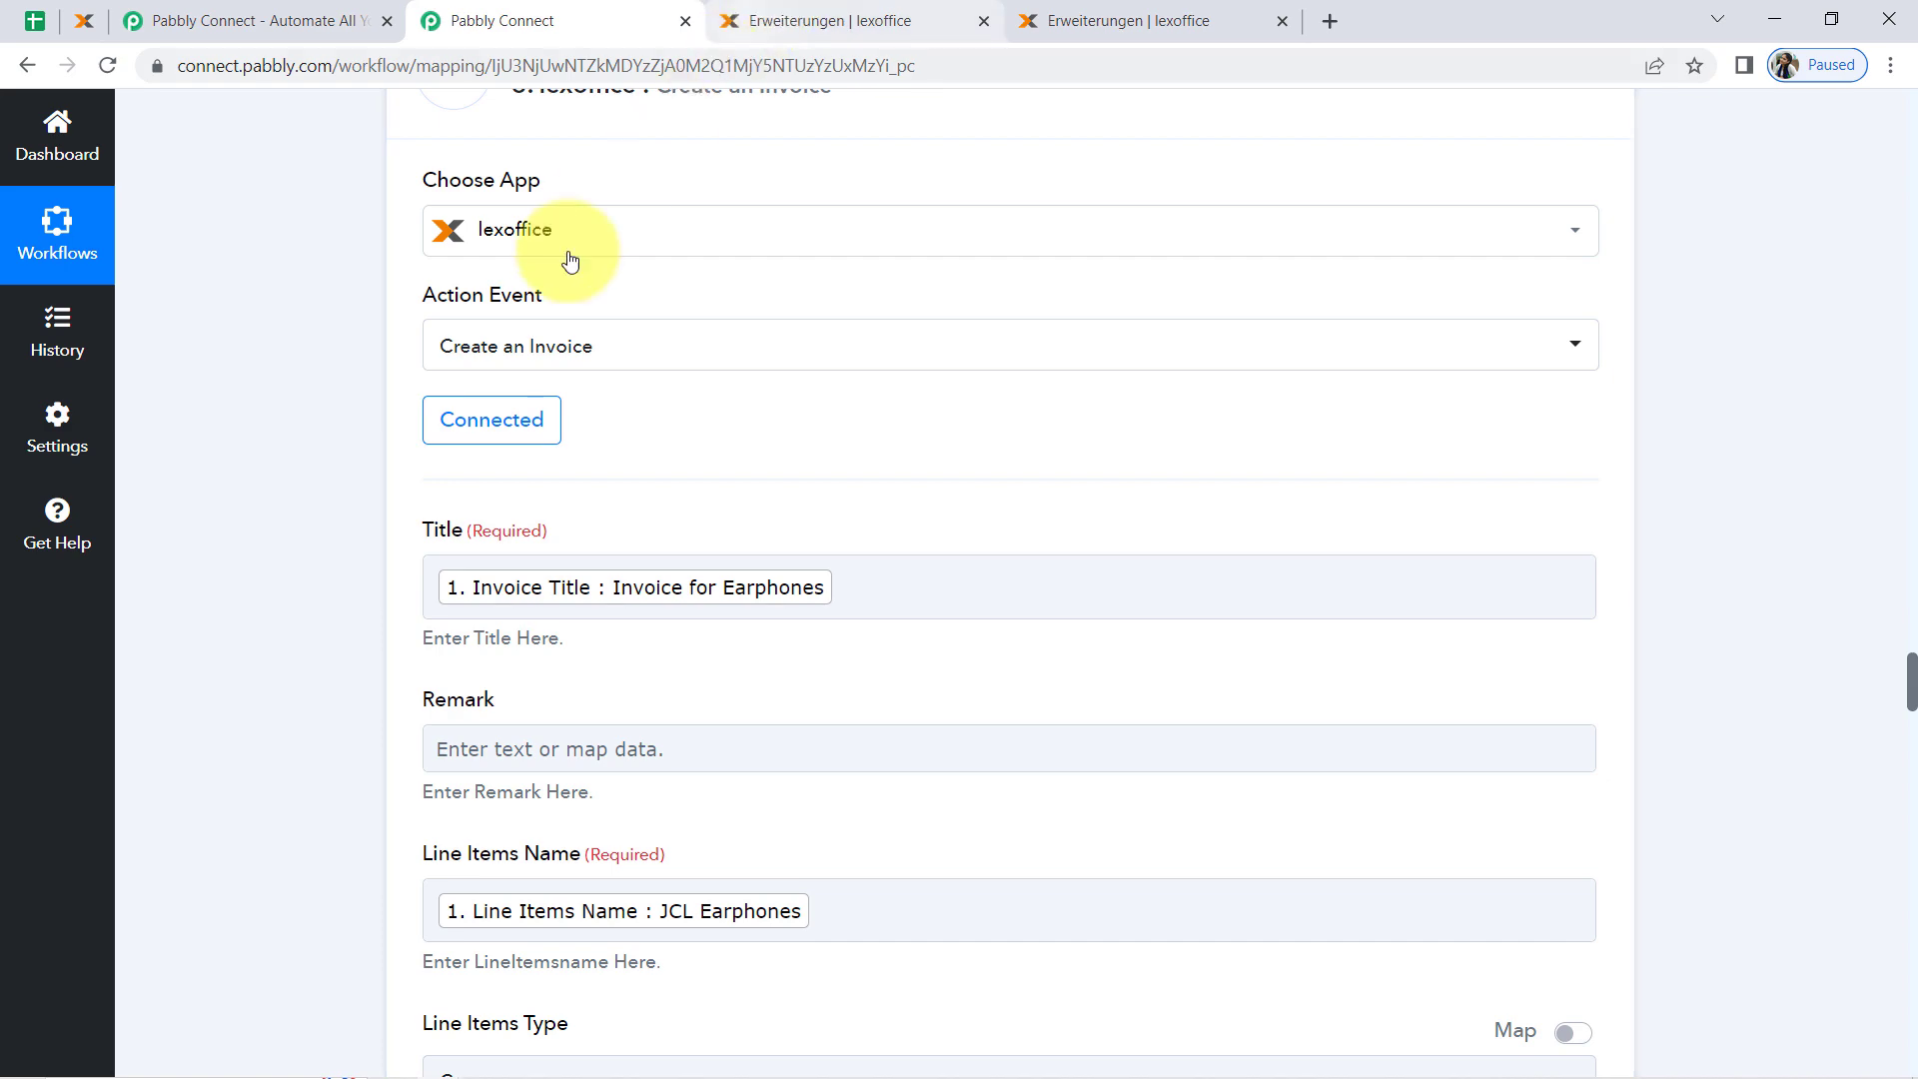
left_click(461, 432)
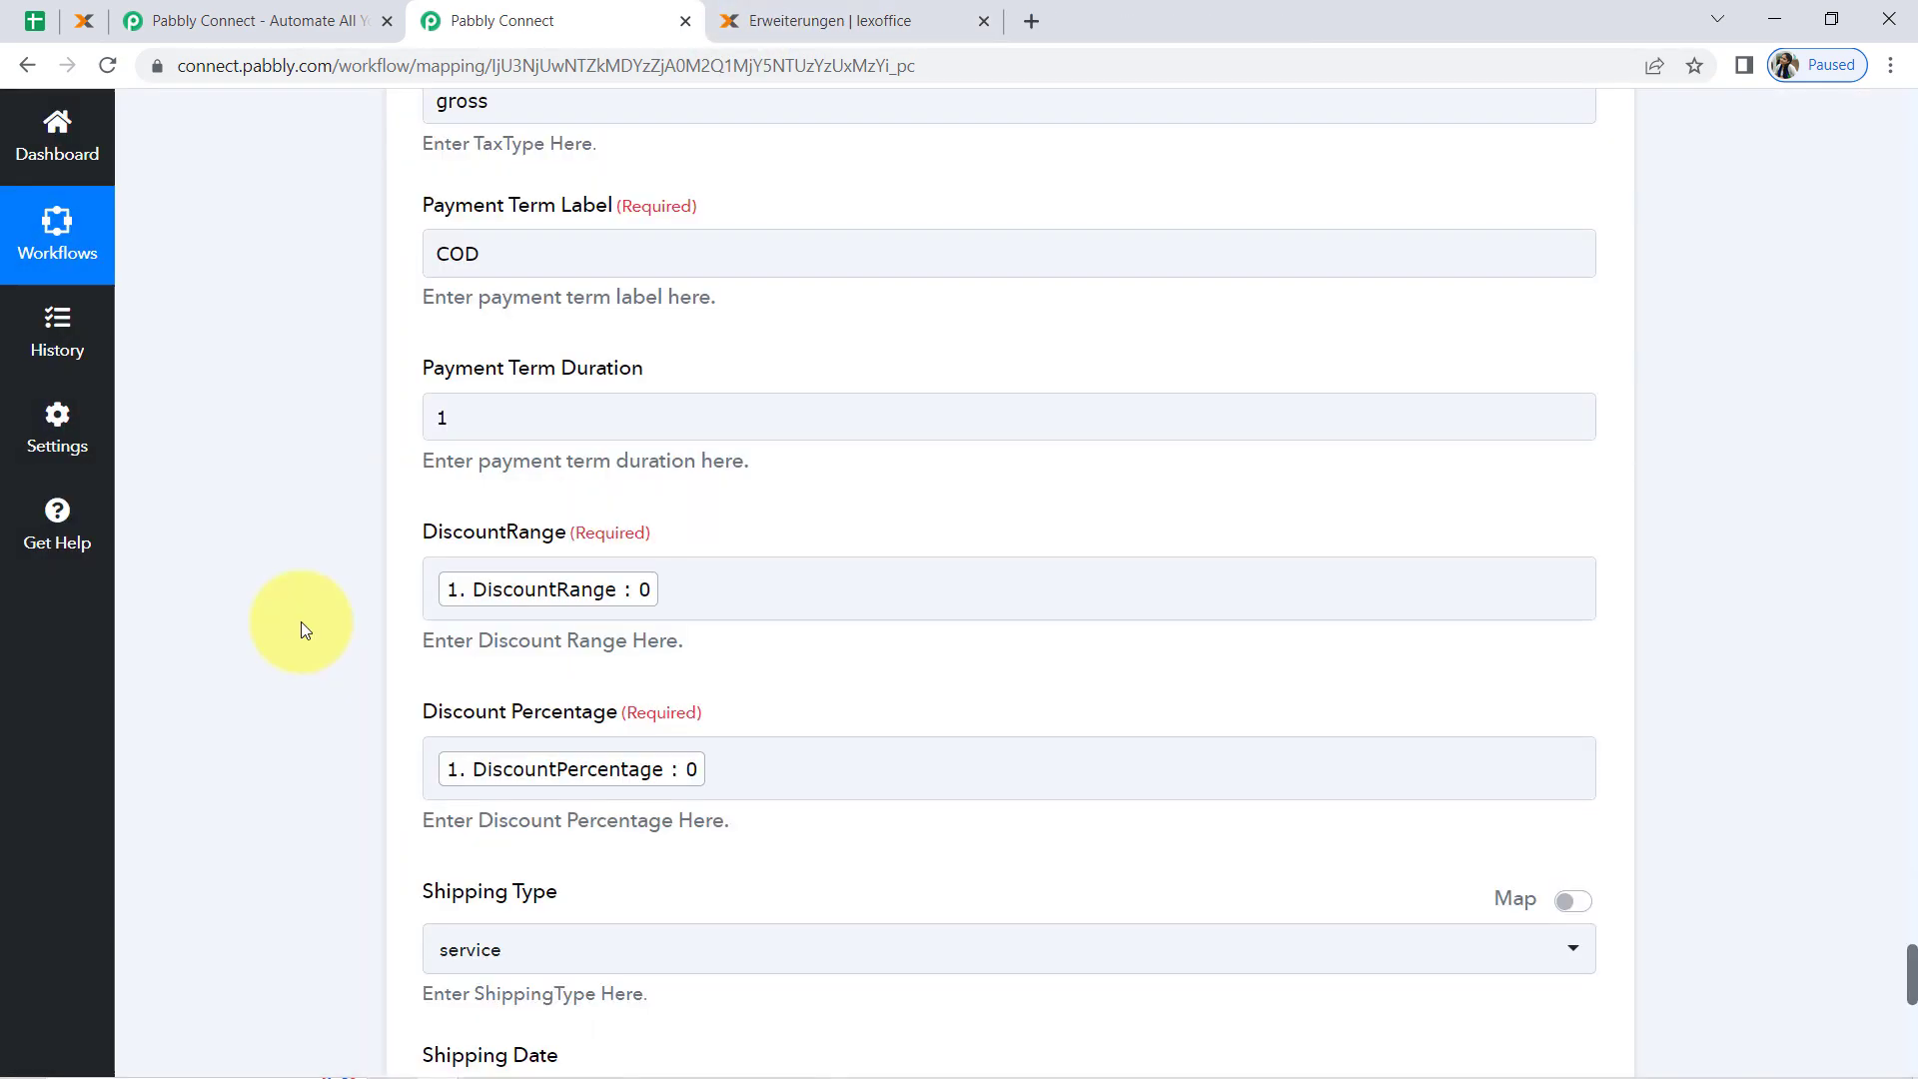
Resend the Create an Invoice test request and review the response down to Res2 Id and Res2 Version.
scroll(301, 629, "up", 1)
scroll(301, 629, "down", 12)
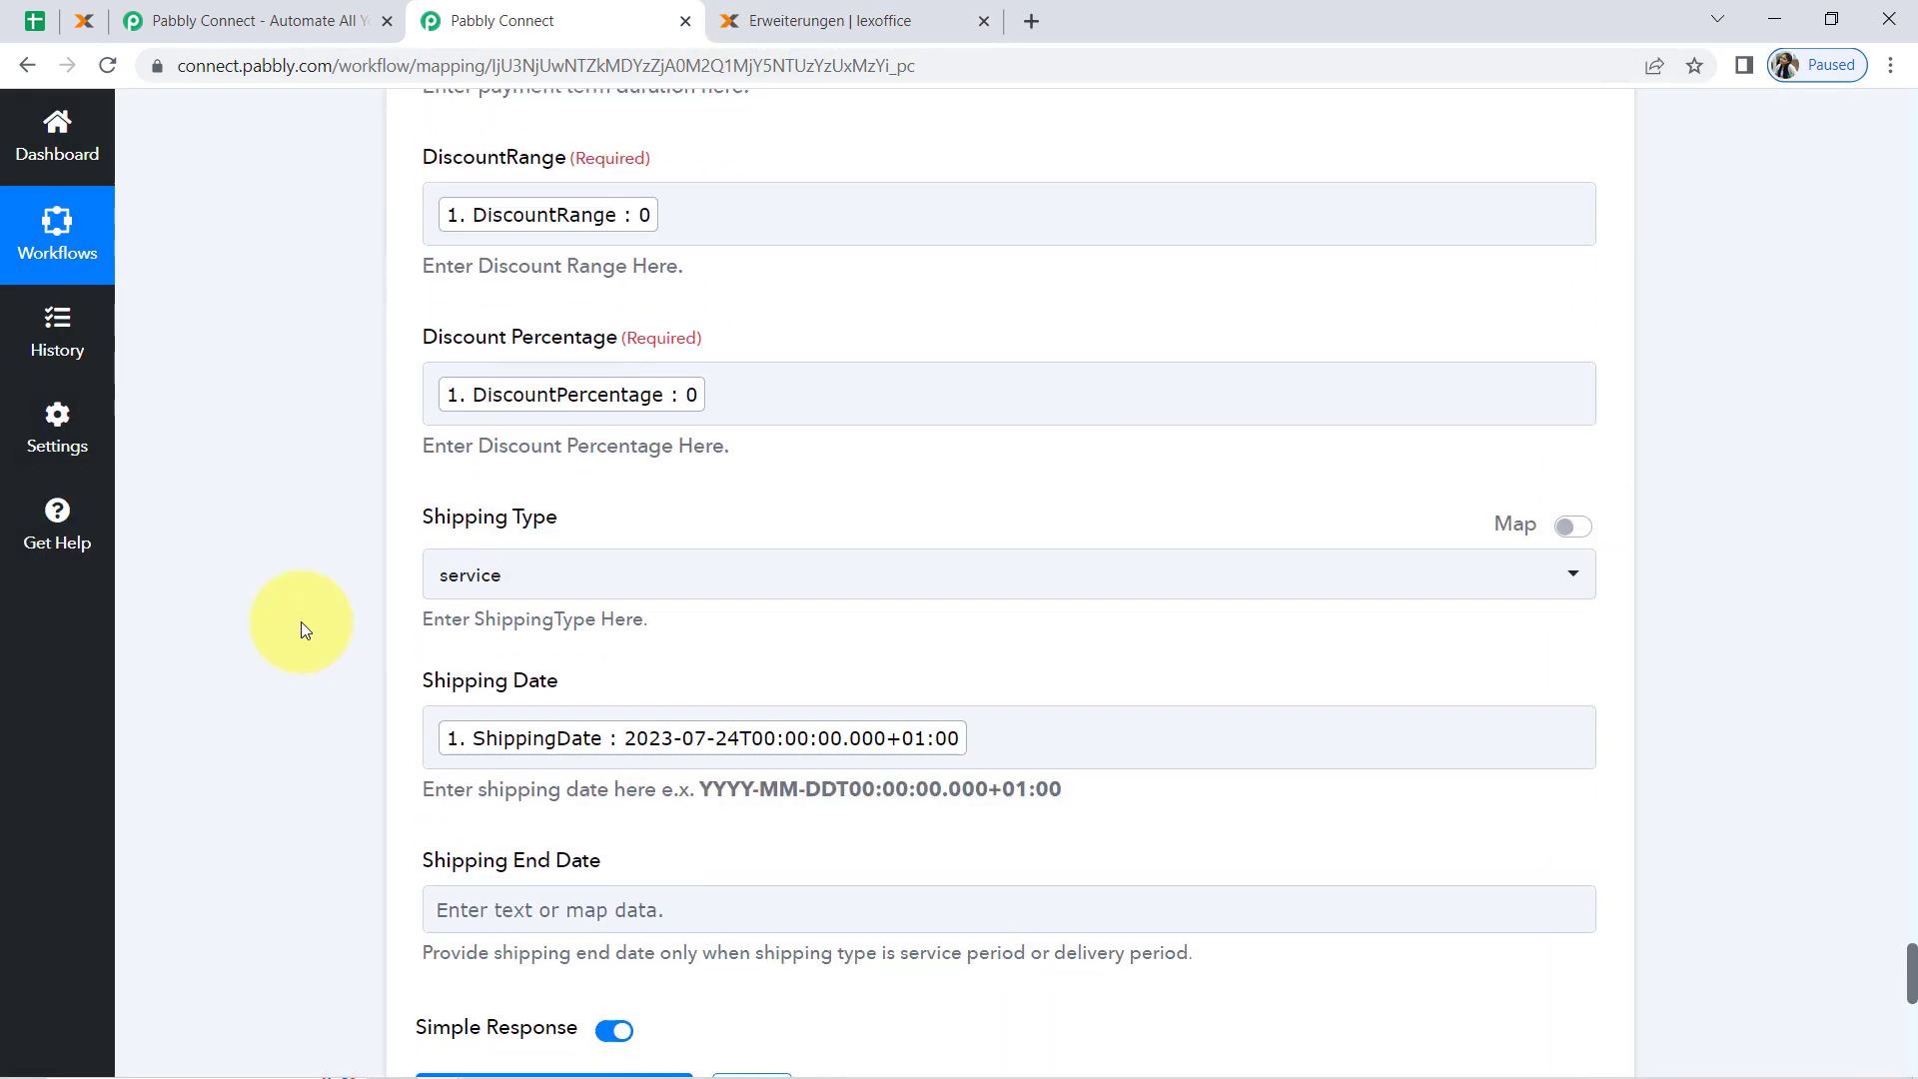
left_click(534, 361)
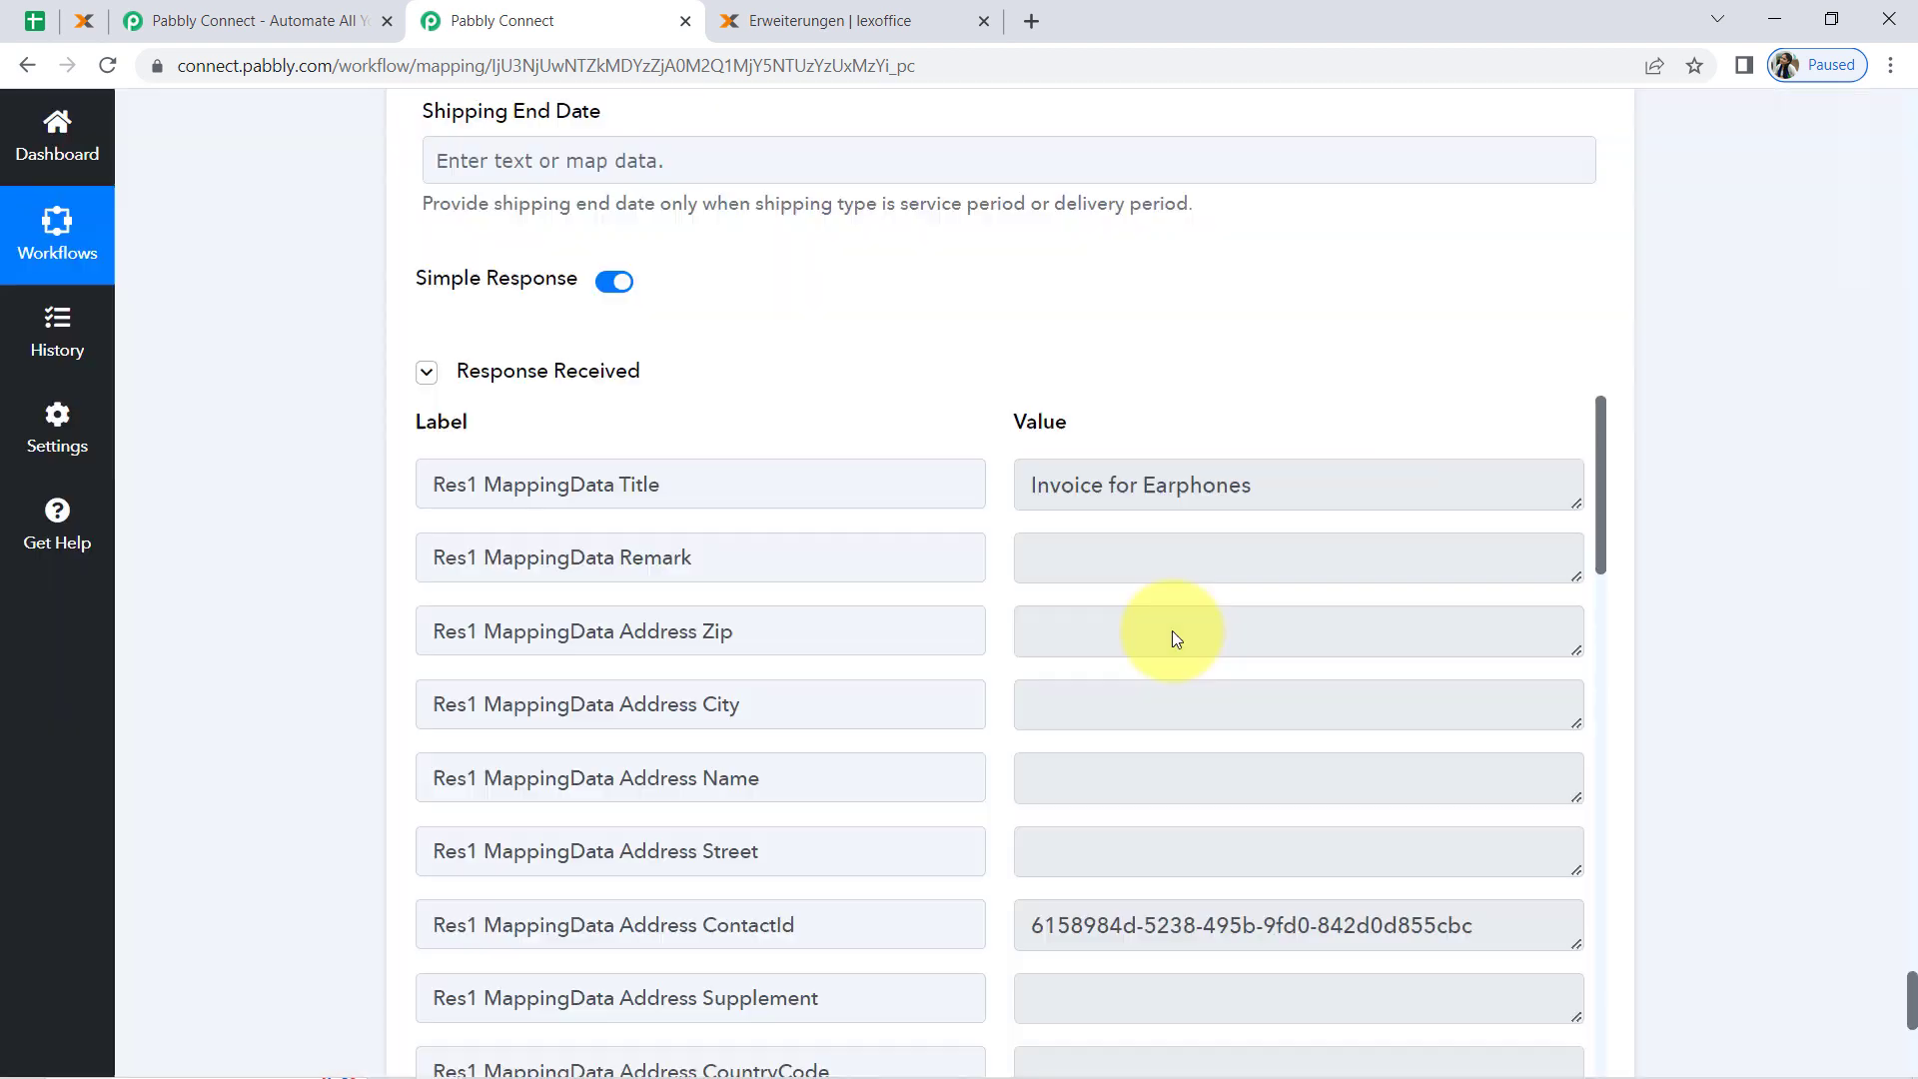
scroll(1170, 635, "down", 10)
scroll(1142, 709, "down", 15)
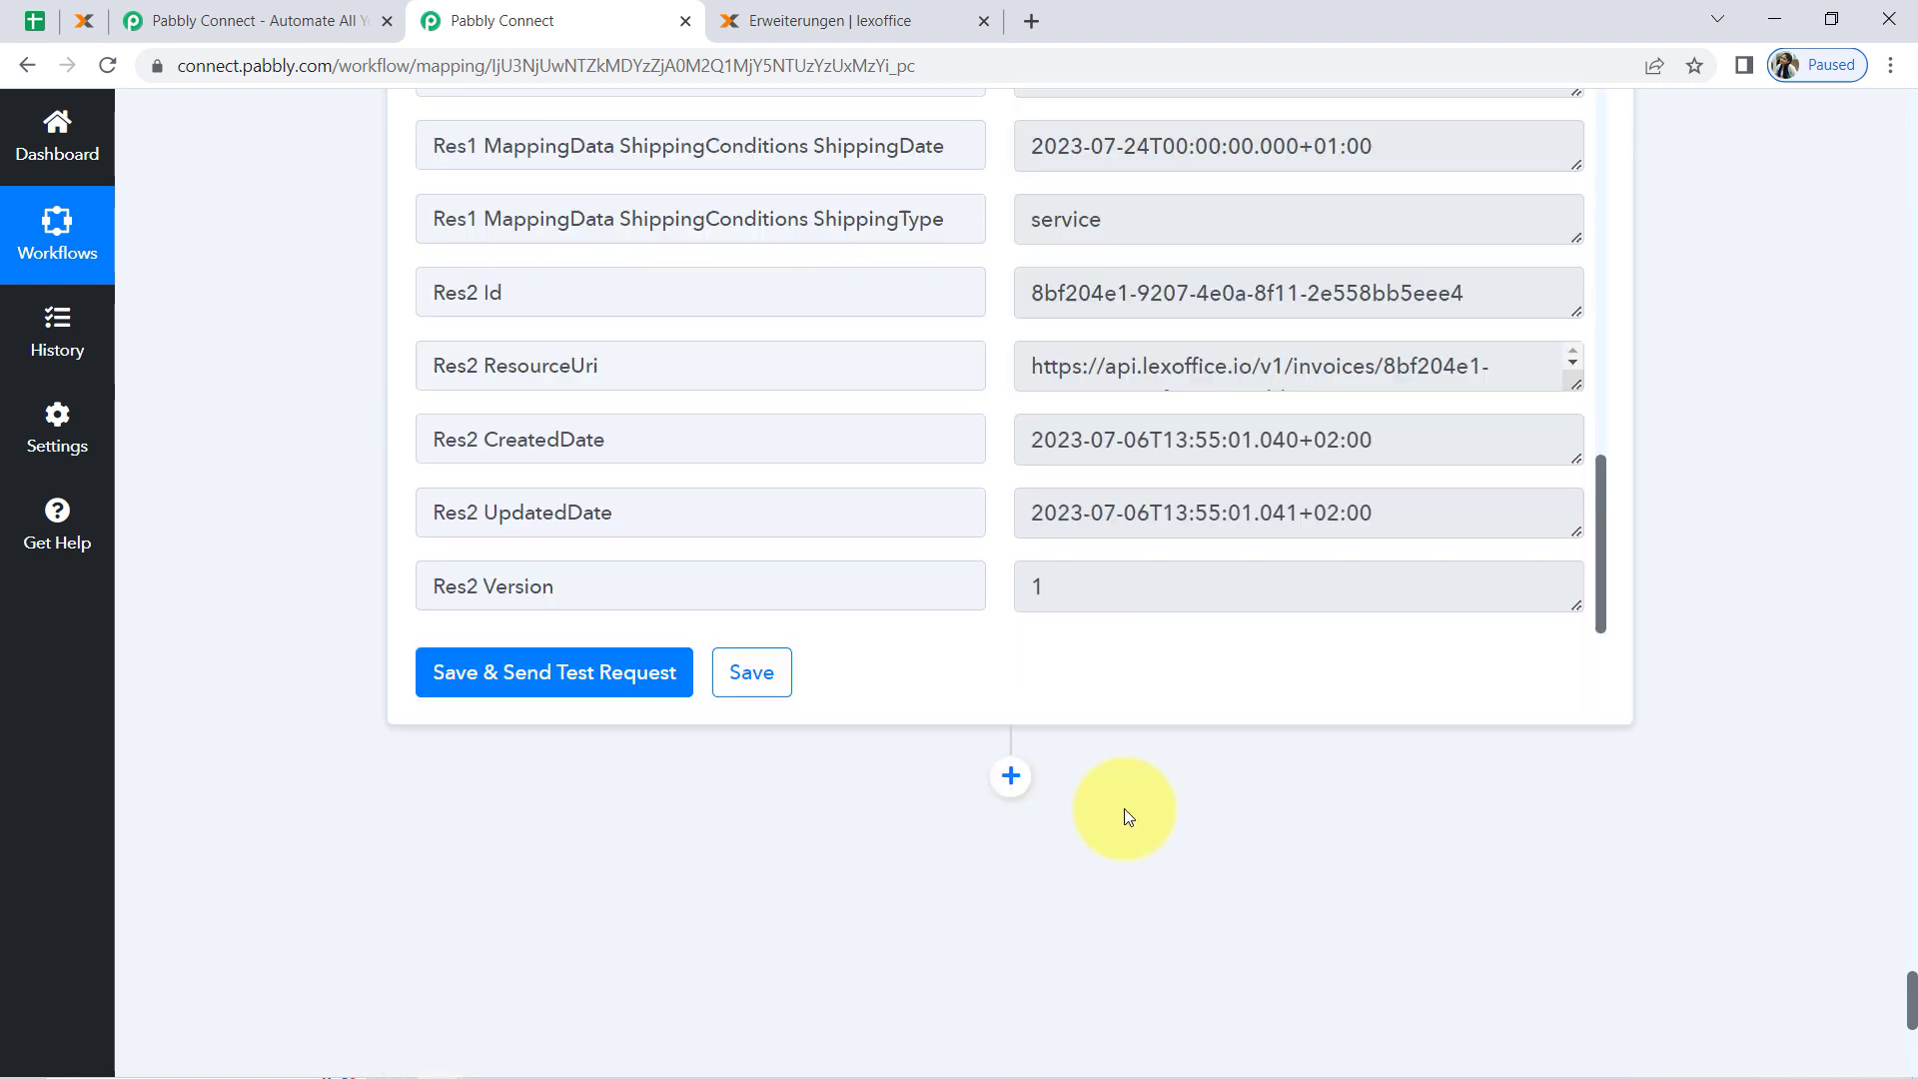
left_click(1061, 304)
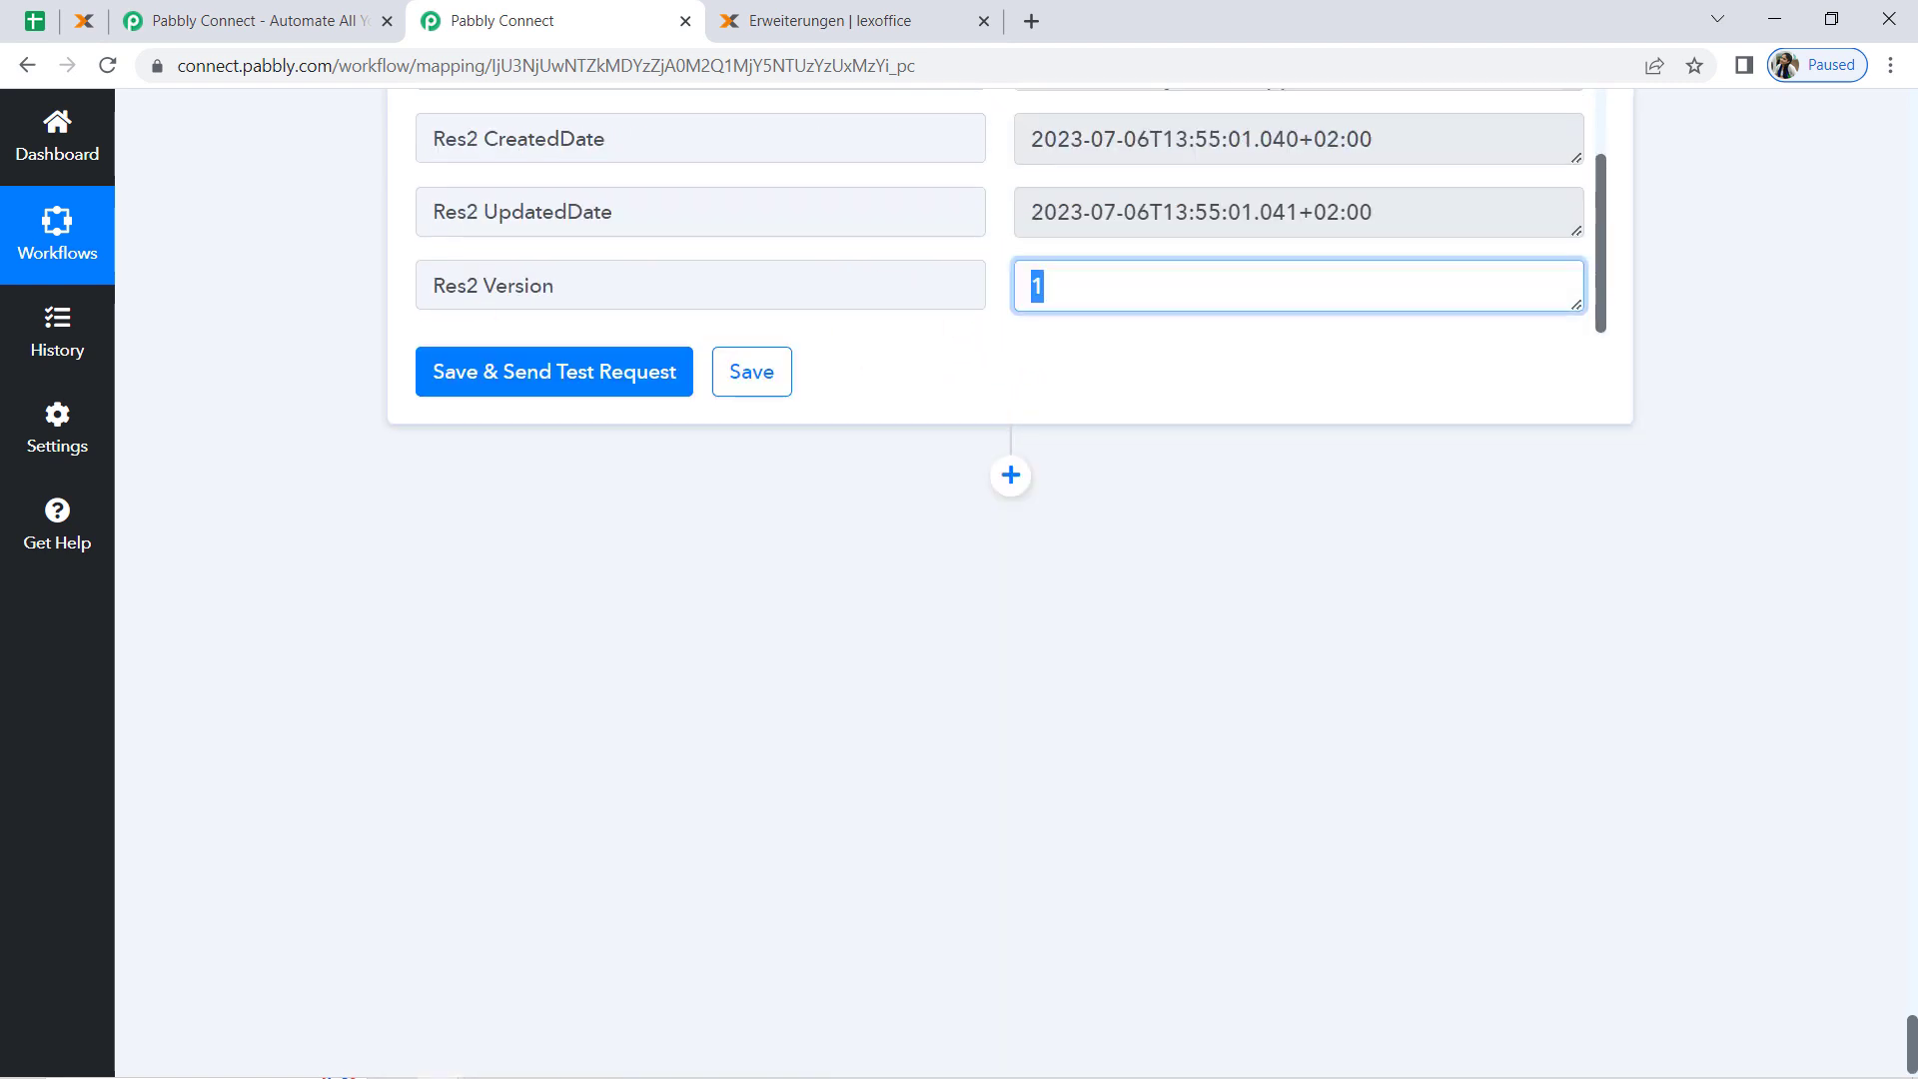
Switch to lexoffice and reload the list of all receipts.
left_click(100, 18)
left_click(105, 64)
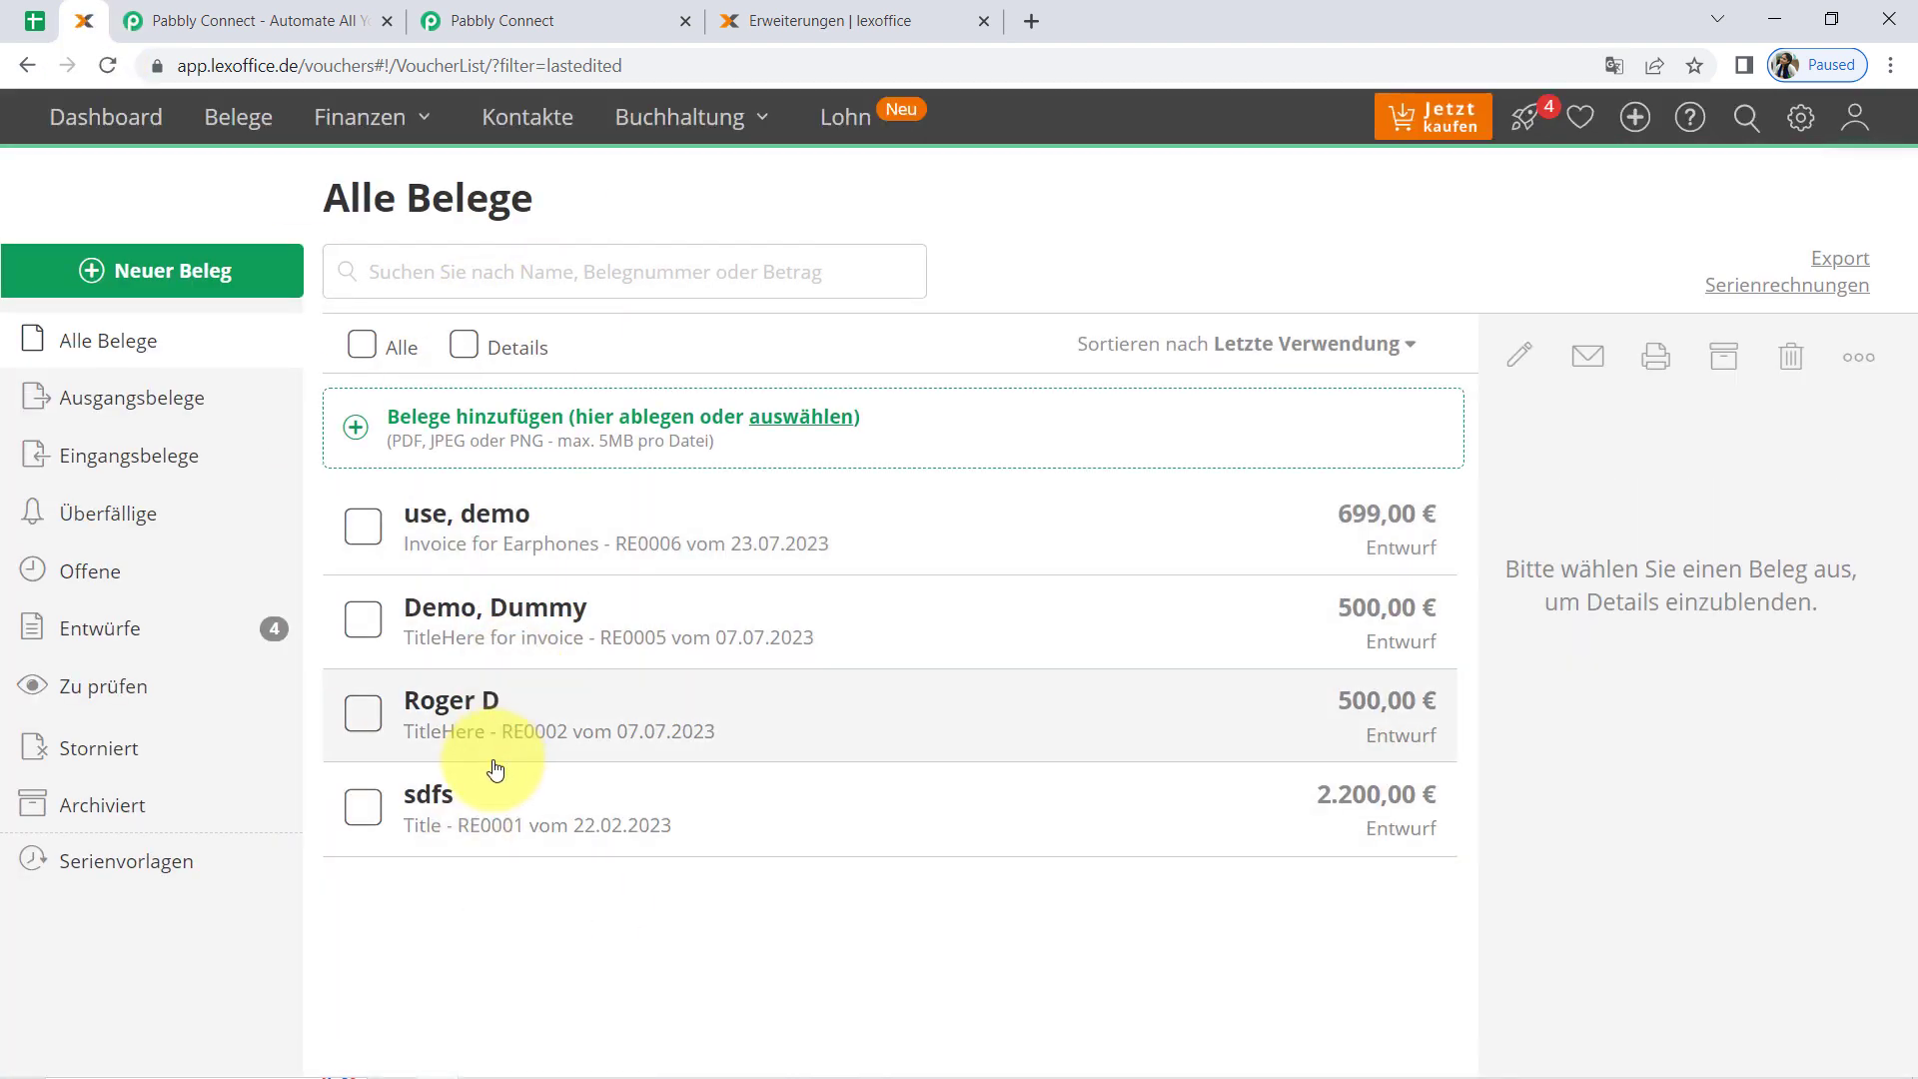
left_click(104, 64)
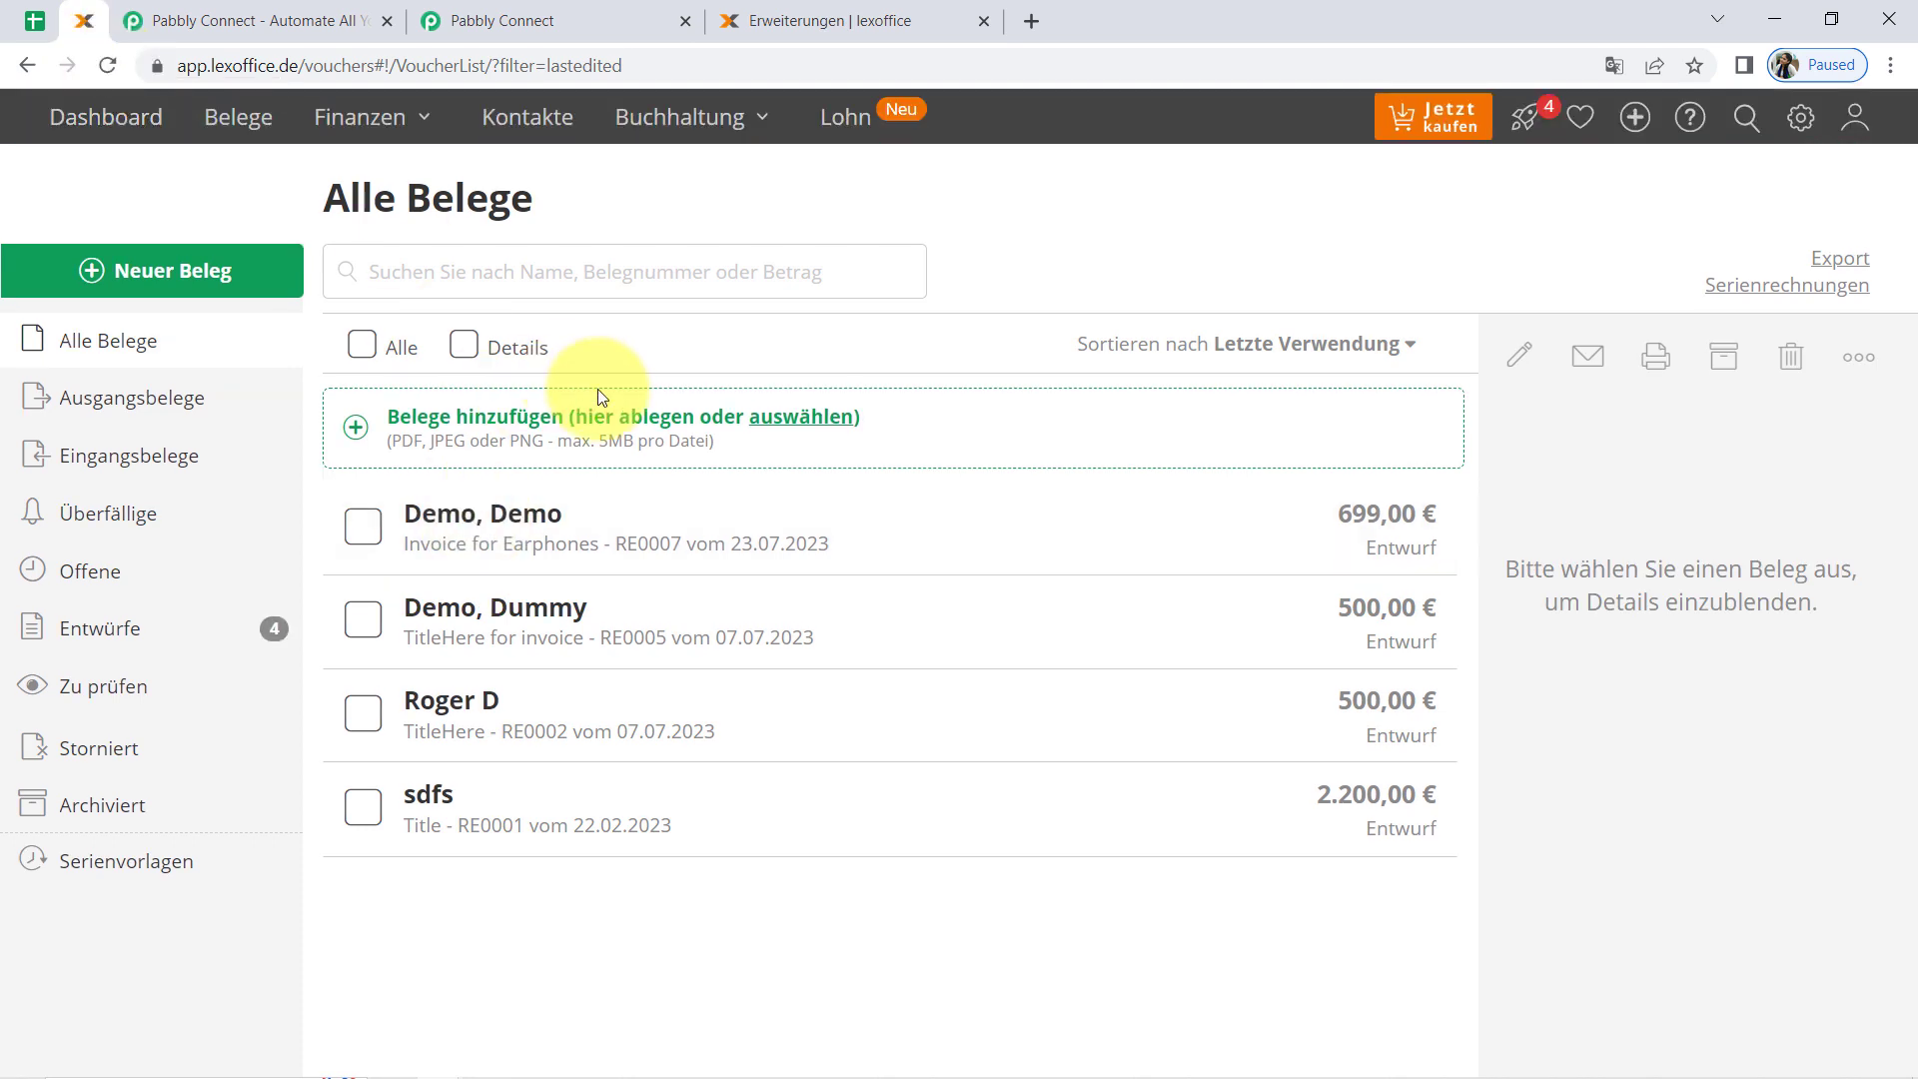
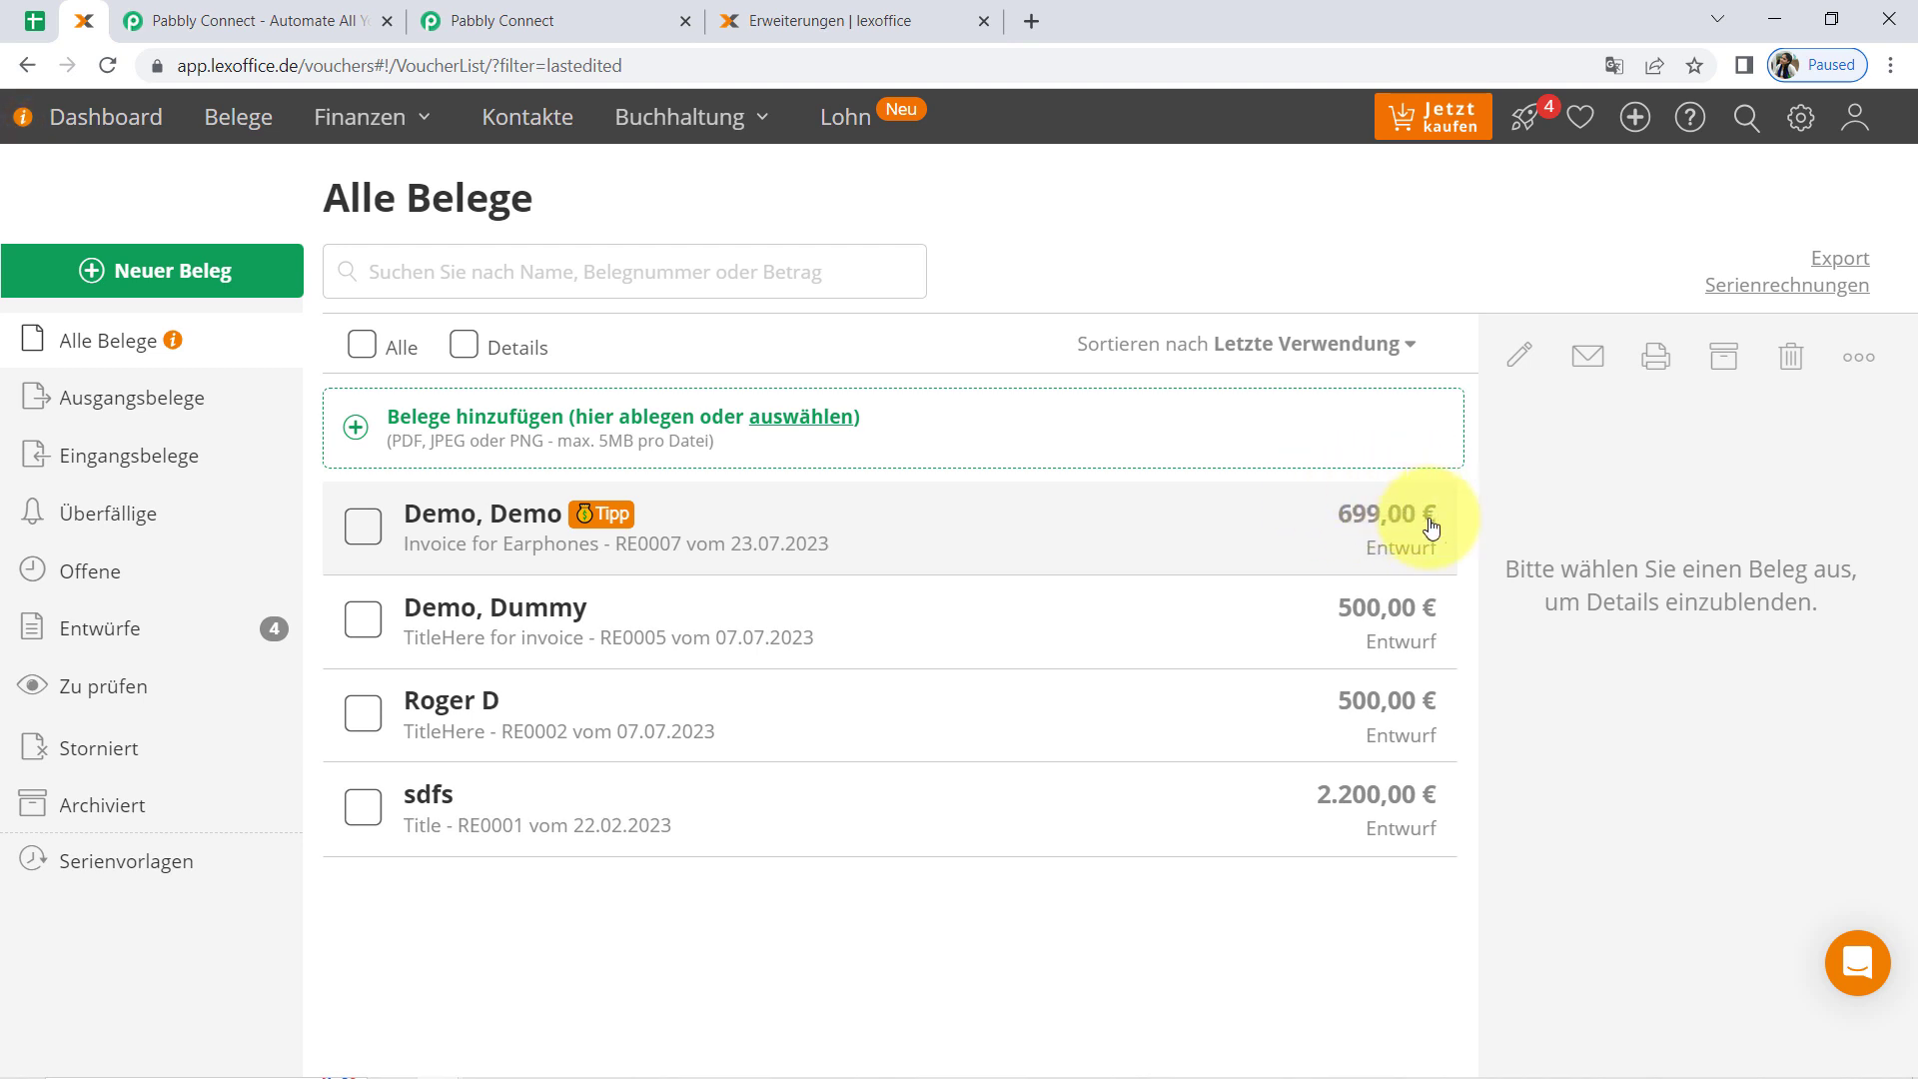
Open the Invoice for Earphones draft in full view and check its customer details, dates, line item and total.
left_click(462, 534)
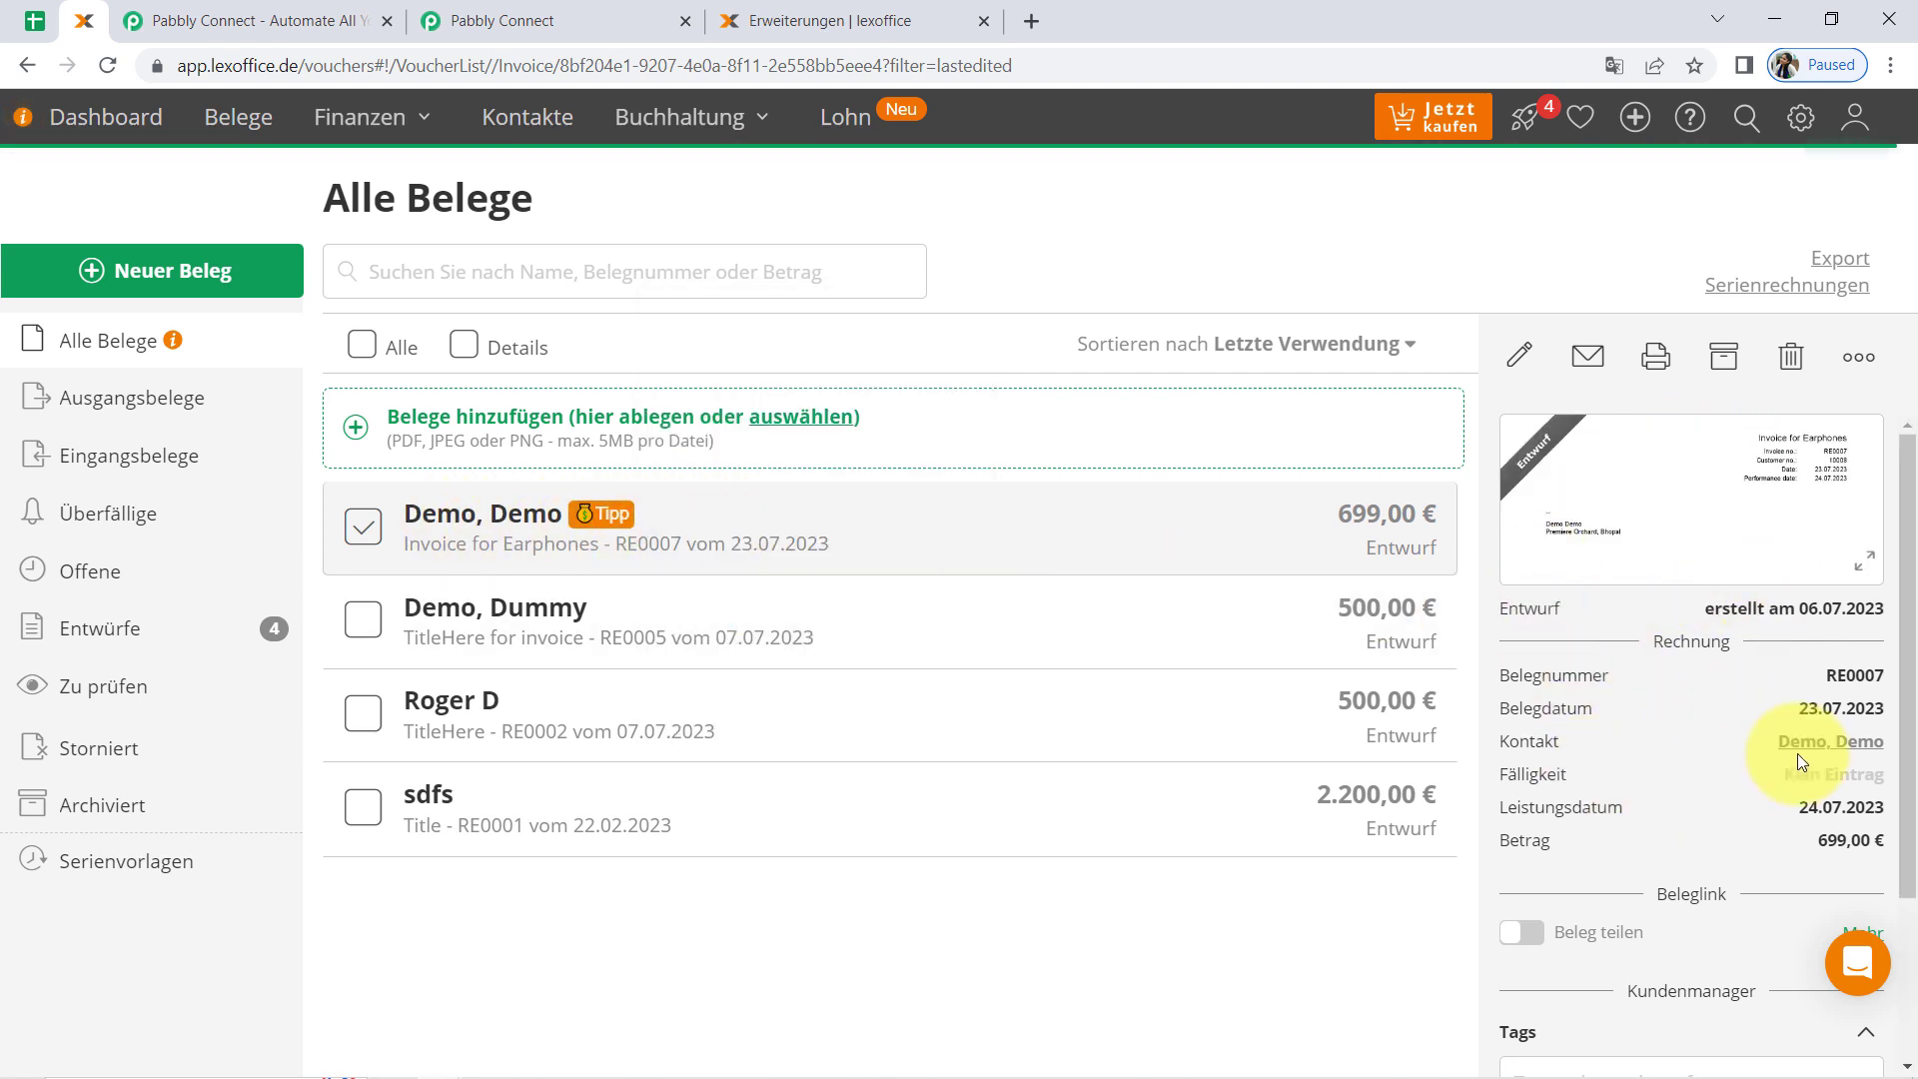
left_click(1866, 565)
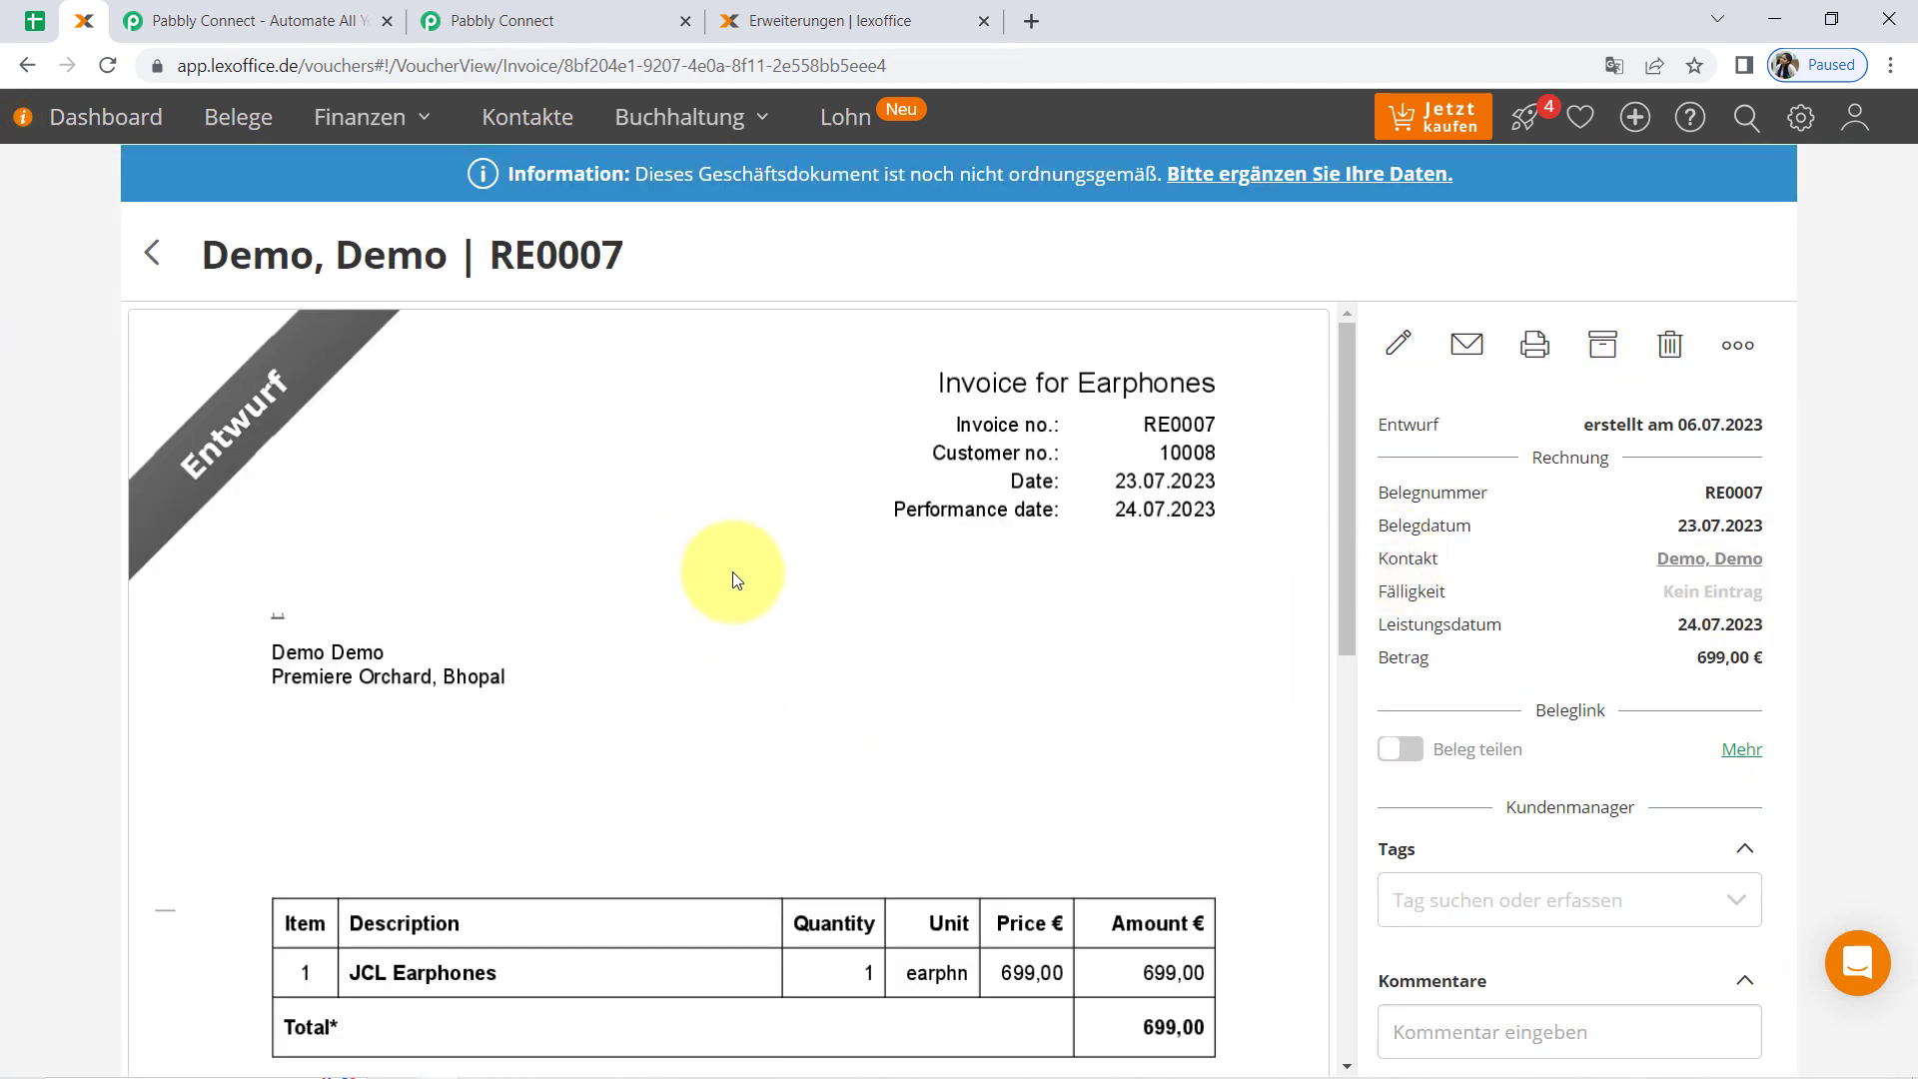
scroll(736, 578, "down", 3)
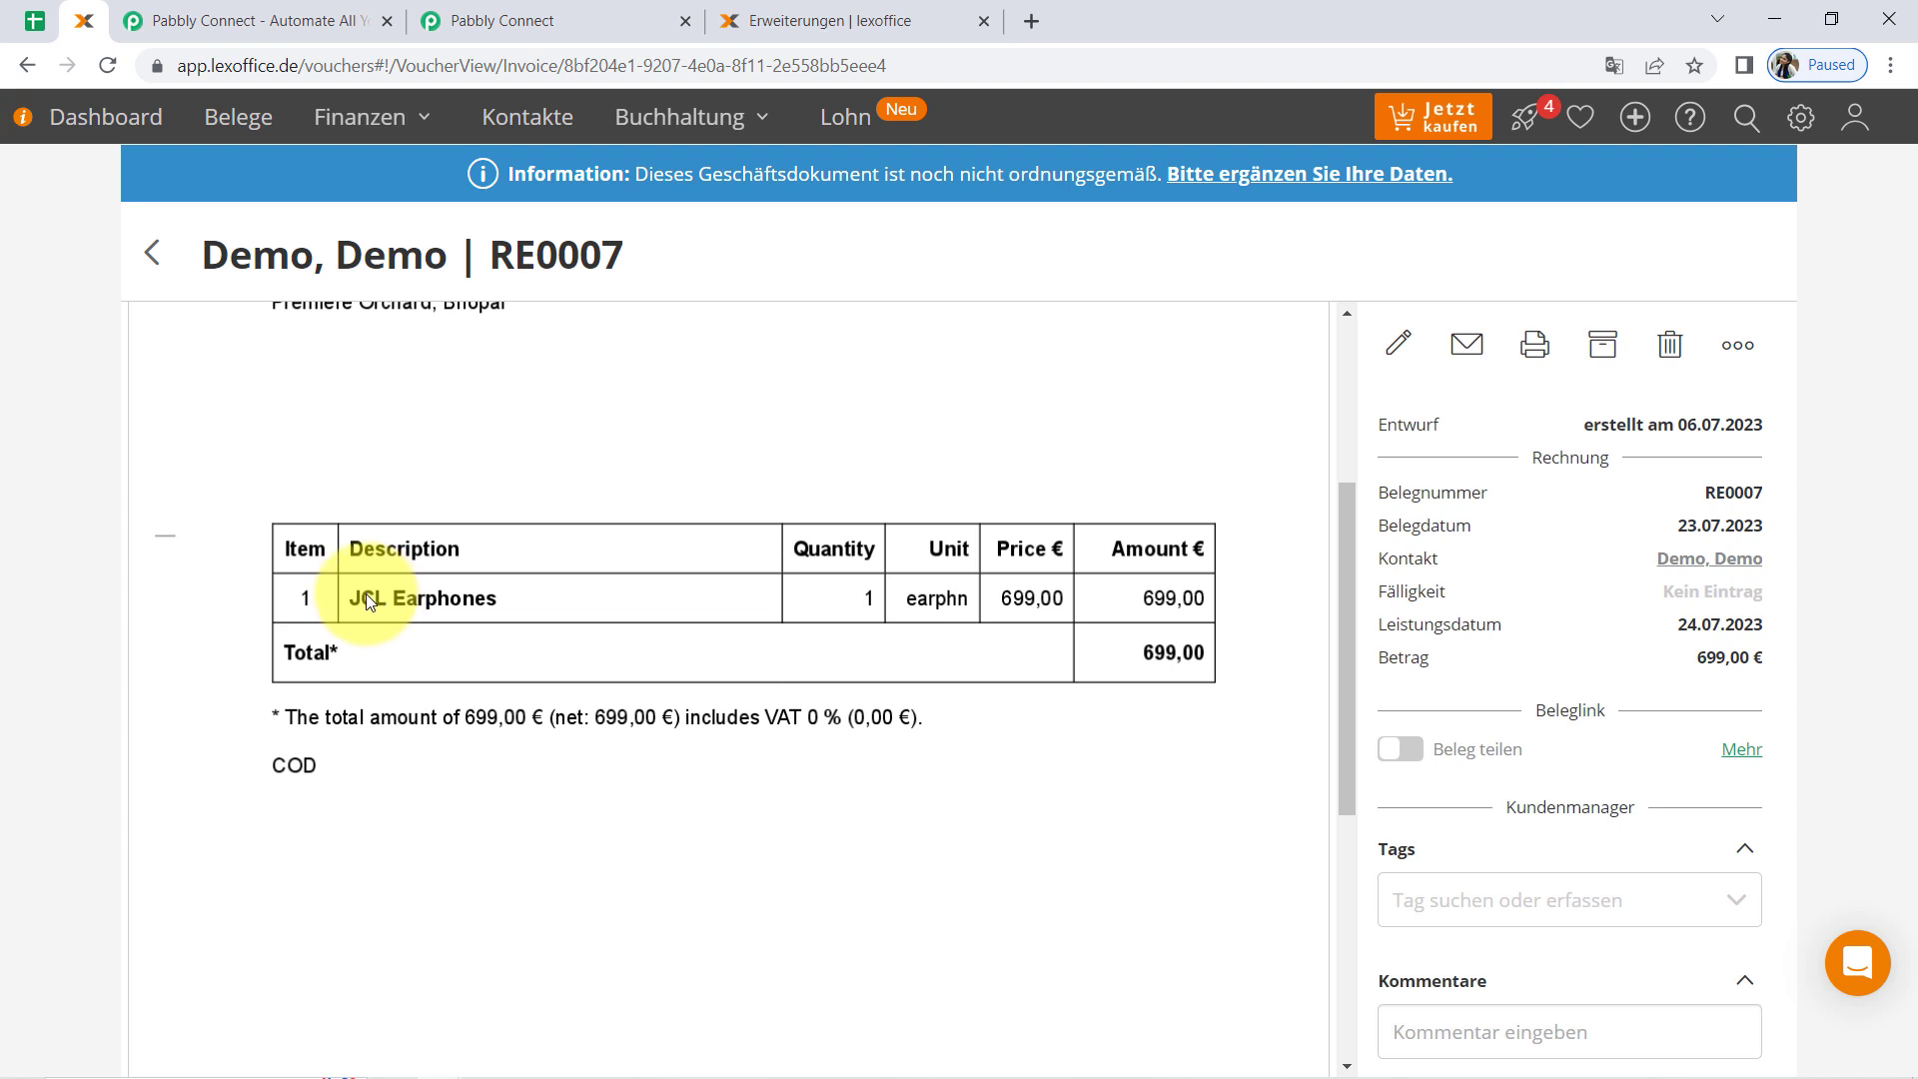
left_click_drag(365, 593, 494, 594)
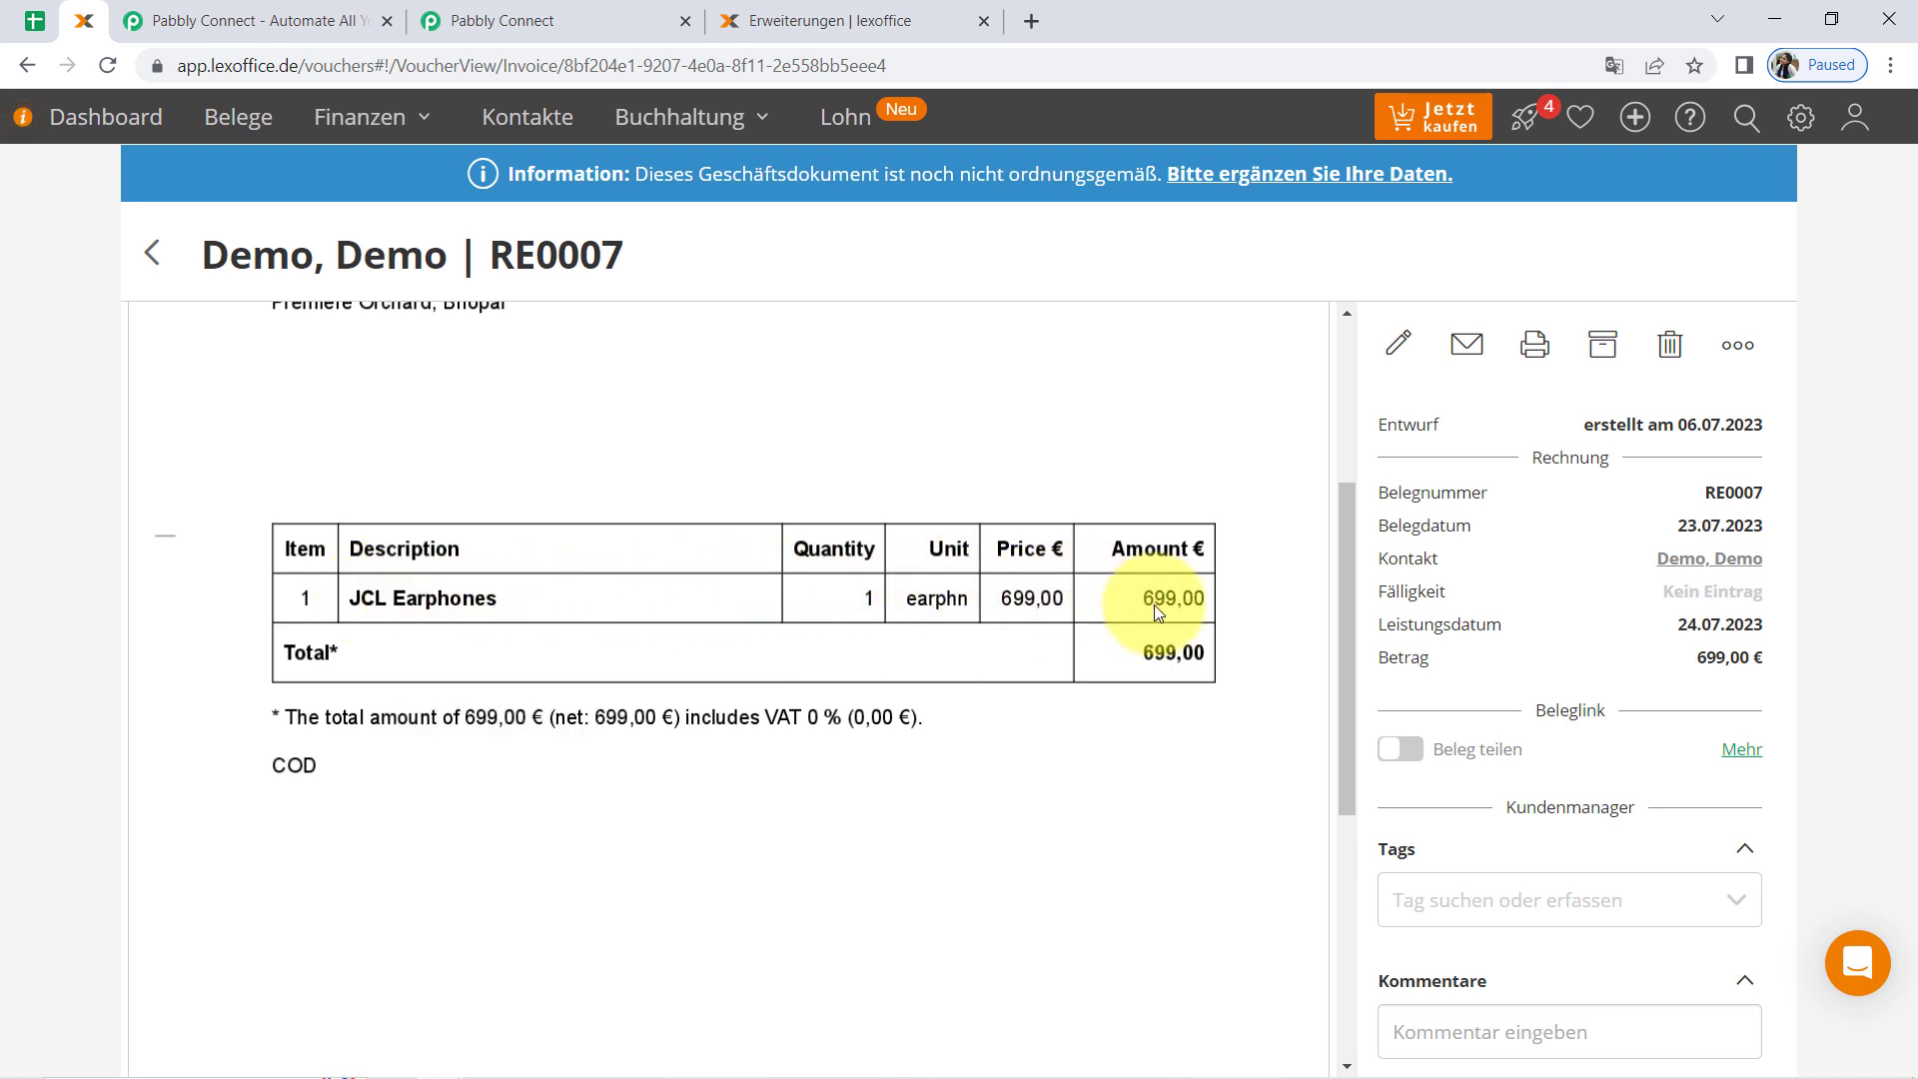
scroll(814, 683, "up", 3)
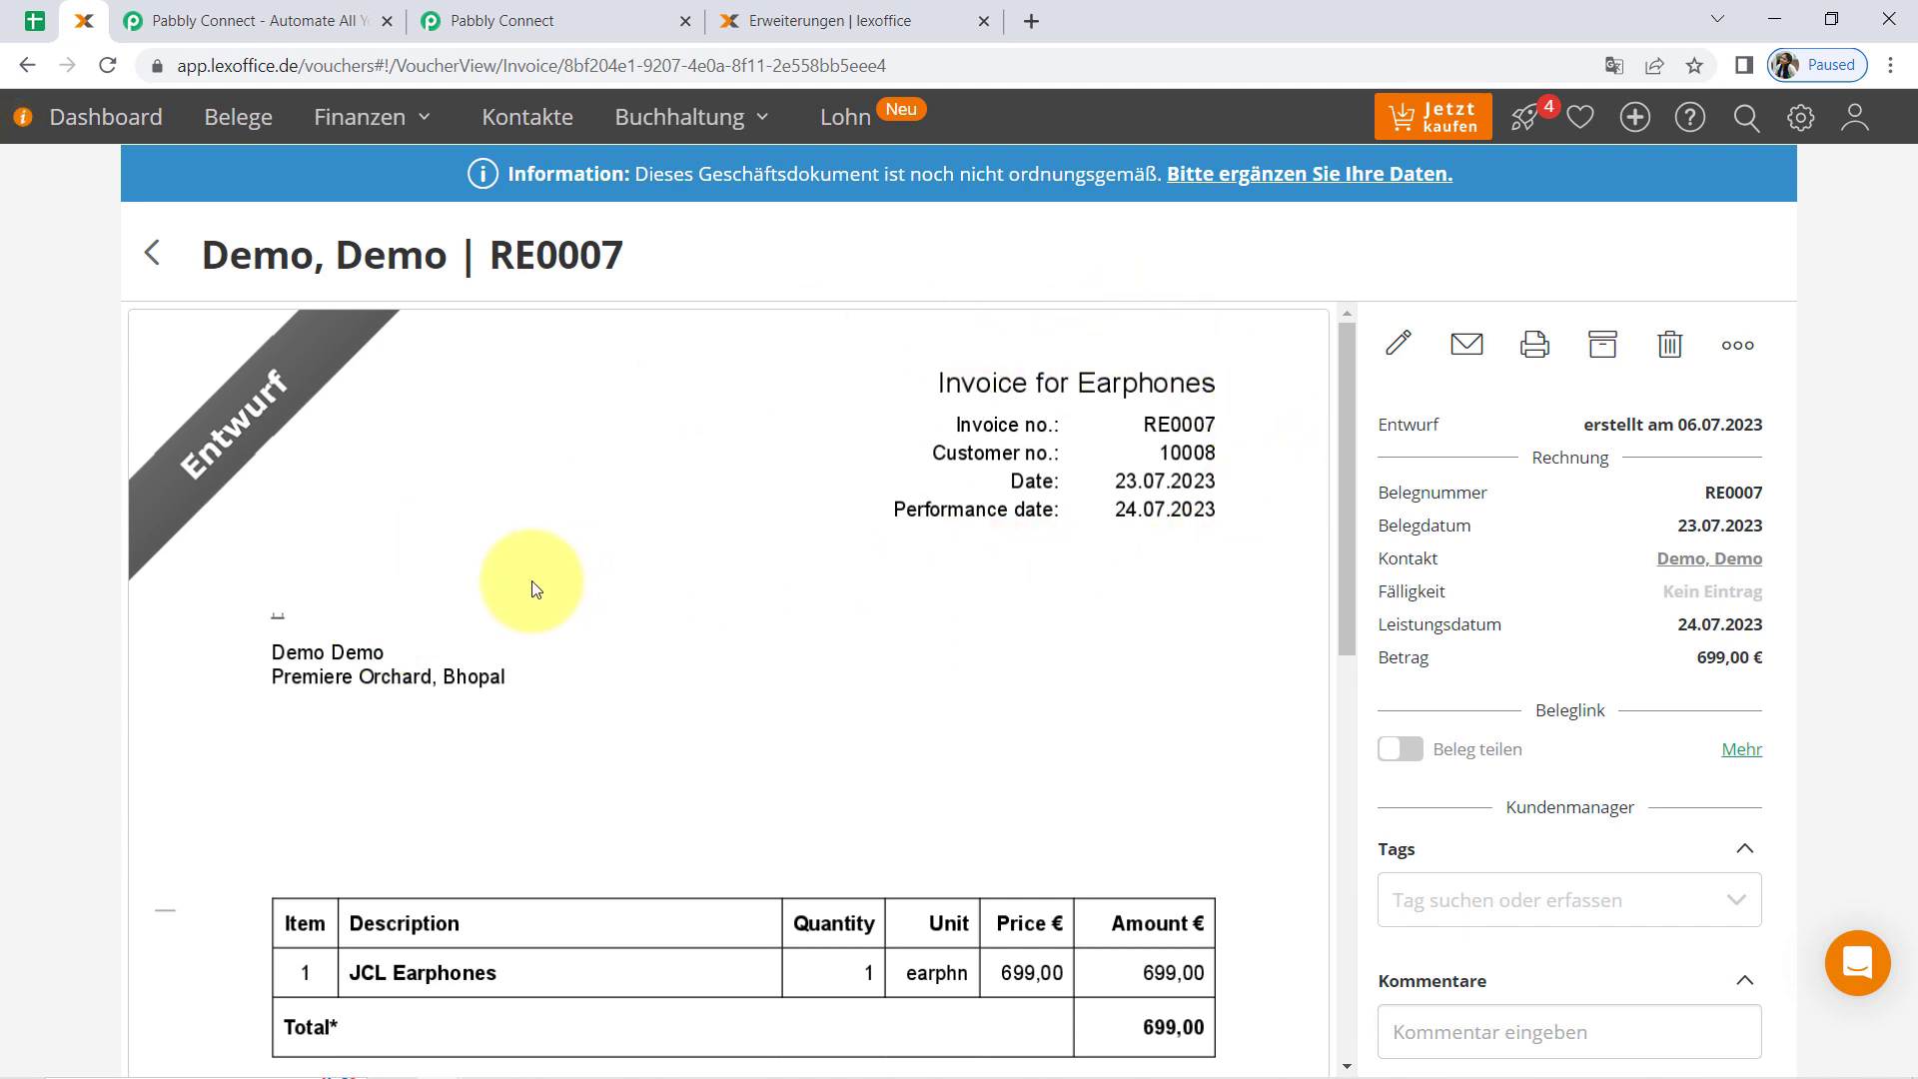
Glance at the Invoice Data spreadsheet, return to the Pabbly Connect workflow, and collapse the Google Sheets trigger and Create Contacts action.
left_click(34, 20)
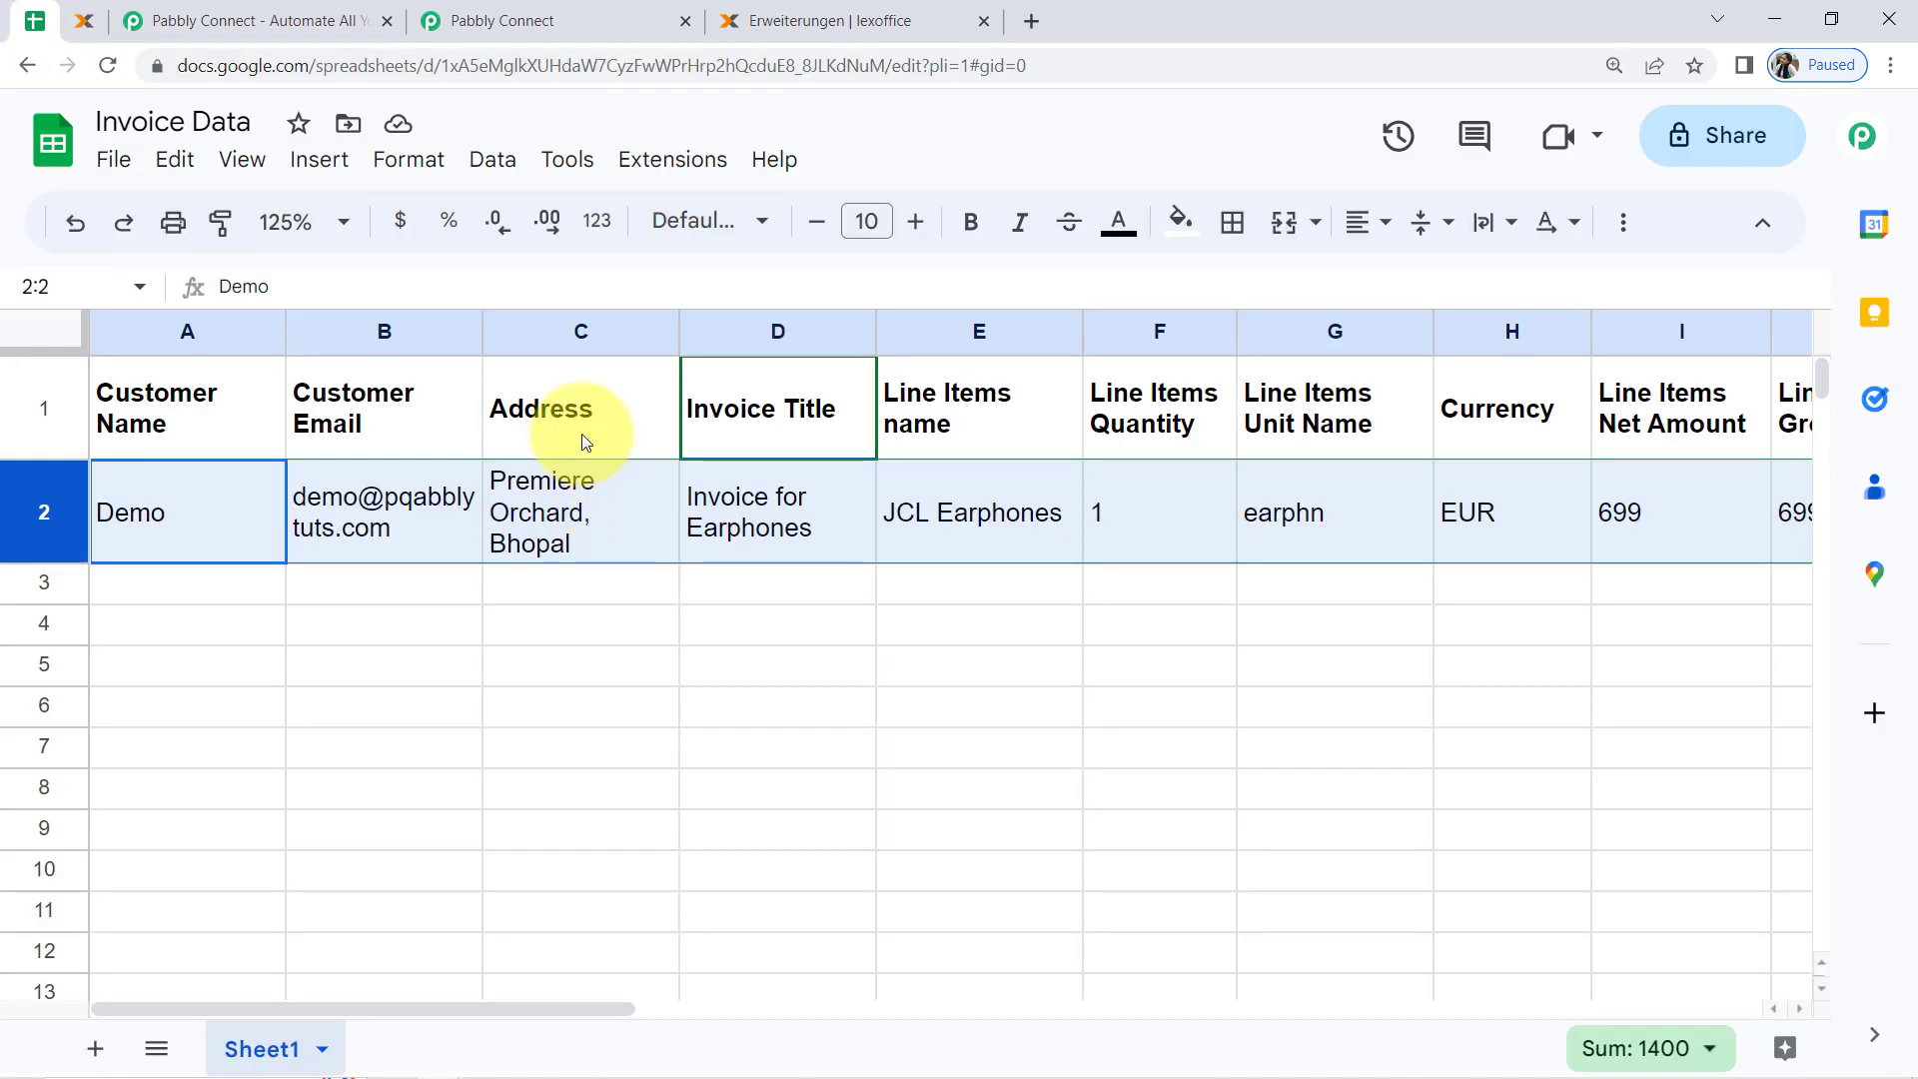
left_click(603, 12)
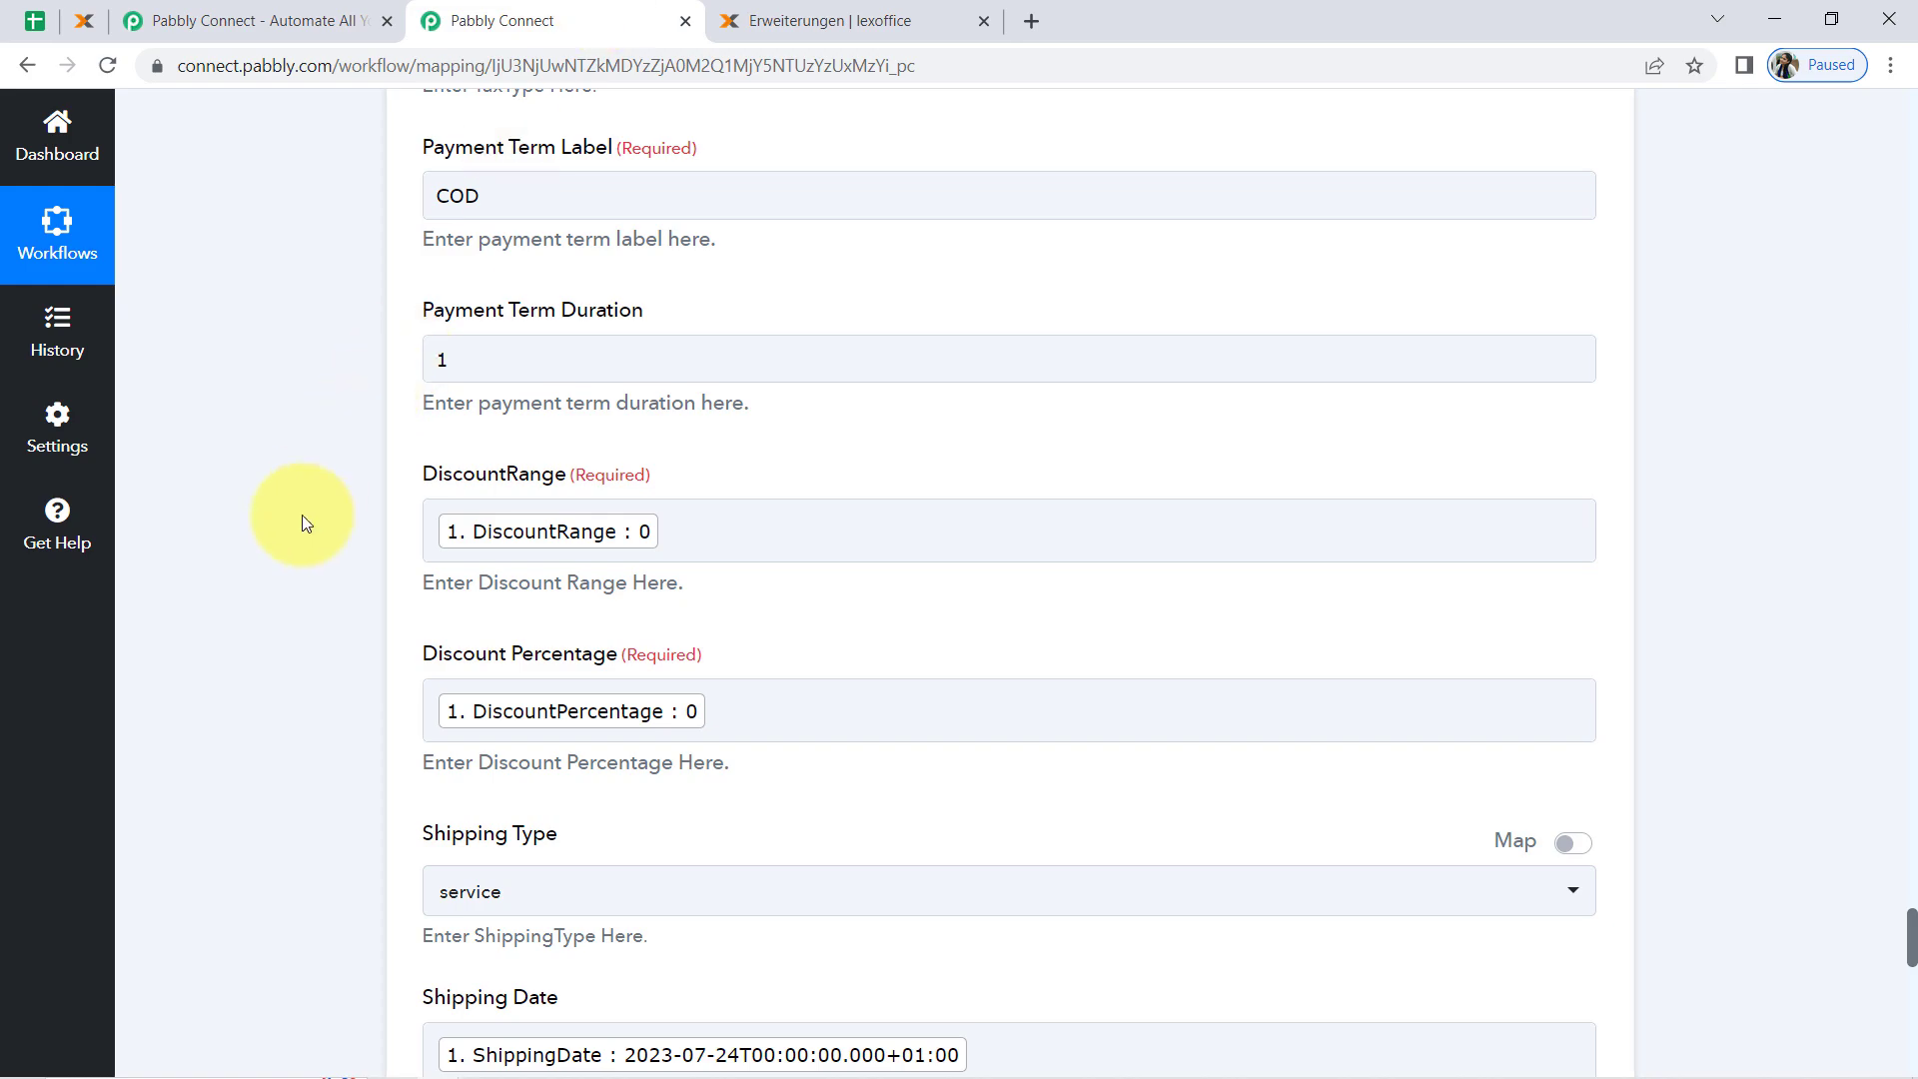
scroll(298, 528, "up", 20)
scroll(308, 522, "up", 20)
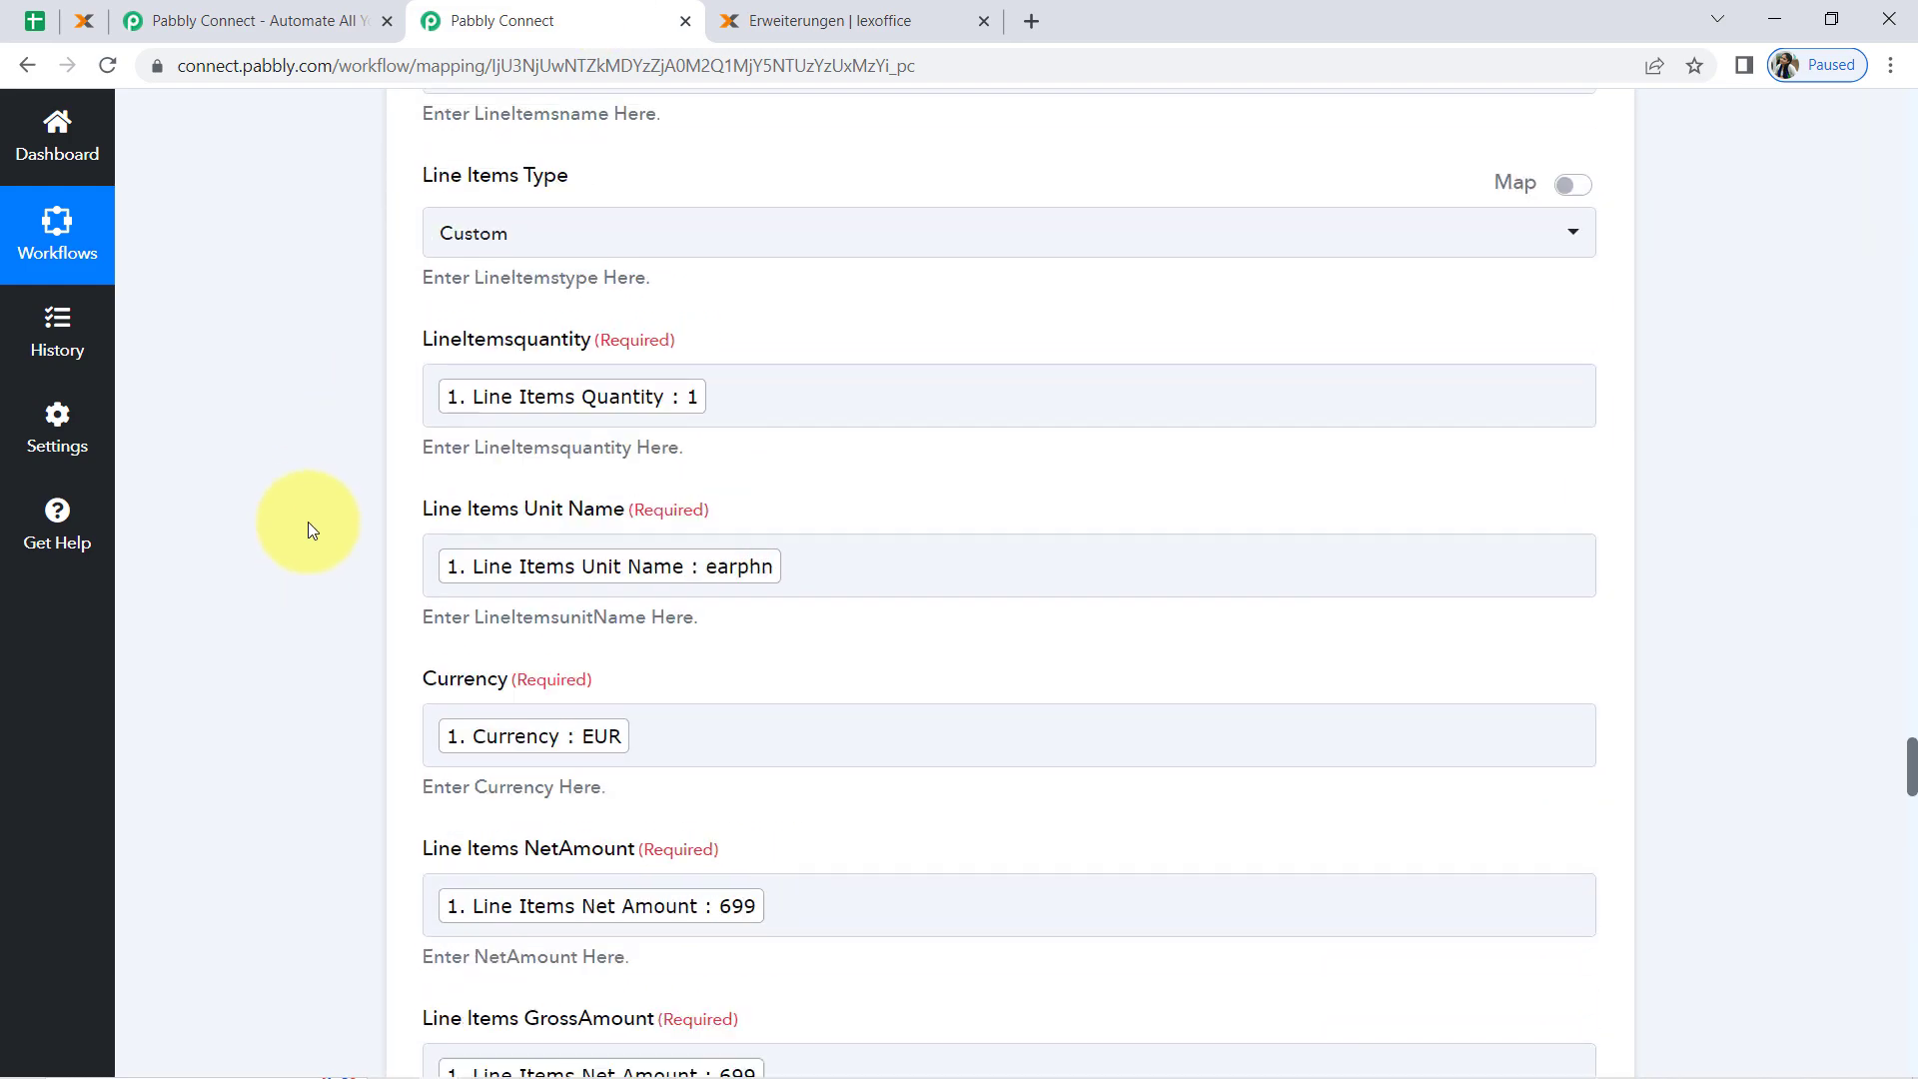
scroll(307, 521, "up", 20)
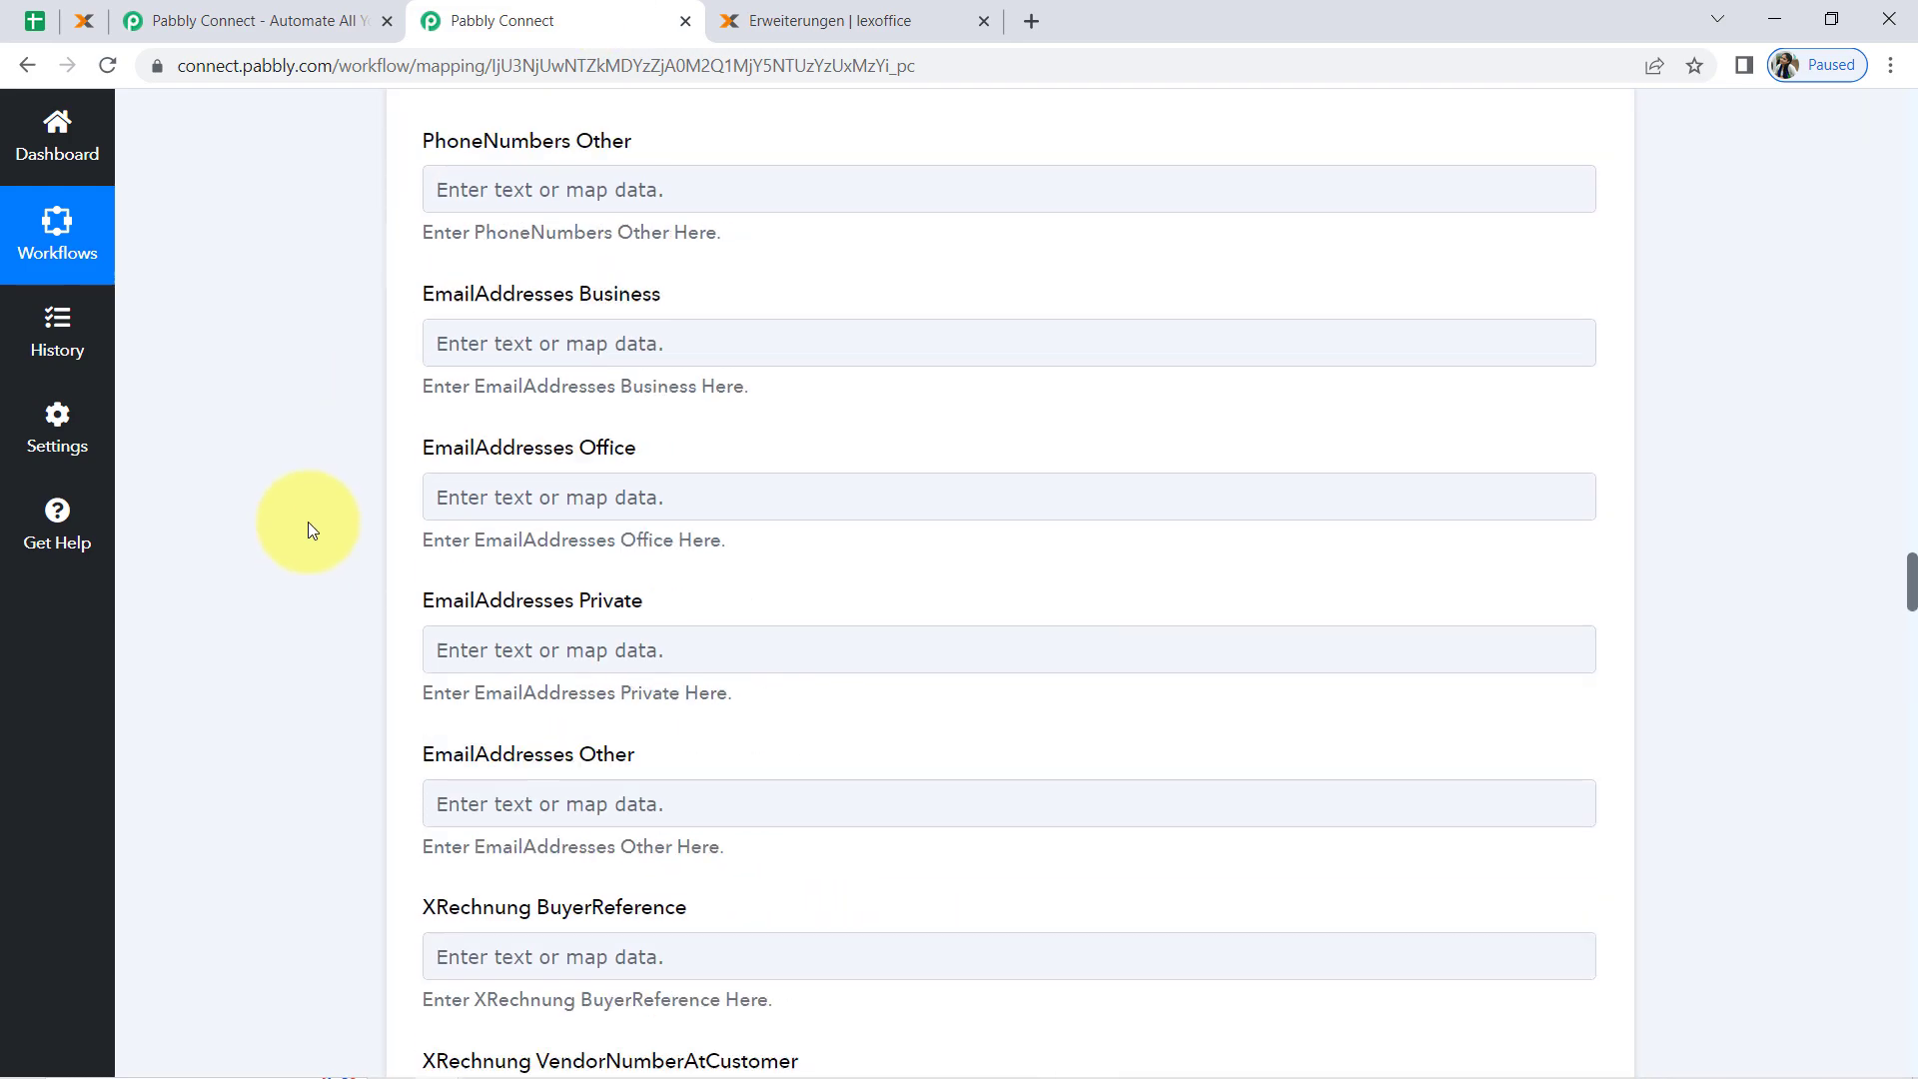
scroll(308, 522, "up", 20)
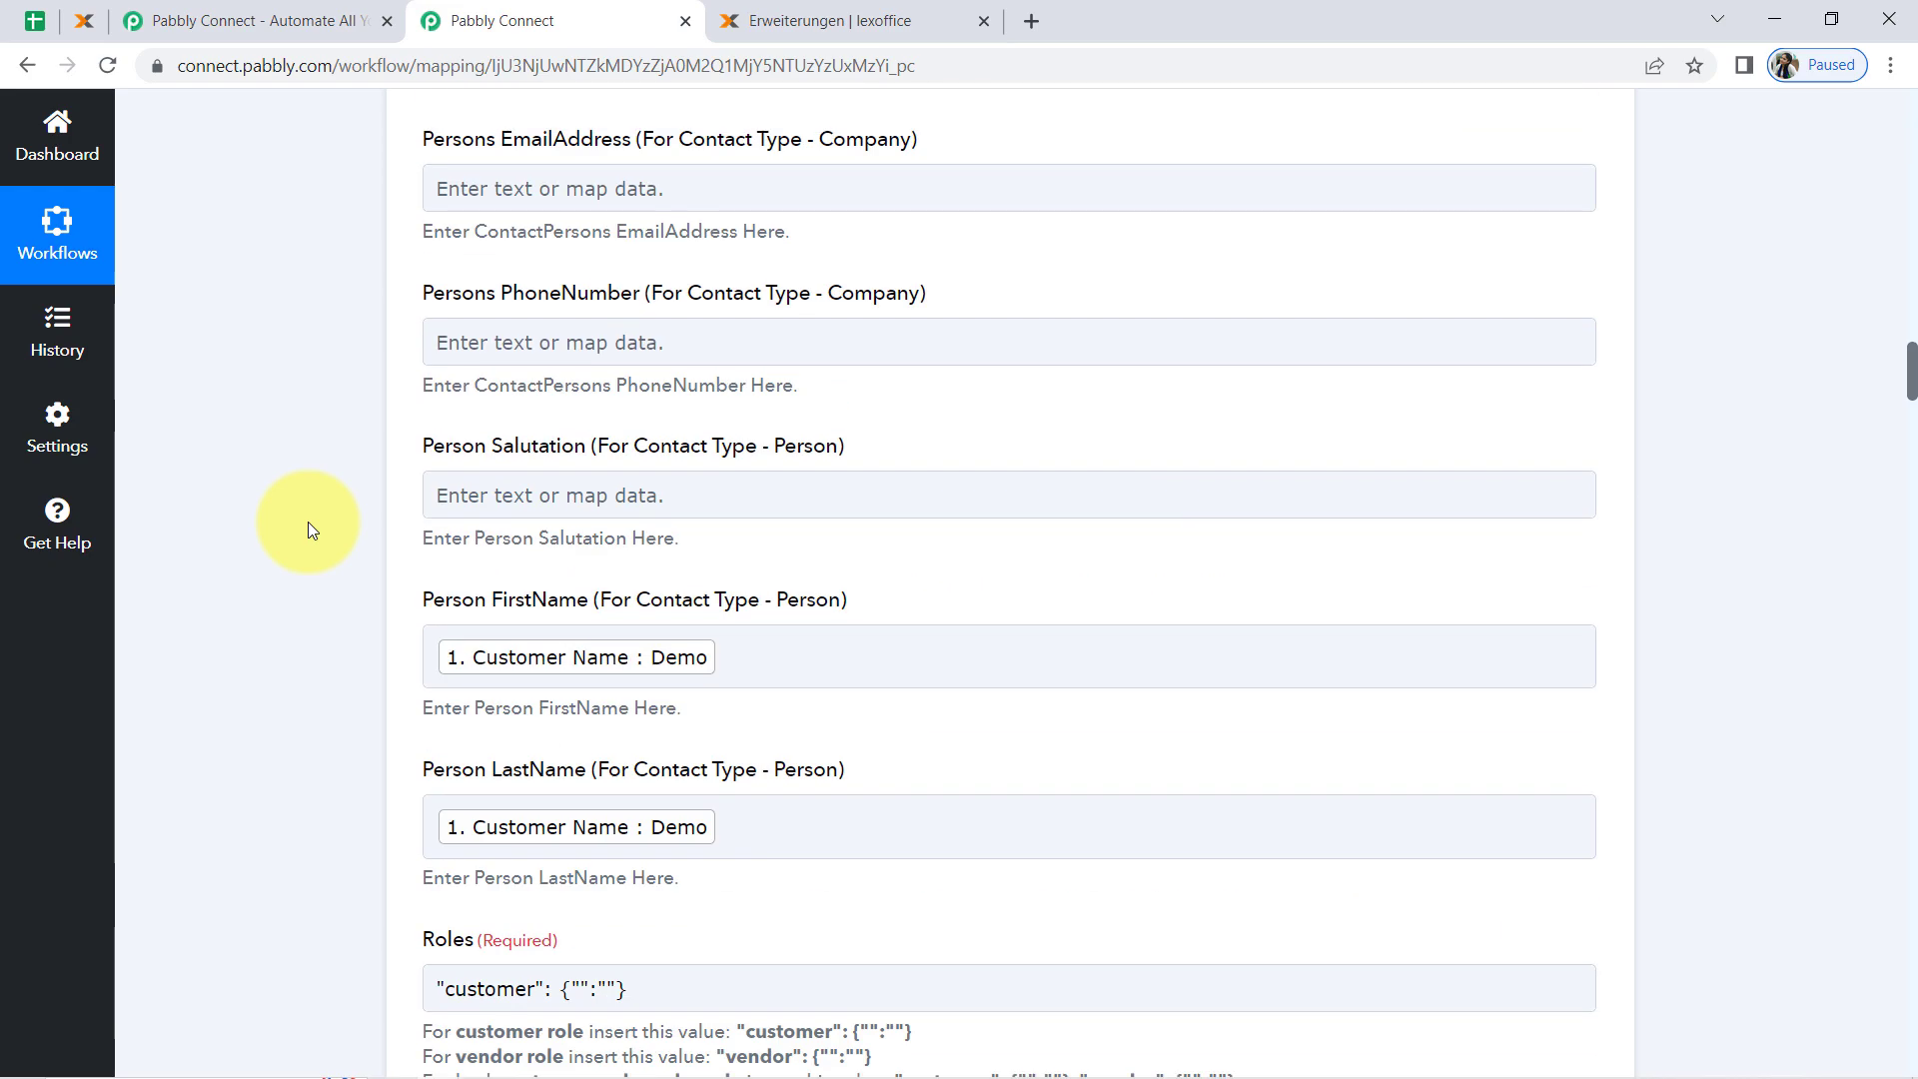
scroll(308, 522, "up", 5)
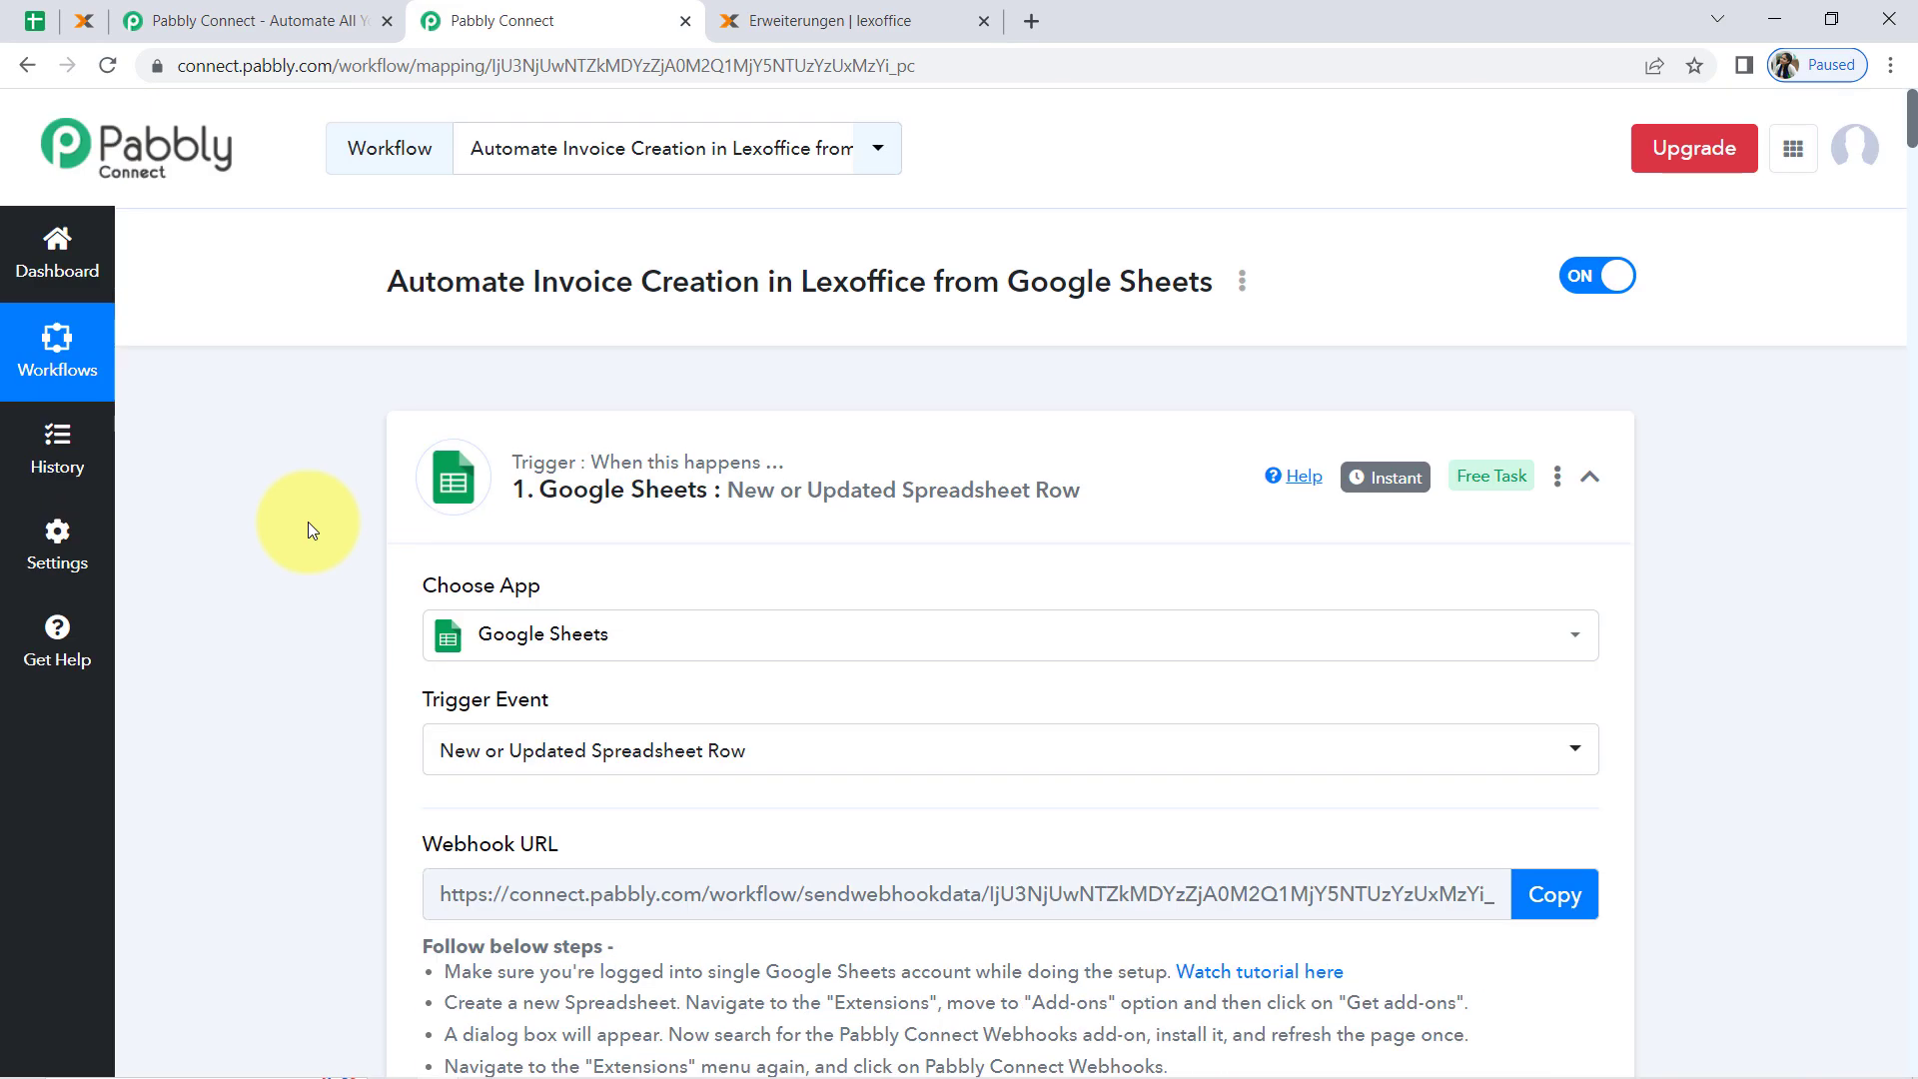
left_click(721, 489)
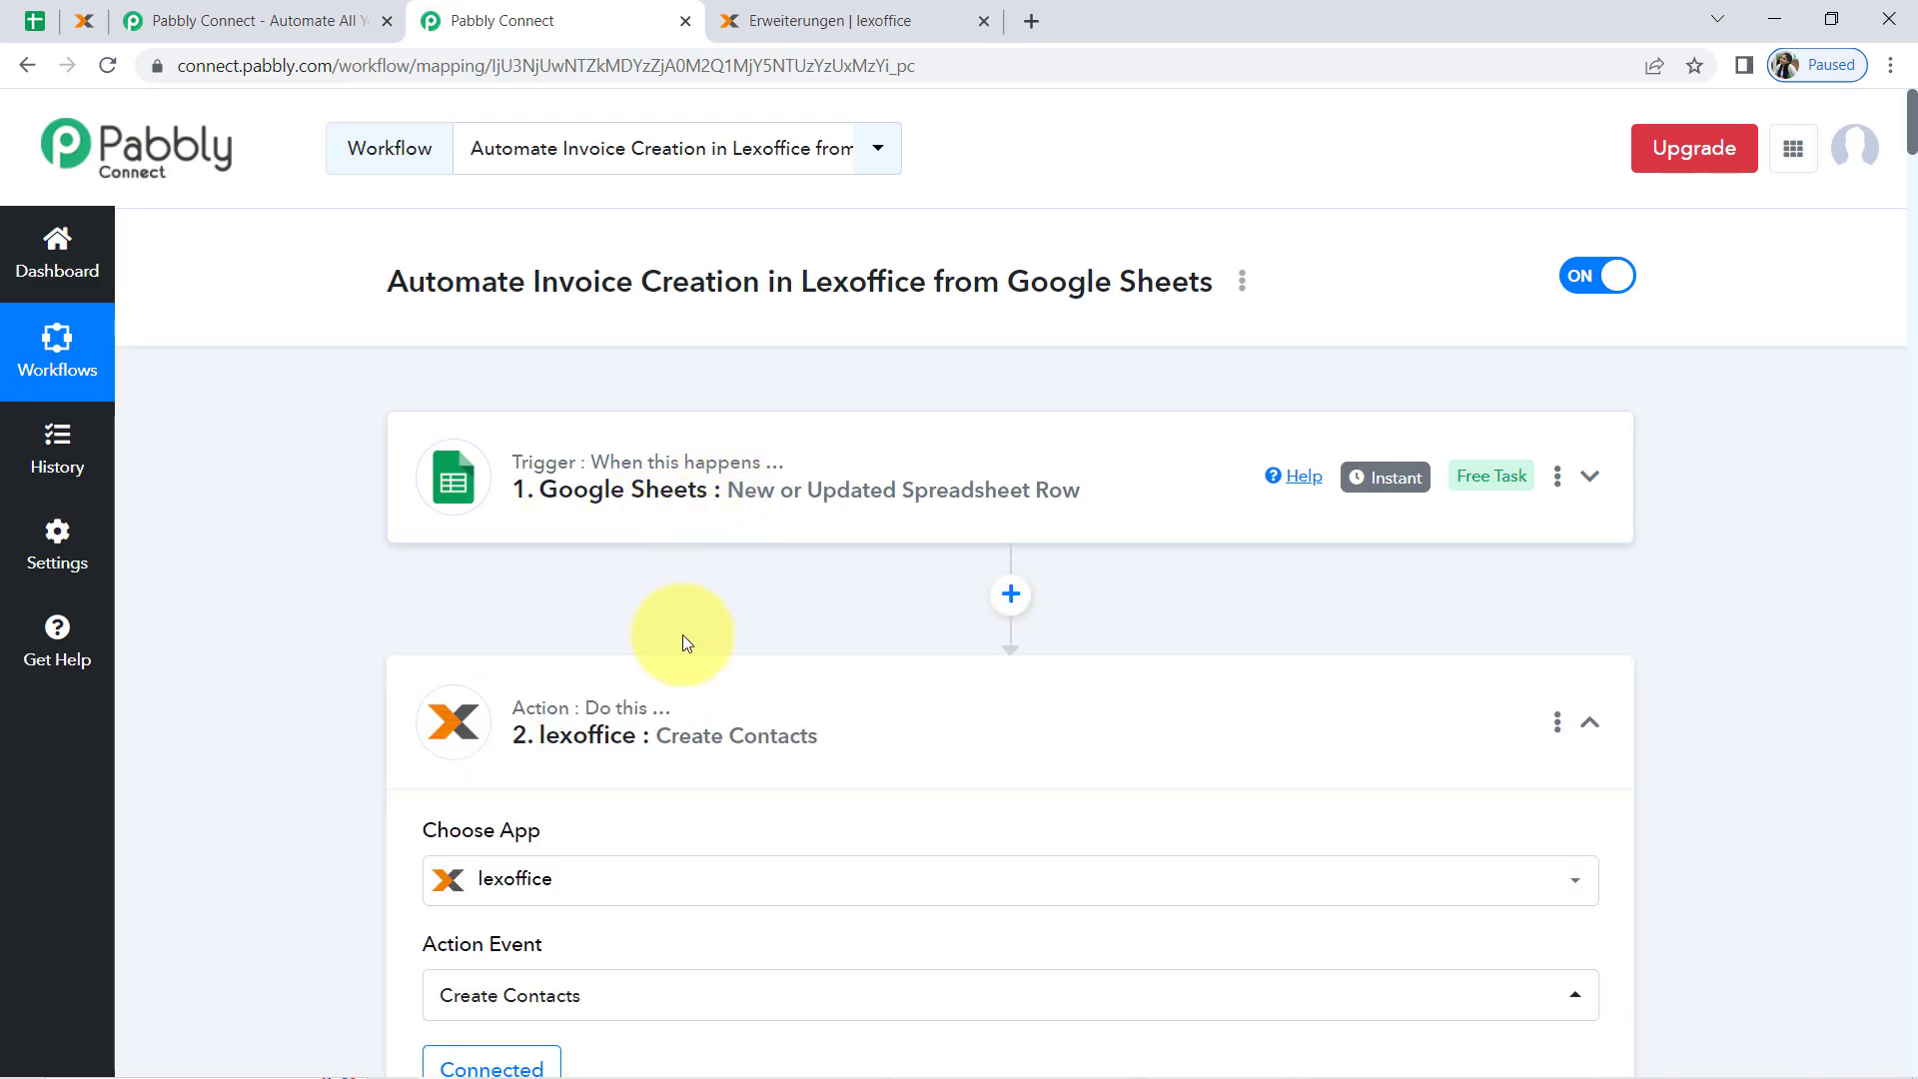
left_click(666, 713)
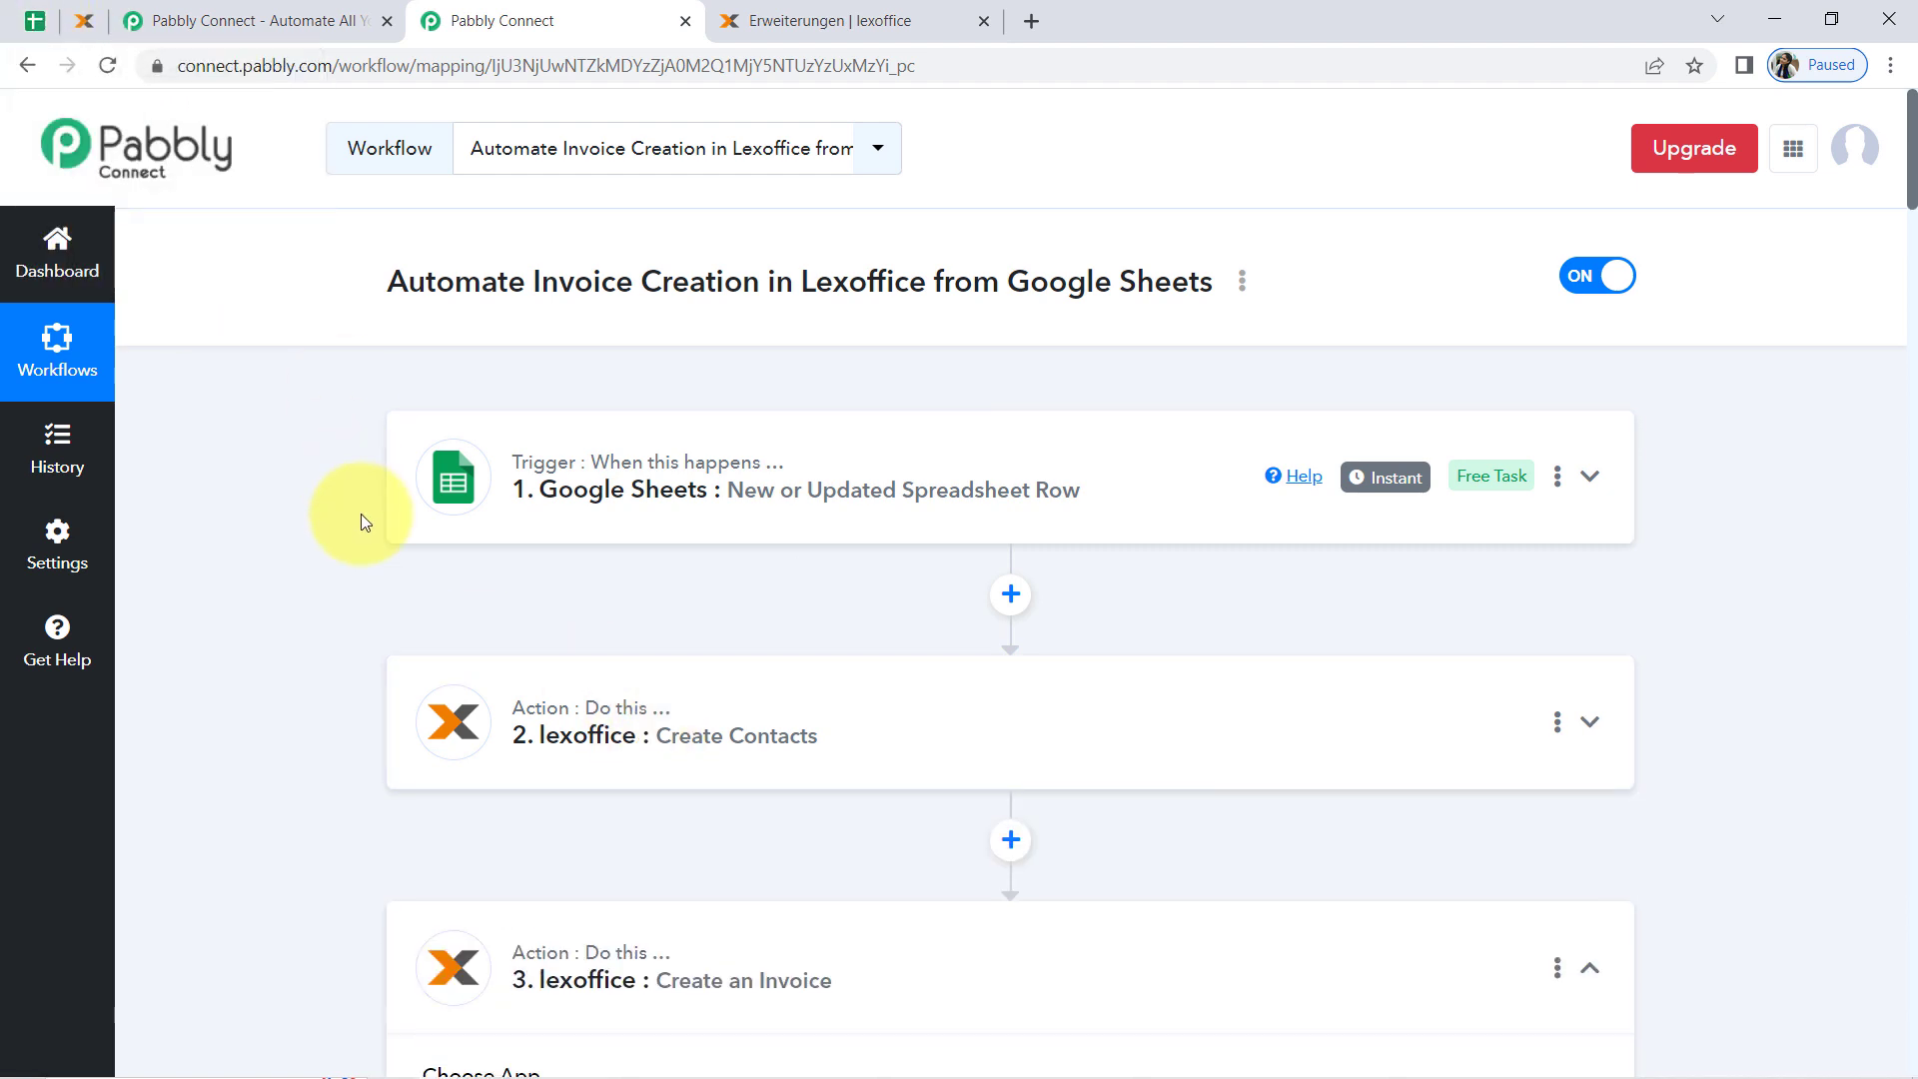
scroll(356, 517, "down", 1)
Compare rows 3 and 2 of the Invoice Data spreadsheet with the workflow's trigger and its two lexoffice actions.
left_click(35, 18)
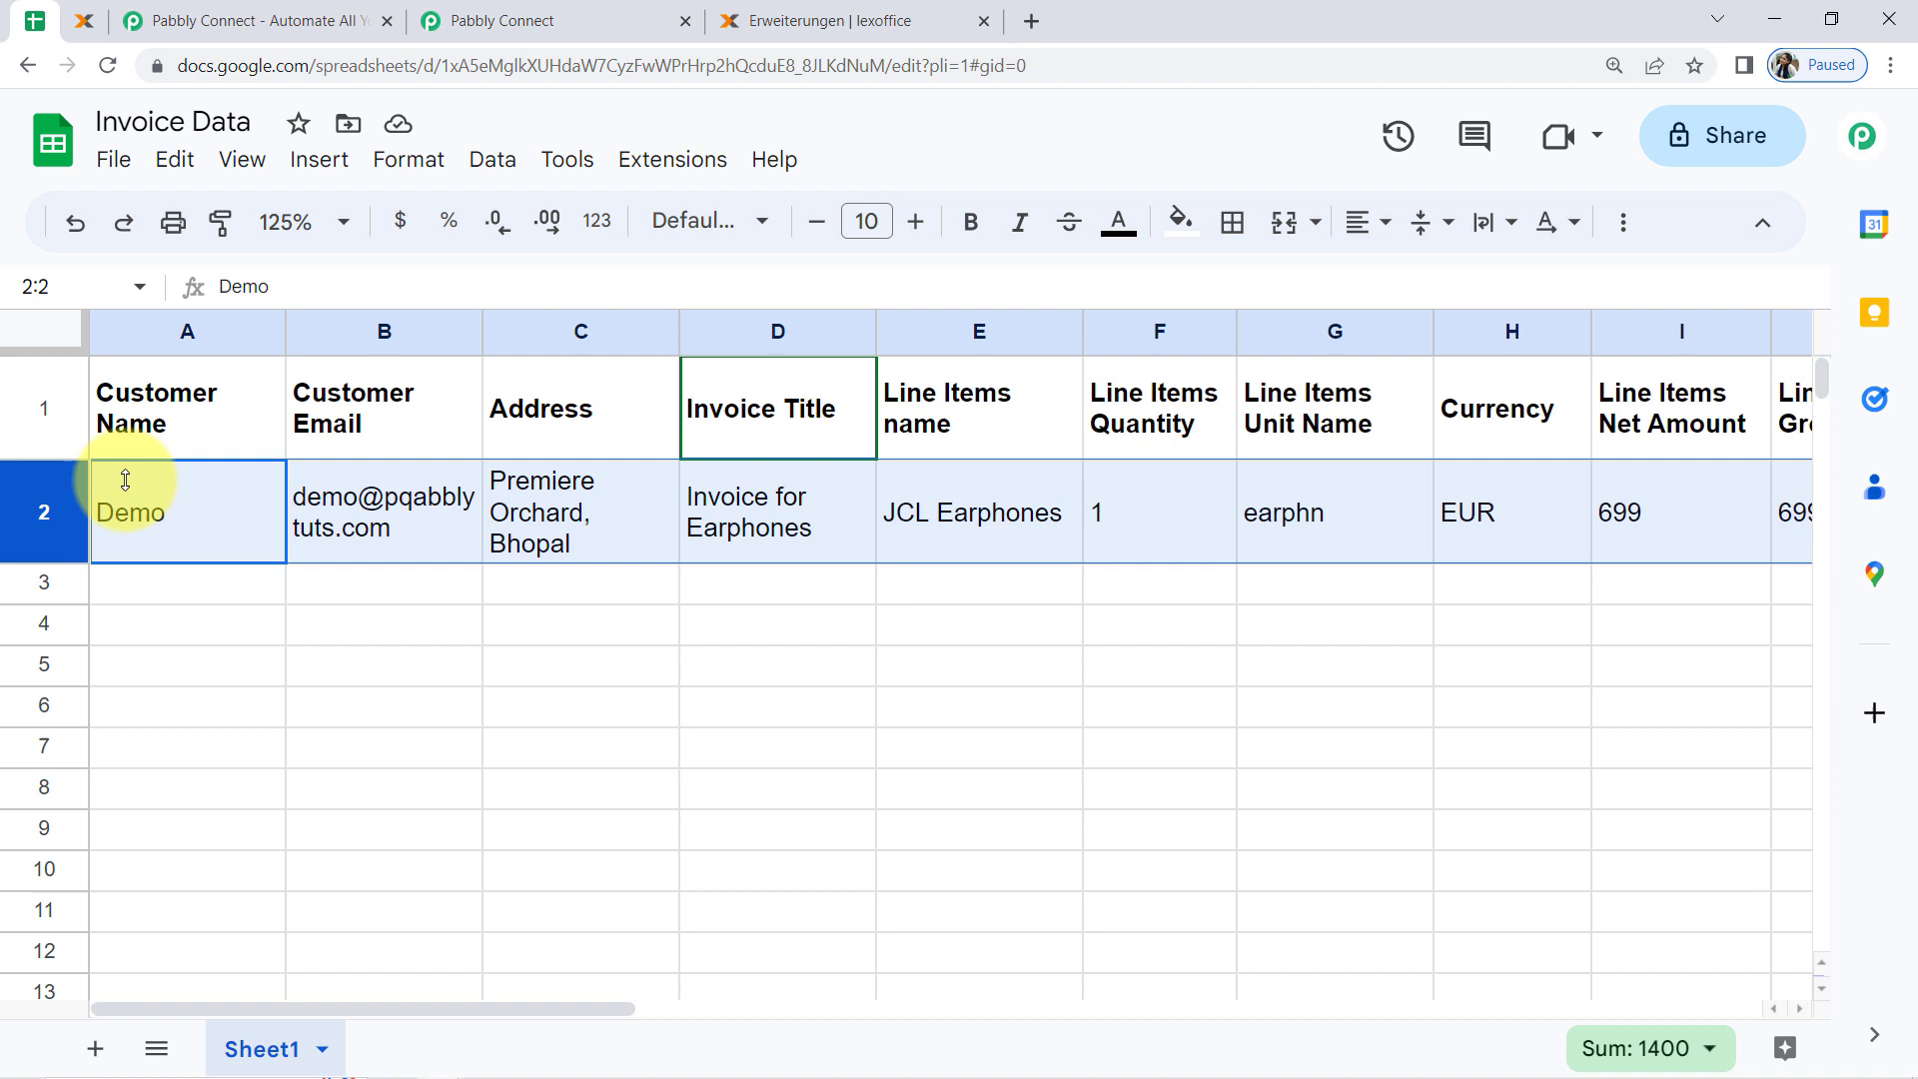
left_click(58, 586)
left_click(479, 20)
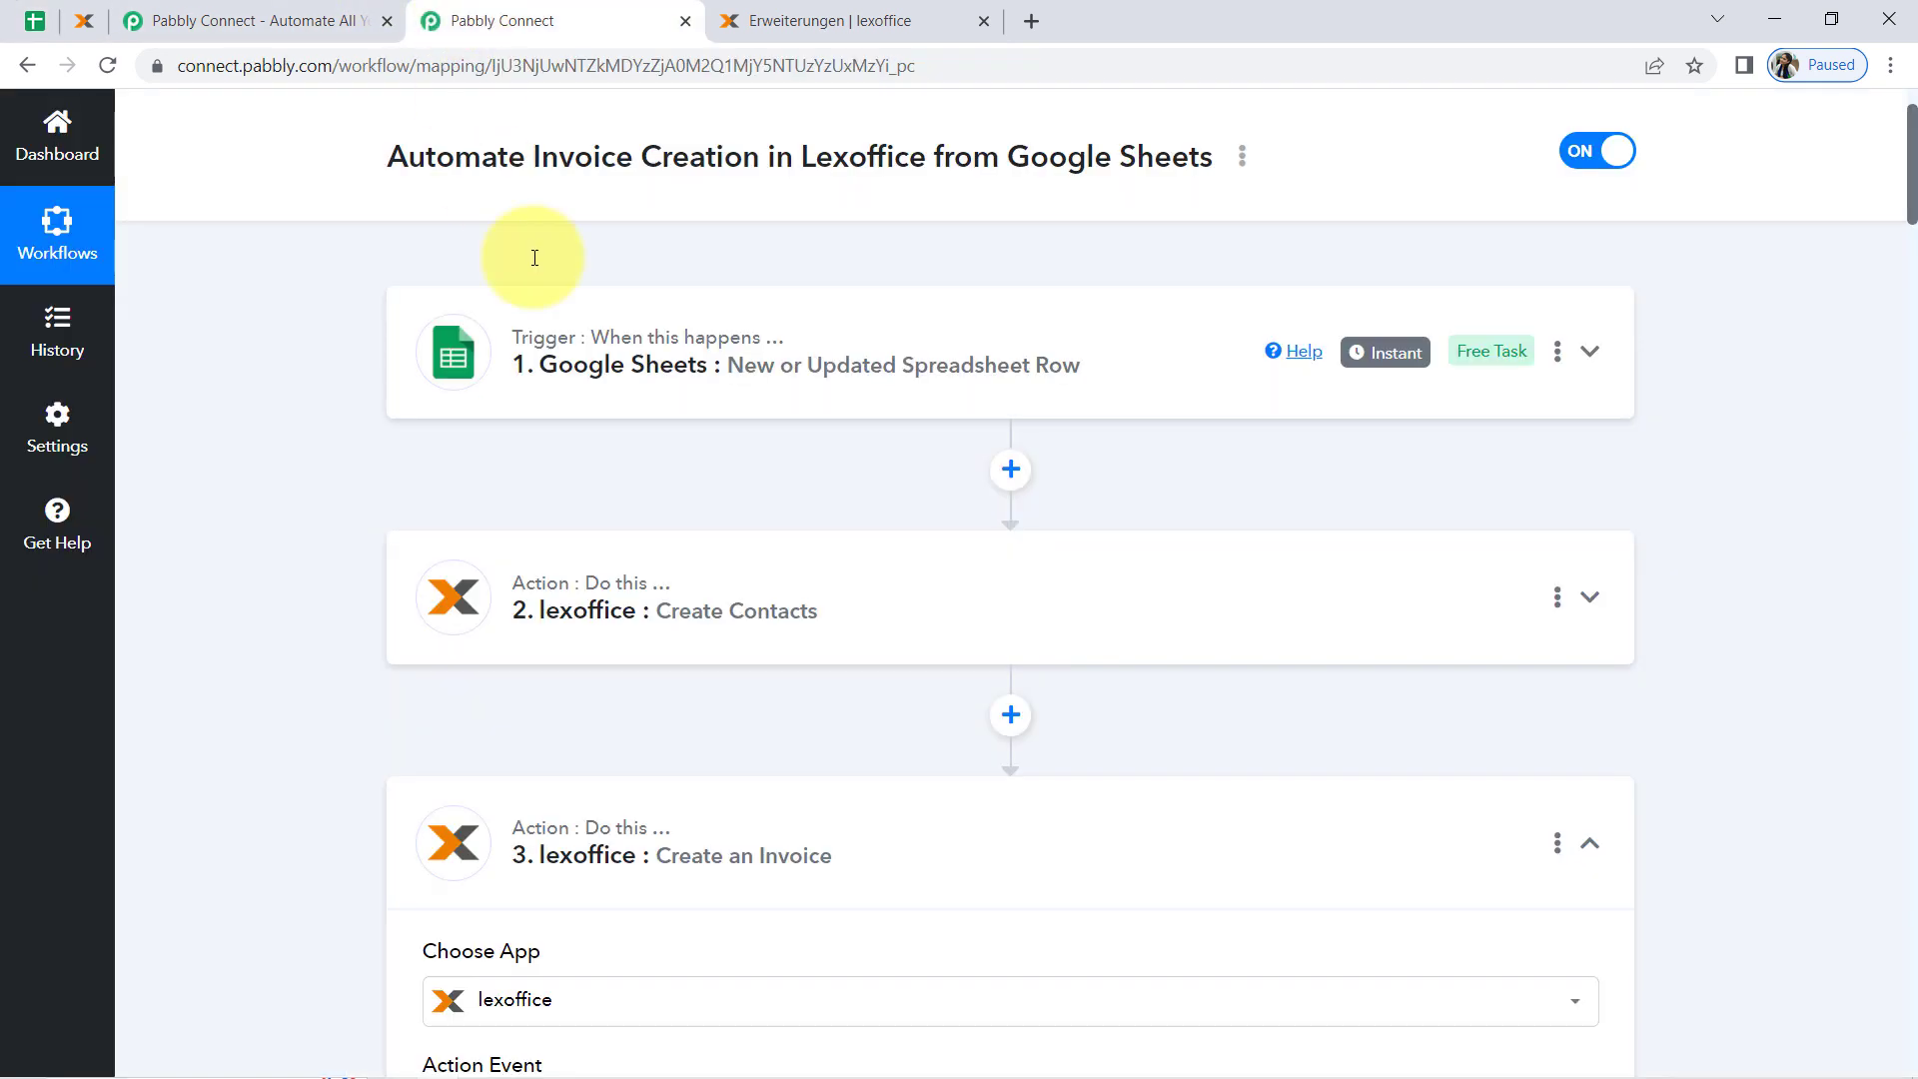
mouse_move(1384, 355)
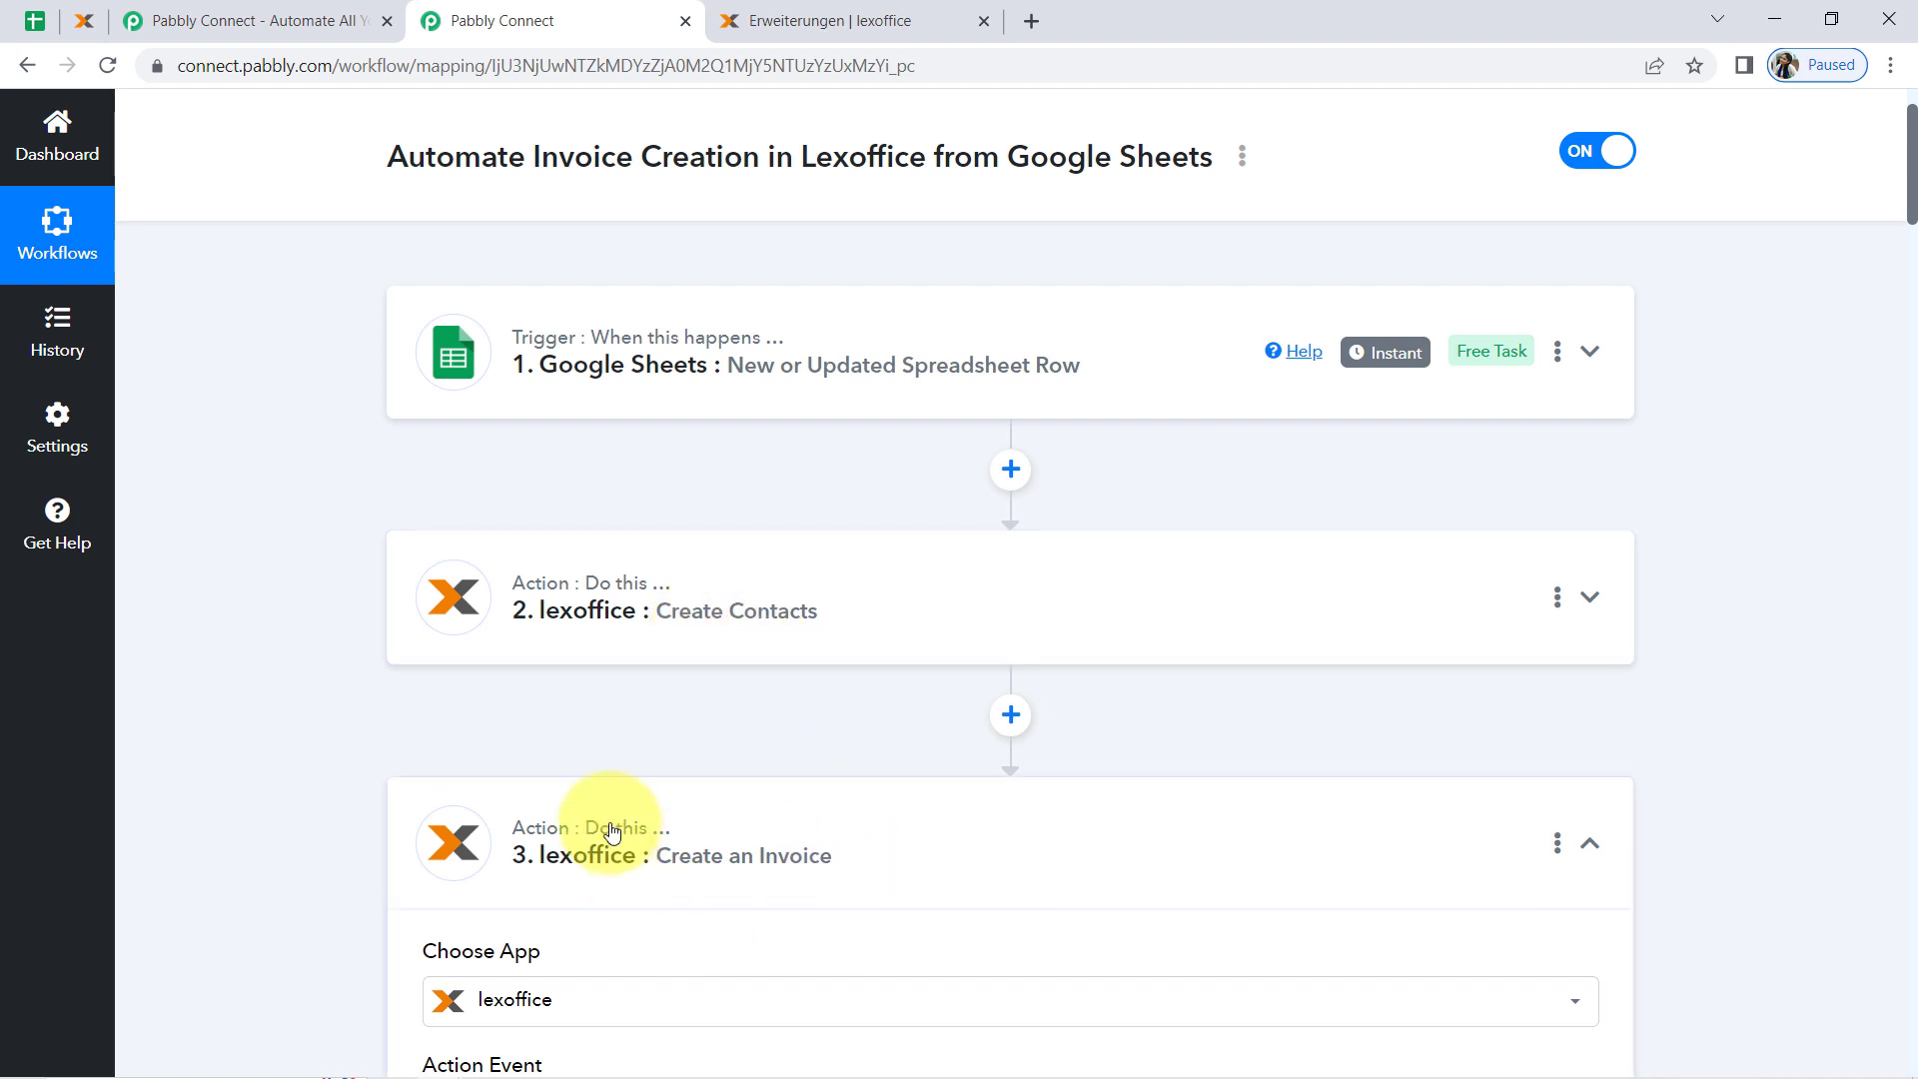
left_click(57, 10)
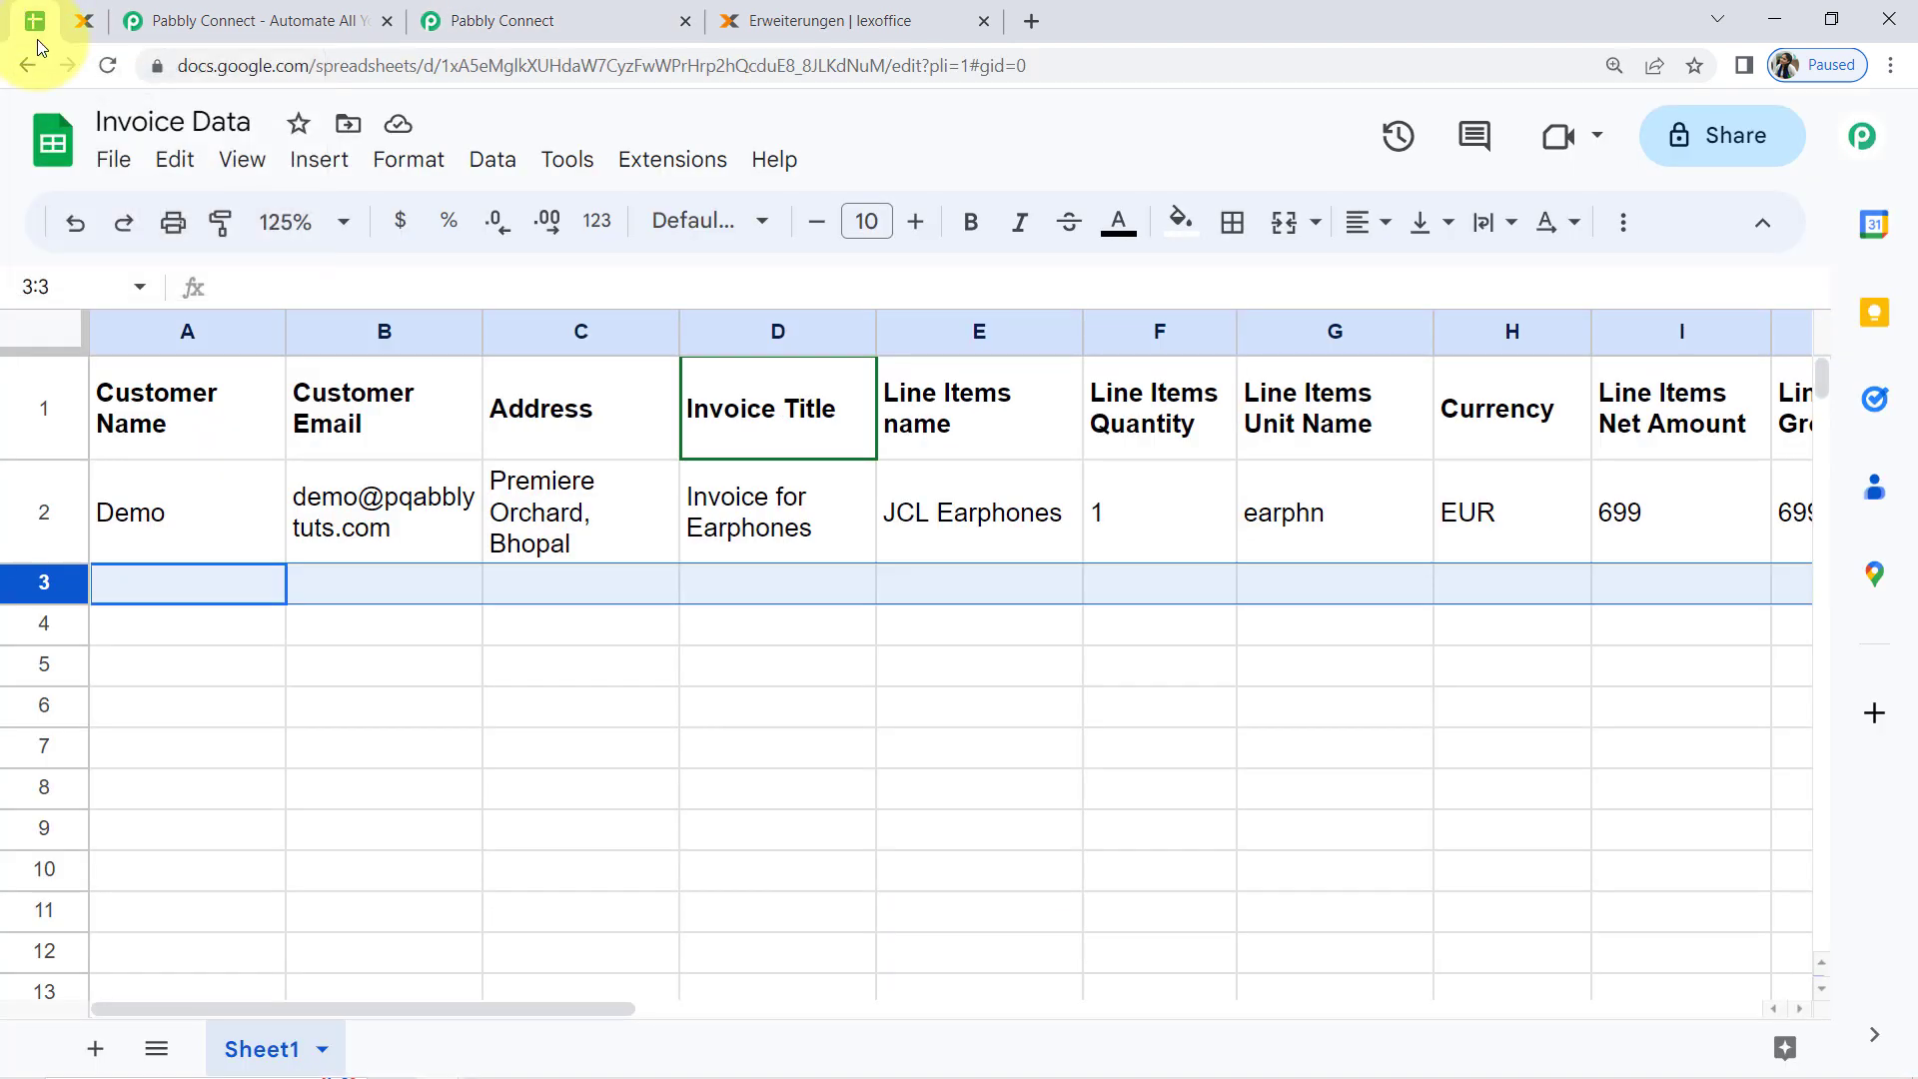
left_click(38, 513)
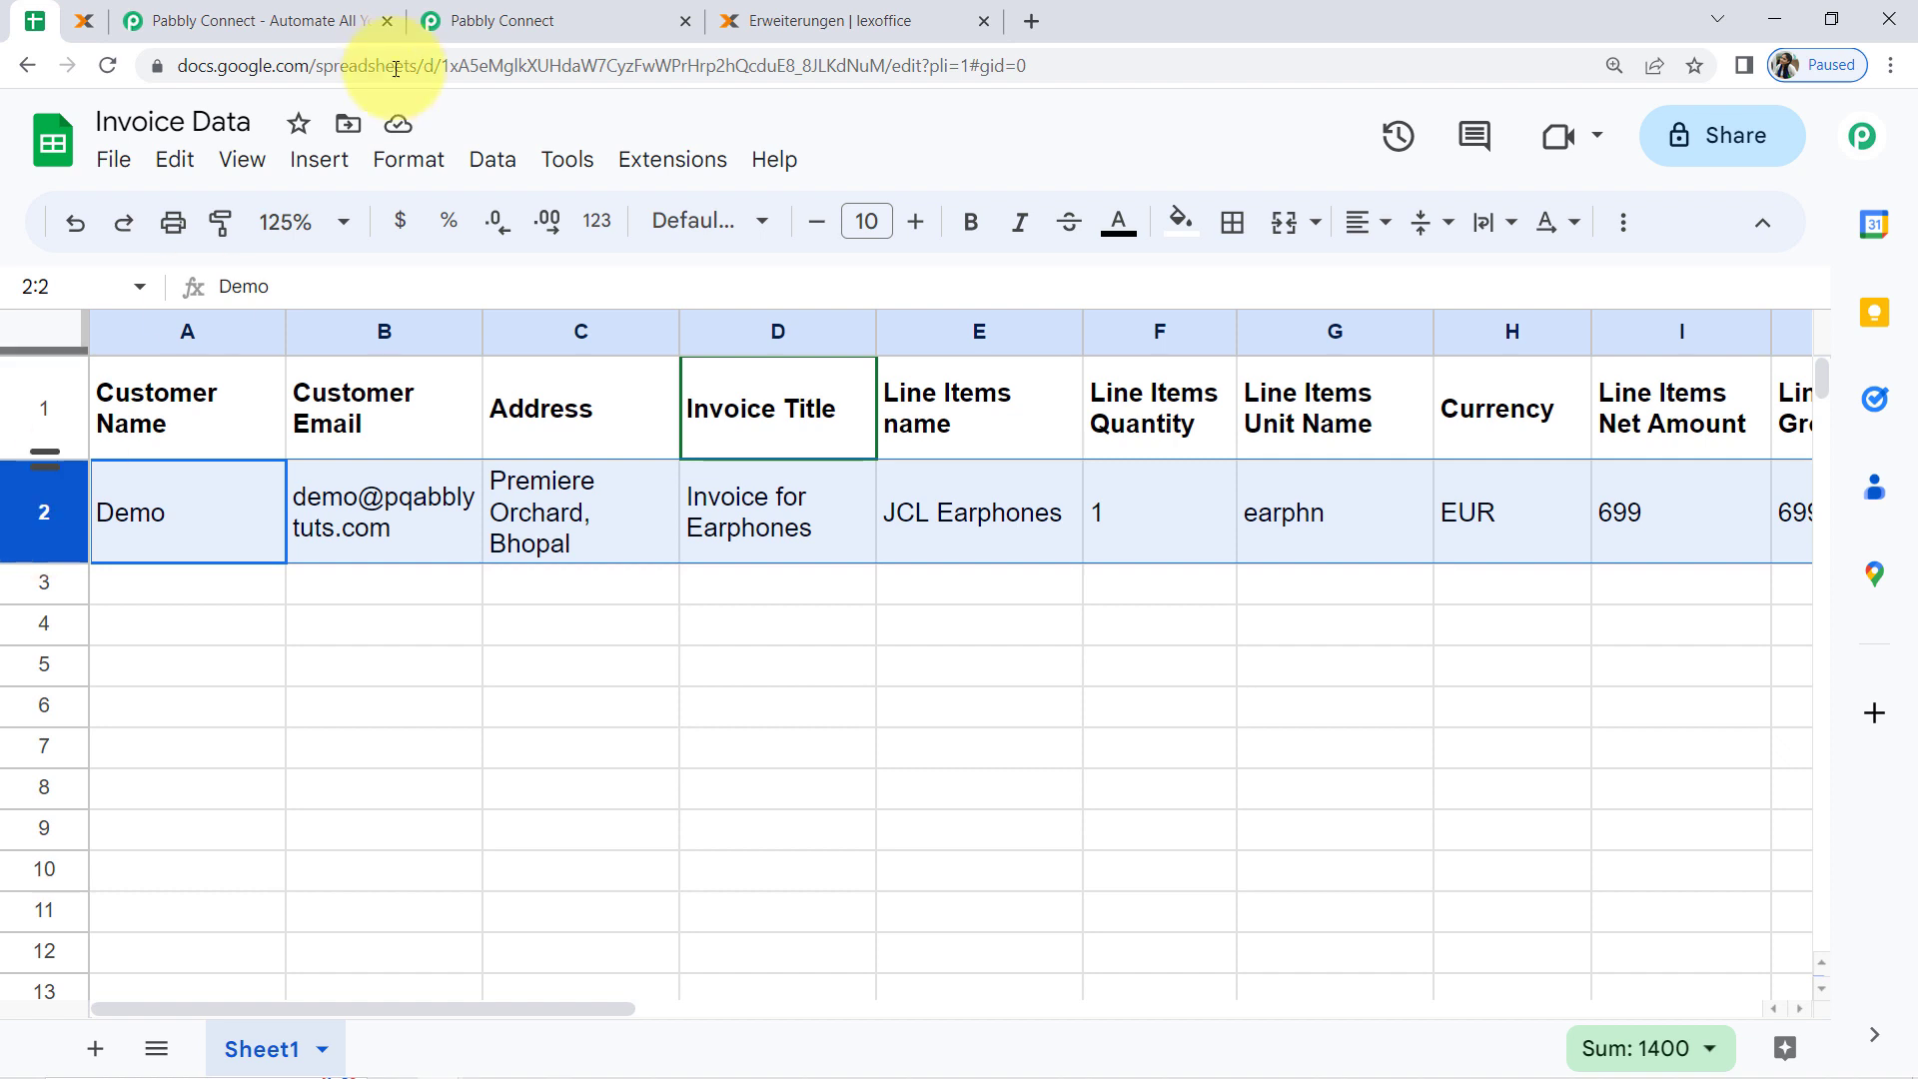
left_click(486, 20)
scroll(489, 400, "down", 2)
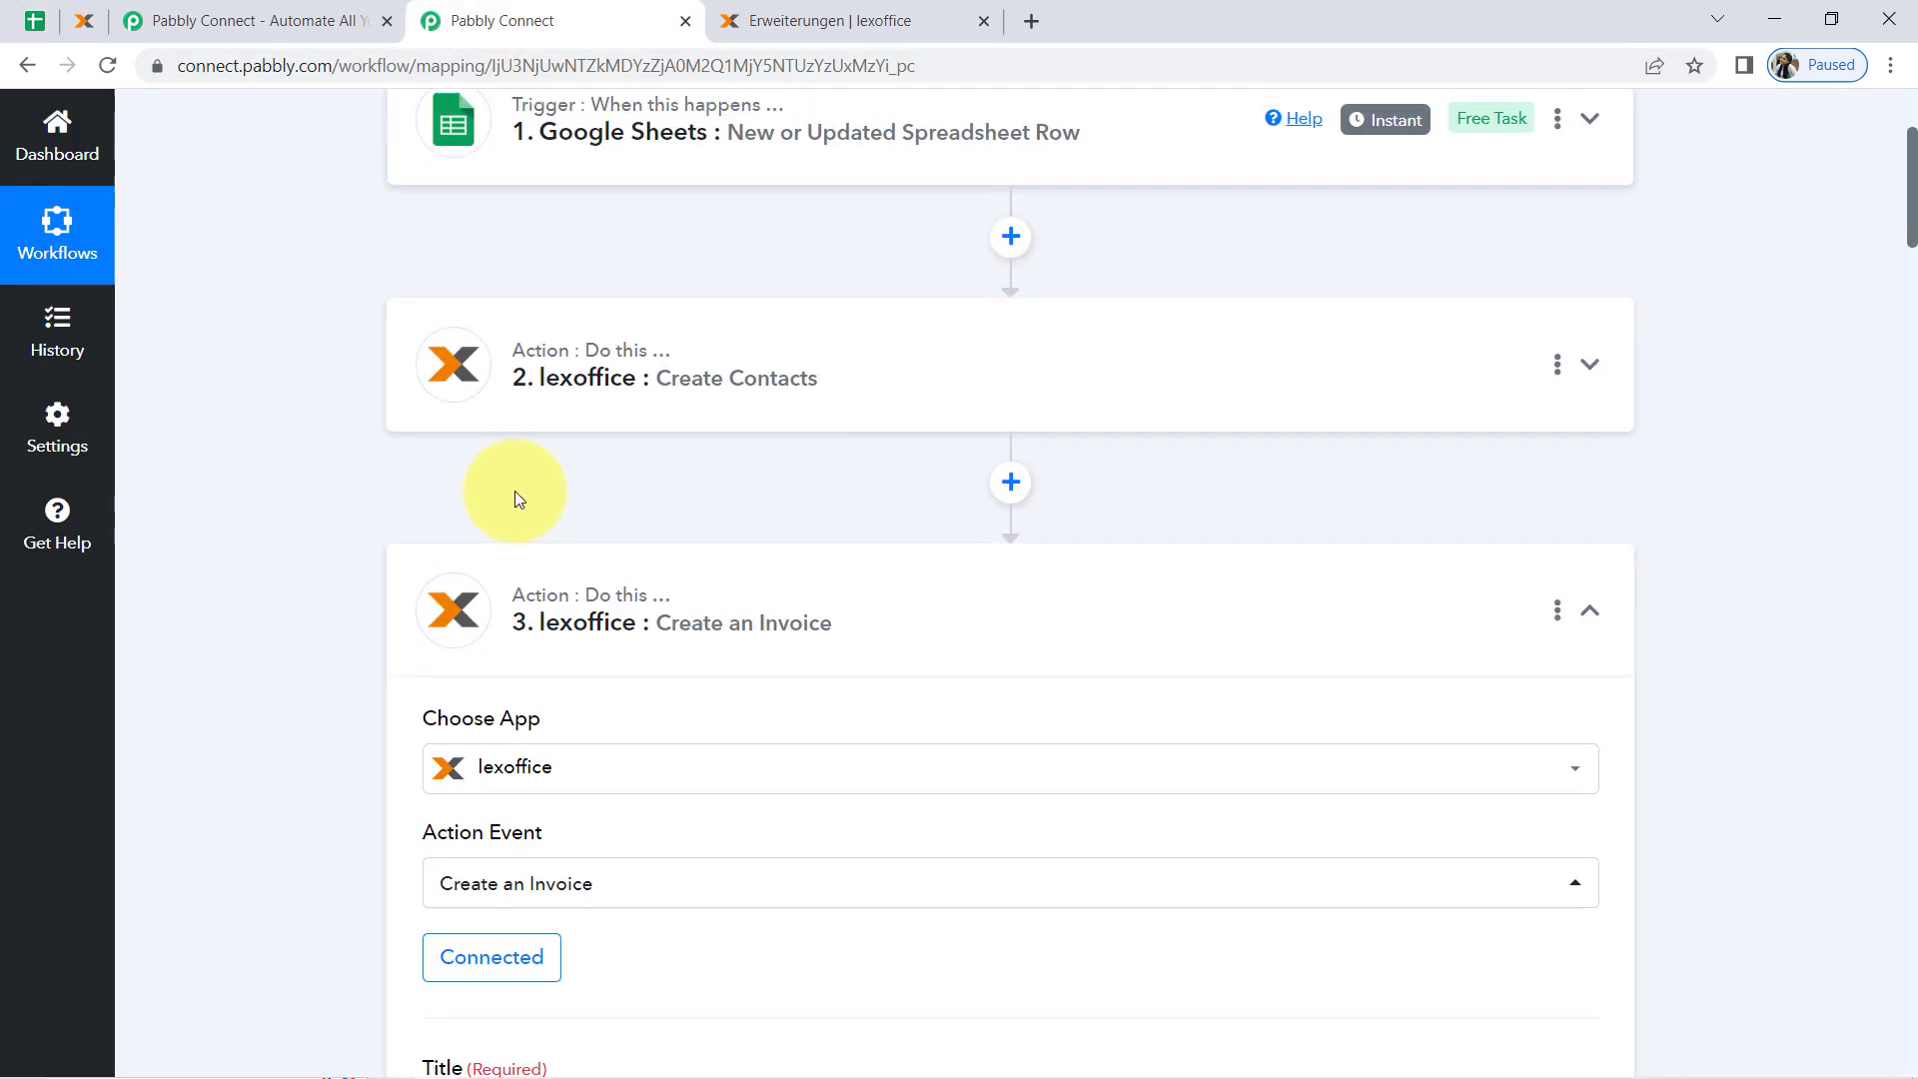
Copy the workflow's share link and close the Share Workflow dialog.
scroll(520, 490, "up", 3)
left_click(1243, 281)
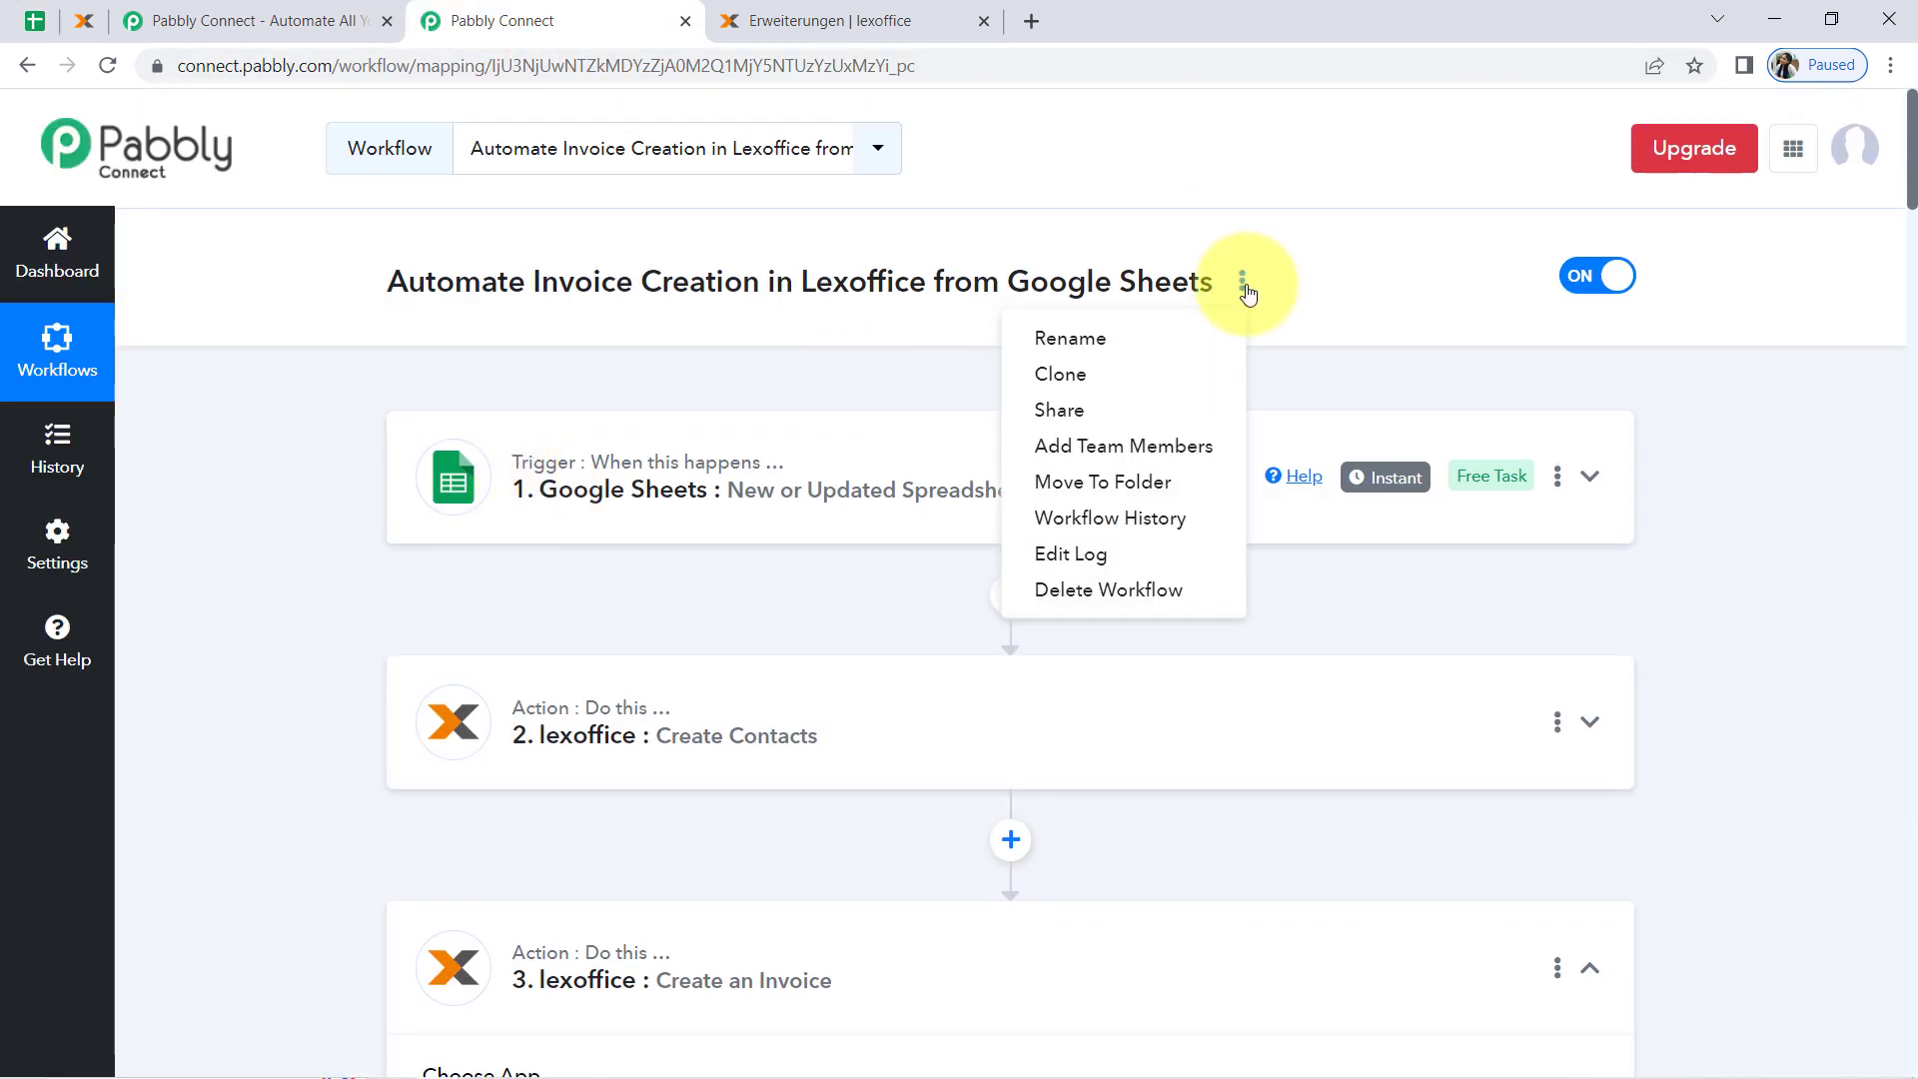
left_click(1059, 409)
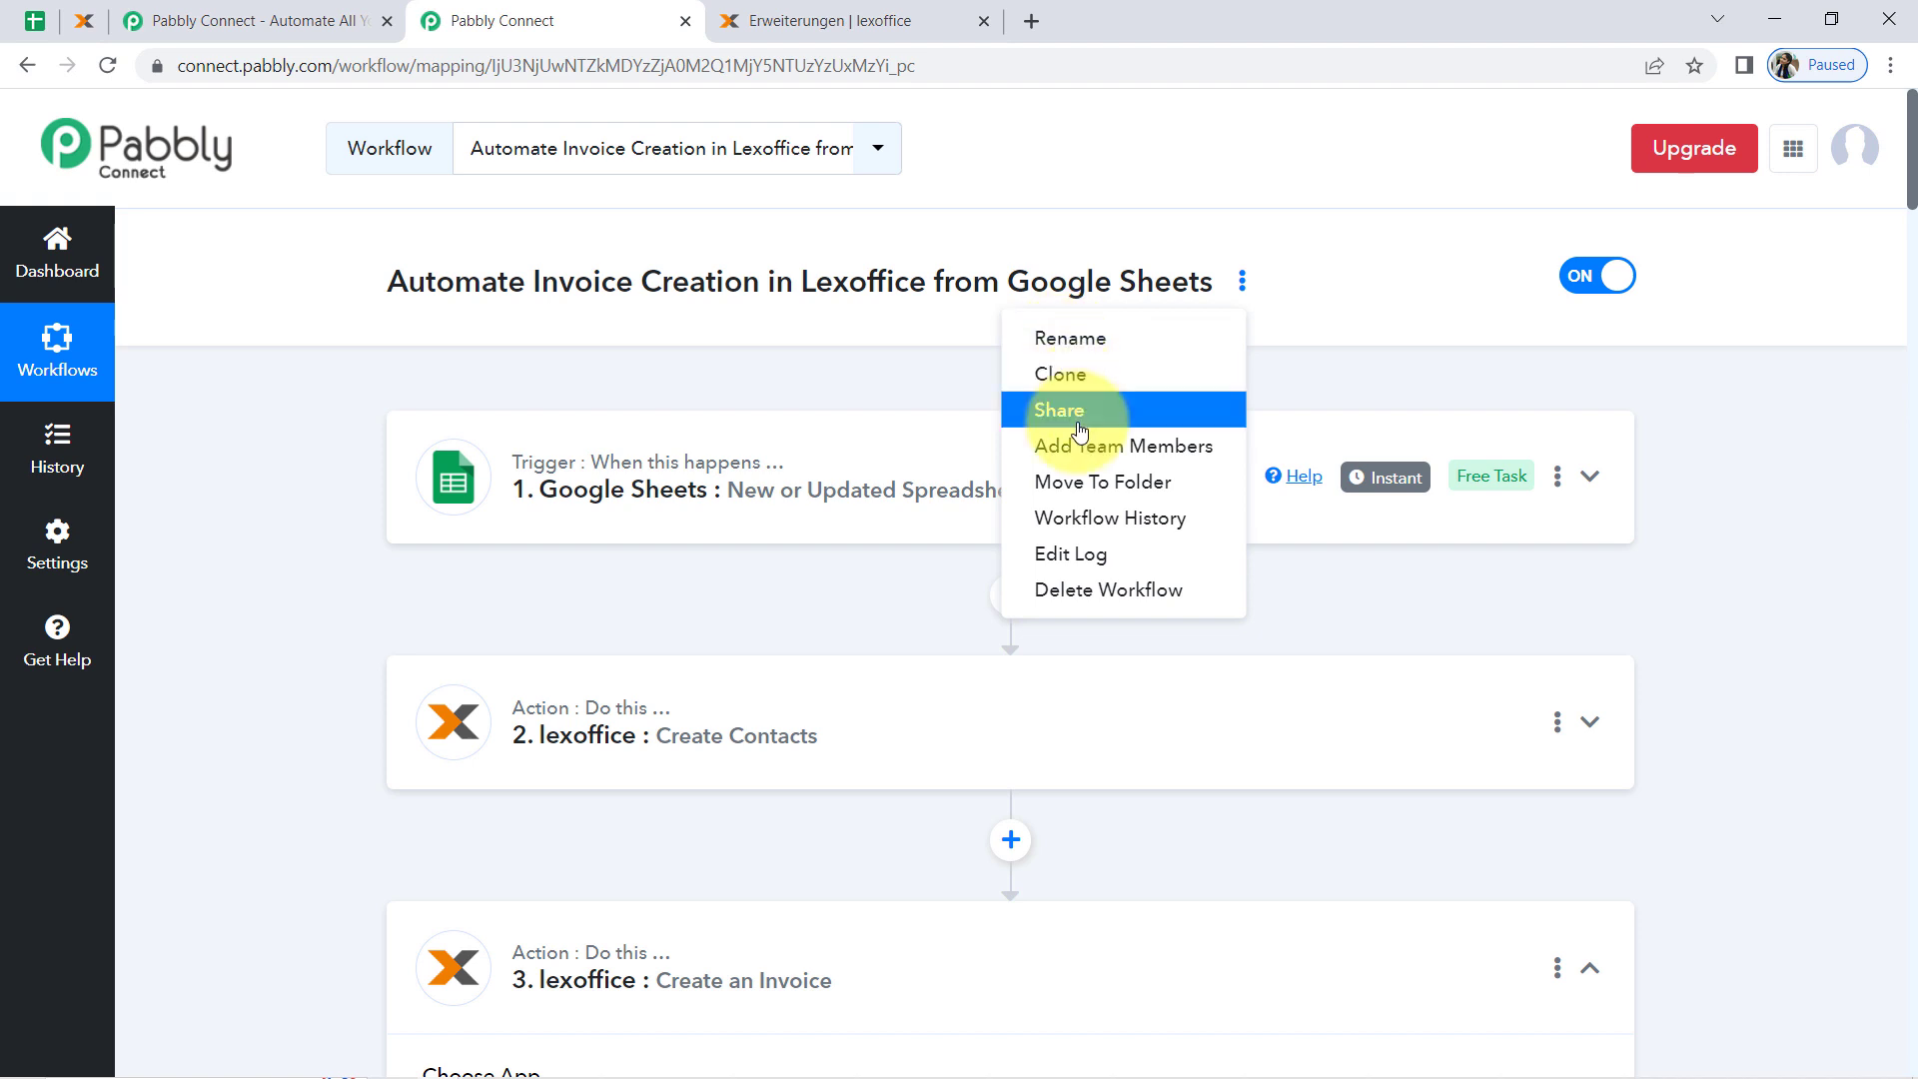
left_click(1322, 613)
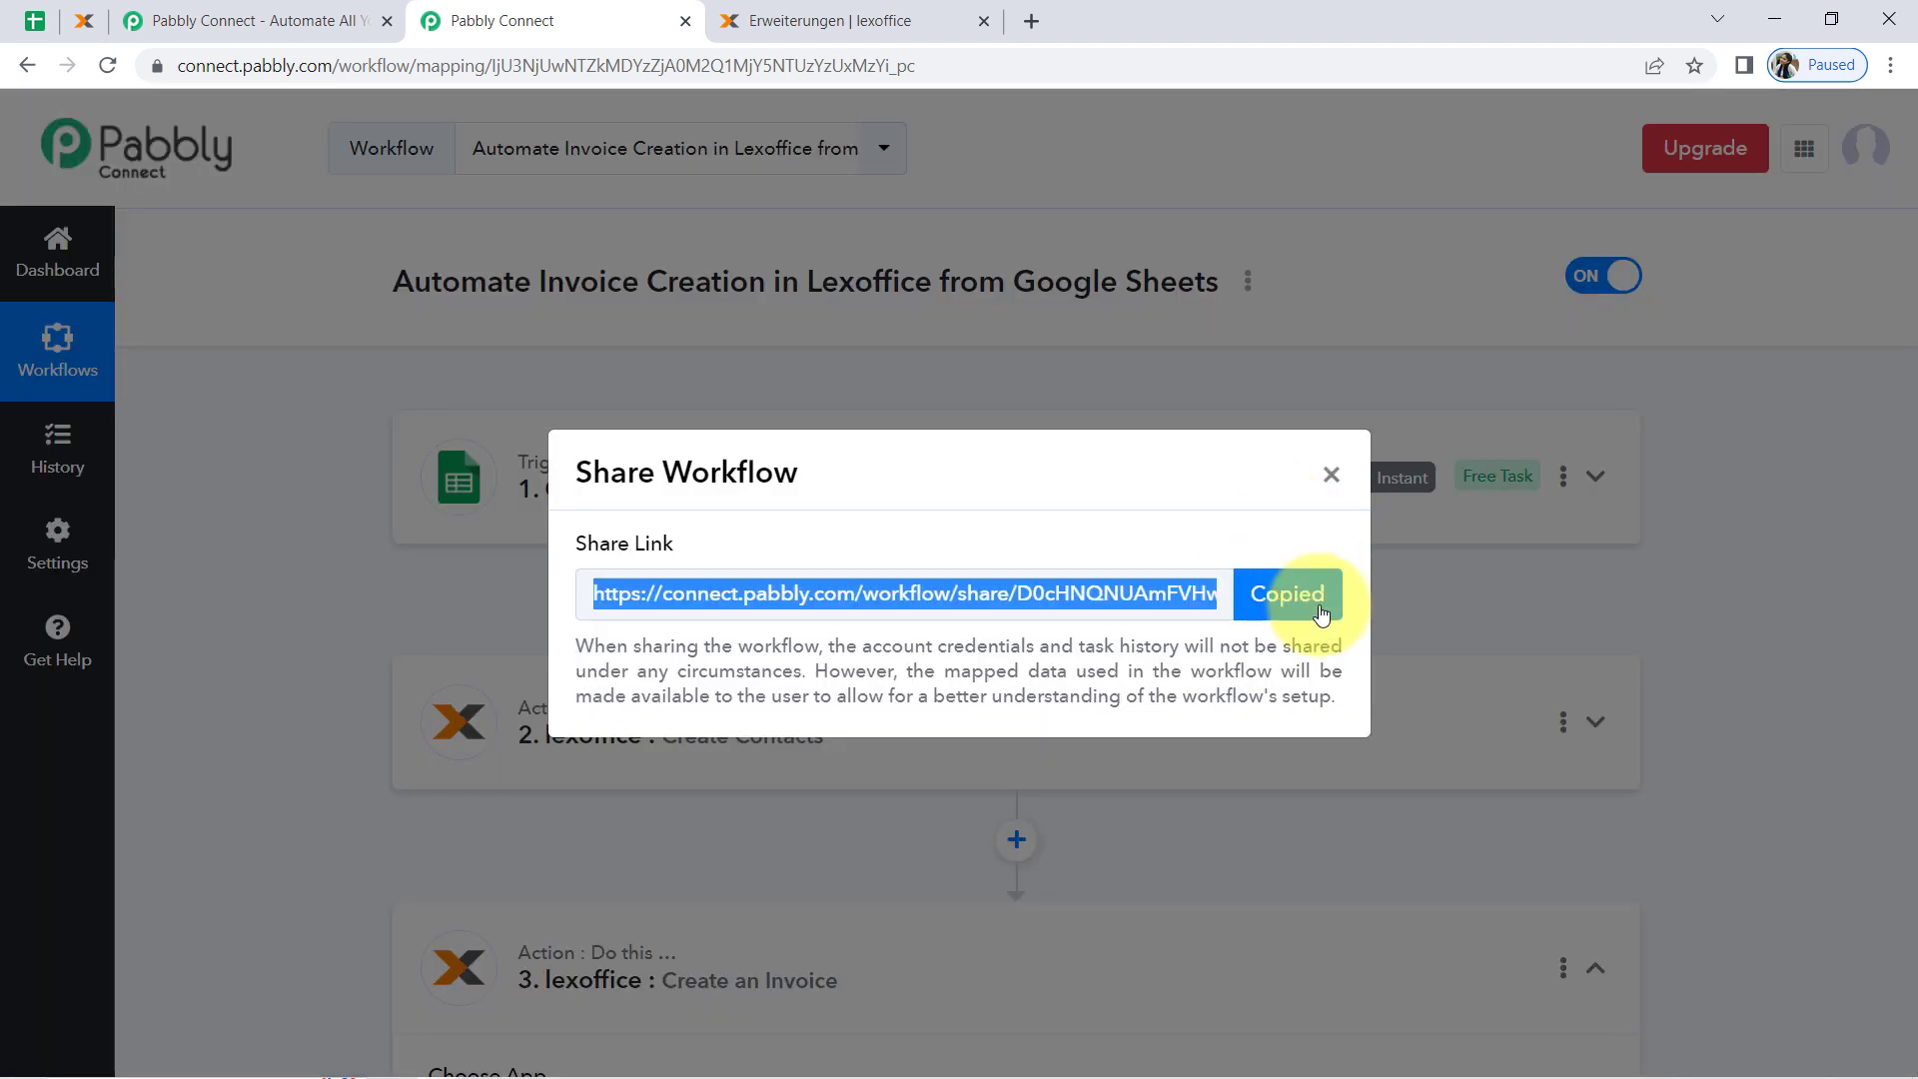
left_click(1333, 483)
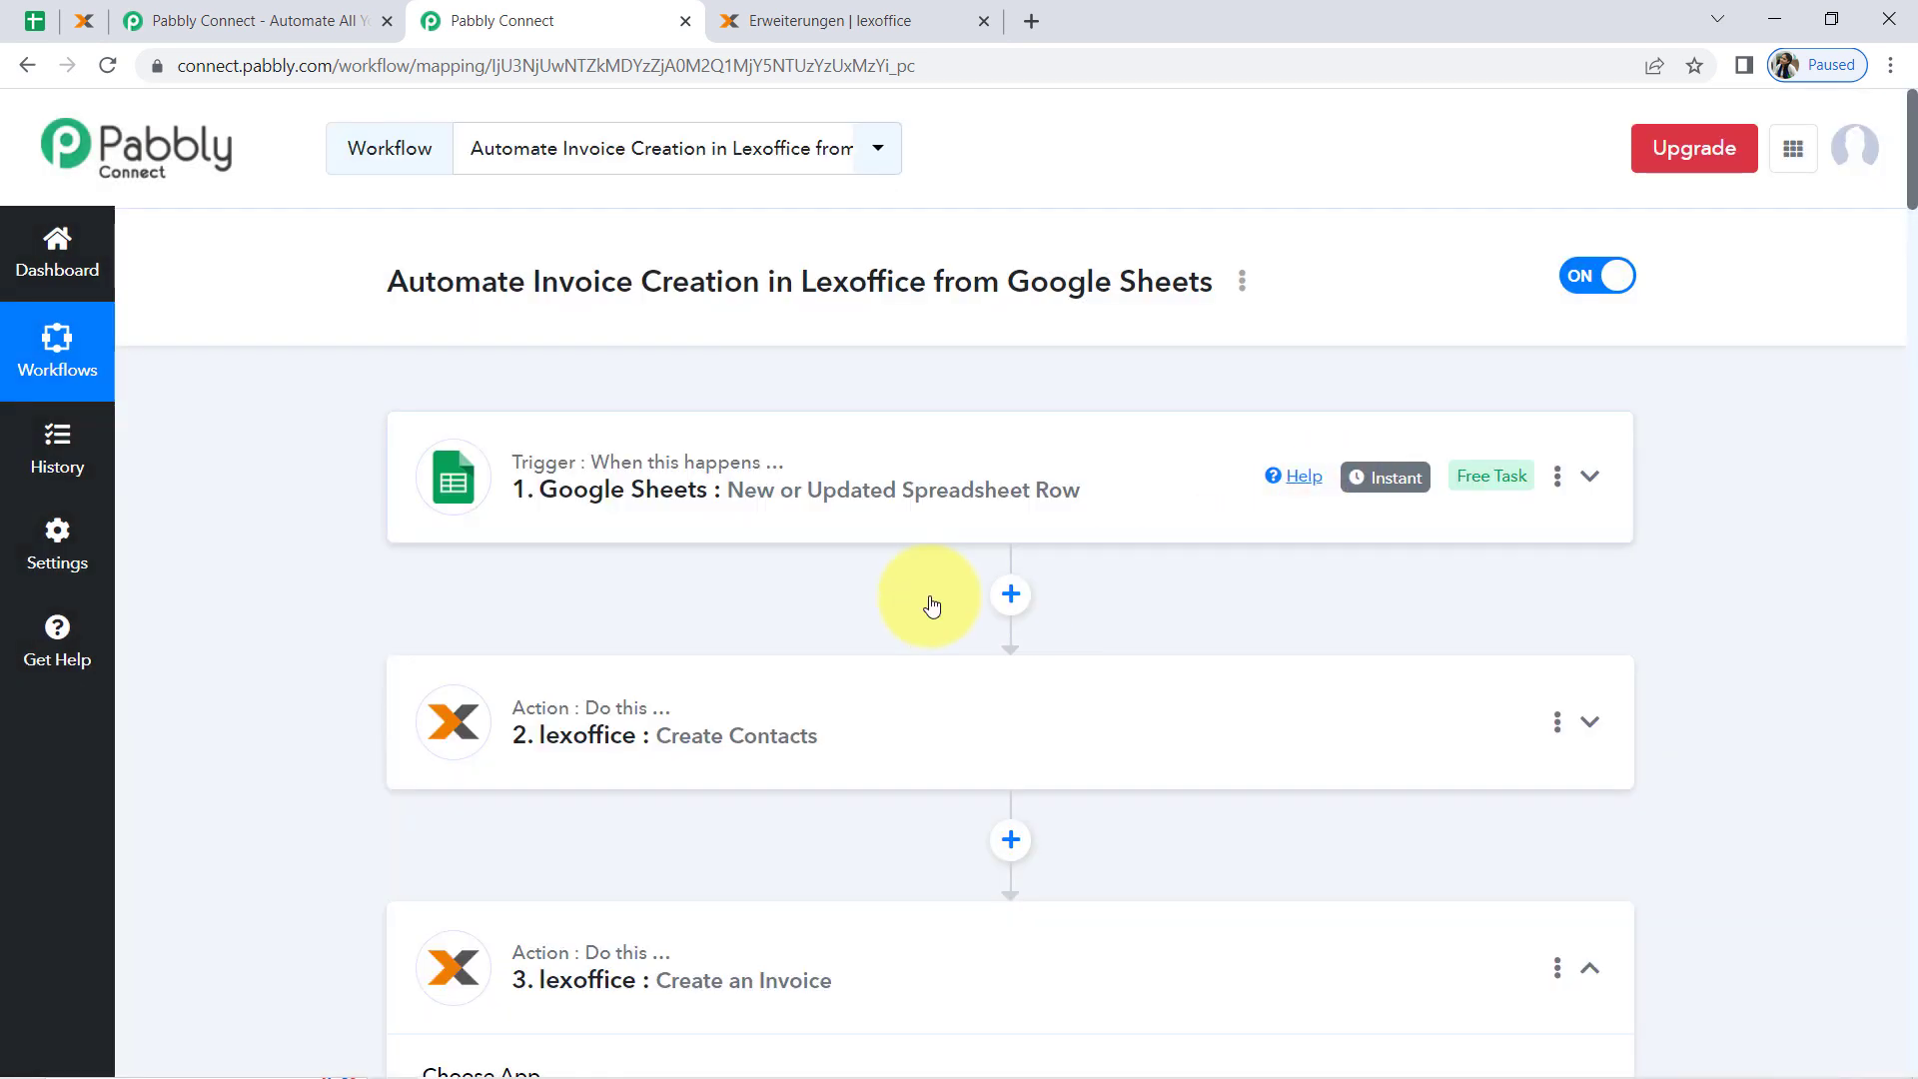